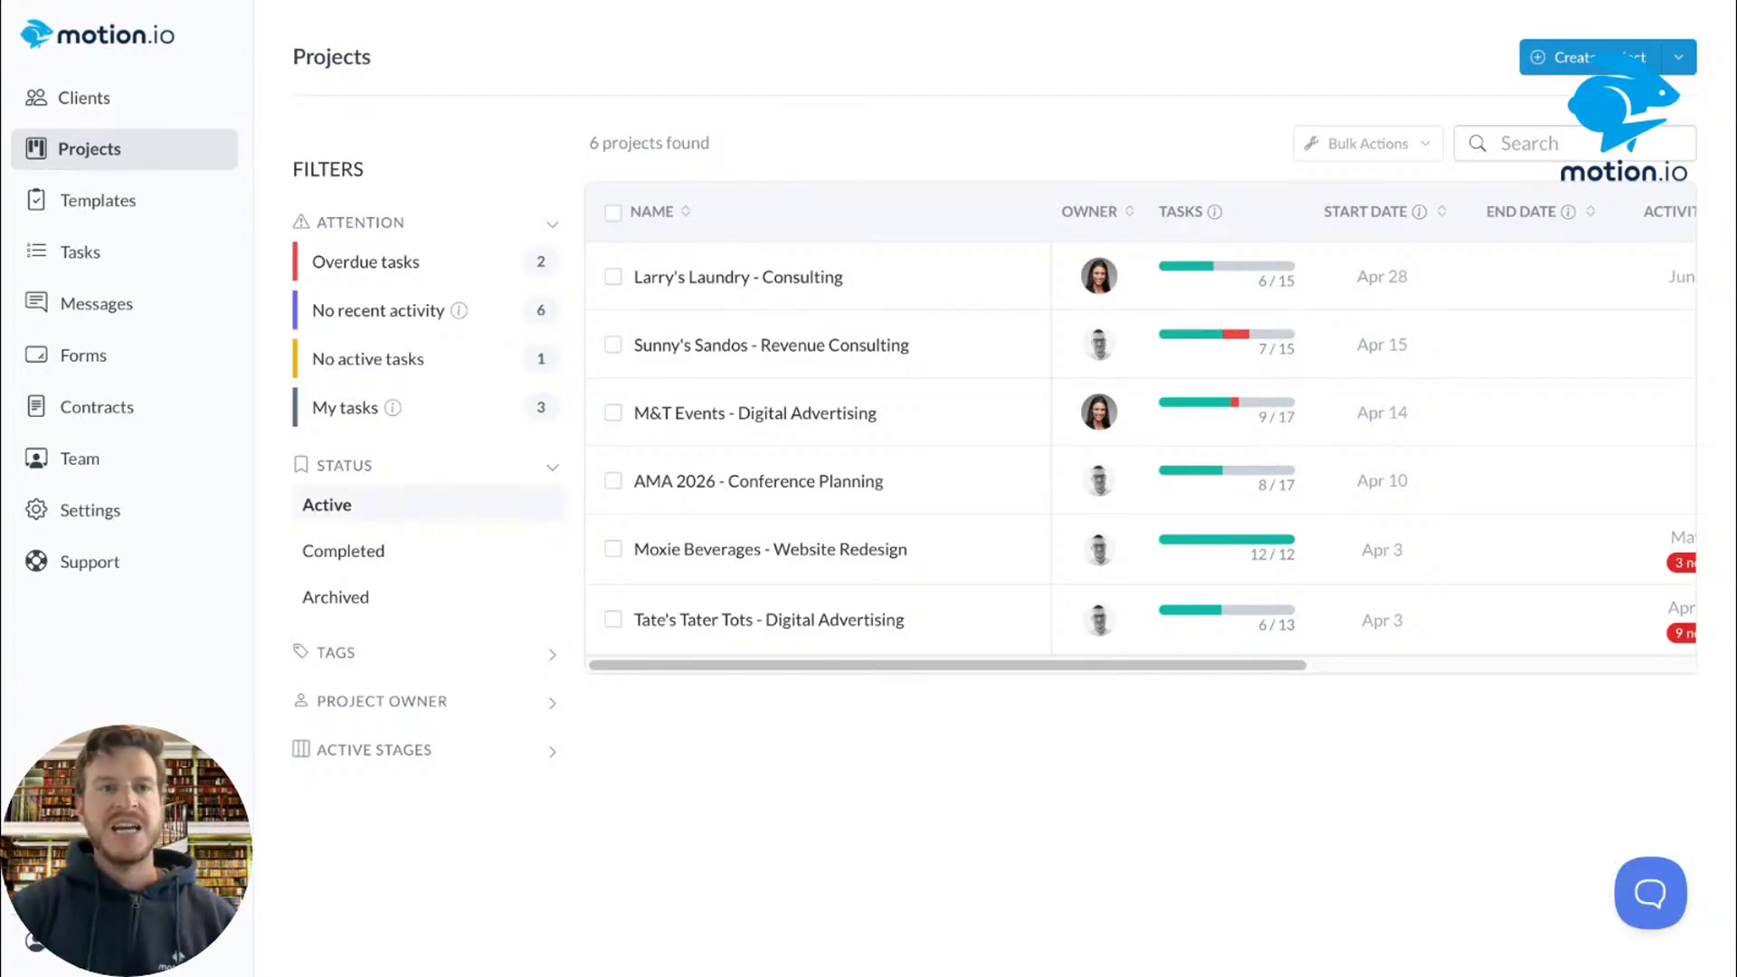
Step: Create a new project template named "Example Template"
click(115, 206)
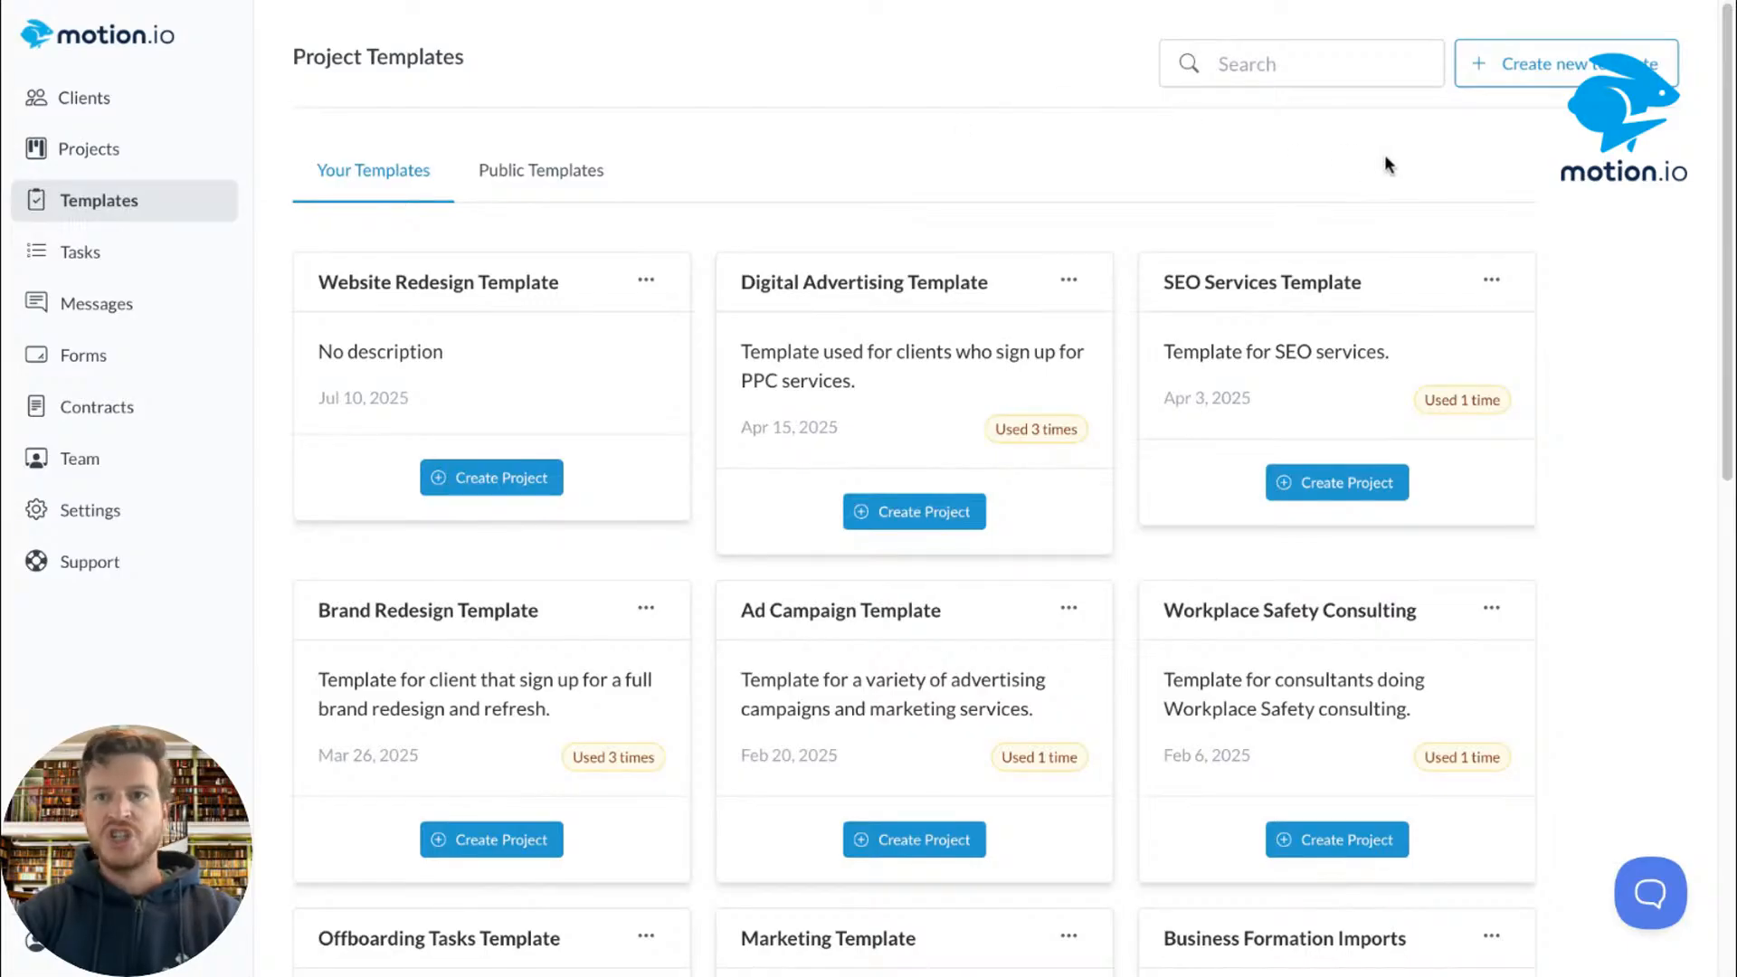
click(1565, 77)
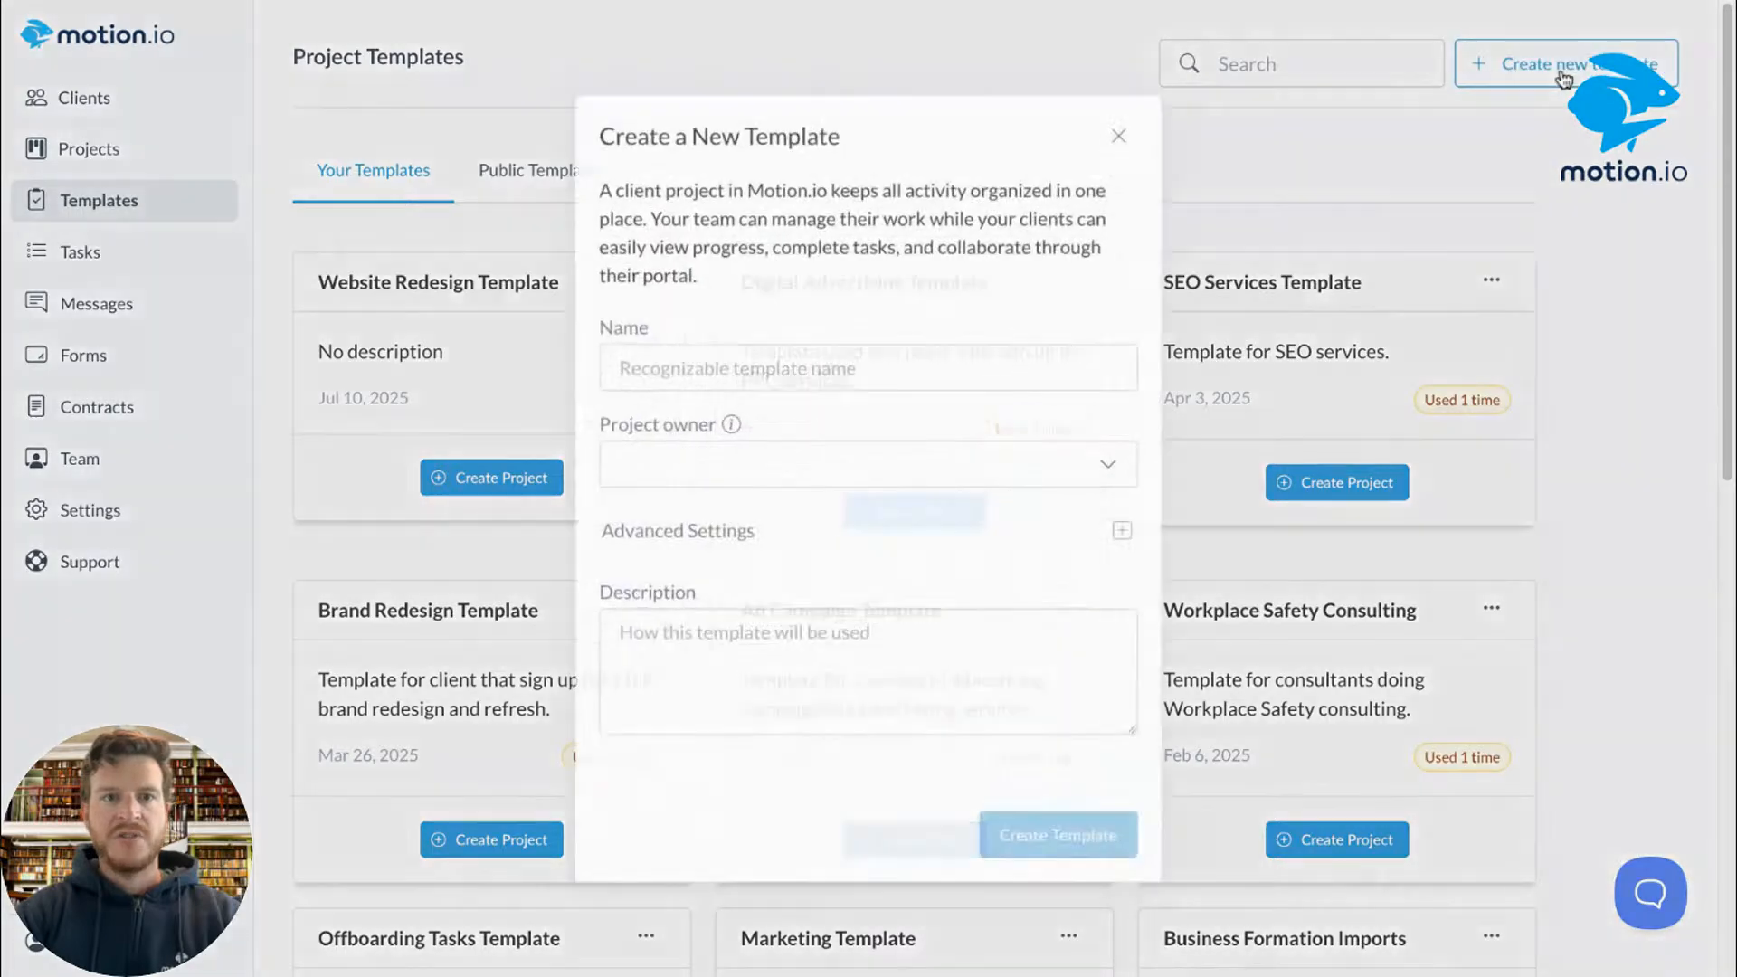
click(710, 389)
text(Example Template)
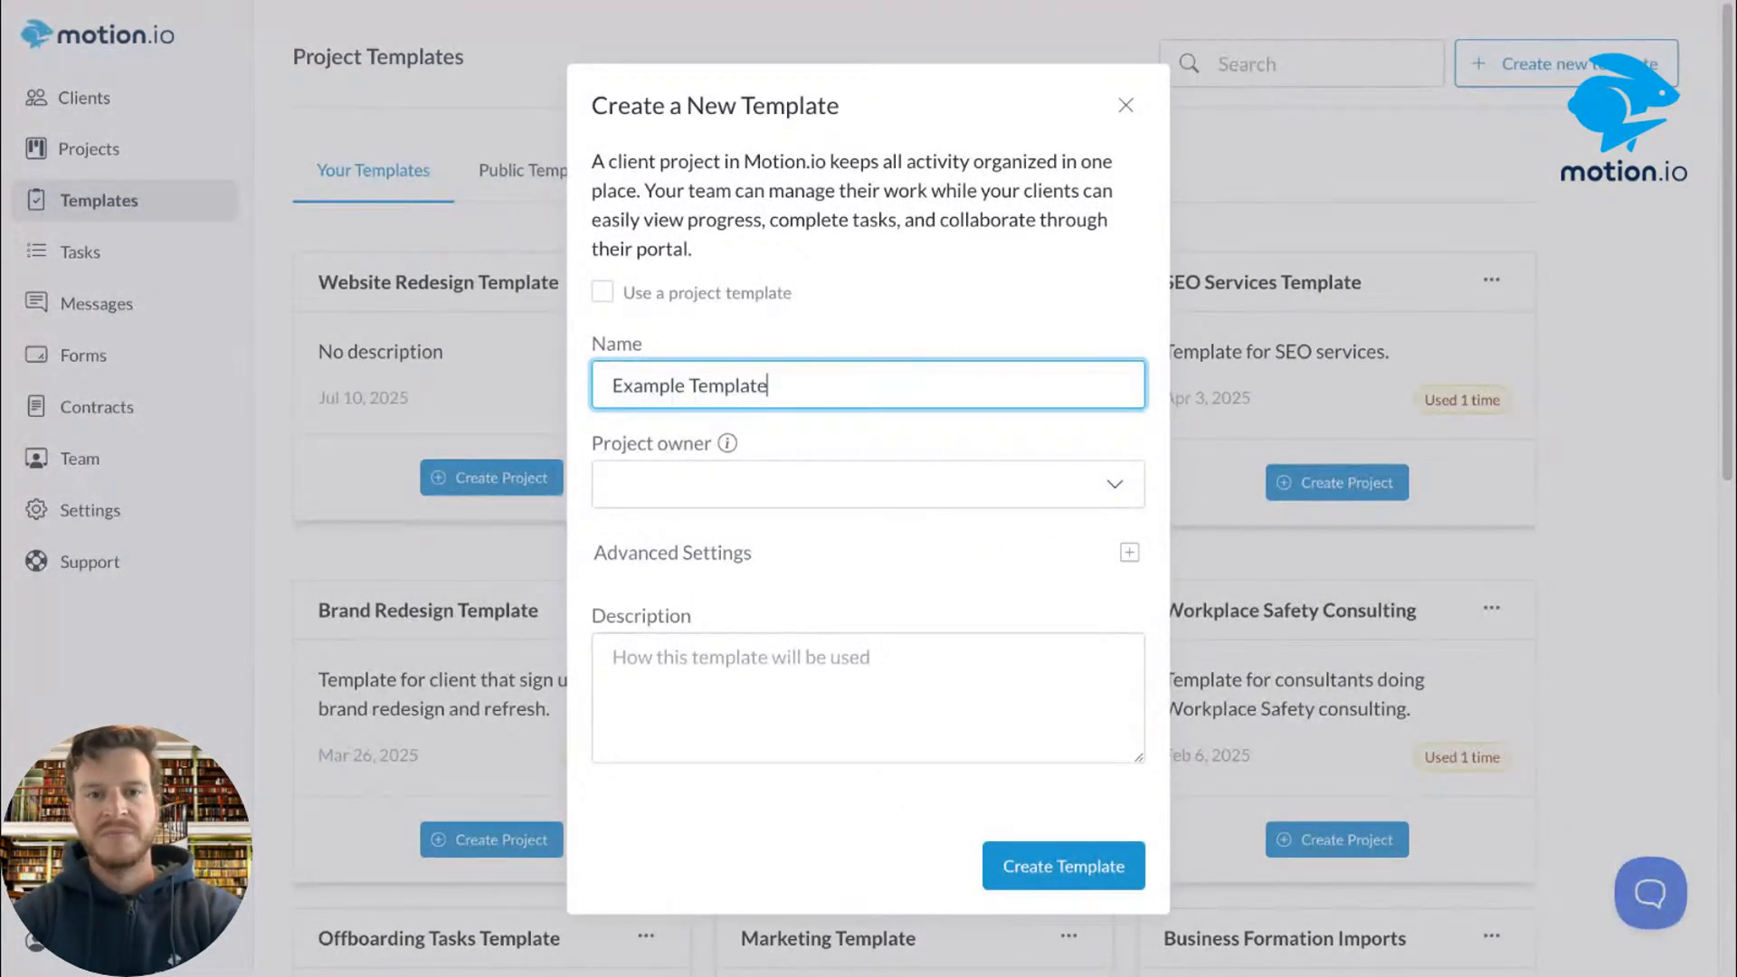
click(1012, 865)
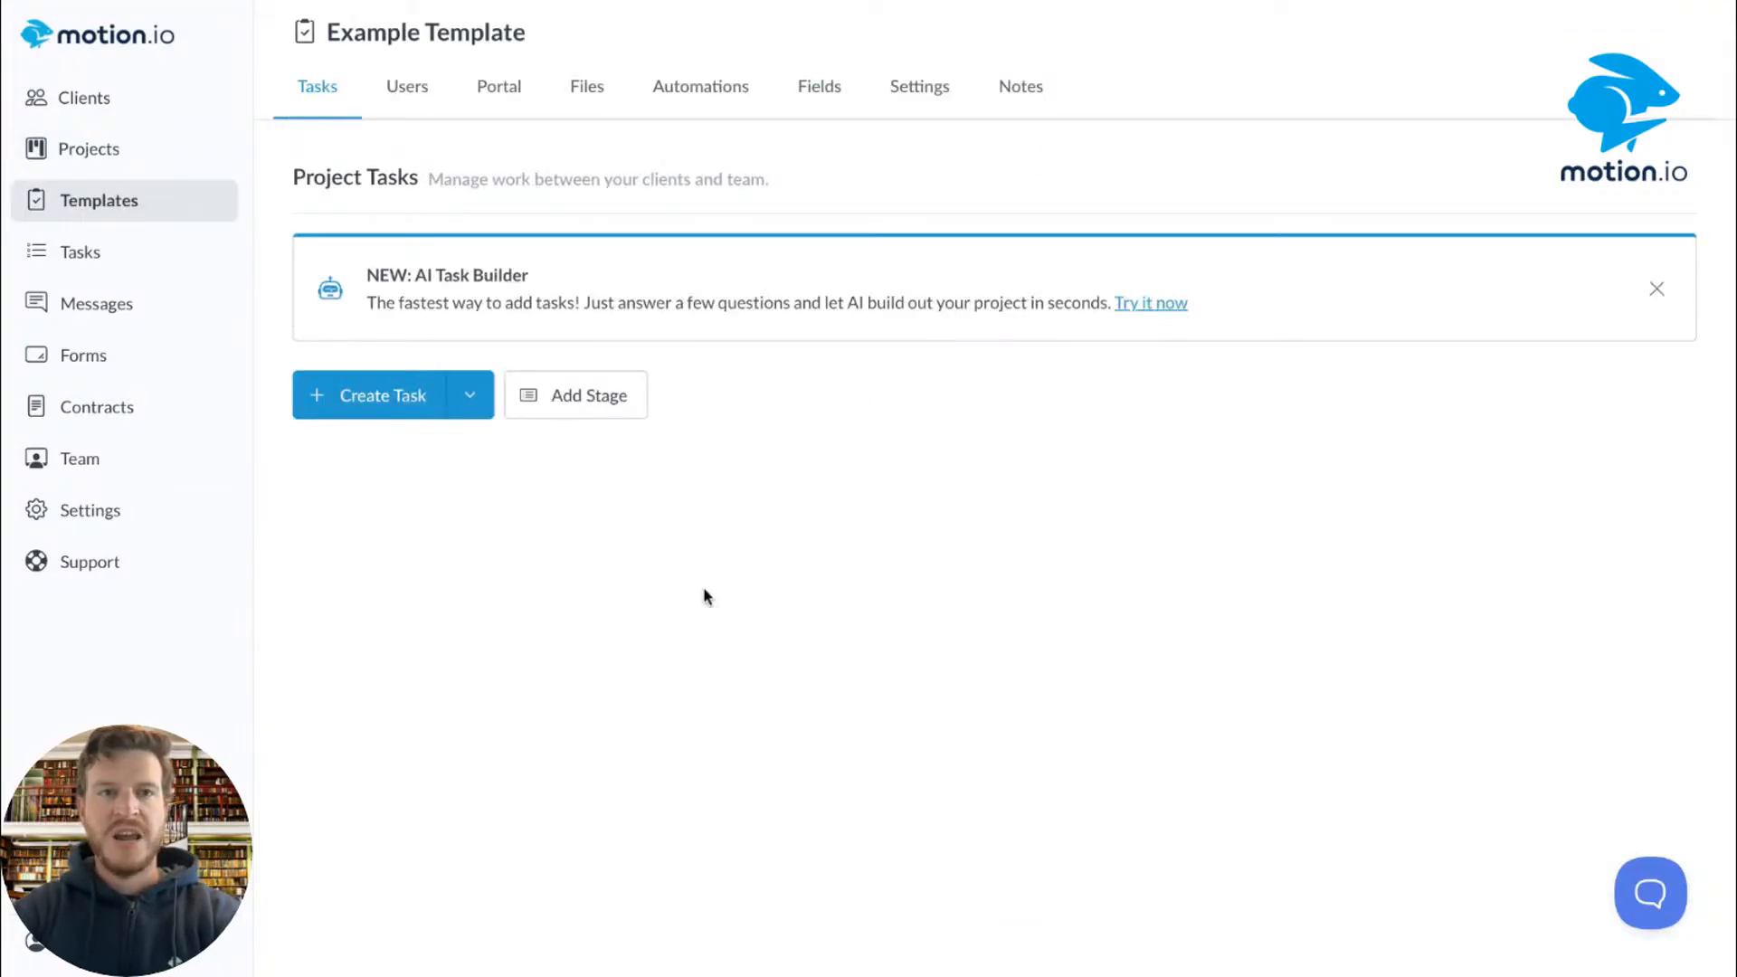
Step: Start the AI Task Builder and paste the prepared onboarding, design and launch stage tasks as the answer to its question
click(1153, 303)
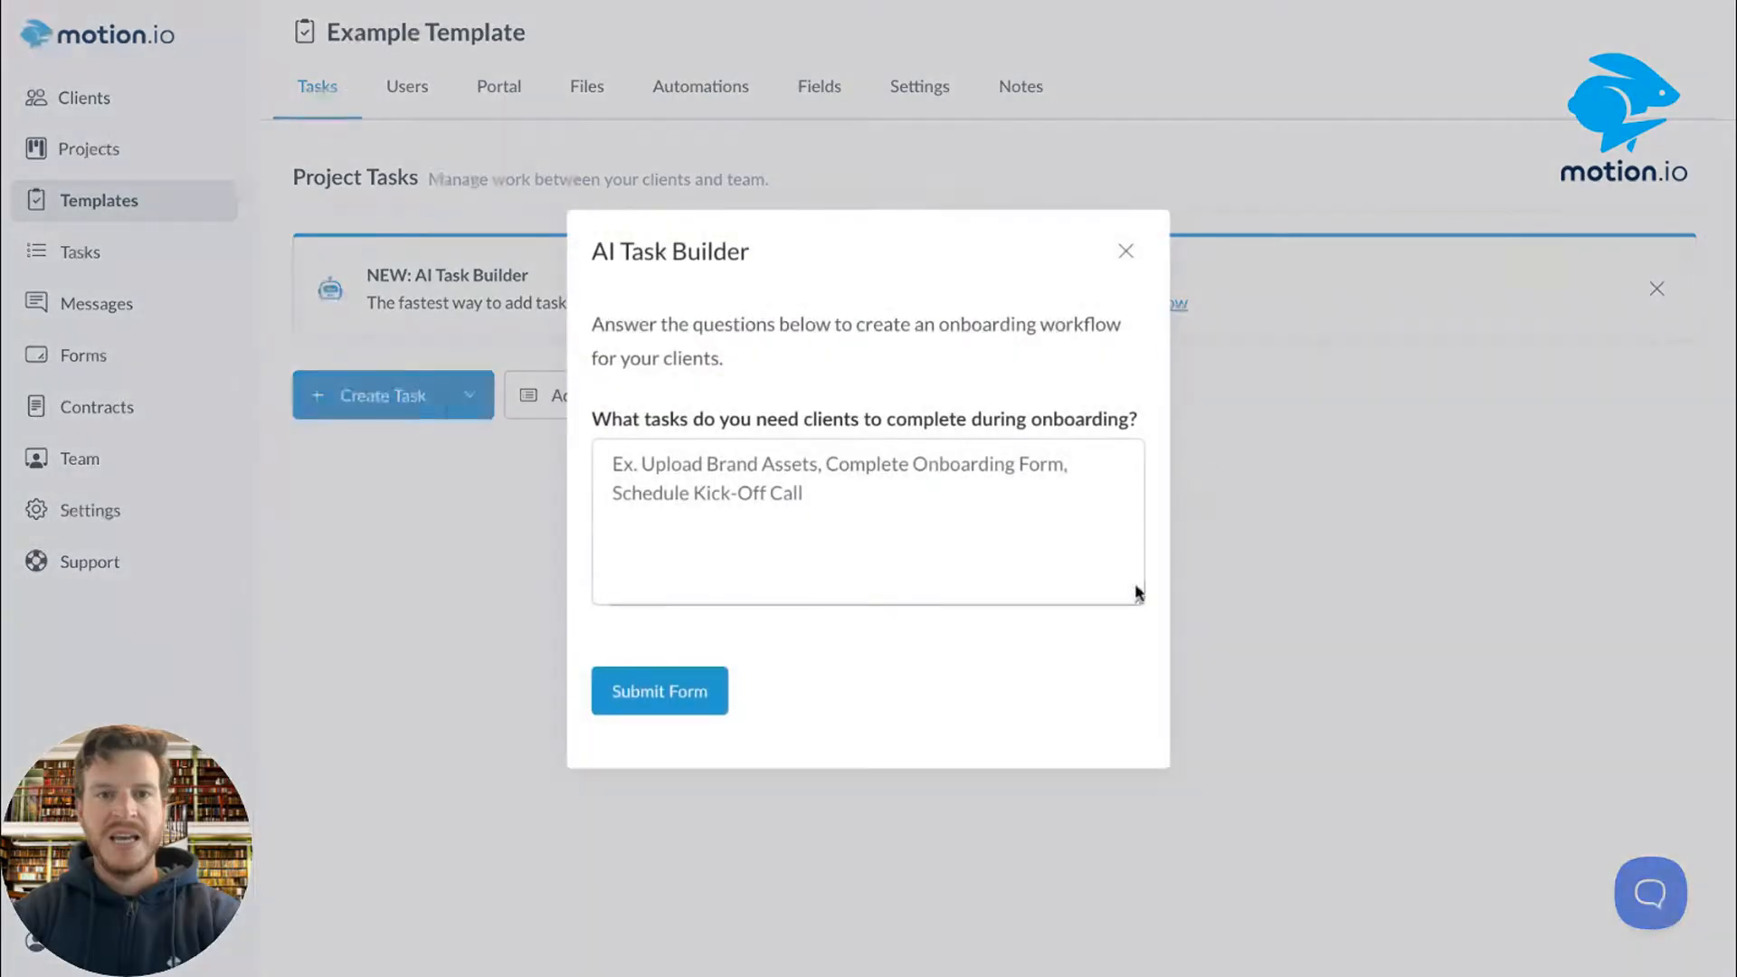
click(992, 499)
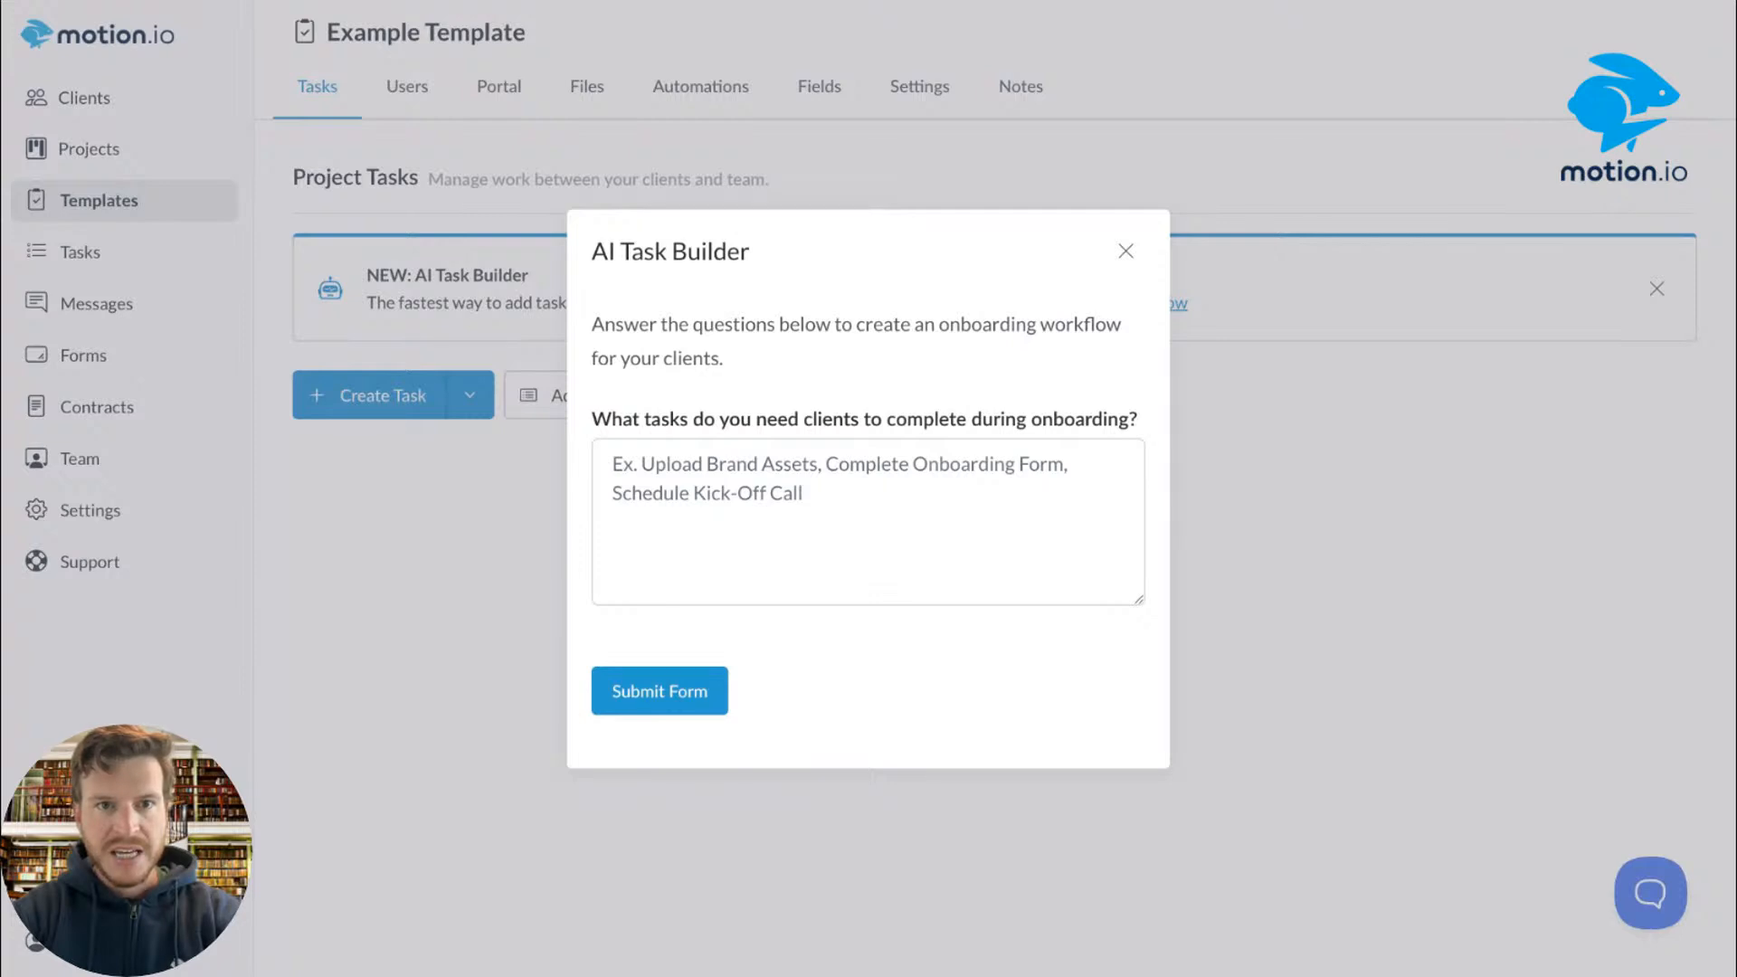
click(673, 473)
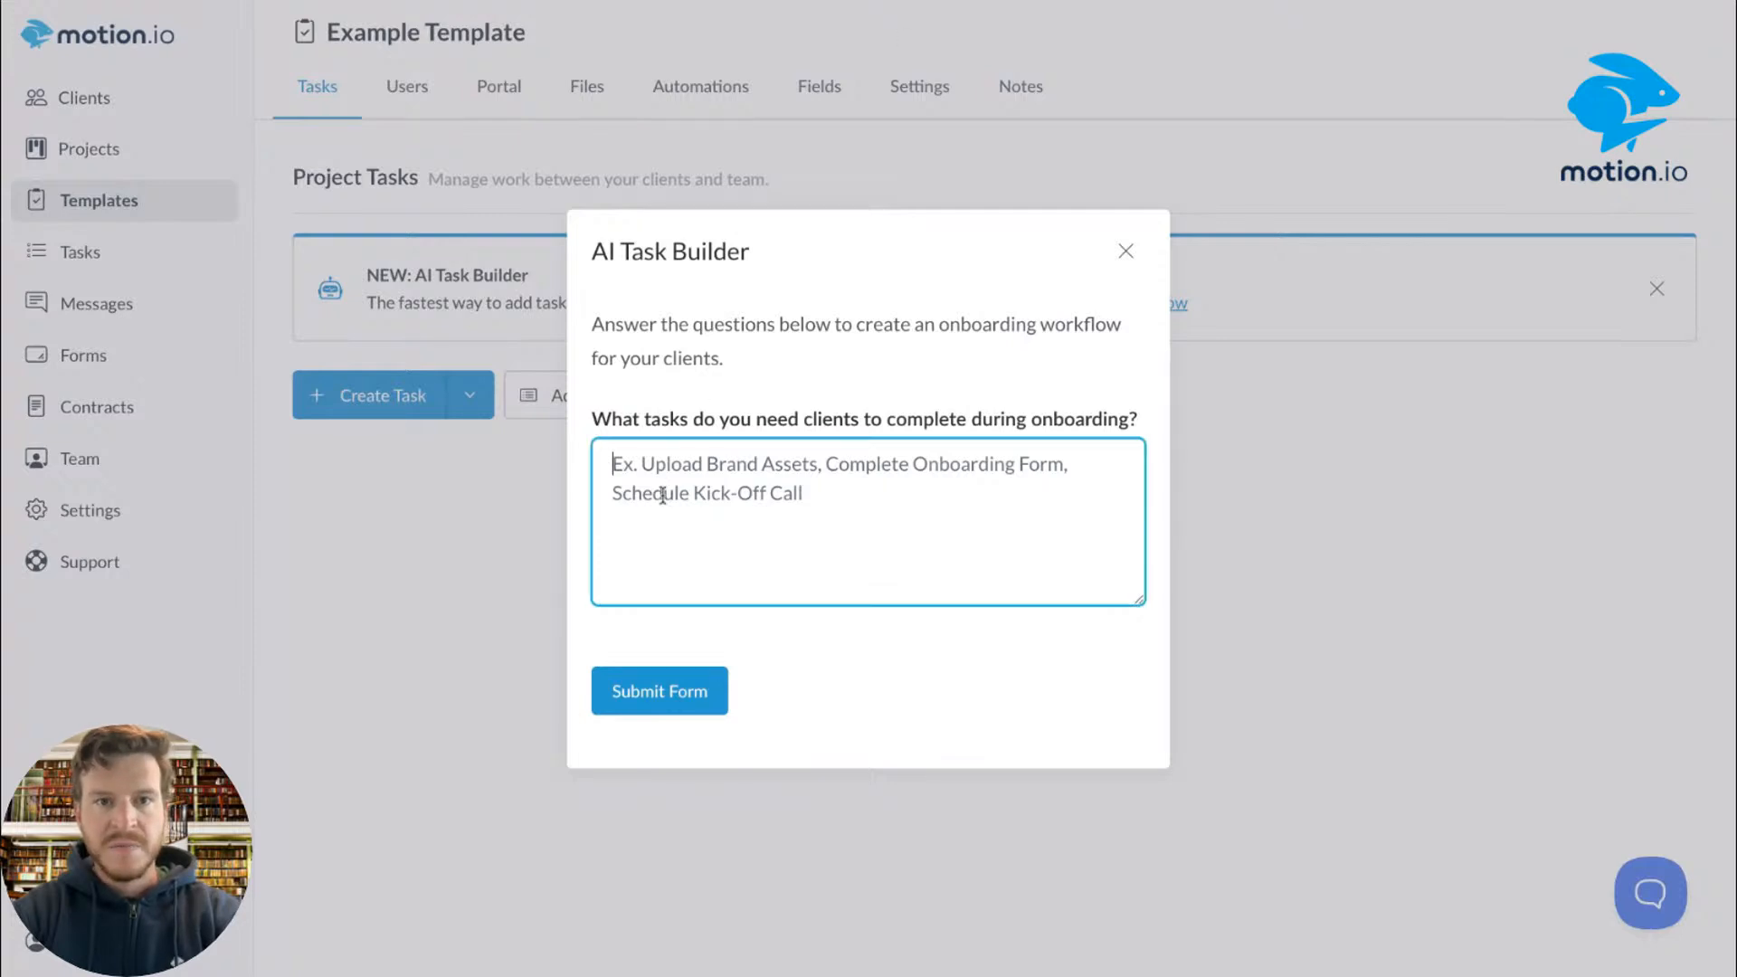
key(ctrl+v)
key(Return)
key(super+Tab)
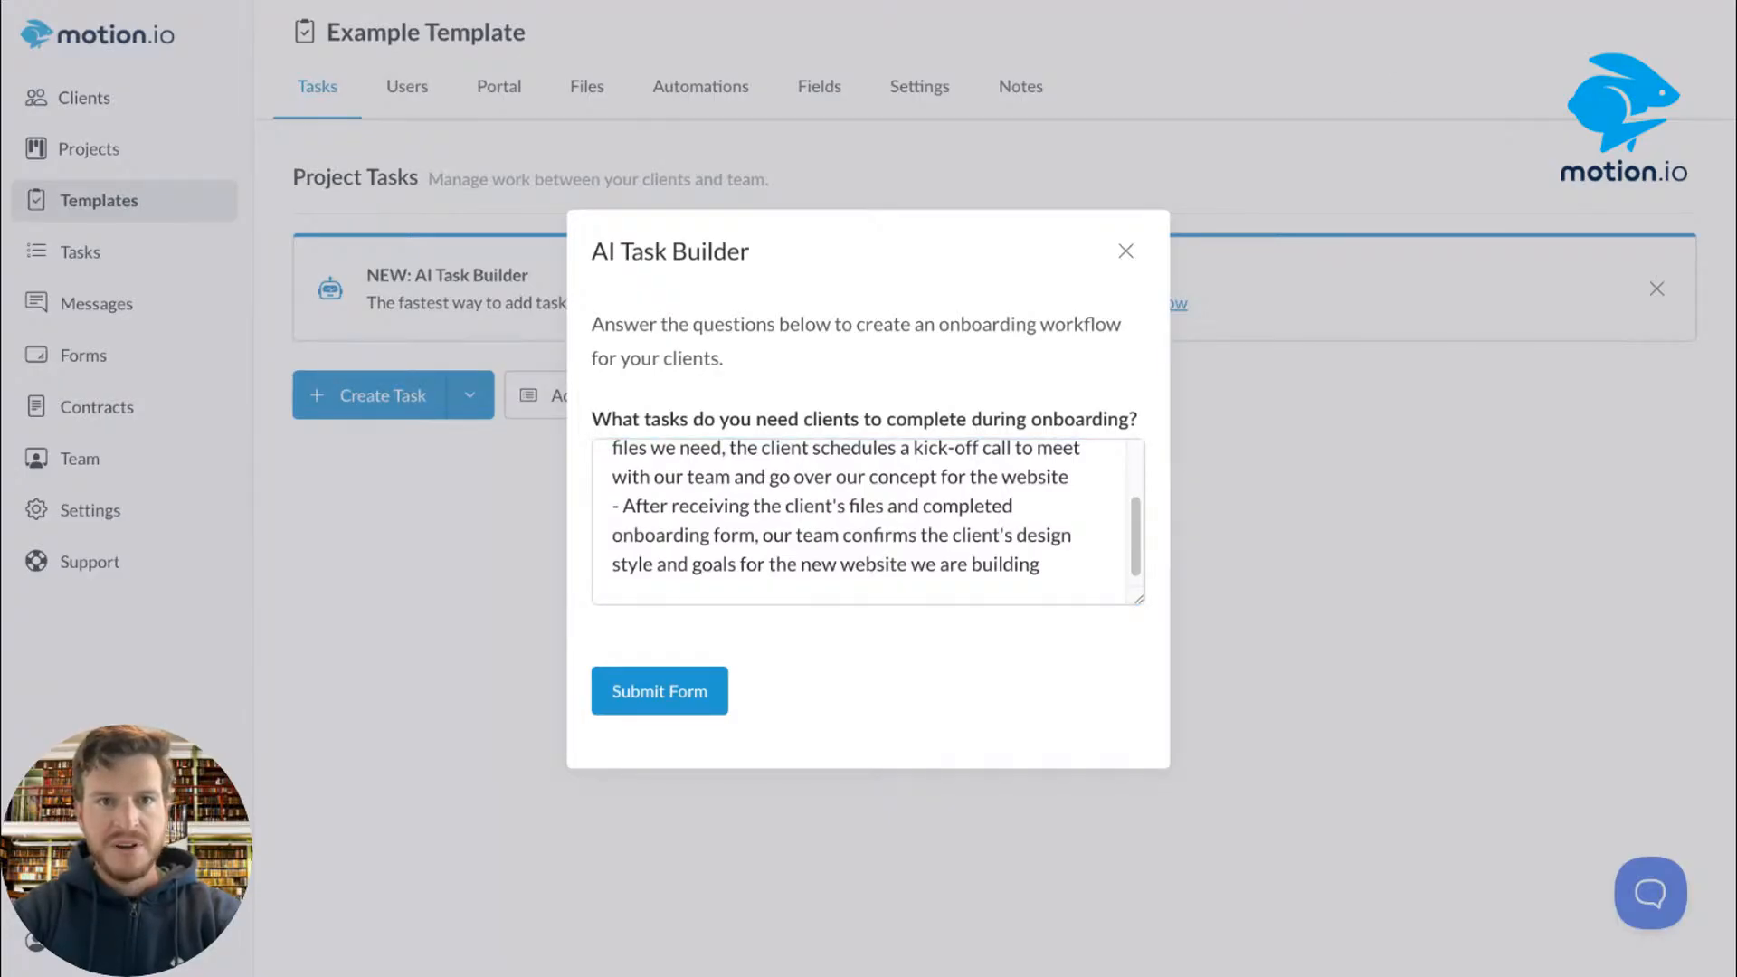
key(super+Tab)
key(ctrl+v)
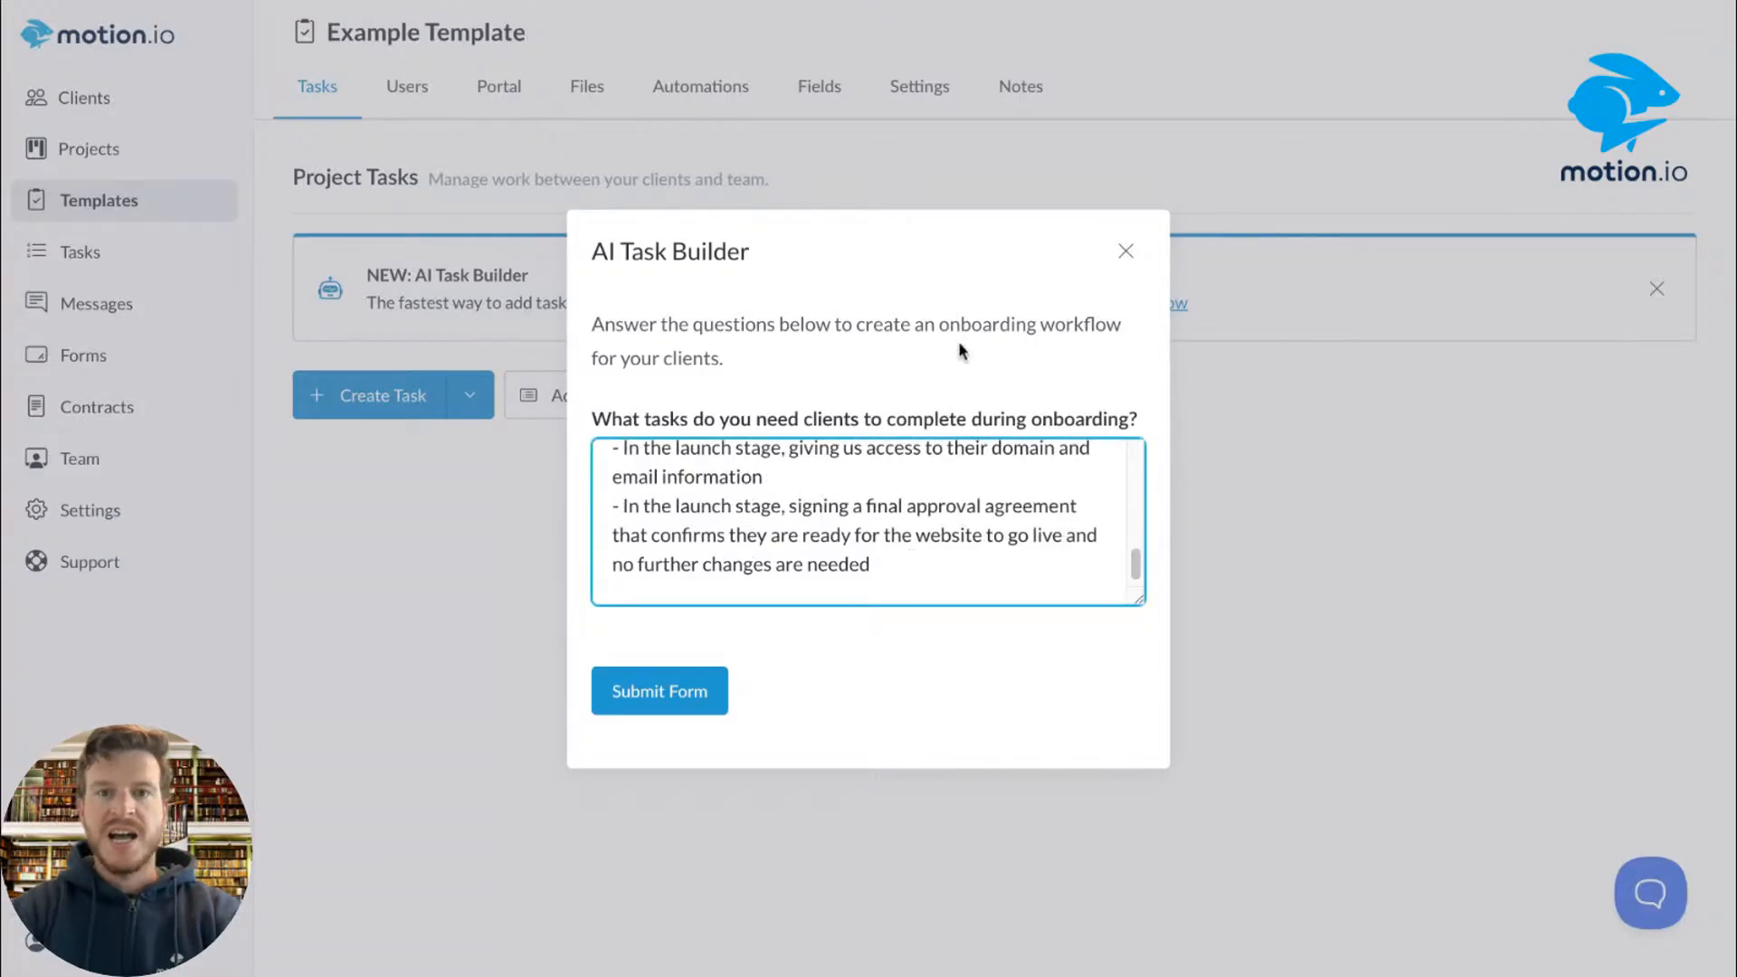
Step: Enlarge the answer box and add the design and launch stage task lines, including the website wireframe review and approval
drag(1138, 594, 1117, 783)
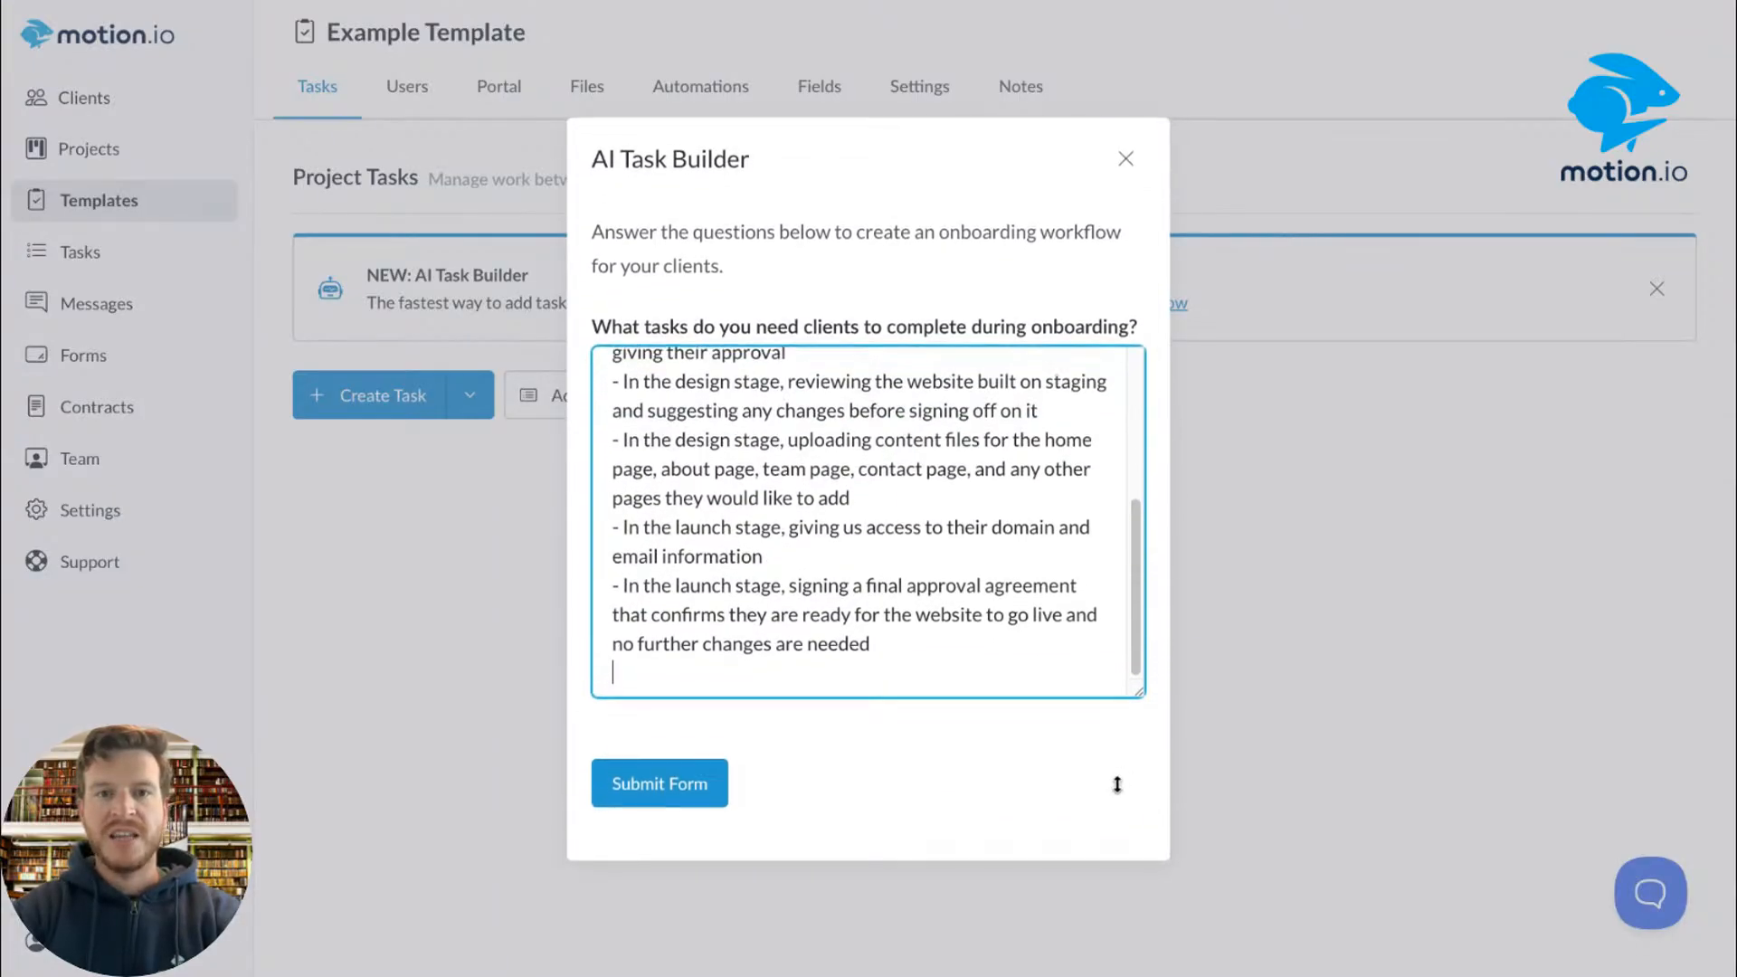
scroll(985, 525, up, 2)
scroll(986, 520, down, 5)
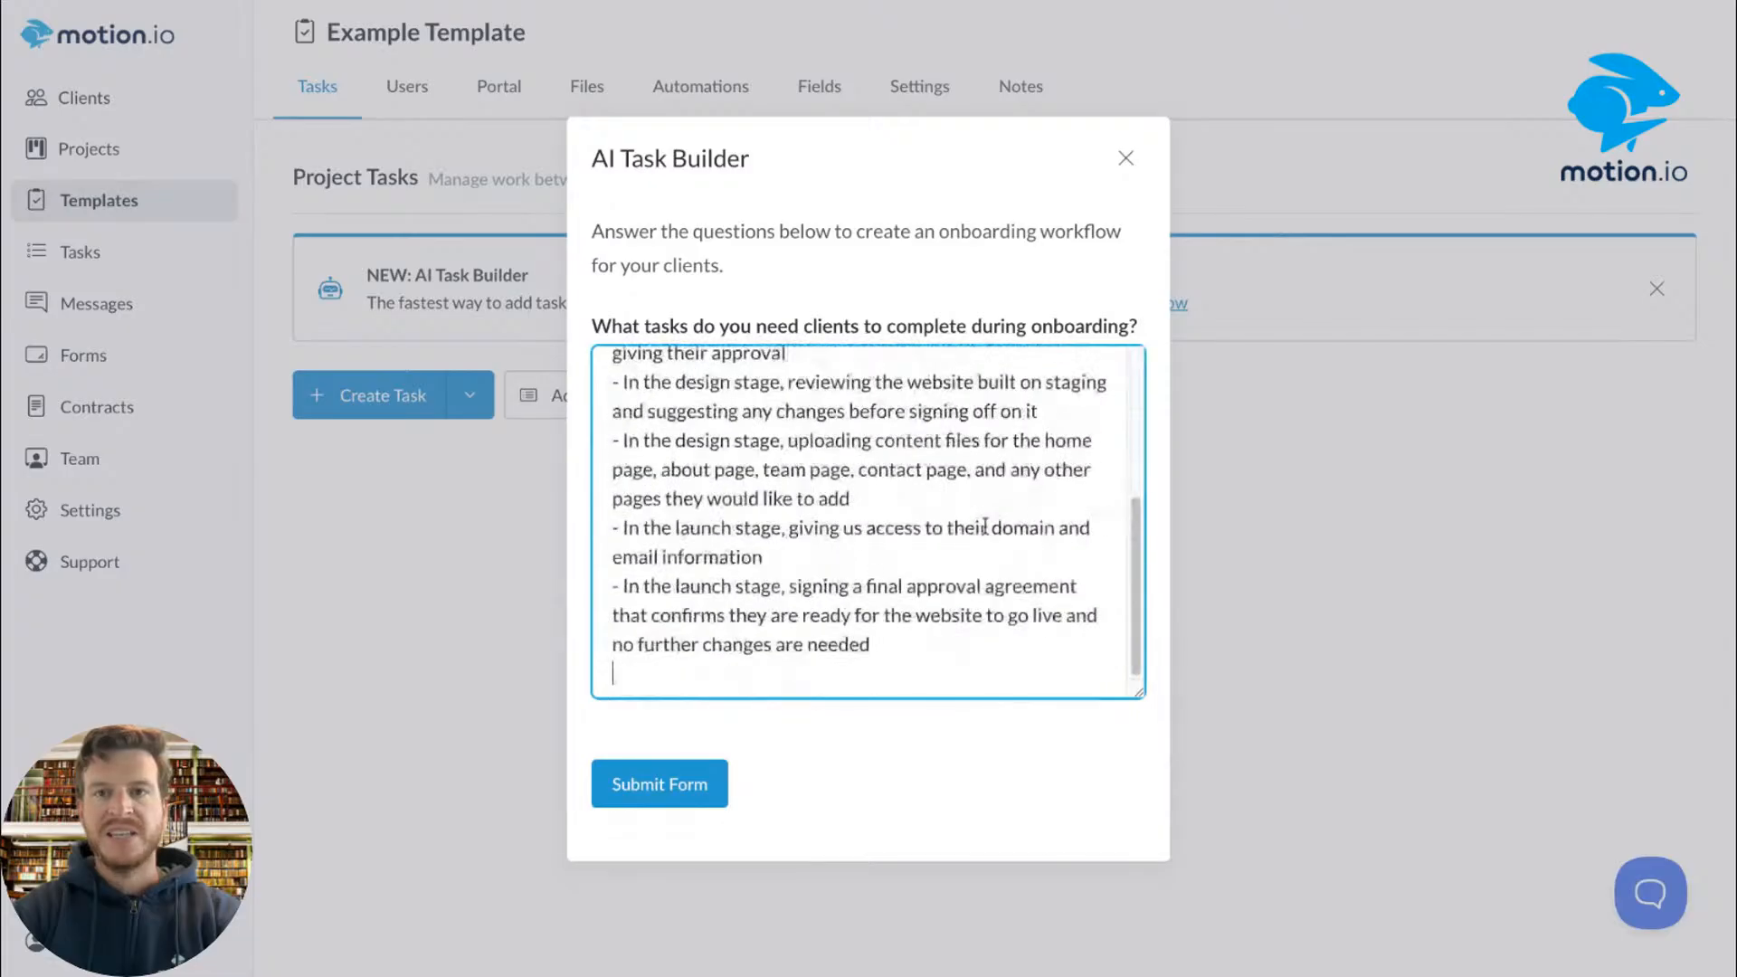
click(1368, 1)
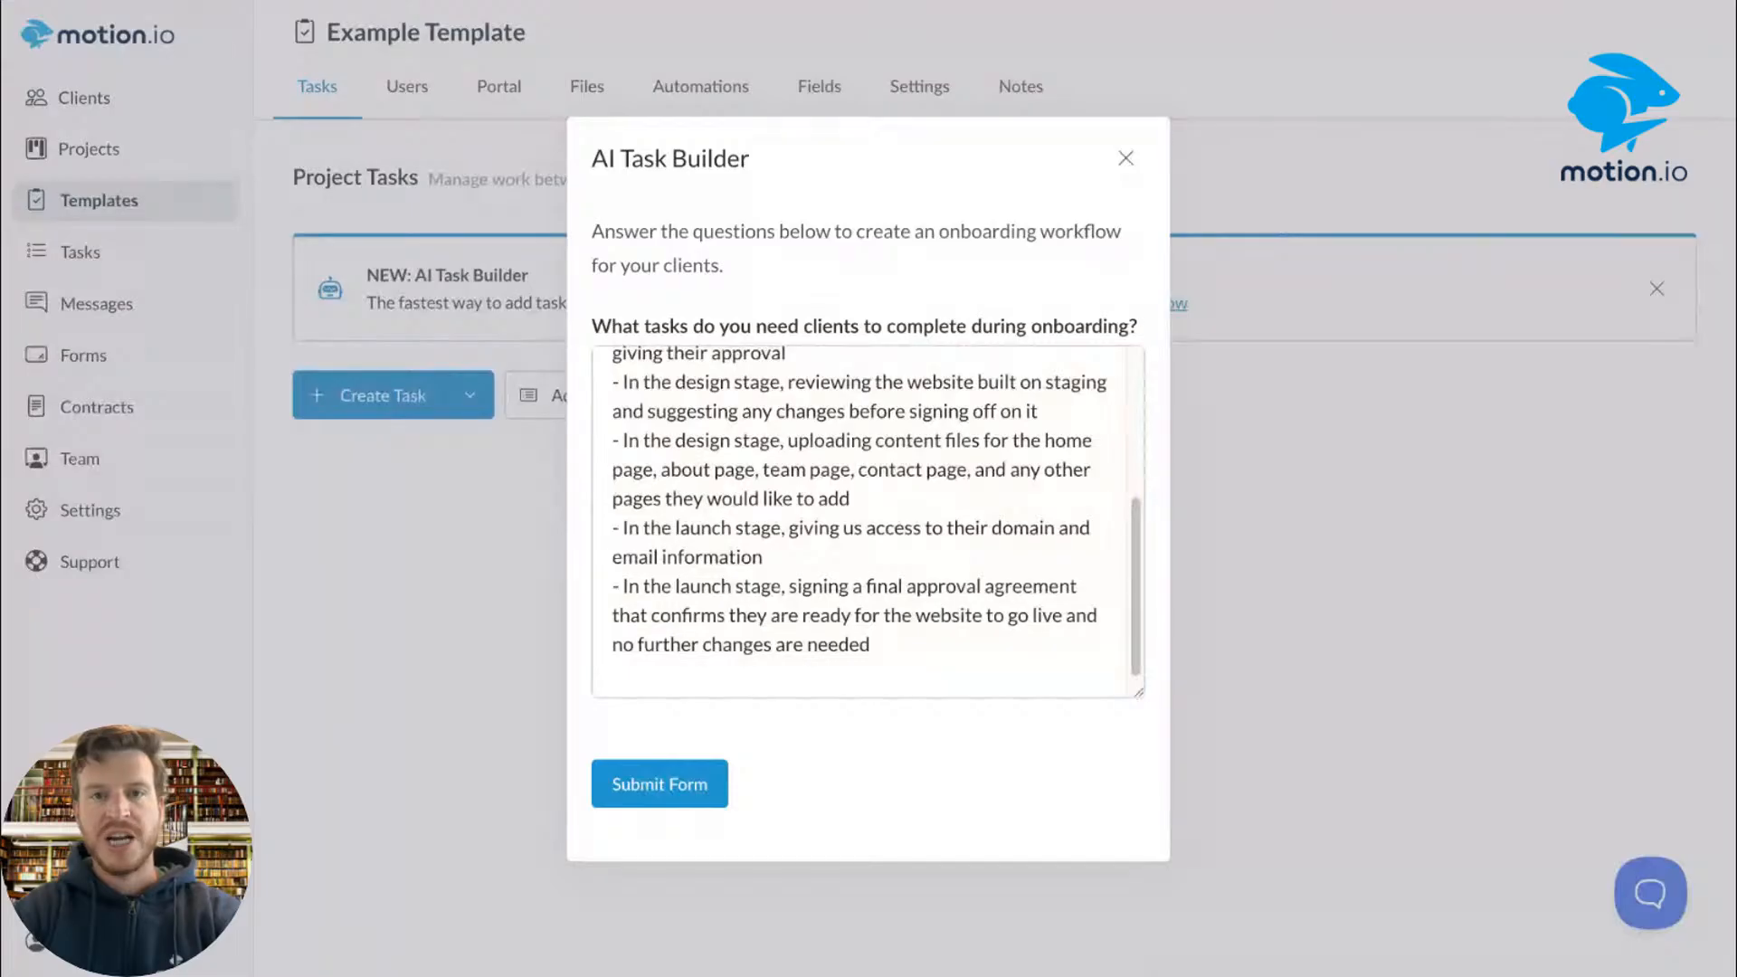
key(super+Tab)
text(- In the design stage, reviewing the website wireframe and giving their approval - In the design stage, reviewing the website built on staging and suggesting any changes before signing off on it - In the design stage, uploading content files for the home page, about page, team page, contact page, and any other pages they would like to add - In the launch stage, giving us access to their domain and email information - In the launch stage, signing a final approval agreement that confirms they are ready for the website to go live and no further changes are needed)
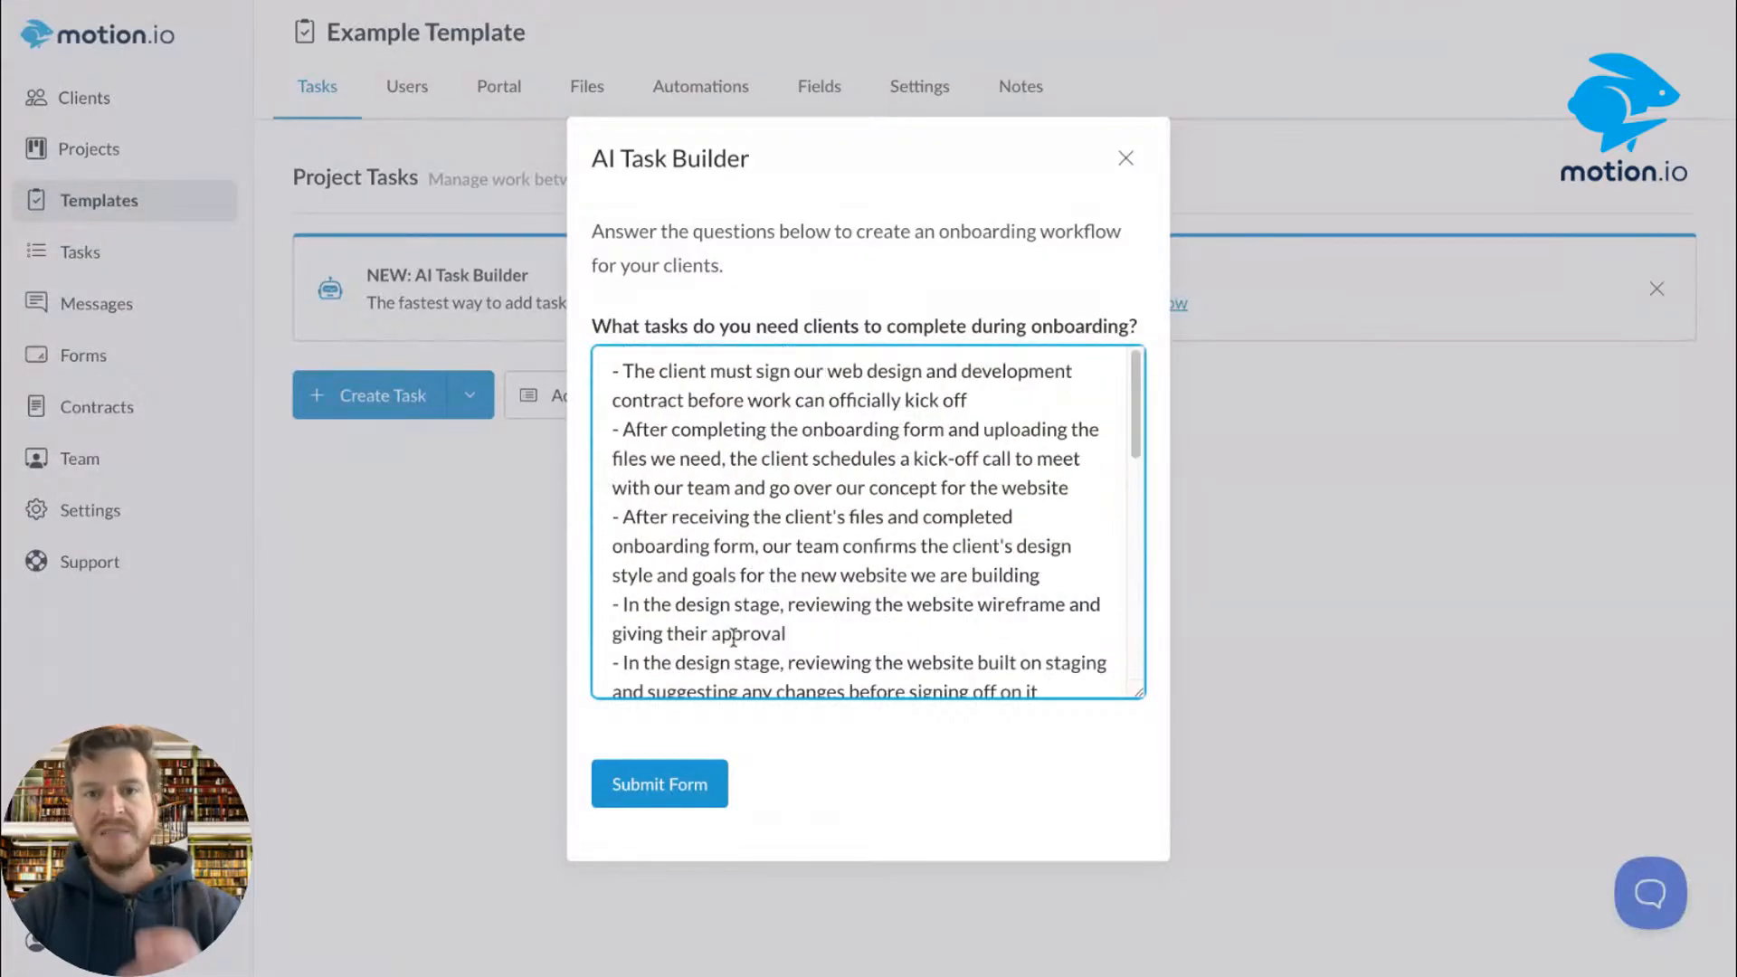
Step: Remove the blank lines at the end of the task list and submit it to the AI Task Builder
scroll(731, 639, down, 8)
click(680, 667)
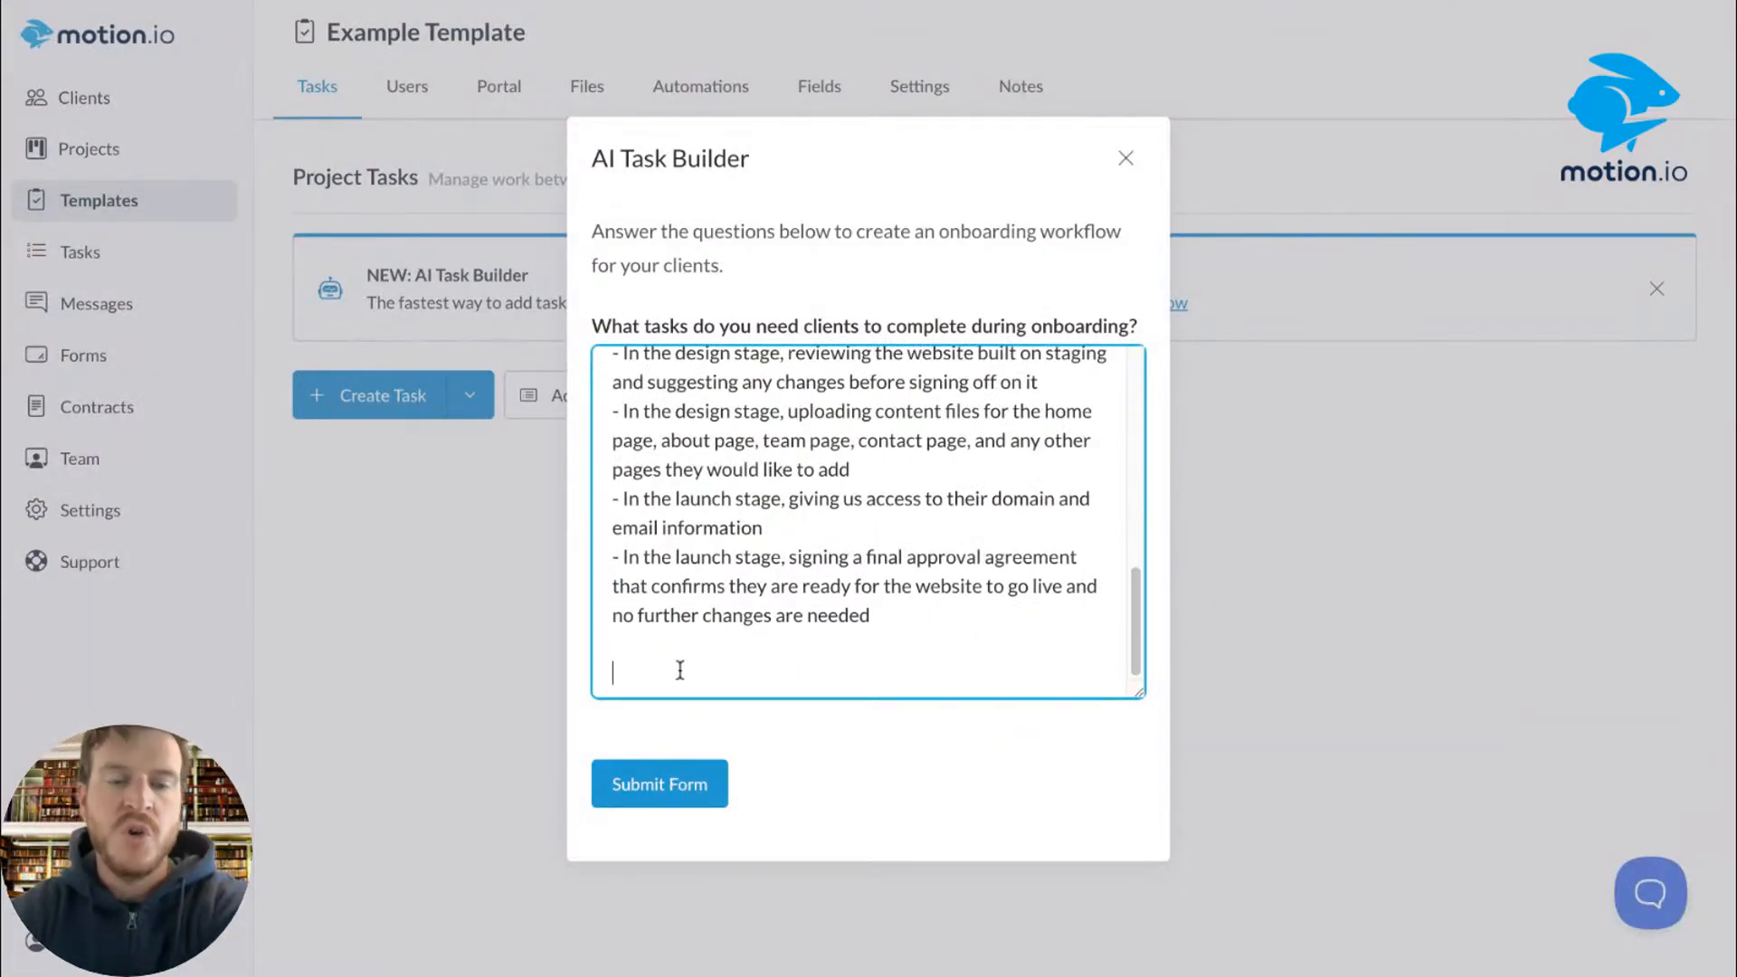
key(BackSpace)
key(BackSpace)
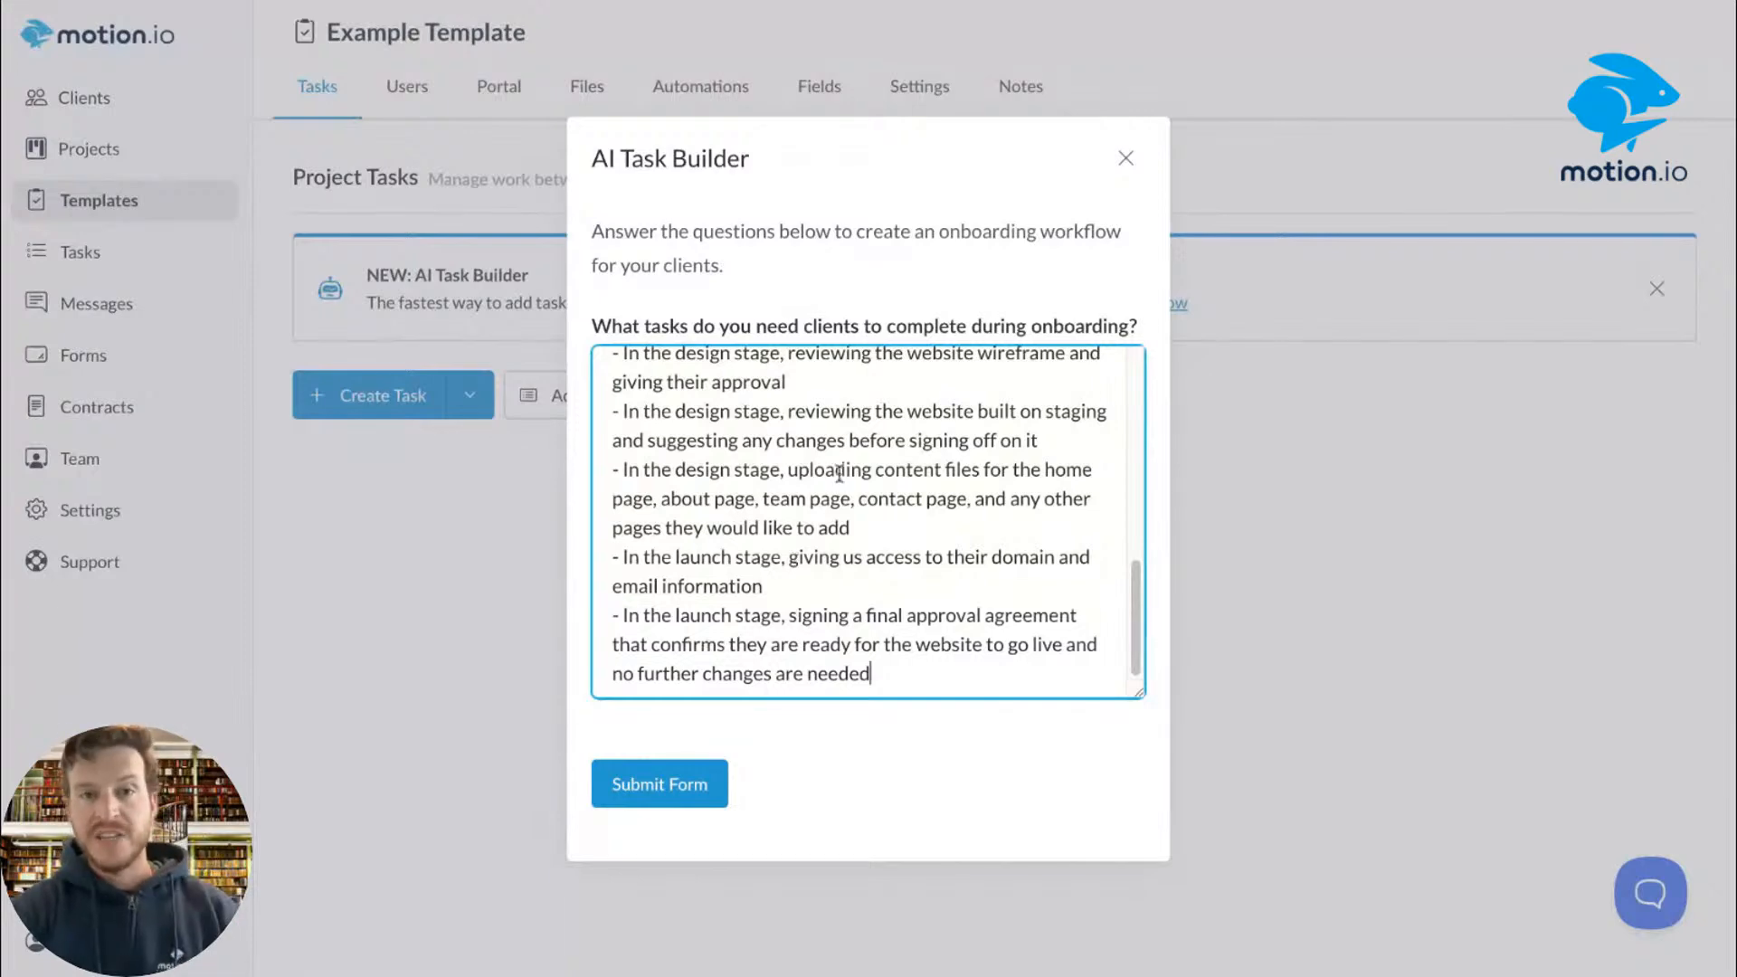
scroll(773, 580, up, 10)
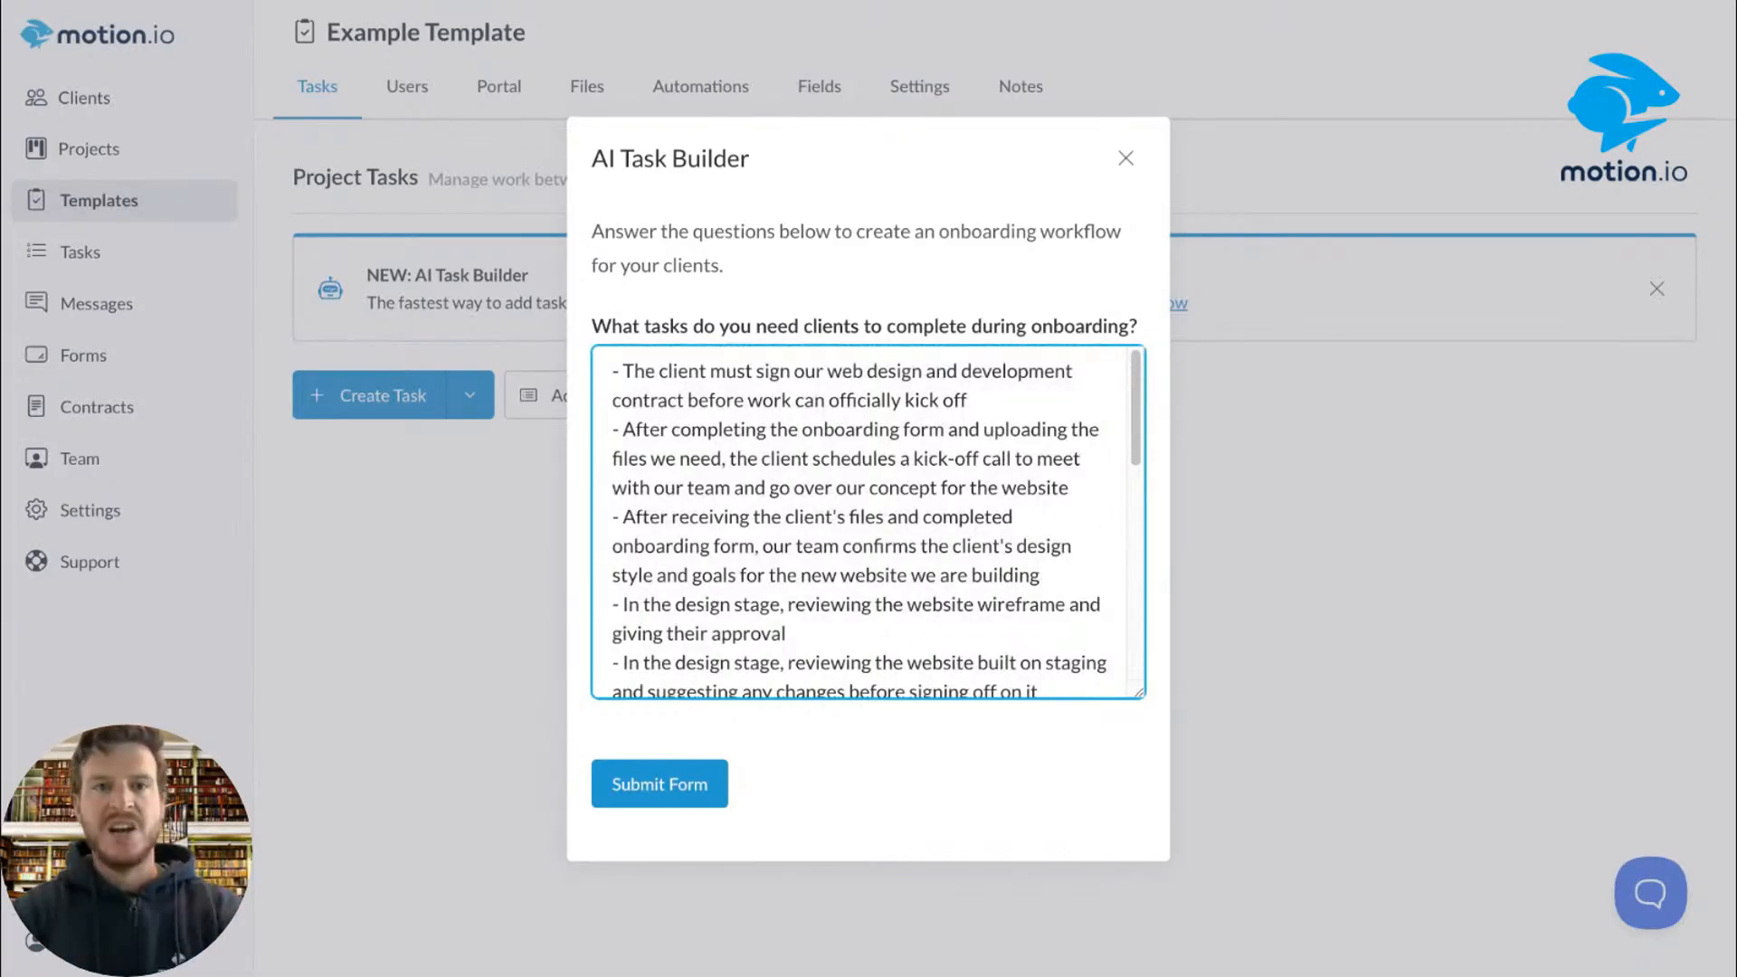
click(661, 783)
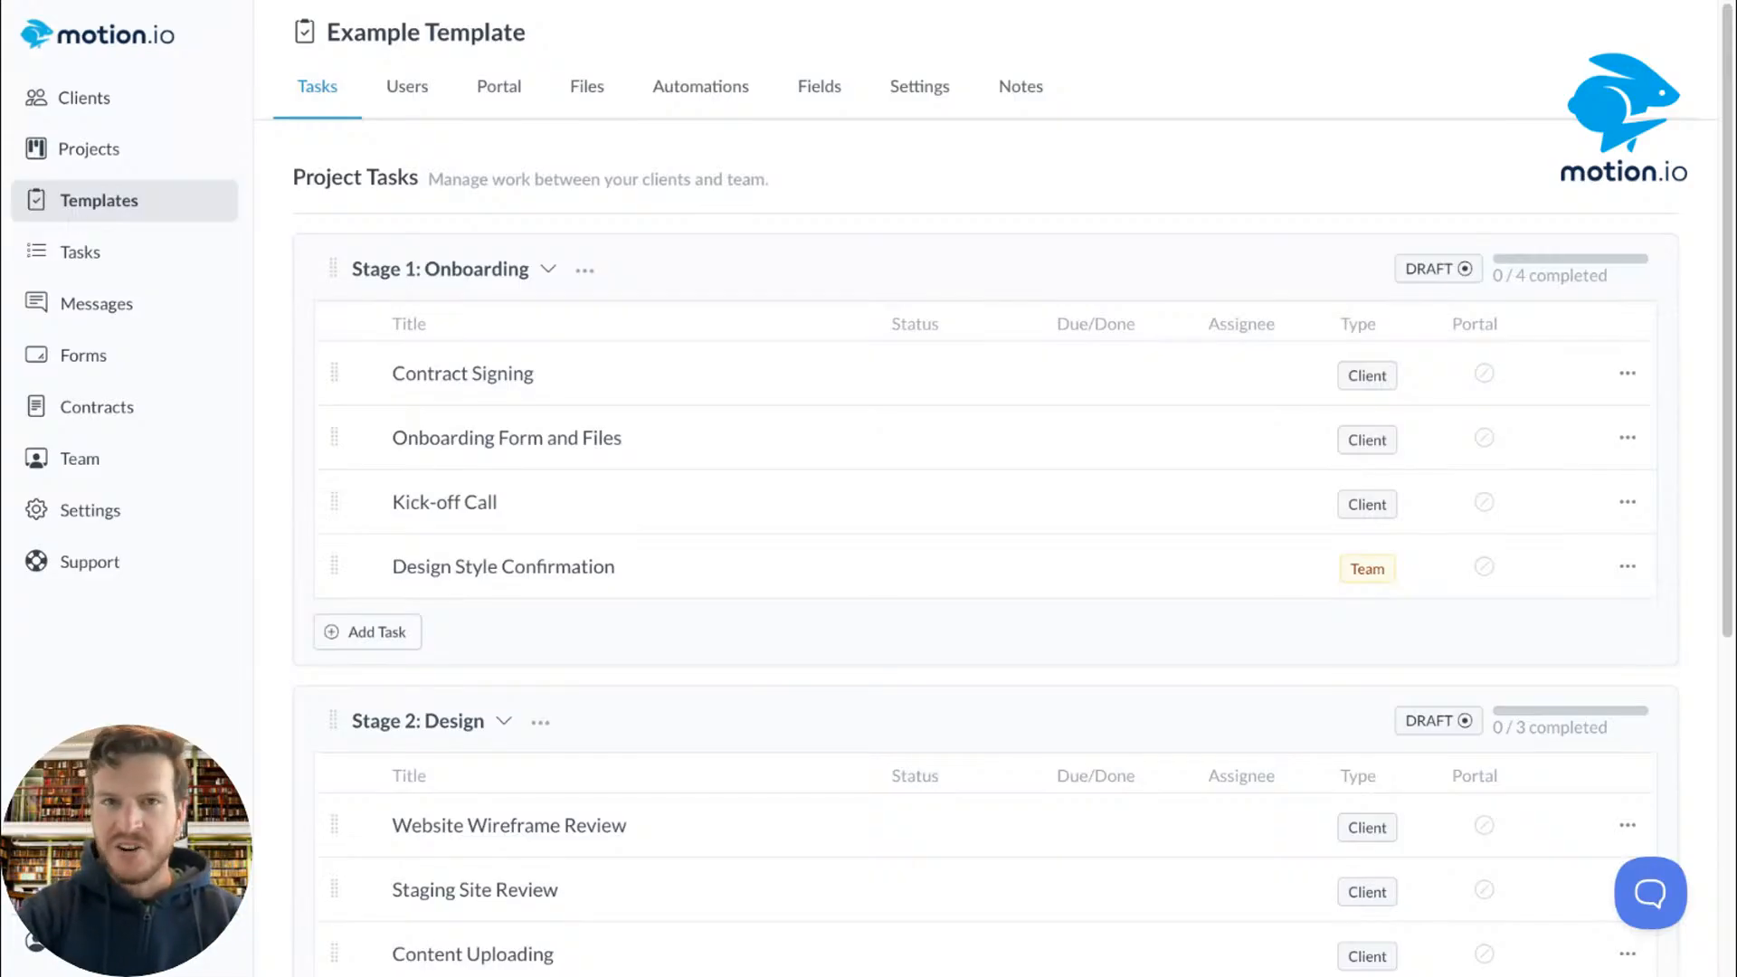
Step: Create another project template named "test"
click(93, 197)
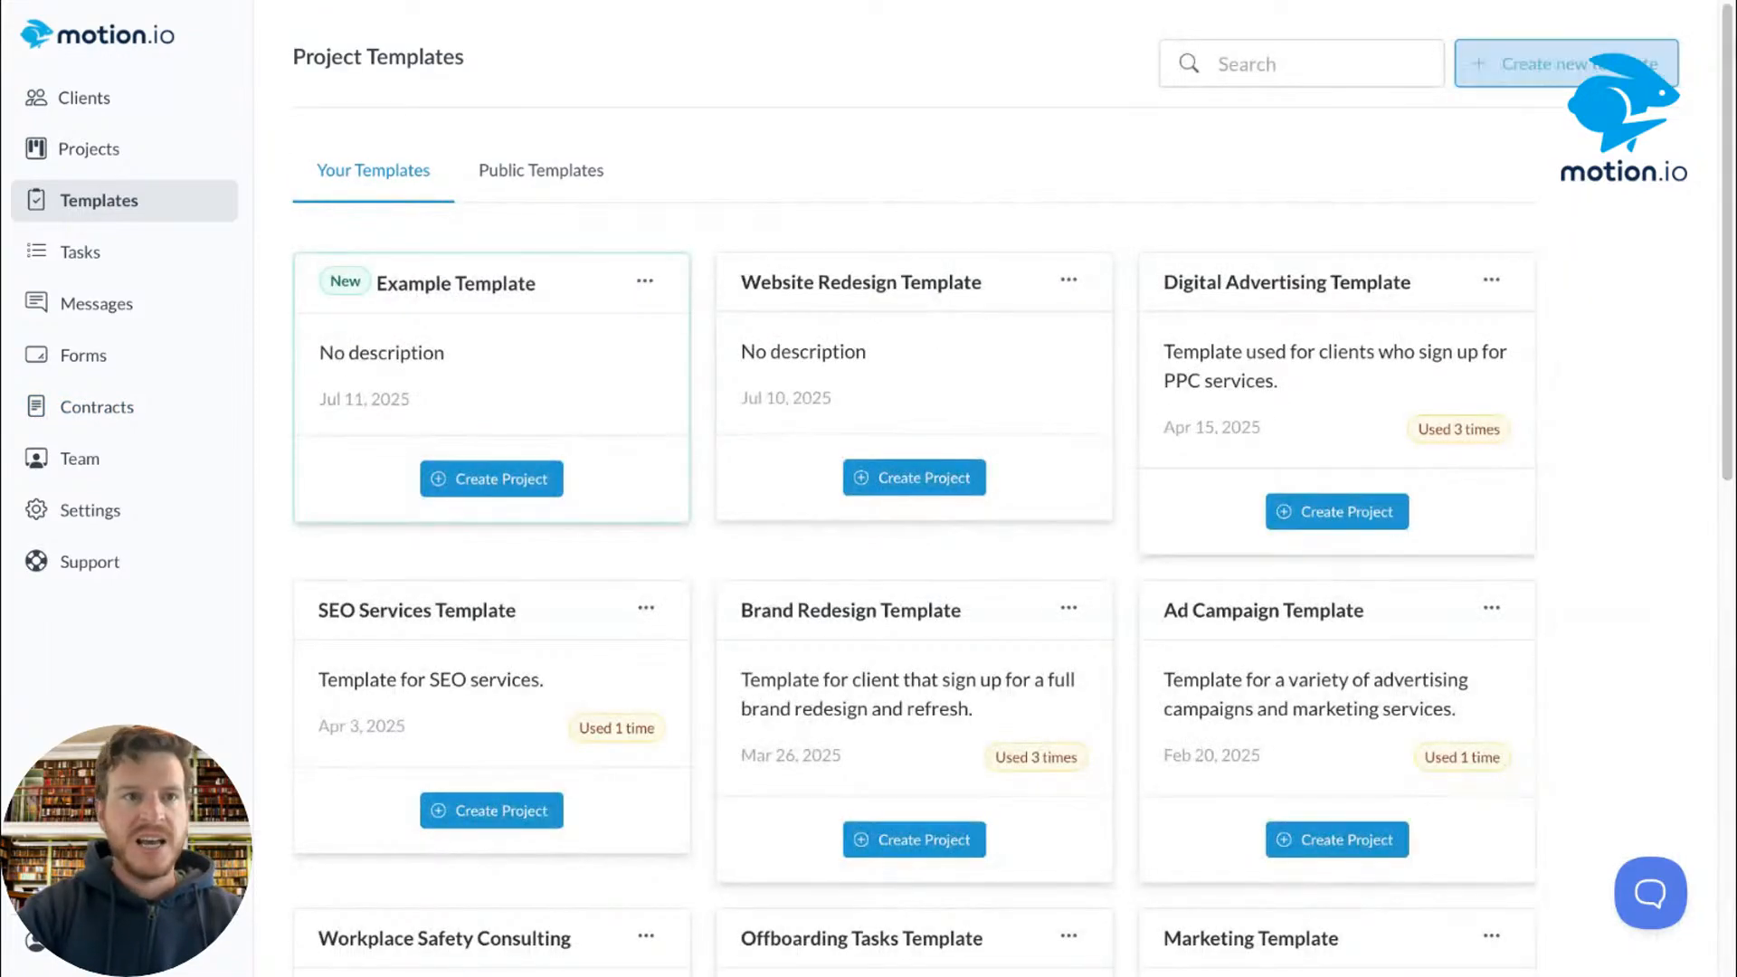
click(1538, 63)
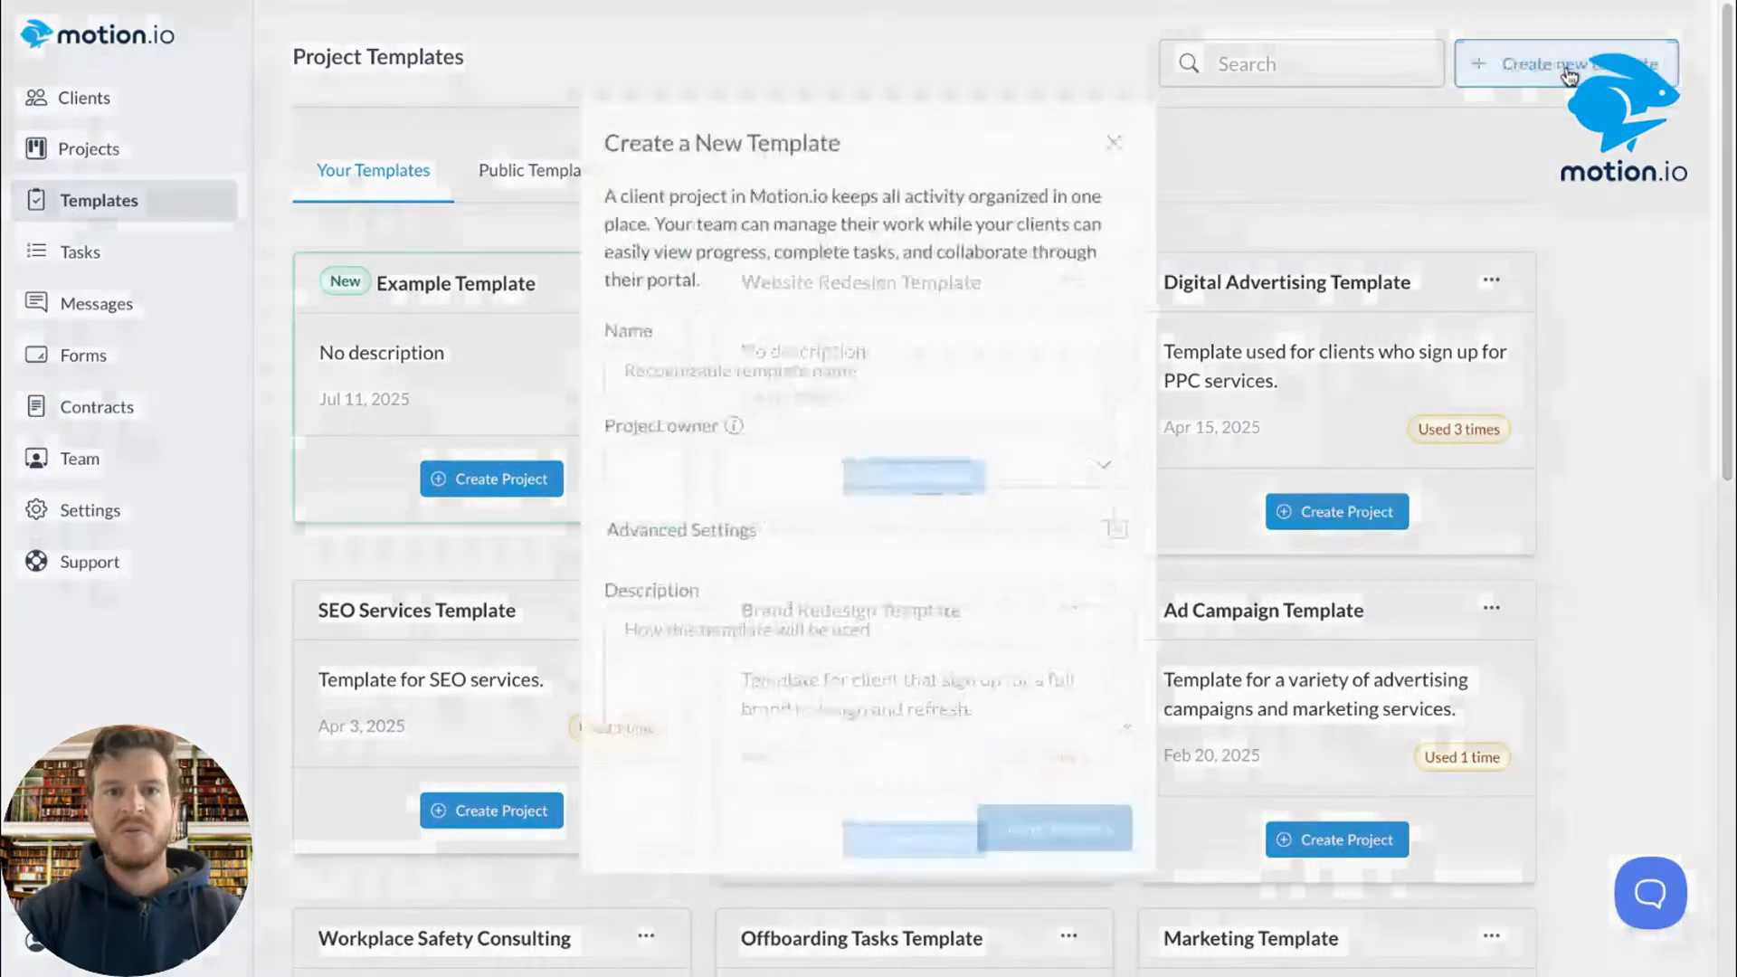
click(804, 374)
text(testt)
key(BackSpace)
key(BackSpace)
text(t)
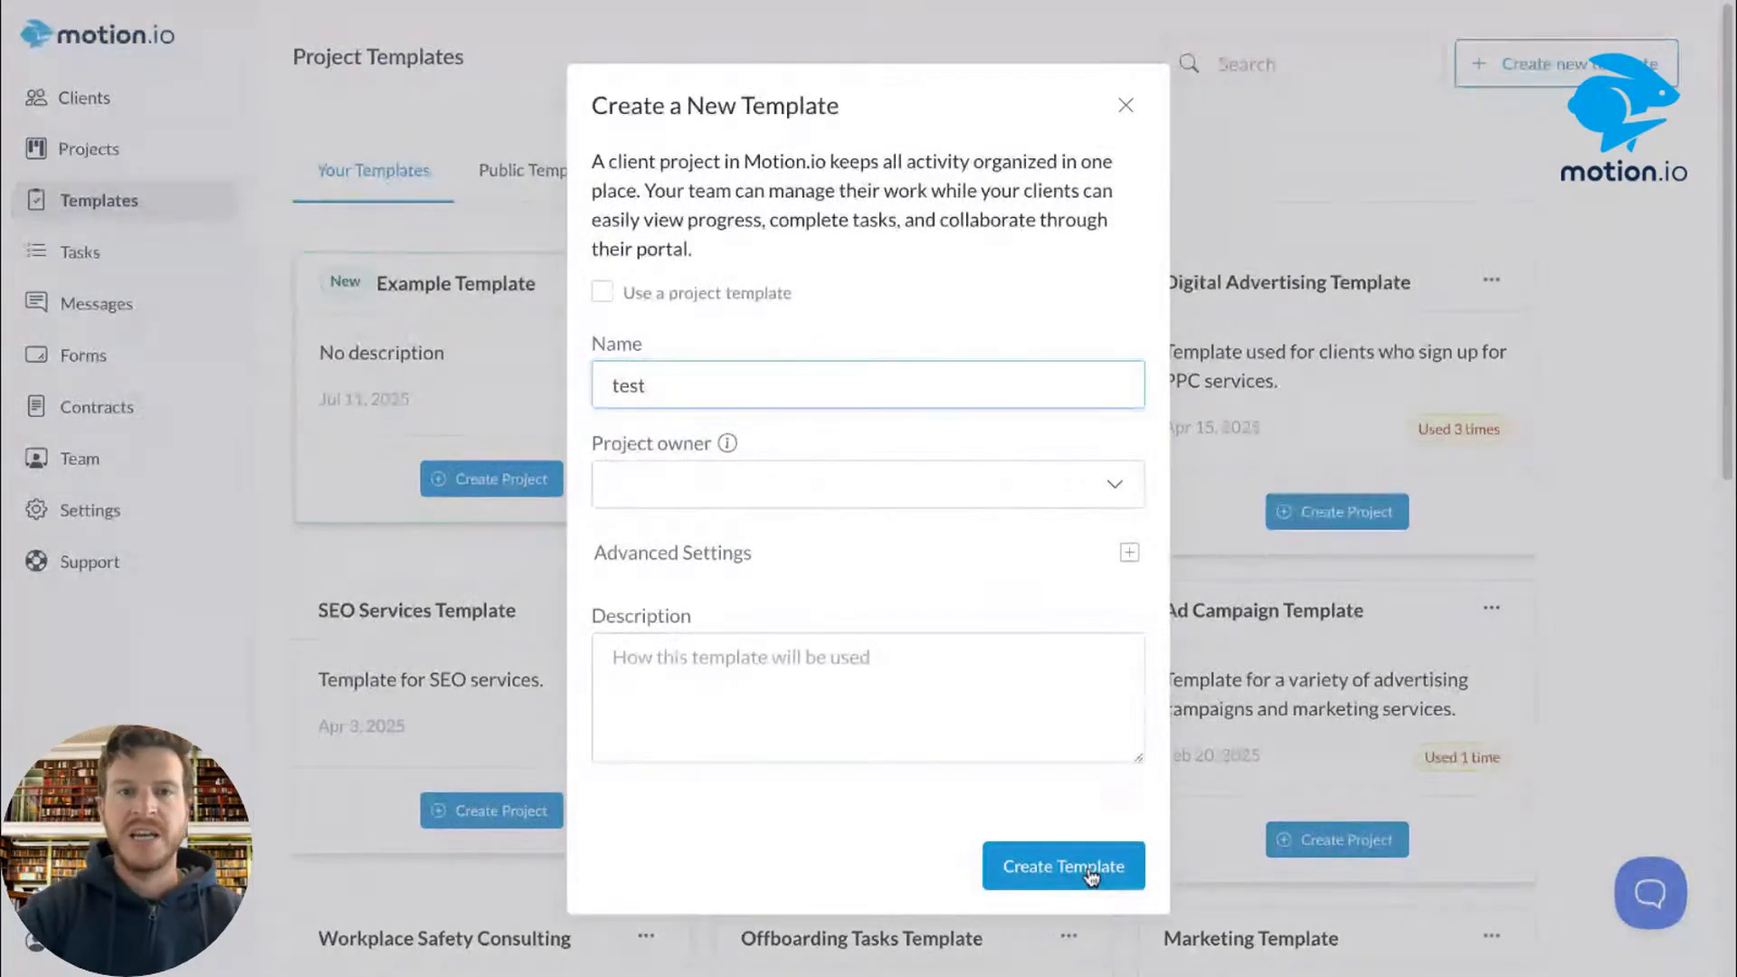
click(1090, 866)
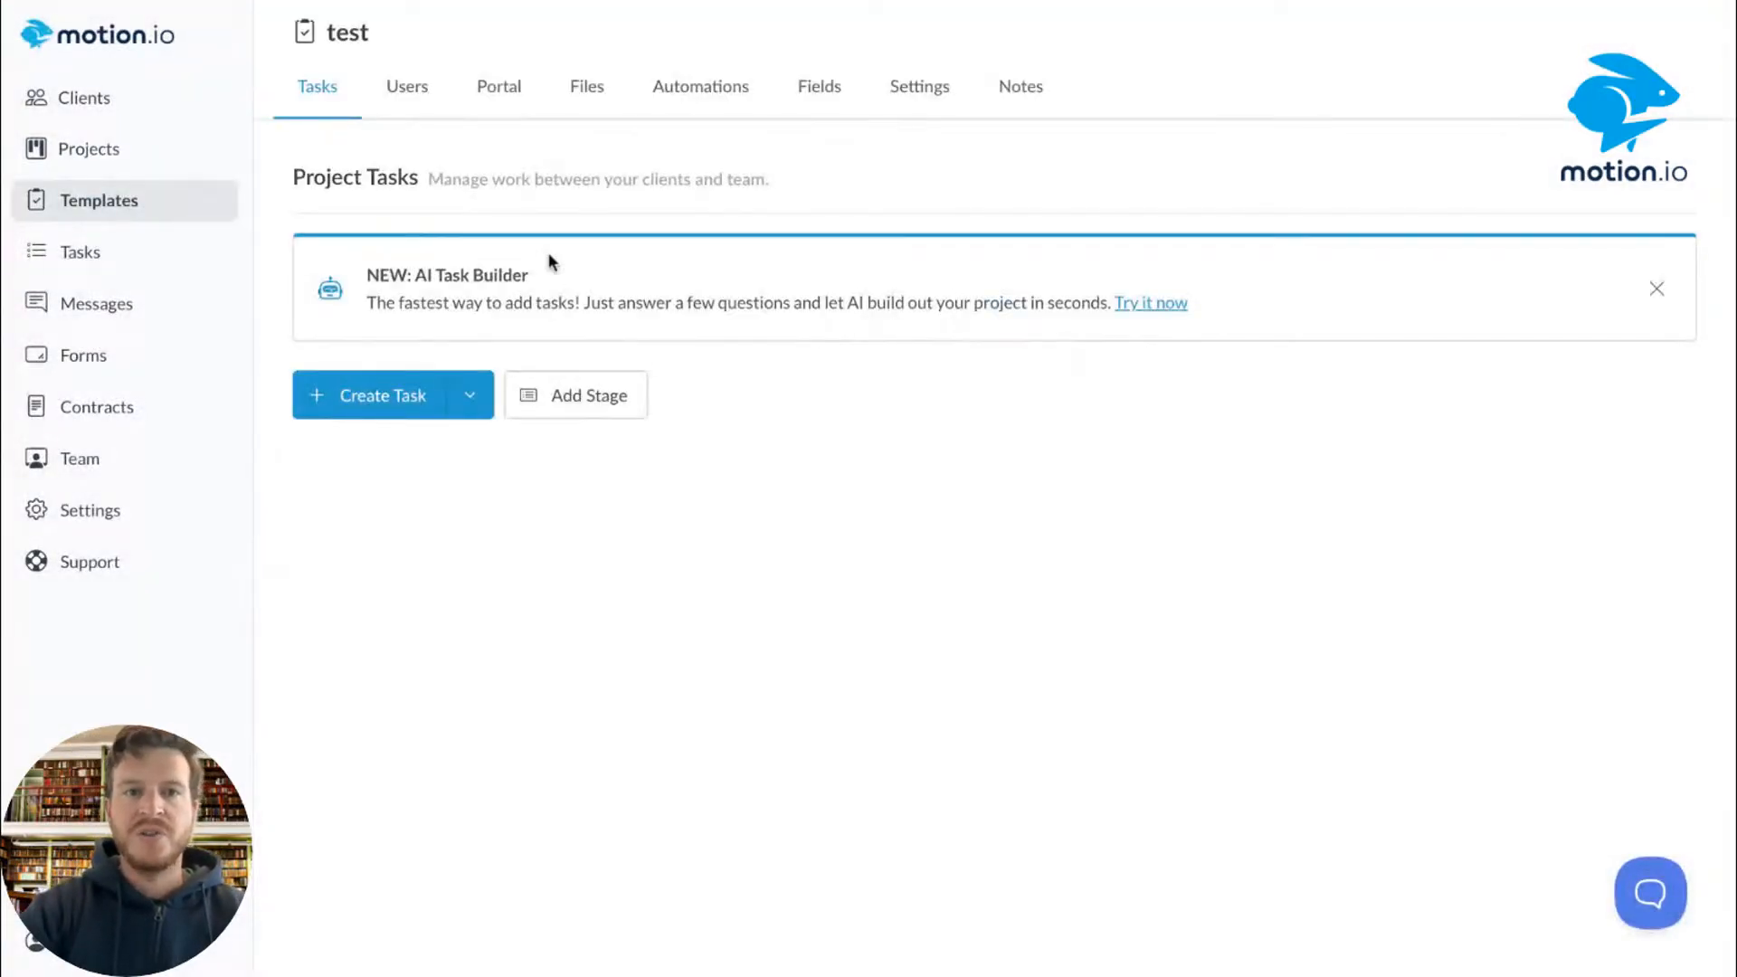
Step: Examine the AI Task Builder's onboarding question for the test template with its answer box enlarged, and close it without submitting
click(1162, 305)
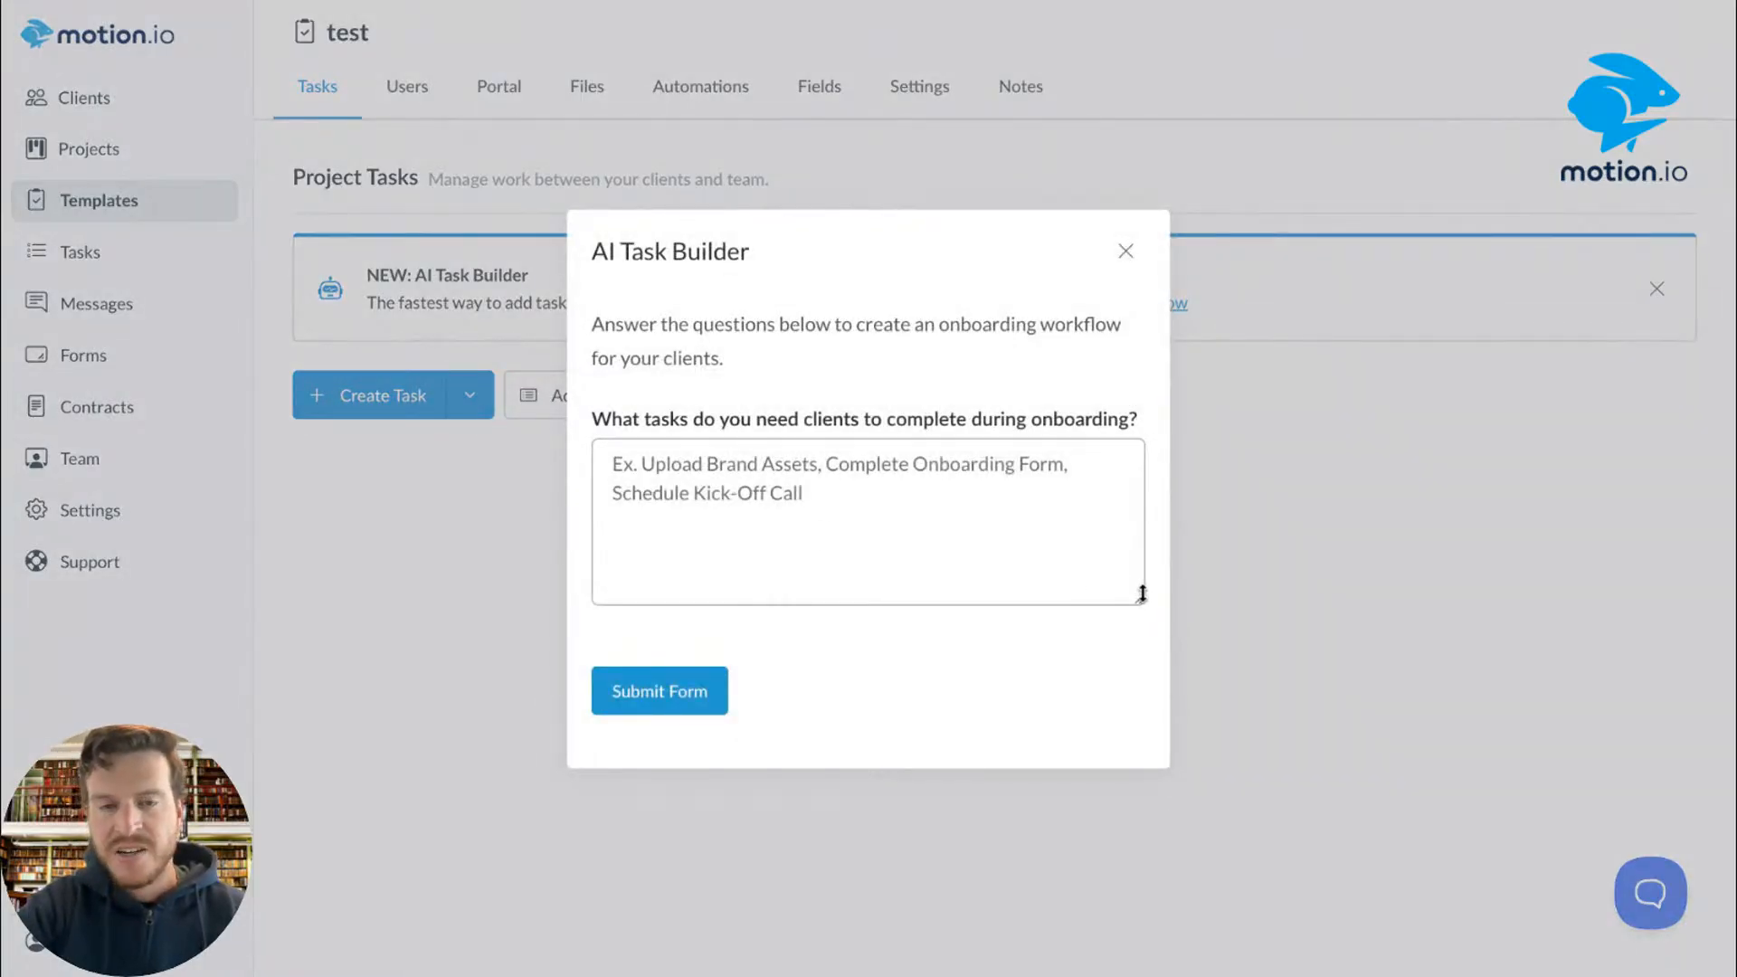
drag(1139, 602, 1058, 957)
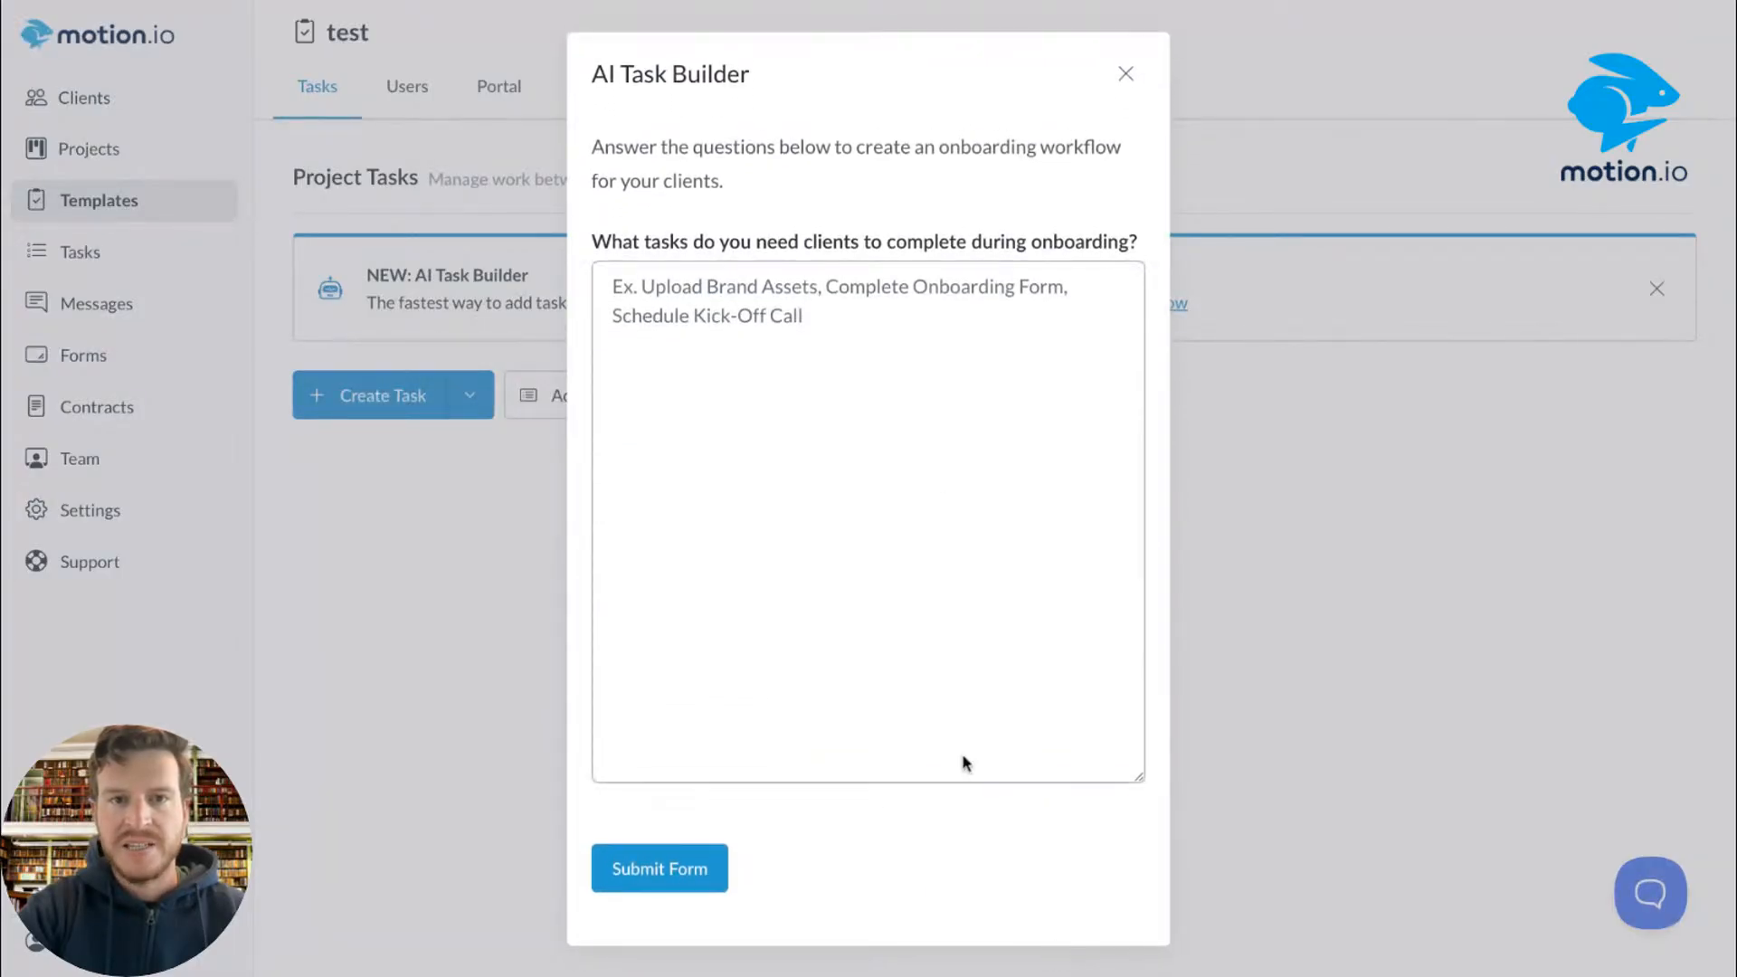
click(766, 317)
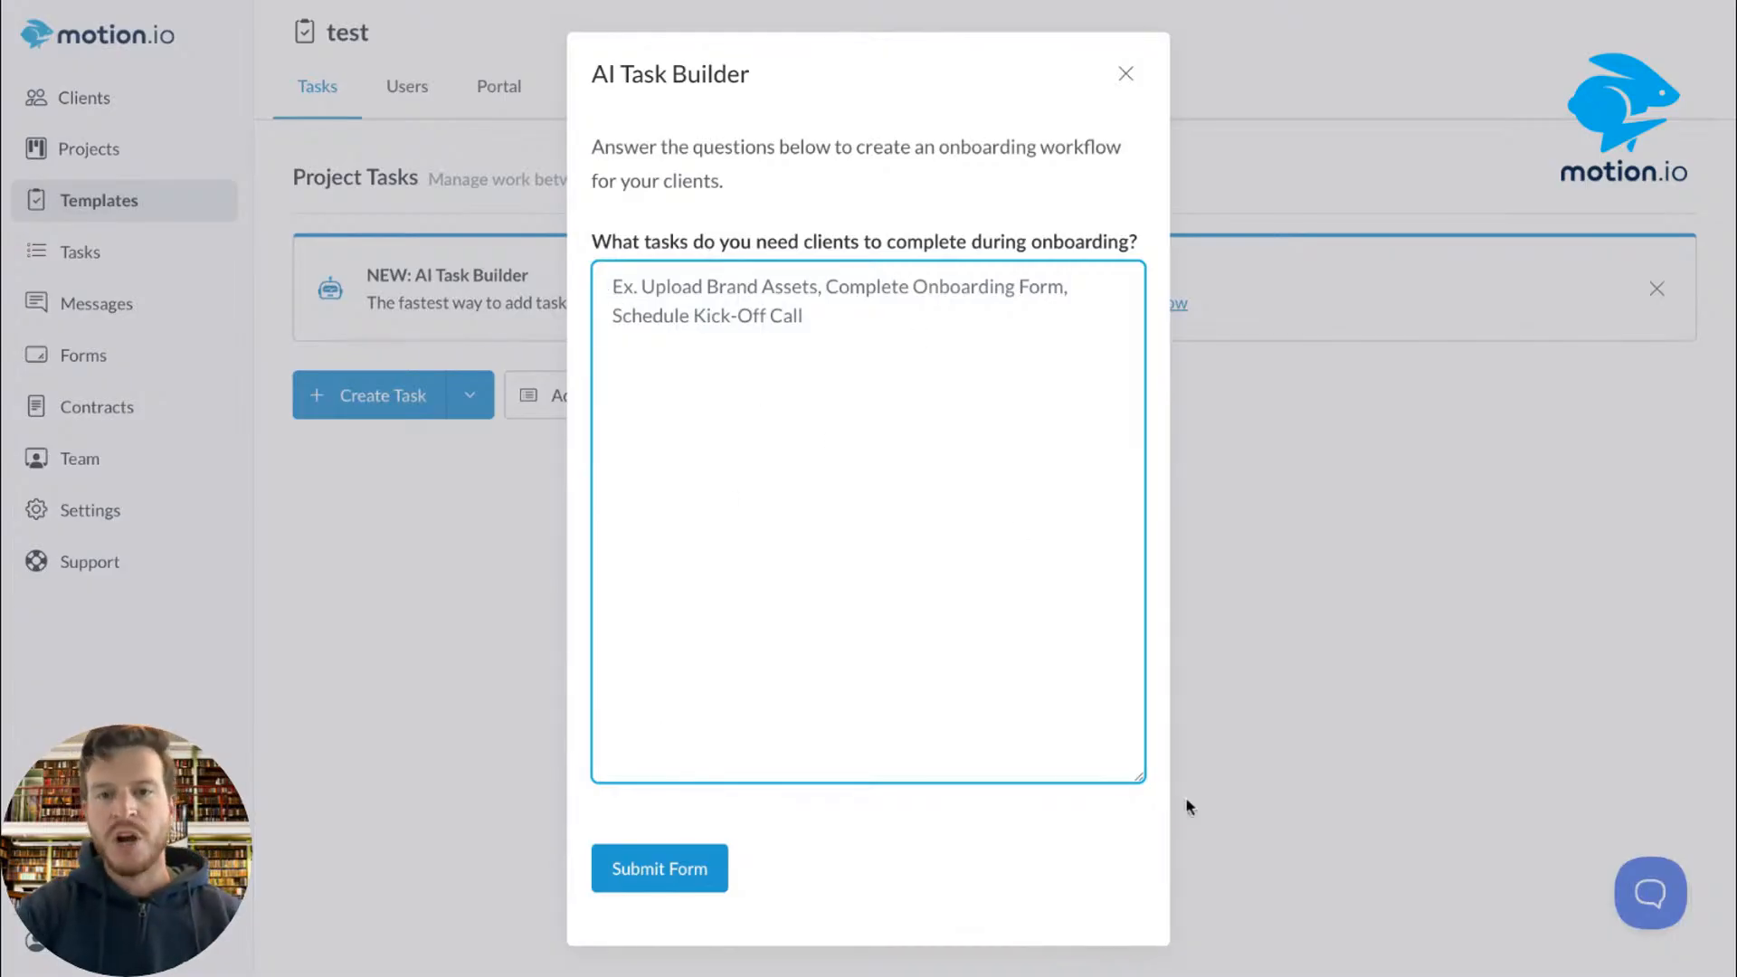
drag(1137, 778, 1100, 772)
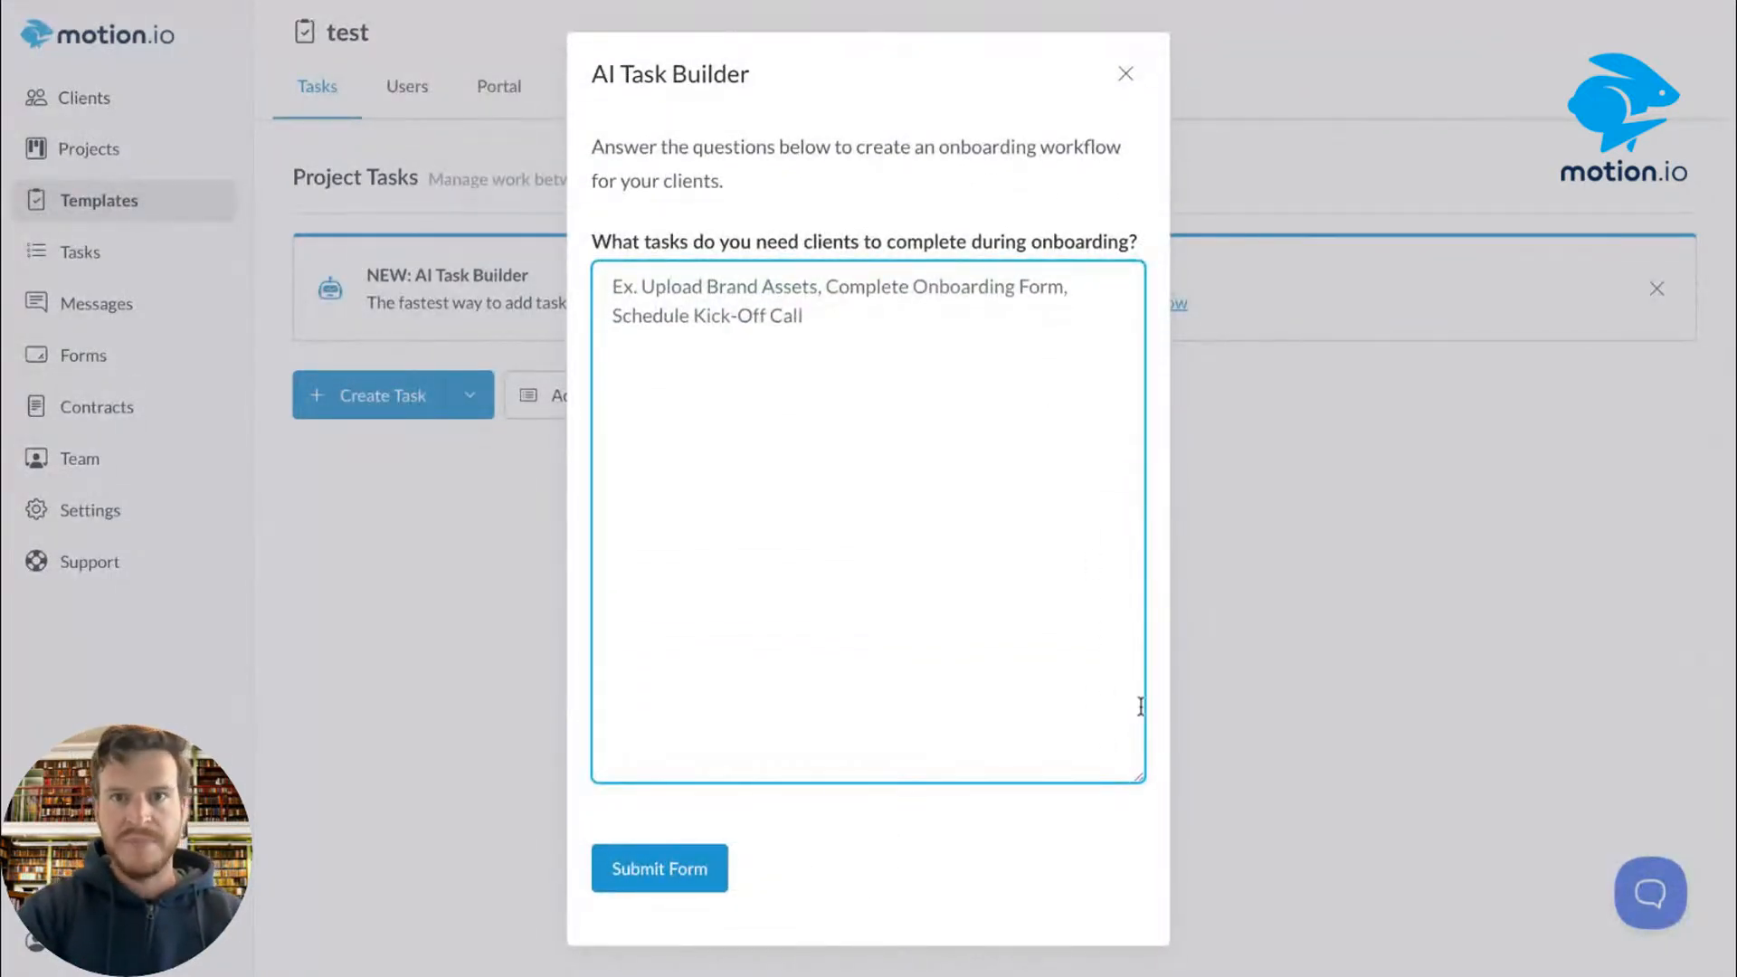
click(1126, 76)
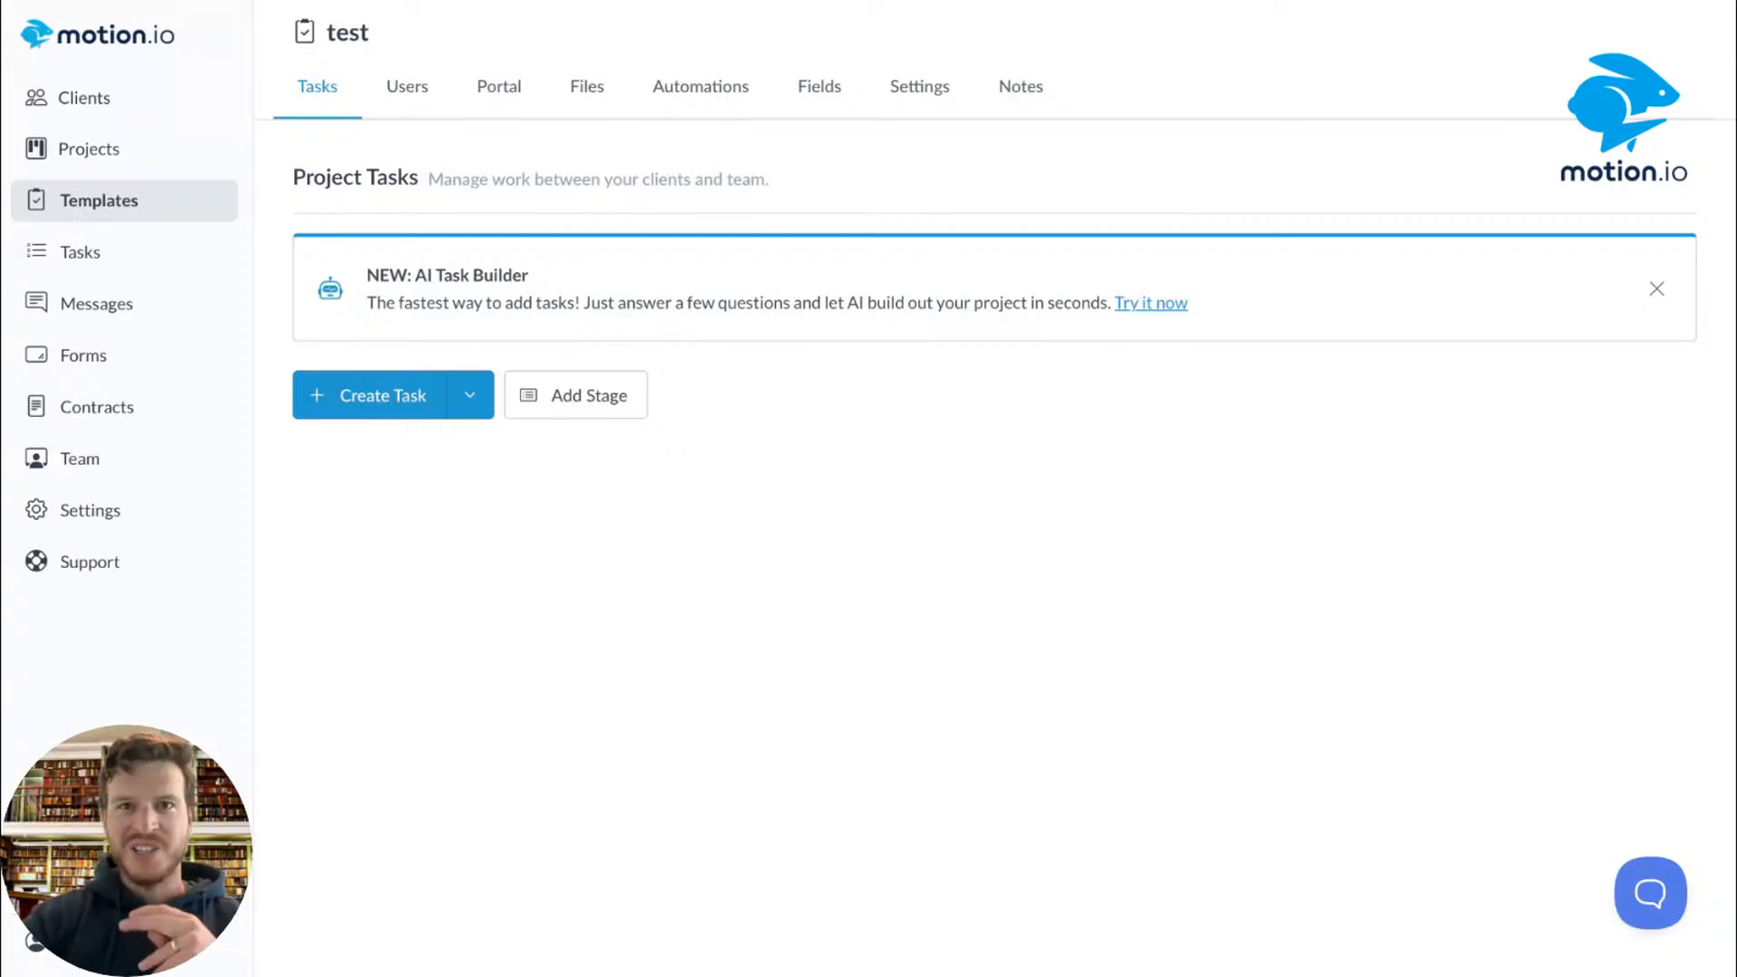
Step: Open Example Template from the template list and review the tasks in its Onboarding, Design and Launch stages
click(78, 207)
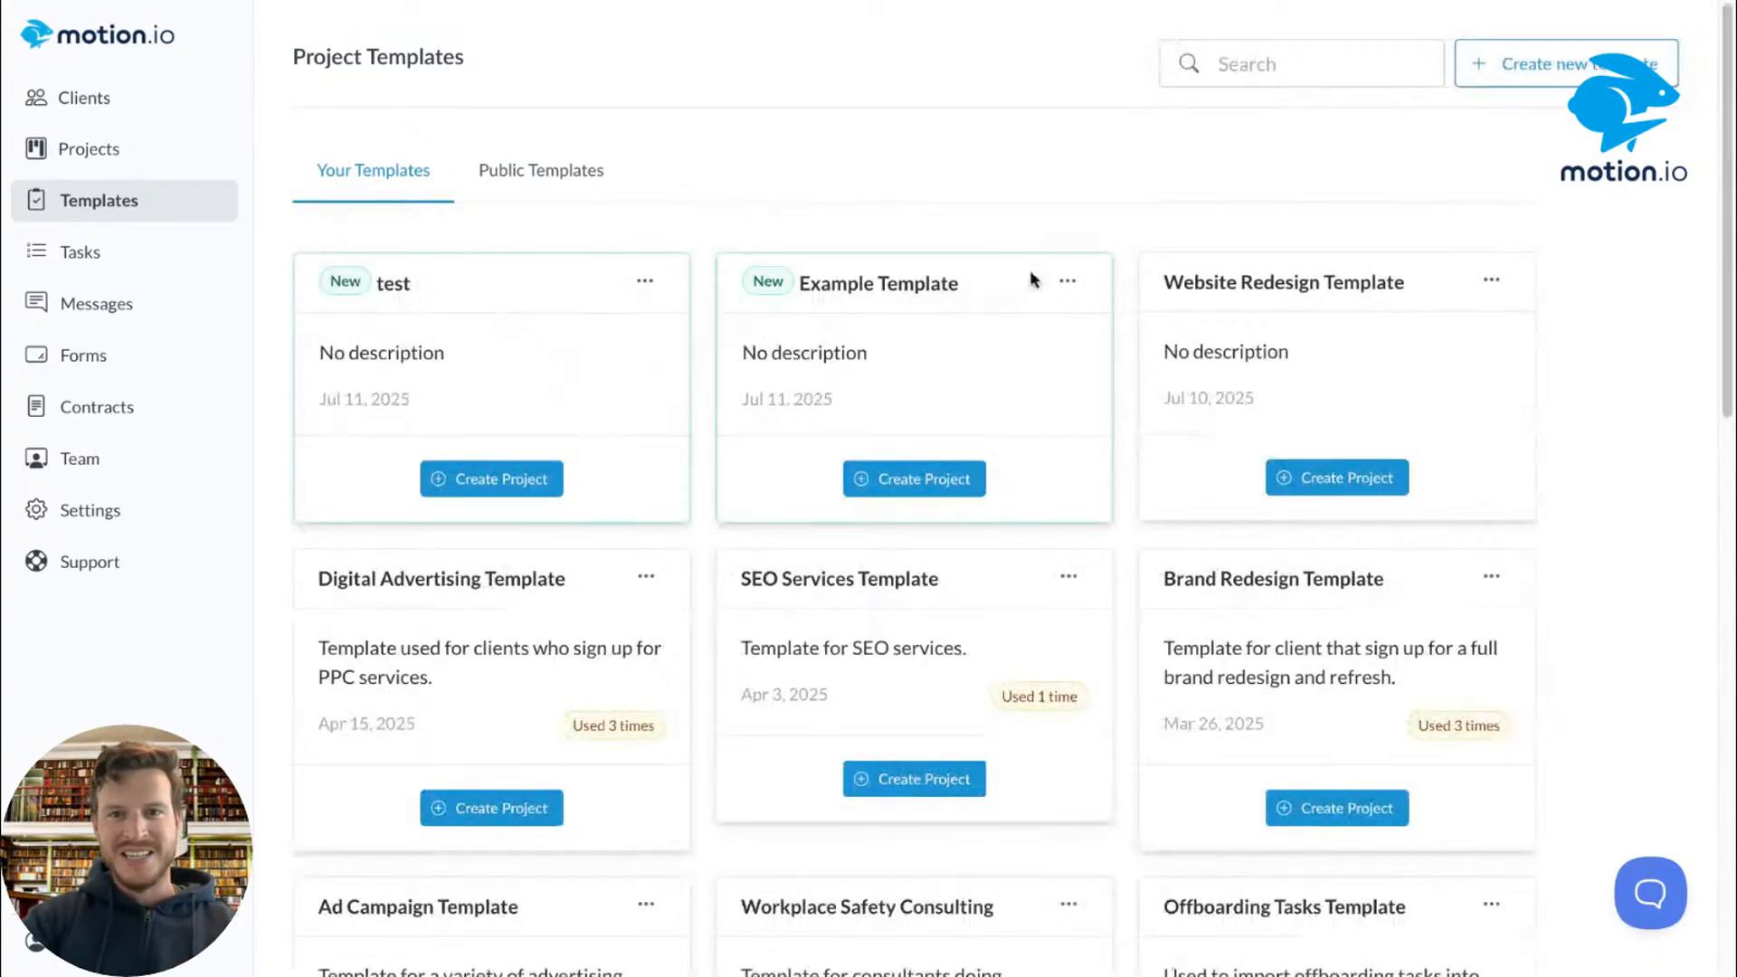
click(1068, 282)
click(1130, 378)
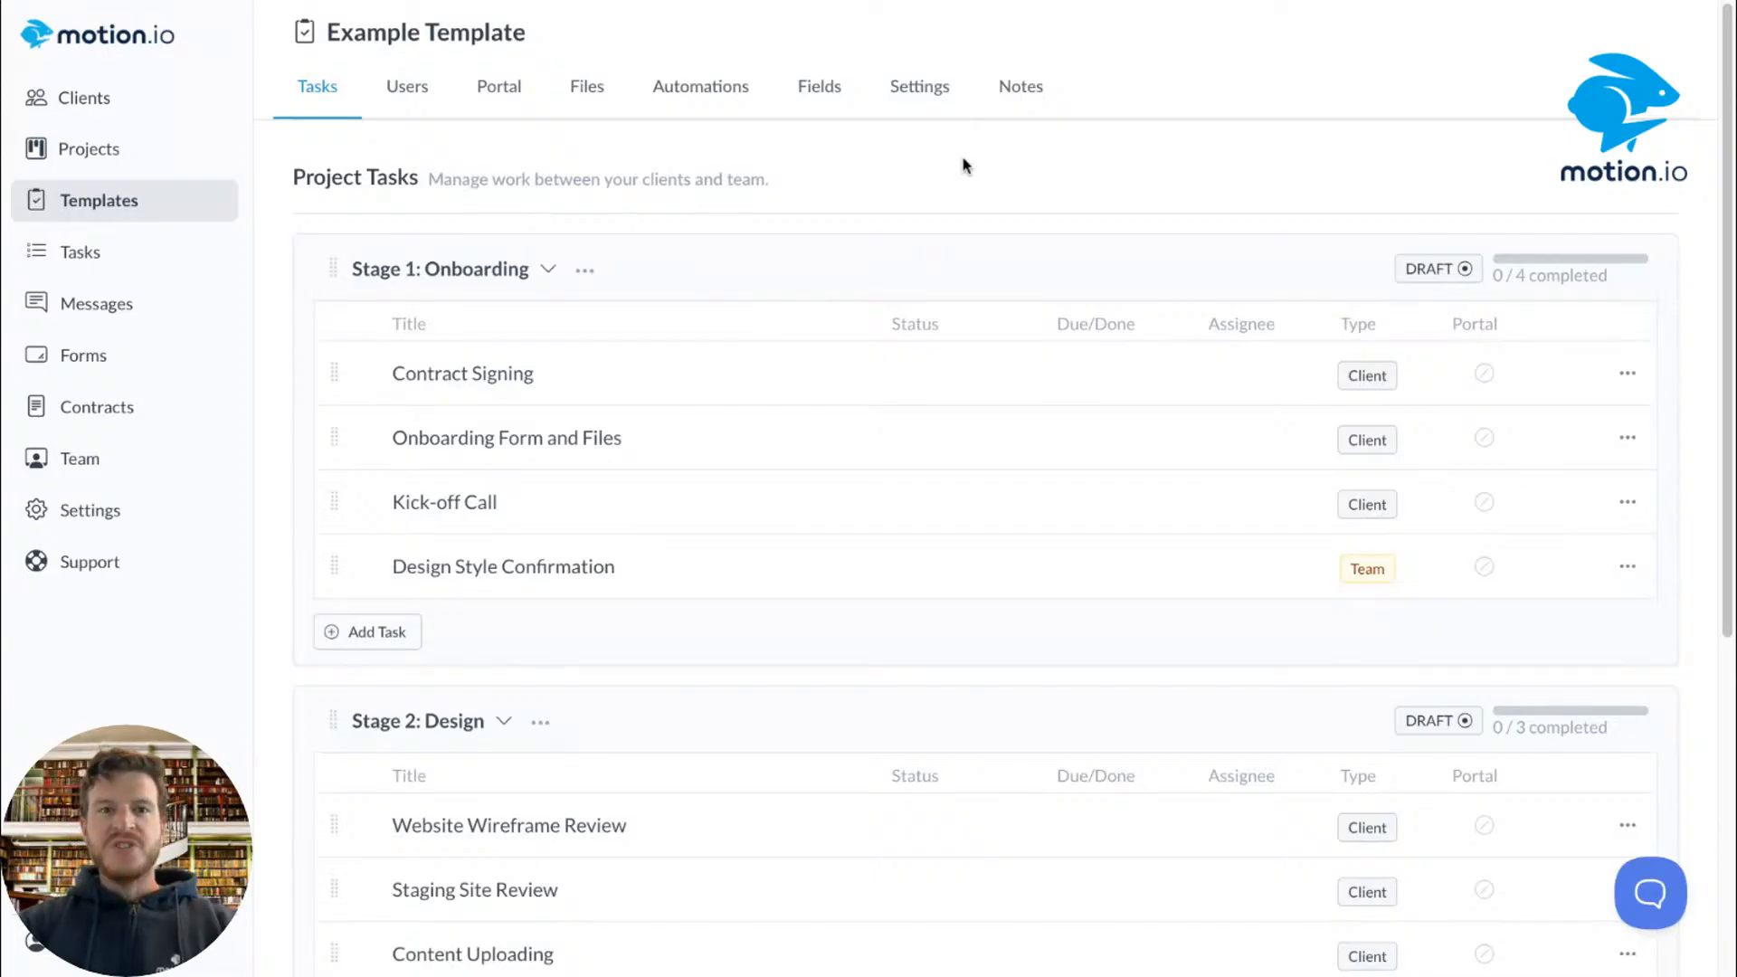
scroll(958, 281, down, 1)
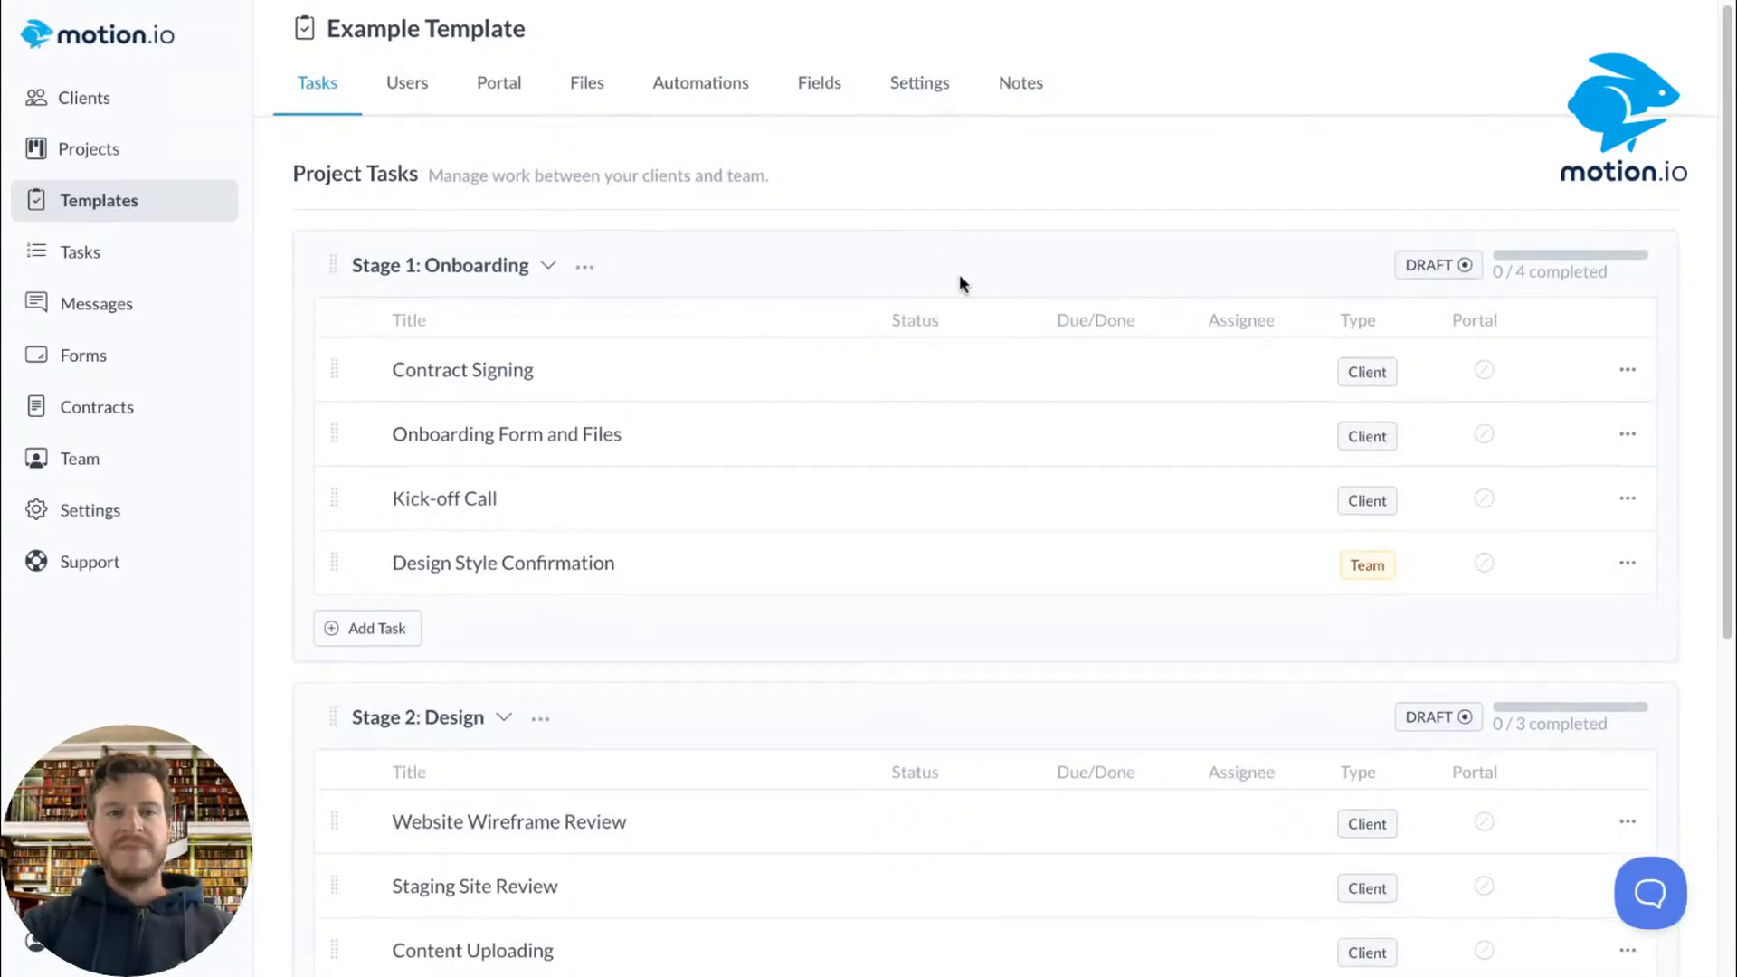
scroll(878, 407, down, 1)
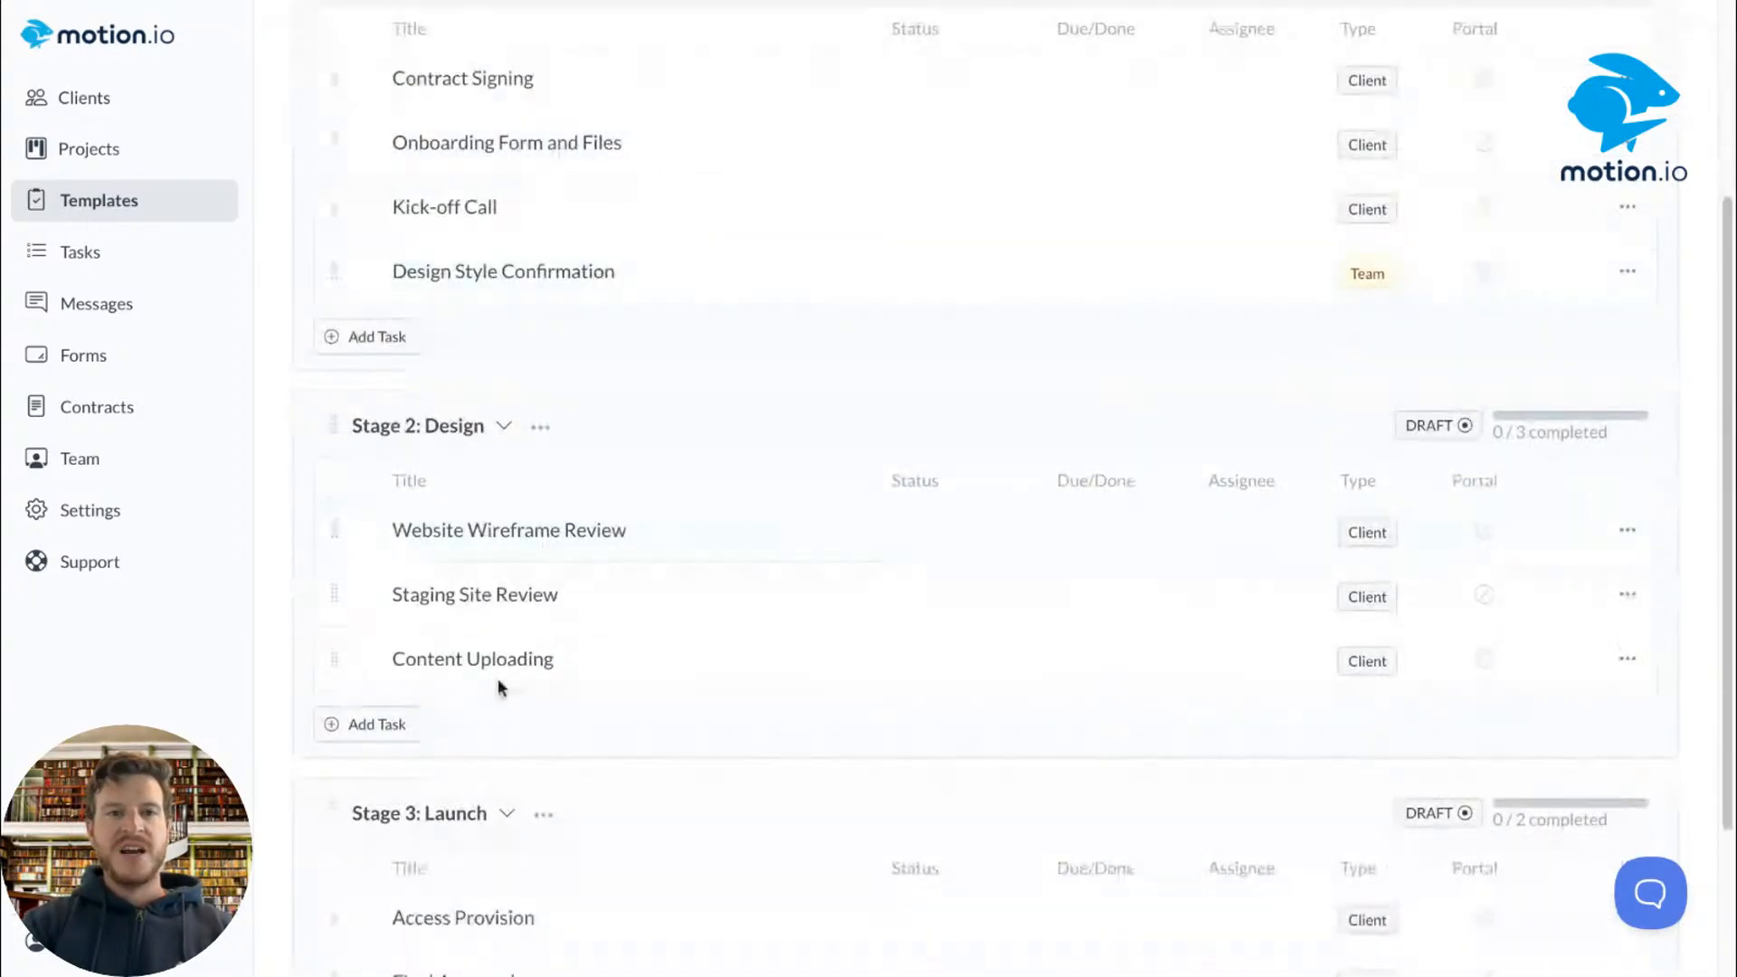
scroll(817, 190, down, 2)
scroll(644, 547, up, 5)
scroll(593, 574, down, 1)
scroll(566, 638, down, 4)
scroll(839, 532, up, 2)
scroll(840, 532, up, 3)
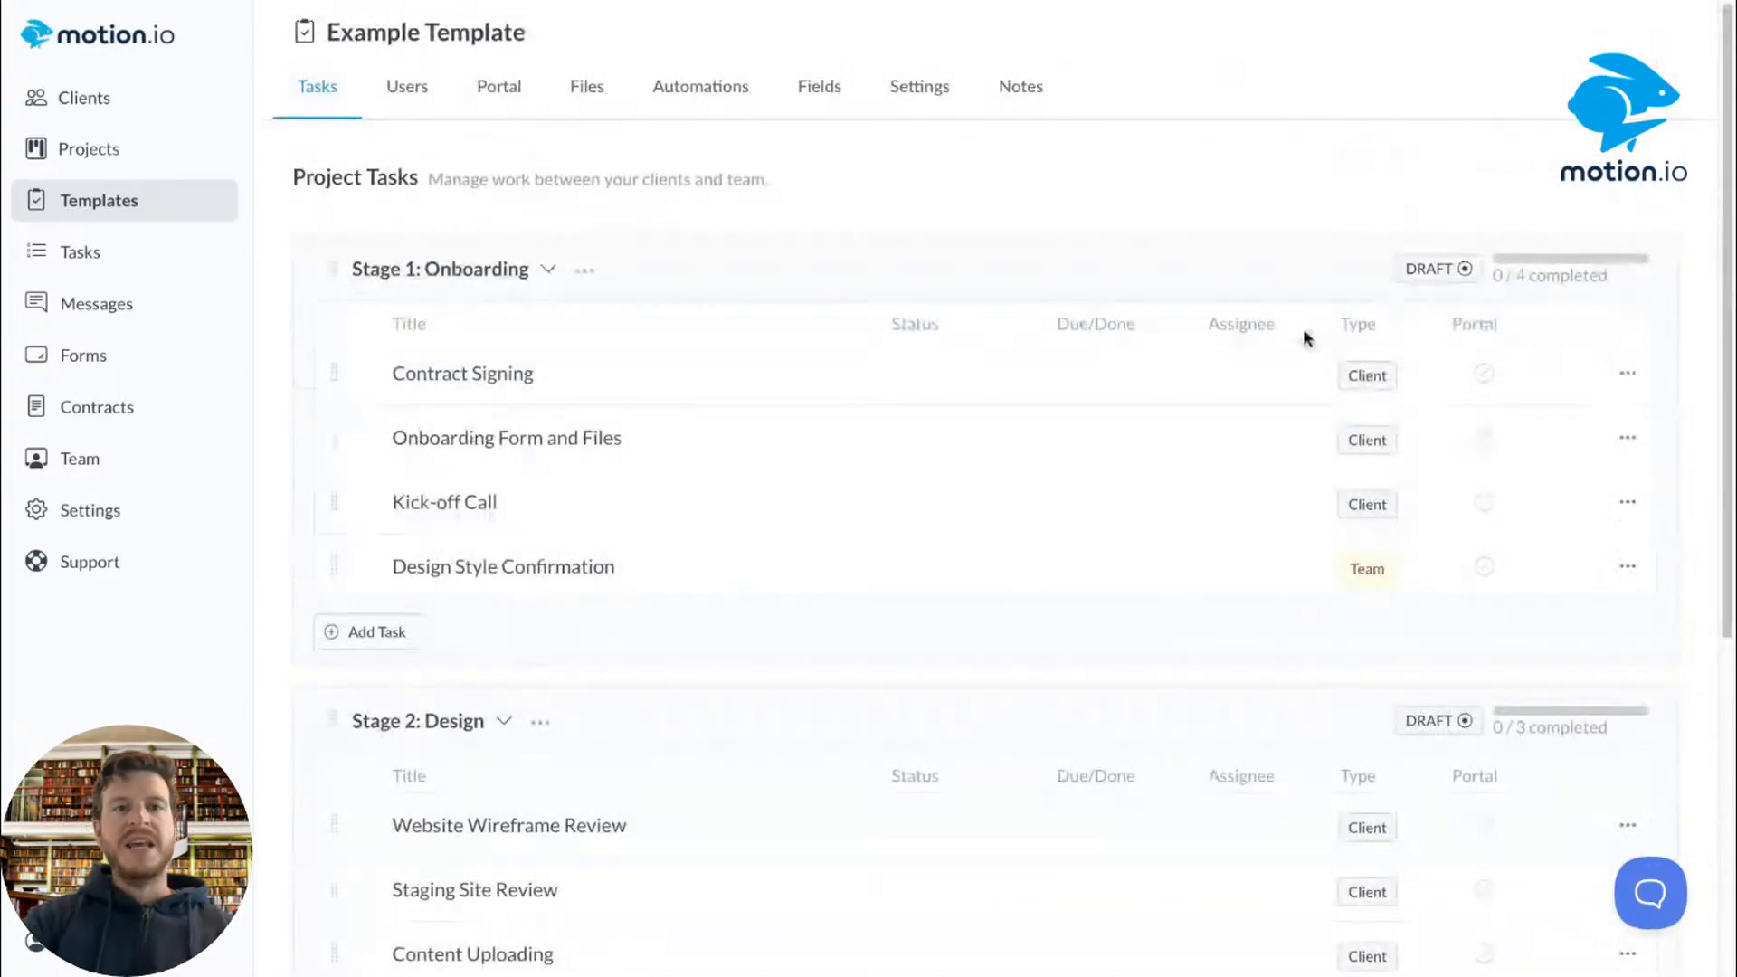
Step: Delete the welcome banner image and the empty line above the heading from the template's portal Welcome page
click(500, 91)
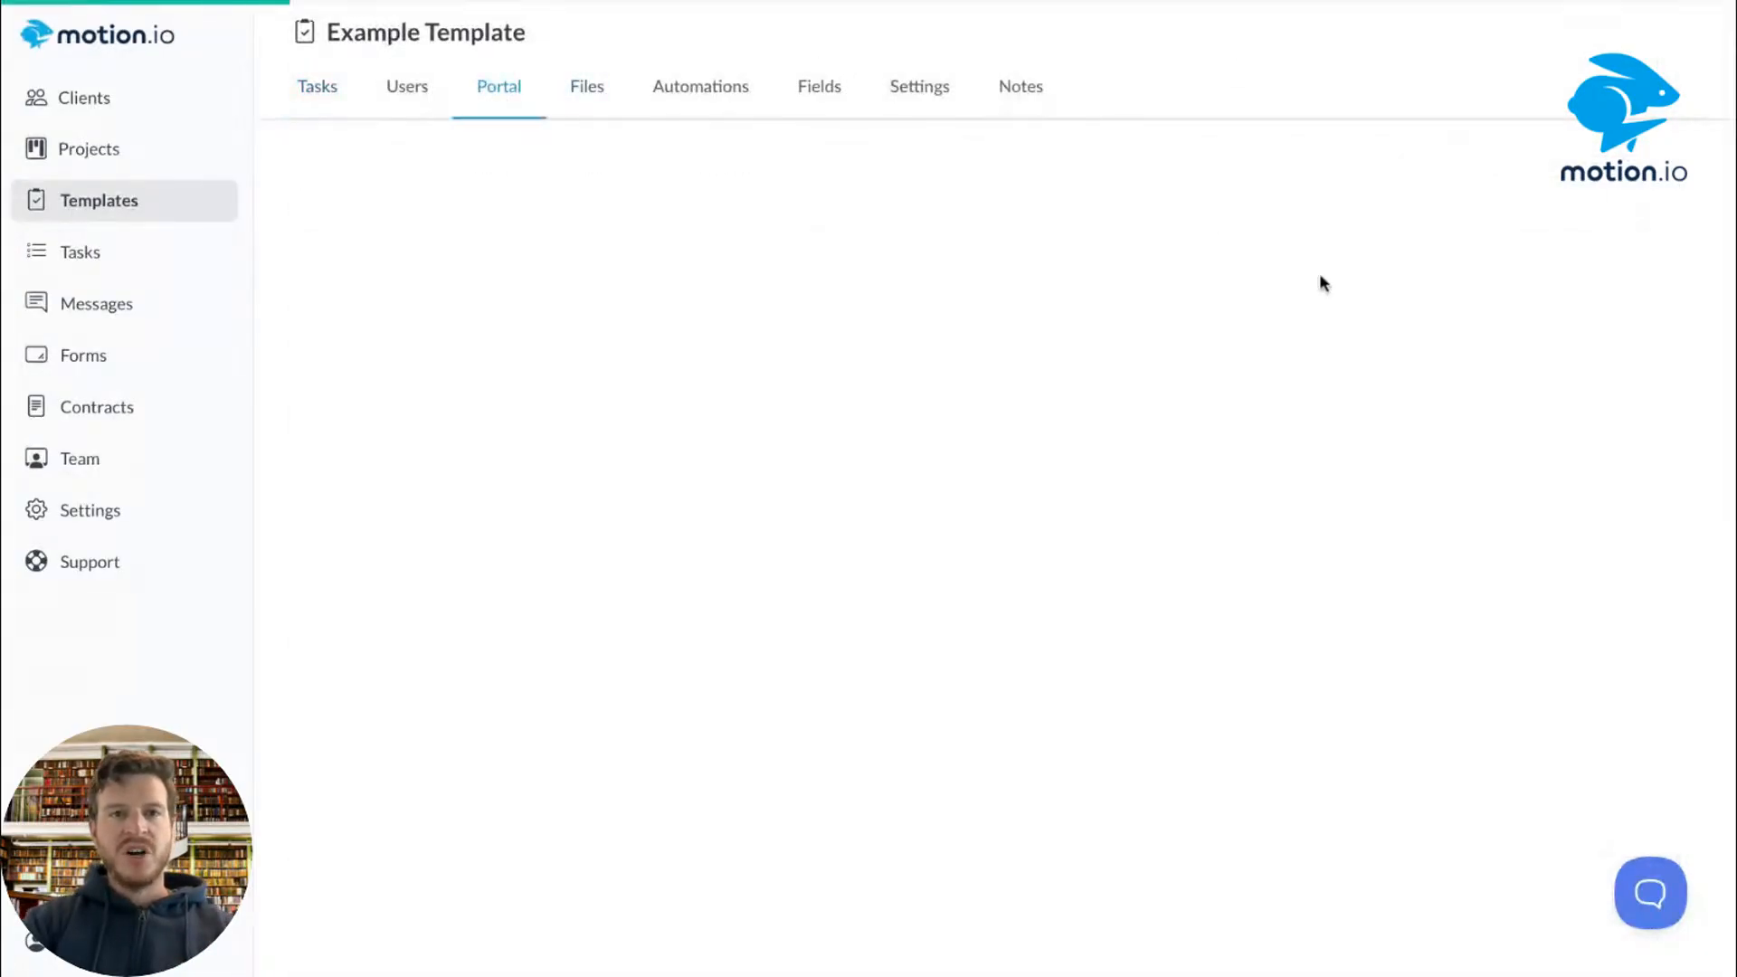
scroll(832, 325, down, 2)
click(633, 550)
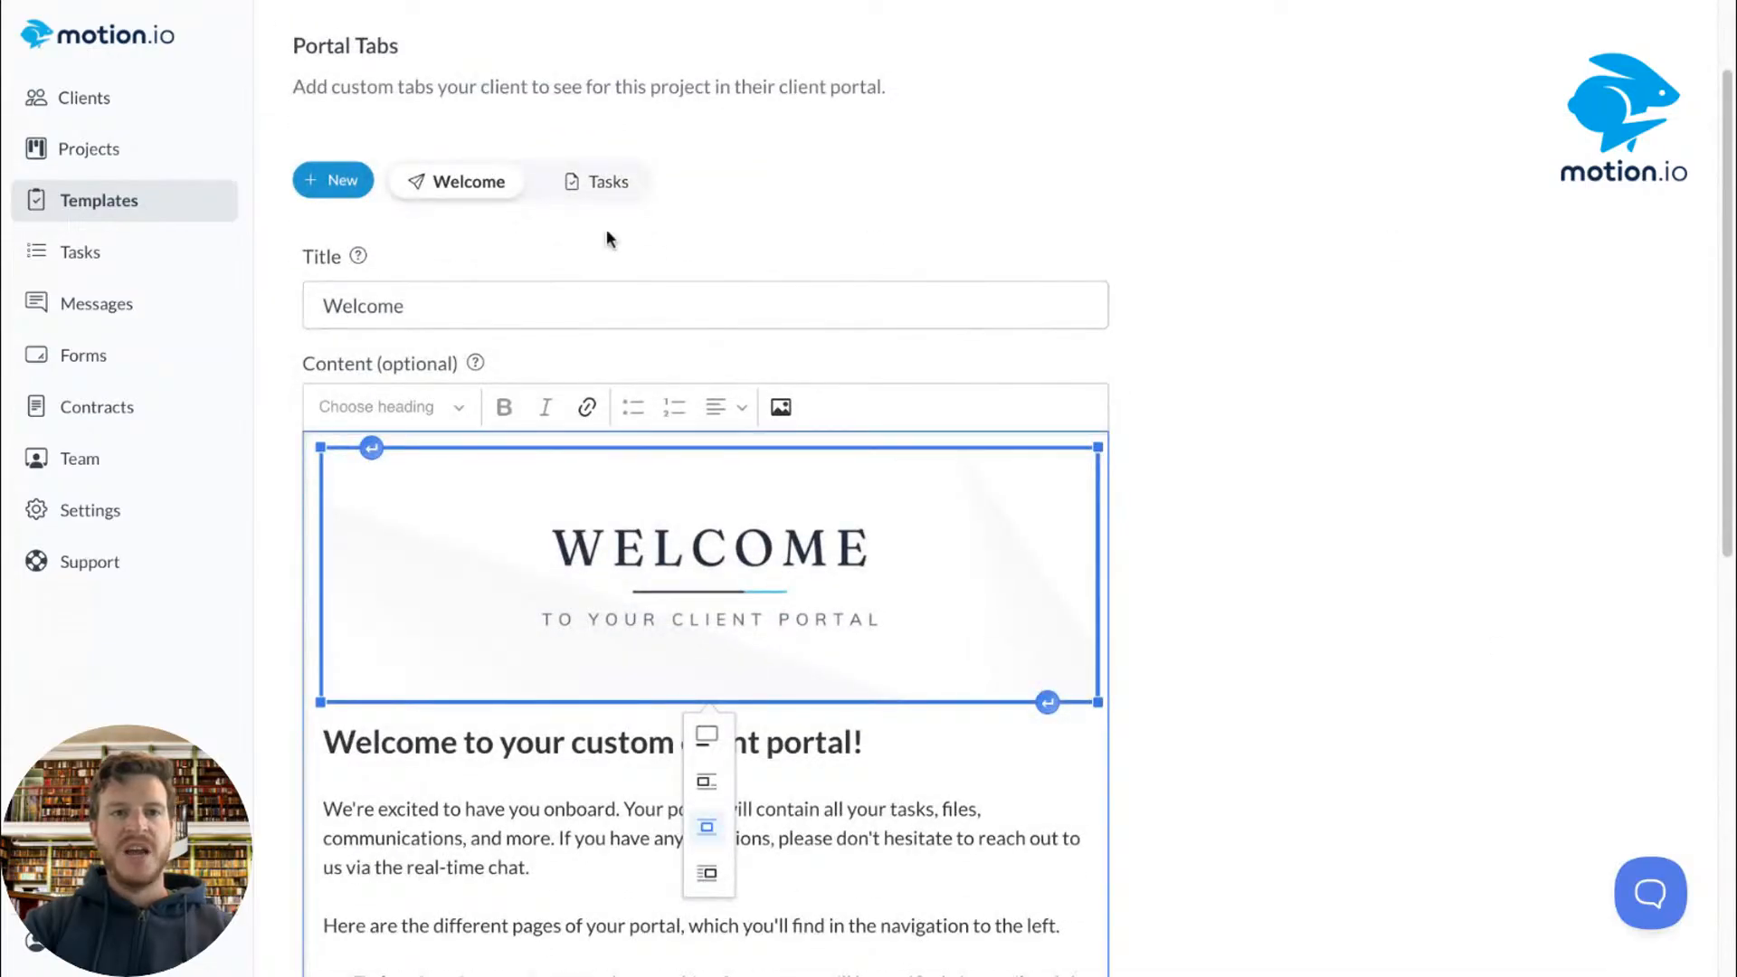
key(Delete)
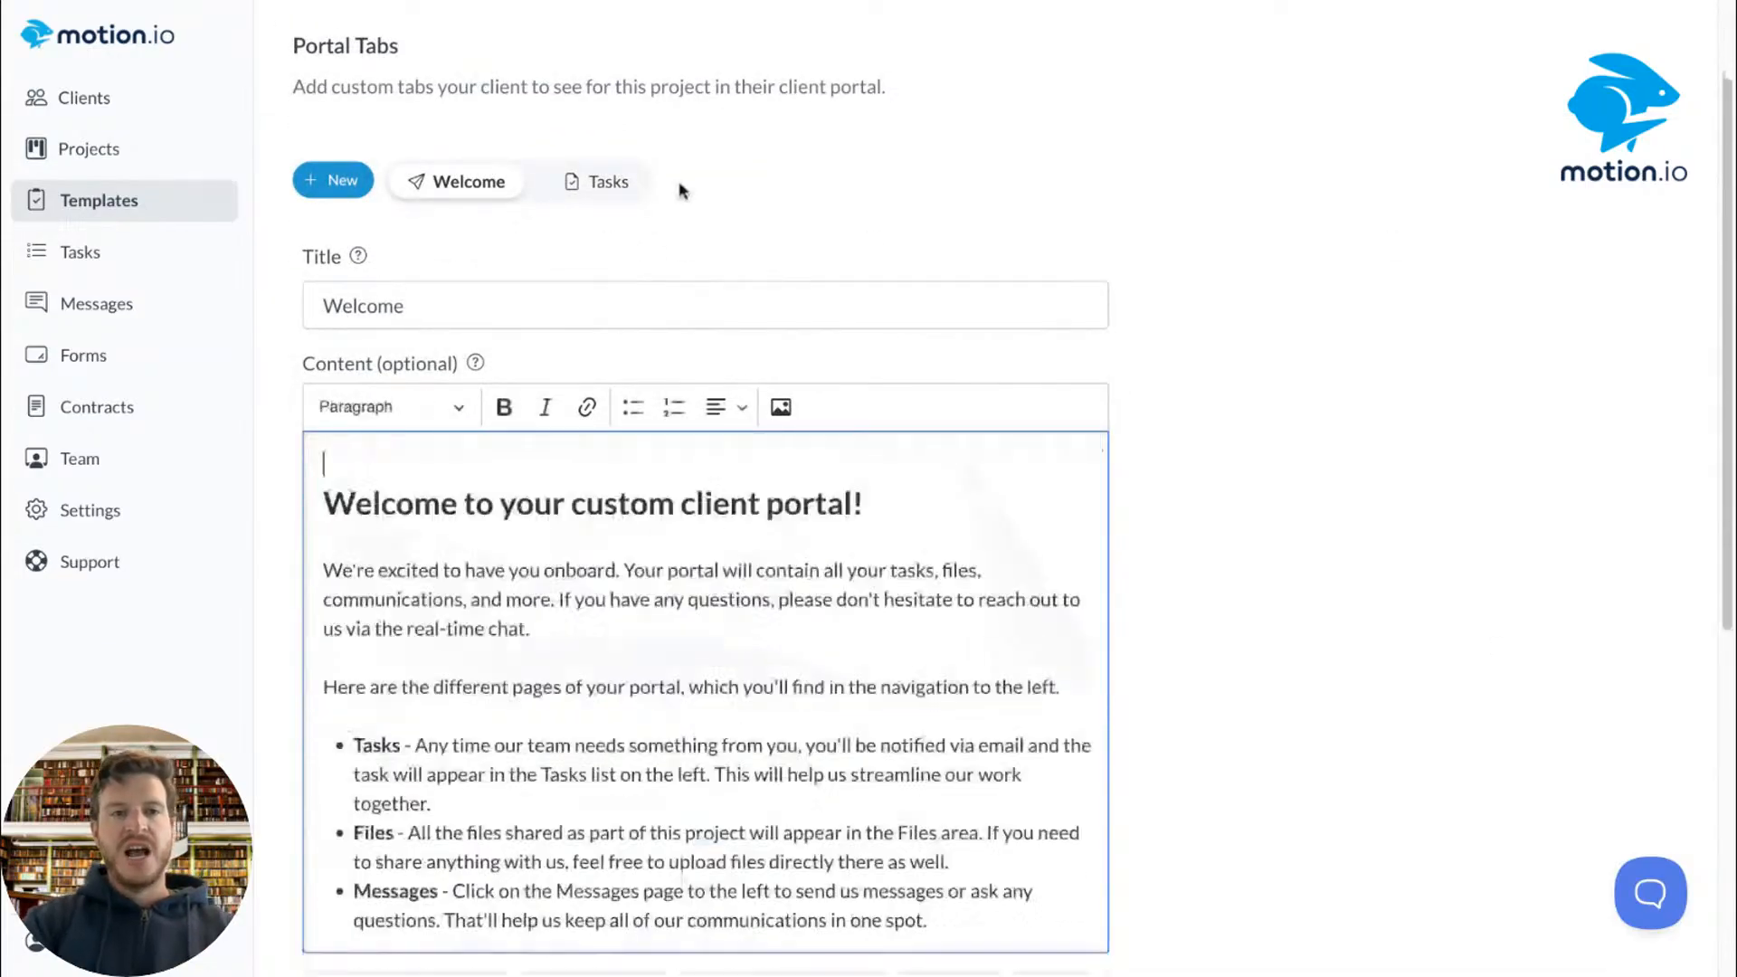
click(334, 507)
key(BackSpace)
scroll(738, 624, down, 3)
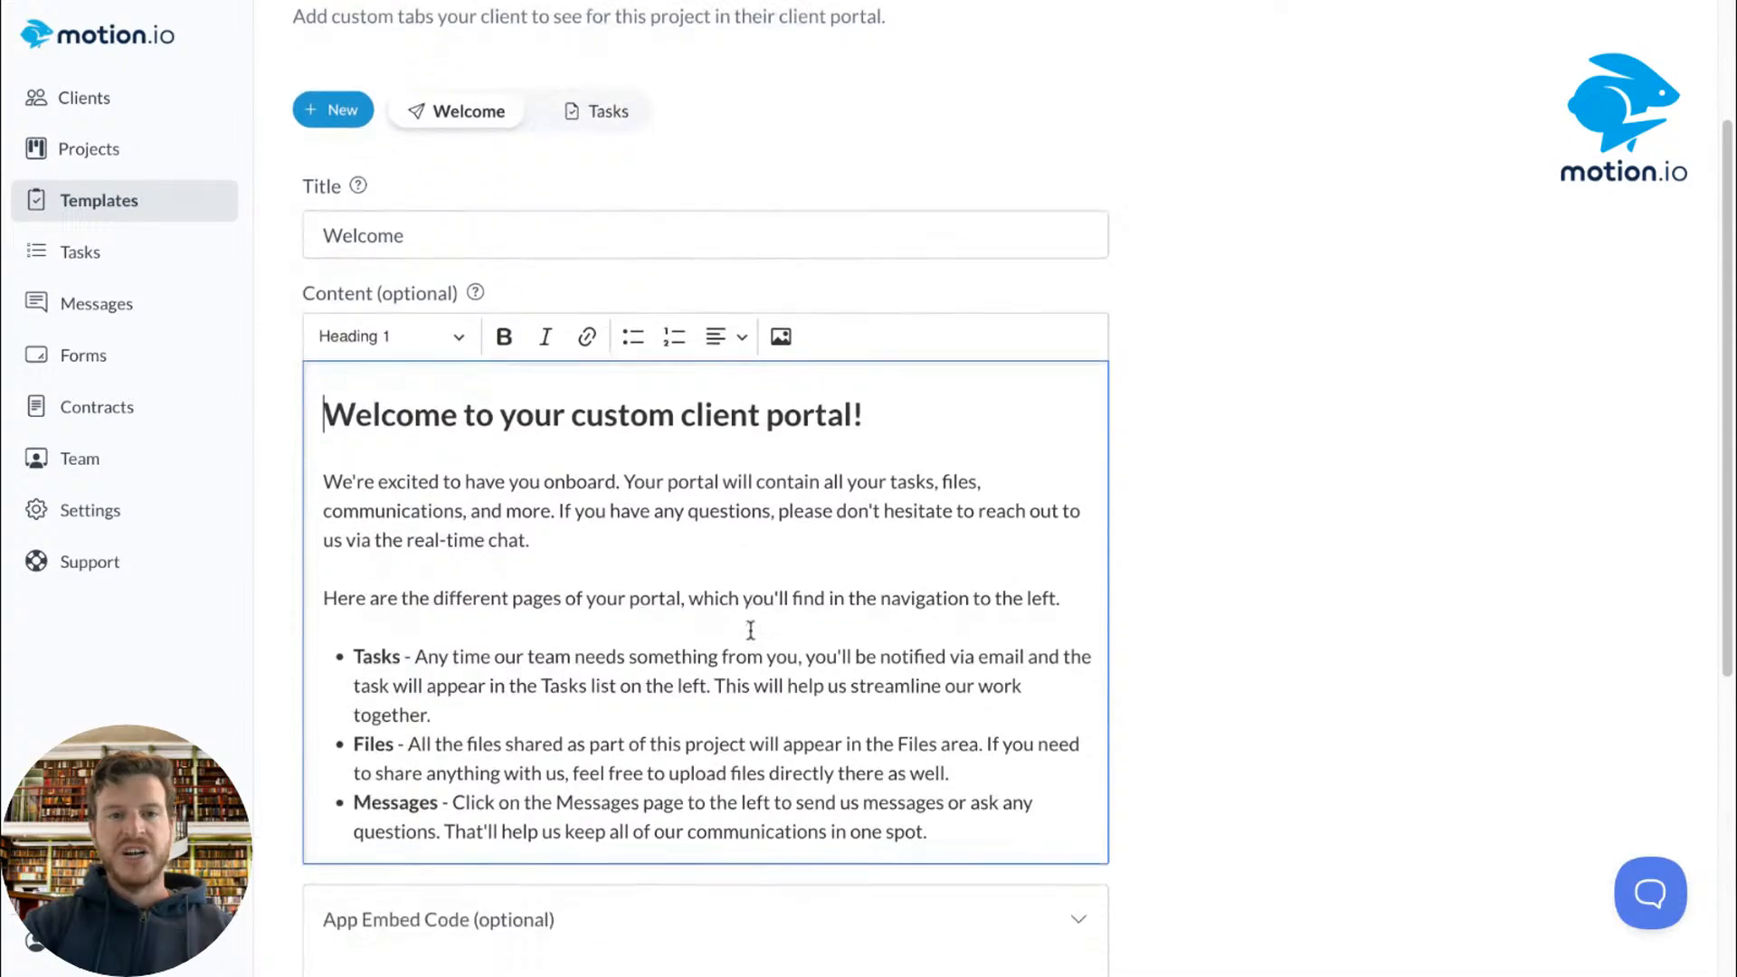
Step: Embed the copied YouTube video iframe code in the template's Welcome page and save the page
scroll(726, 451, down, 5)
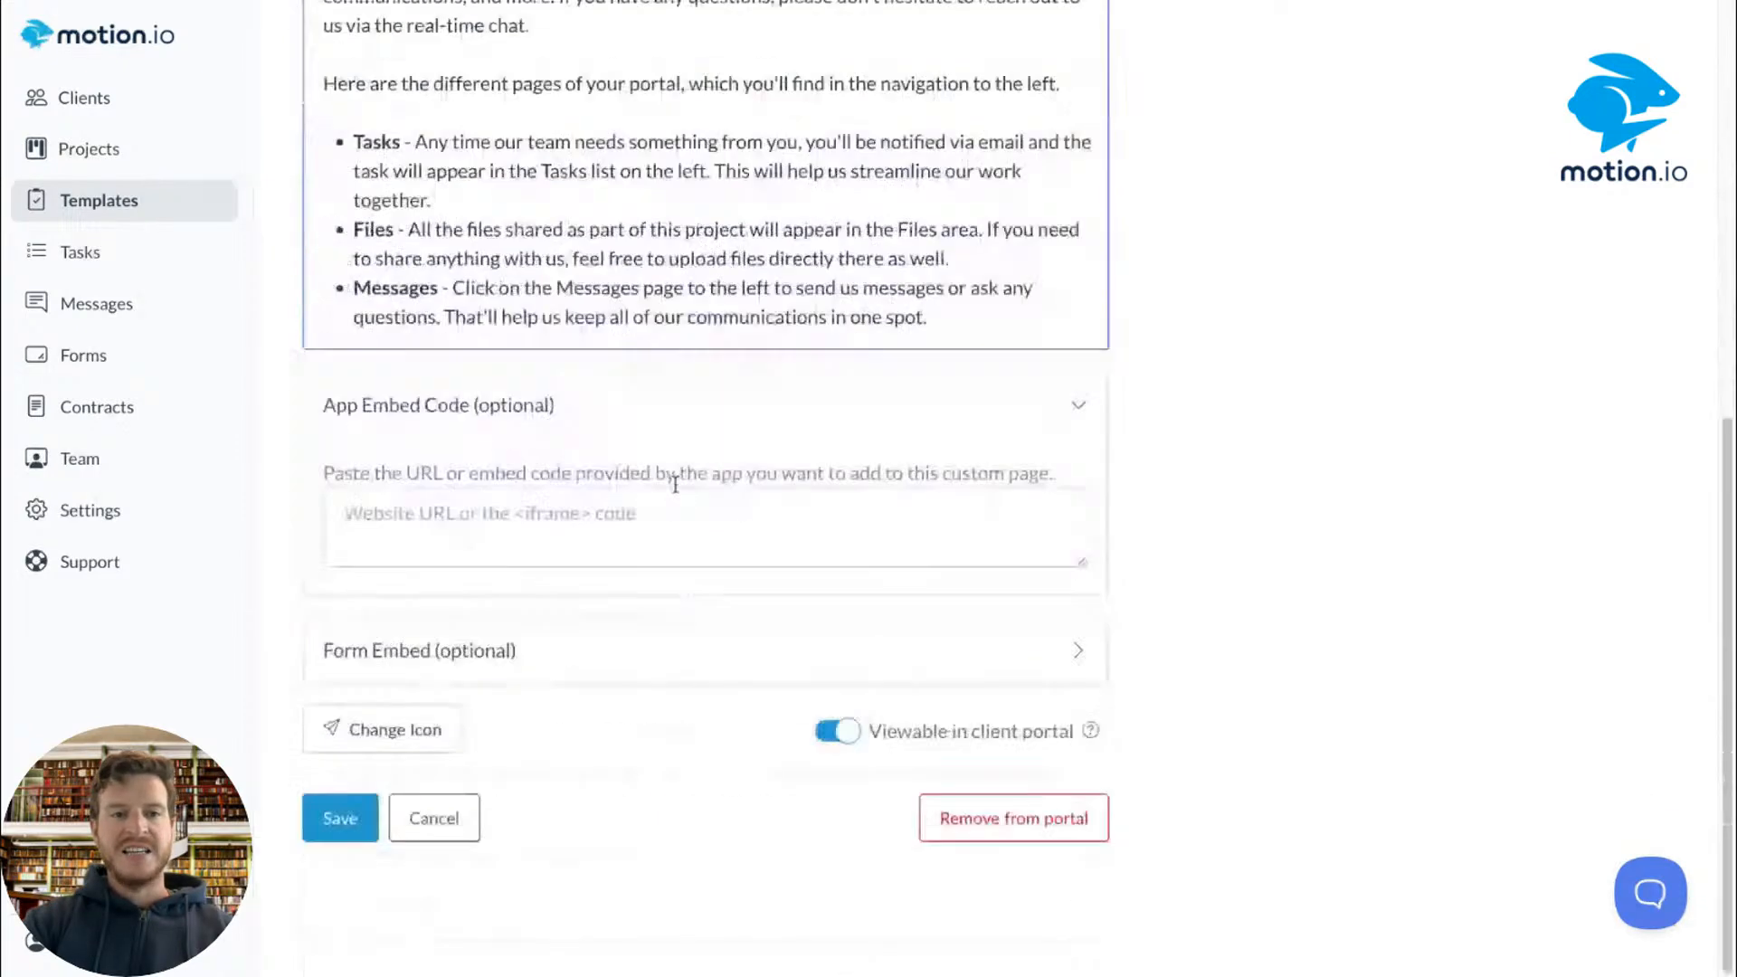
scroll(665, 466, up, 2)
scroll(673, 456, down, 1)
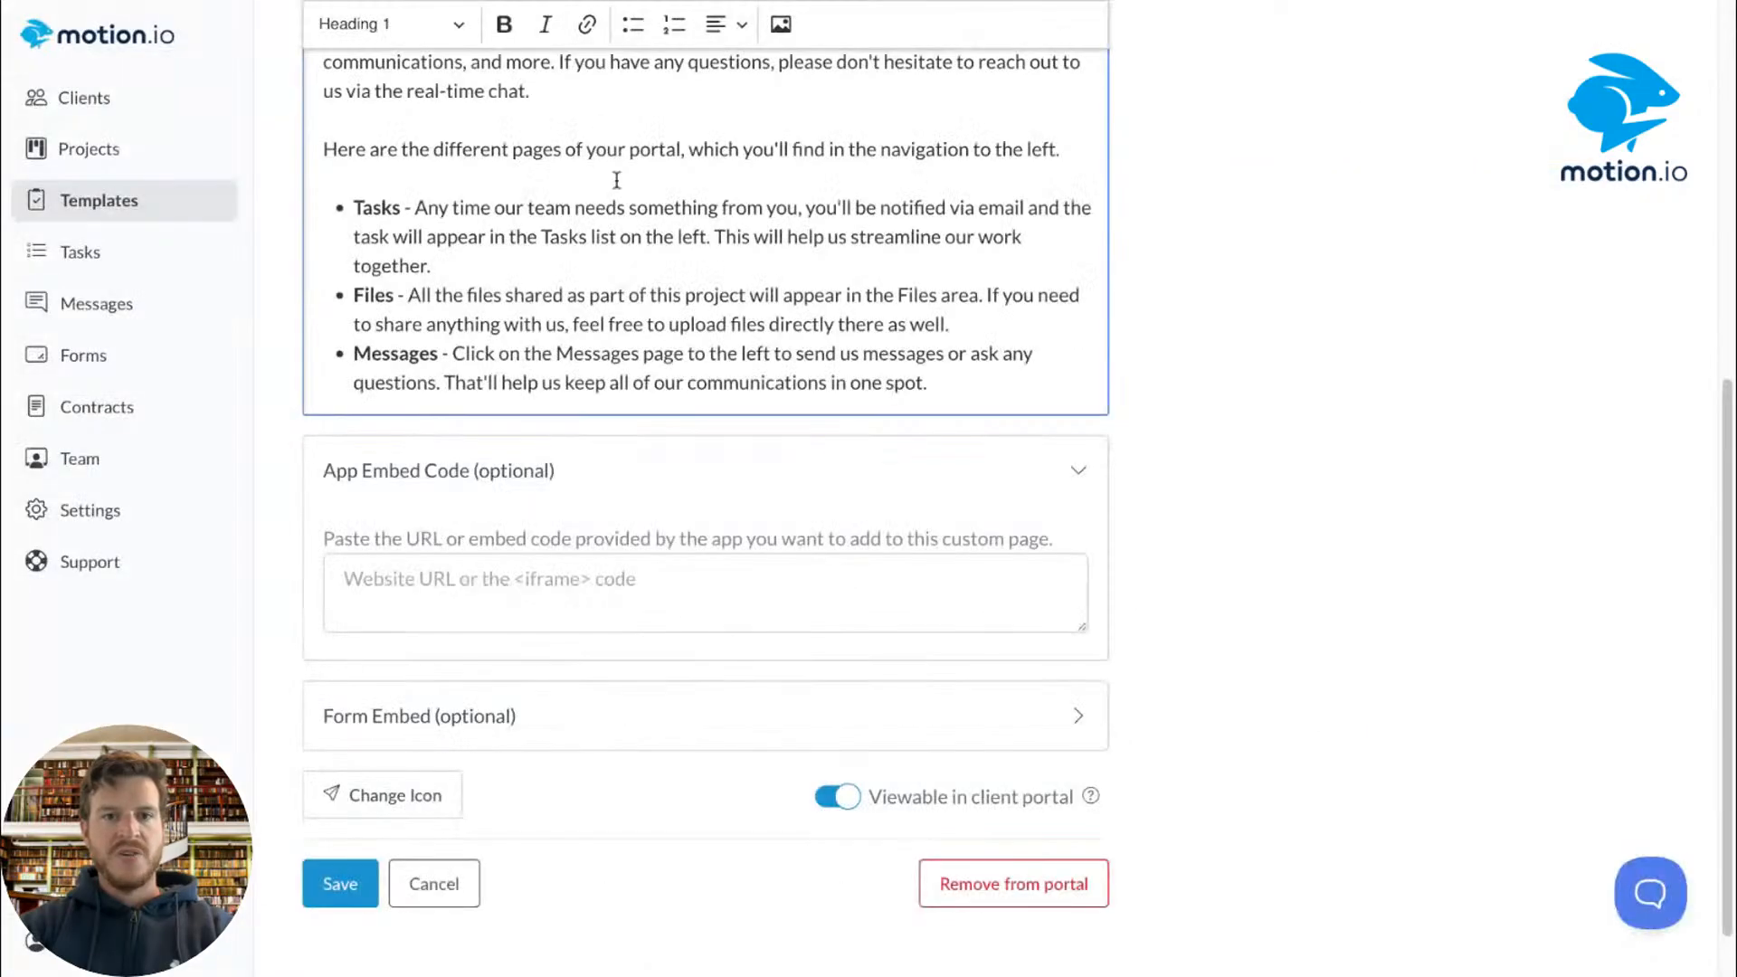
click(618, 597)
key(ctrl+v)
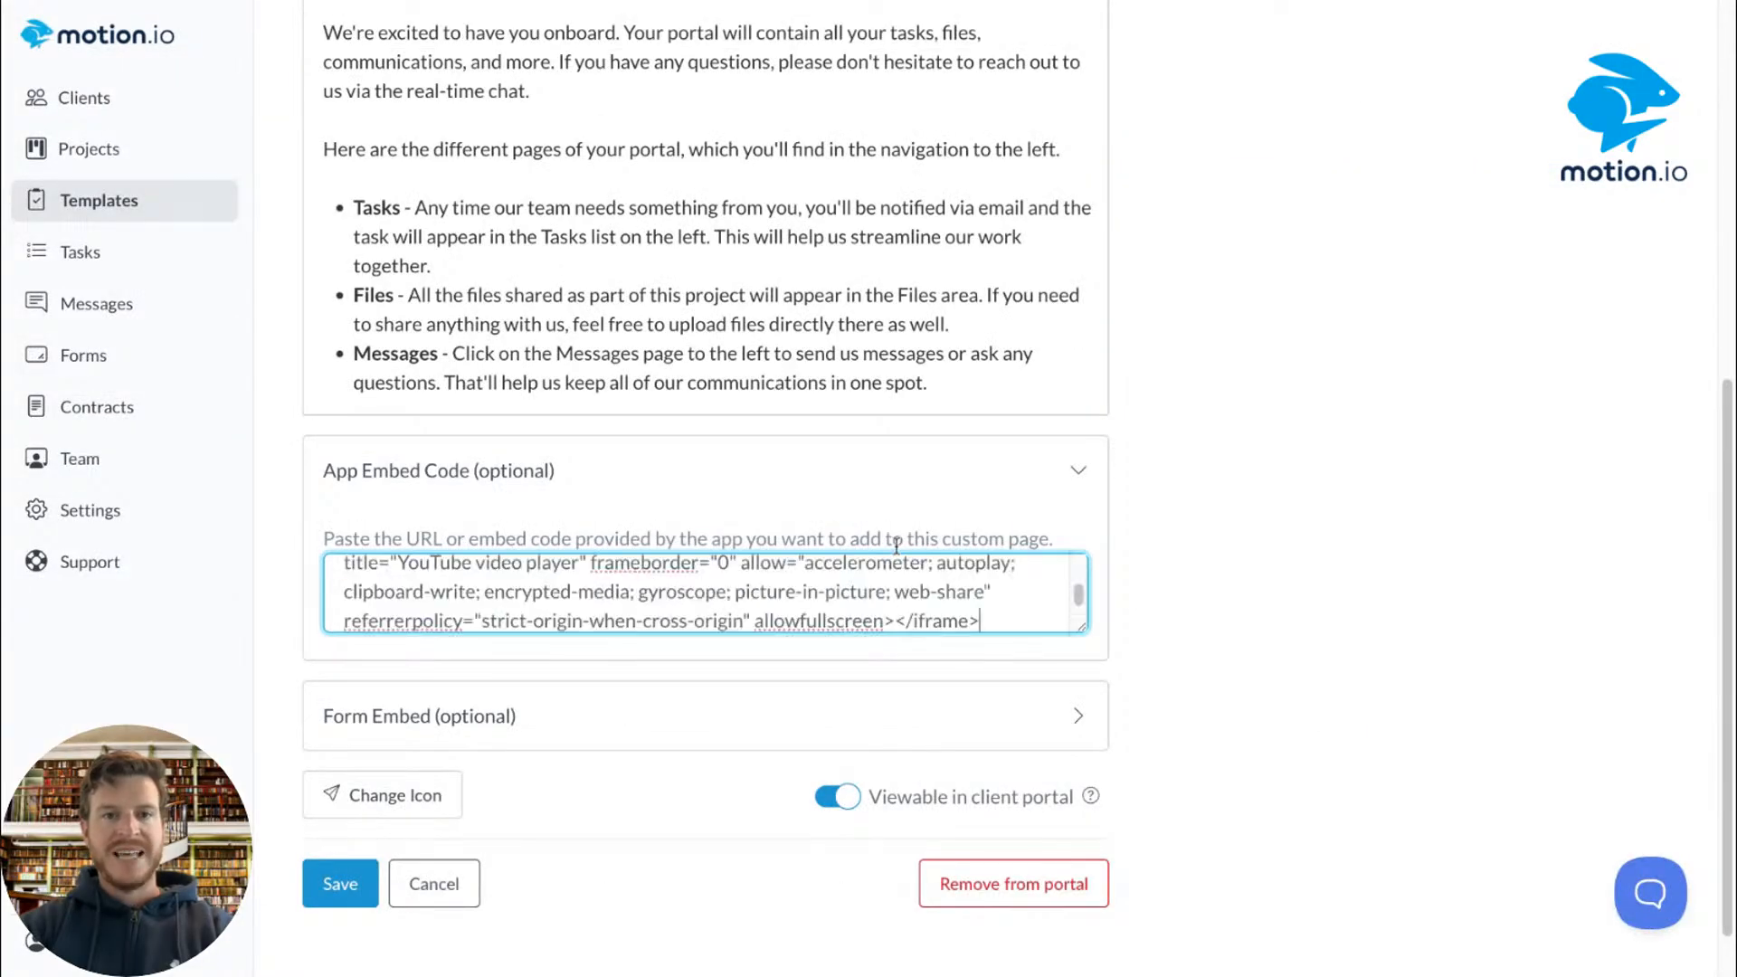
click(340, 884)
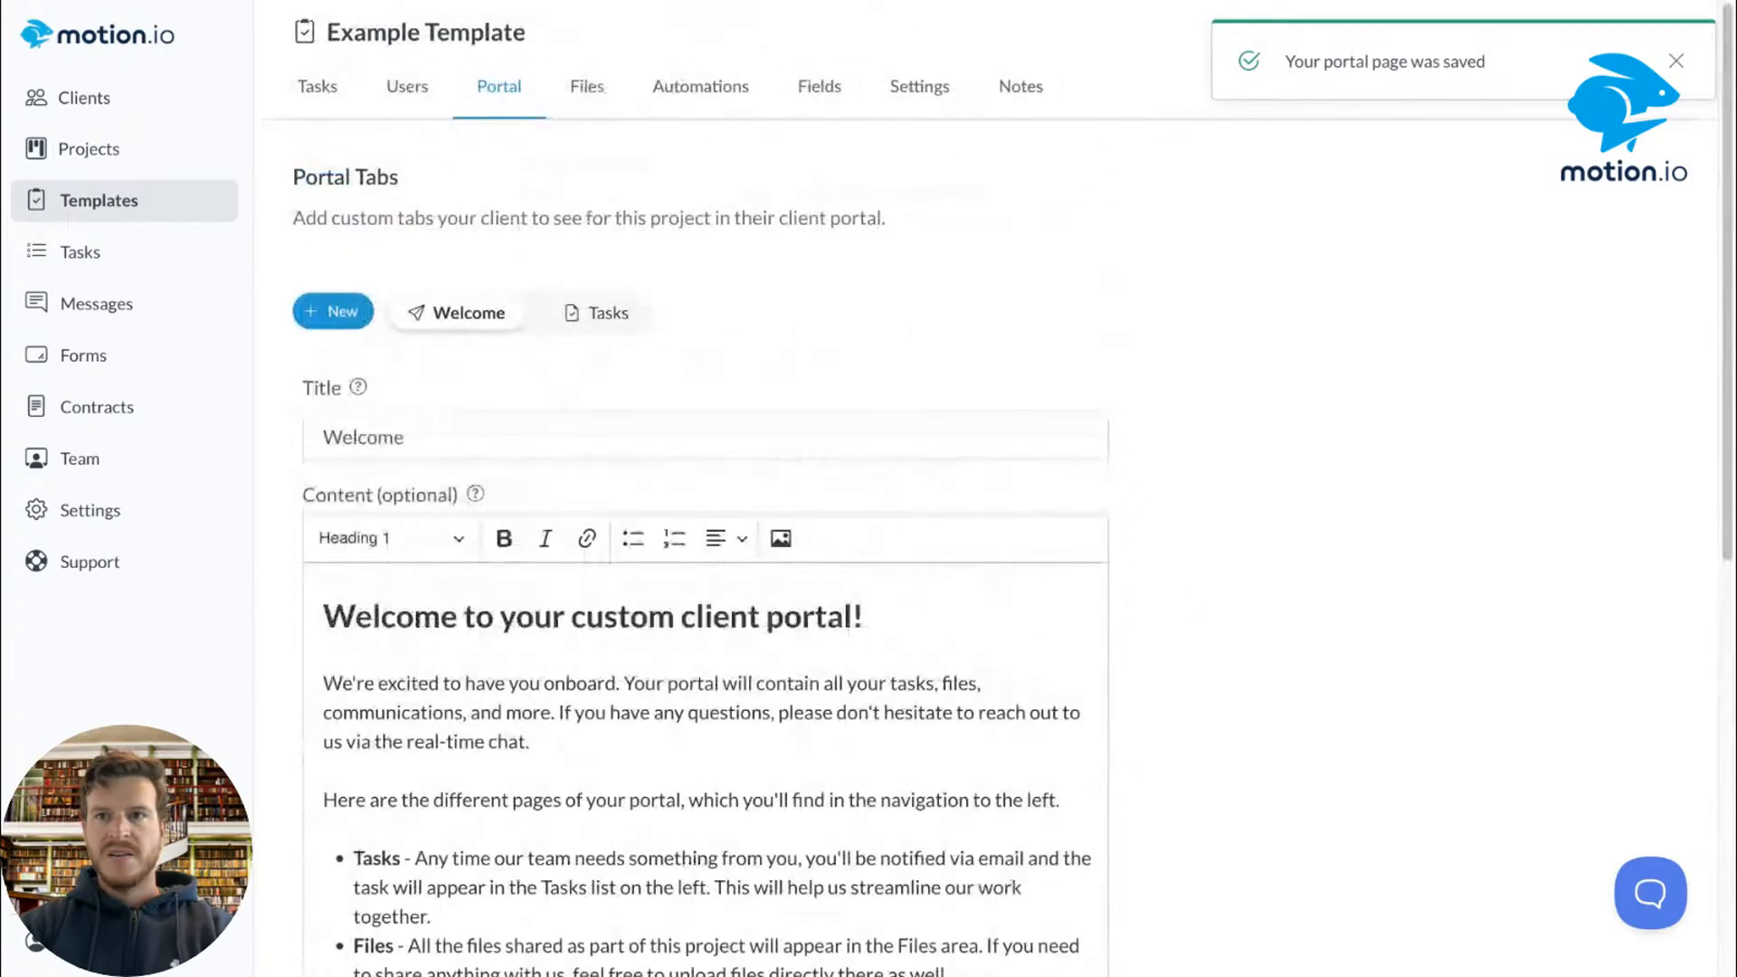
click(1675, 78)
Step: Review the saved Welcome page from its portal content to its app embed code, with the code box enlarged
scroll(1541, 297, down, 10)
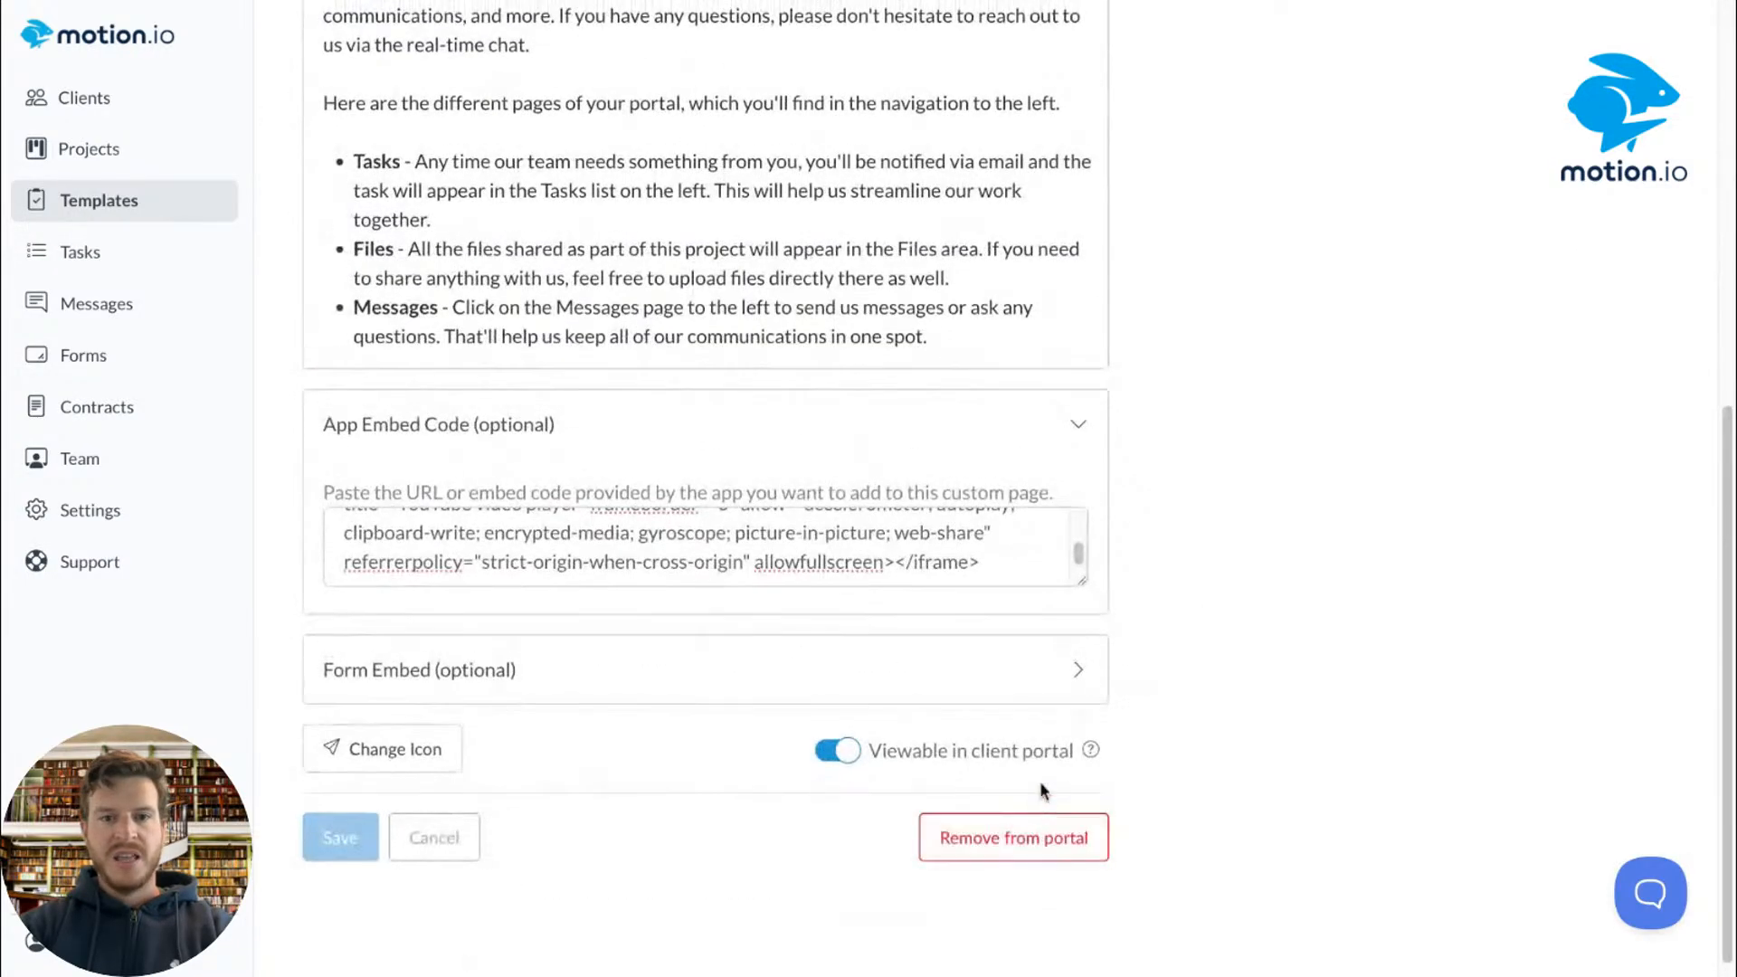
scroll(1060, 723, up, 2)
scroll(904, 633, up, 5)
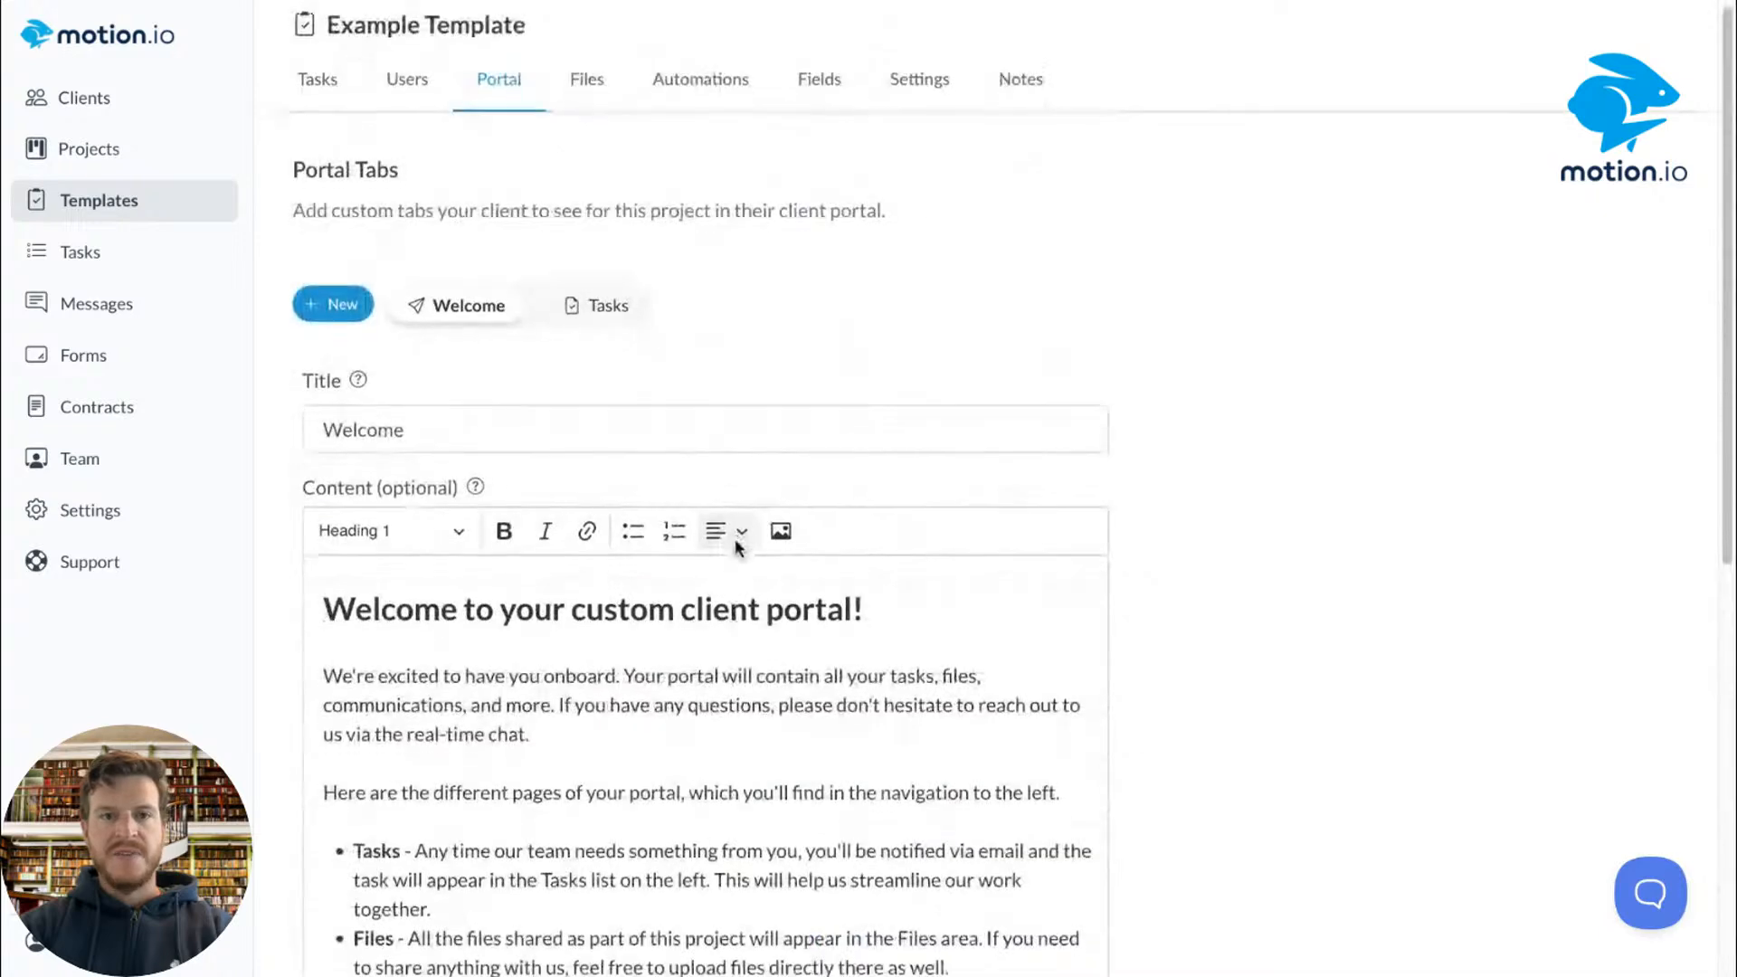
scroll(706, 551, down, 8)
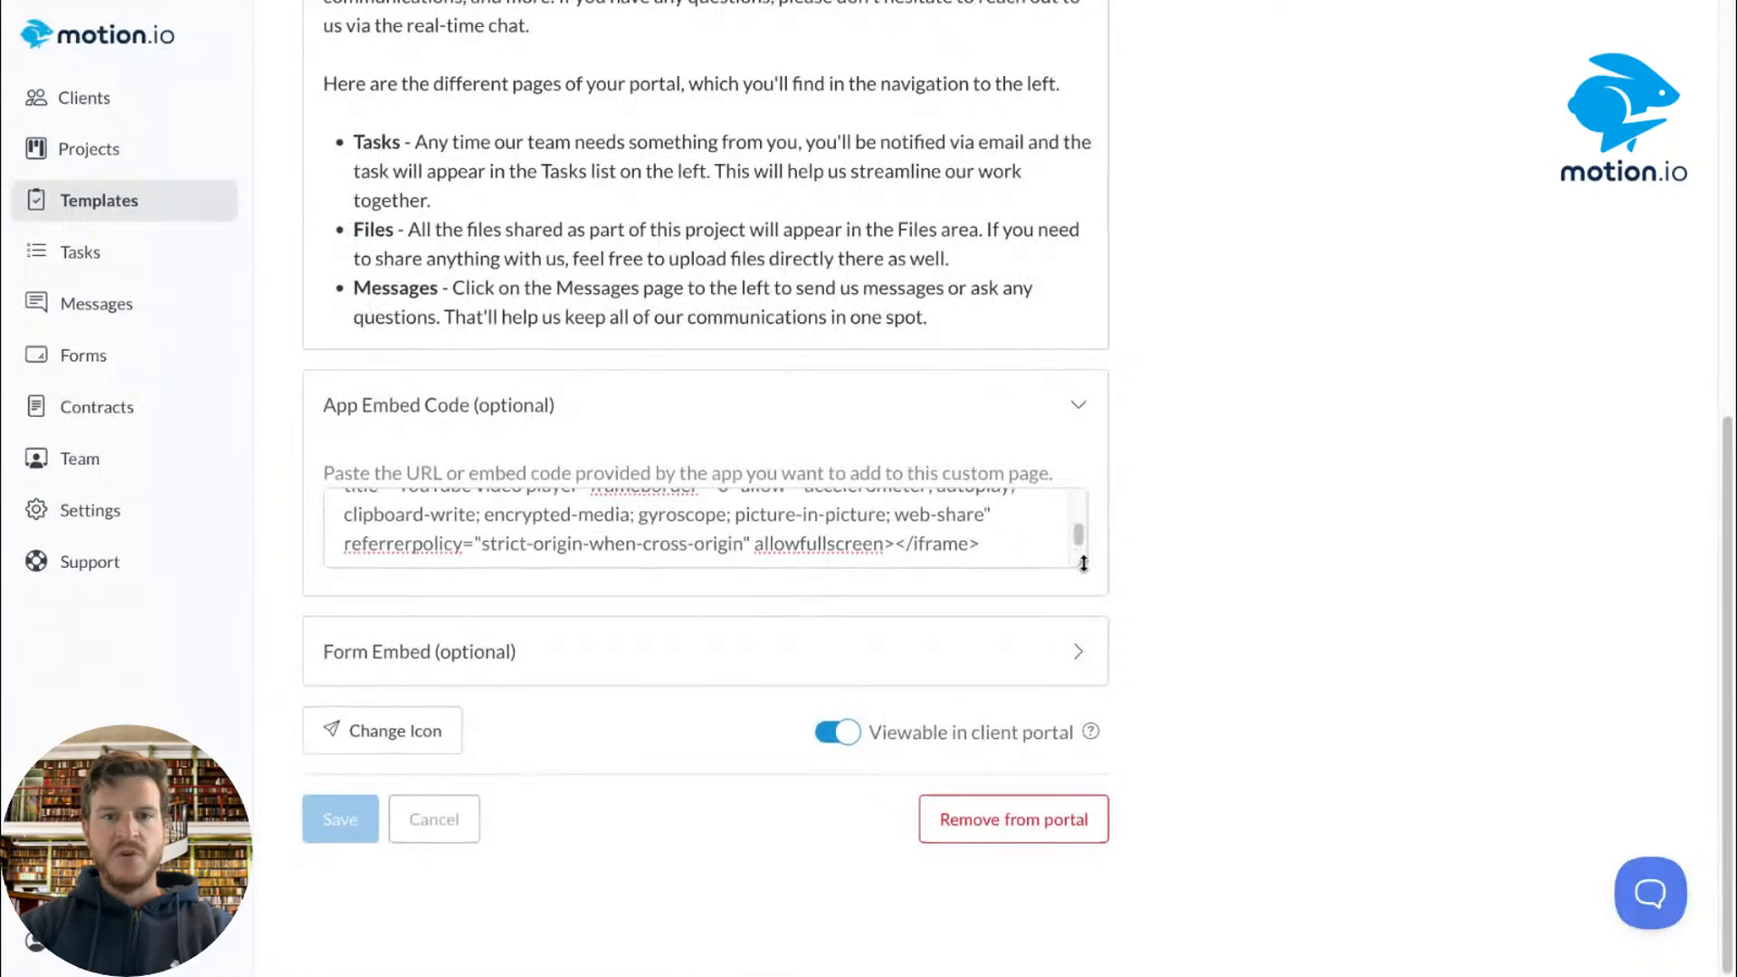
drag(1085, 554, 1031, 675)
scroll(826, 403, up, 6)
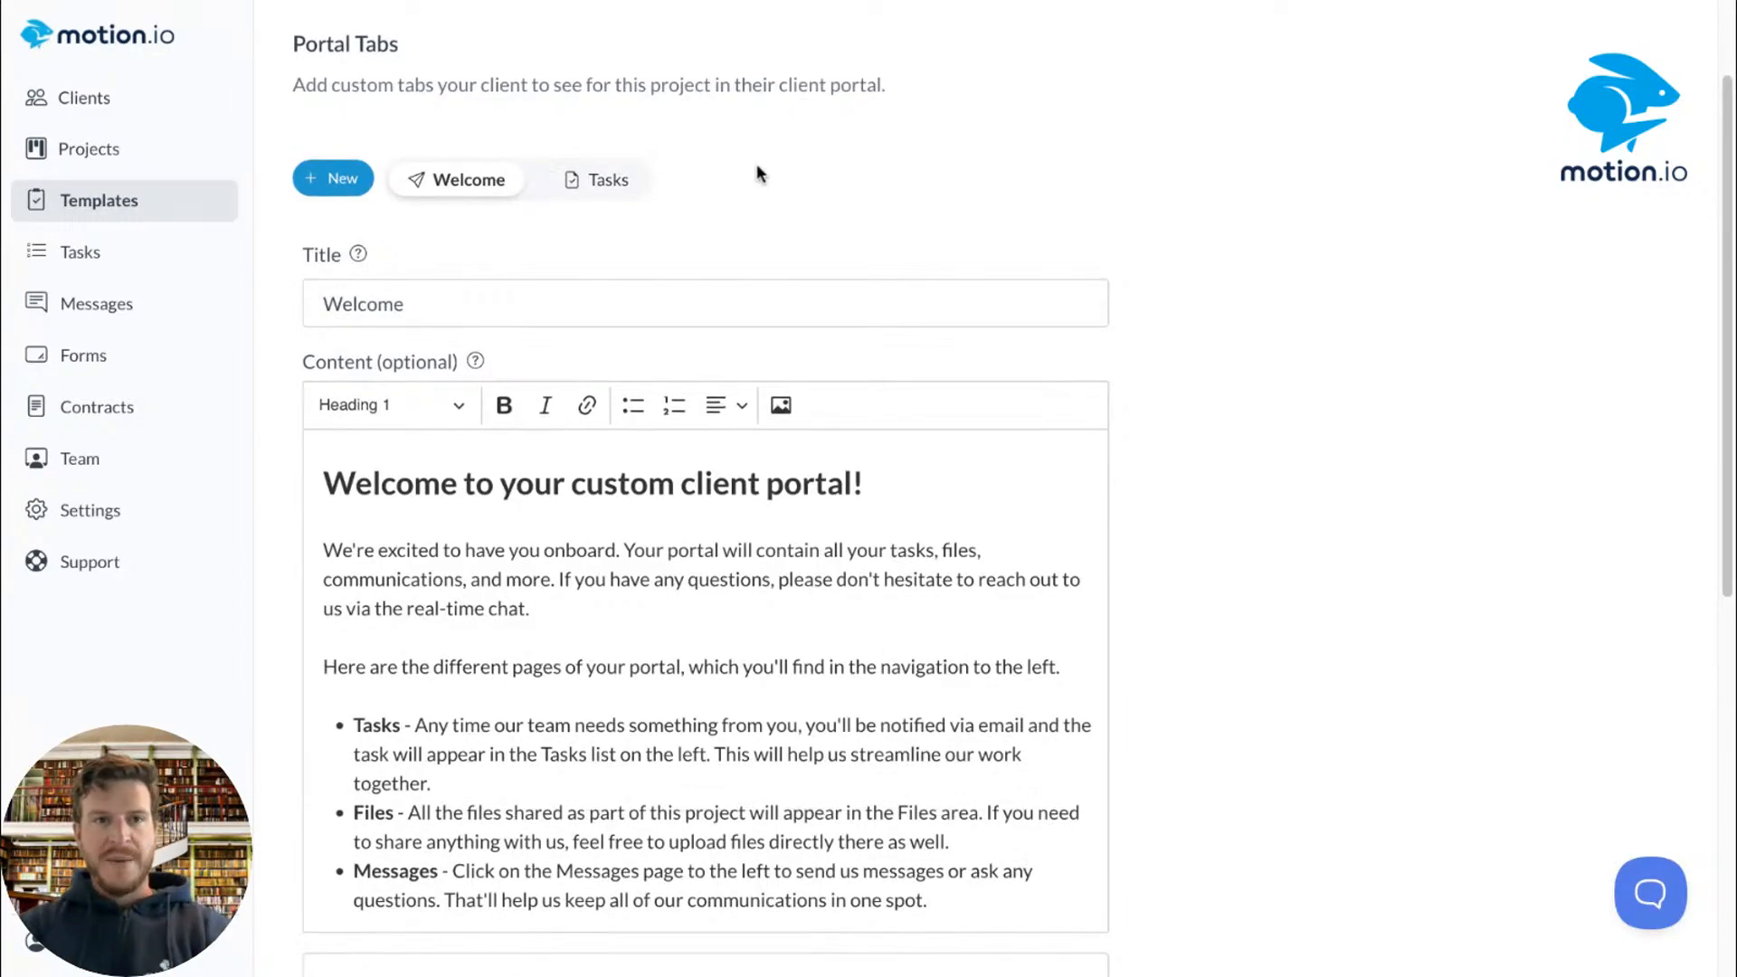
scroll(758, 172, up, 1)
scroll(758, 173, up, 1)
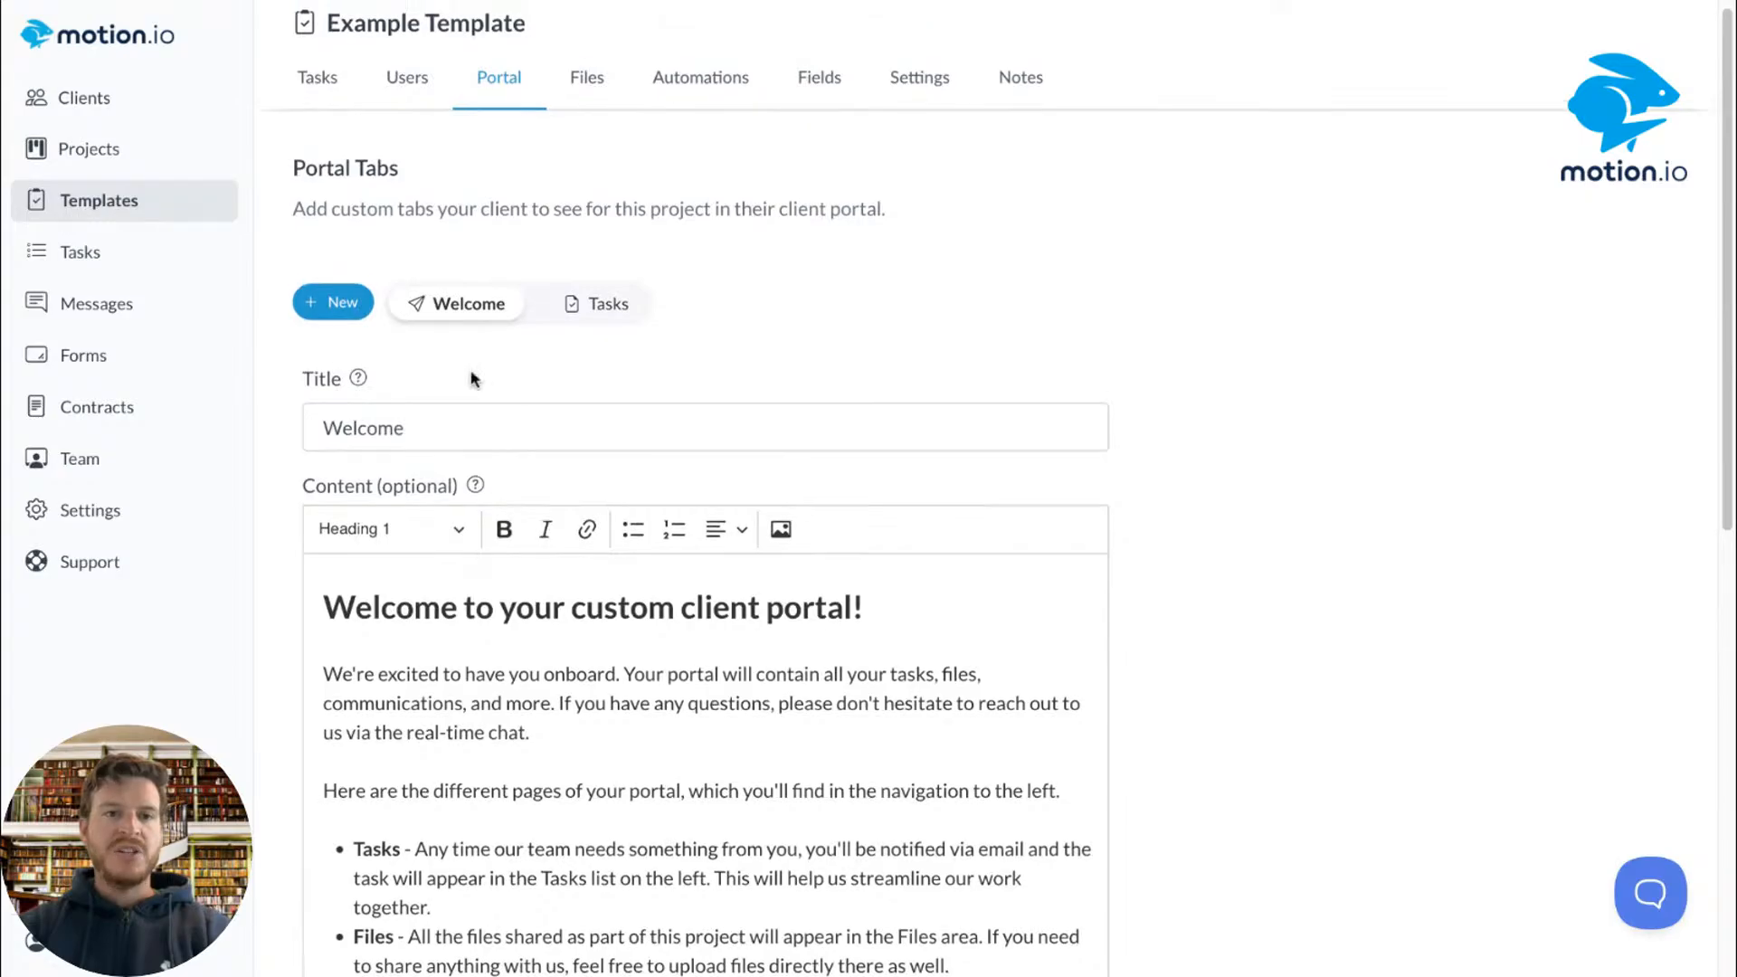
Step: Add a new portal page to the template and title it "Helpdesk"
click(335, 314)
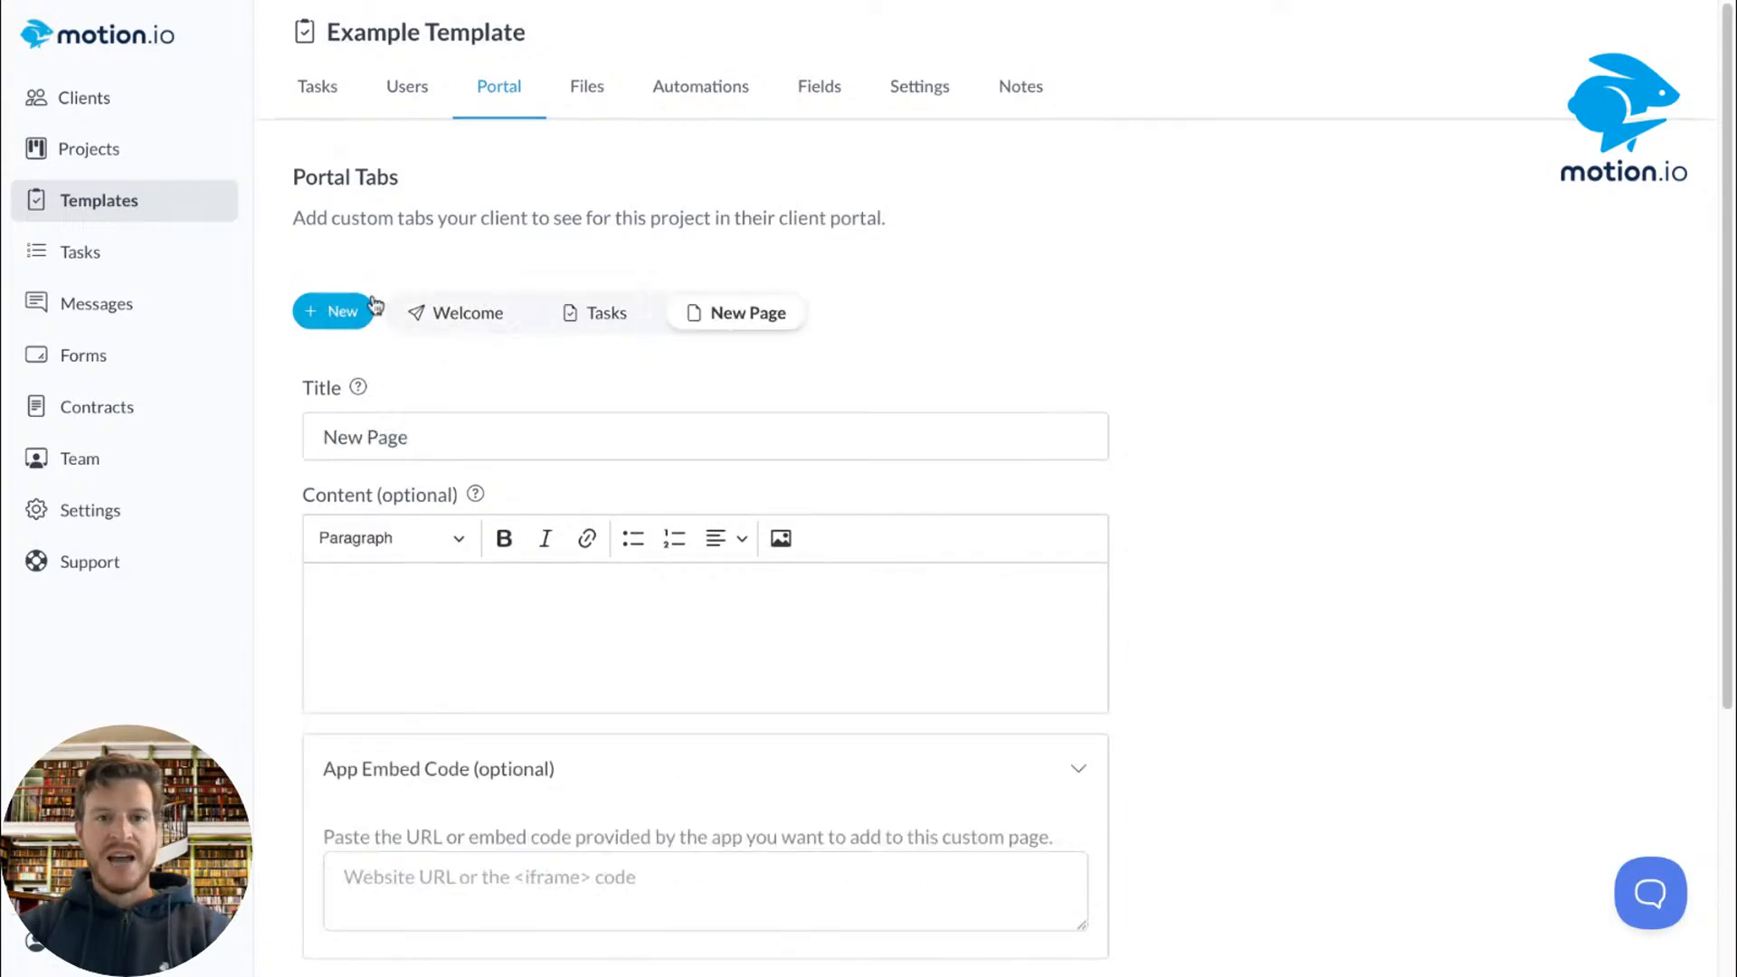
click(574, 438)
triple_click(573, 437)
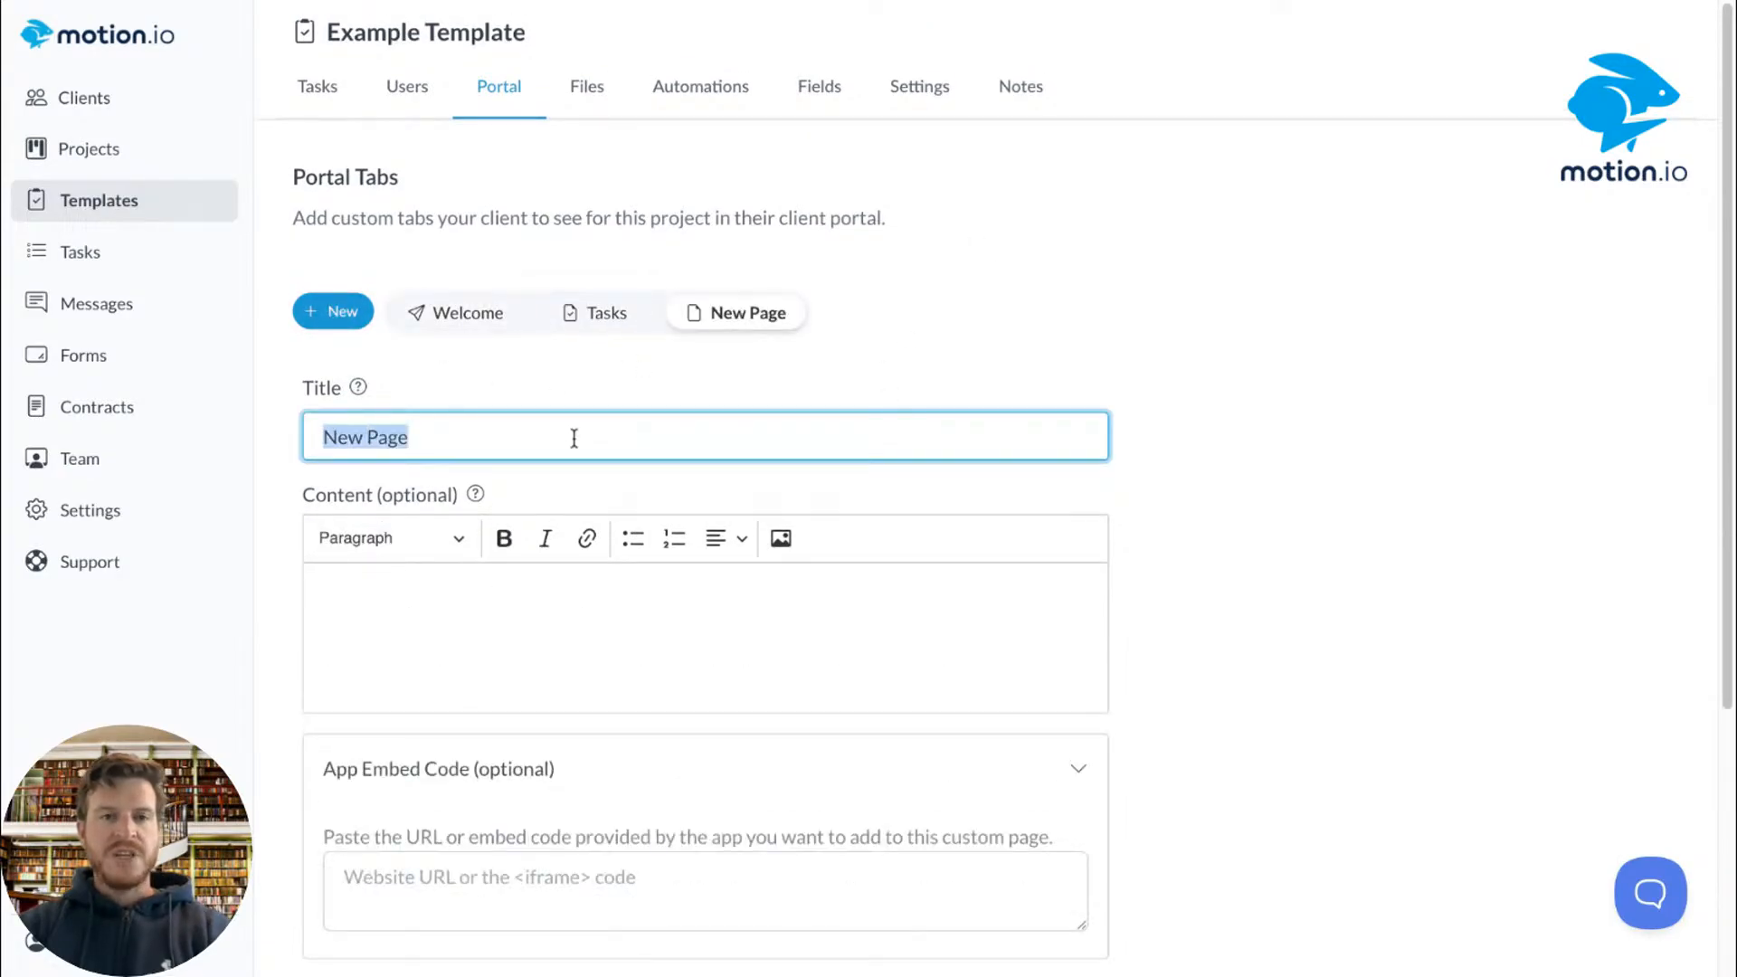
key(BackSpace)
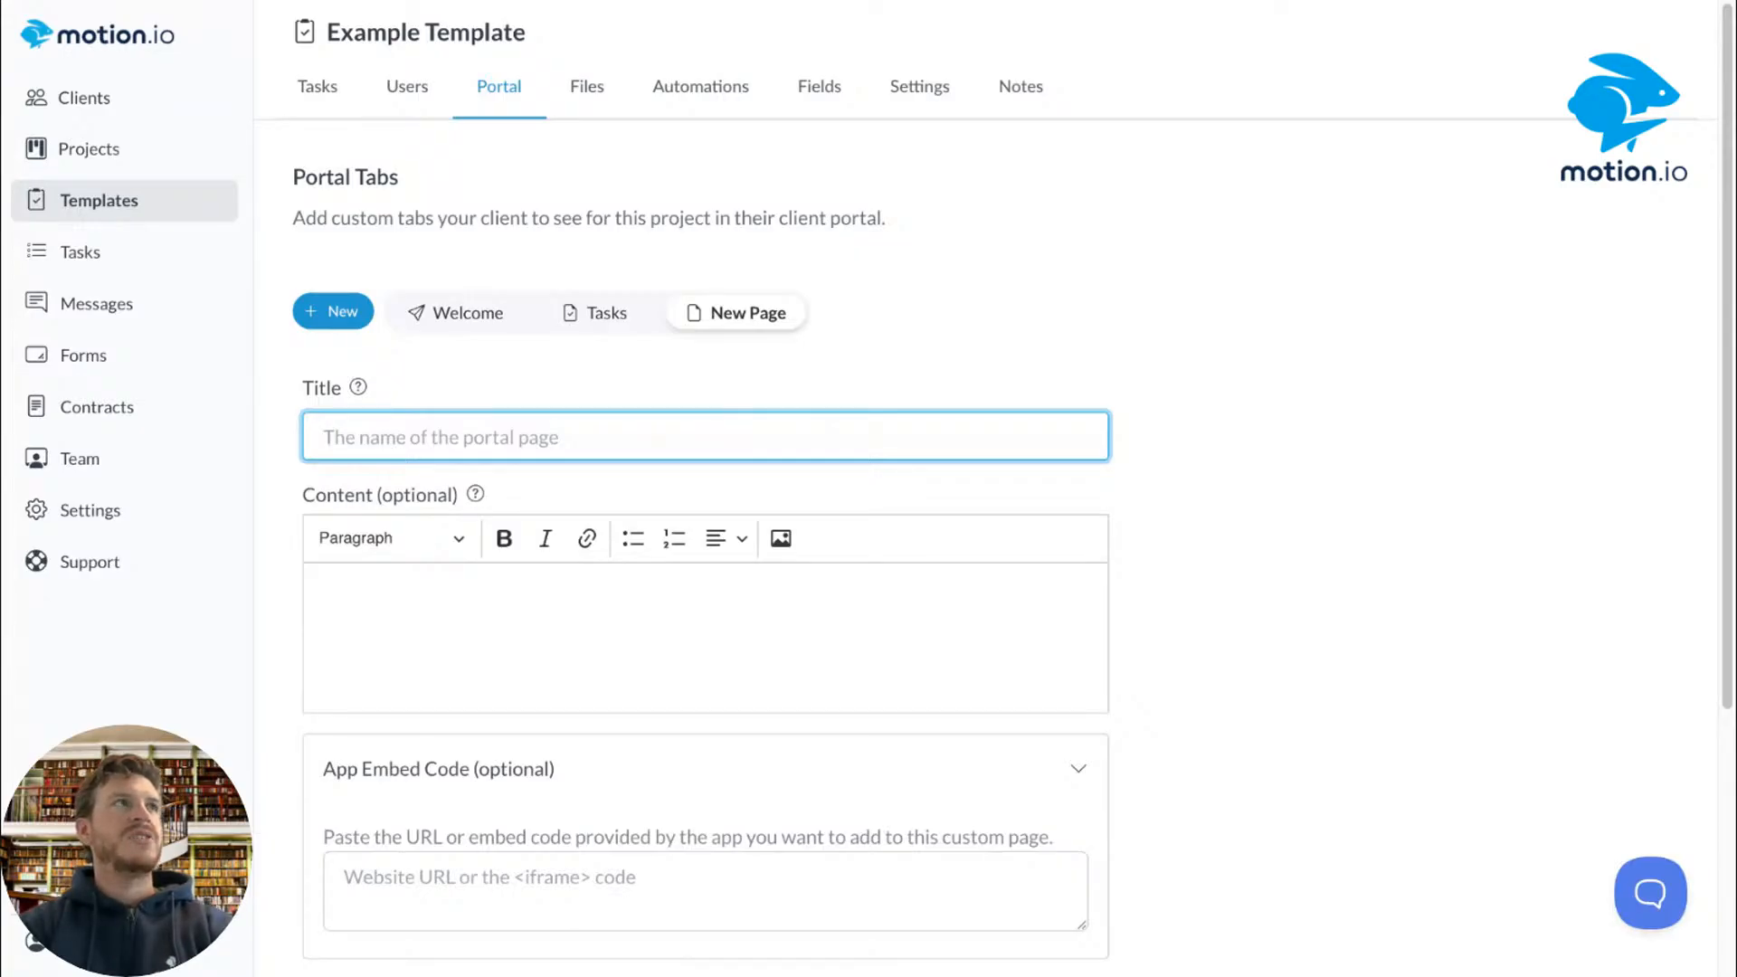
text(Helpd)
key(BackSpace)
text(pdesk)
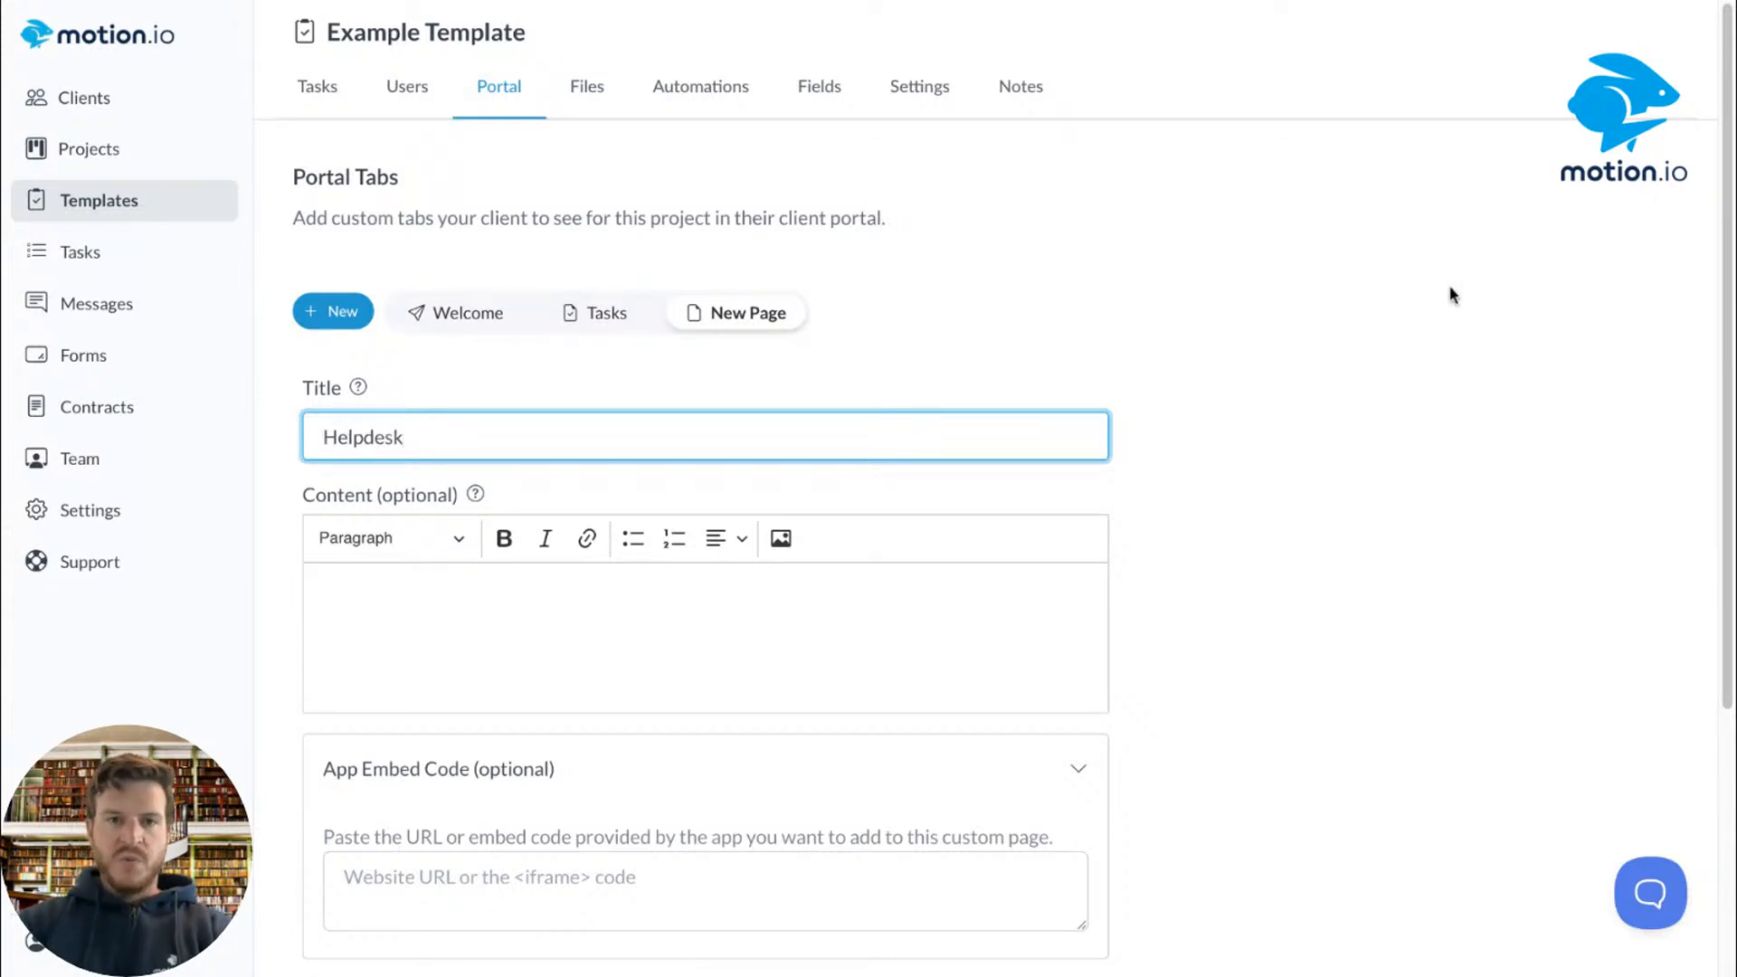
Step: Change the Helpdesk page's icon to the person badge
scroll(1438, 356, down, 3)
scroll(1440, 361, down, 1)
scroll(1354, 368, up, 1)
scroll(1354, 368, down, 1)
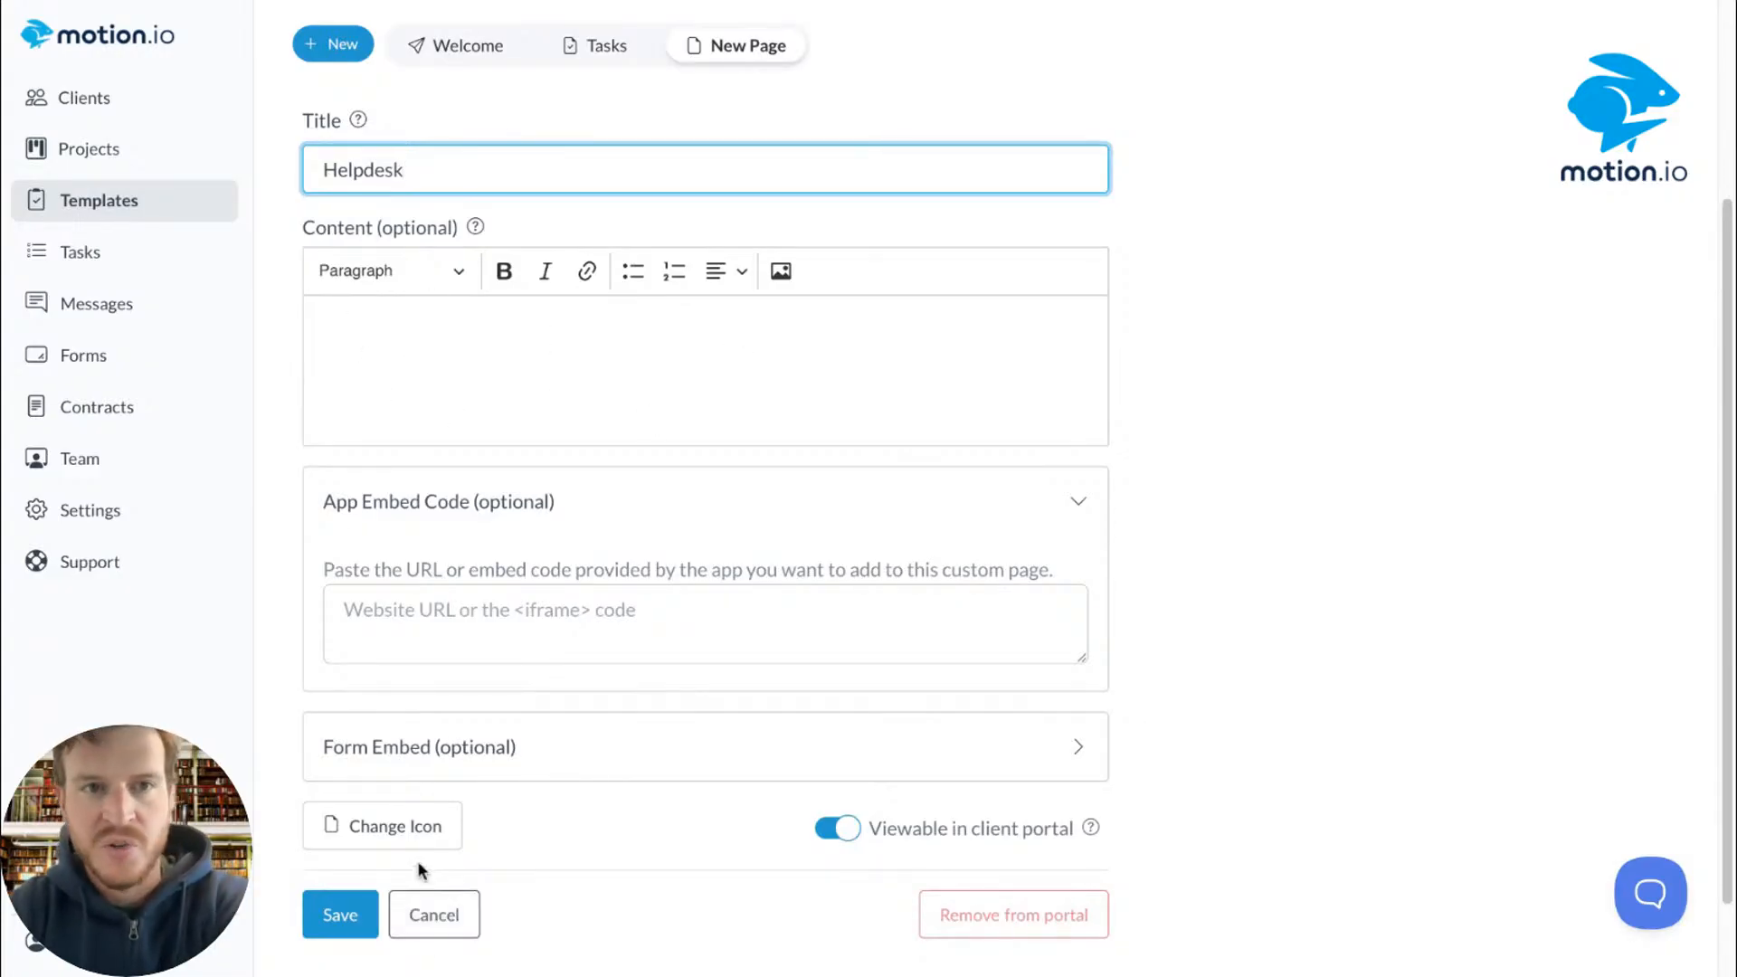
click(411, 825)
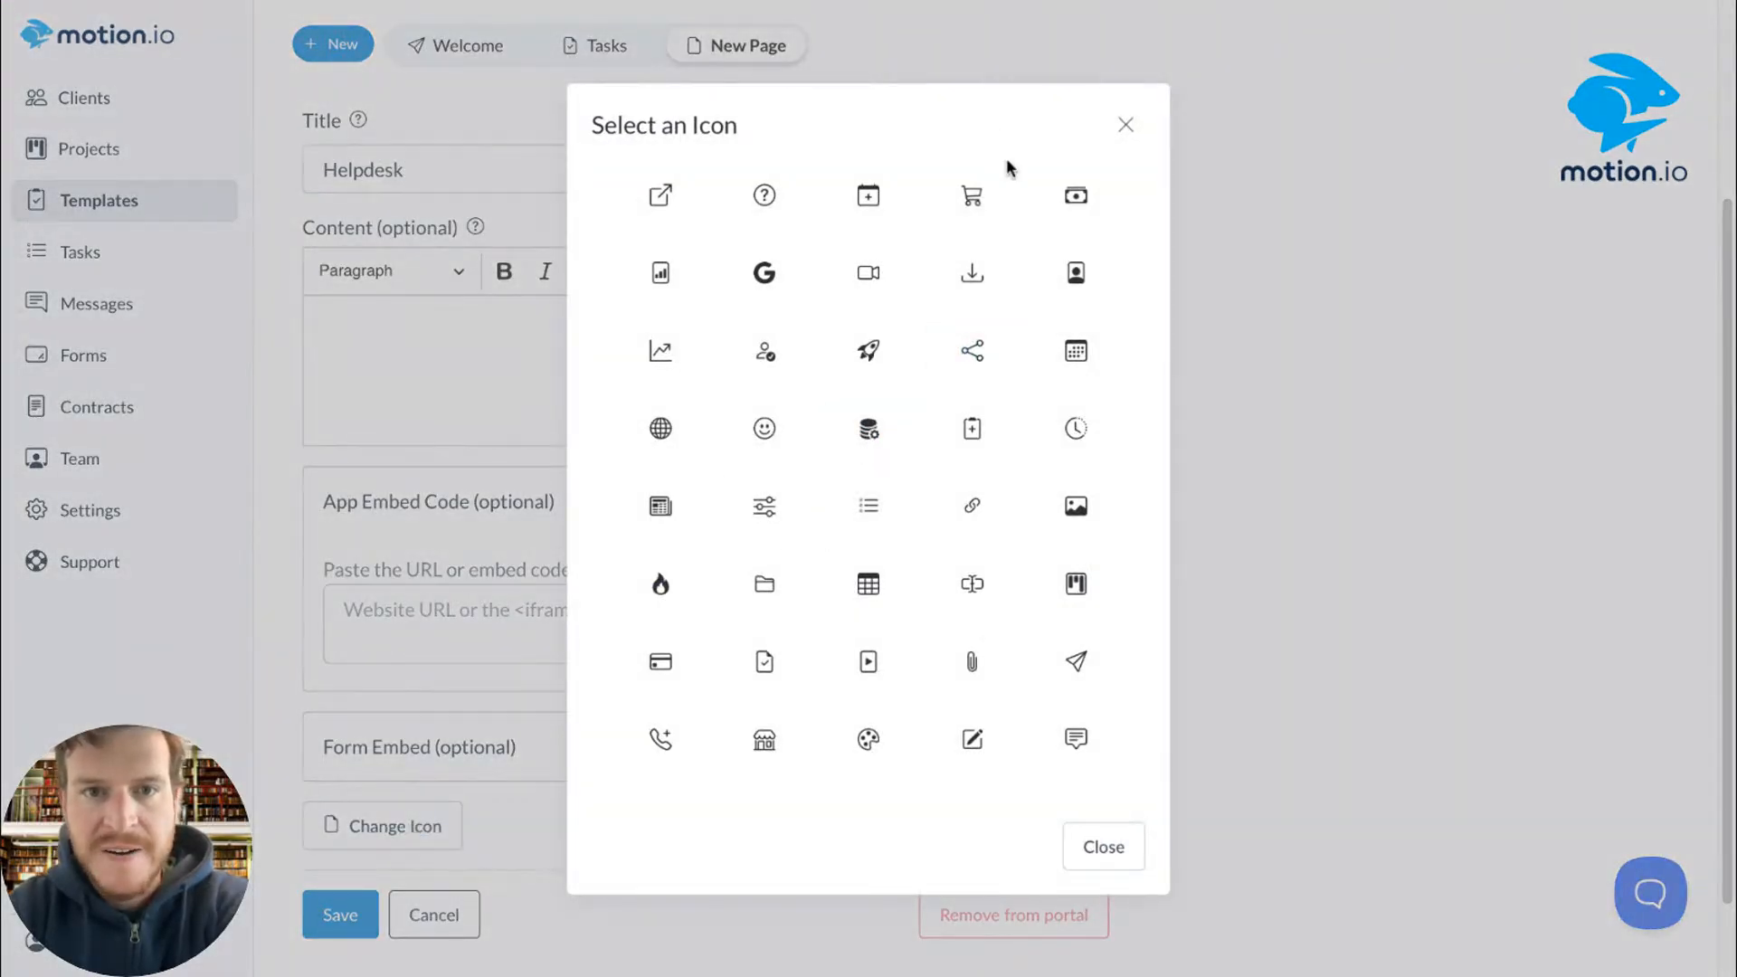
click(1040, 298)
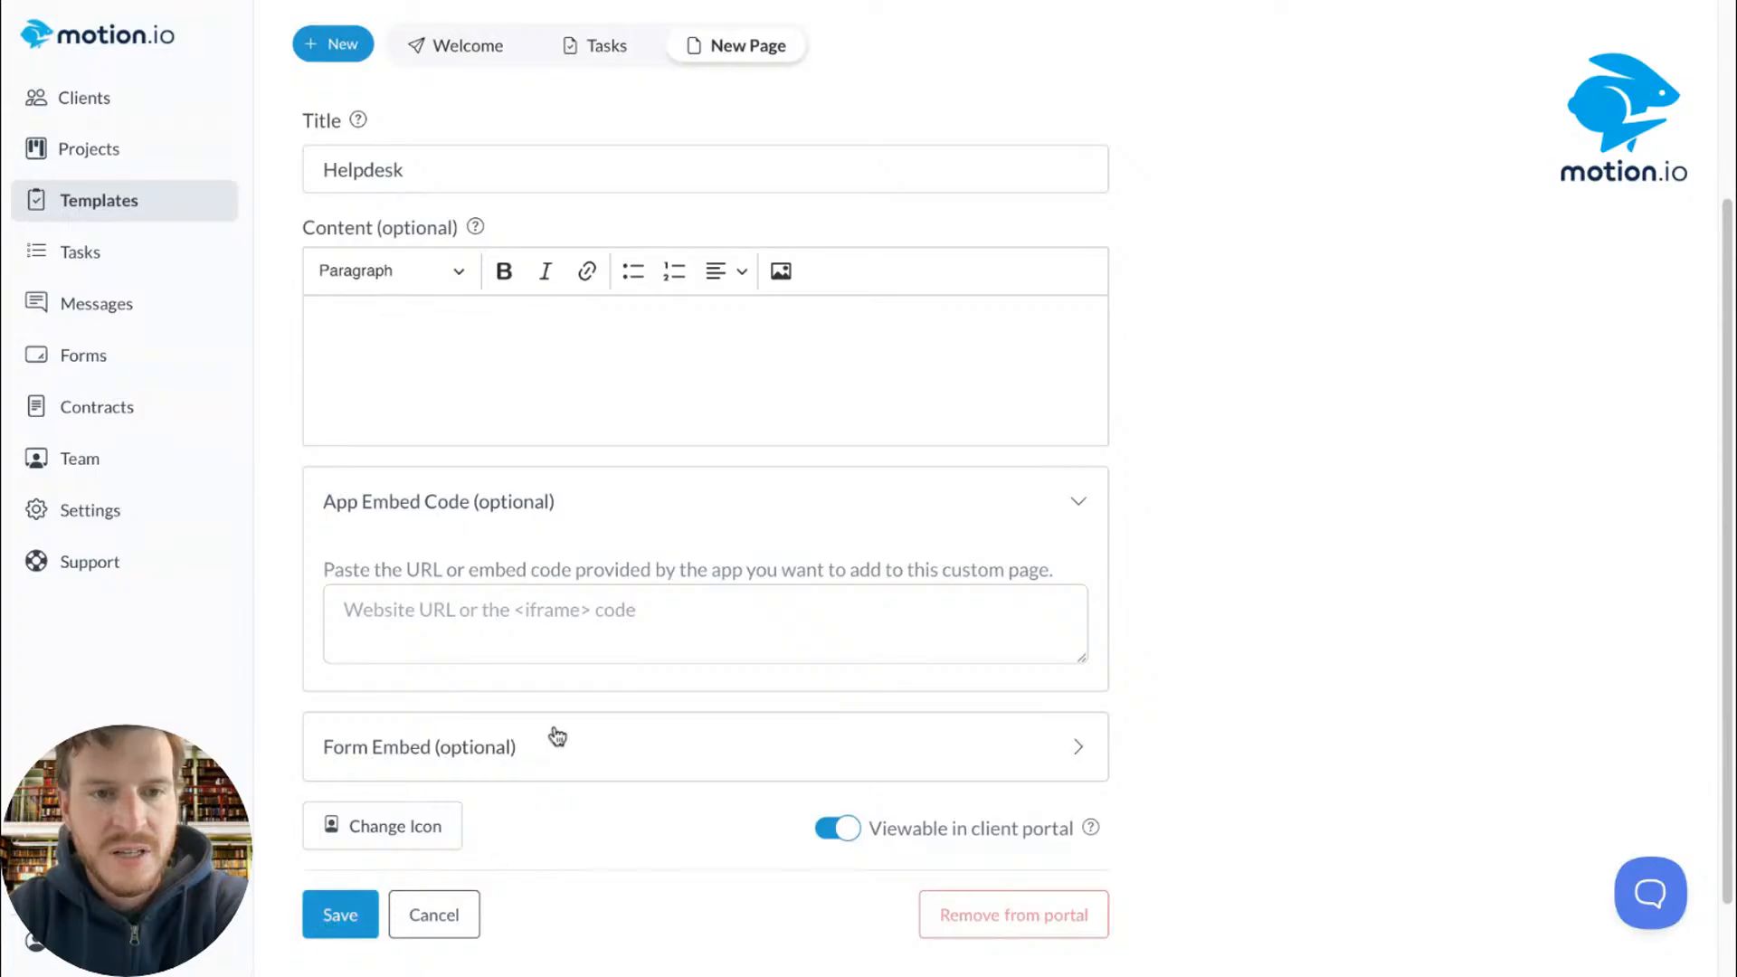
Step: Expand the Helpdesk page's form embed options to examine them, and save the page without selecting a form
scroll(542, 748, down, 1)
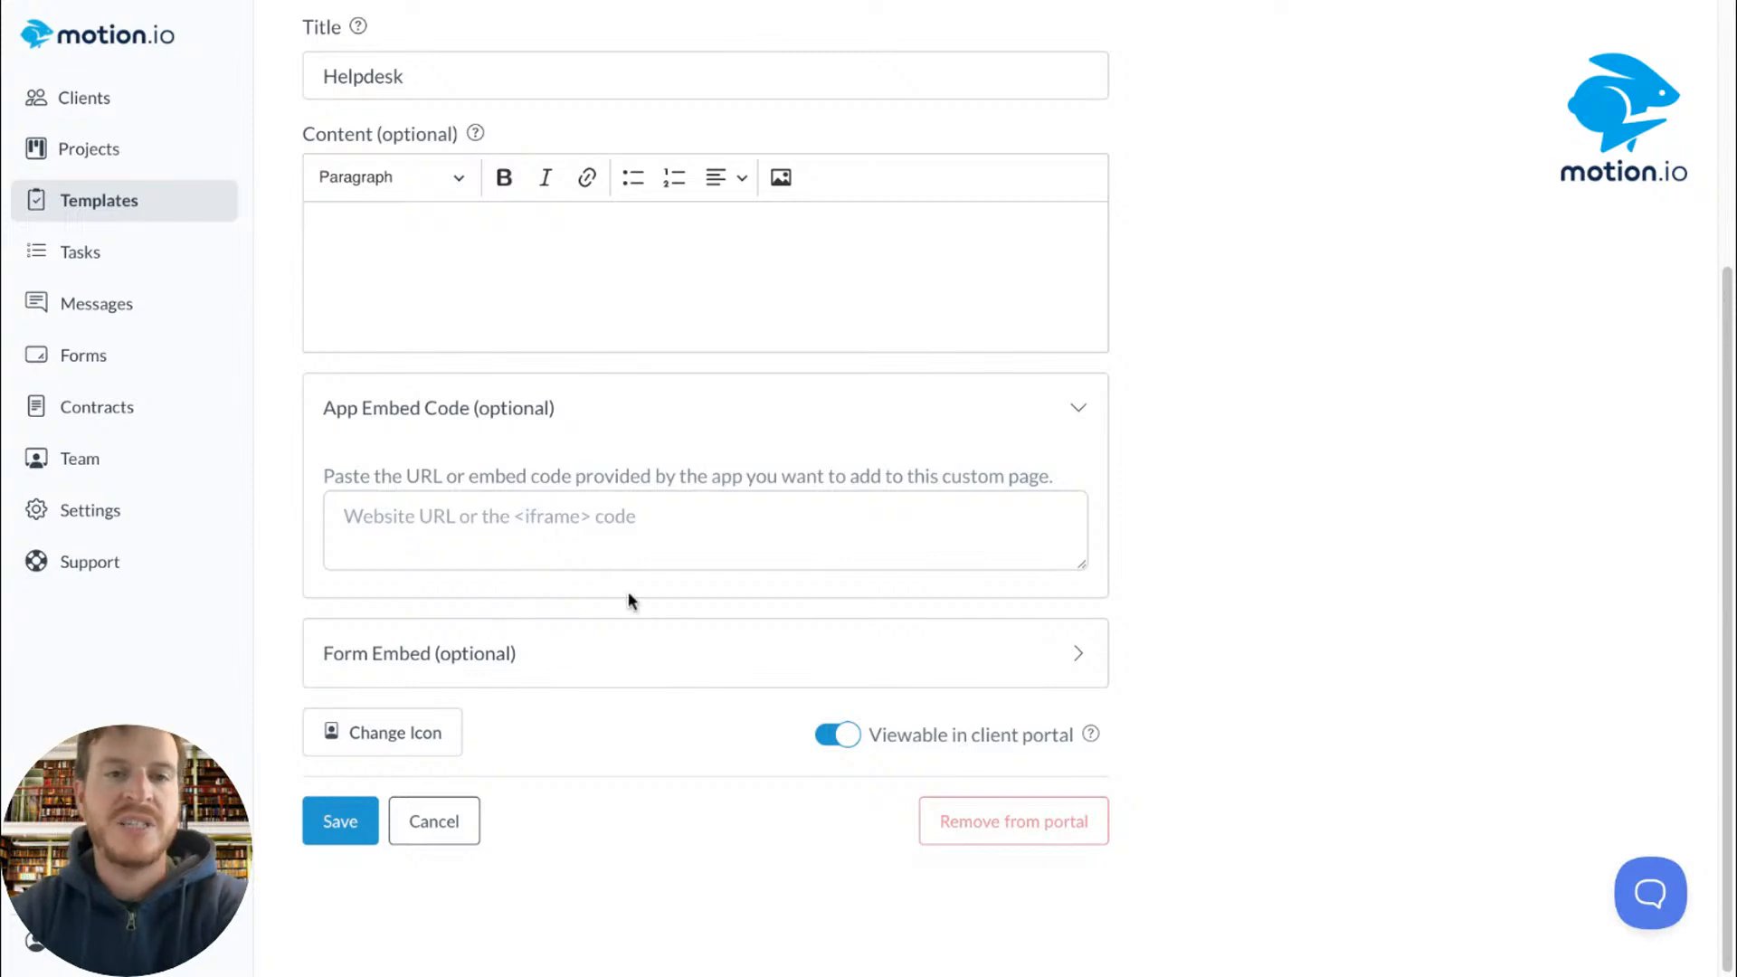
click(535, 663)
scroll(582, 628, down, 2)
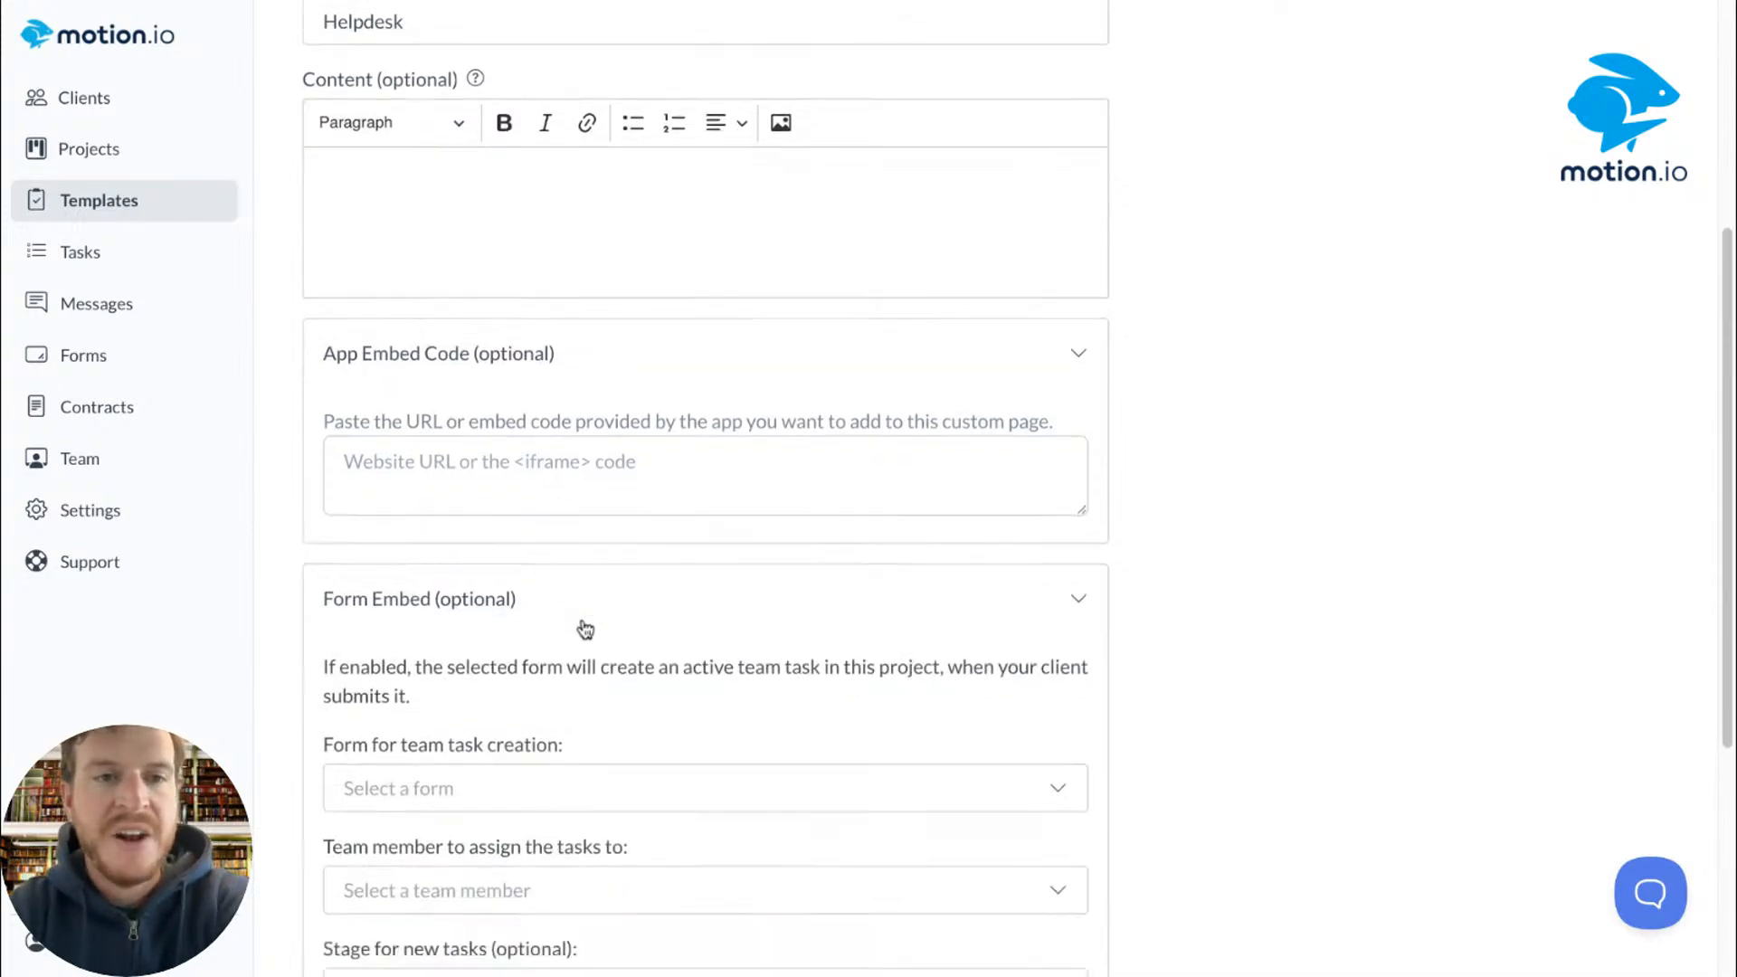
scroll(585, 629, down, 3)
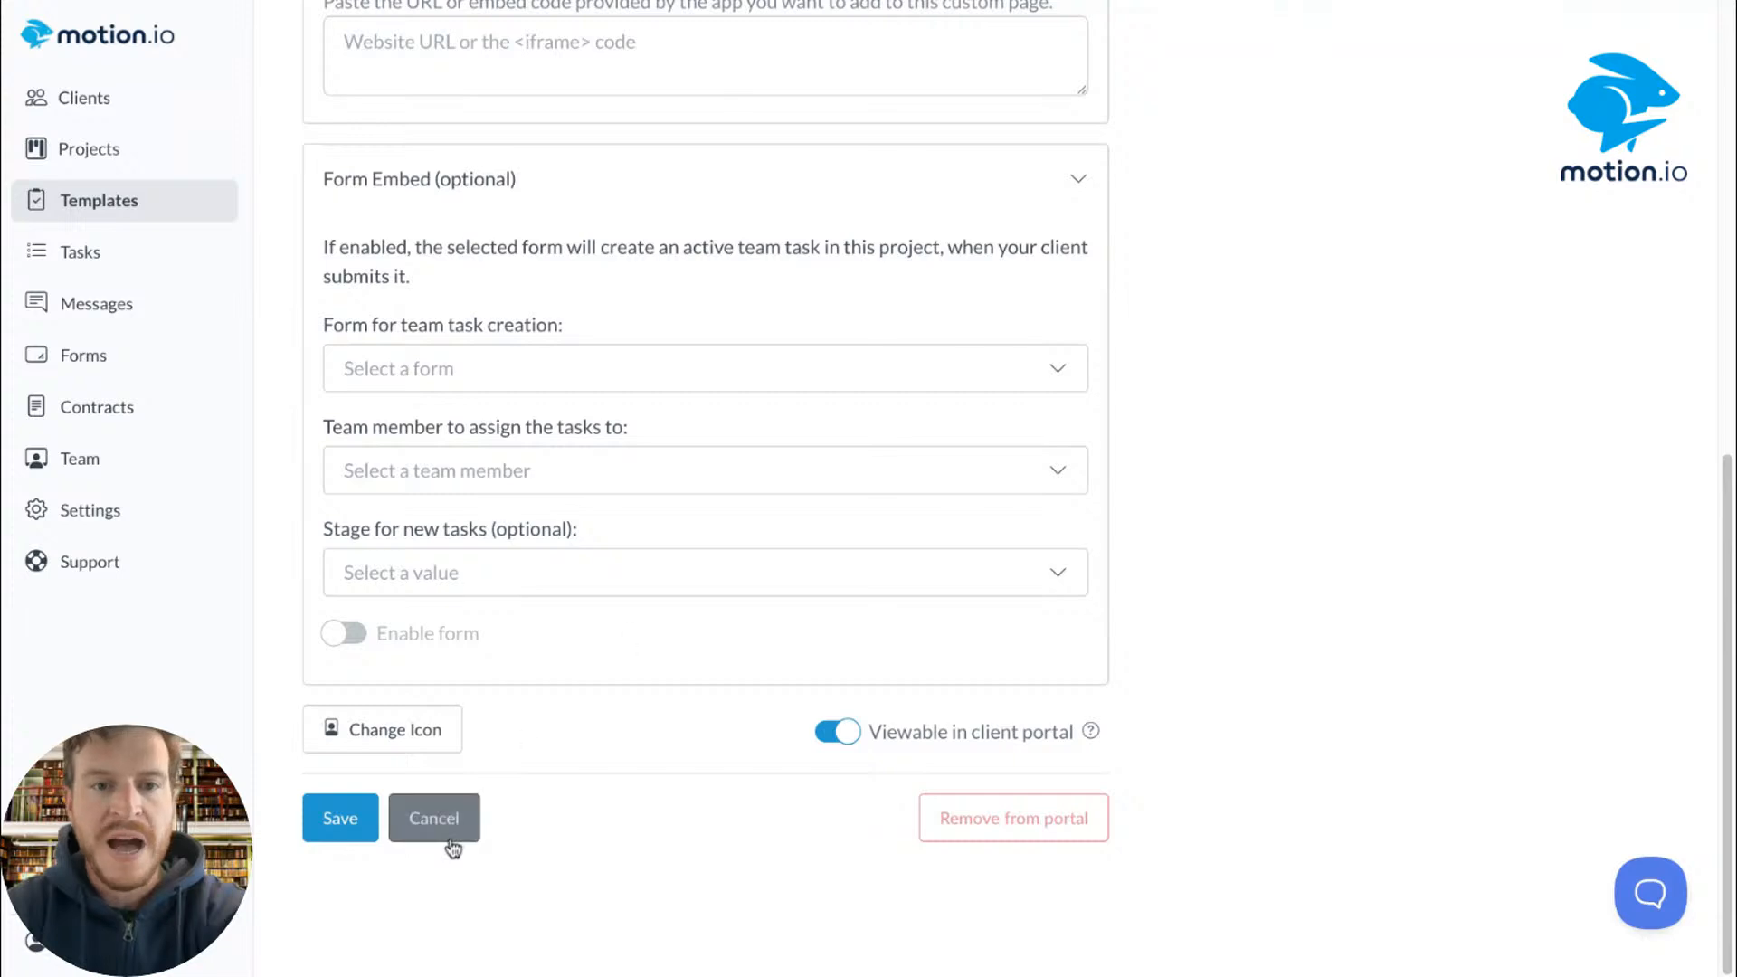
click(341, 825)
scroll(559, 708, up, 2)
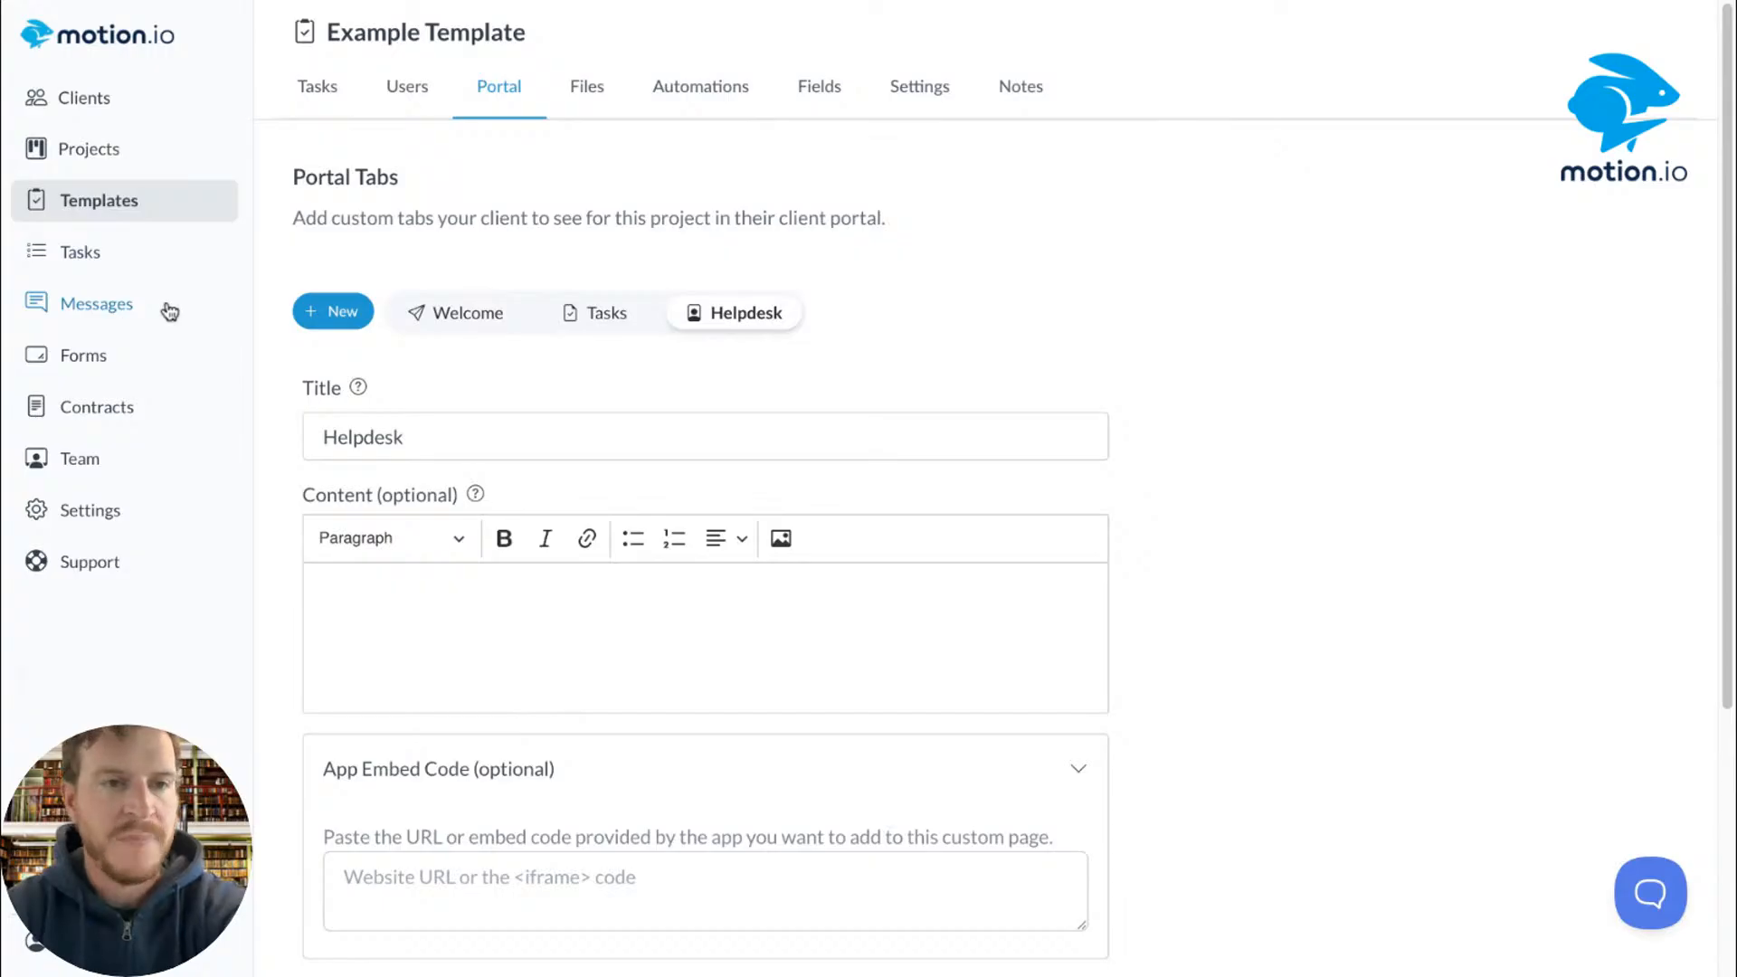
Step: From the Moxie Beverages manager's client details, open the Moxie Beverages - Website Redesign project's users and get that client's portal link
click(93, 107)
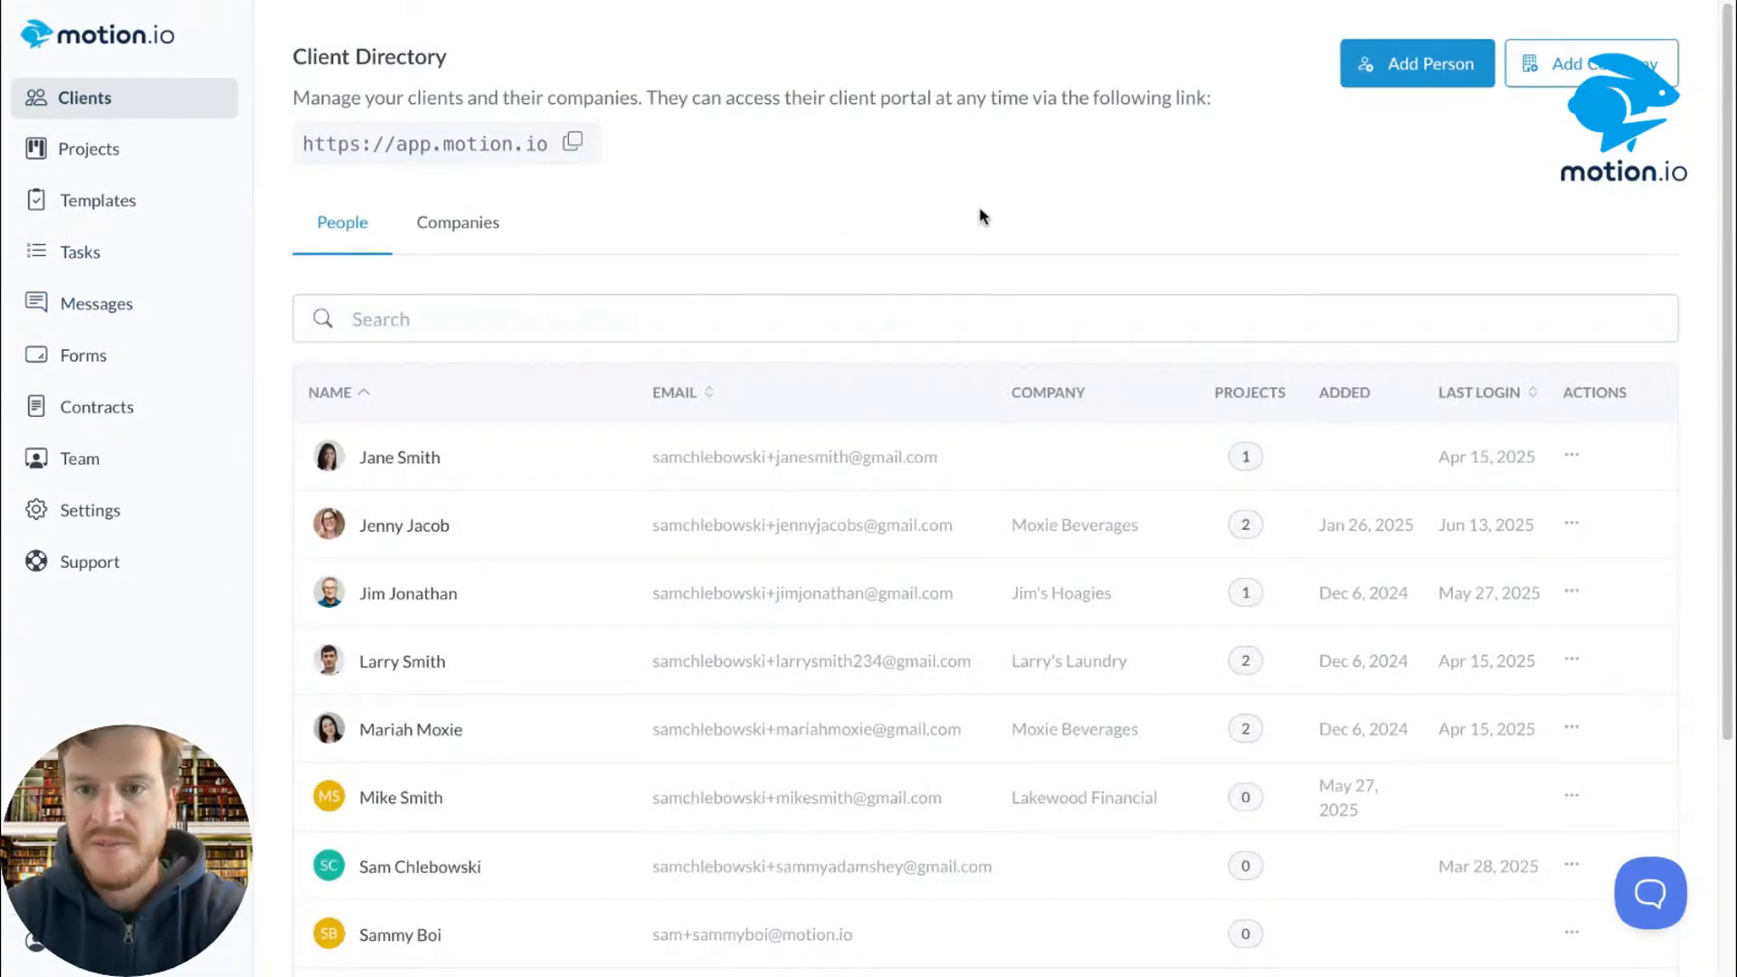
scroll(971, 460, down, 1)
scroll(972, 462, down, 3)
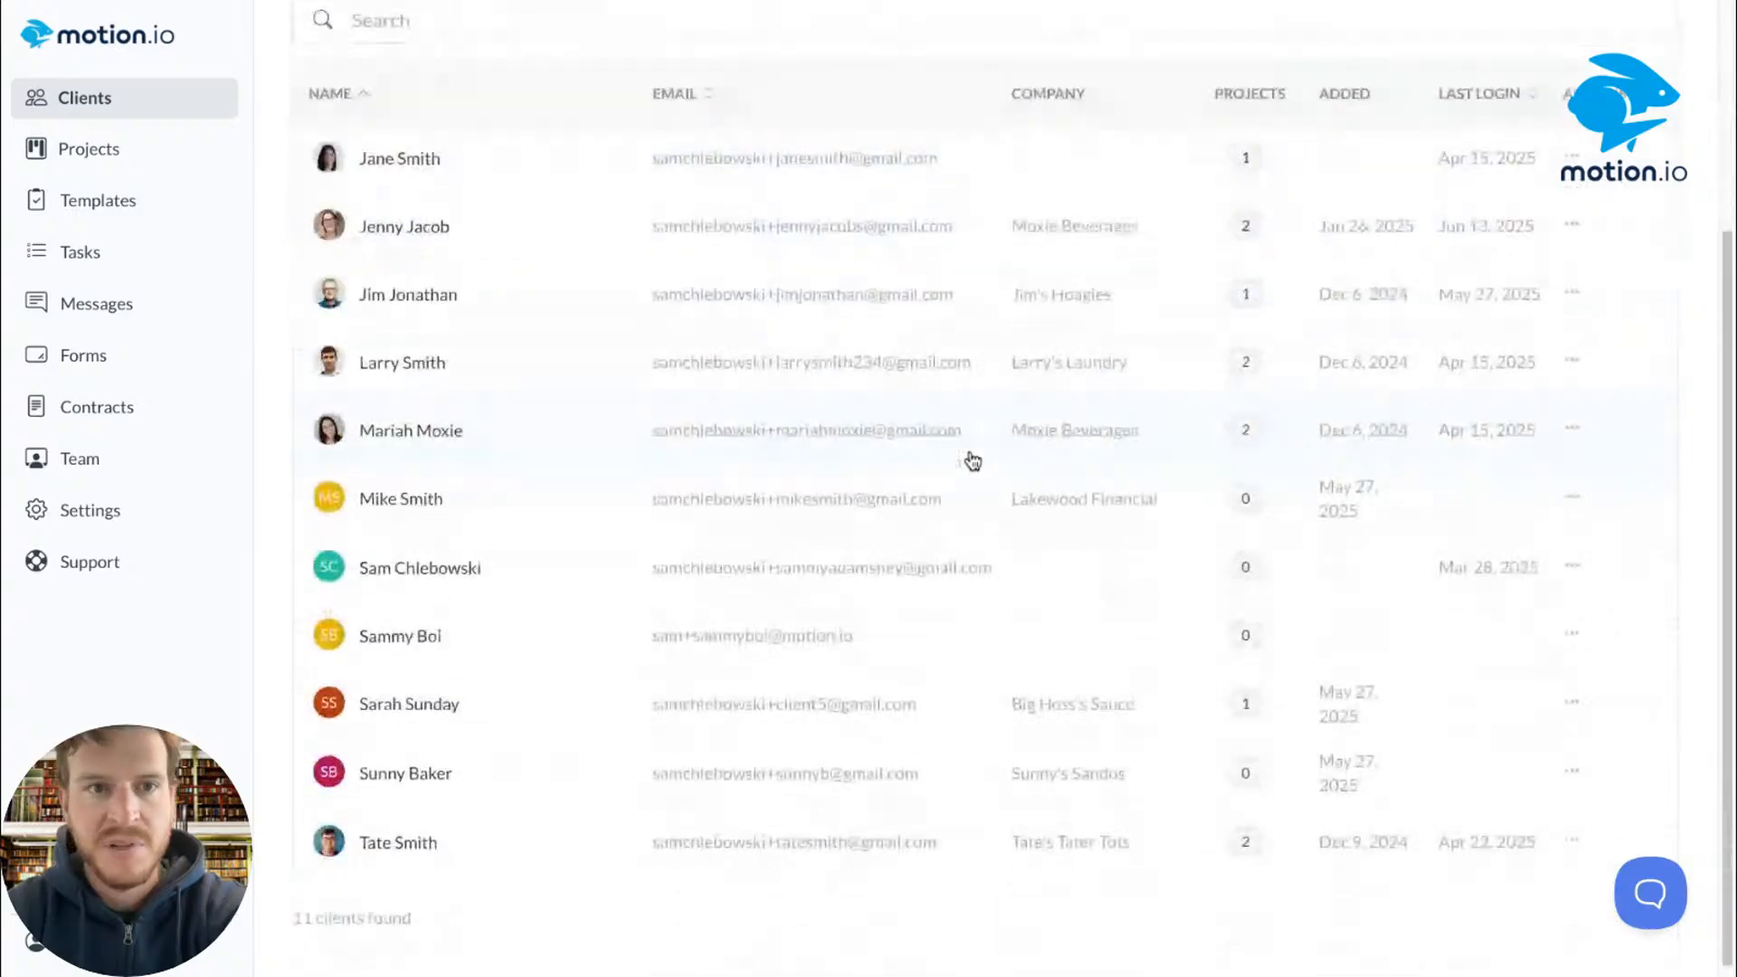
click(1259, 222)
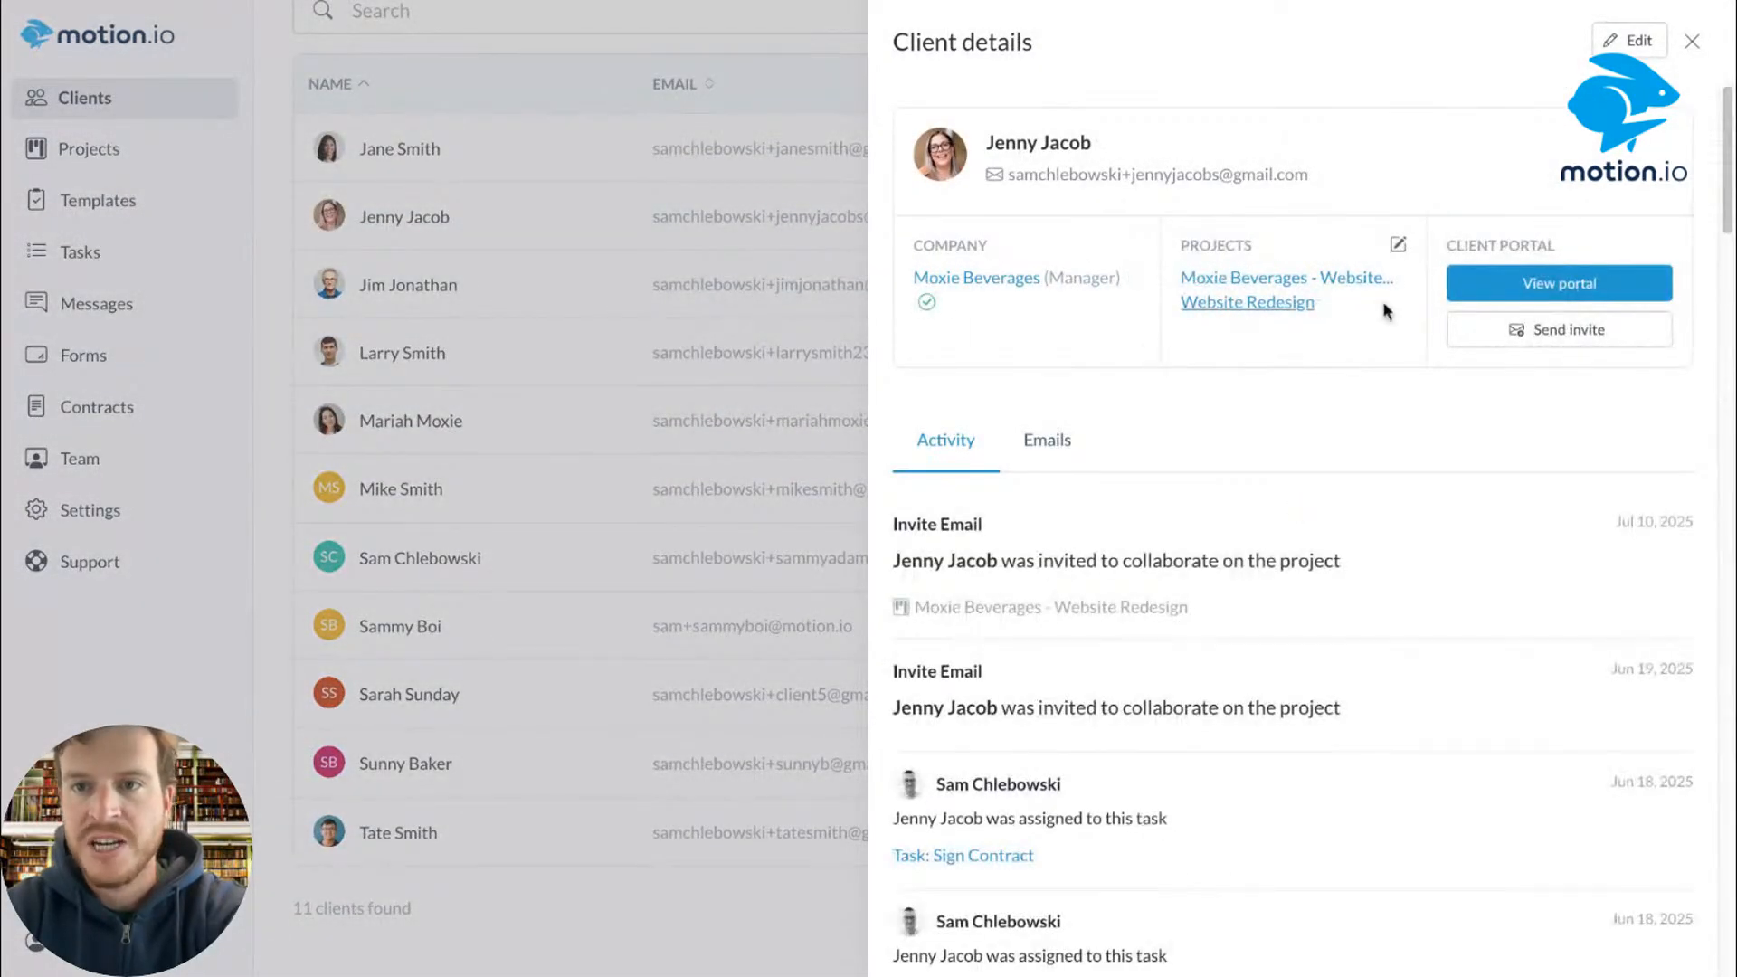
click(1259, 287)
click(496, 93)
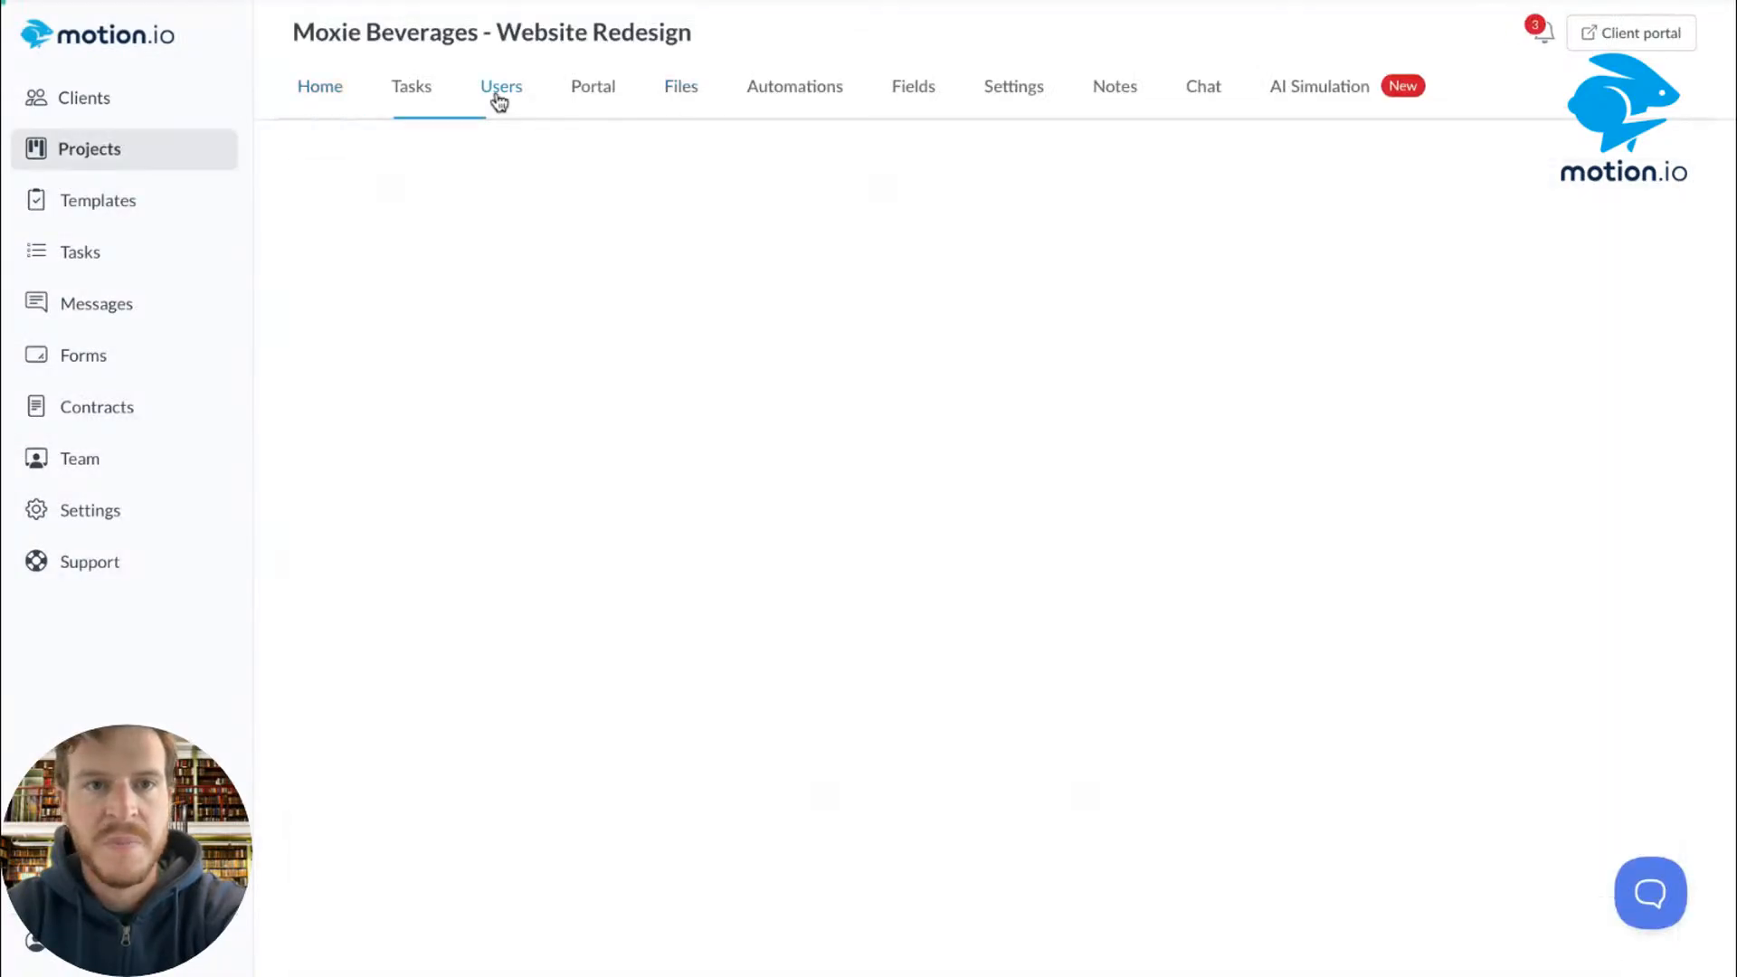
click(1398, 538)
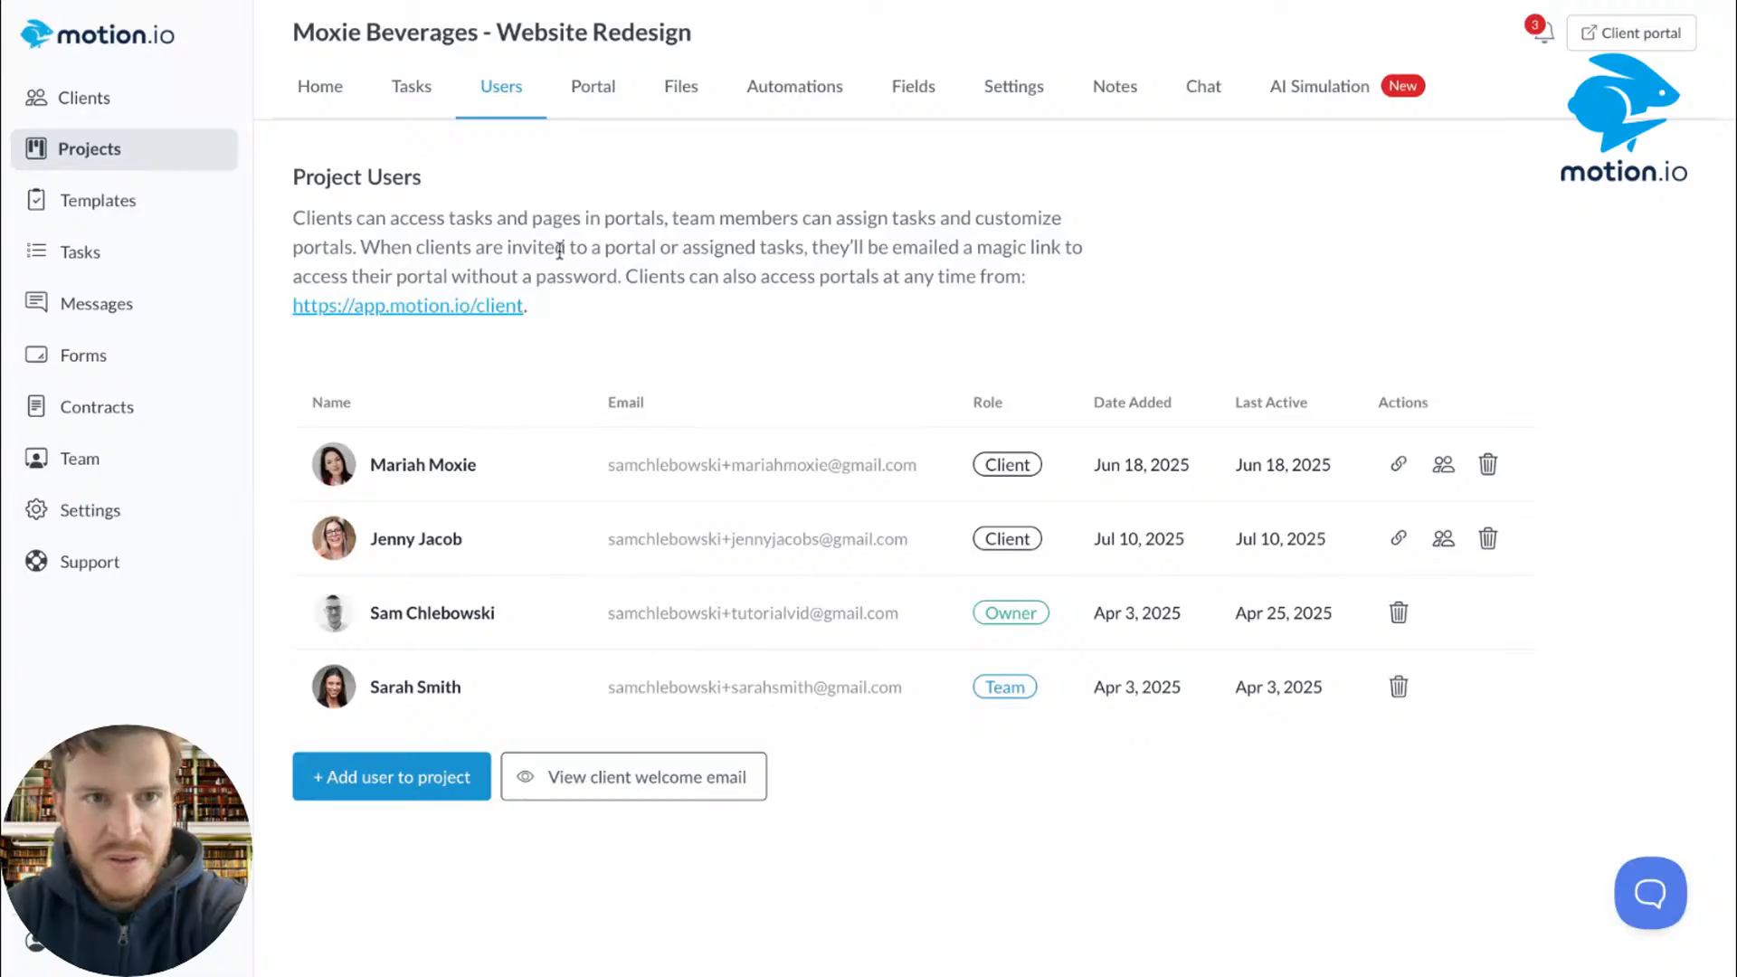
Step: Add the Moxie Beverages manager as a client user on the Larry's Laundry - Consulting project
click(153, 159)
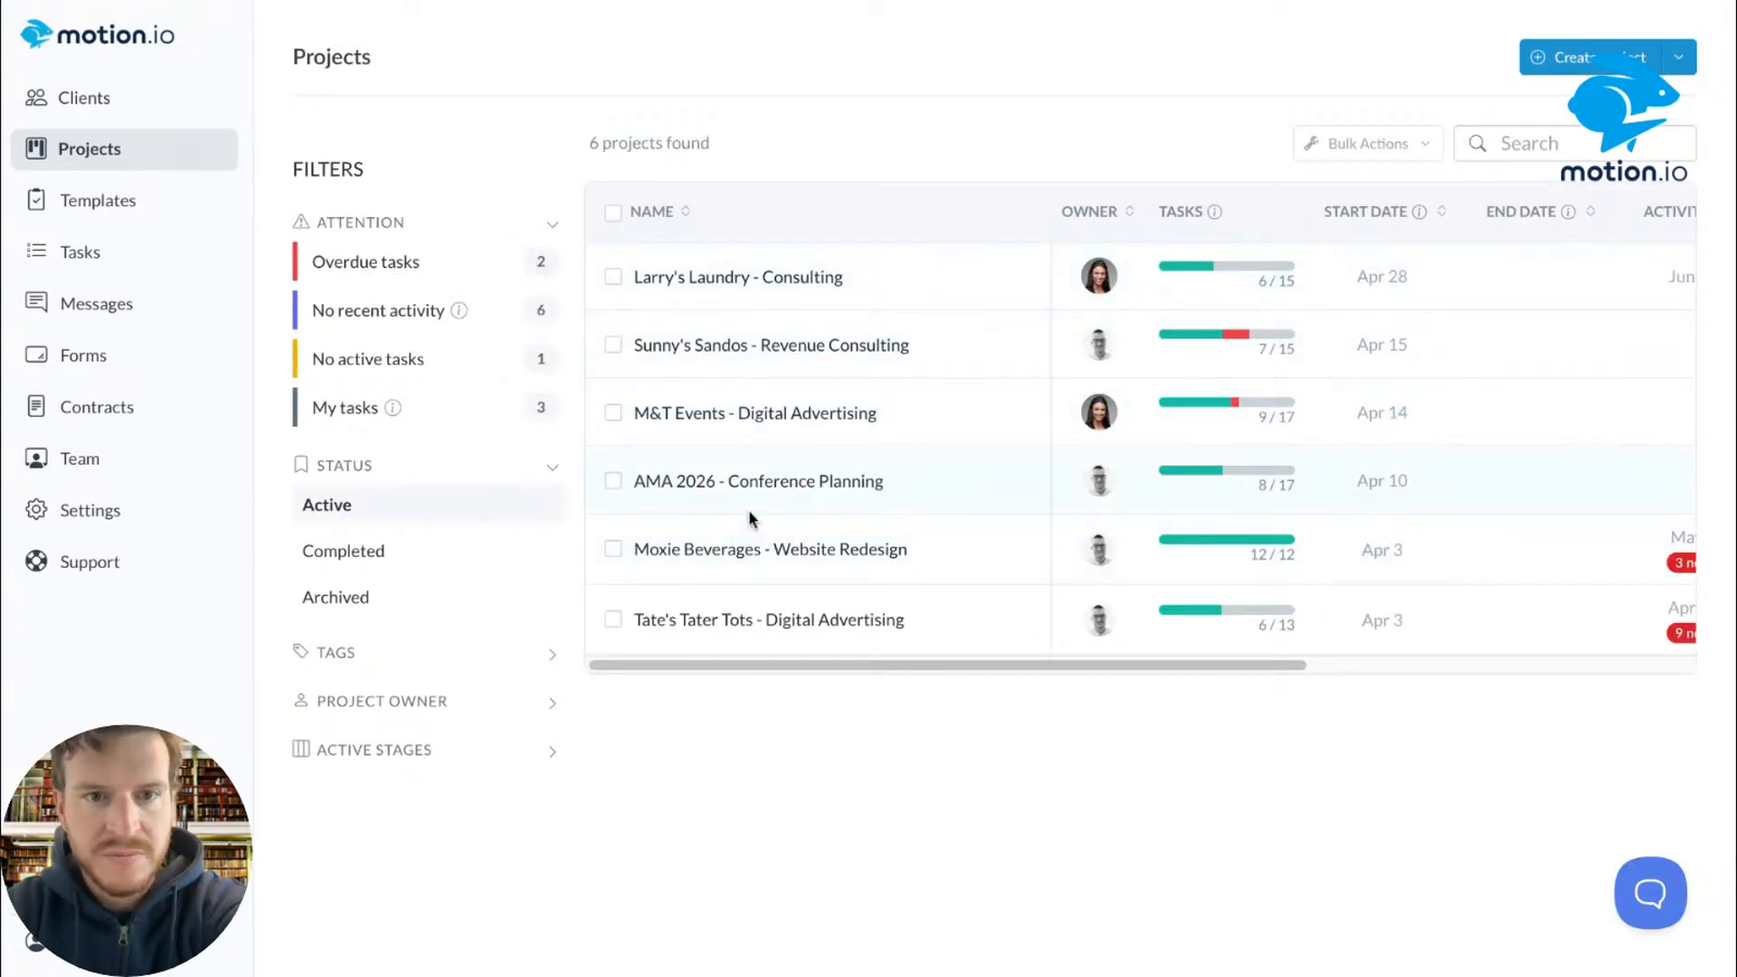
click(745, 278)
click(498, 93)
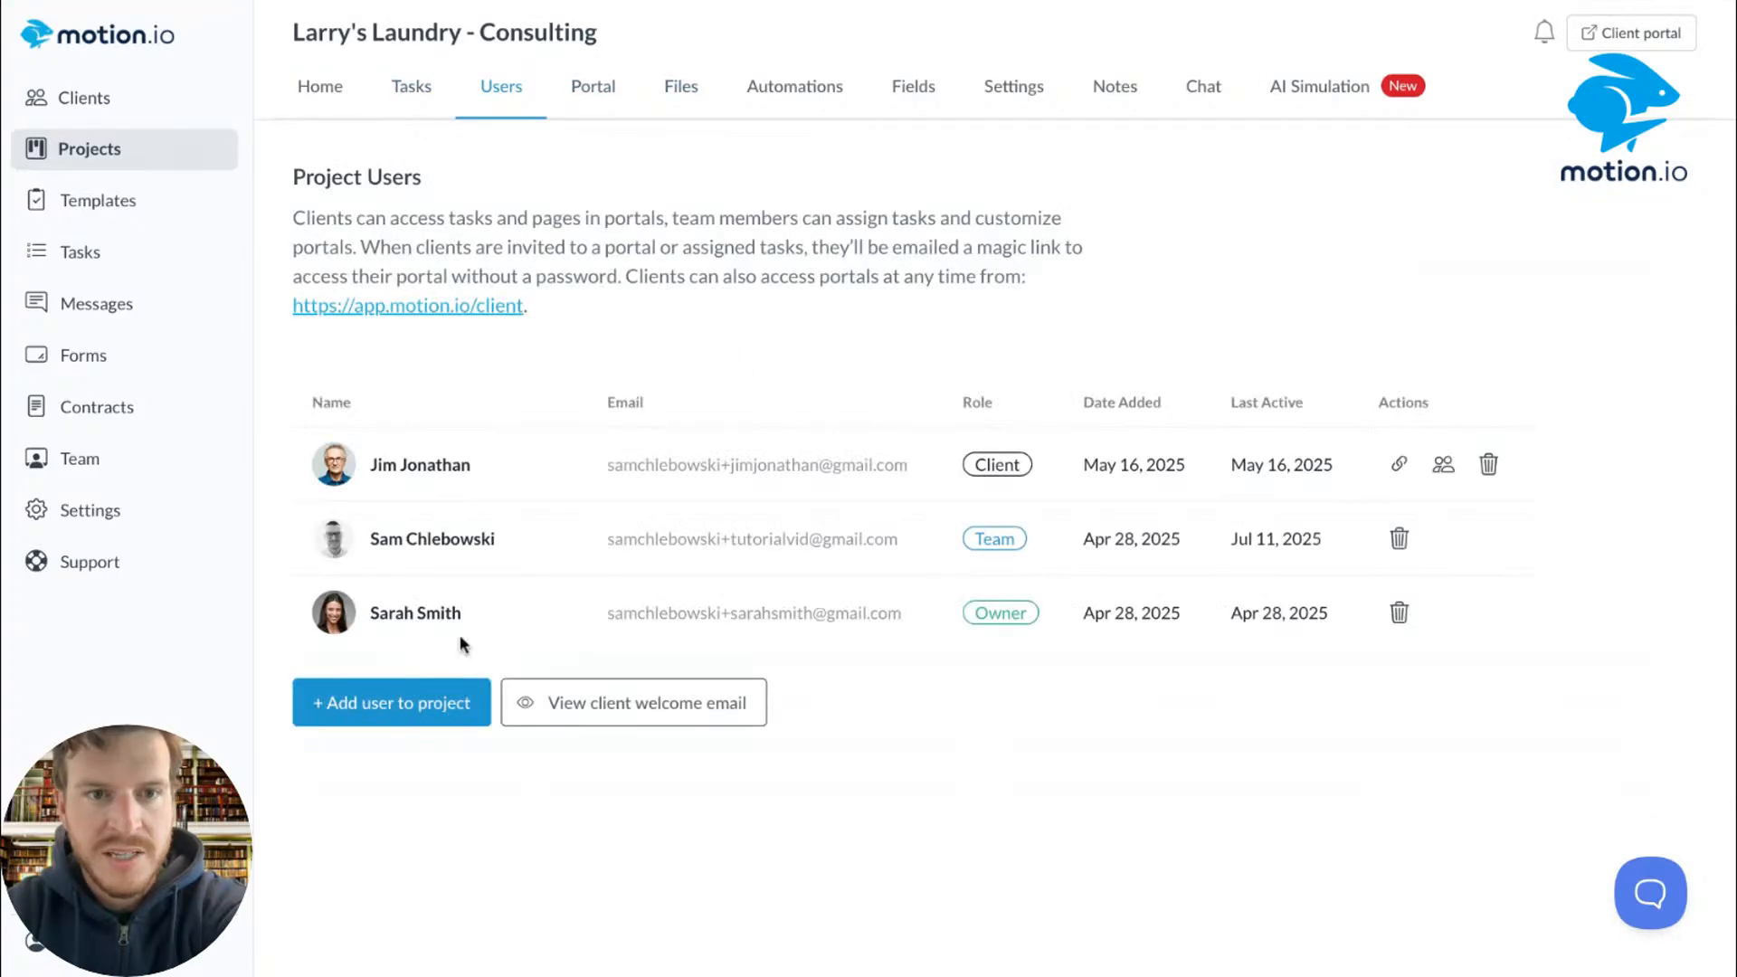
click(387, 708)
click(630, 631)
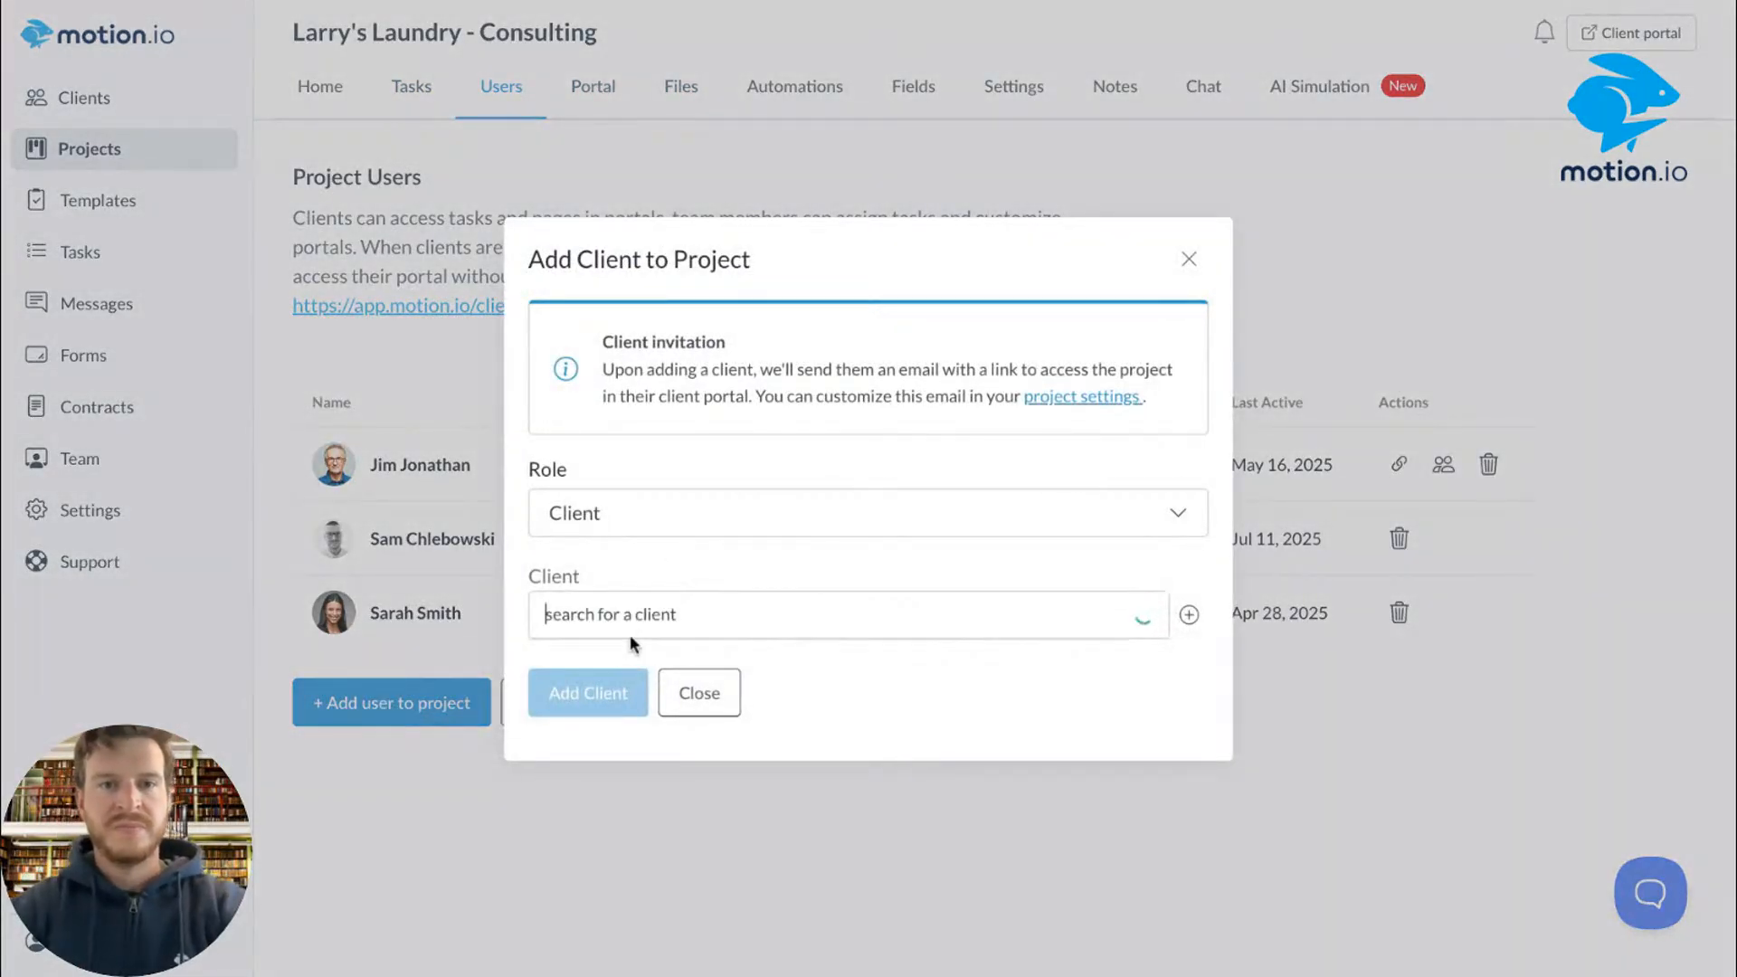
text(jenn)
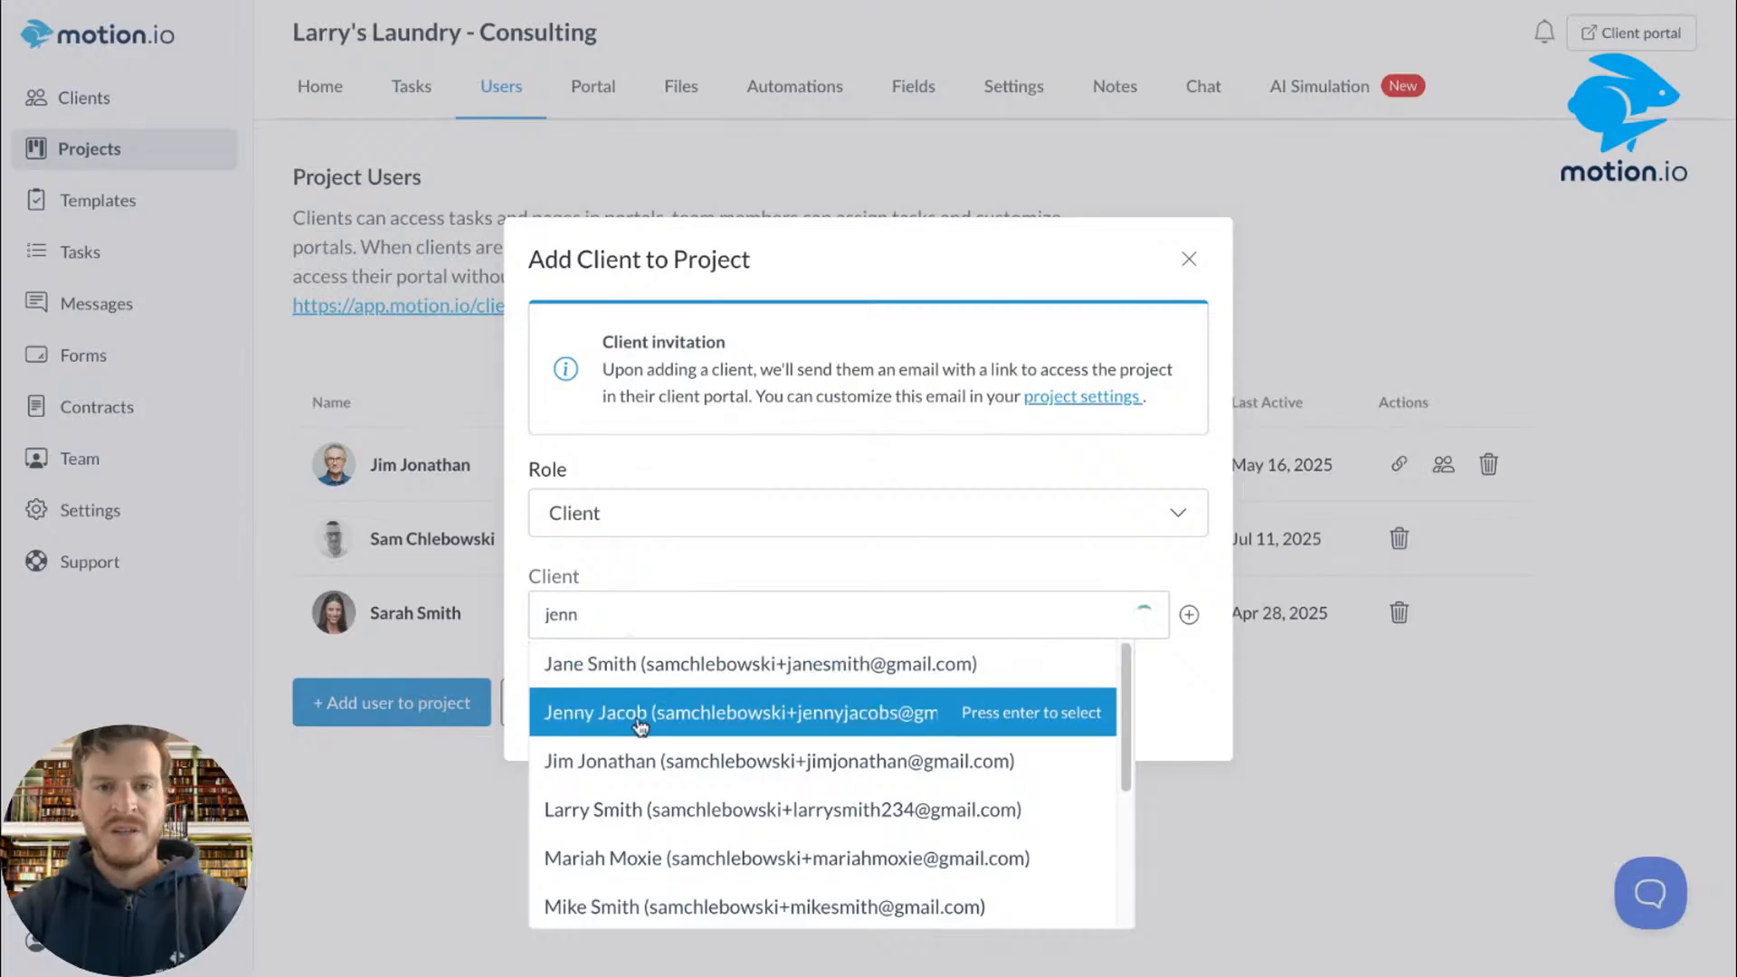
click(589, 713)
click(599, 697)
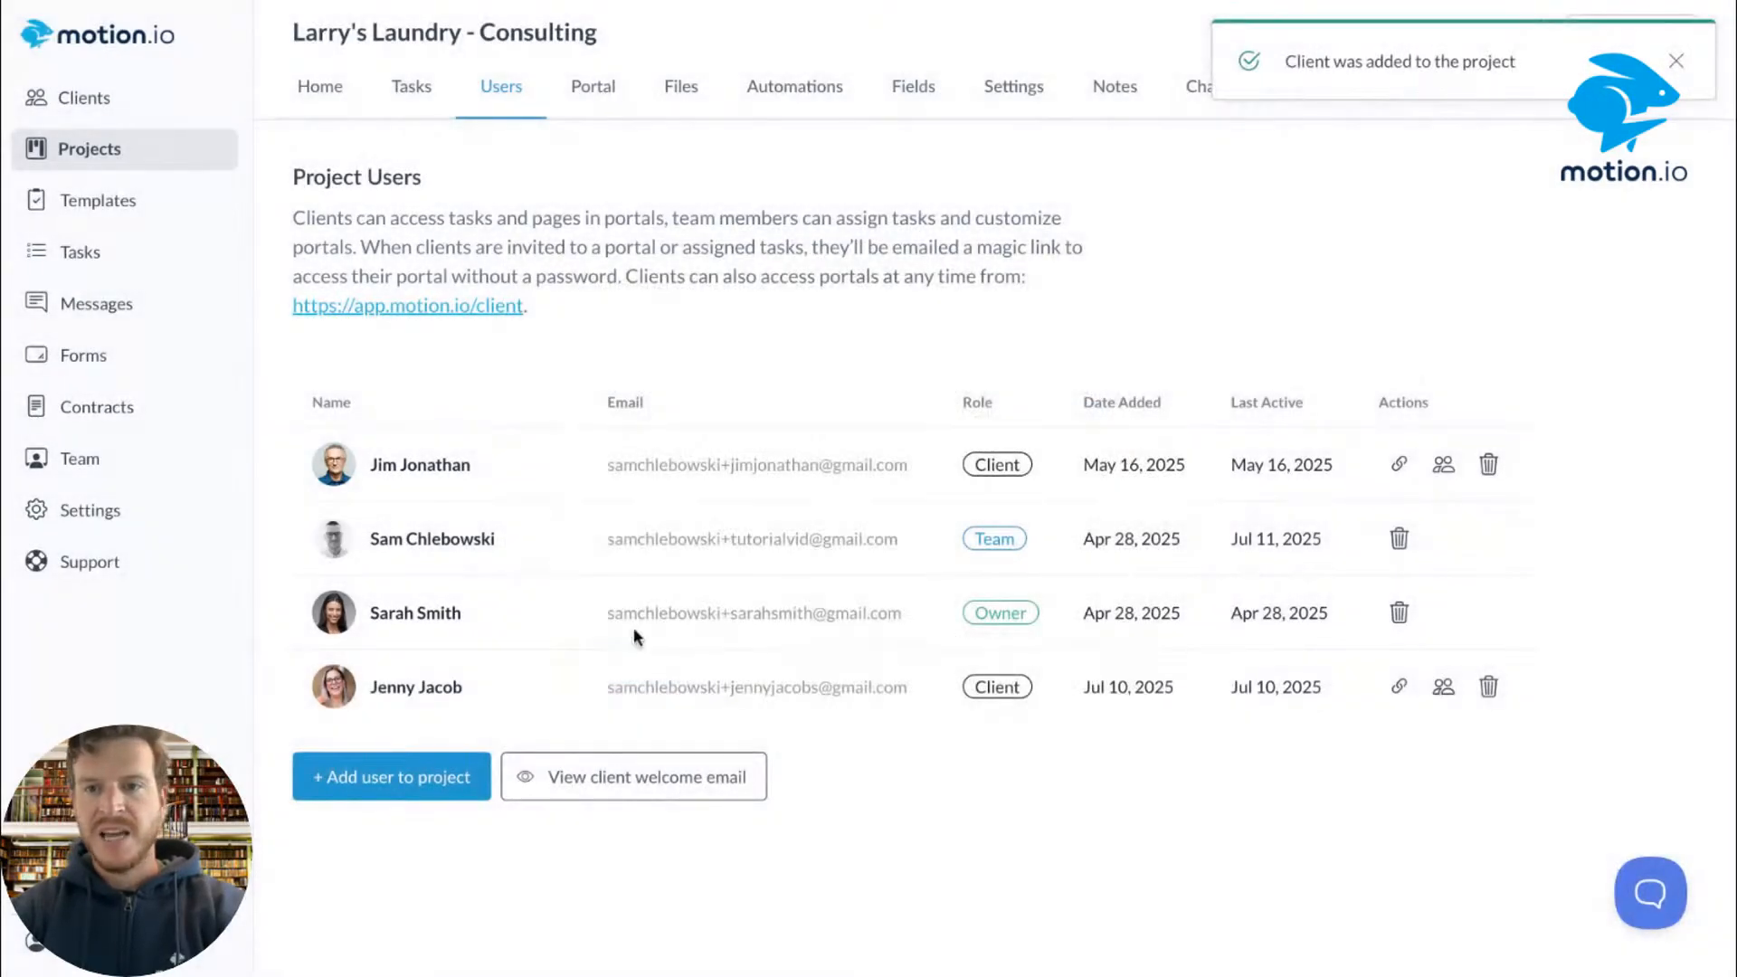
Step: Open the newly added client's portal through their access link and review the tasks and active projects on its Home page
click(1399, 689)
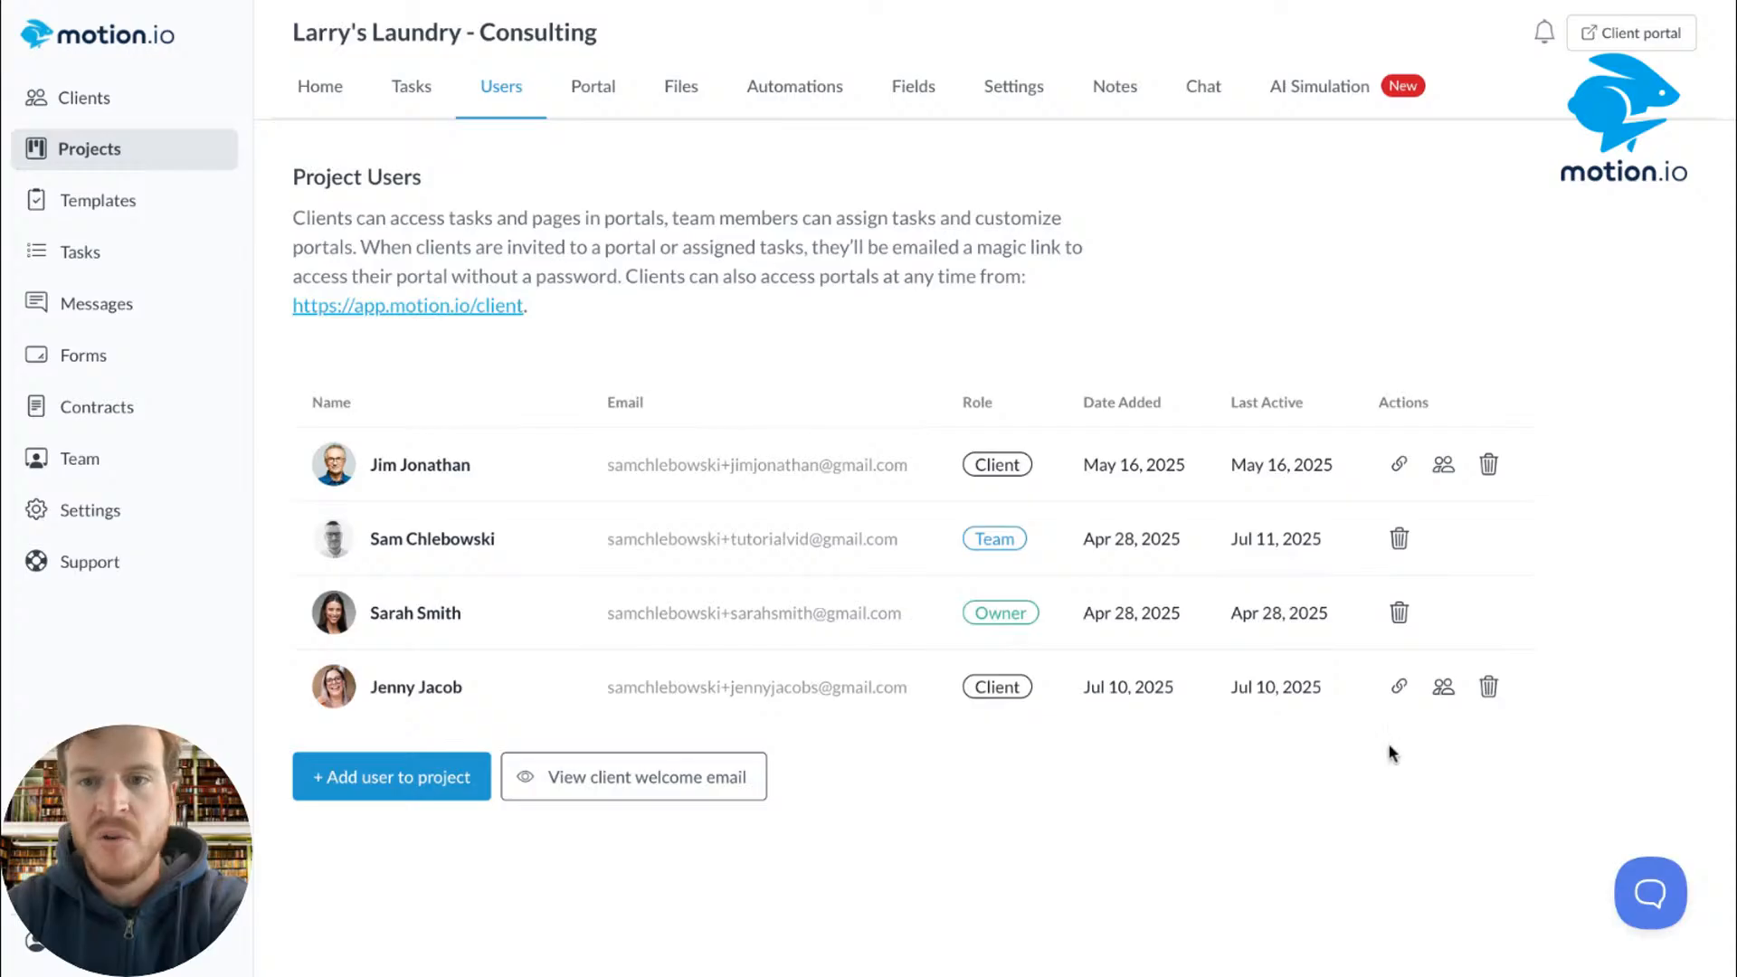
click(1400, 692)
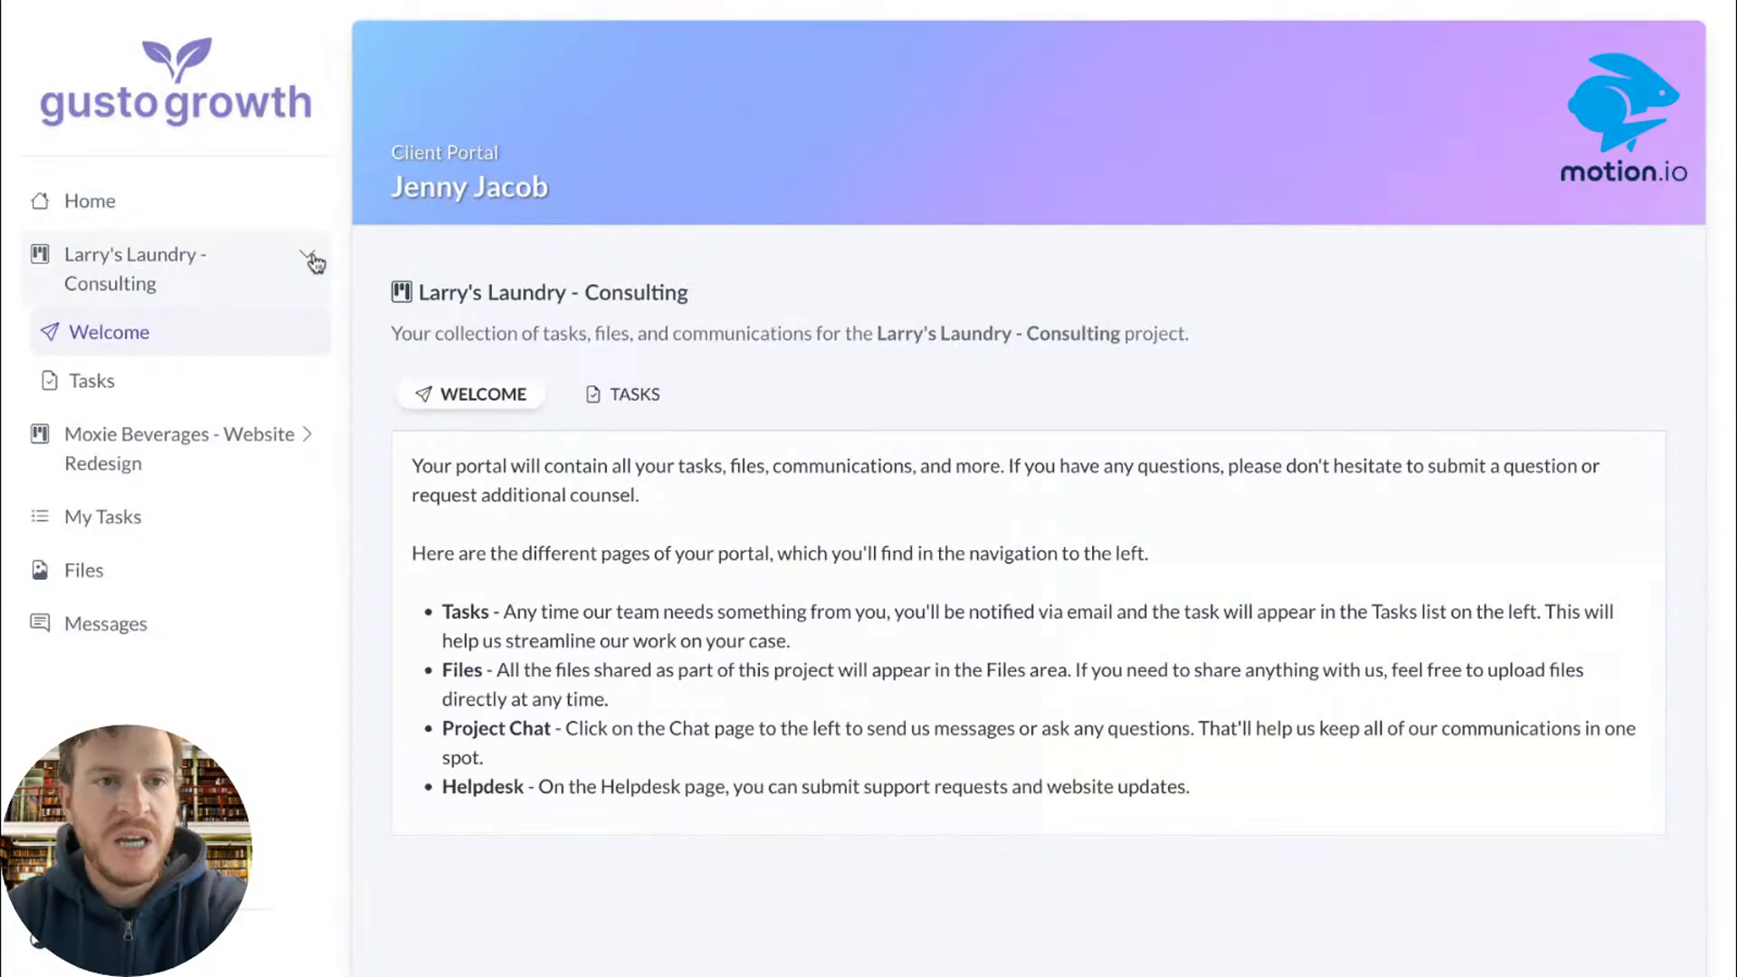
click(81, 213)
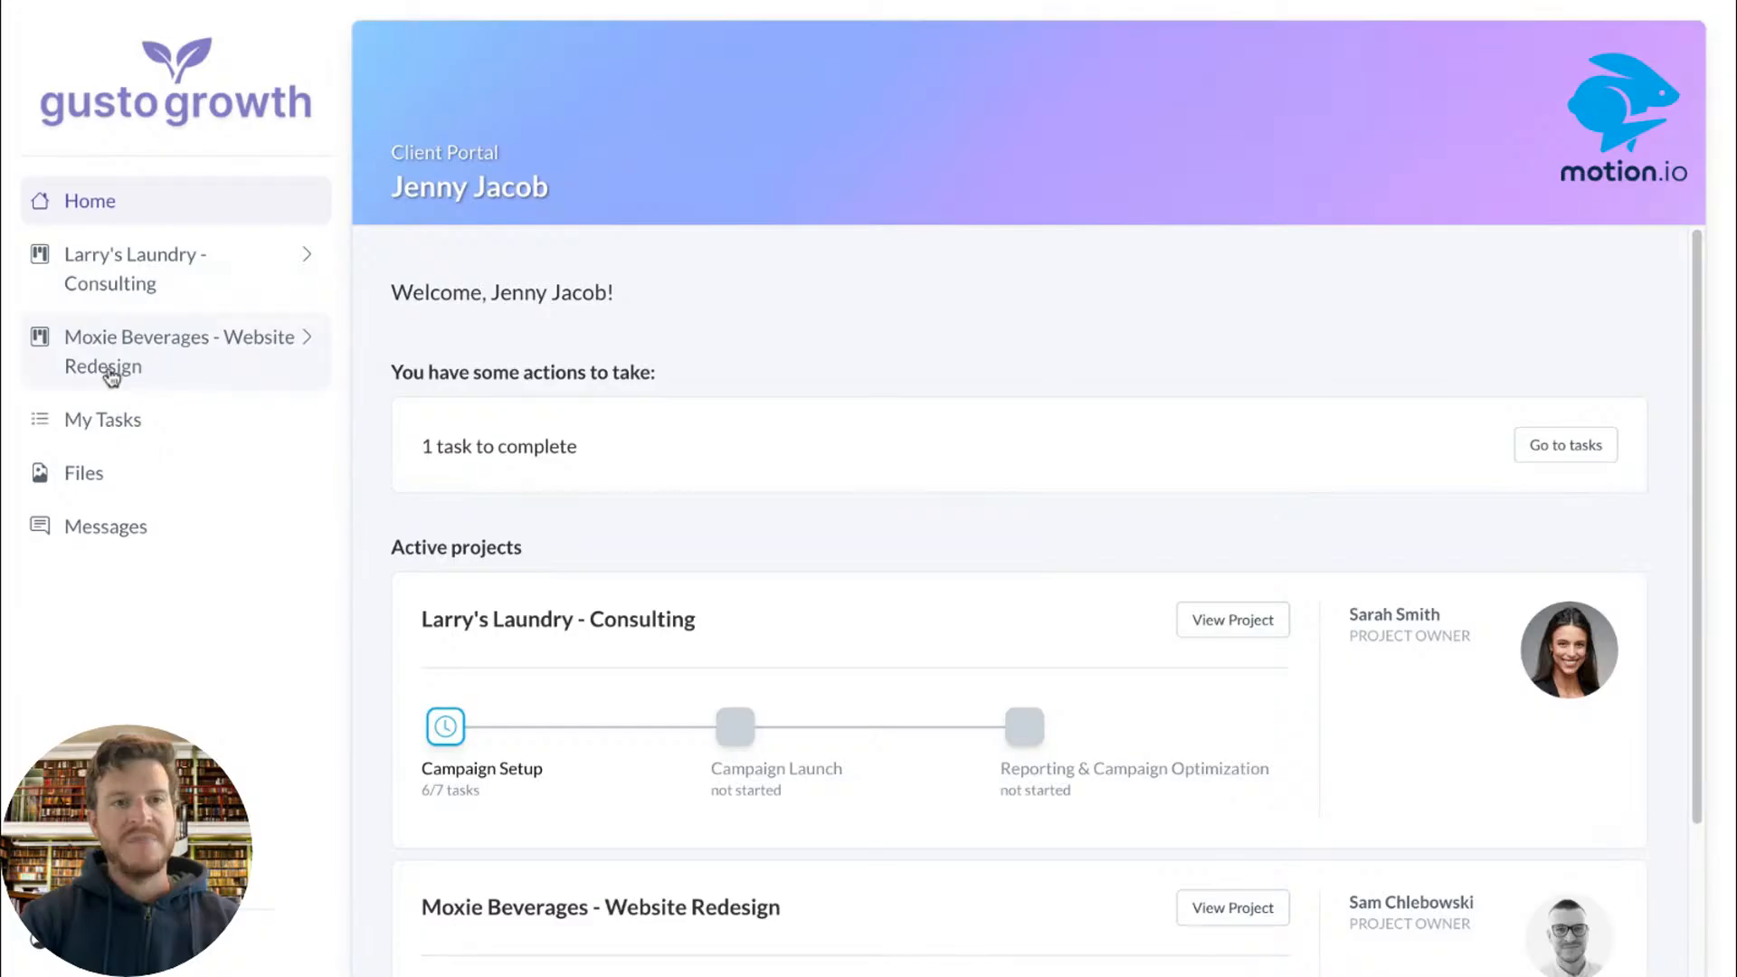
scroll(778, 339, down, 2)
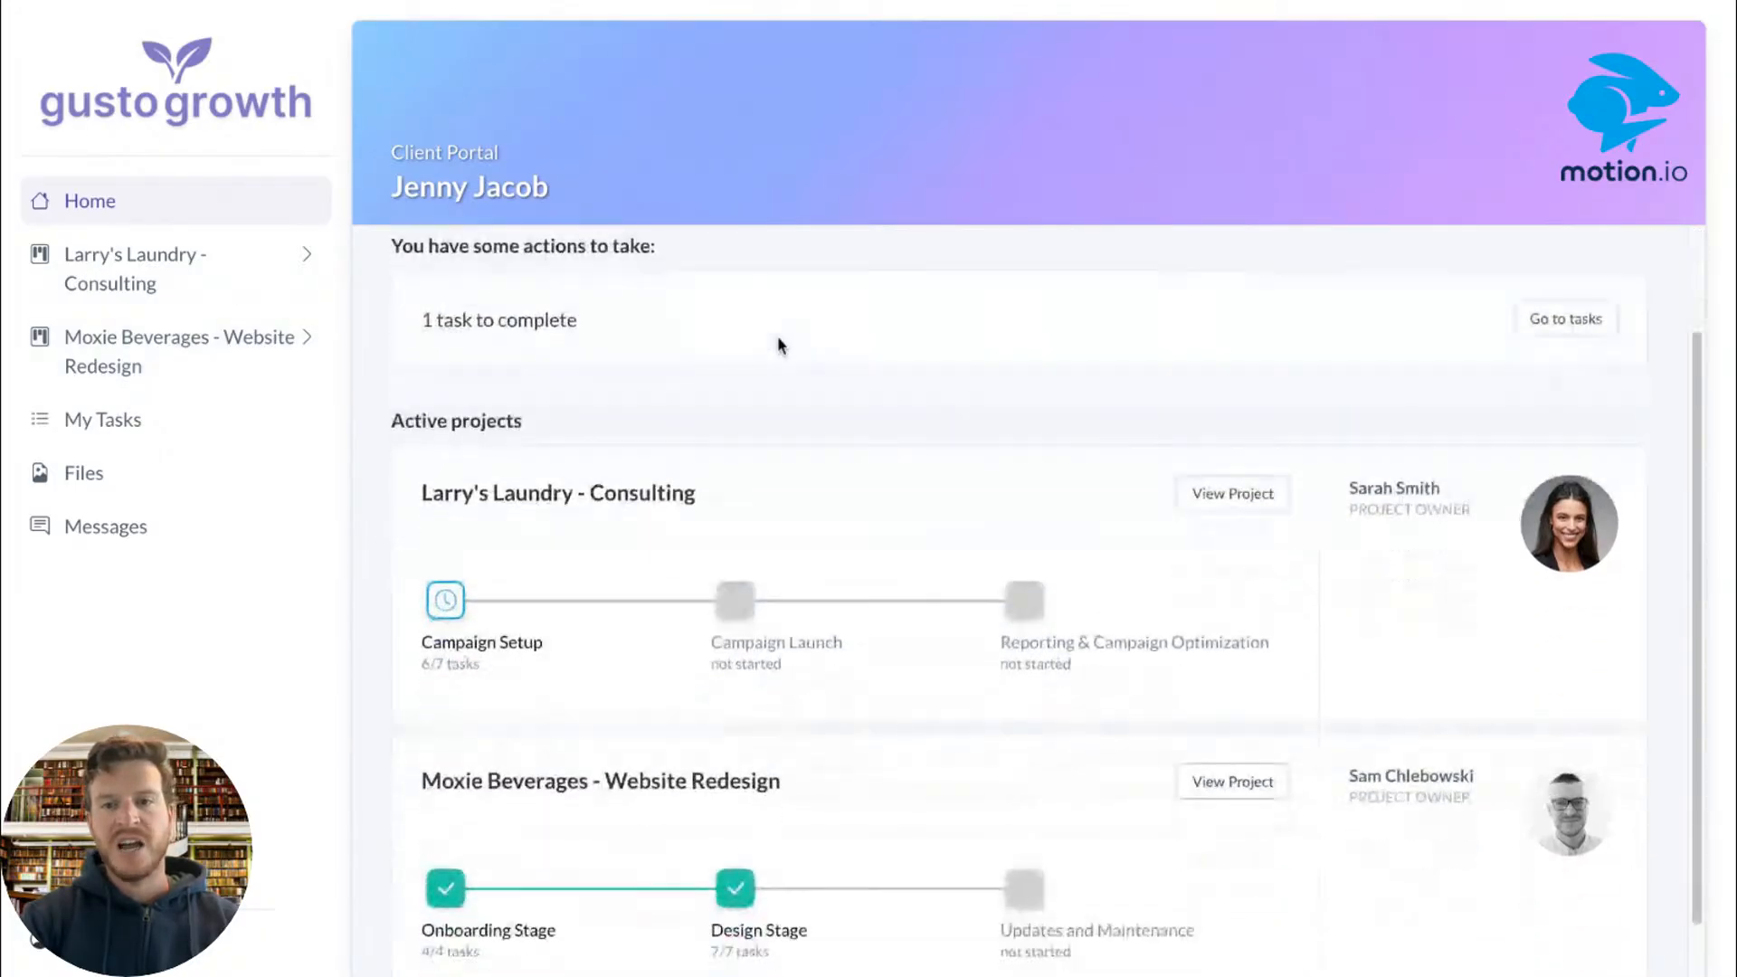
scroll(779, 342, down, 1)
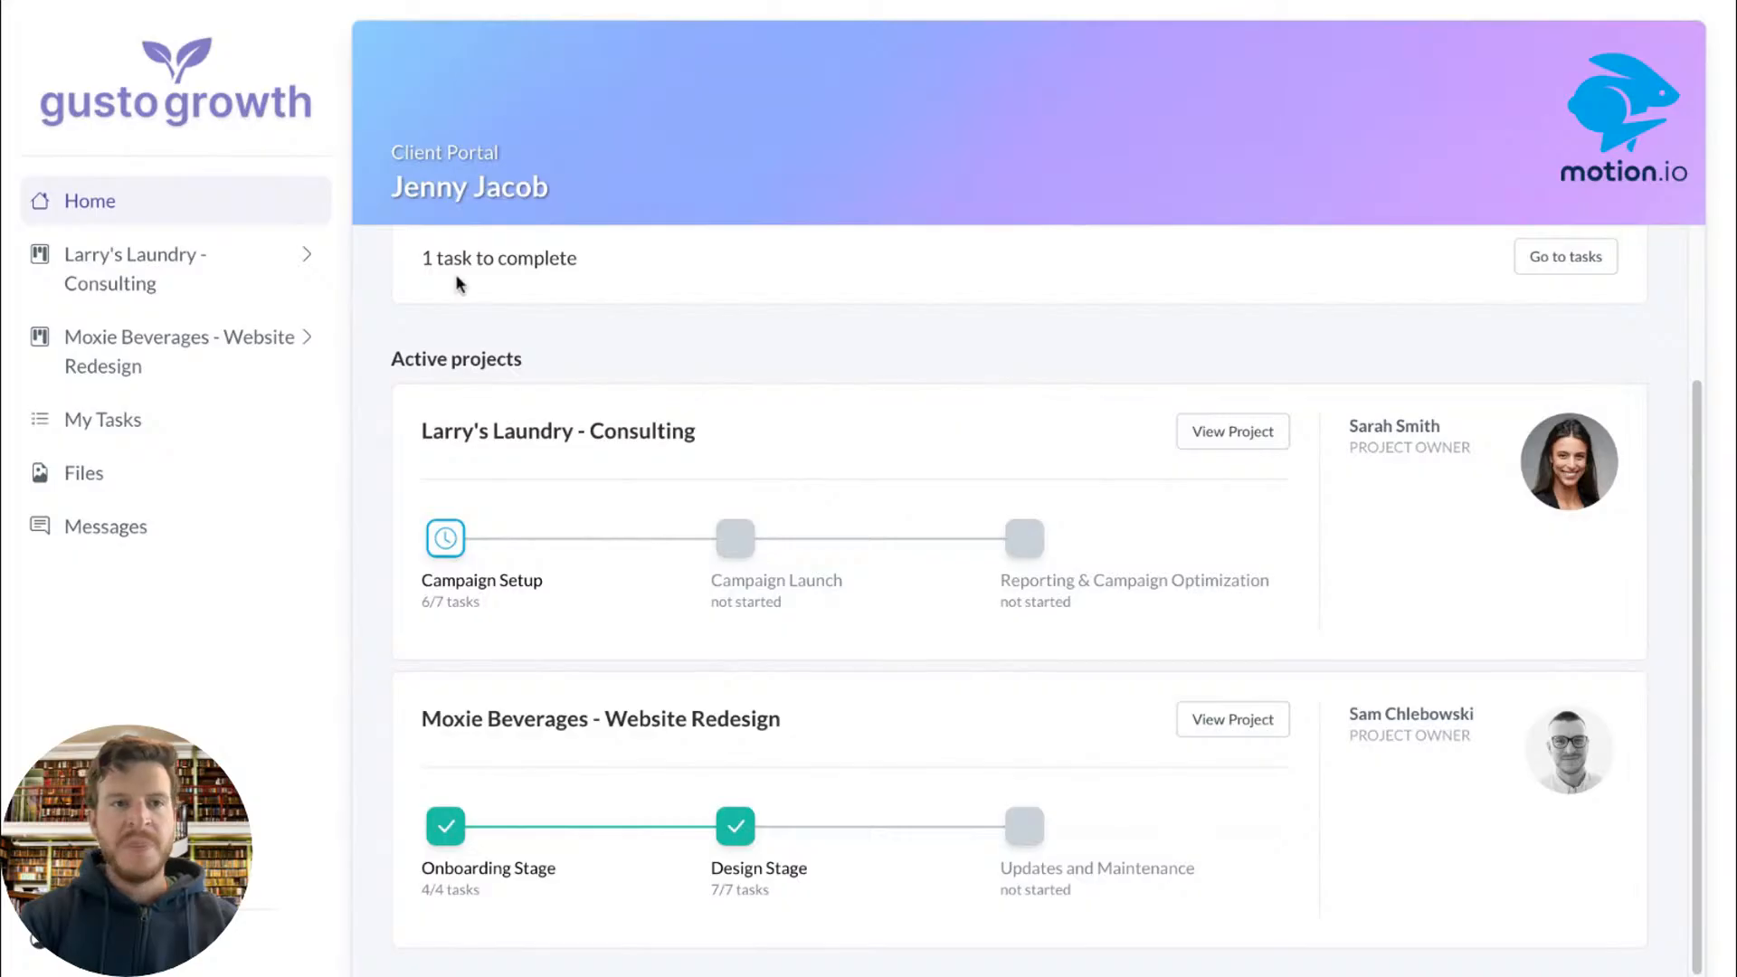
Step: Open the Welcome and Tasks pages of the Larry's Laundry - Consulting project in the client portal
click(304, 265)
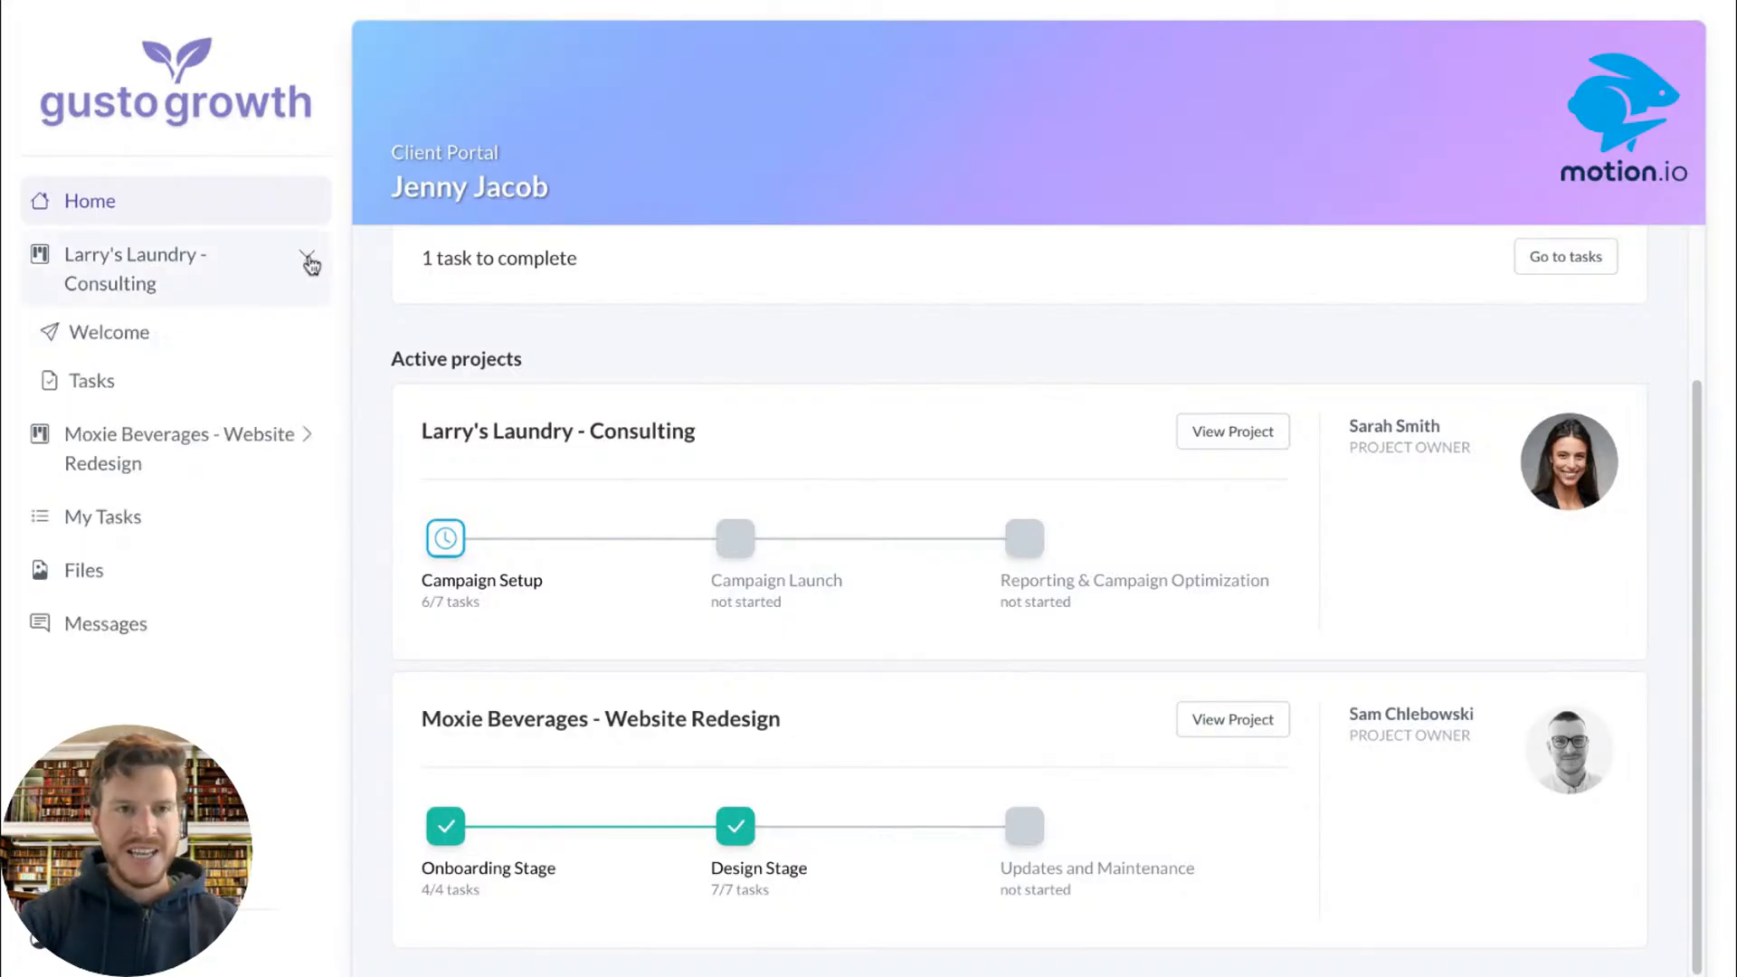
click(150, 341)
click(126, 387)
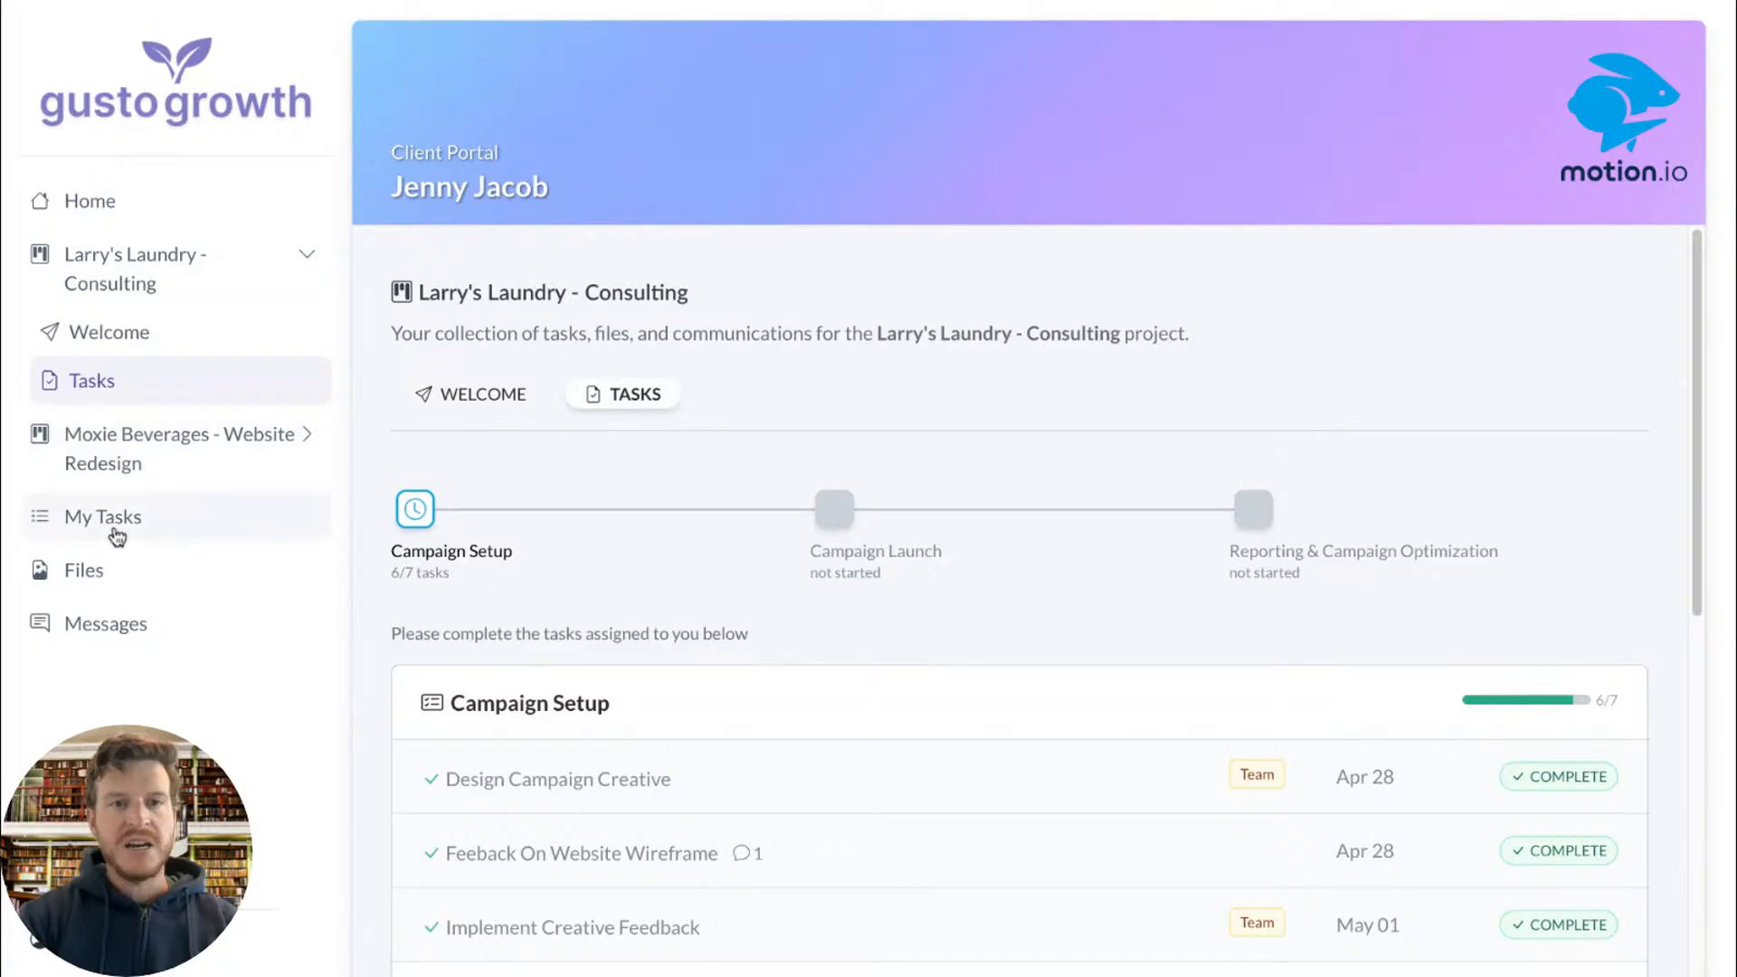
Step: Look through the Tasks, Service Requests, Portal Guide and Reporting pages of the Moxie Beverages - Website Redesign project
click(304, 435)
click(95, 513)
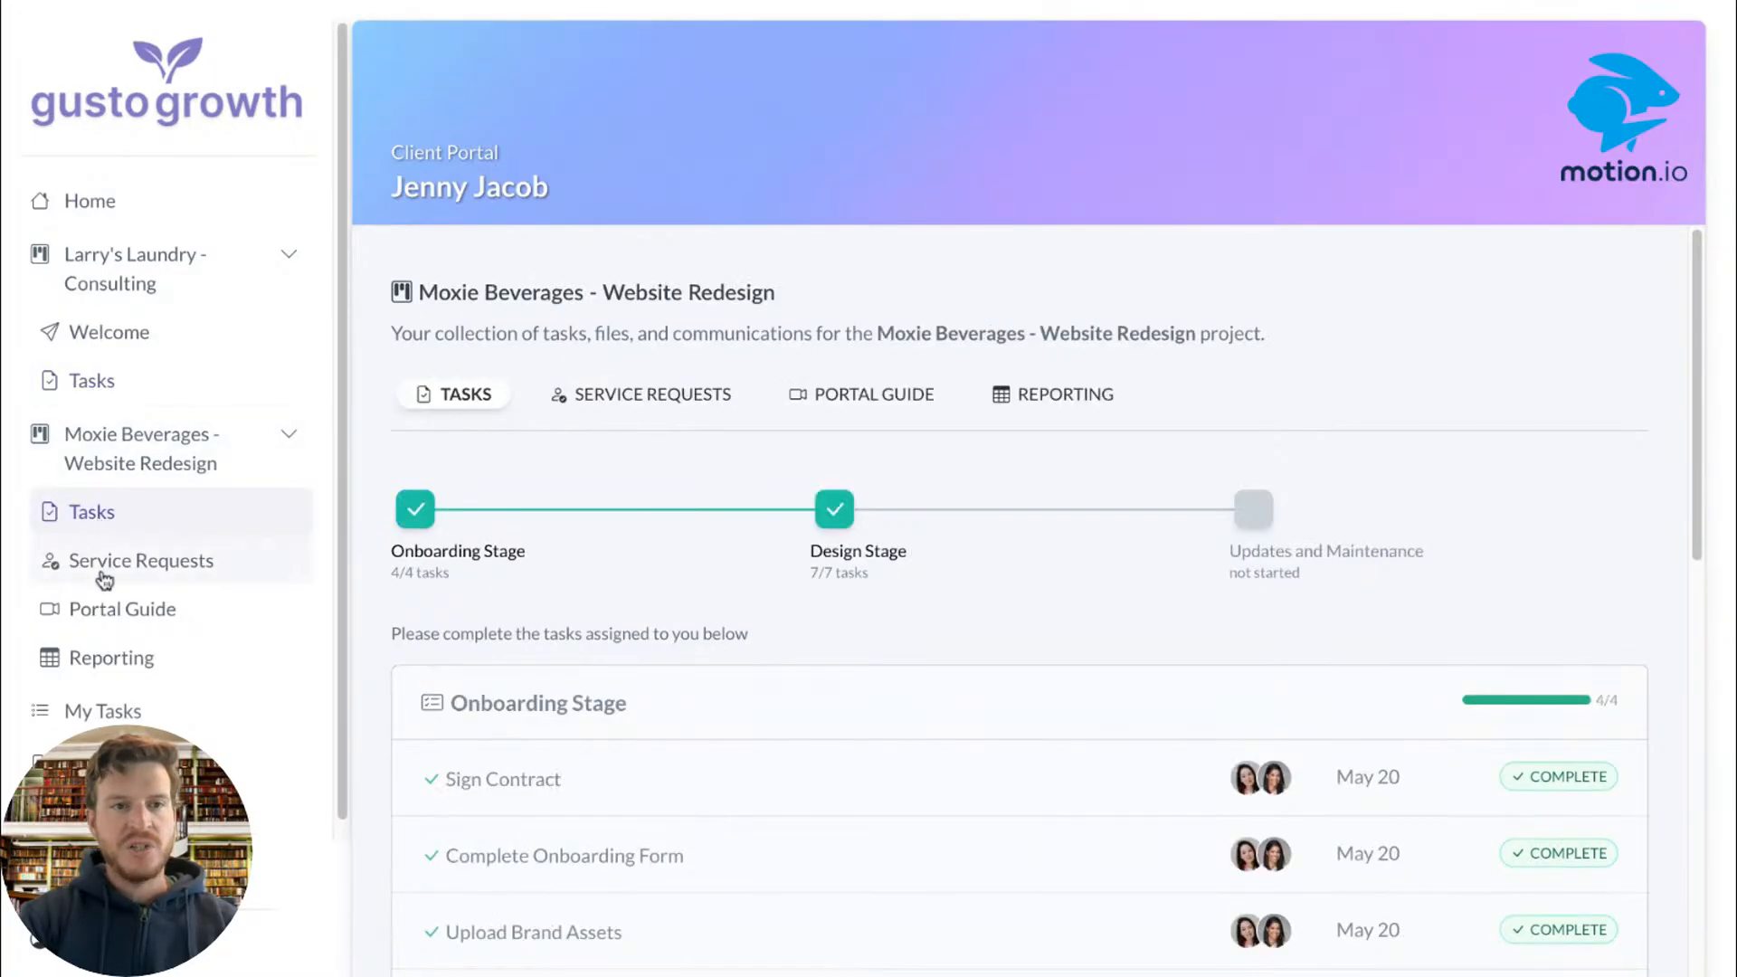
click(103, 568)
click(105, 615)
scroll(495, 430, down, 2)
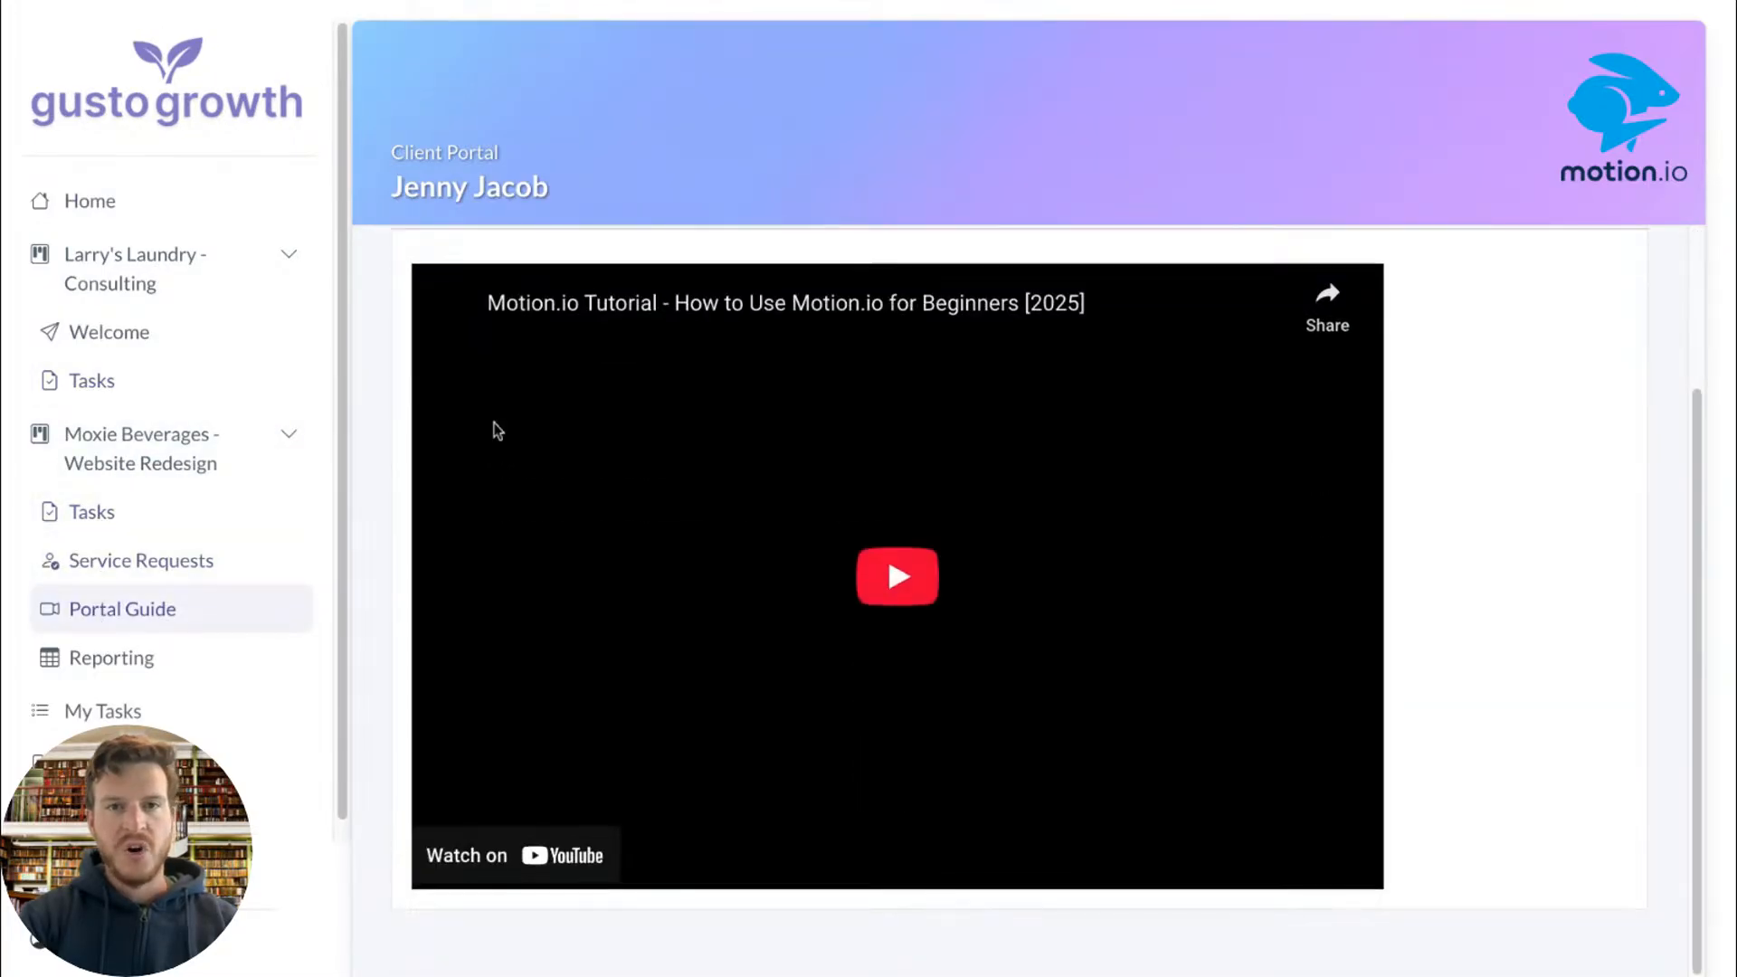
scroll(495, 431, up, 2)
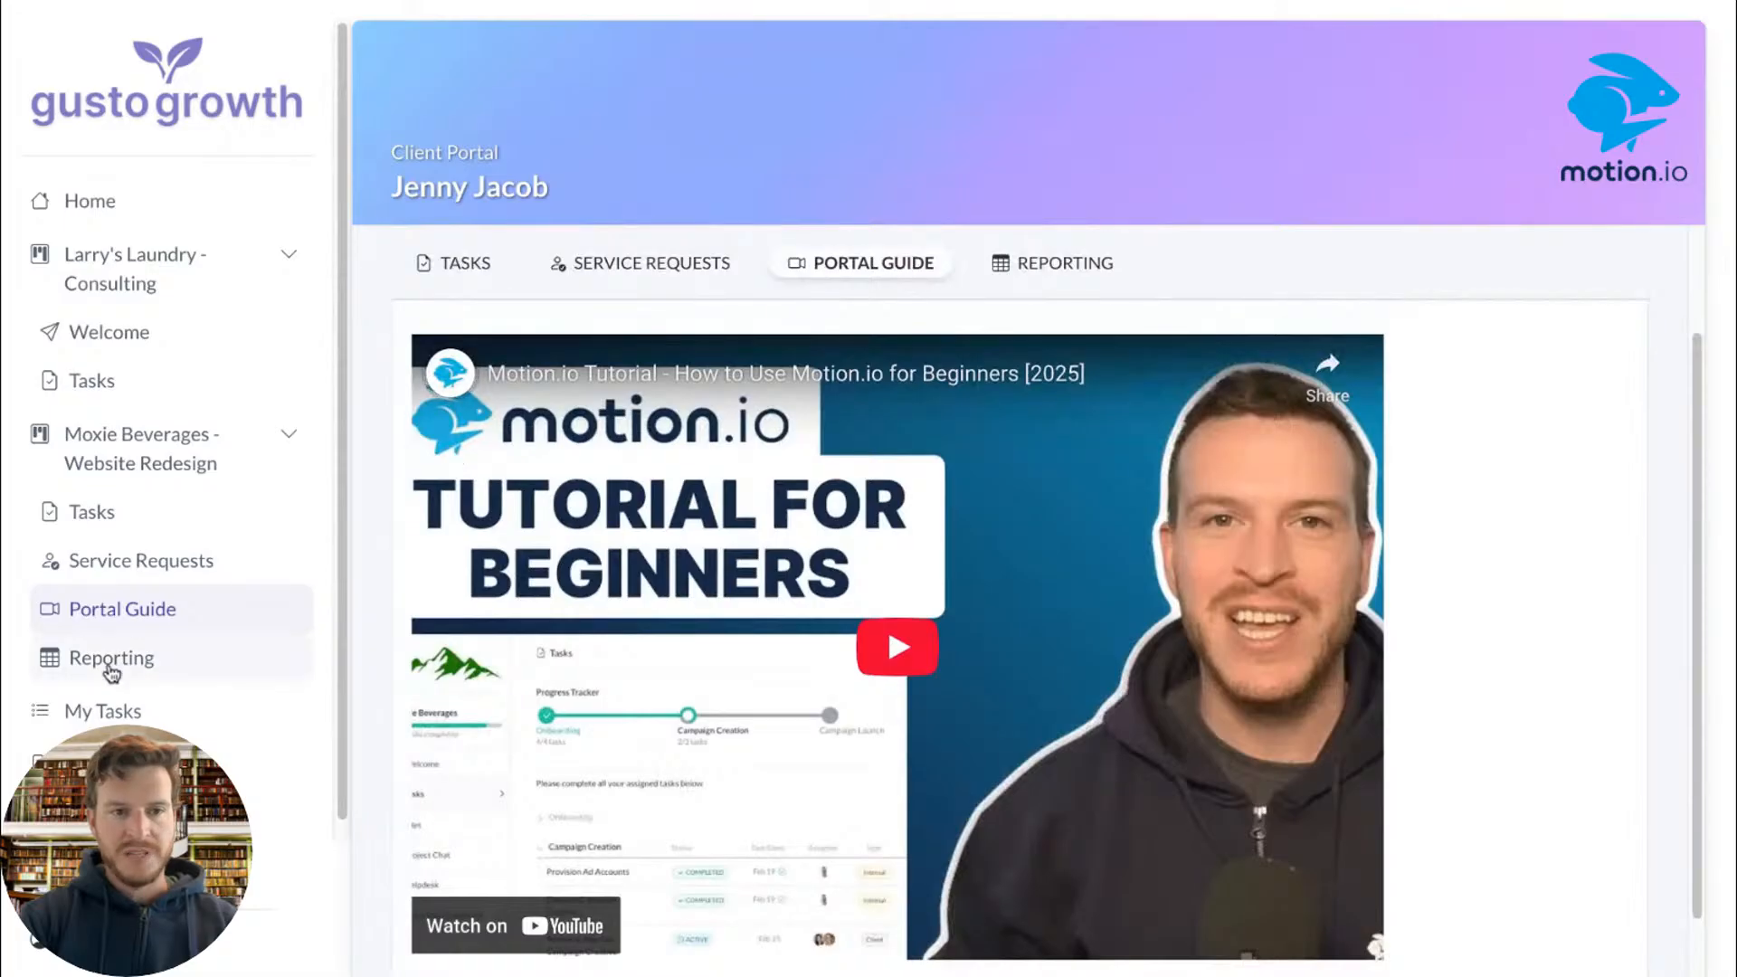
click(111, 660)
click(141, 615)
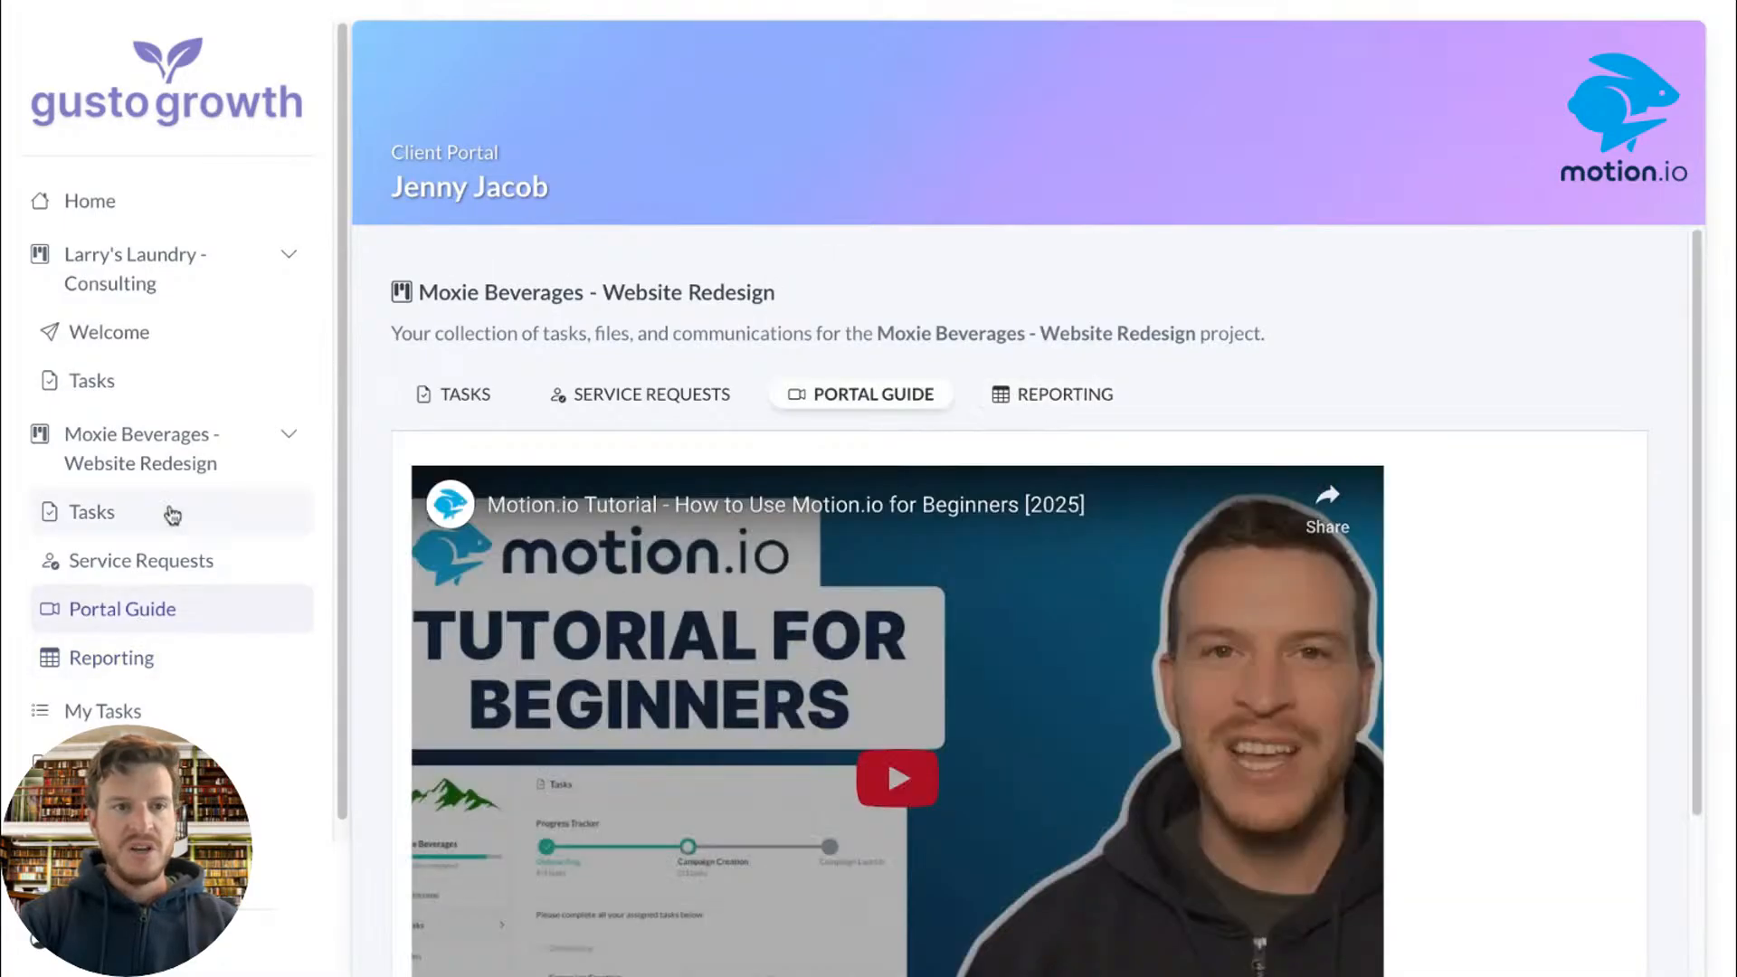
Step: Collapse the page lists of both projects and open the client's My Tasks page
click(299, 447)
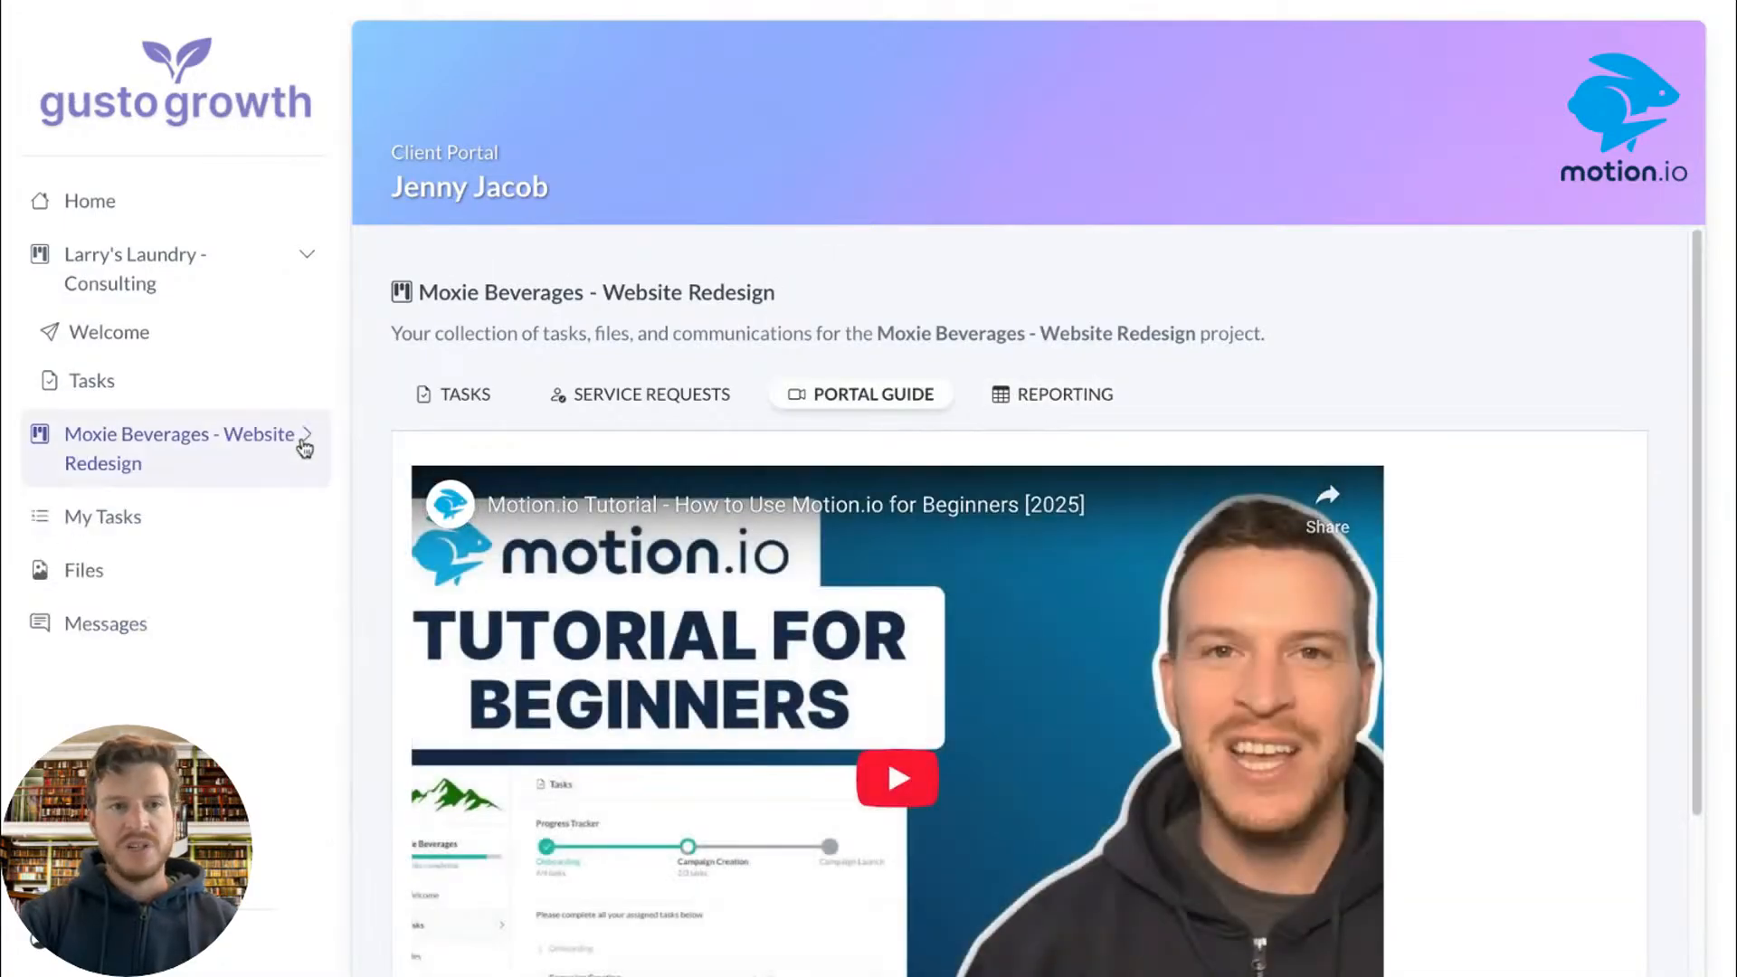
click(312, 286)
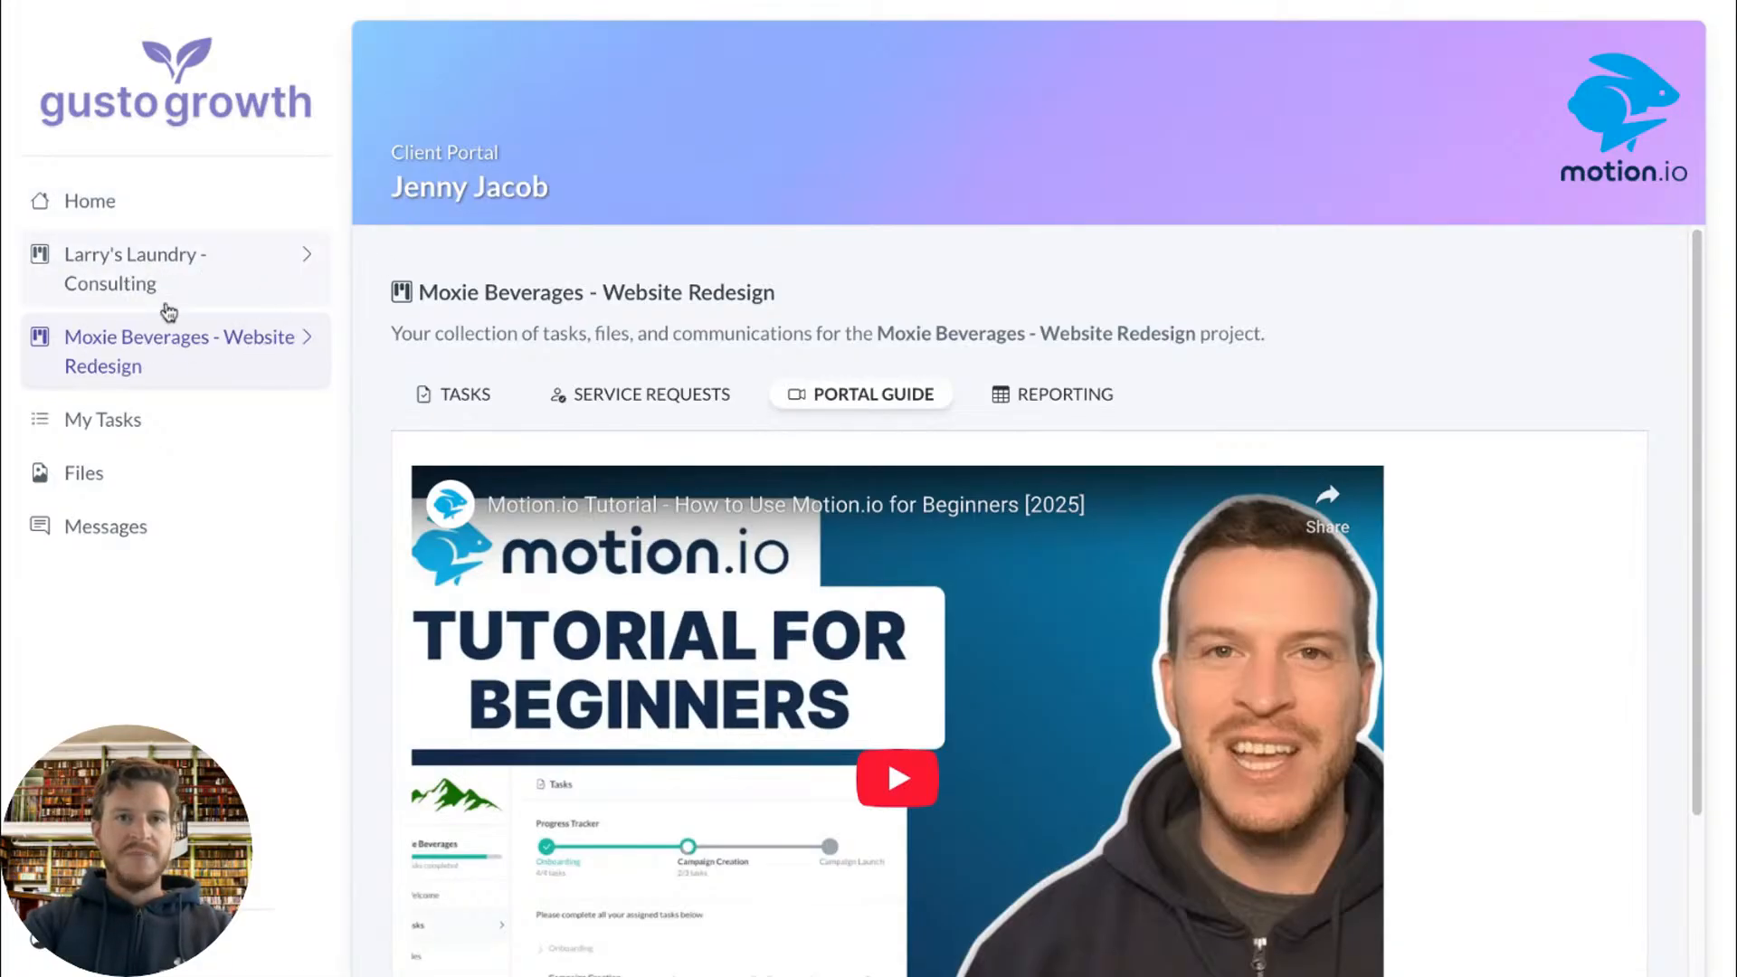
click(116, 427)
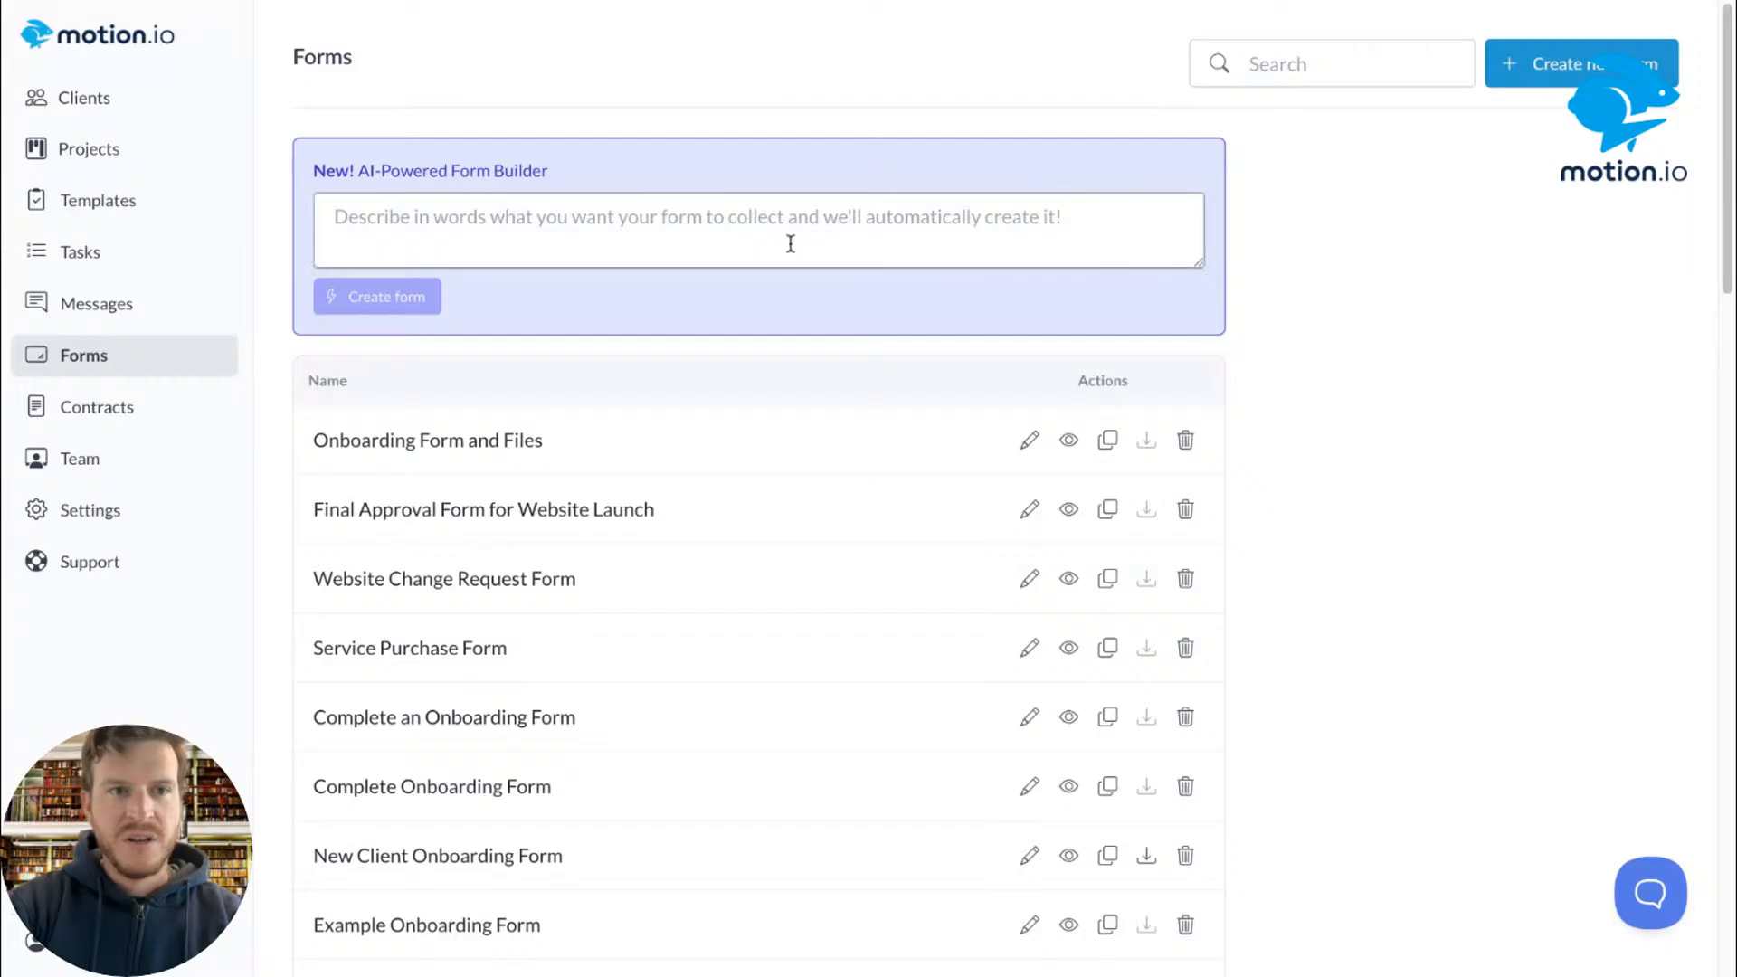
Step: Delete the template named test from your project templates
click(80, 151)
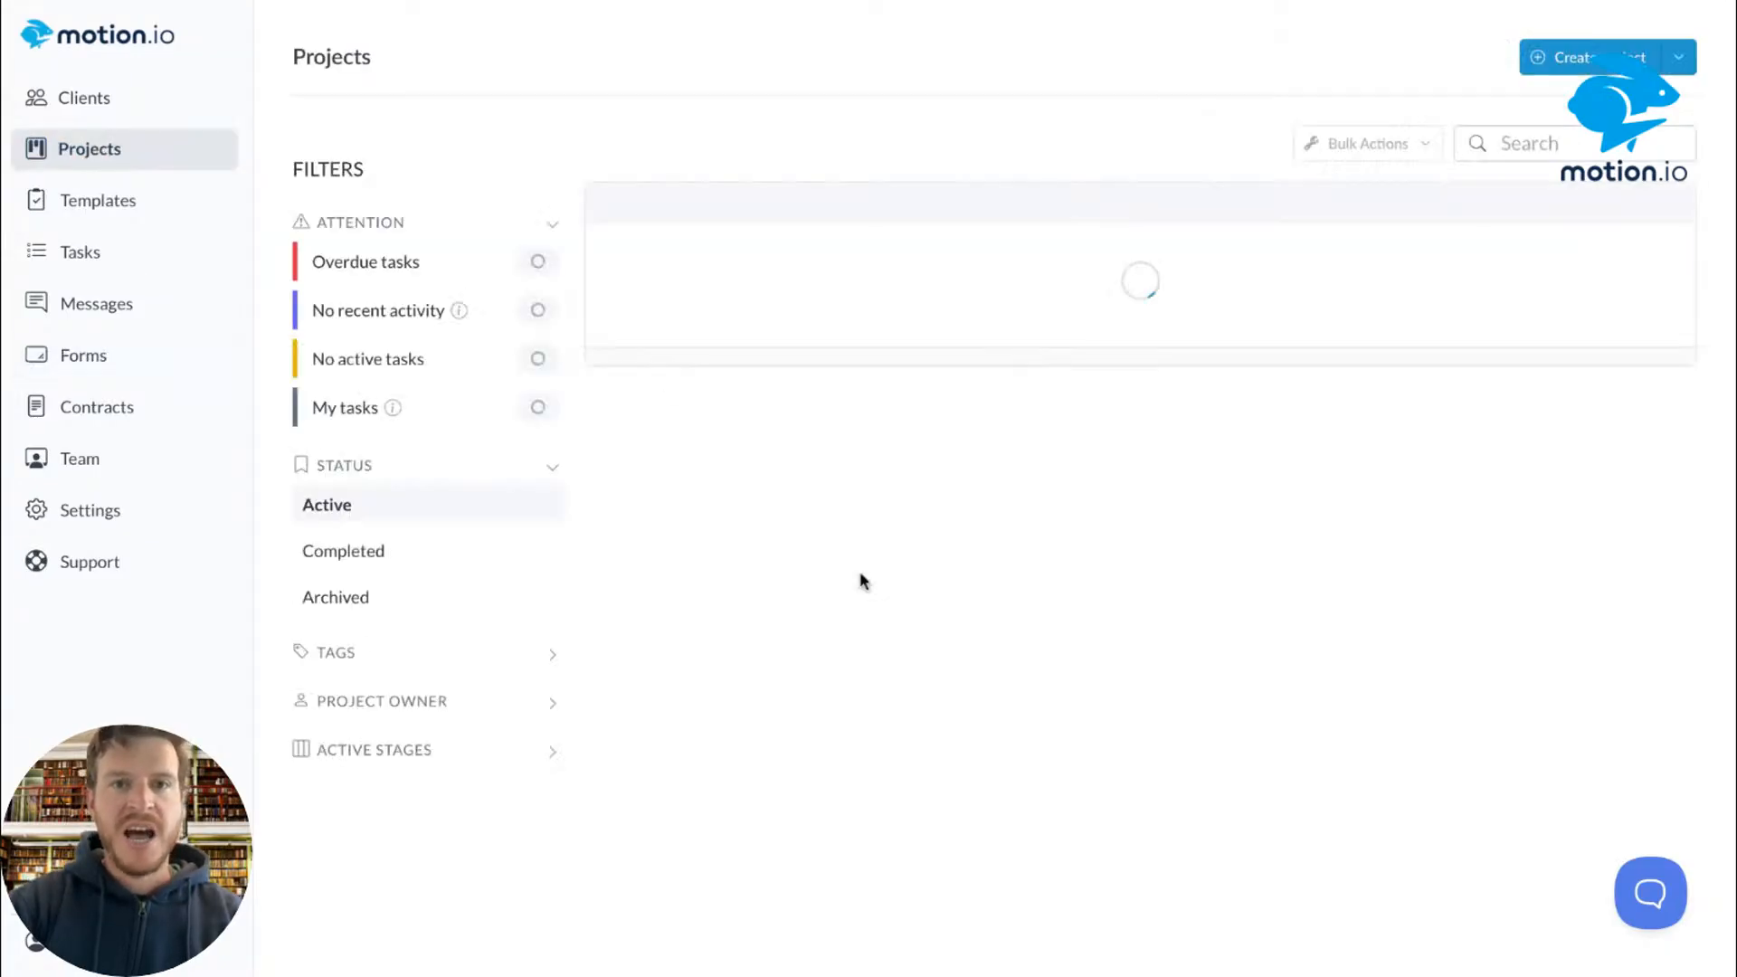
click(86, 200)
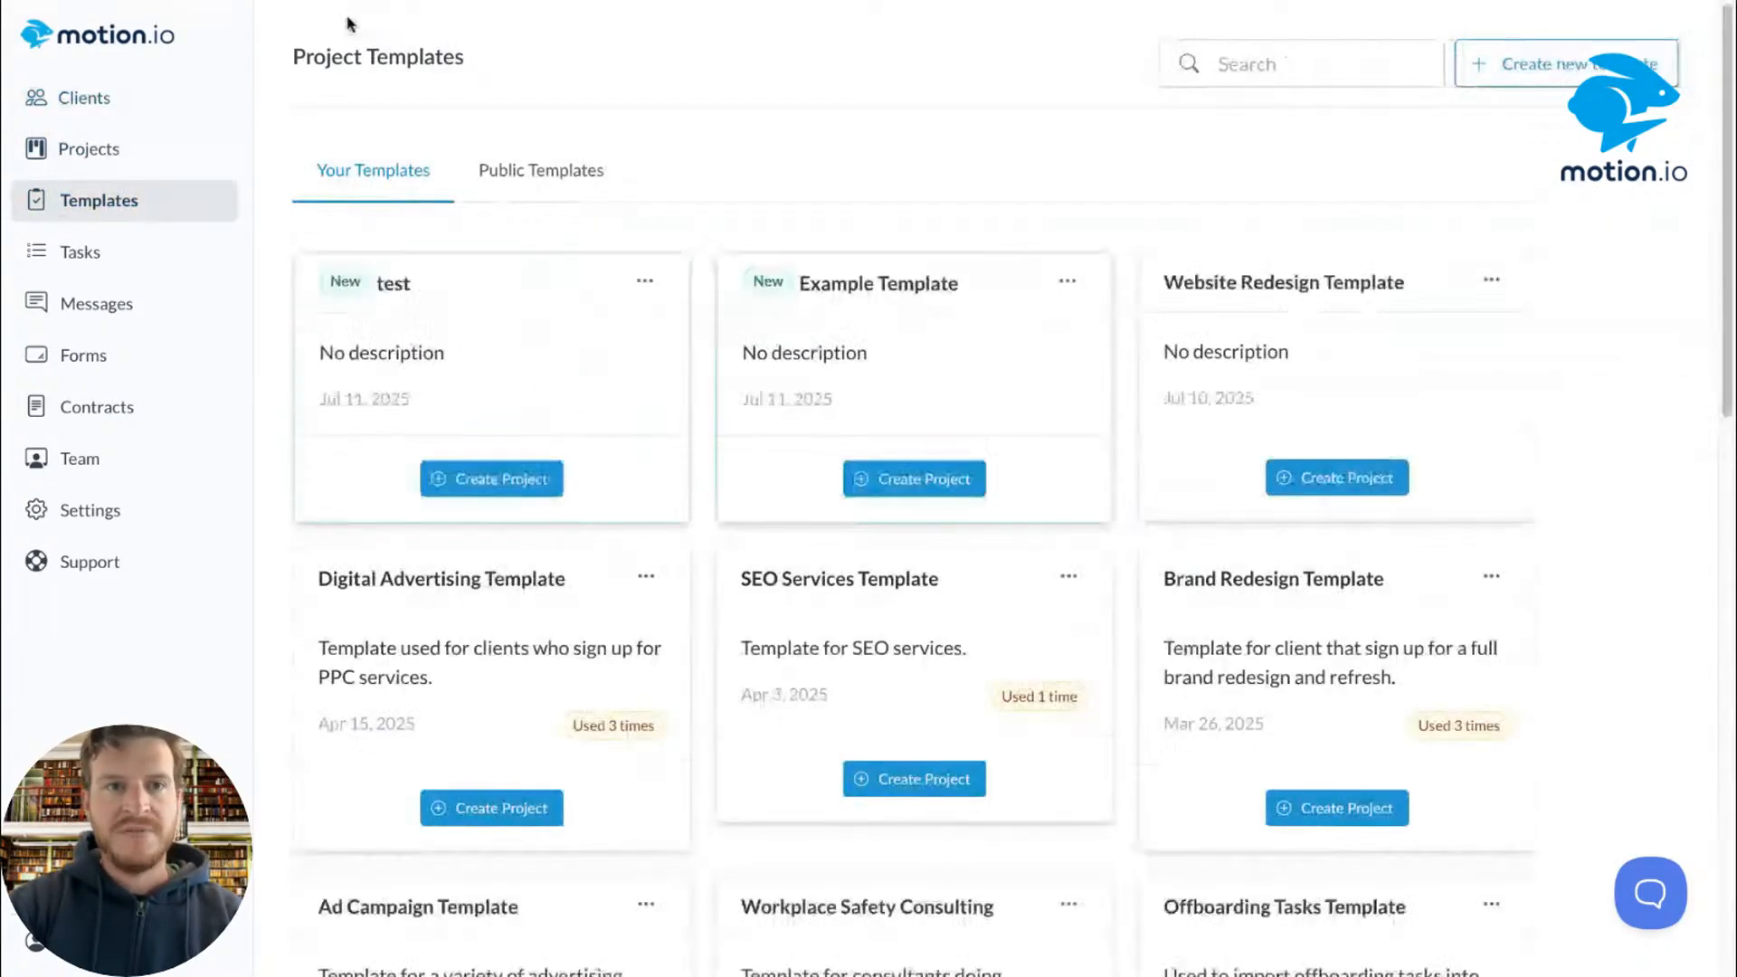
click(645, 284)
click(704, 428)
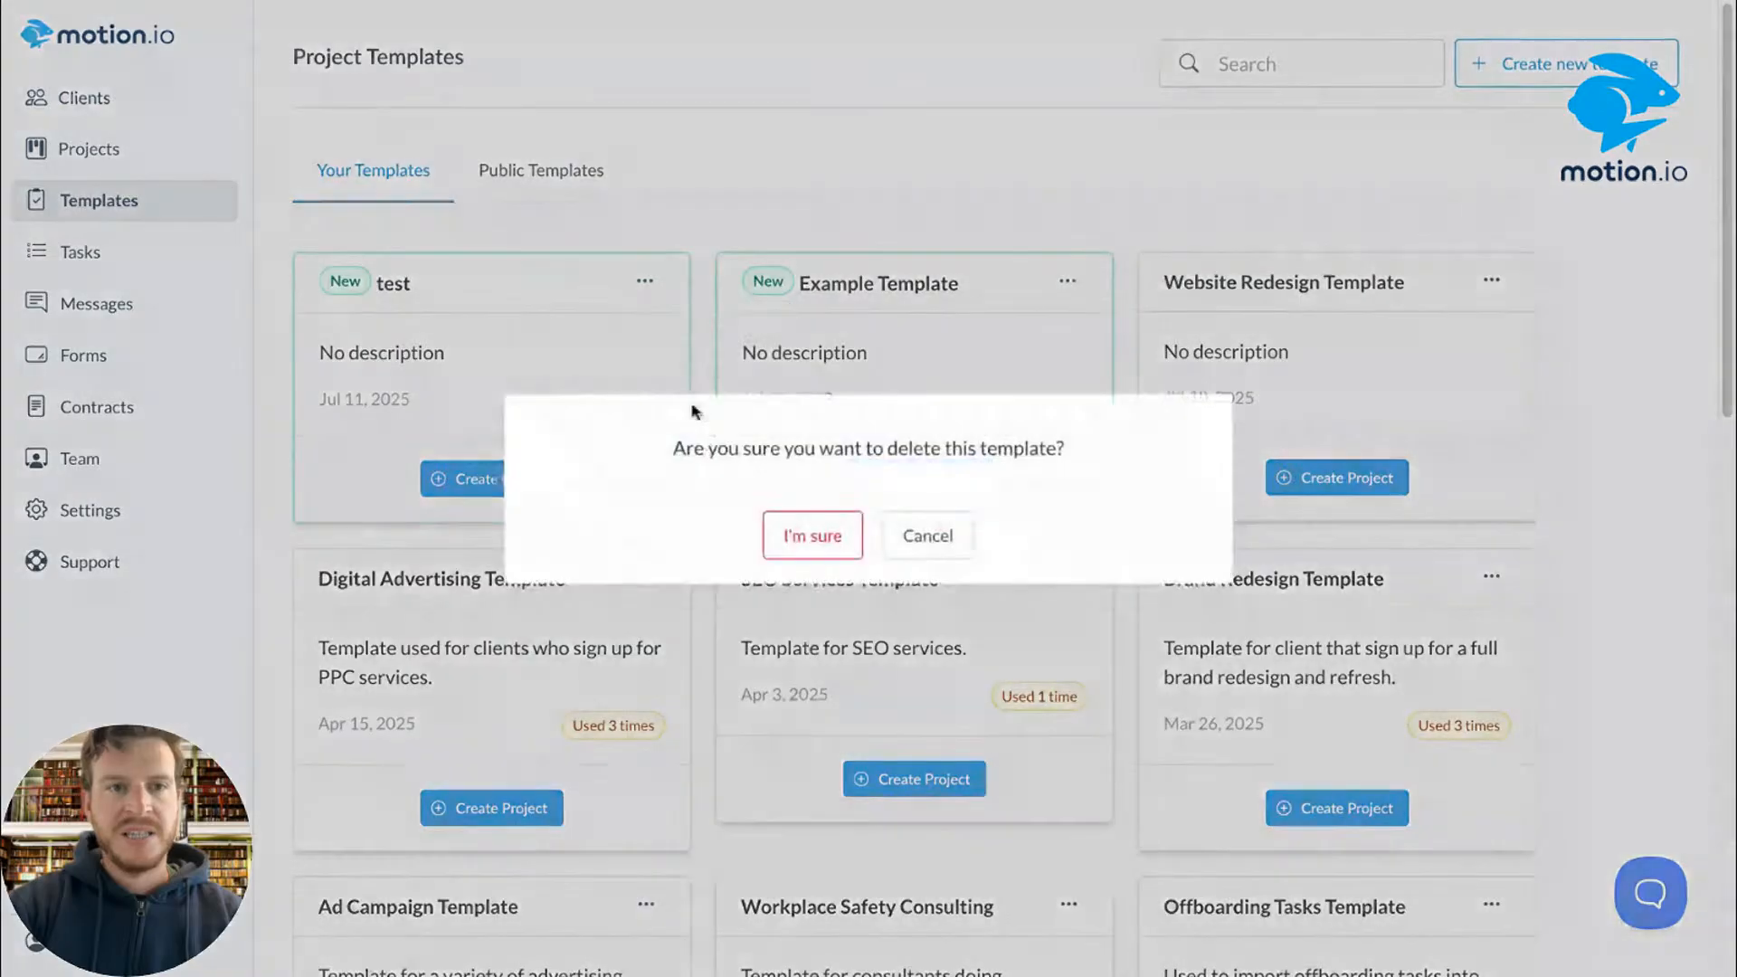
click(814, 531)
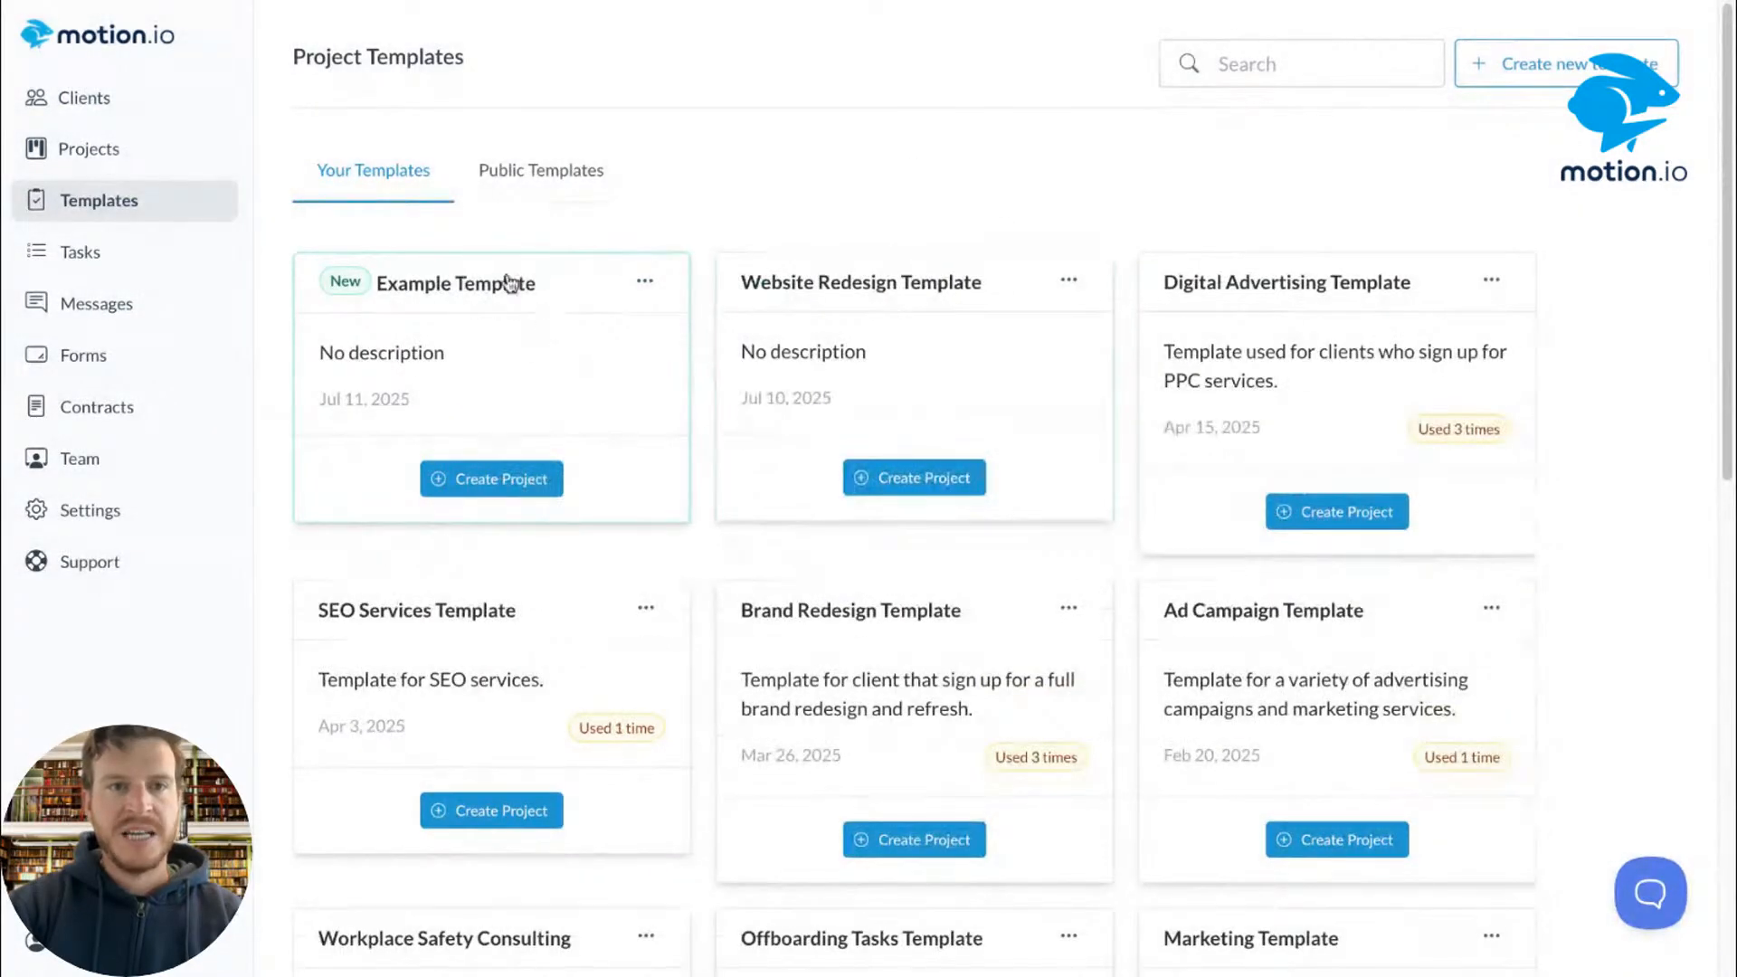
Step: Open the Example Template and review the tasks in its stages
click(453, 288)
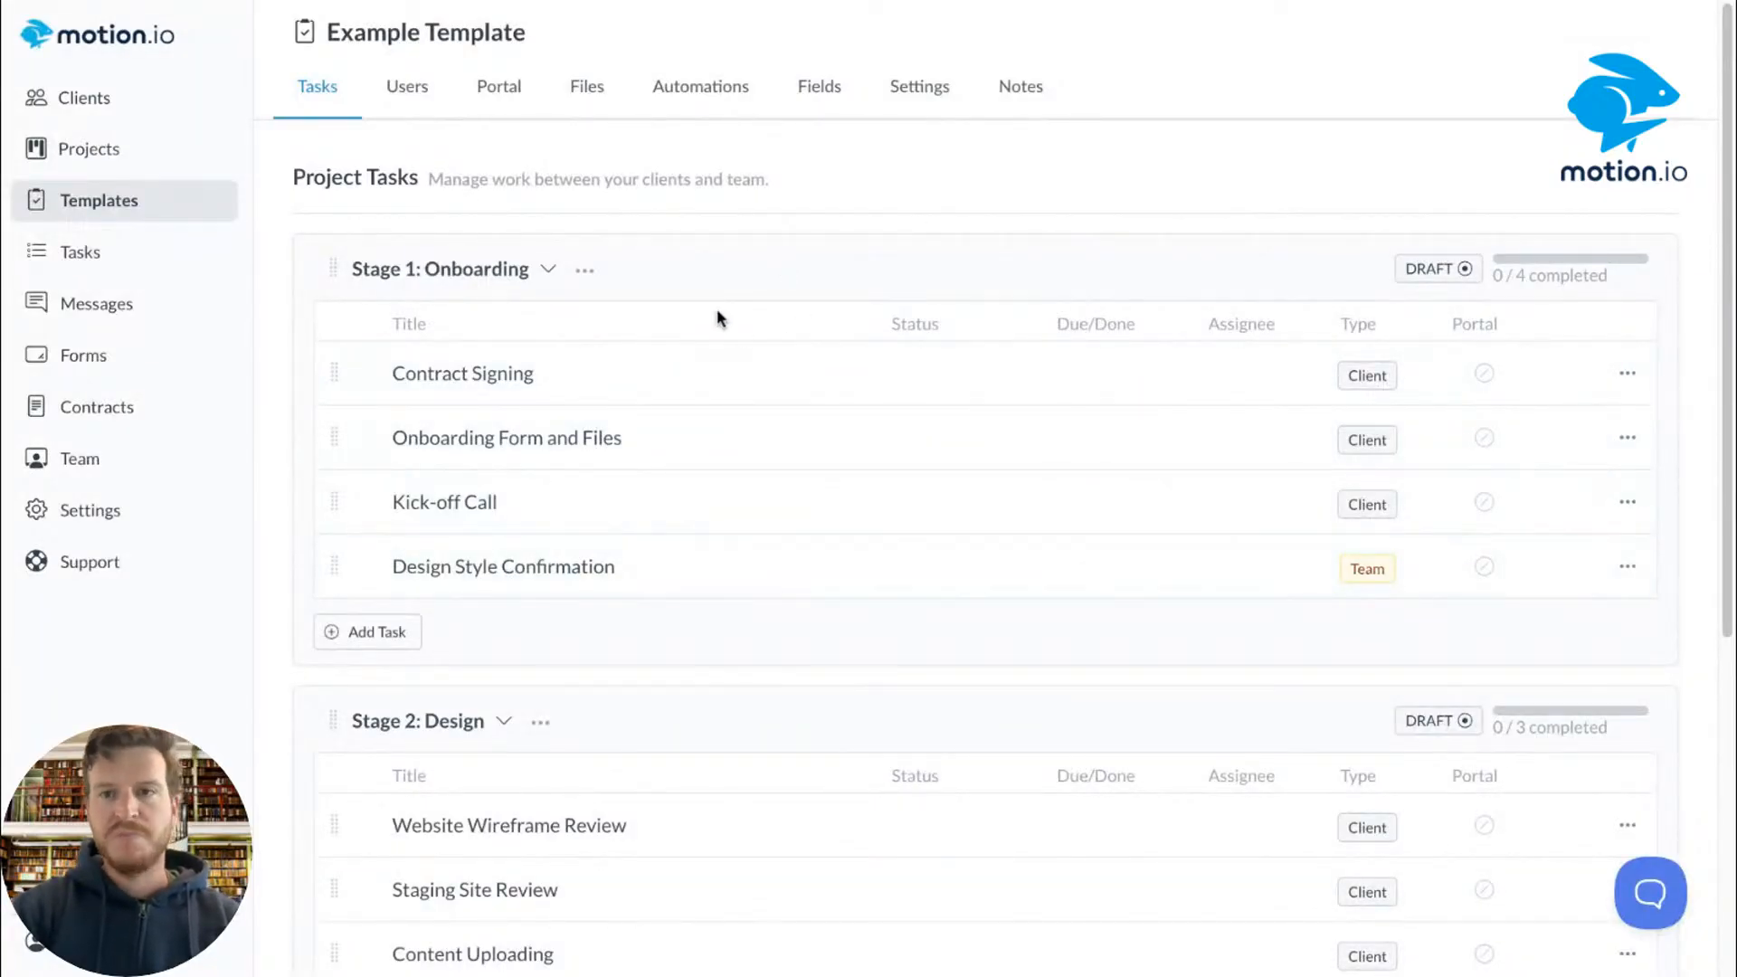
scroll(717, 318, down, 5)
scroll(744, 438, up, 5)
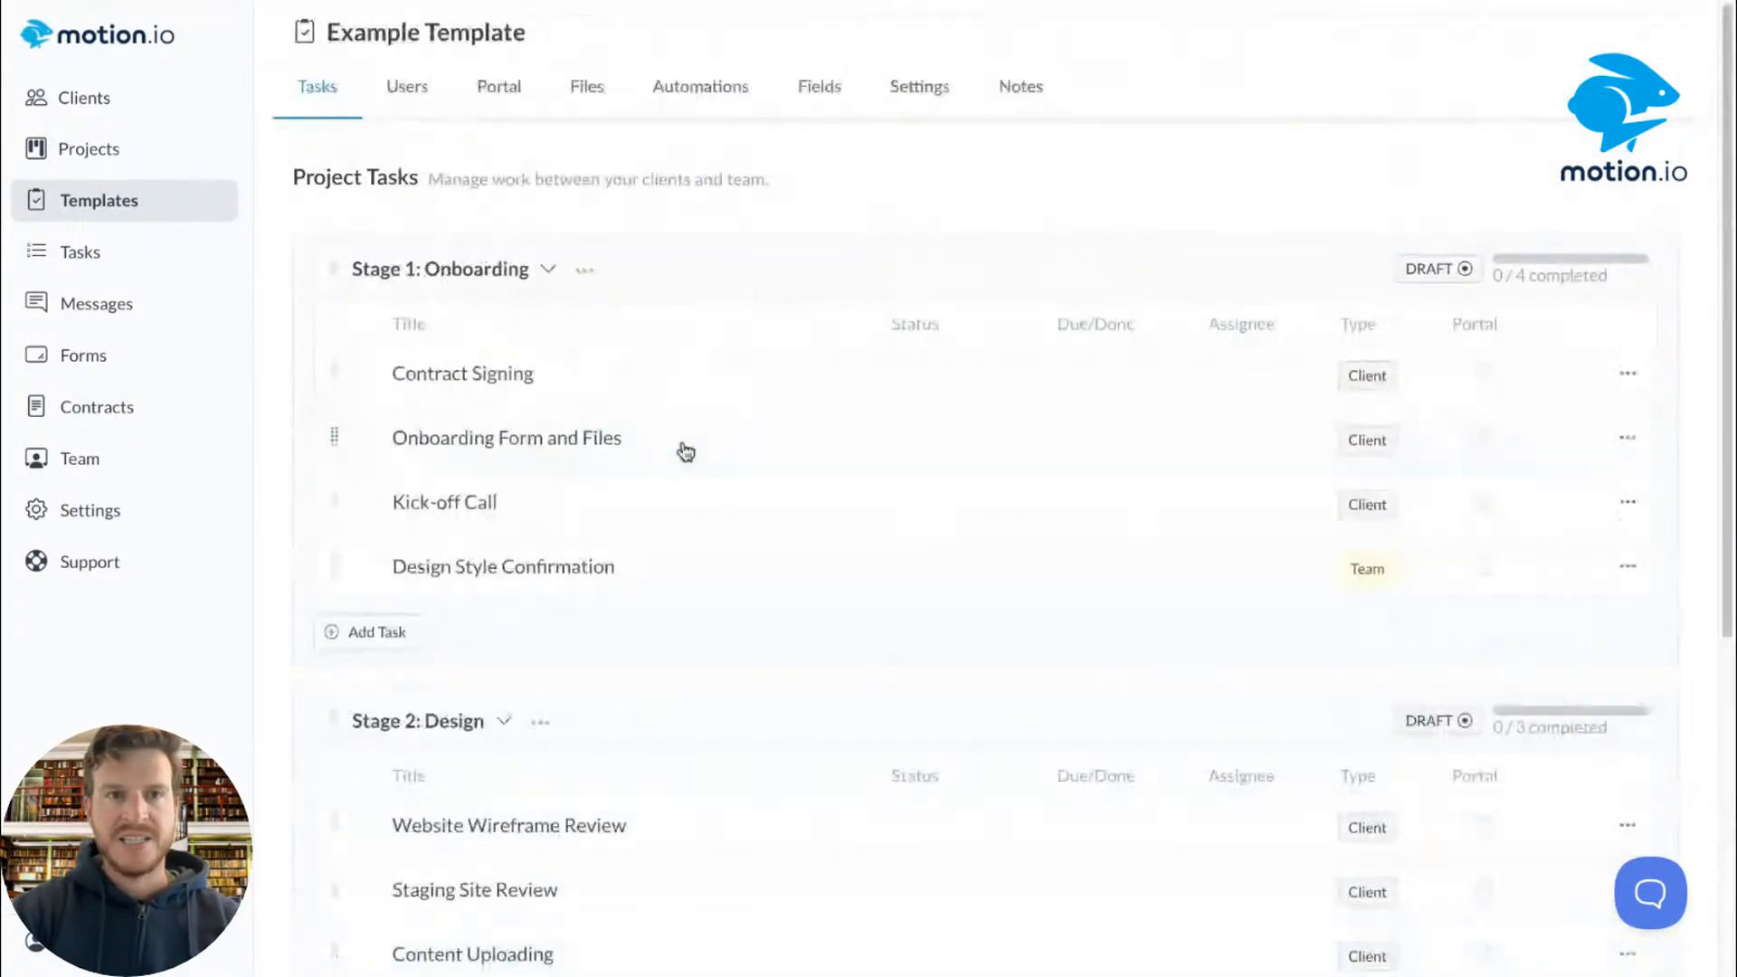
Step: Open the Helpdesk page in the Example Template's portal setup and examine its expanded form embed options
click(496, 95)
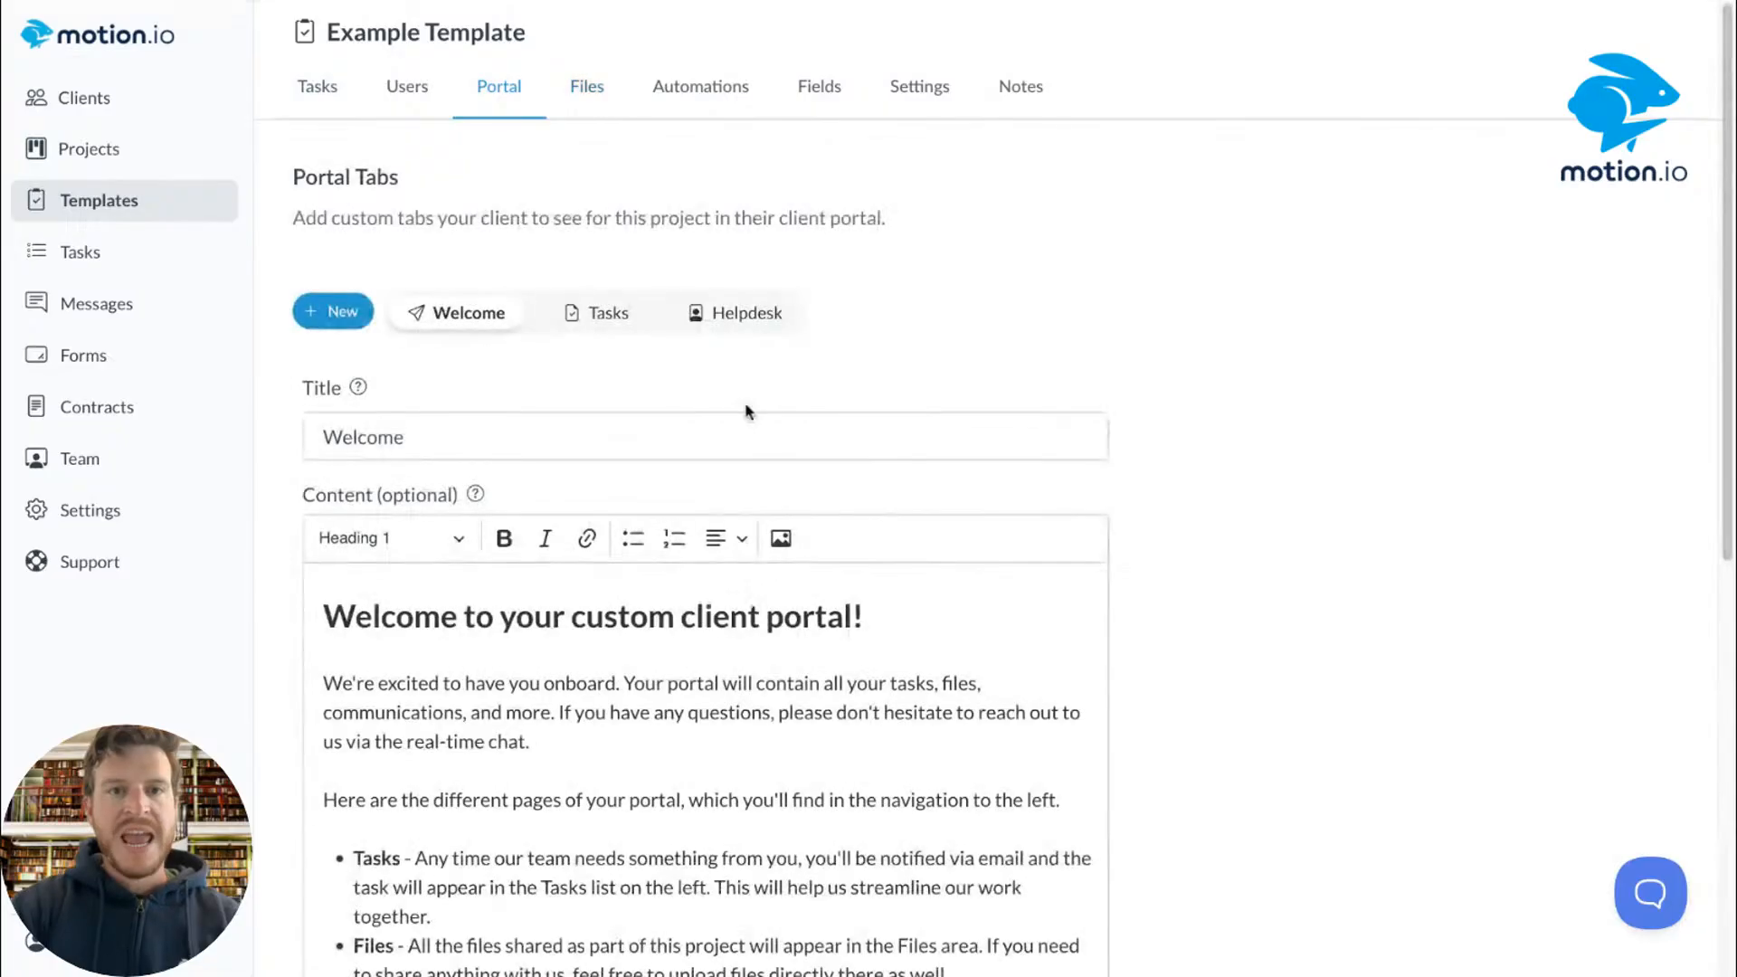
click(745, 328)
scroll(1128, 337, down, 4)
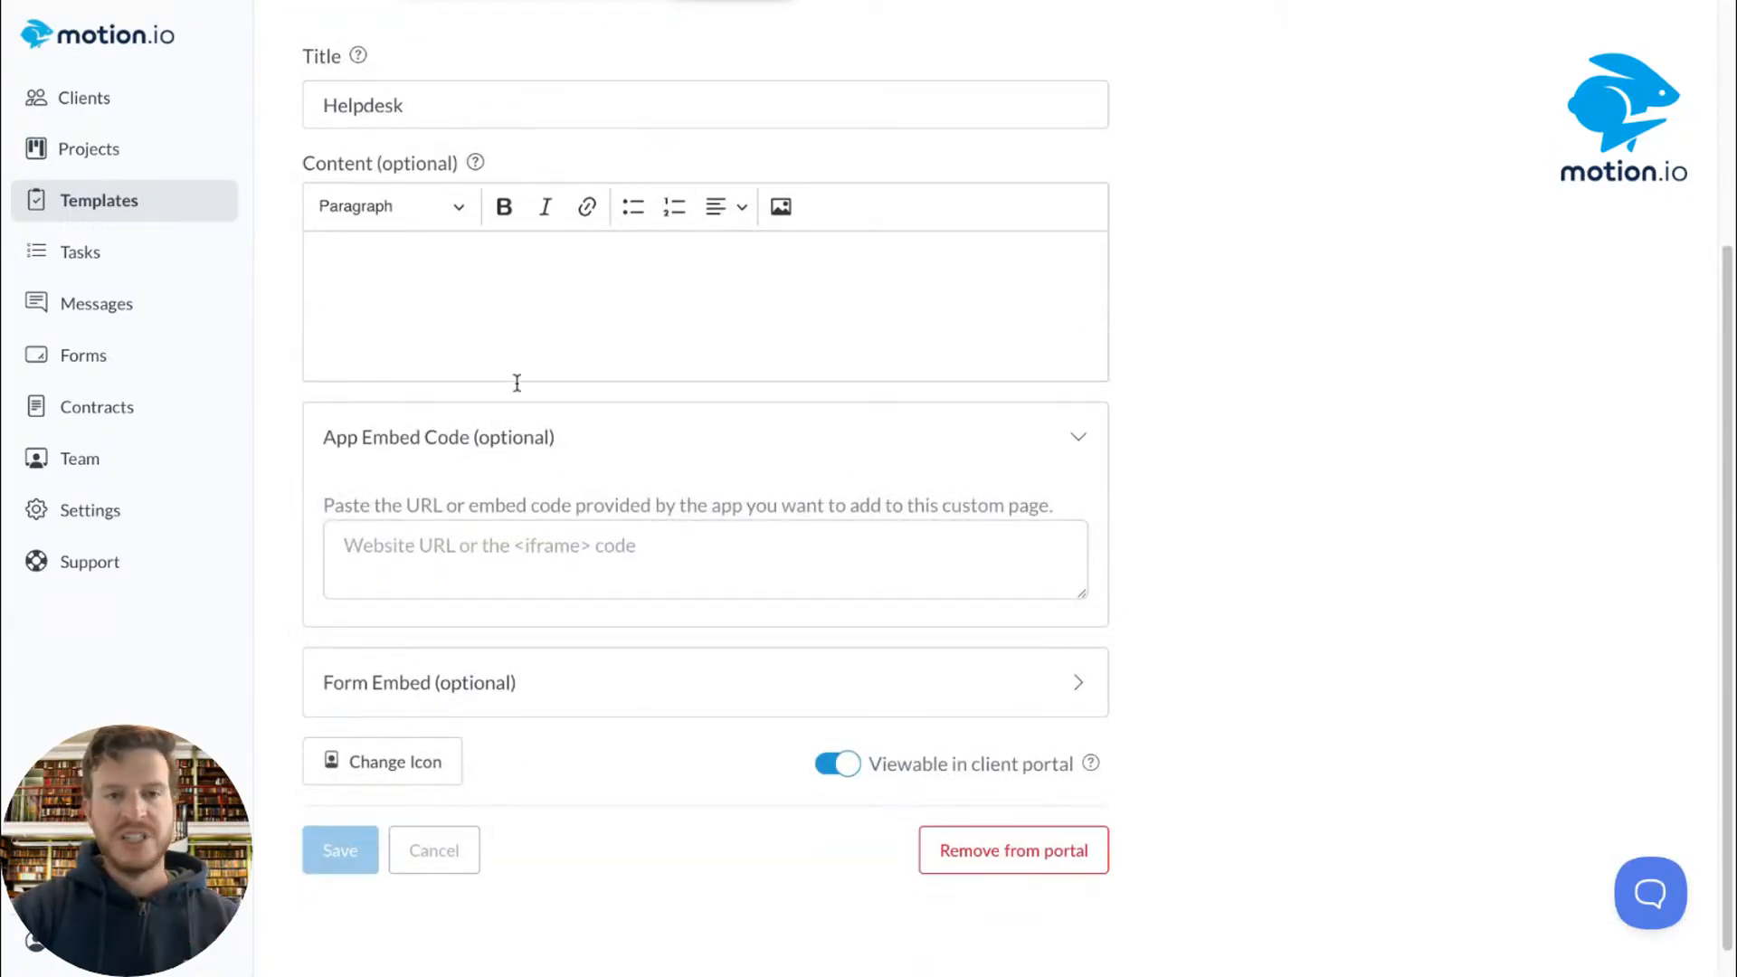
click(537, 697)
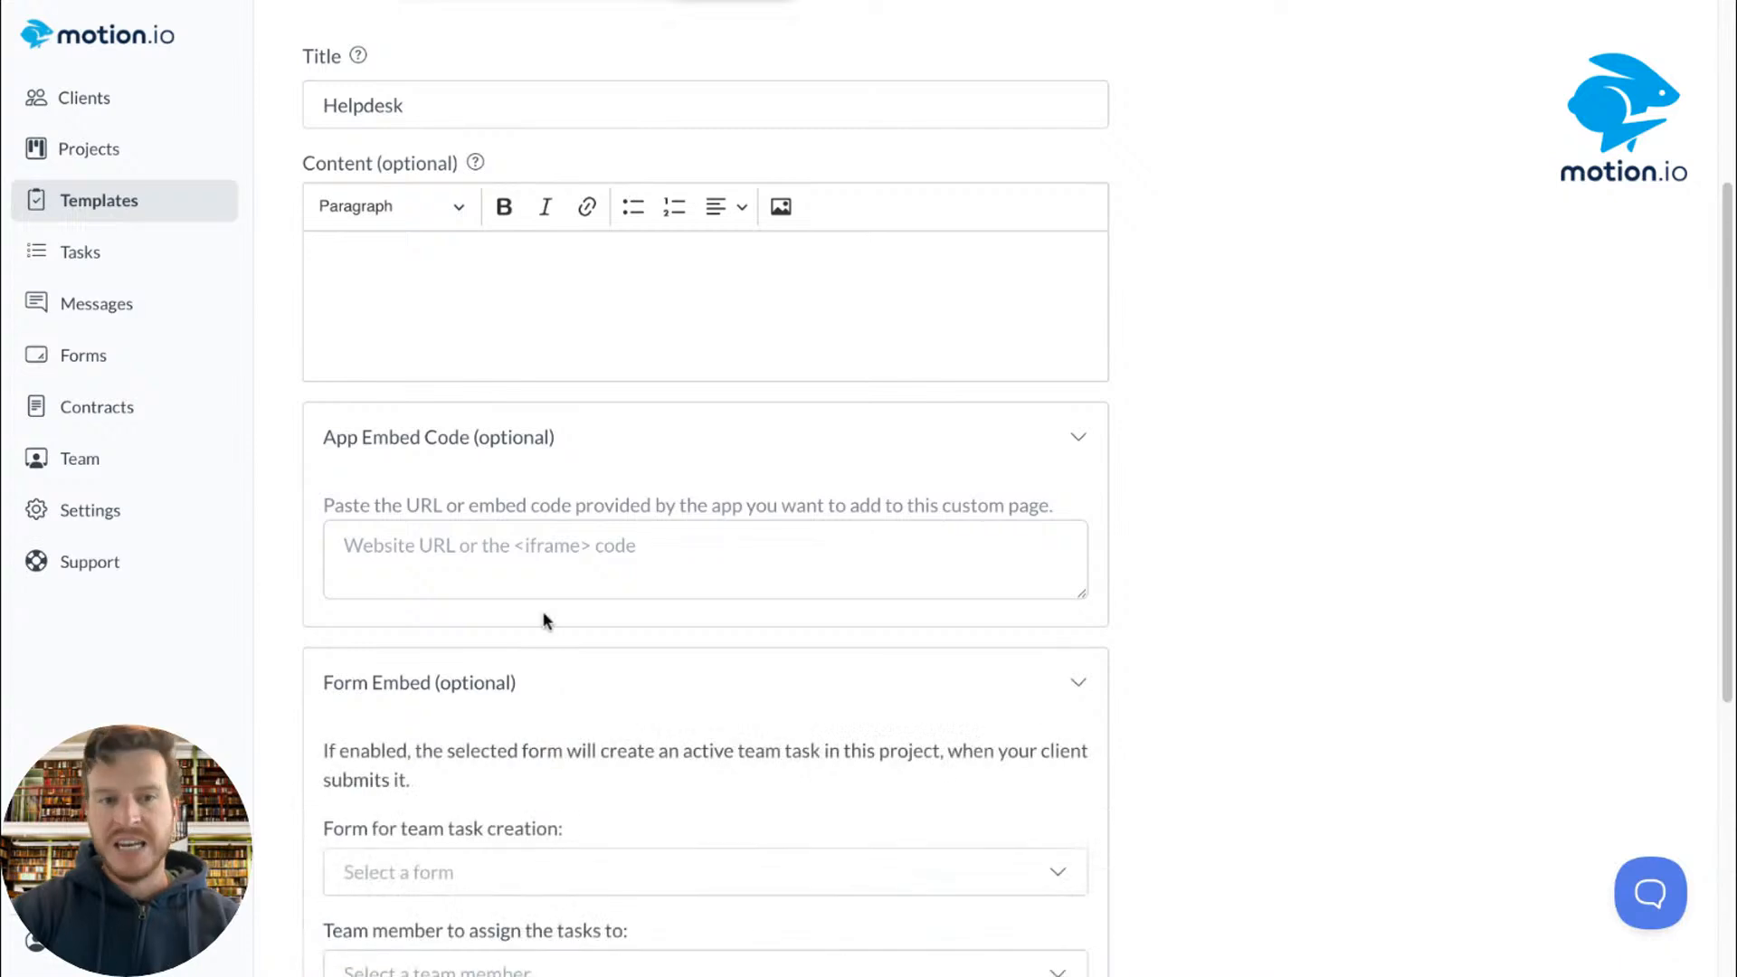
scroll(543, 616, down, 2)
scroll(543, 620, down, 3)
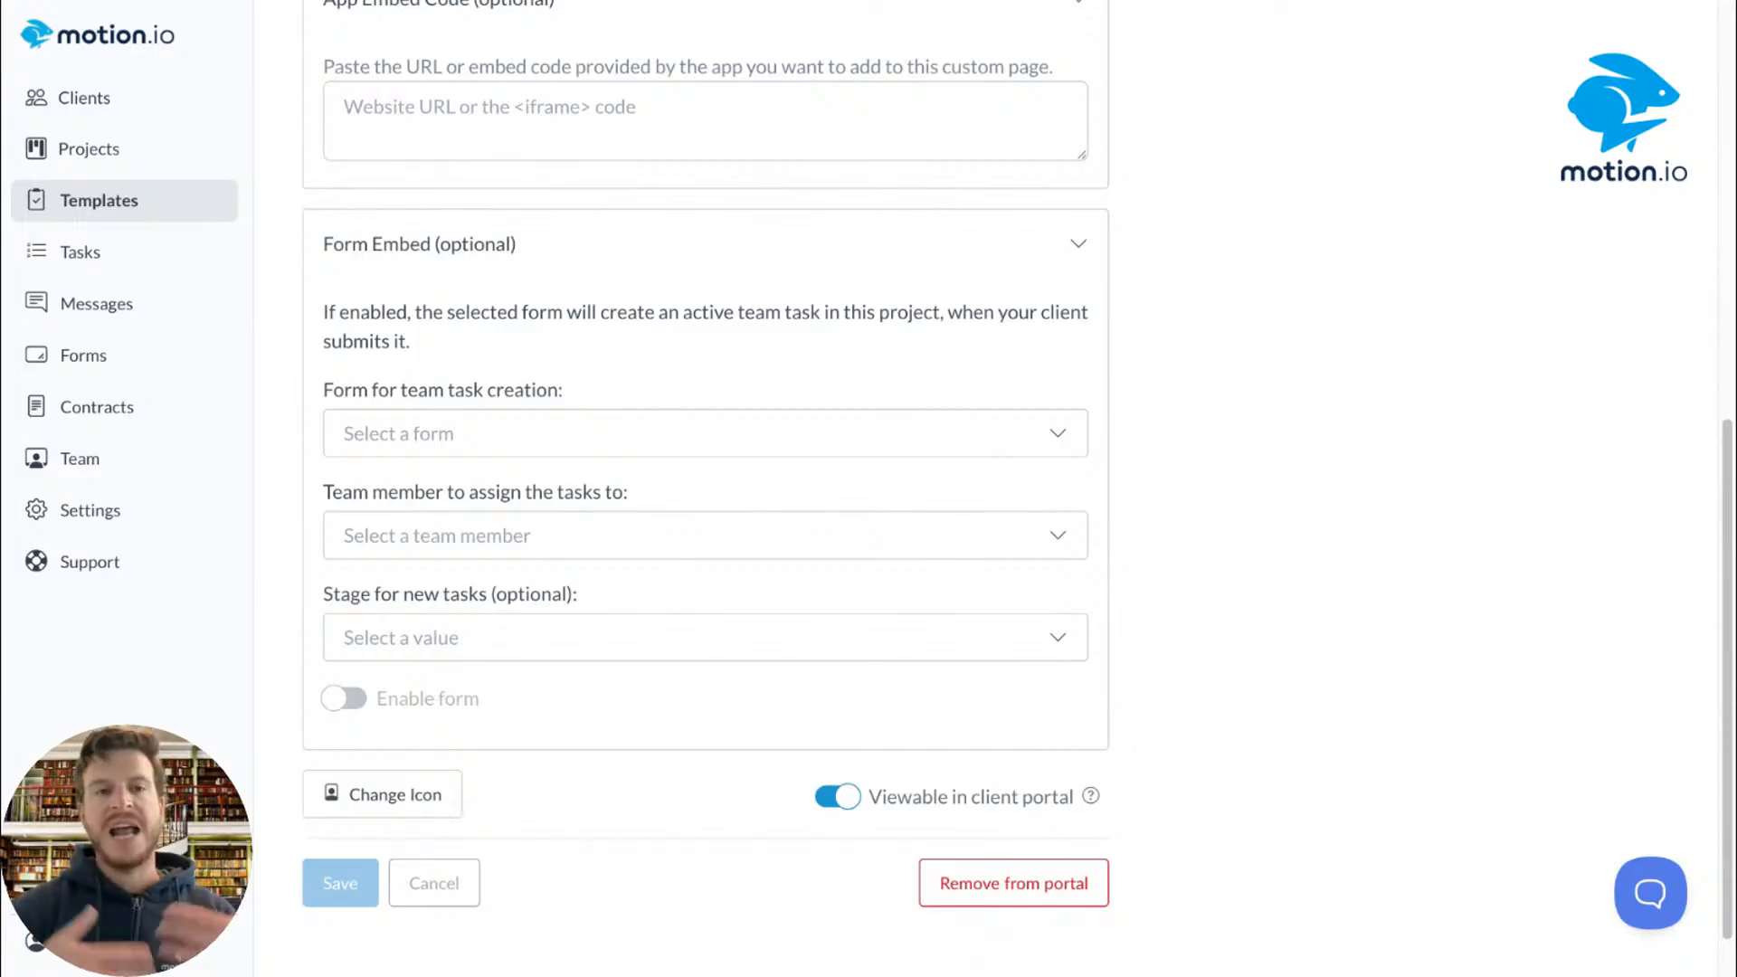
scroll(567, 420, up, 3)
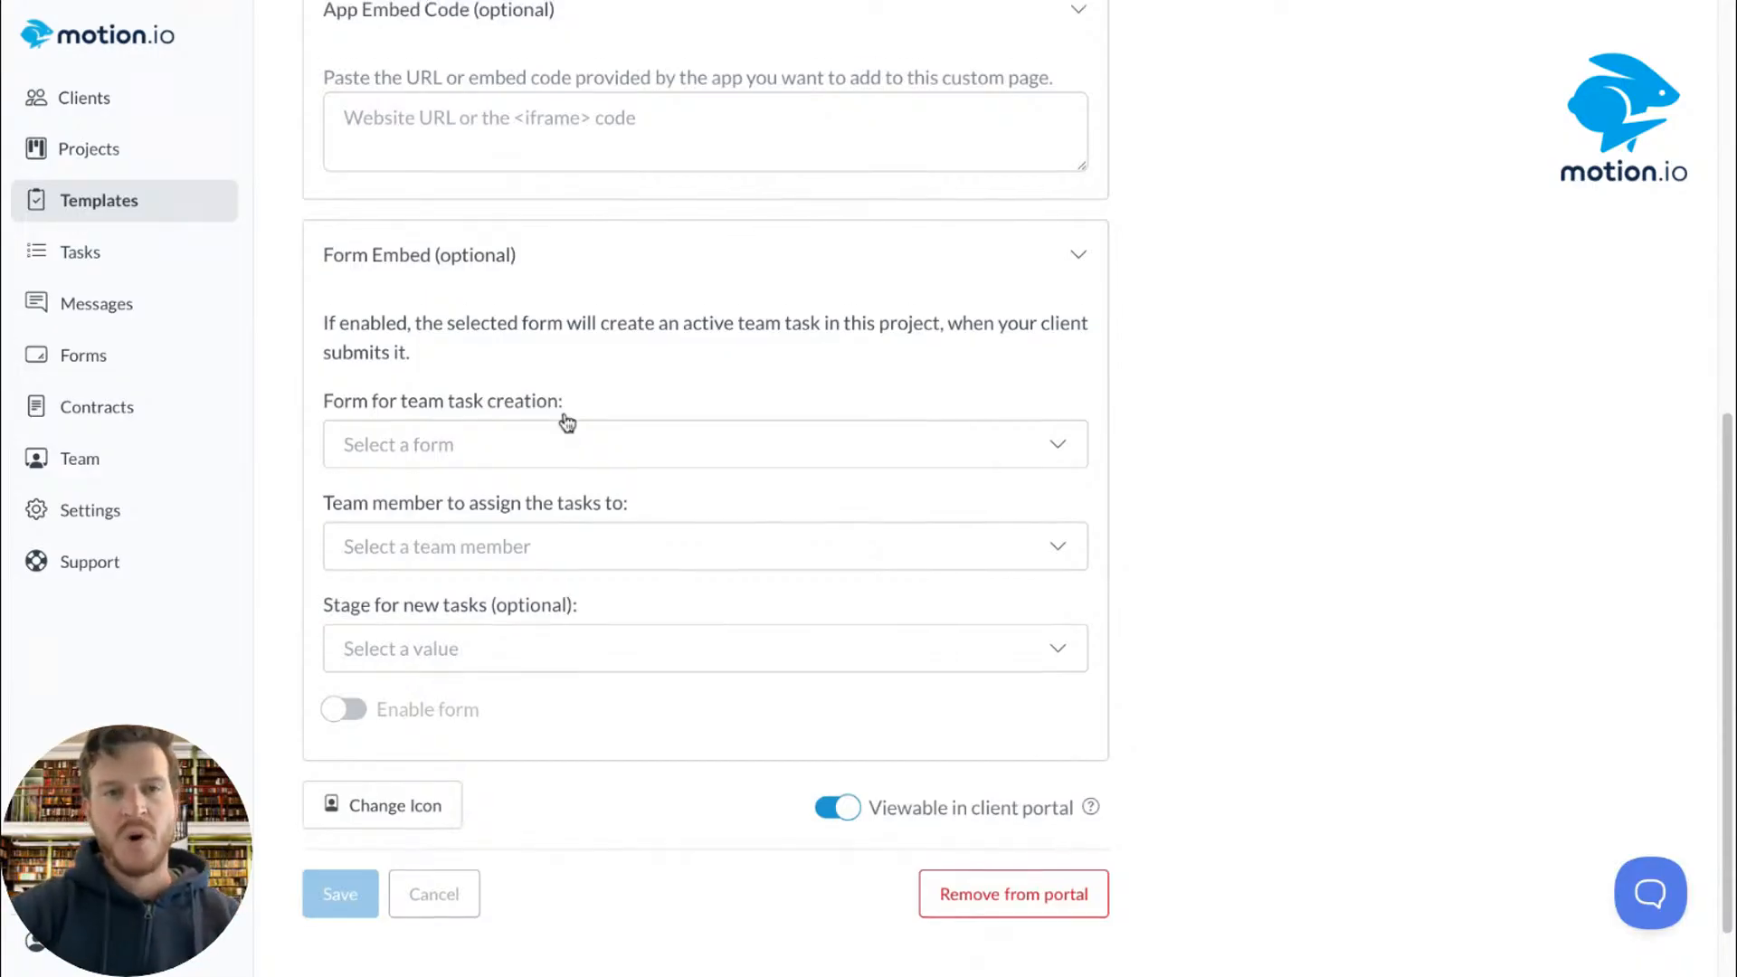
scroll(566, 420, up, 4)
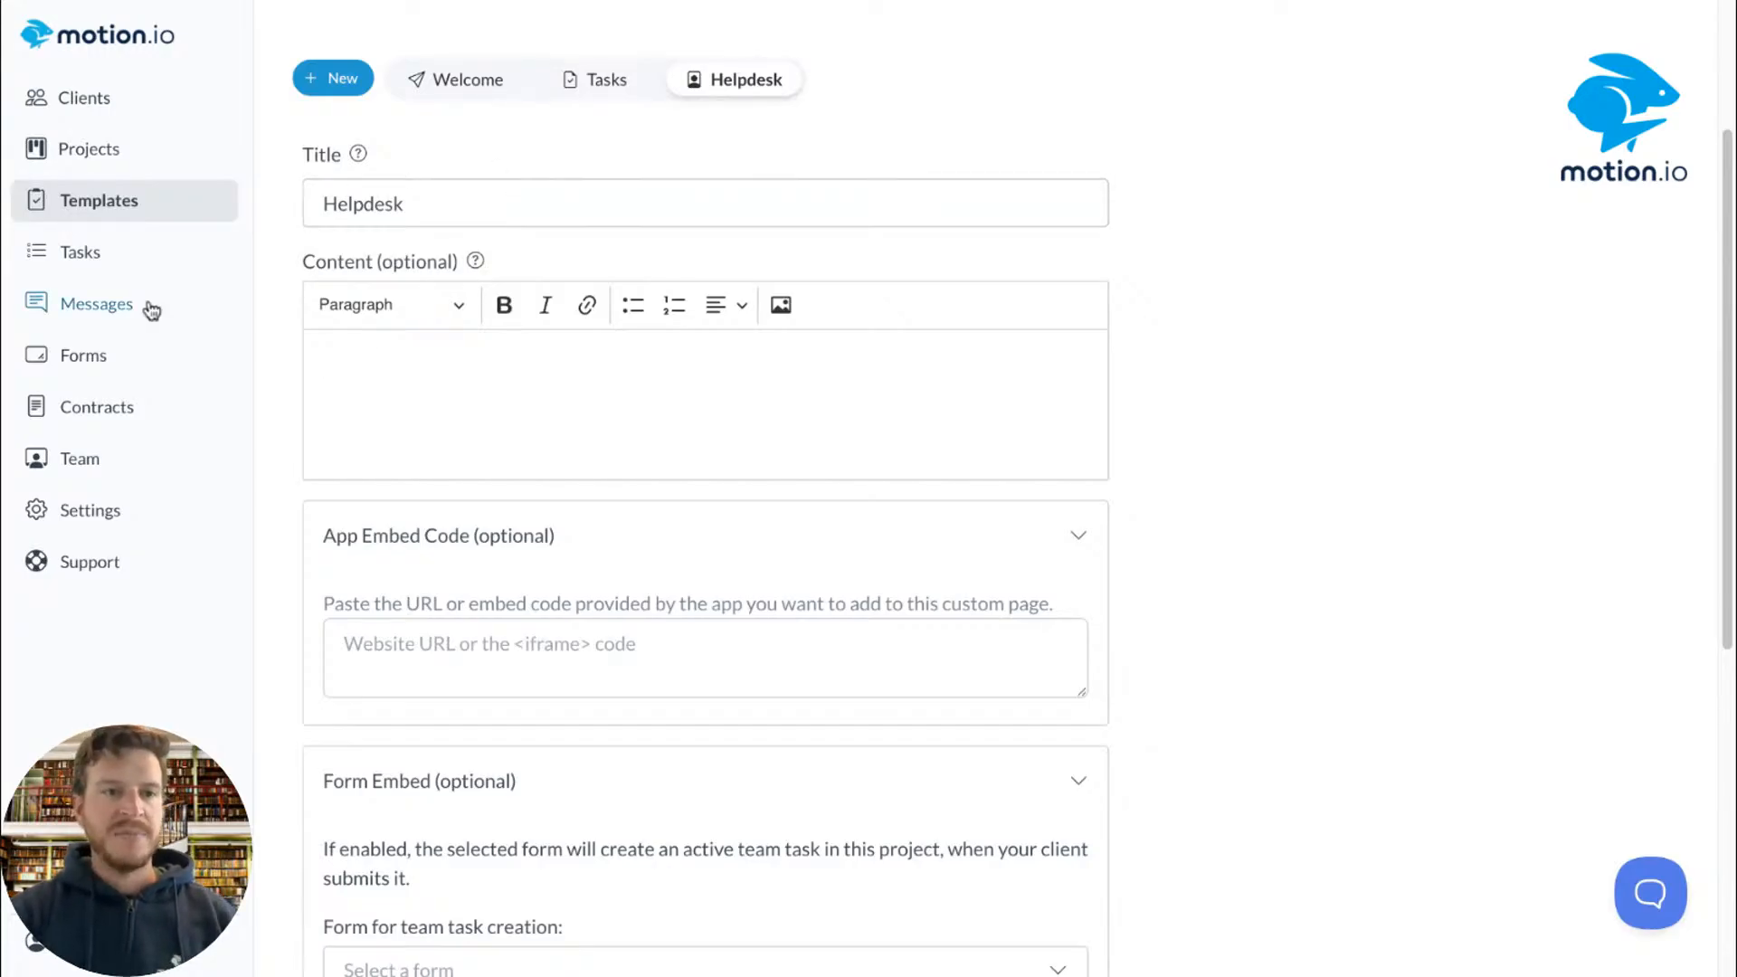
Step: Generate a form with the AI builder from "Please create me a short and concise form that my customers can you to submit technical support requests."
click(81, 357)
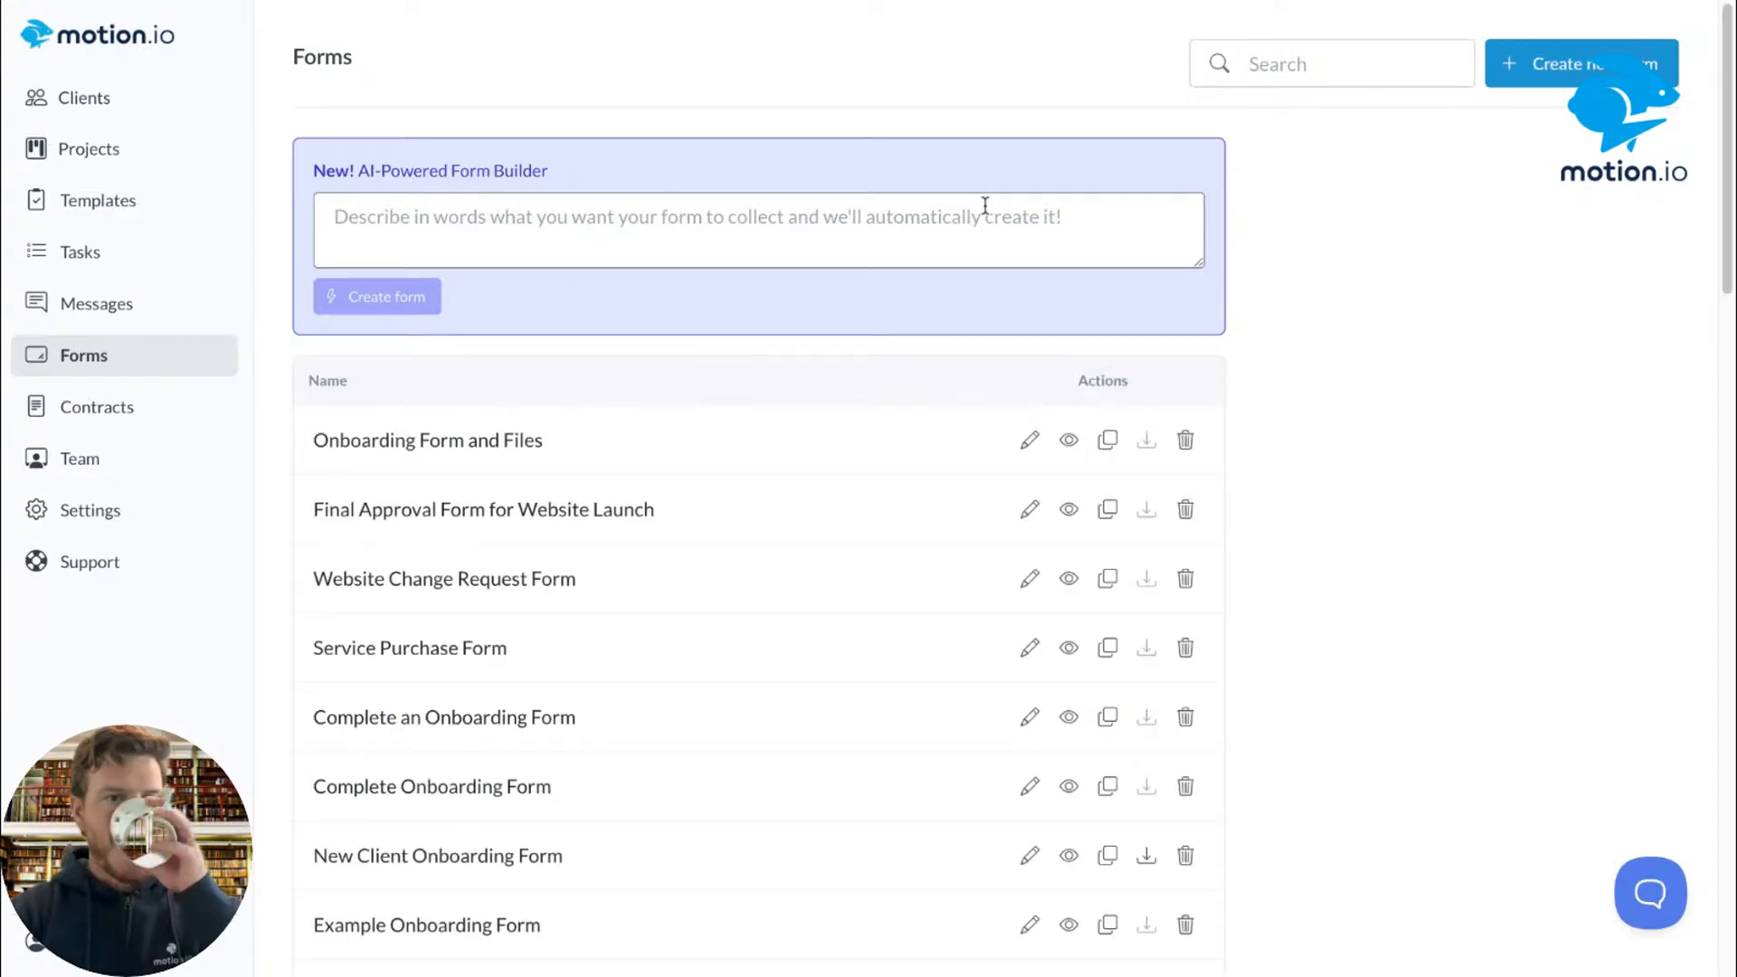
click(962, 223)
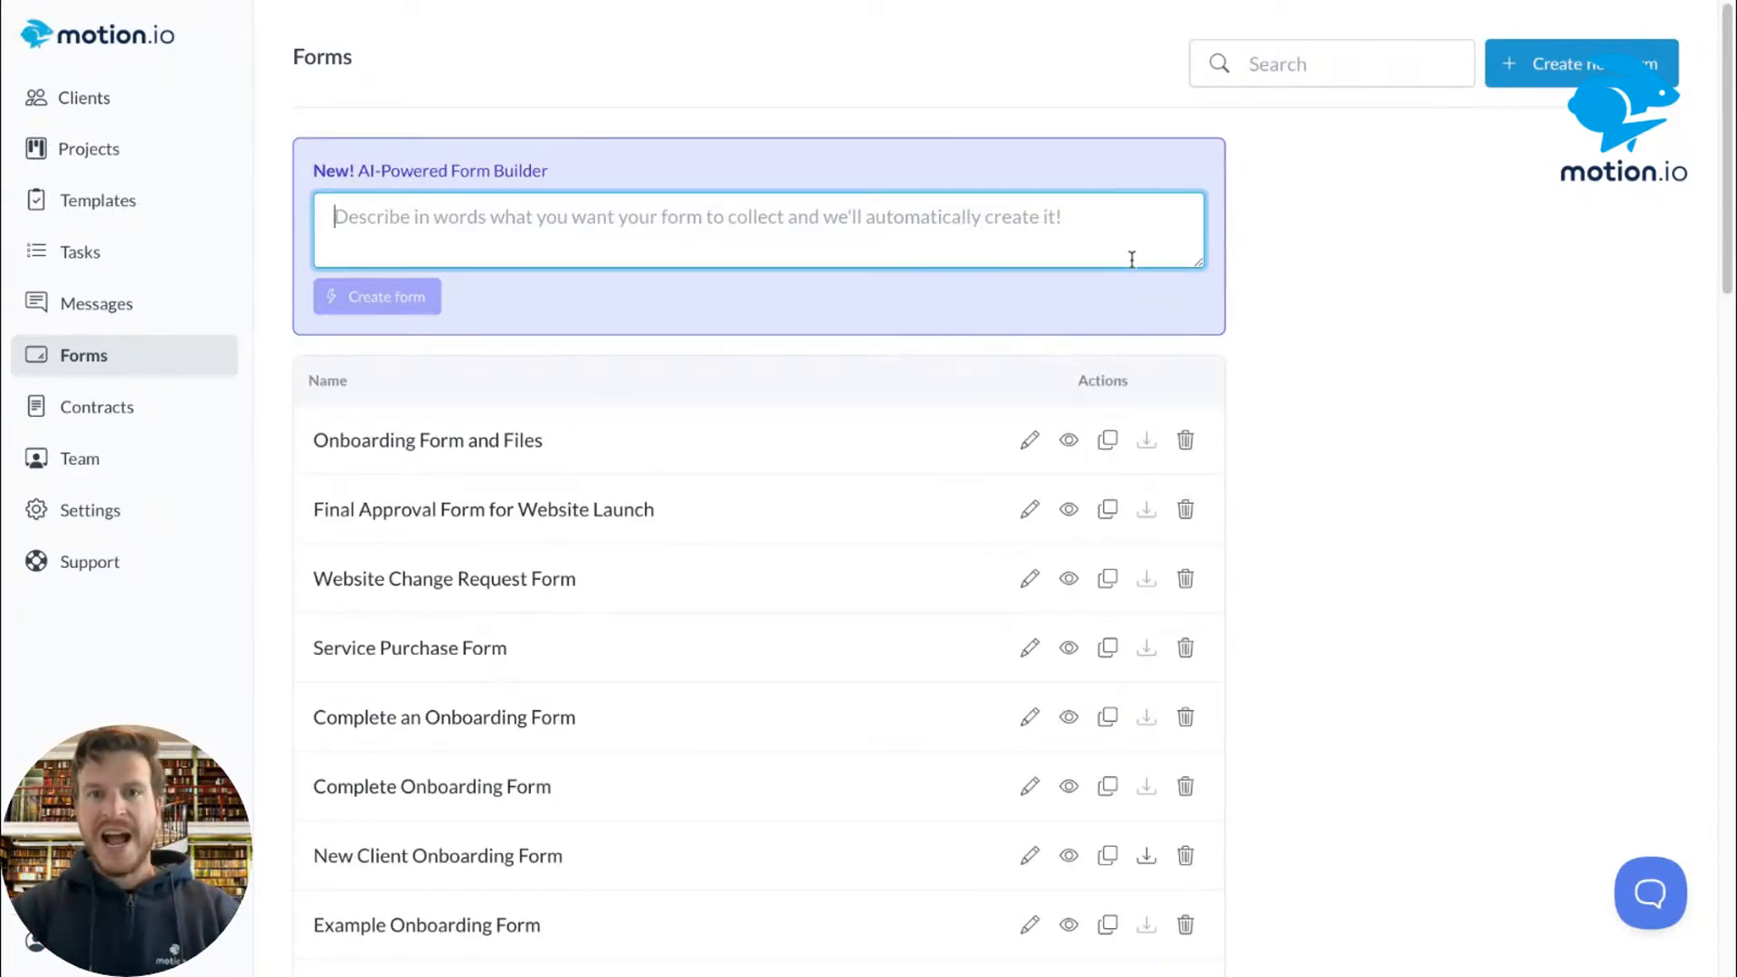
drag(1198, 266, 1198, 315)
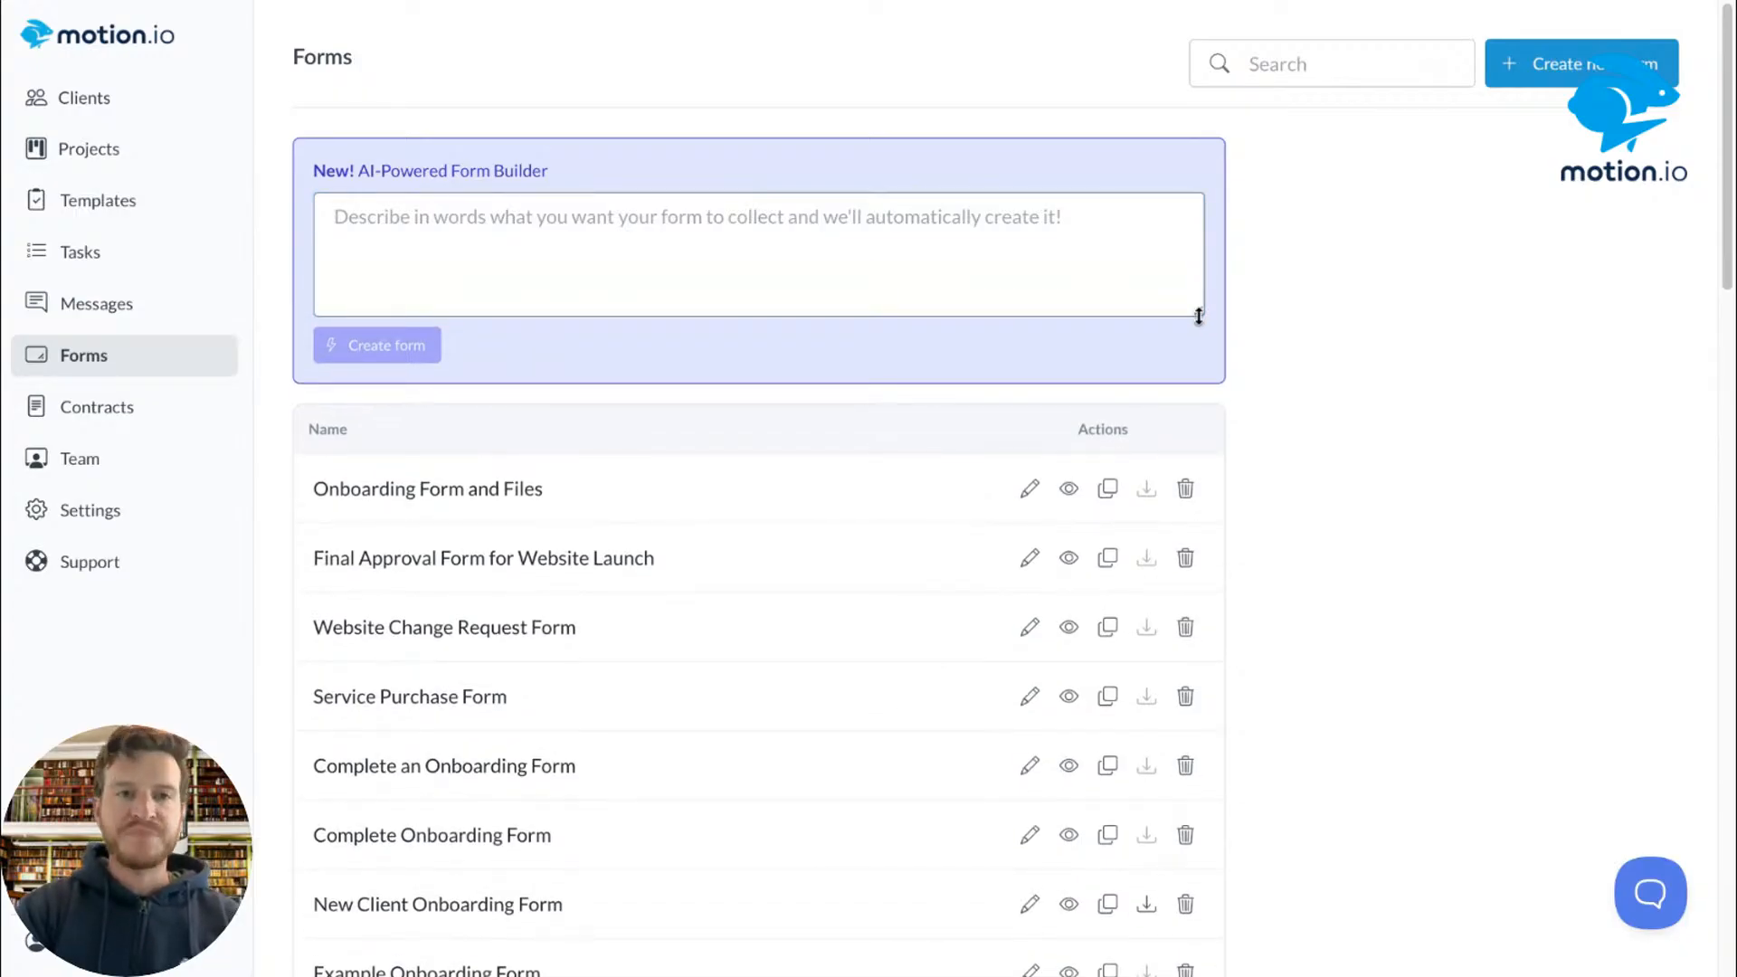
click(700, 230)
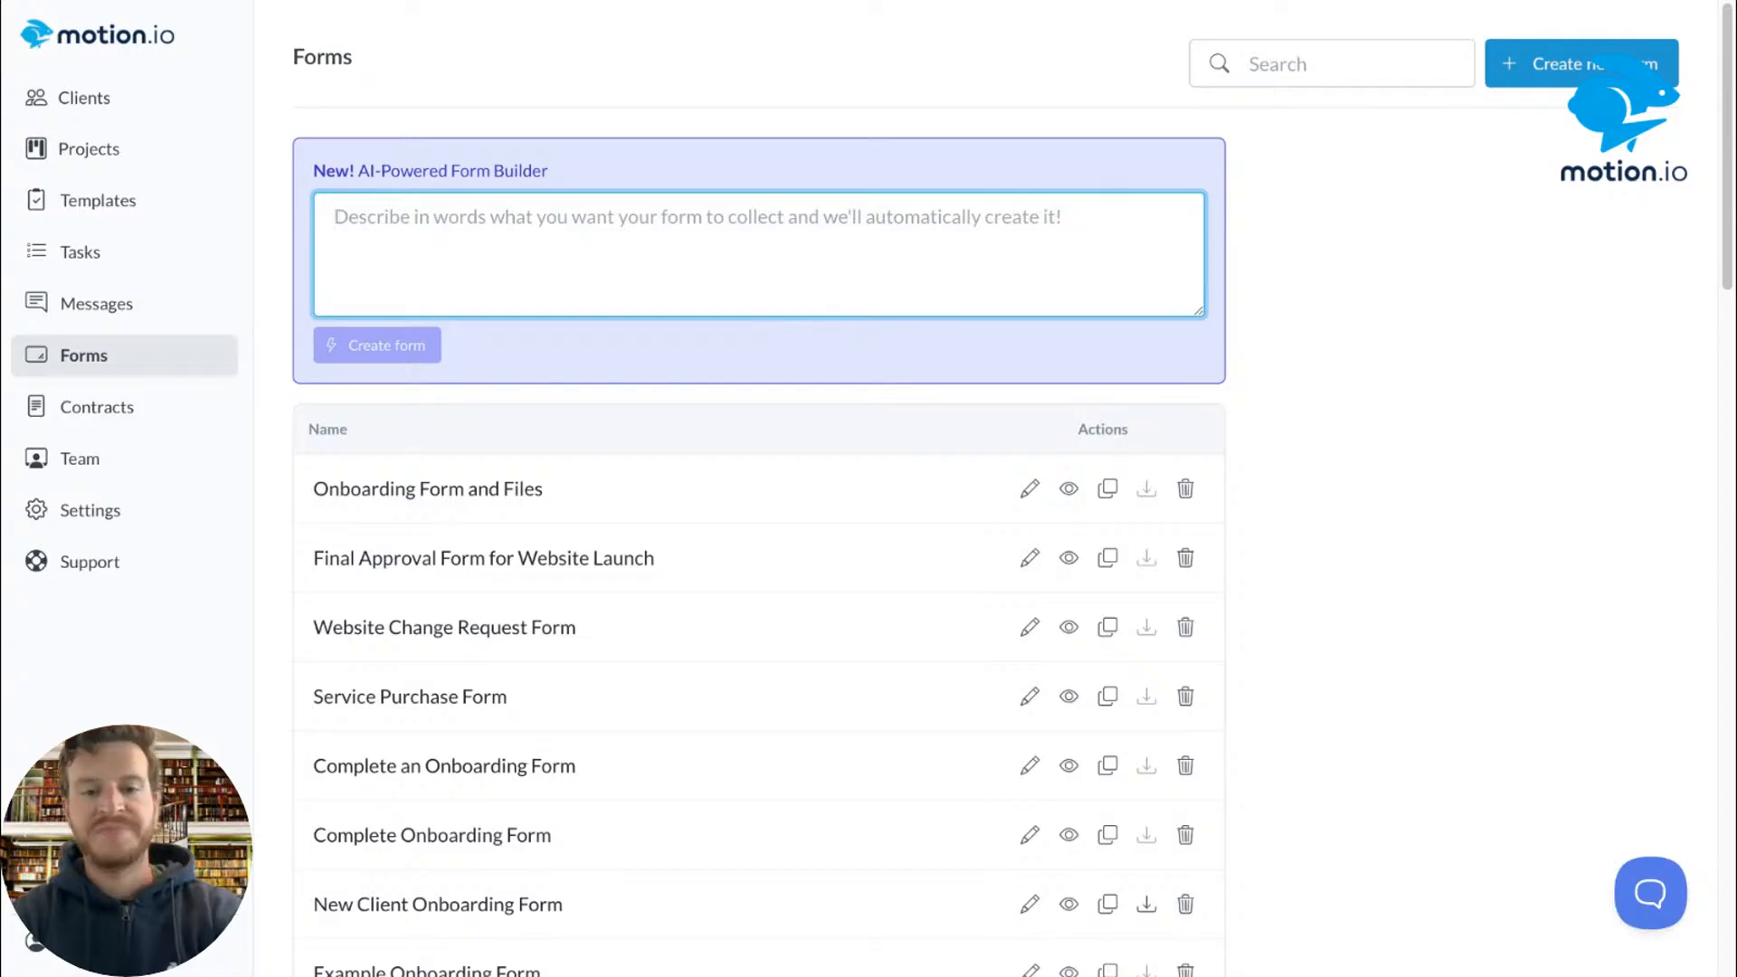
text(Please create me a short a)
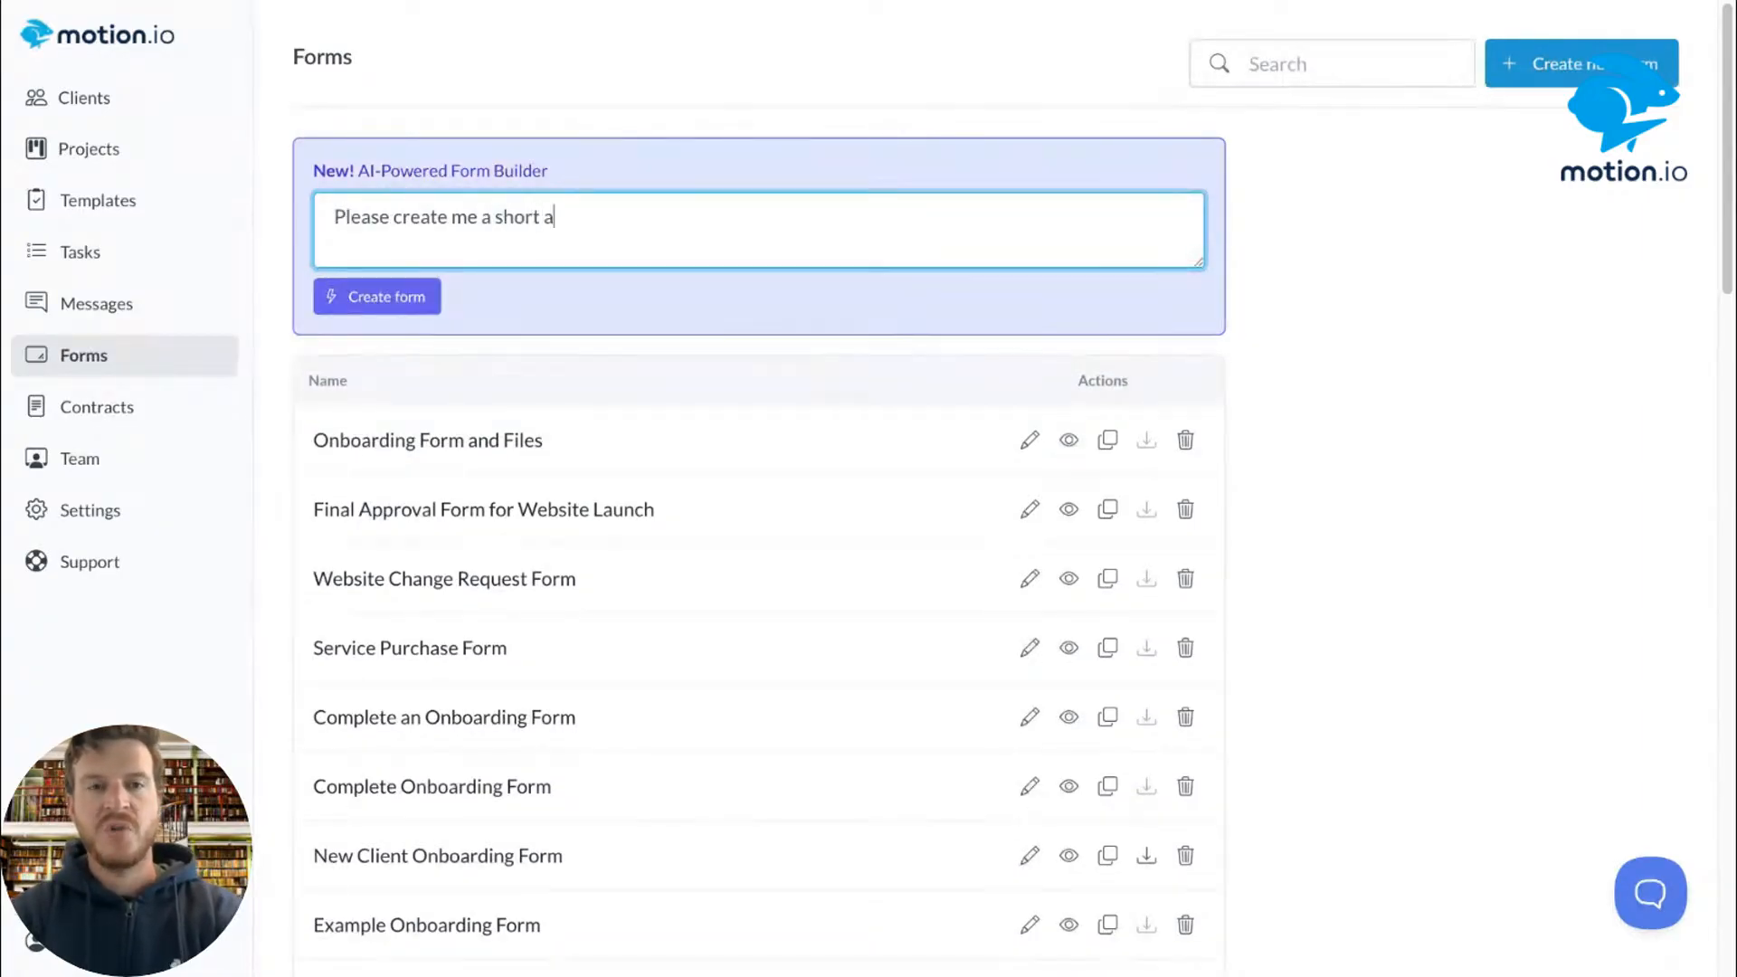
text(nd concise f)
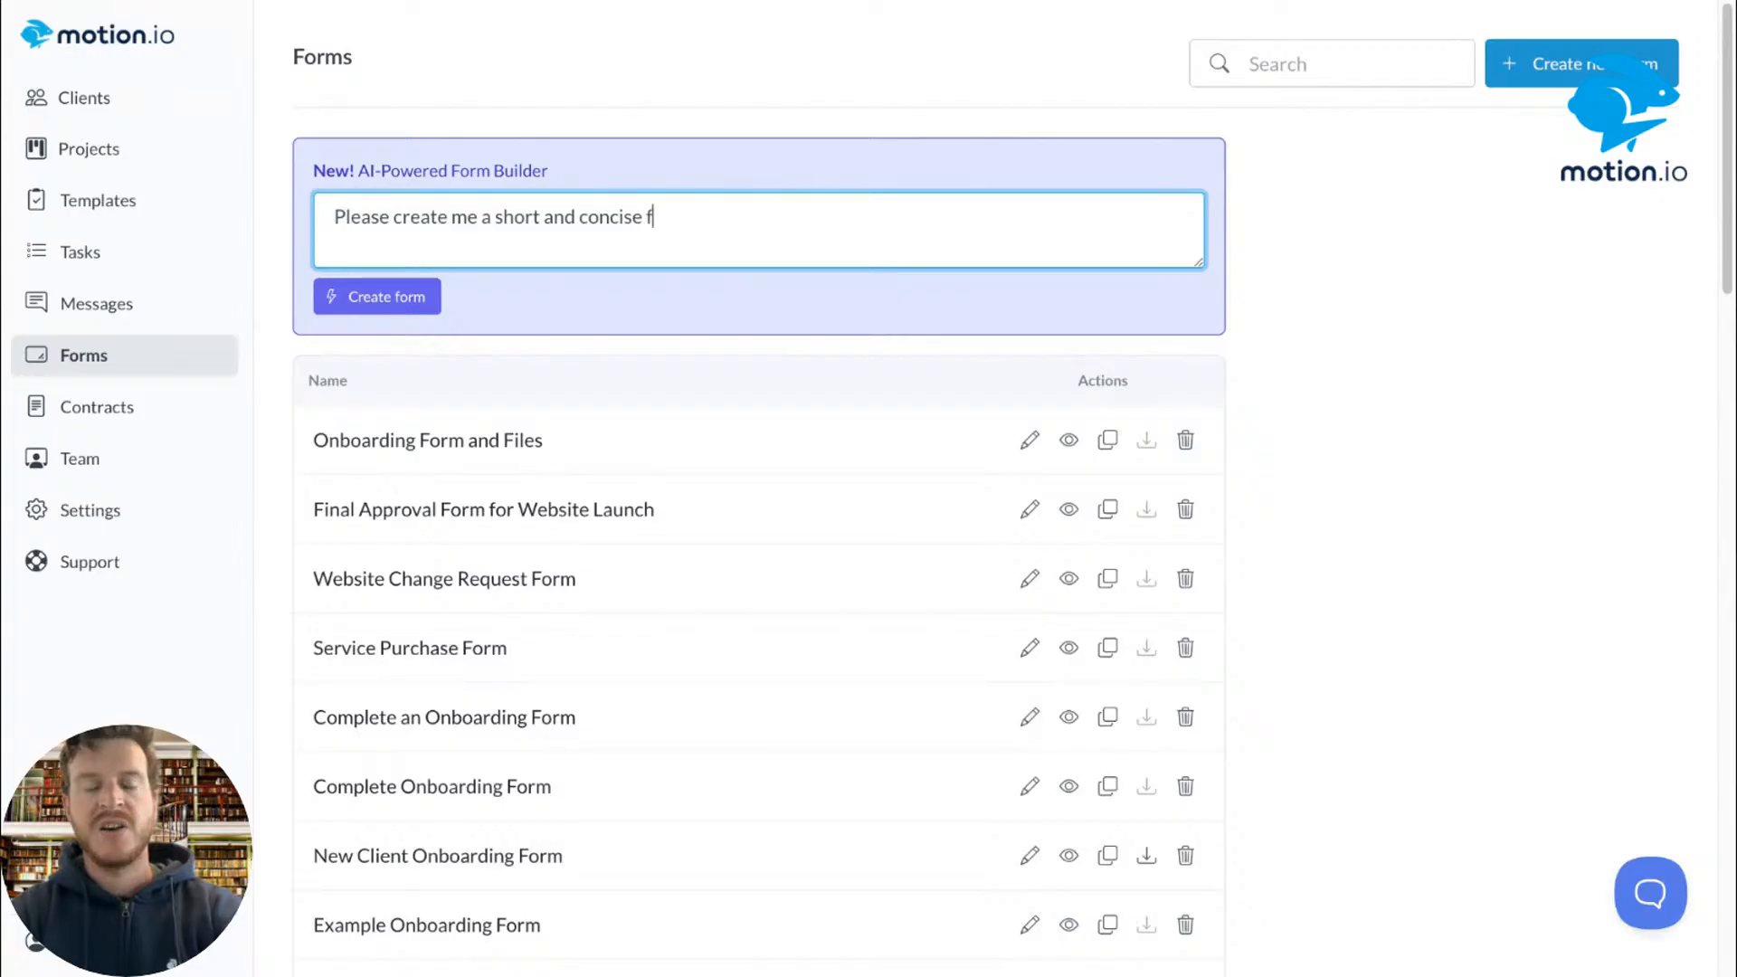
text(orm that my custom)
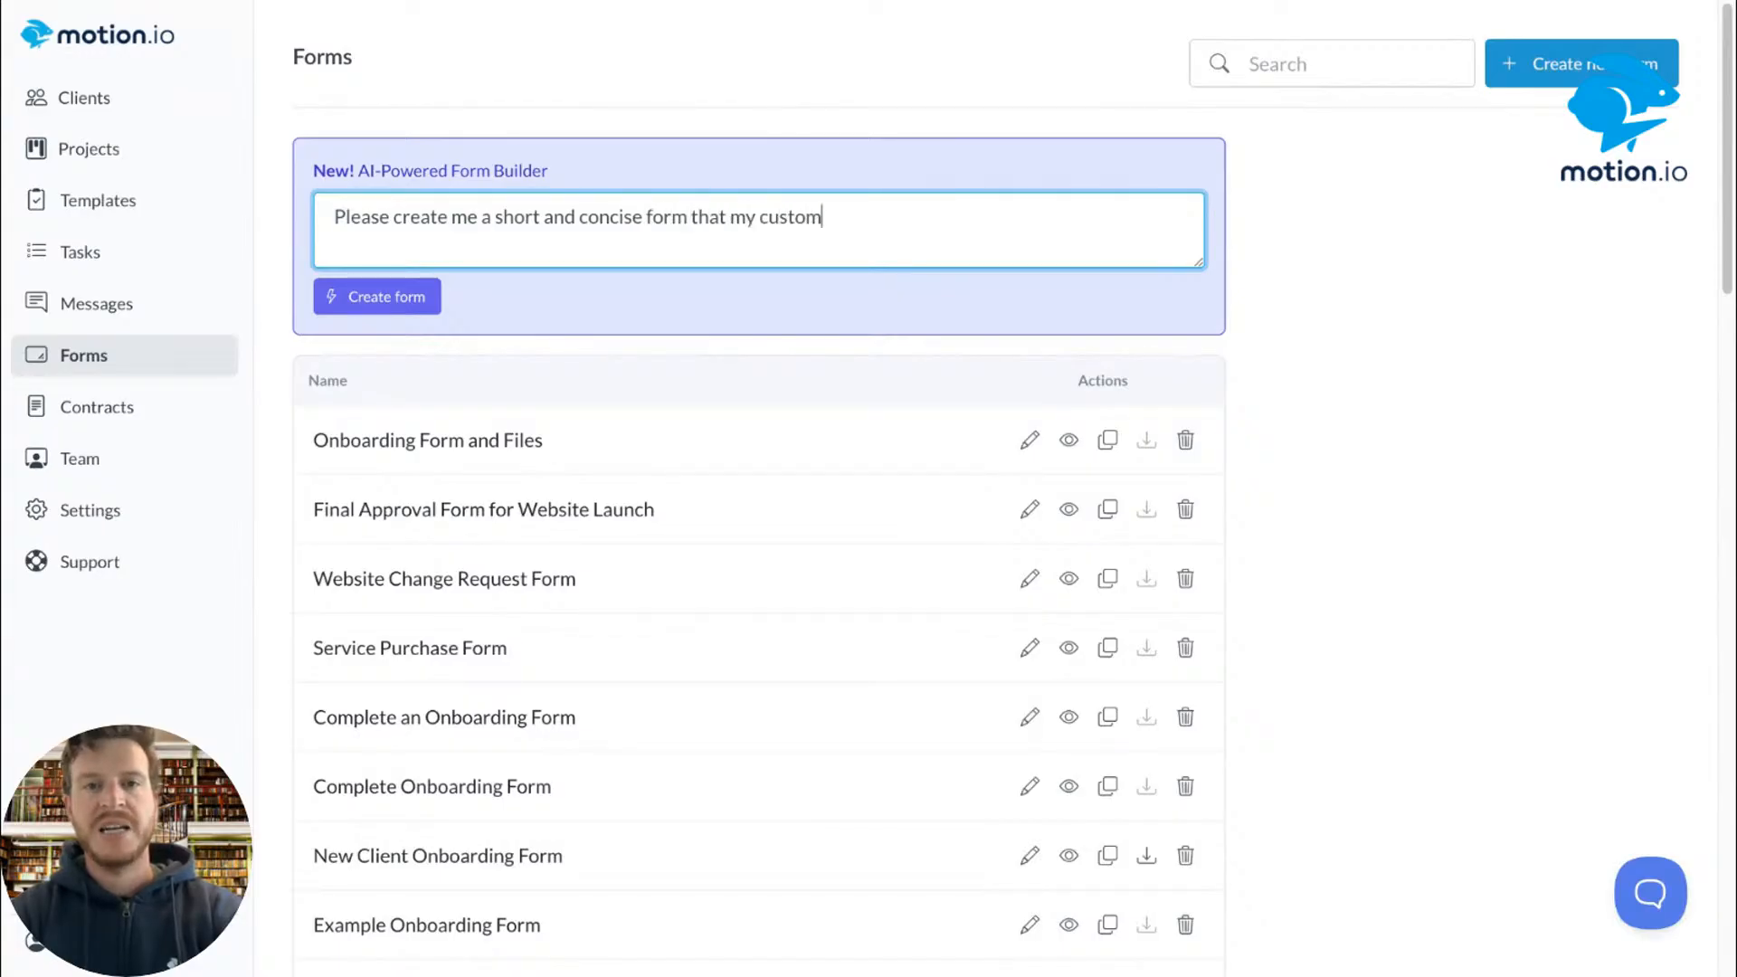
text(ers can you )
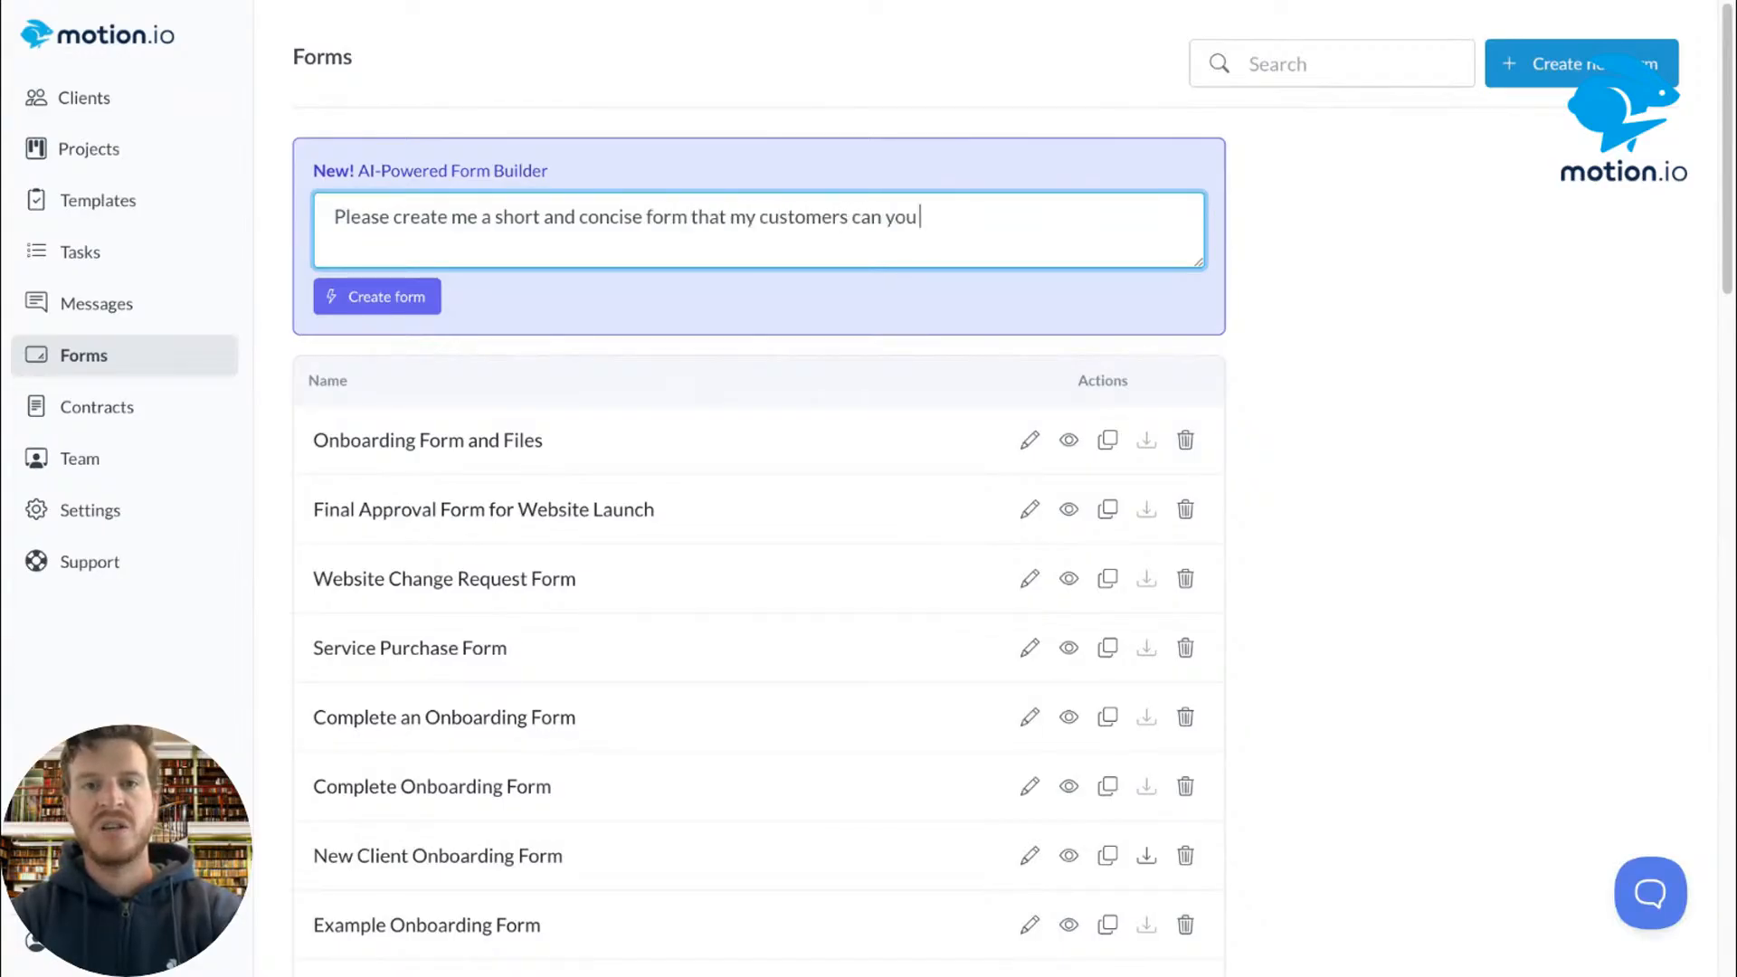
text(to submit tech)
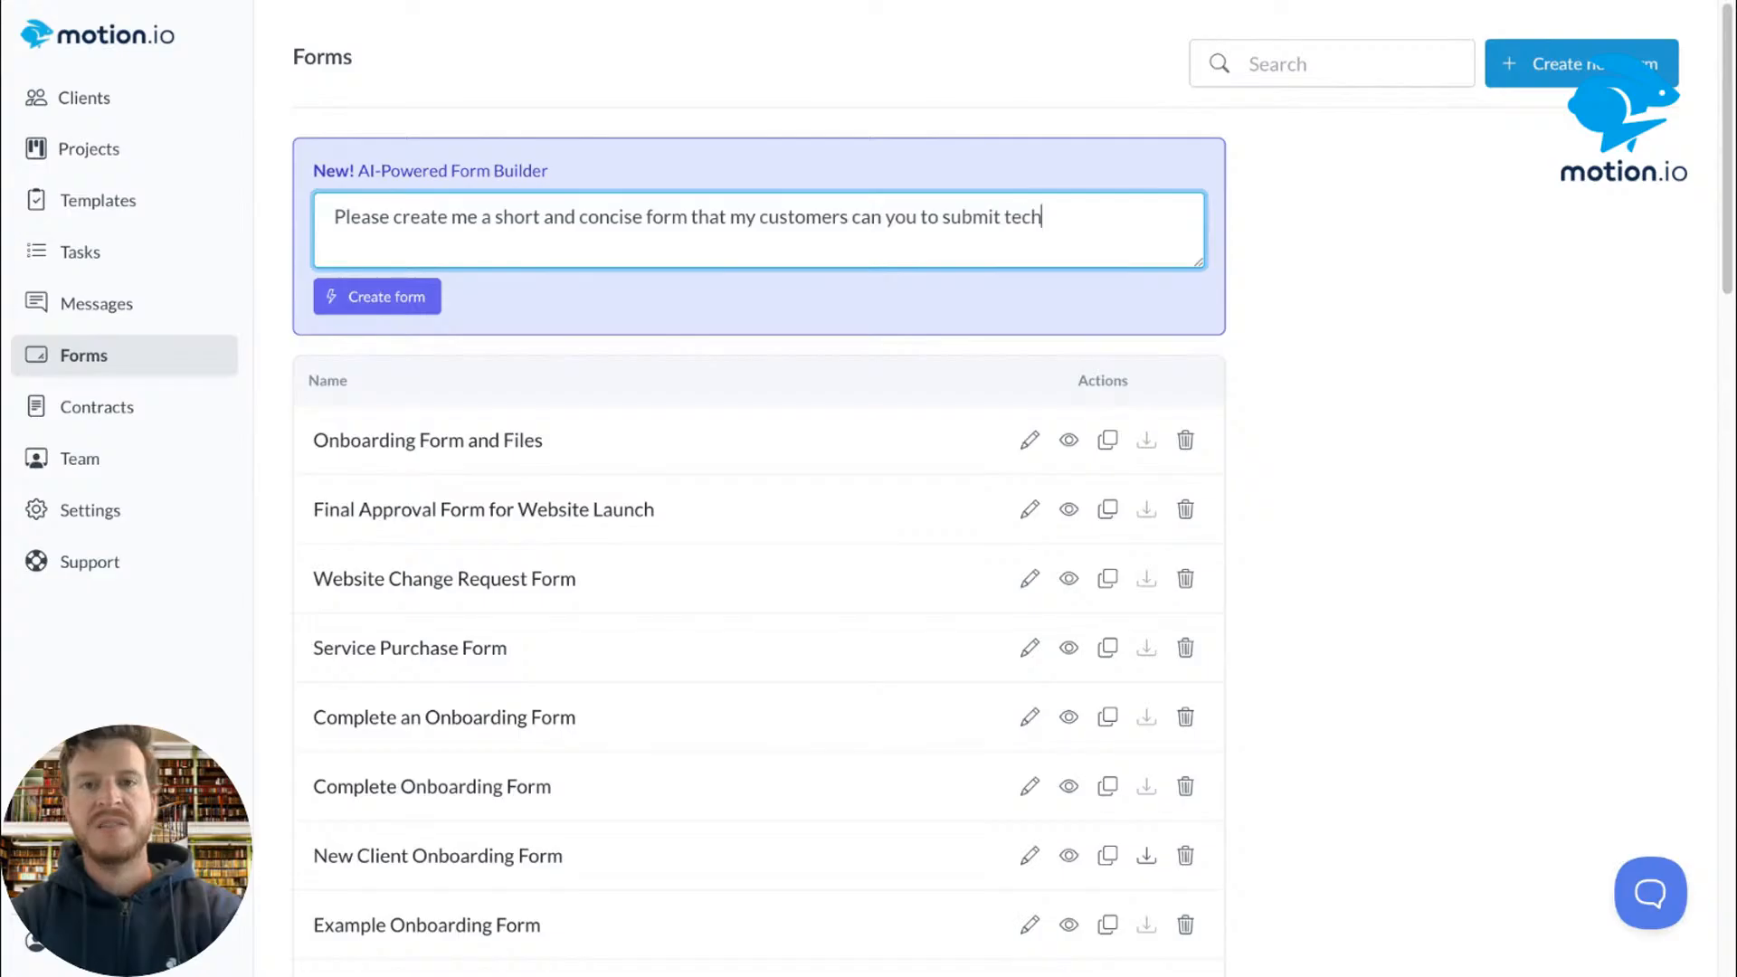
text(nical support requests.)
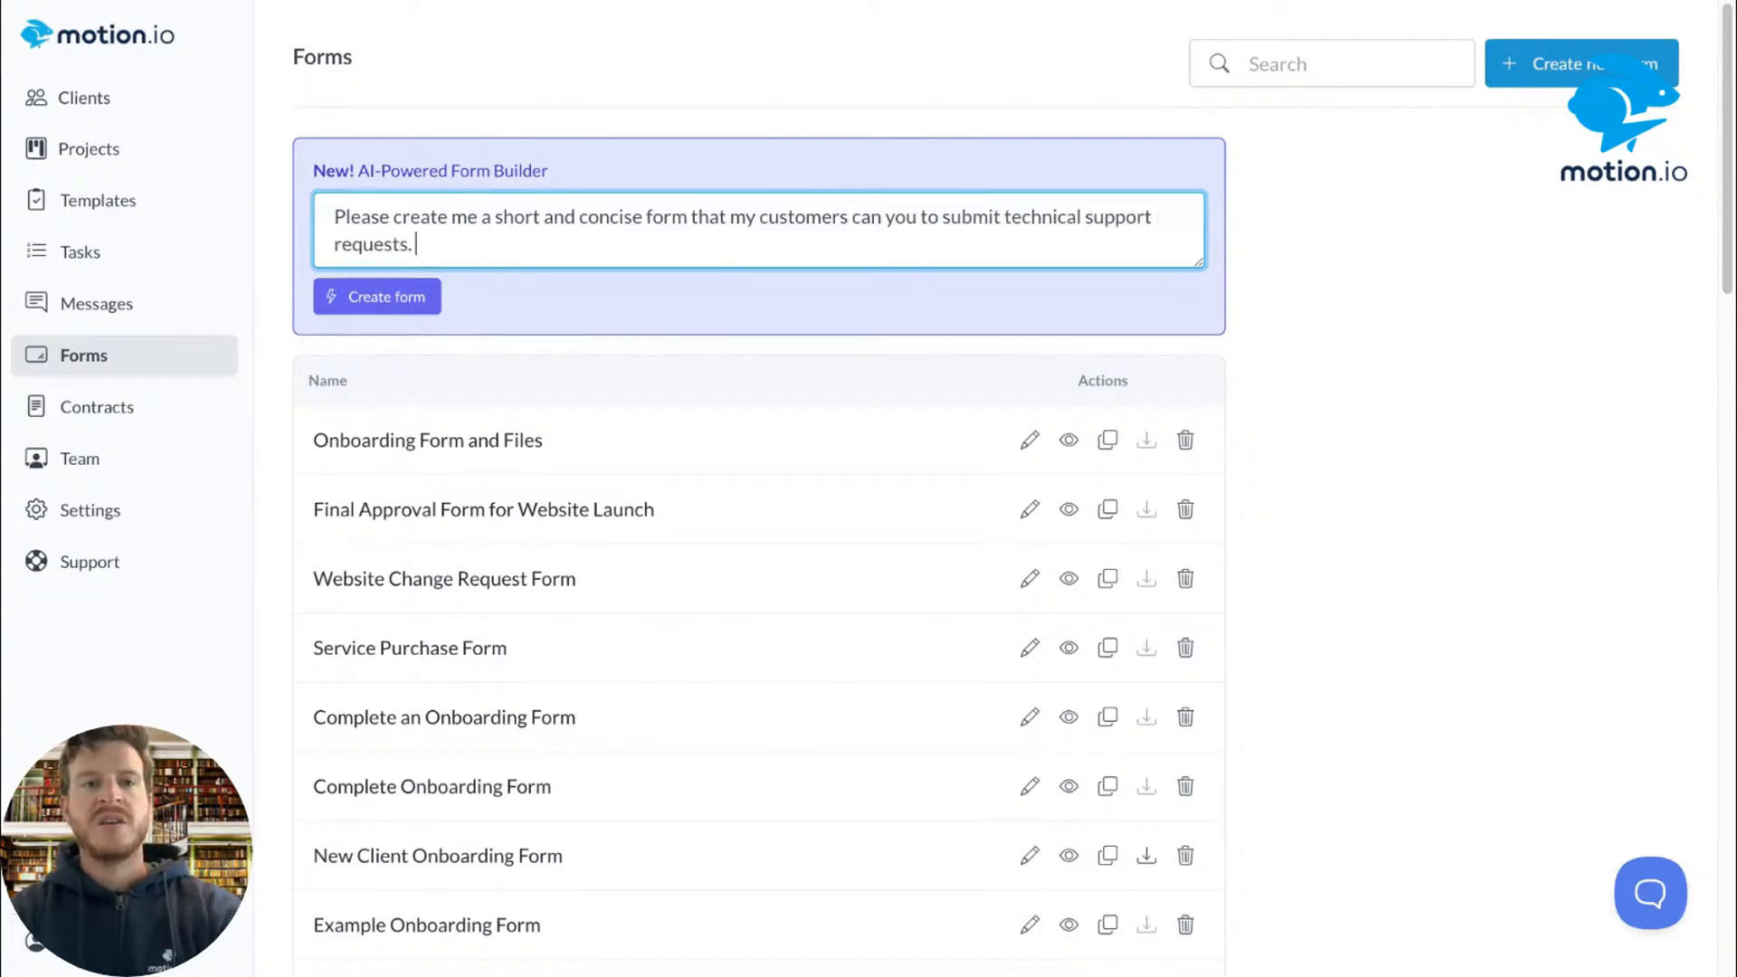
click(418, 306)
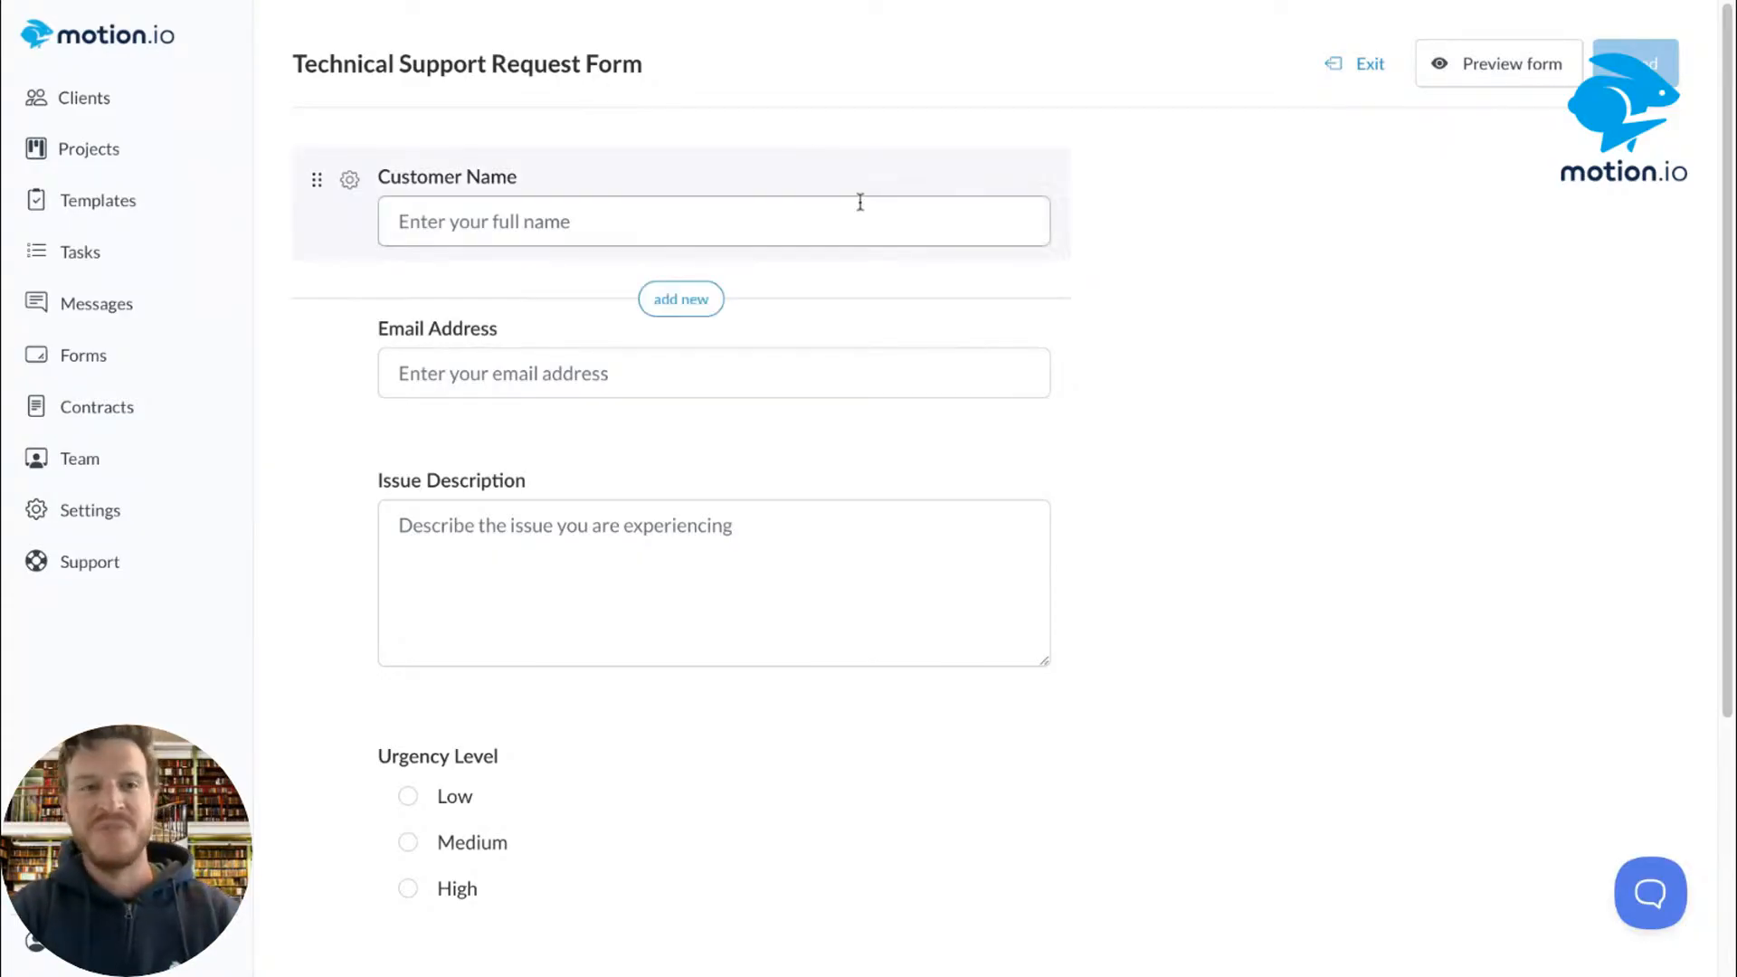
Step: Review the fields of the generated technical support form, from the customer name down to the contact number
scroll(1039, 272, down, 3)
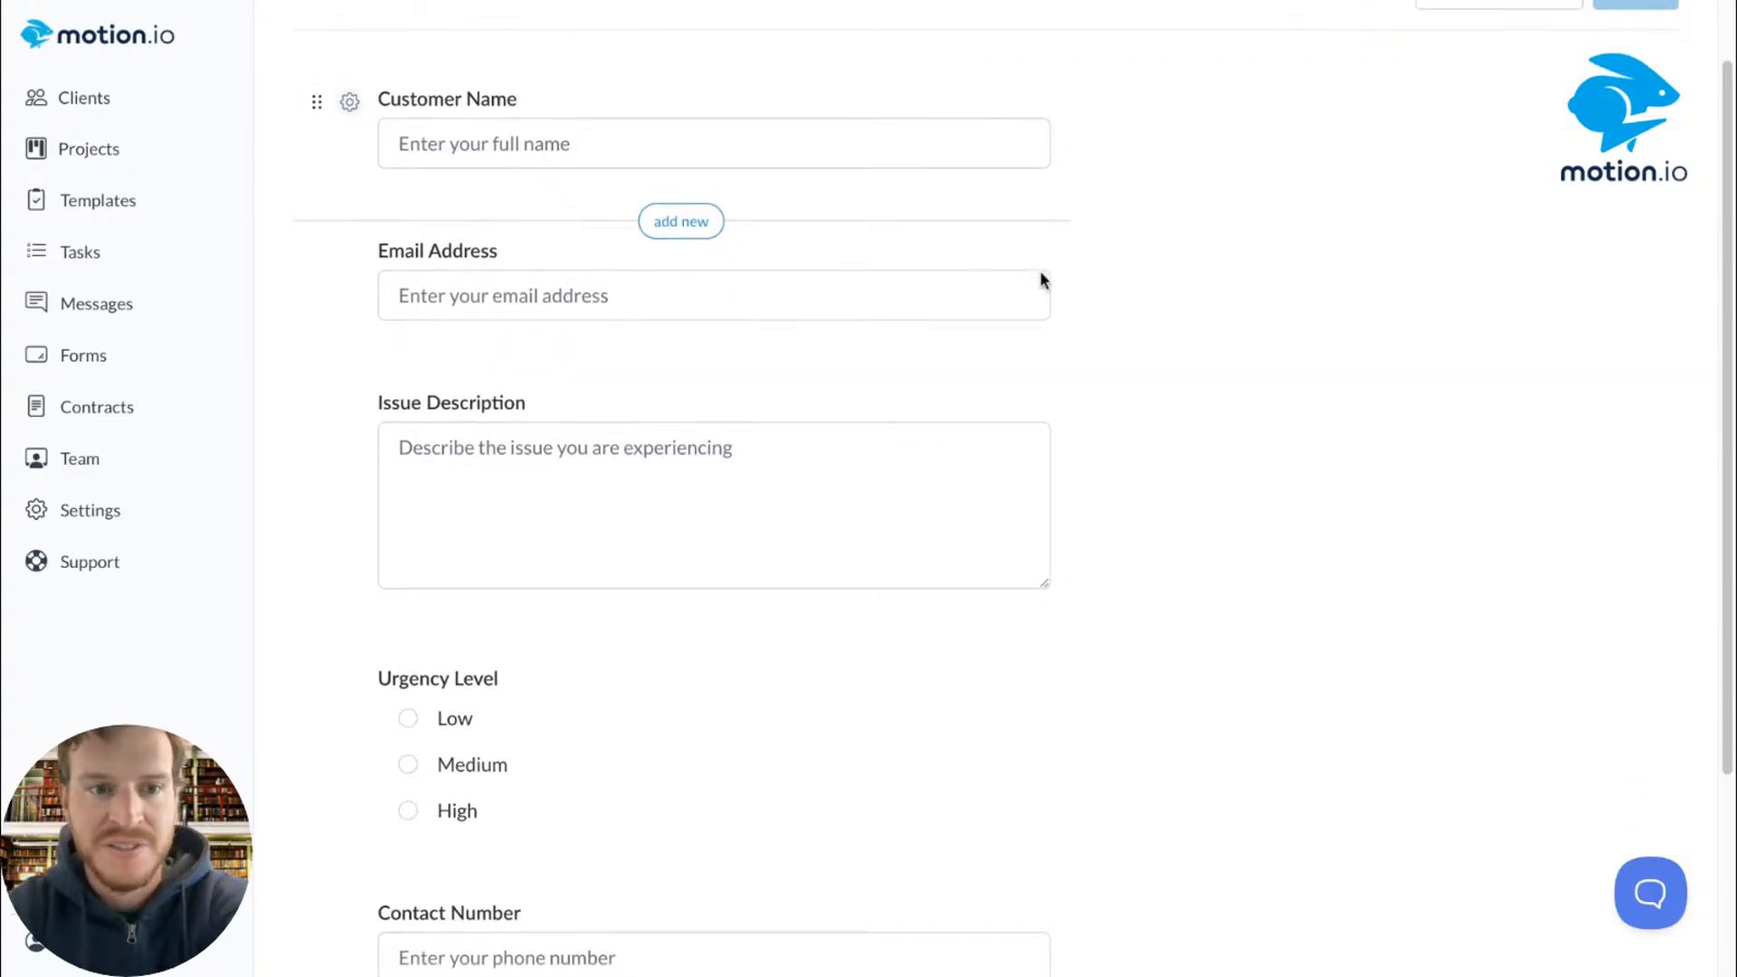
scroll(1039, 279, down, 2)
scroll(1039, 280, up, 5)
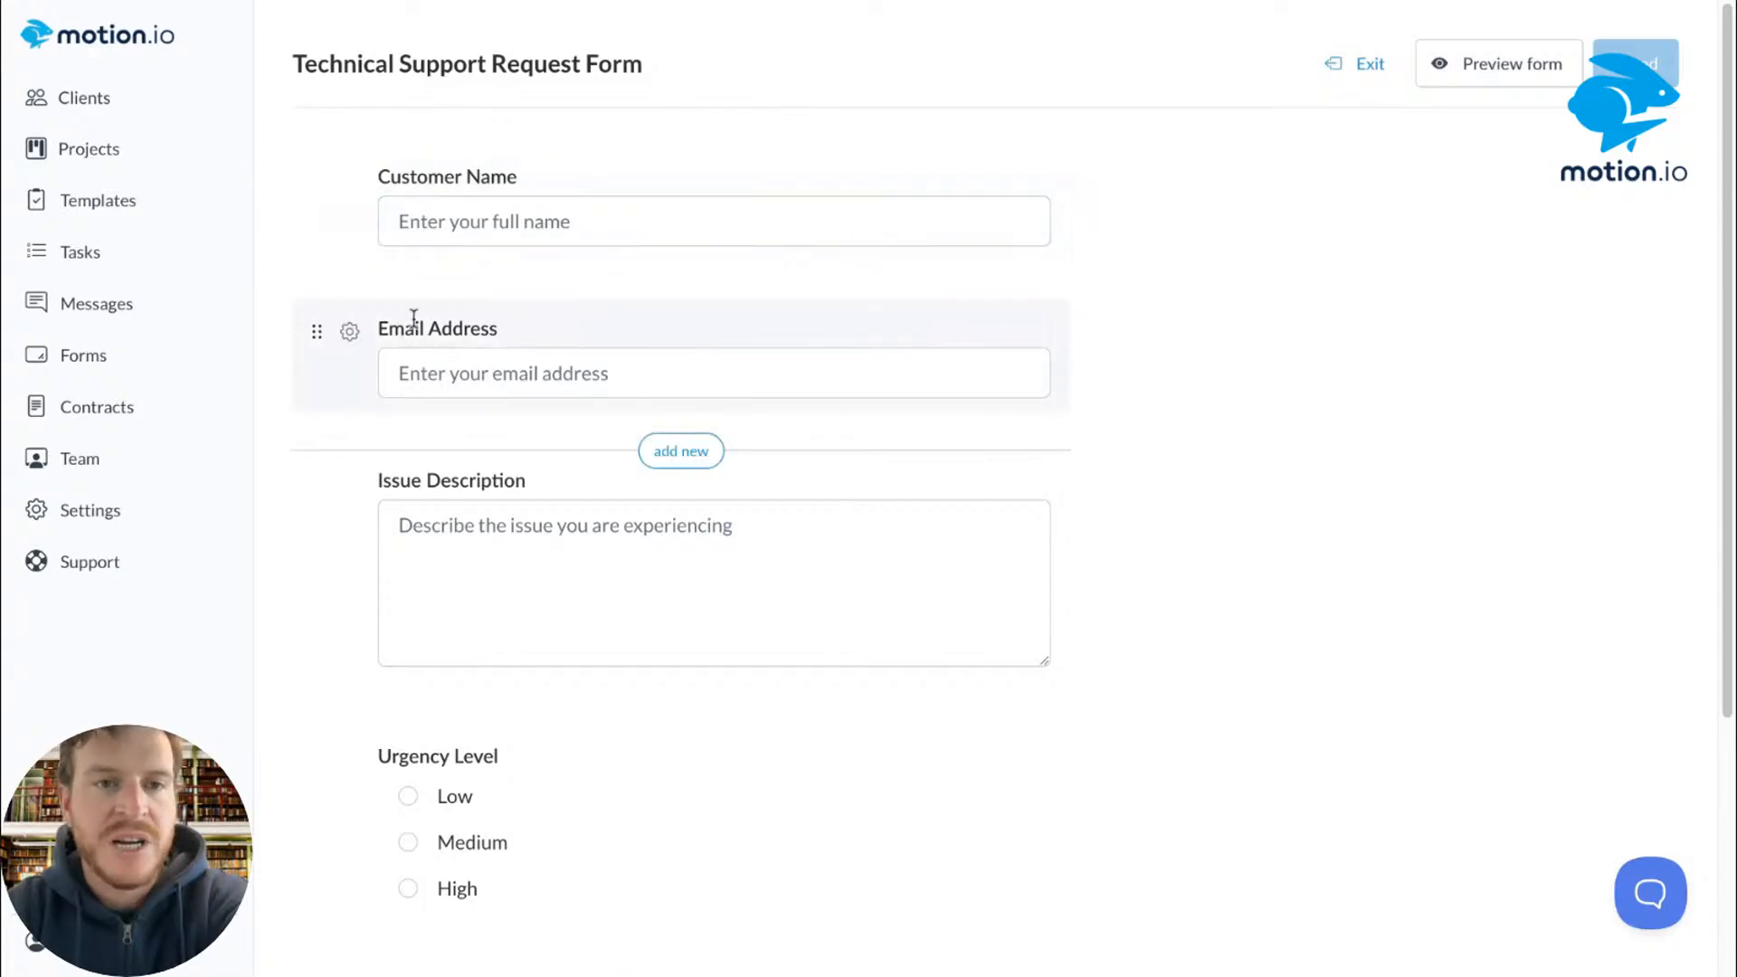
scroll(407, 389, down, 3)
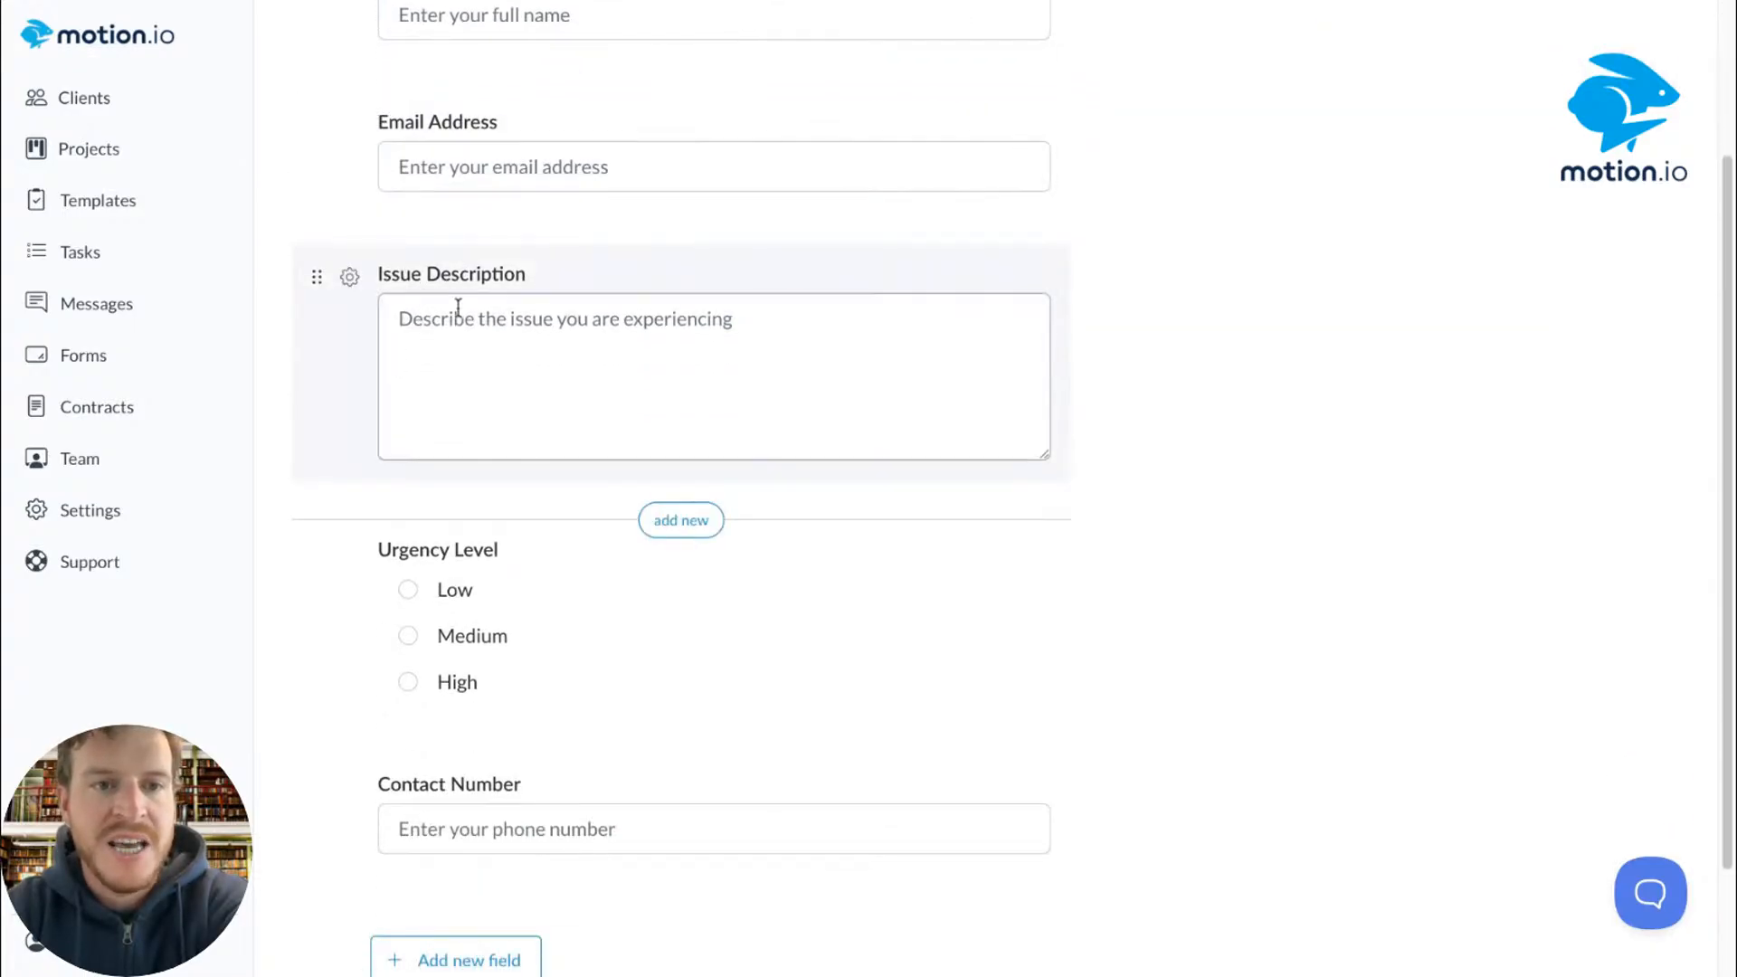
Step: Delete the Contact Number field from the Technical Support Request Form
scroll(423, 404, down, 2)
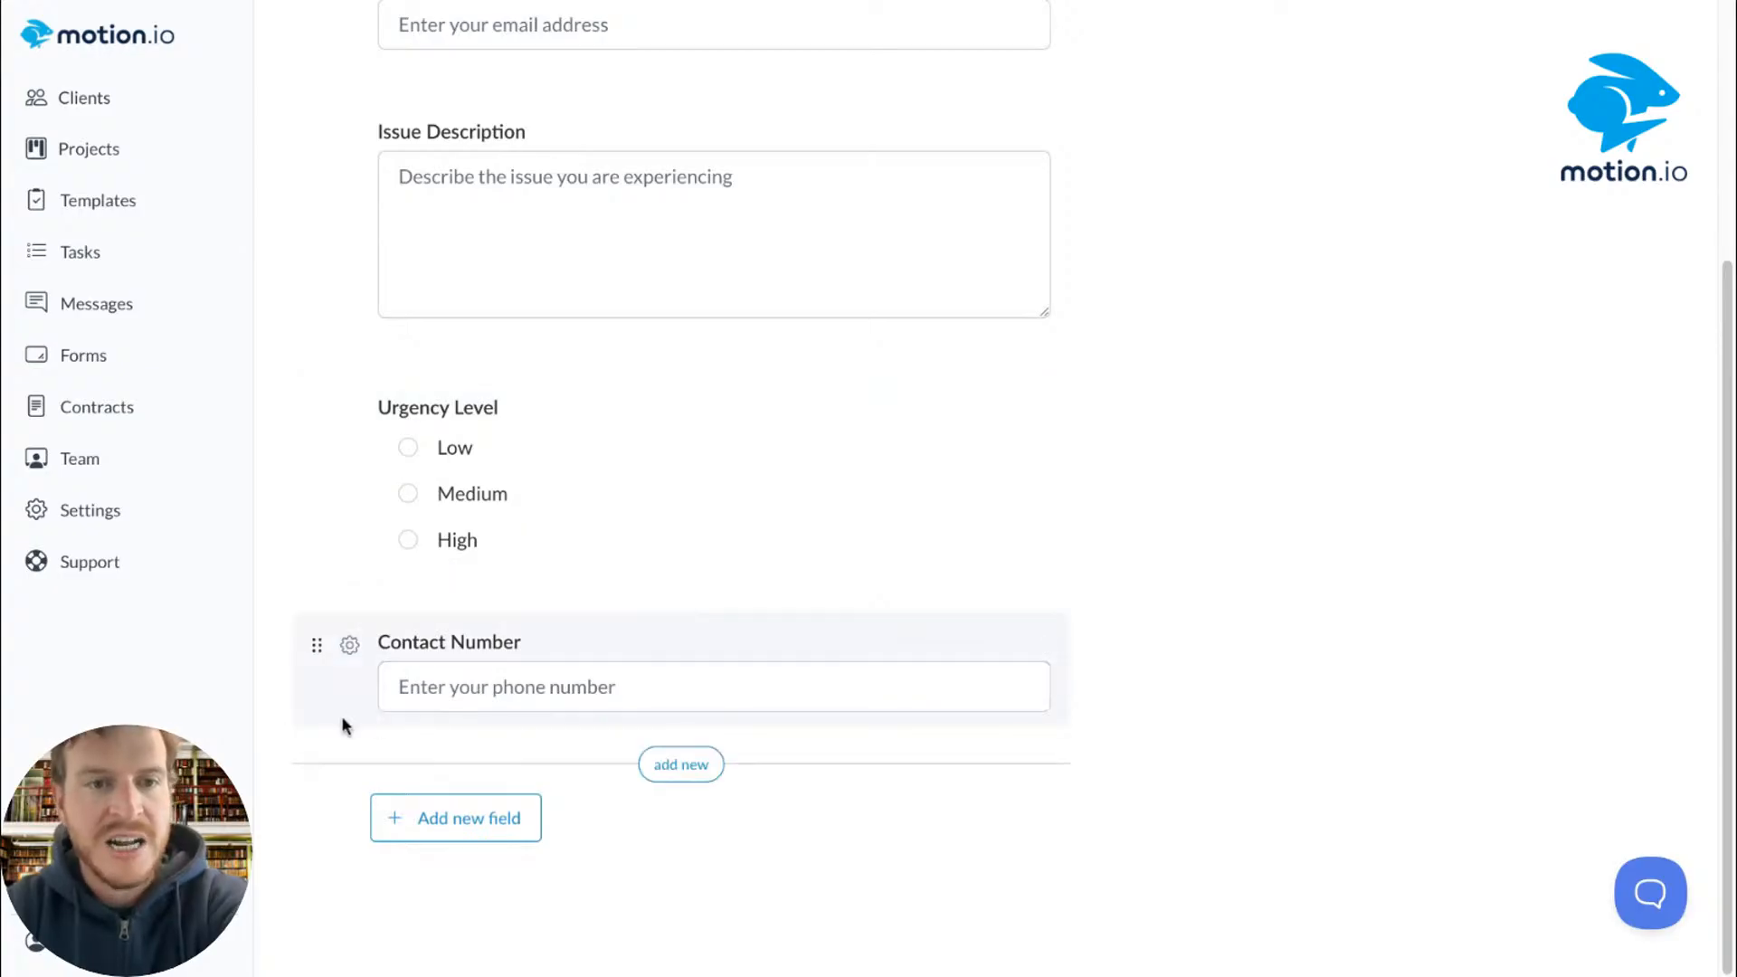
click(349, 644)
click(420, 549)
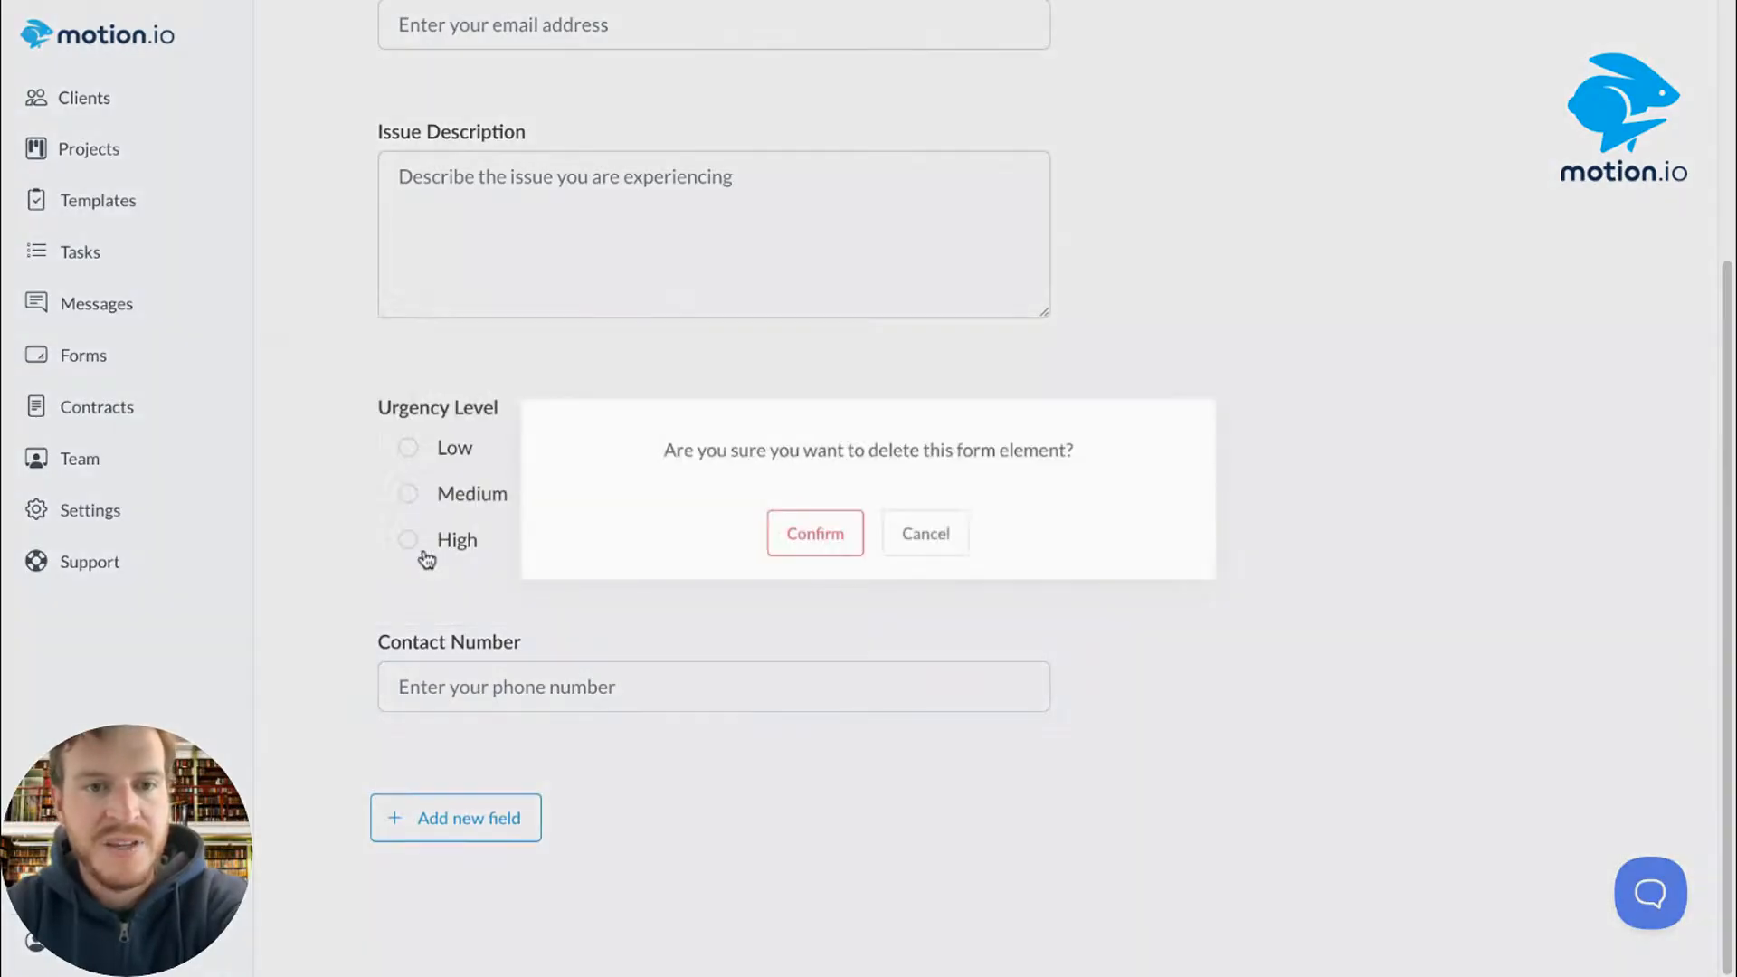
click(831, 543)
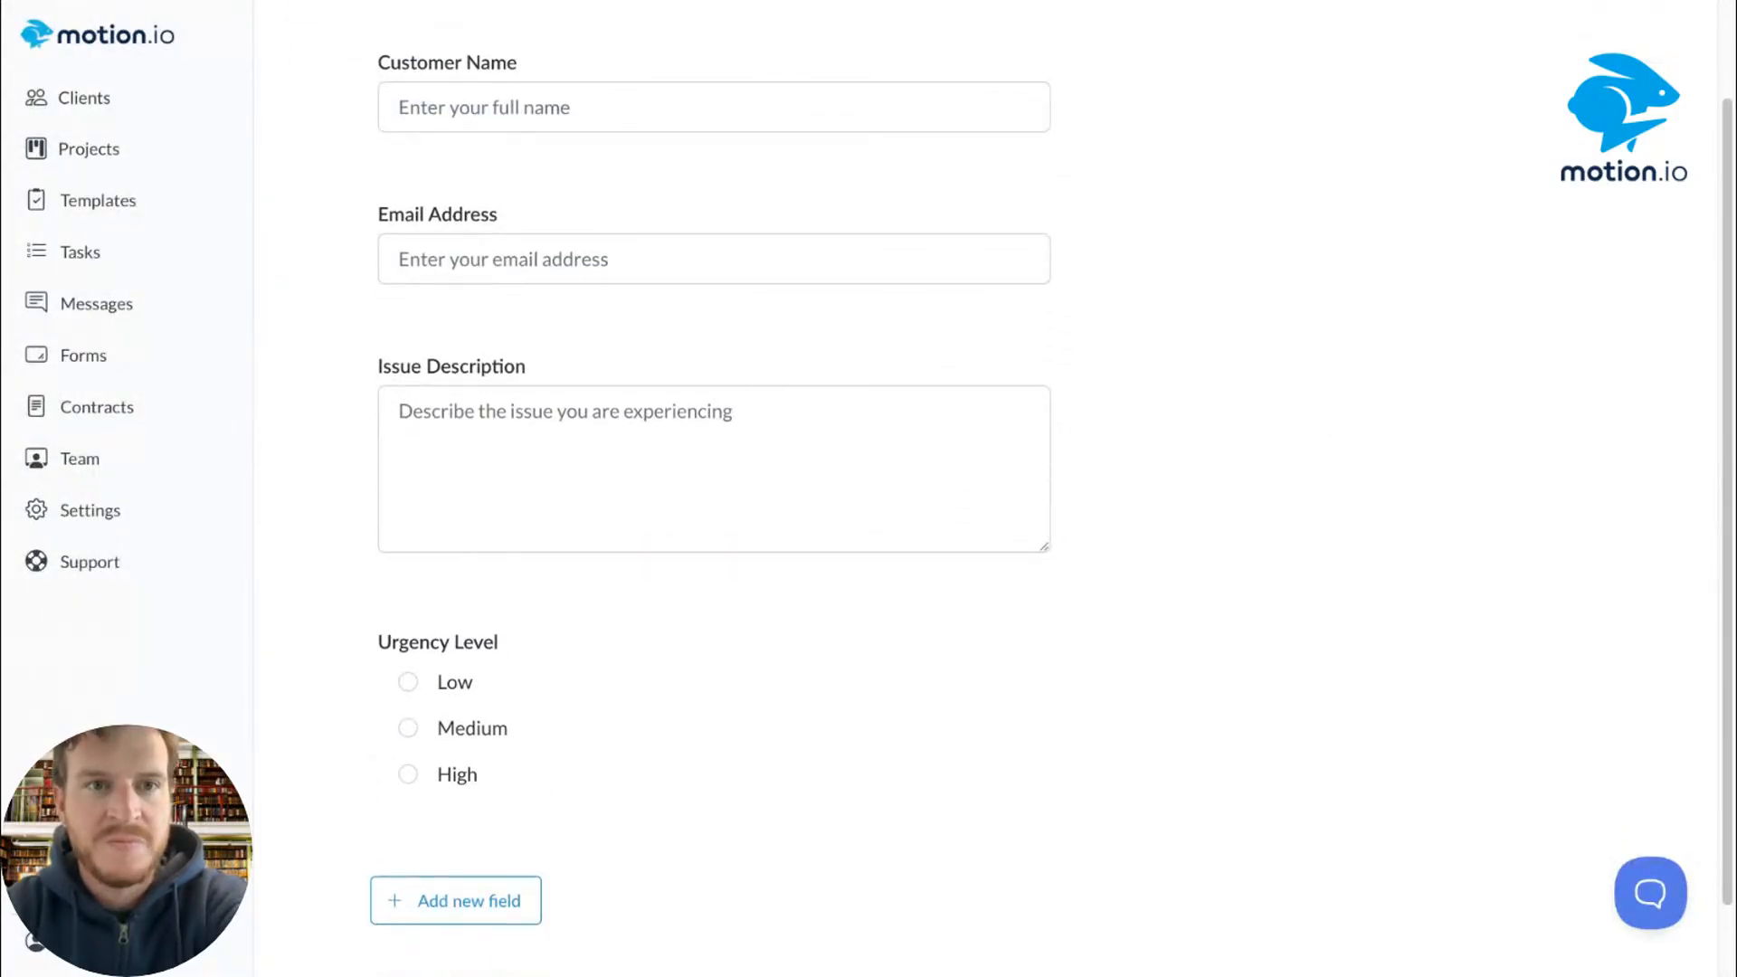
scroll(986, 489, up, 1)
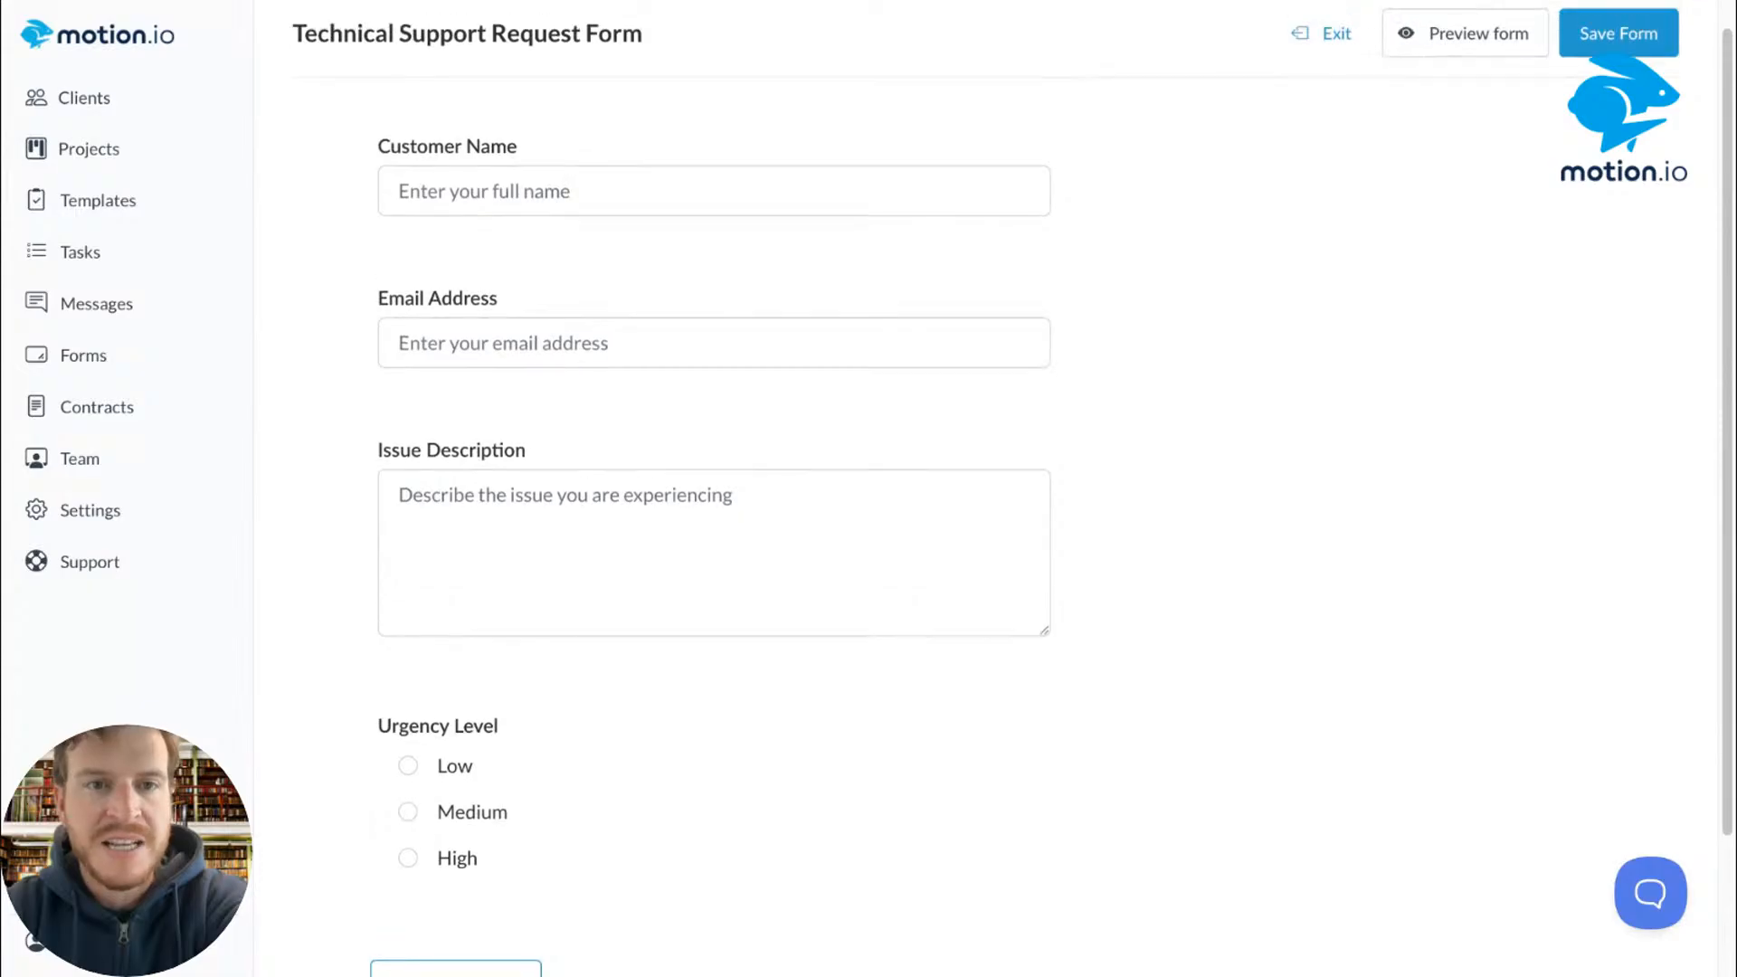
scroll(986, 489, down, 1)
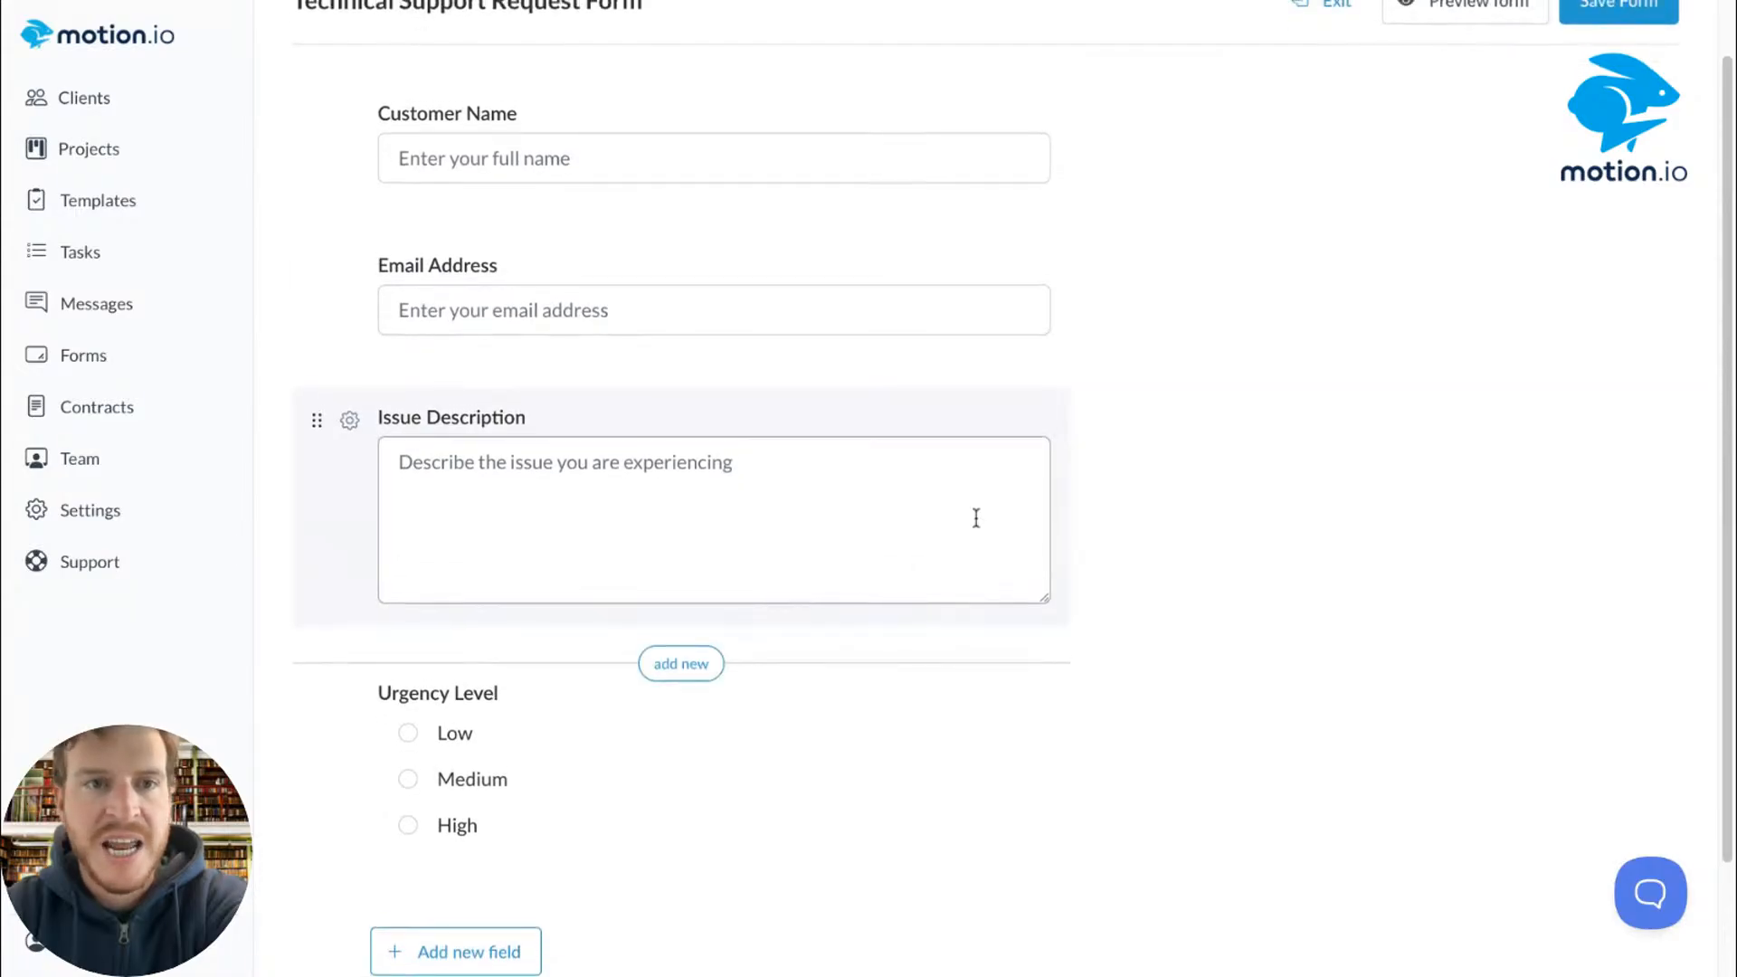
scroll(1245, 430, up, 1)
click(695, 308)
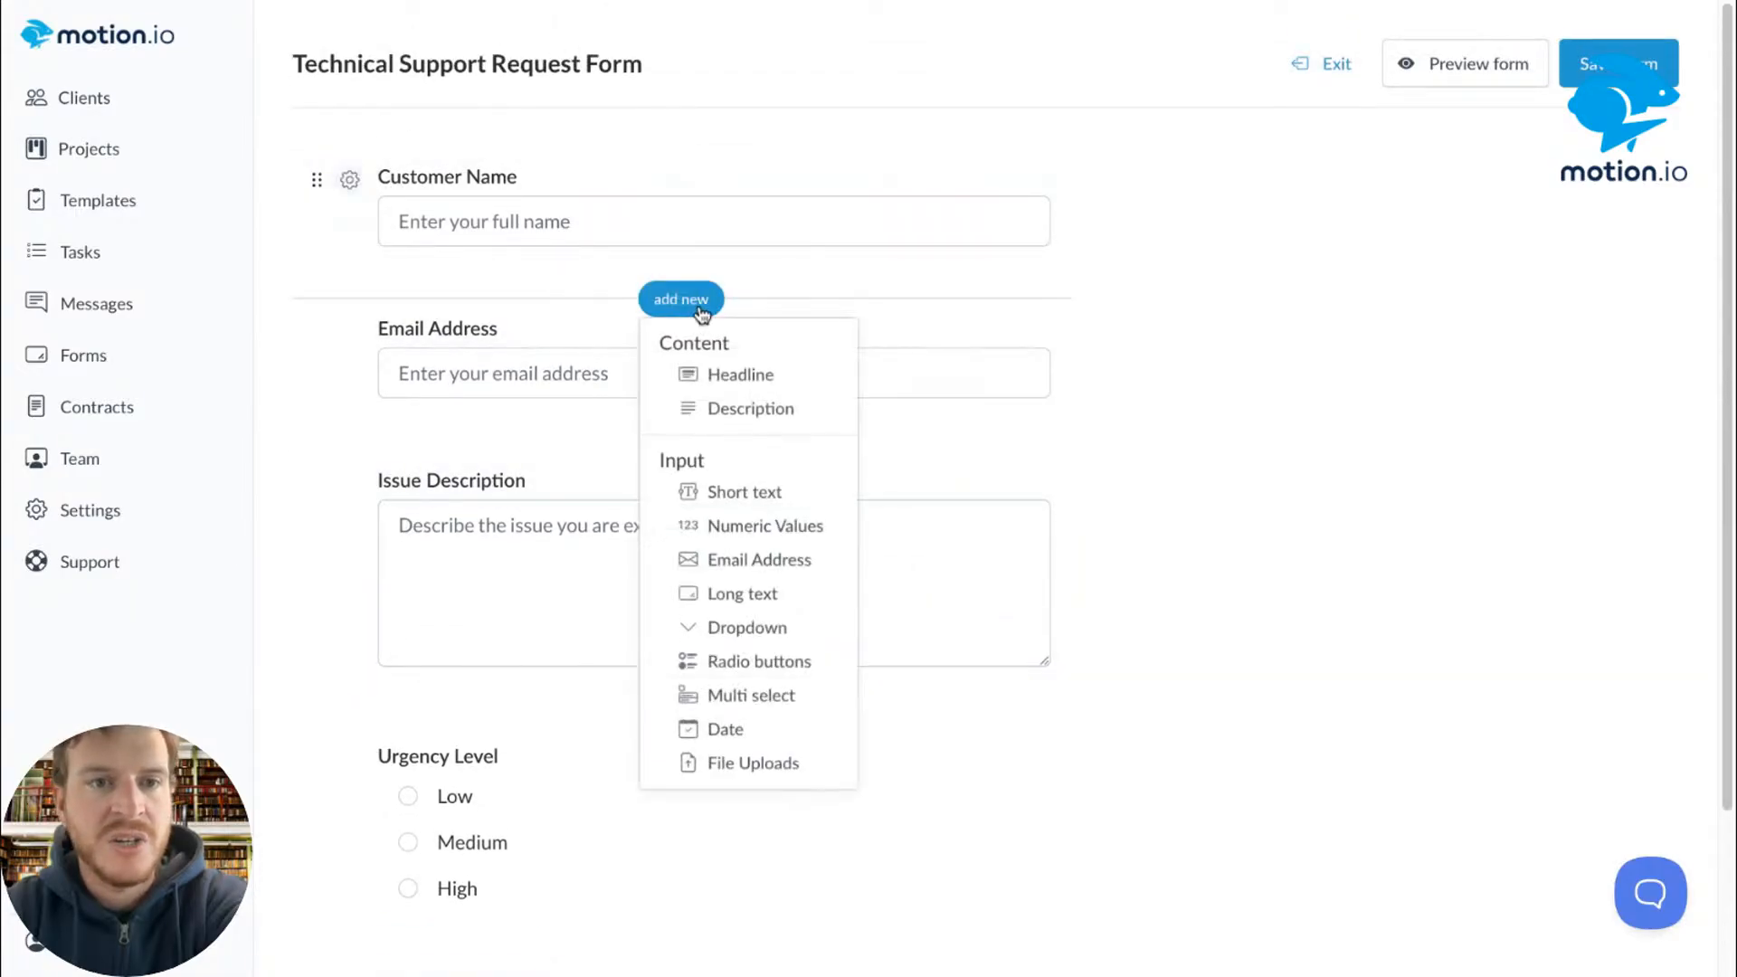
click(766, 411)
drag(314, 439, 317, 190)
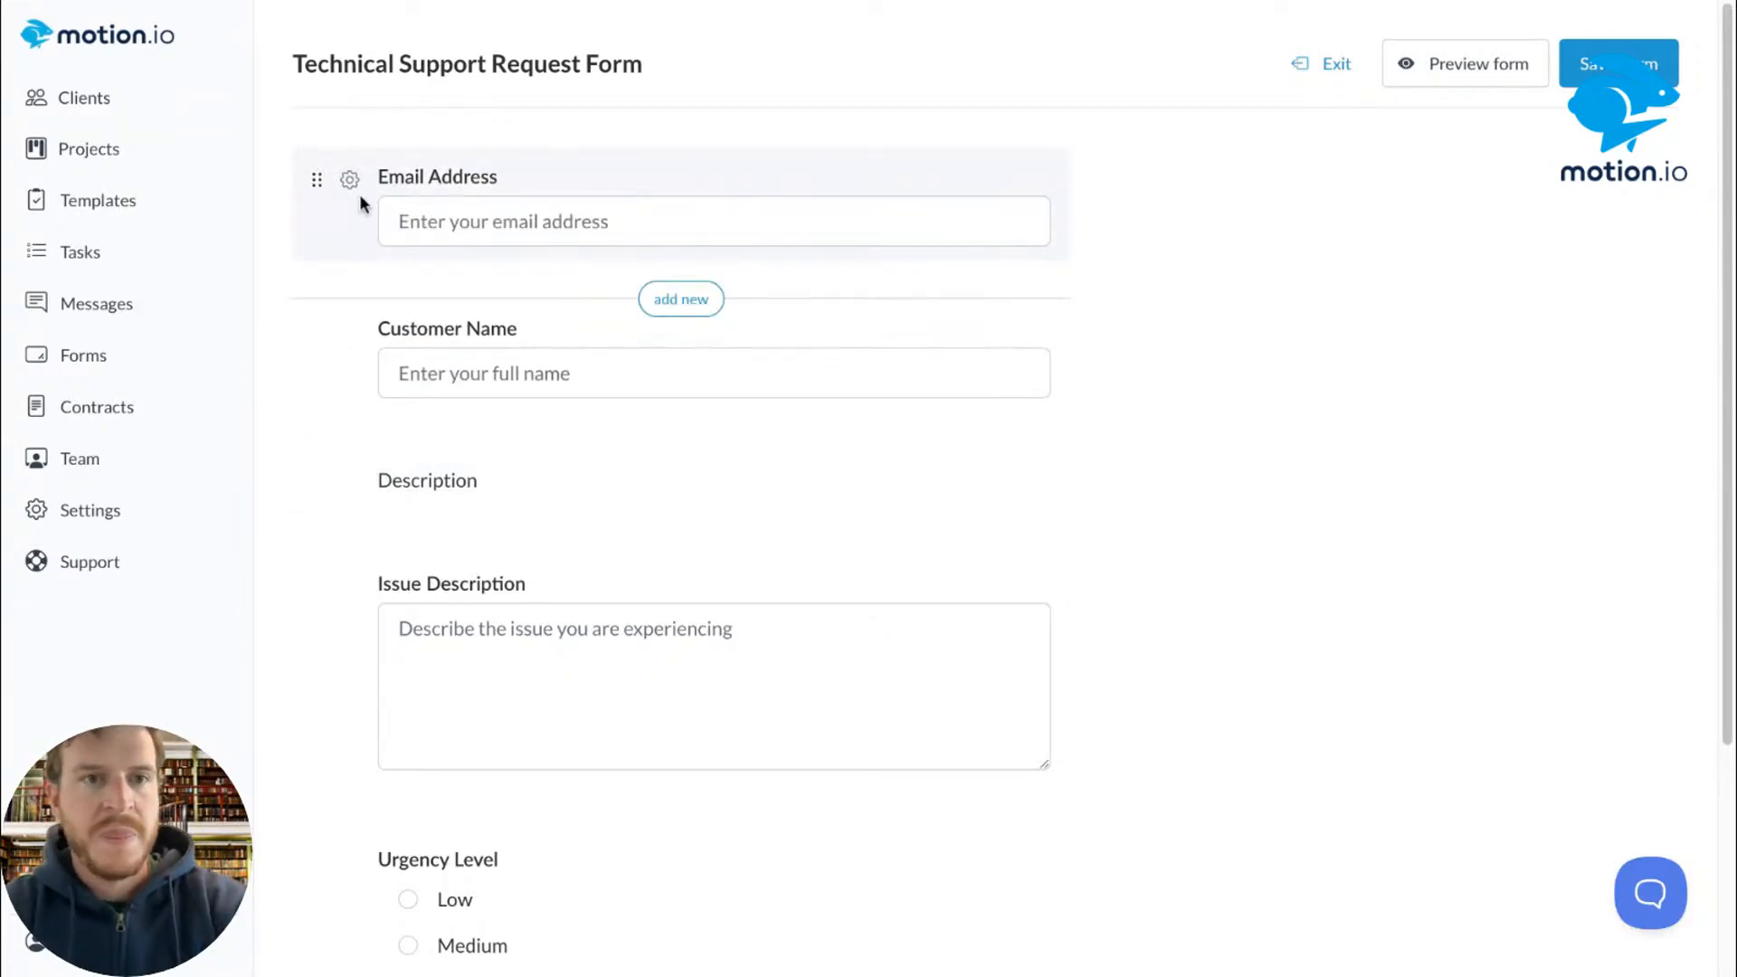
drag(317, 190, 318, 182)
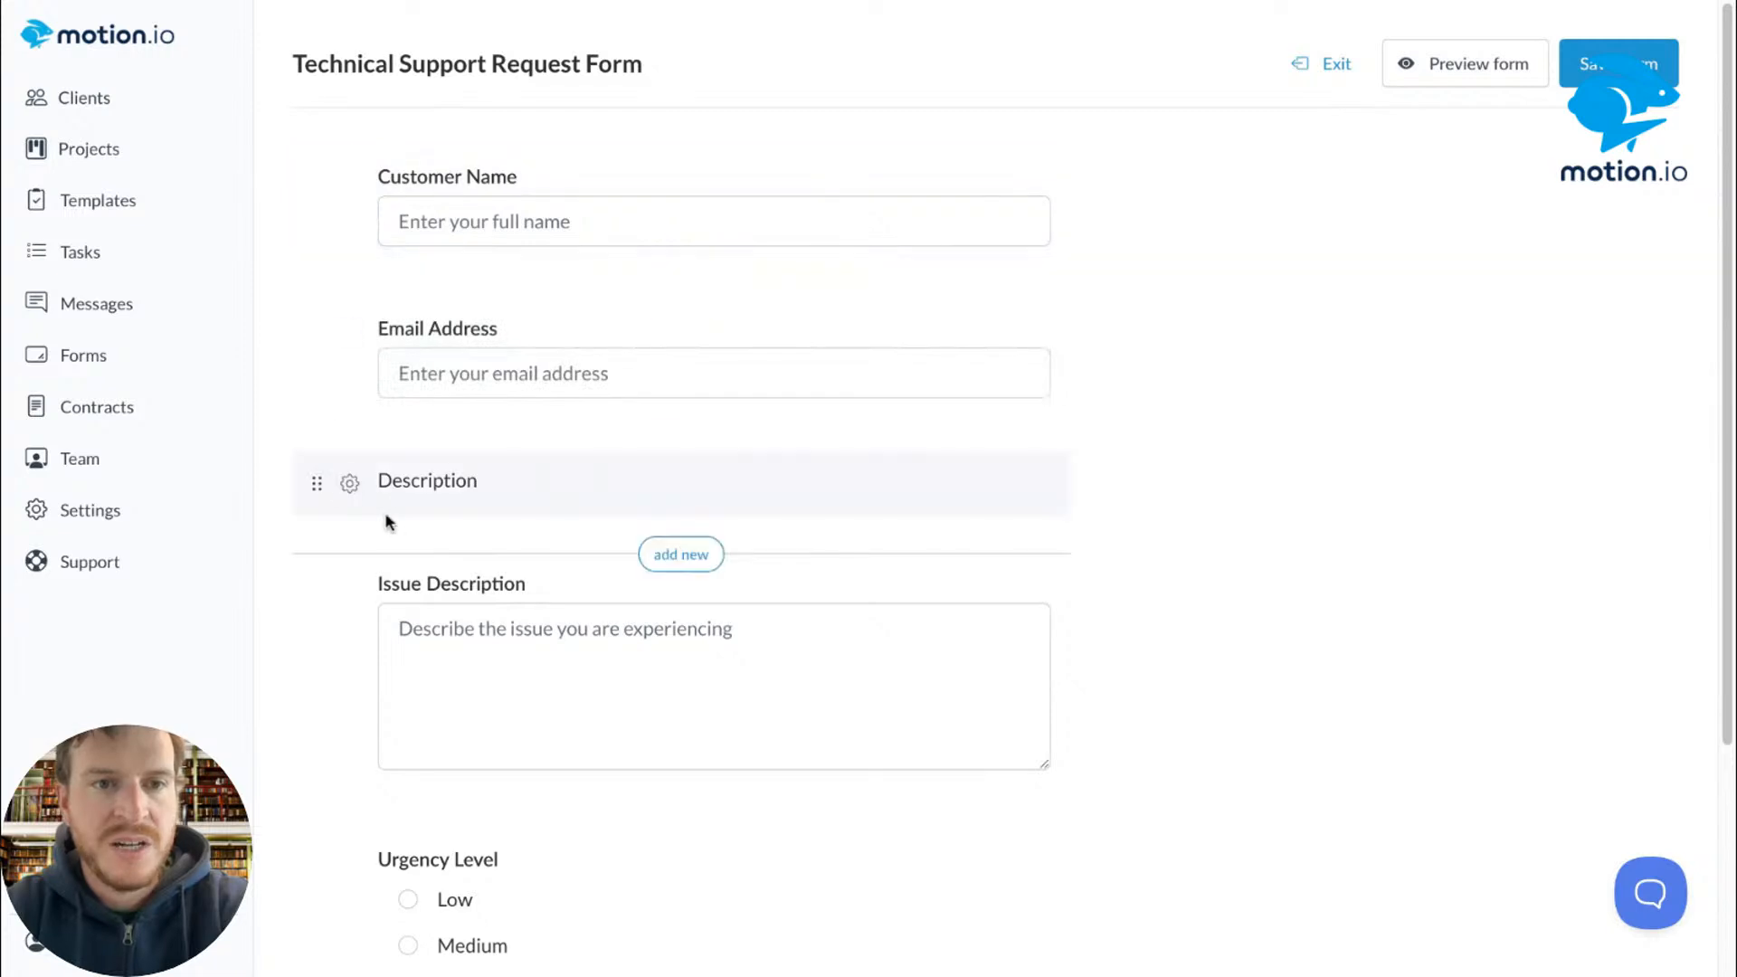
click(349, 483)
click(409, 644)
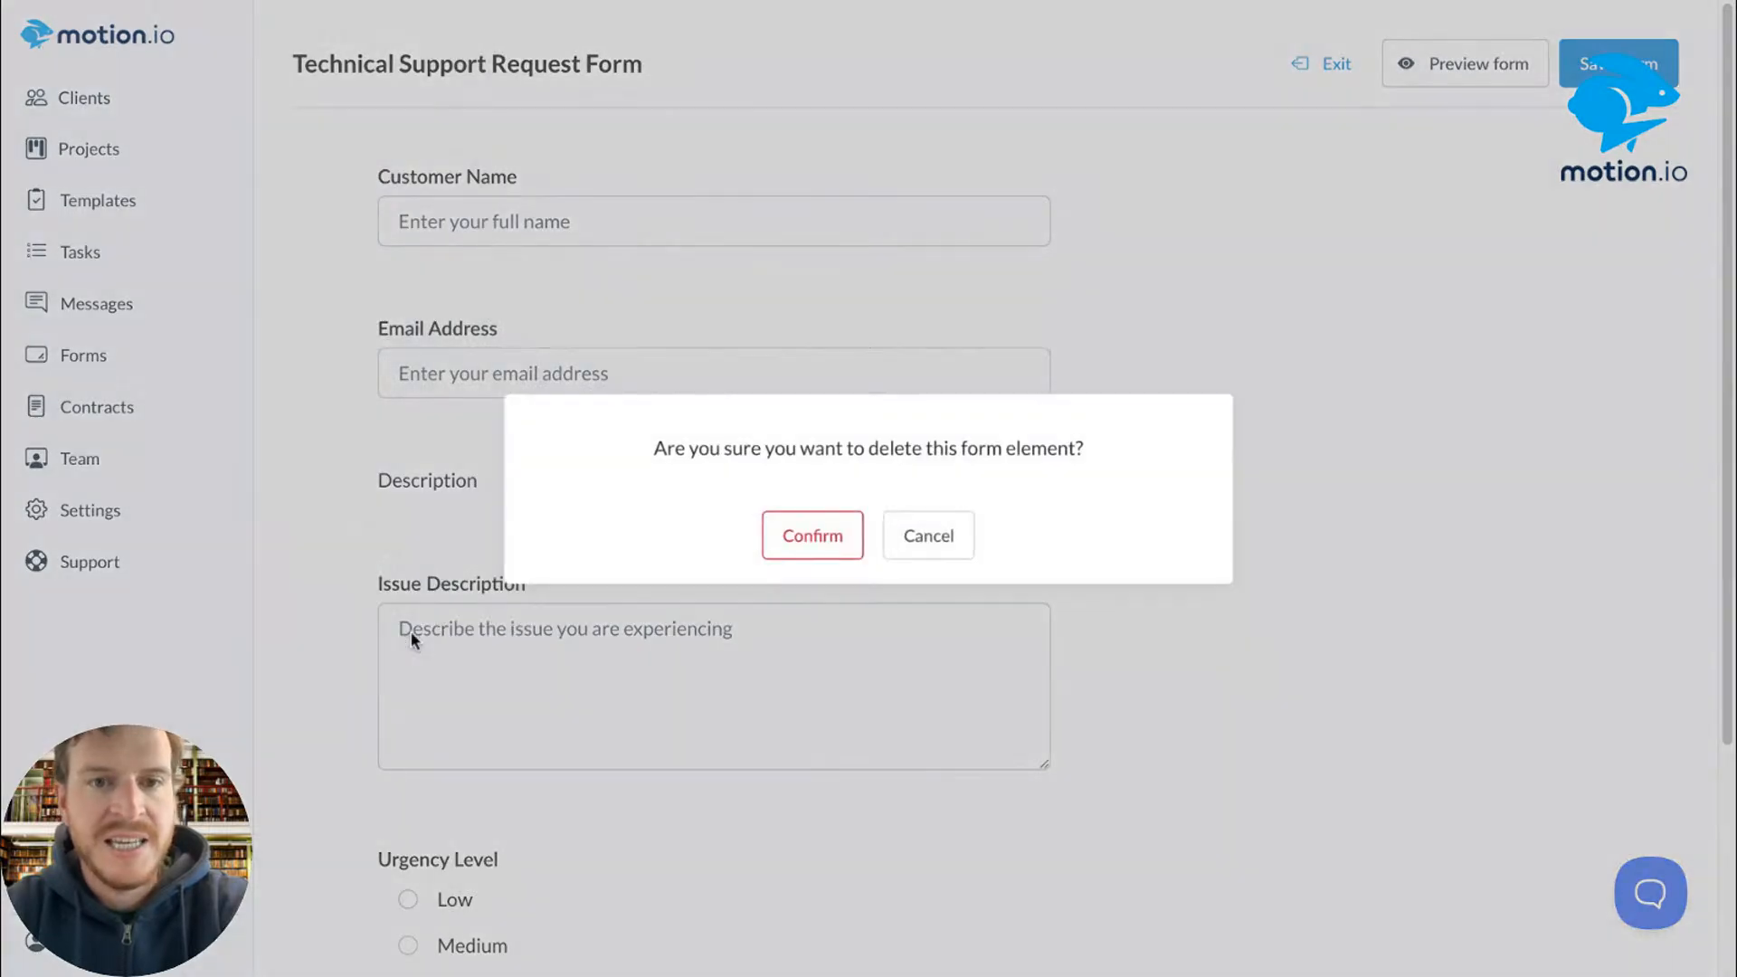
click(843, 547)
Step: Add a headline element to the form and move it above the Customer Name field
click(681, 450)
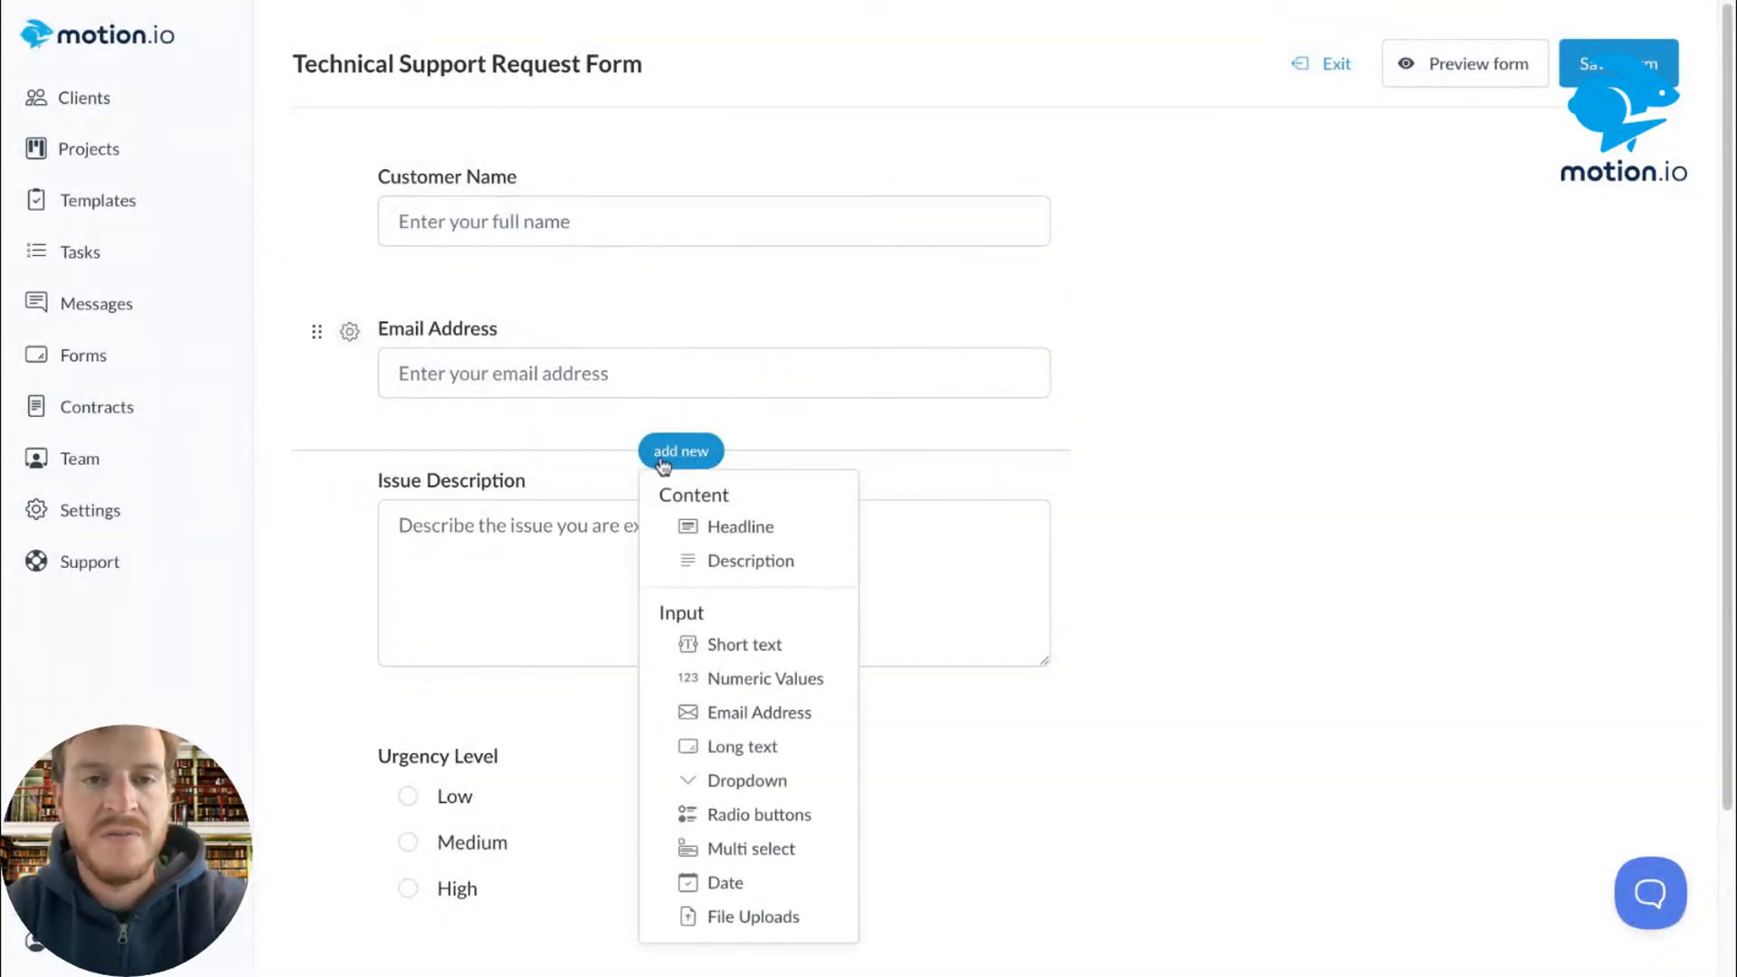
click(721, 529)
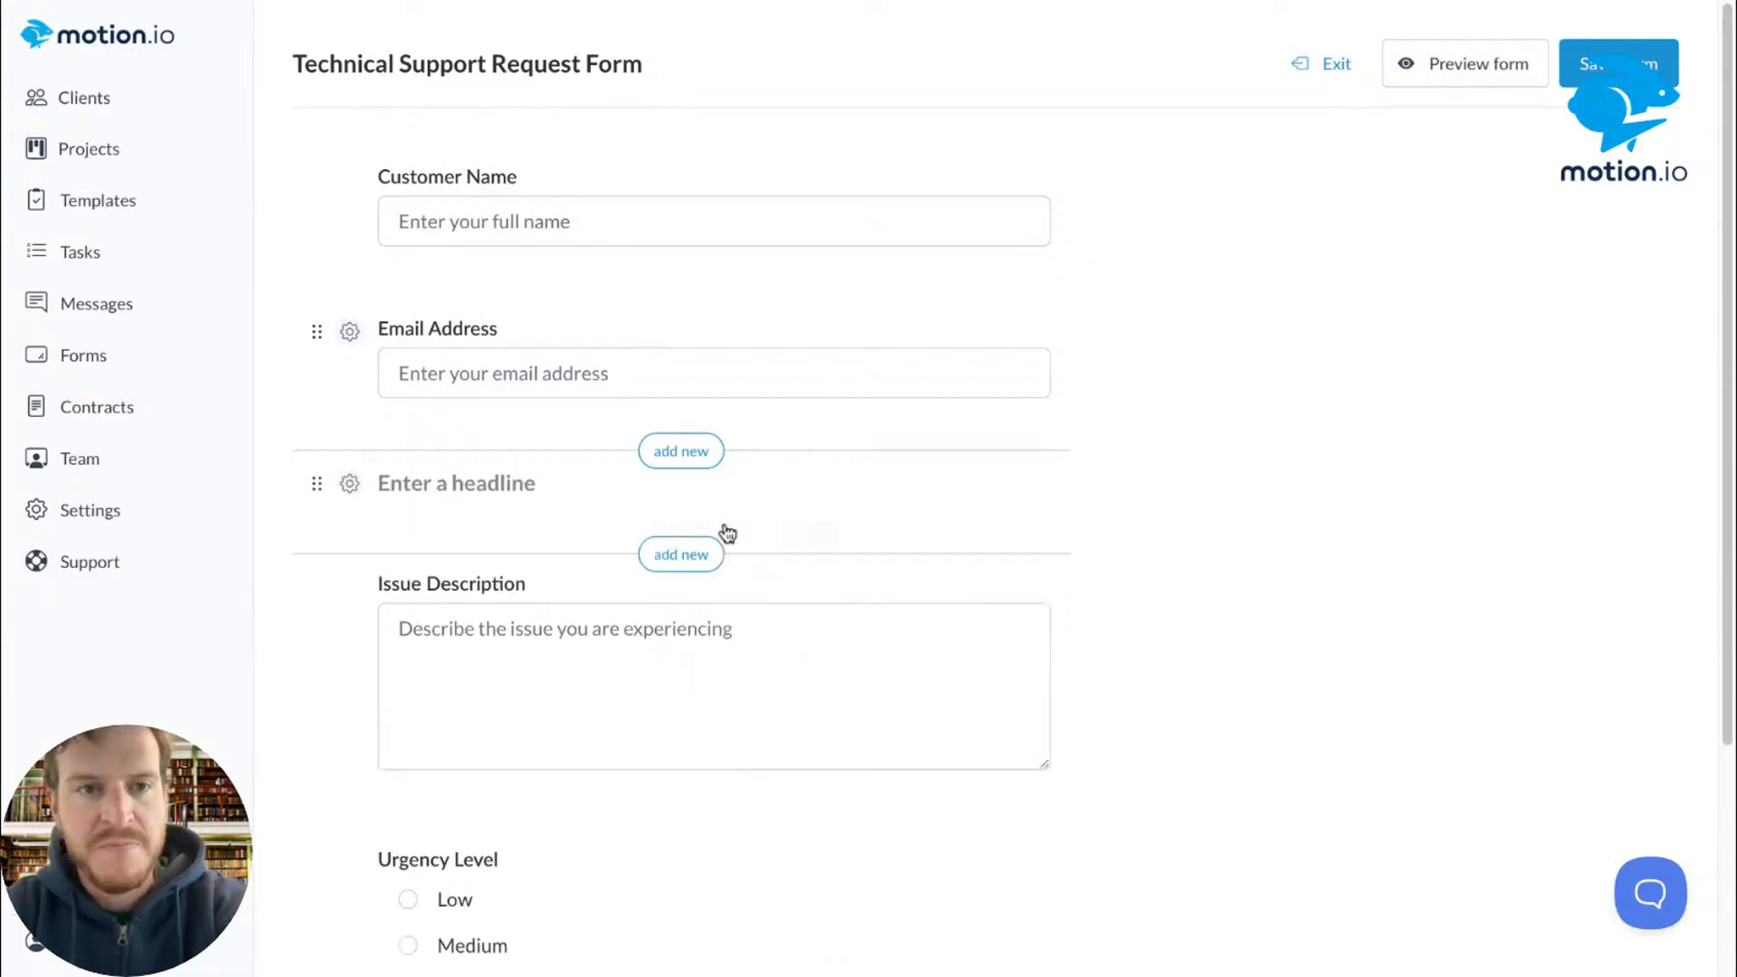
drag(317, 489, 317, 185)
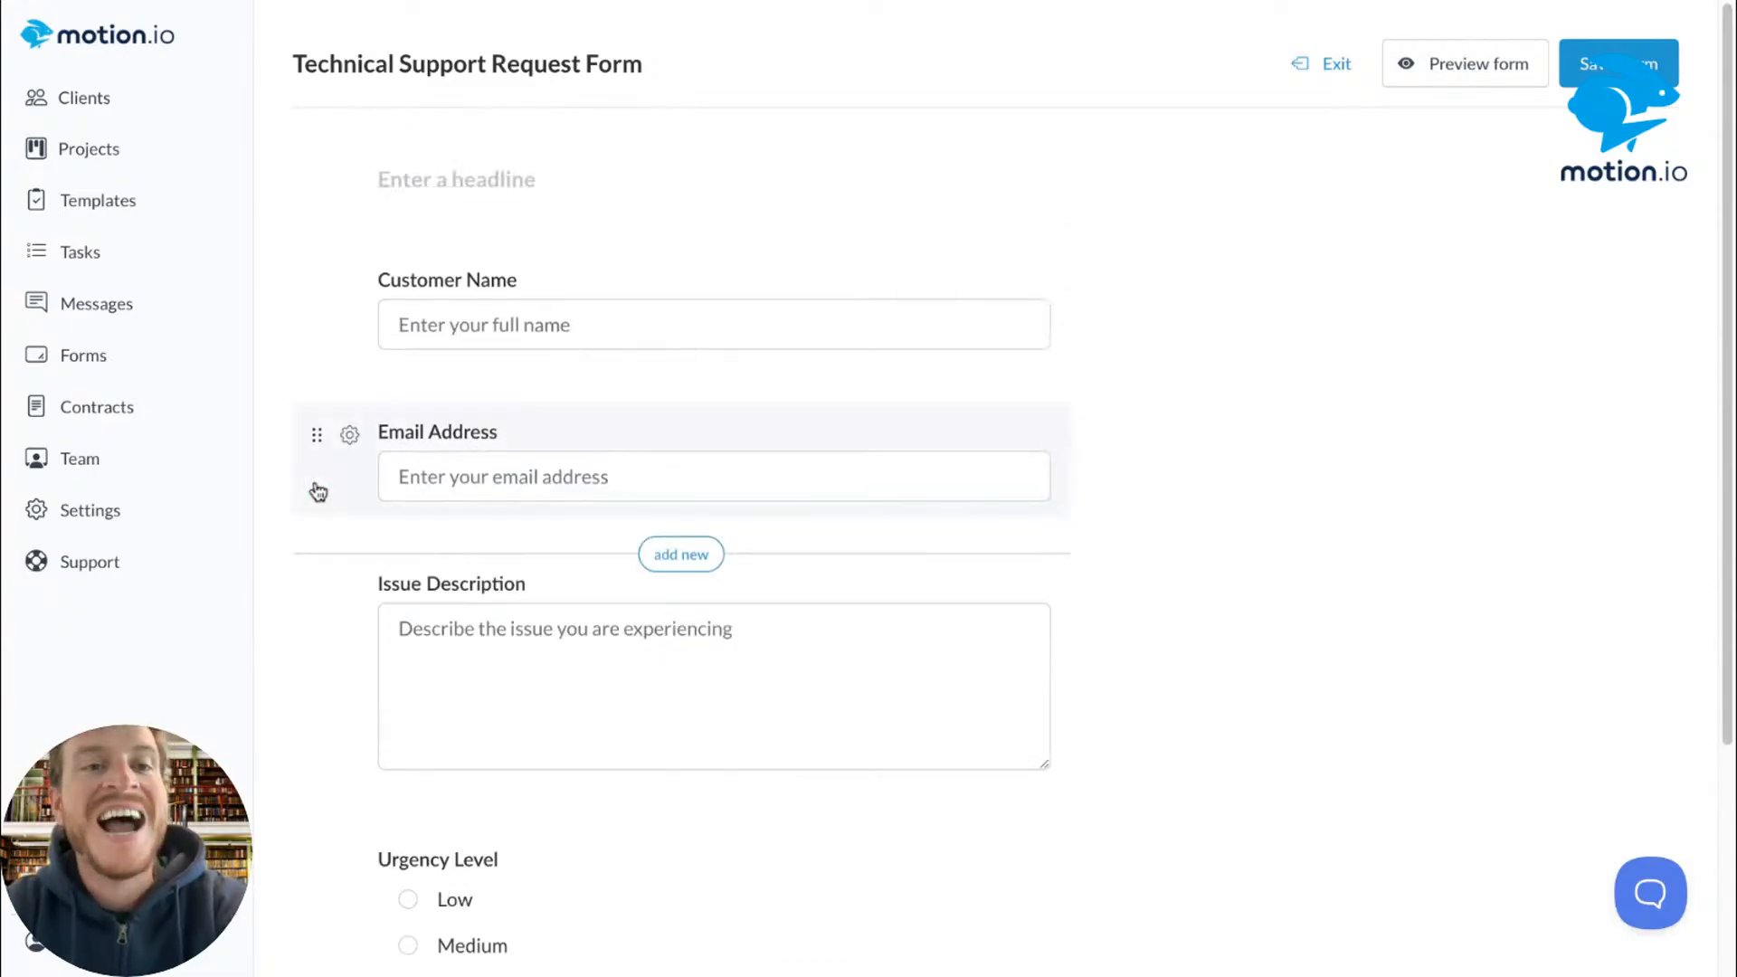
Step: Set the headline text at the start of the form to "Submit a Support Request"
click(517, 176)
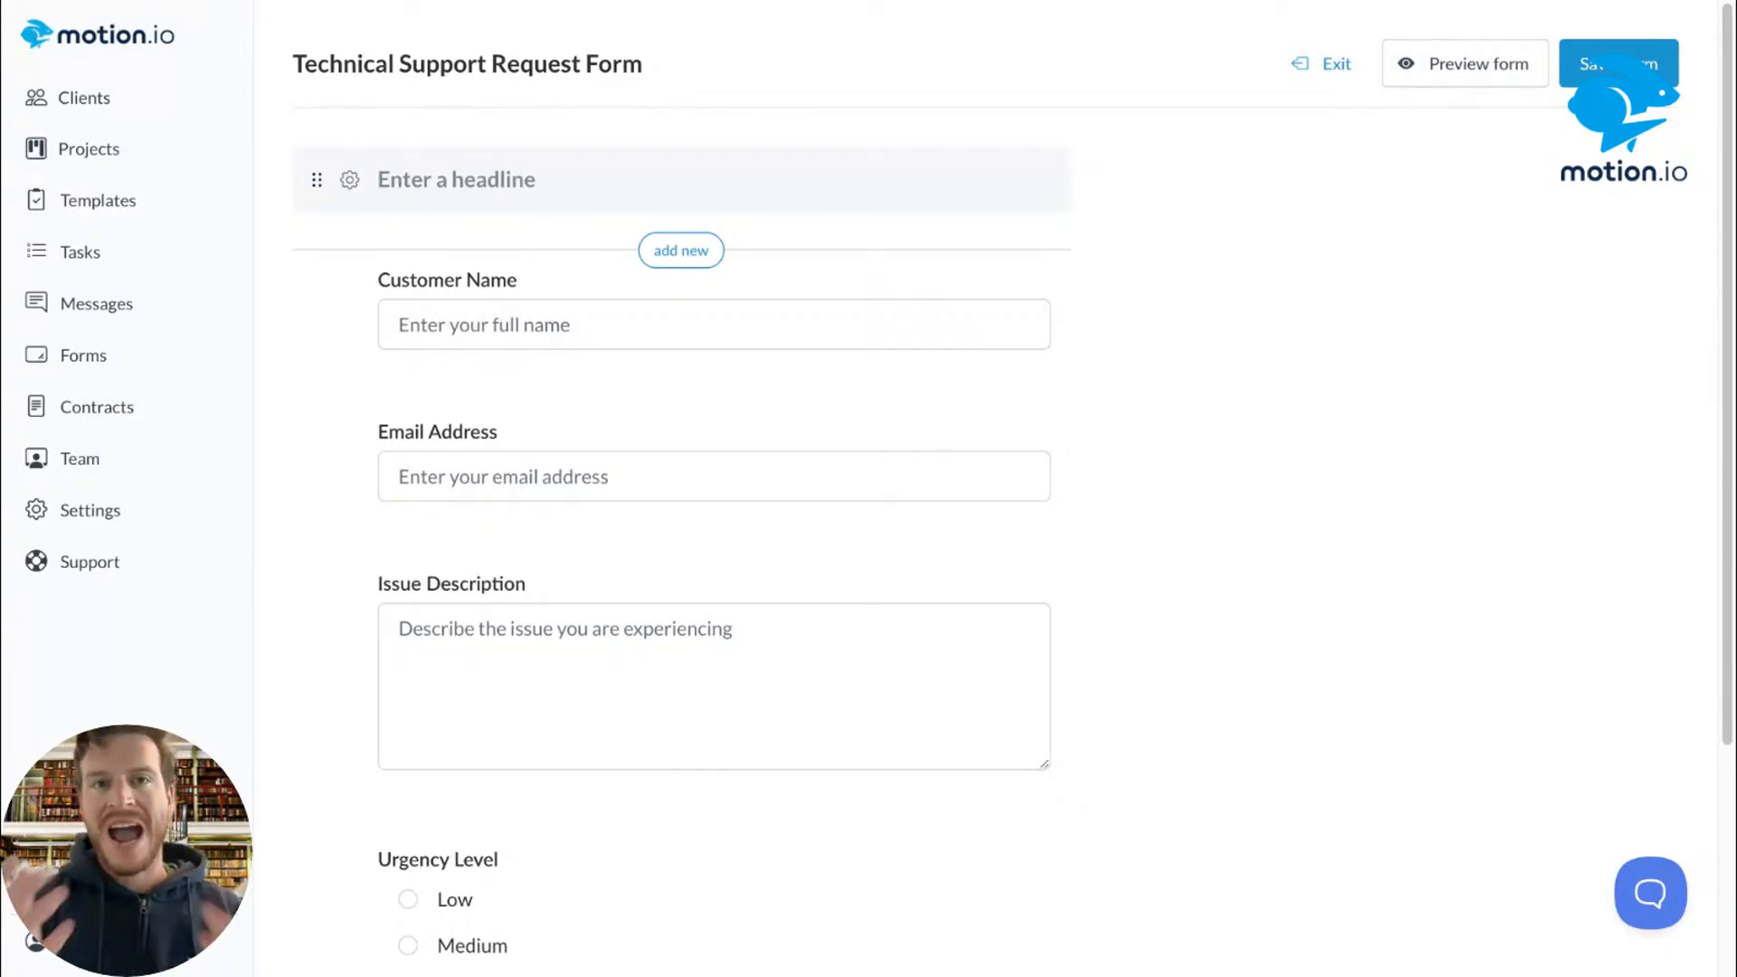
text(H)
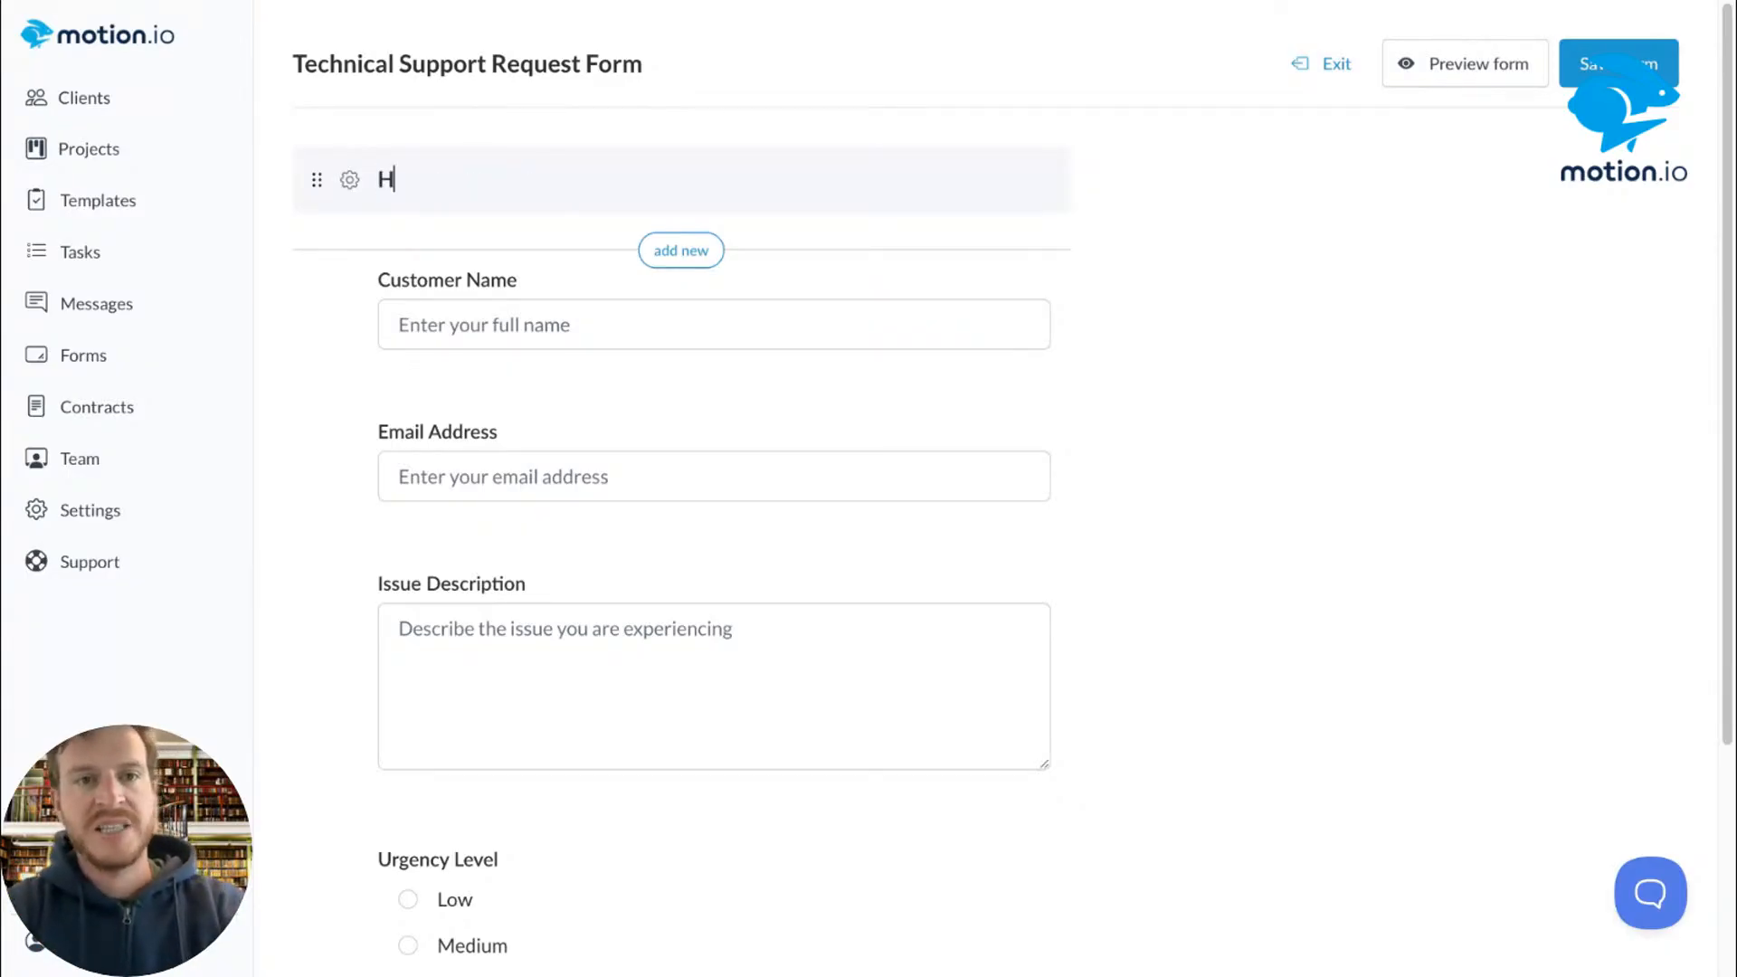
key(BackSpace)
text(Submit)
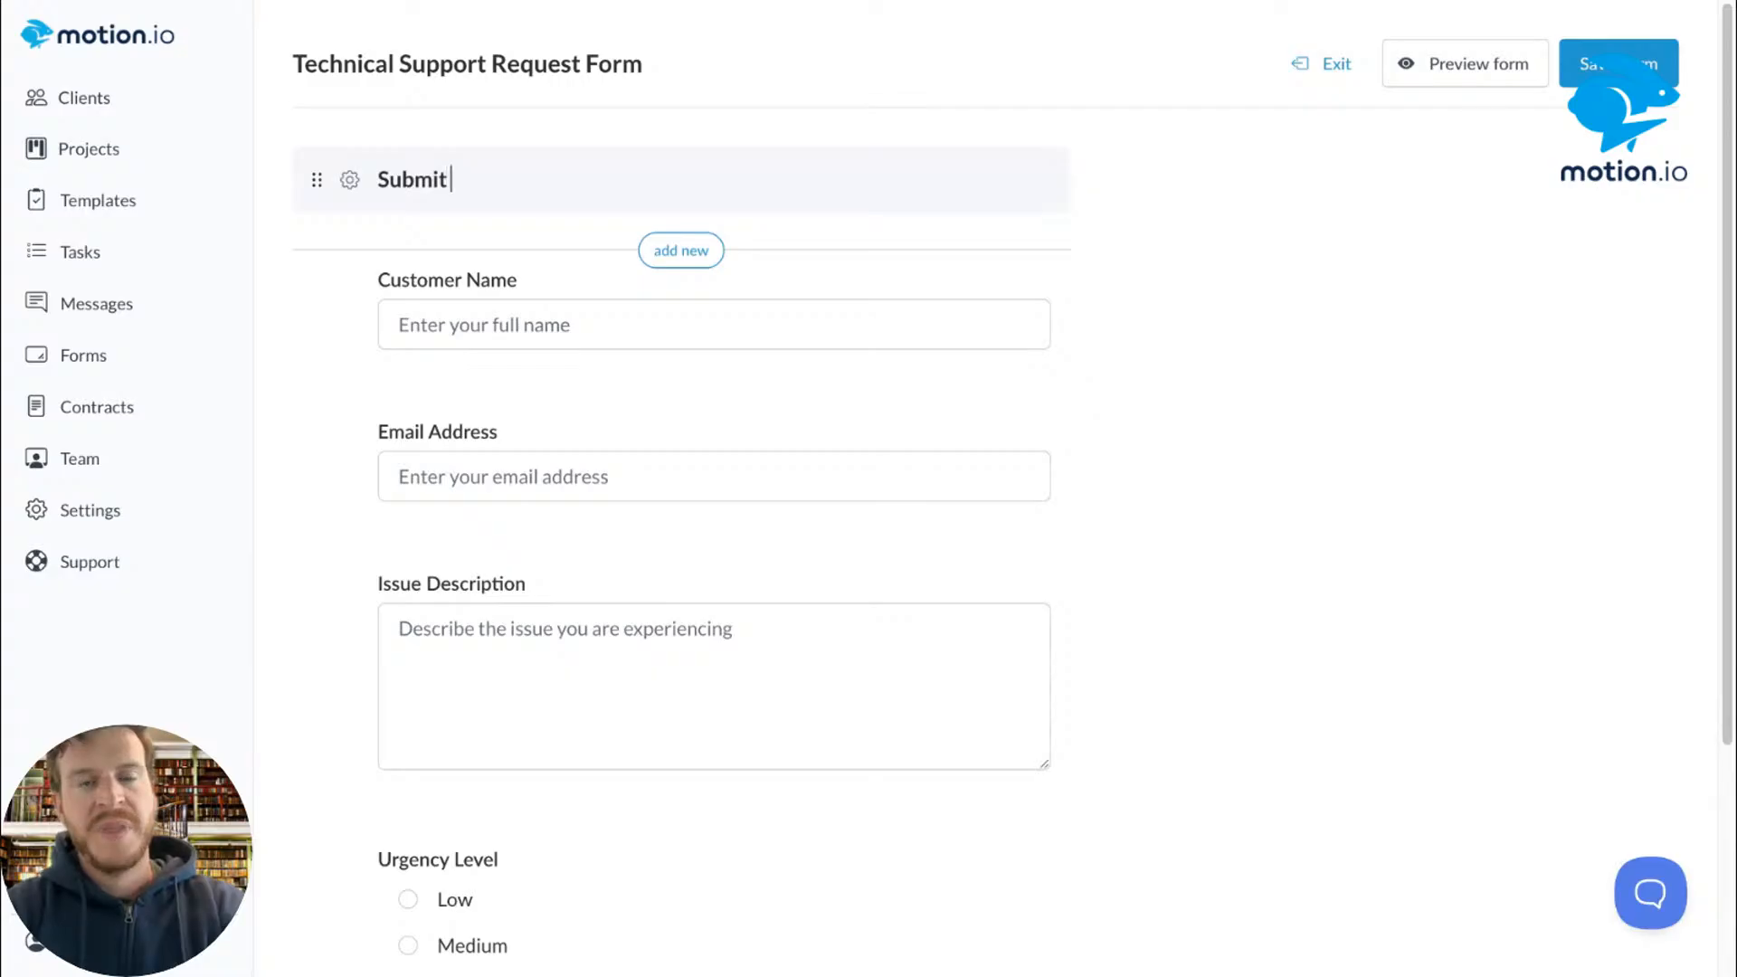
text( a)
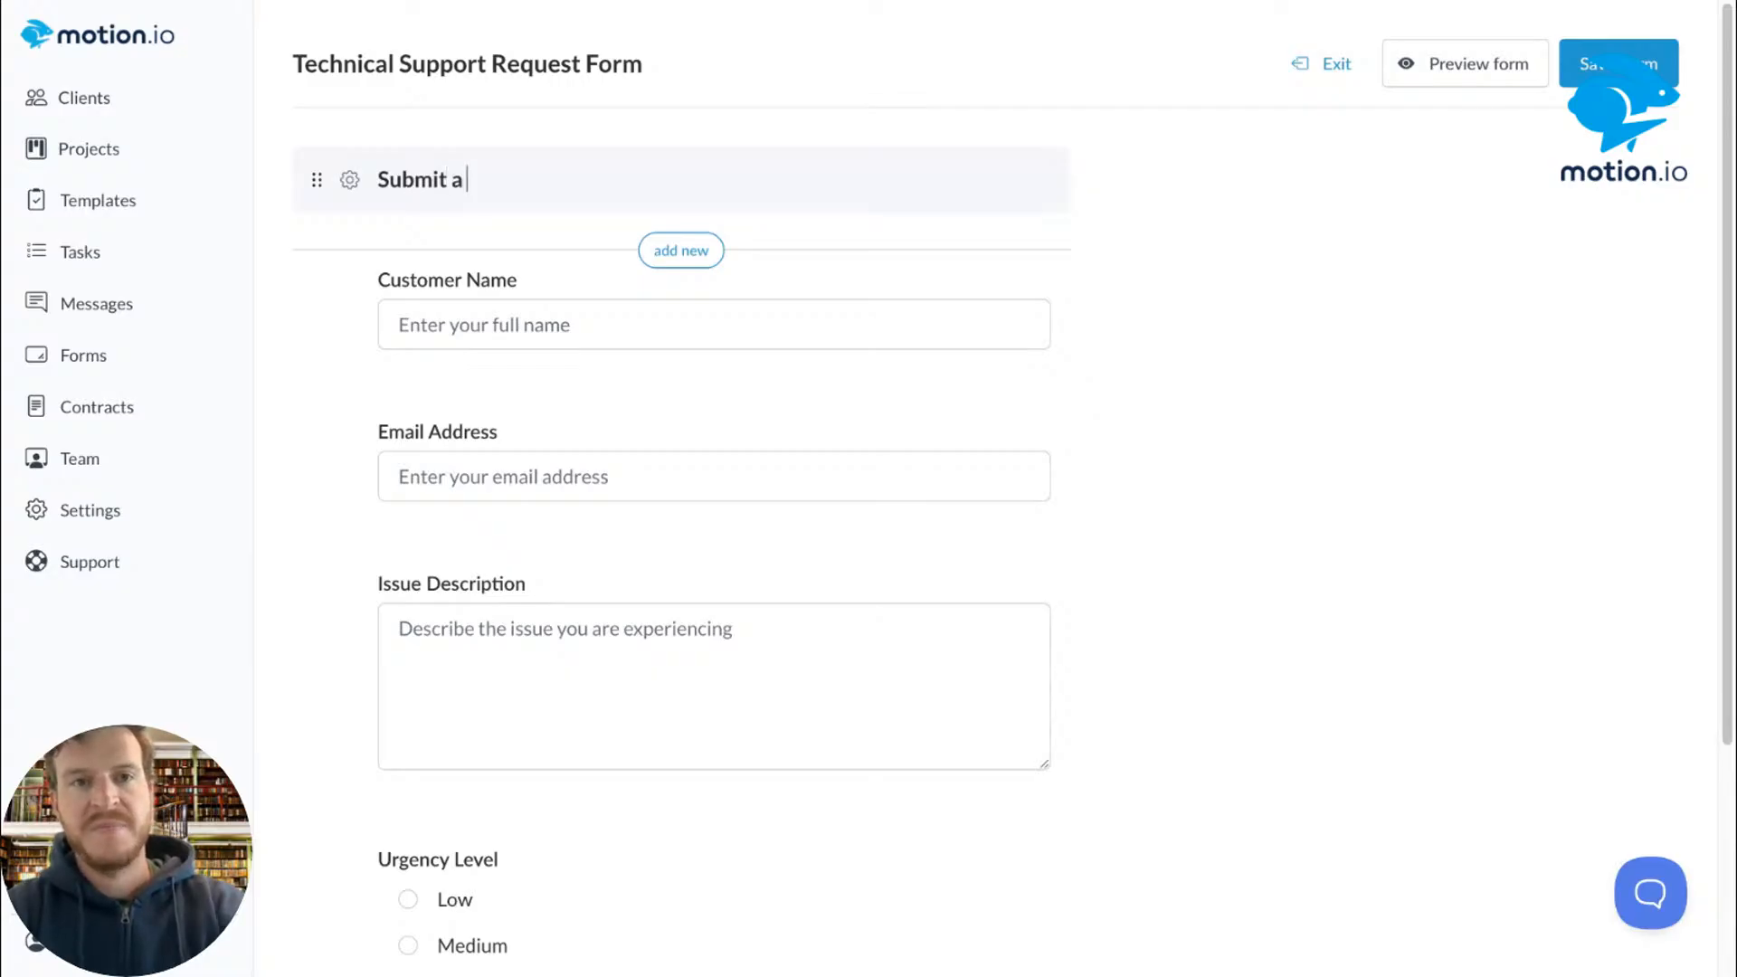
text( Support rEQUEST)
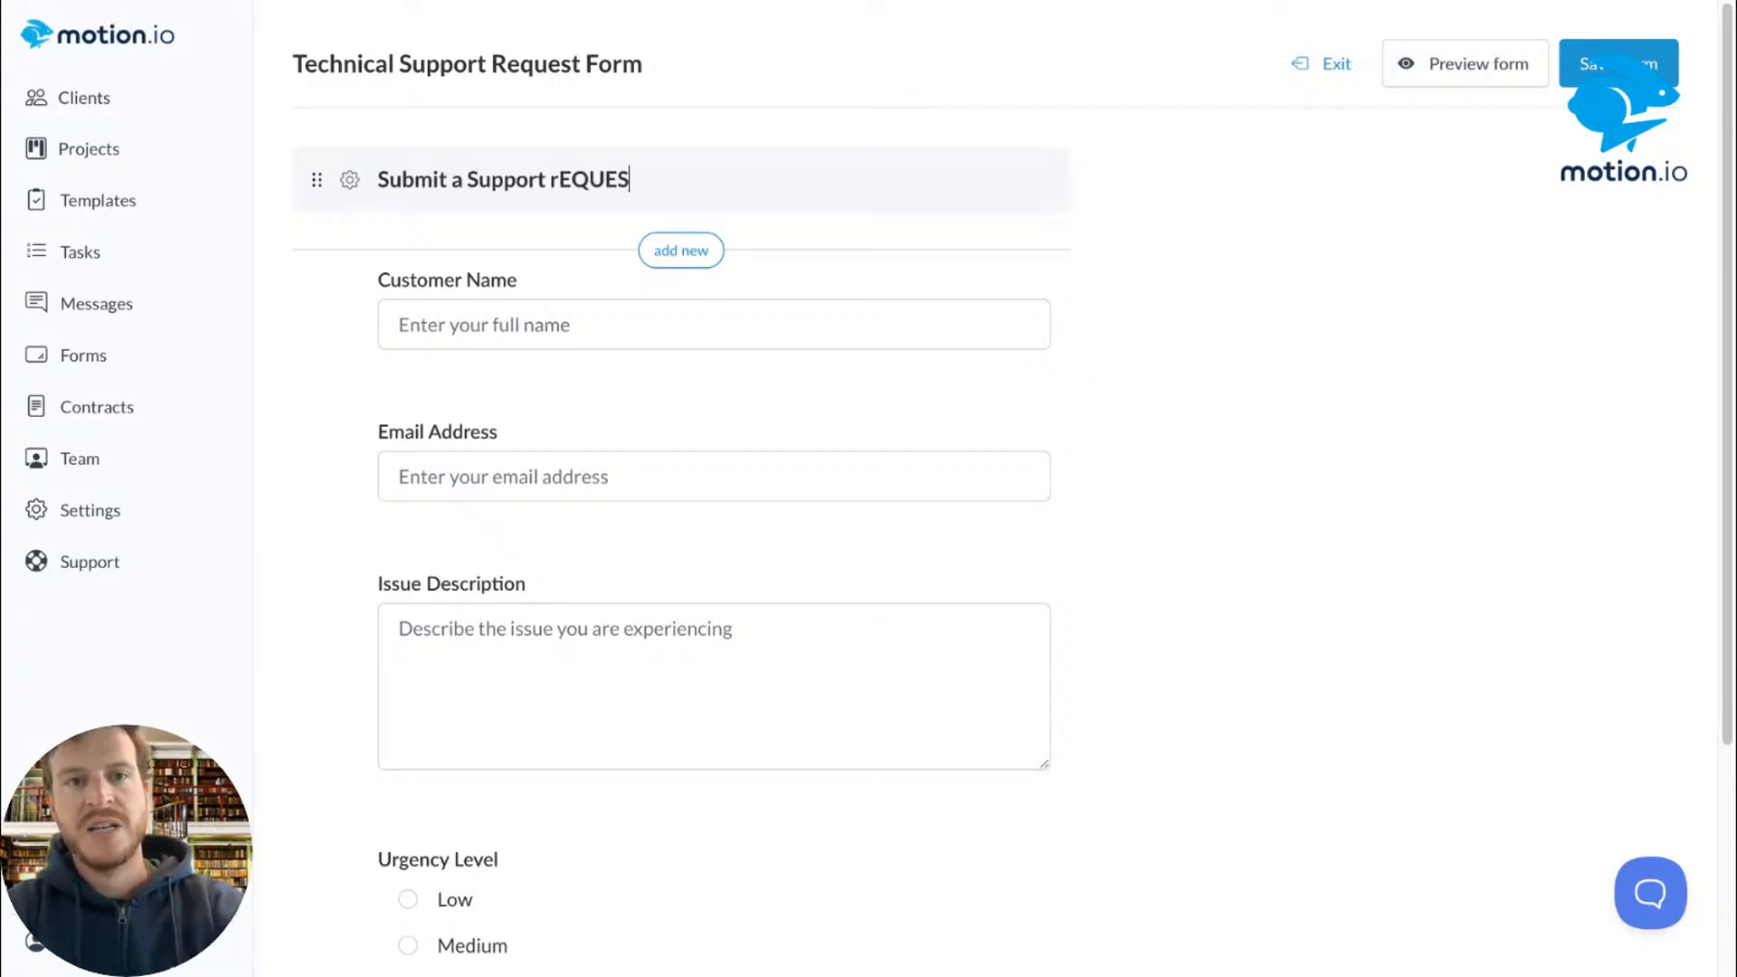
key(BackSpace)
key(BackSpace)
key(BackSpace)
key(BackSpace)
key(BackSpace)
key(BackSpace)
key(BackSpace)
text(Request)
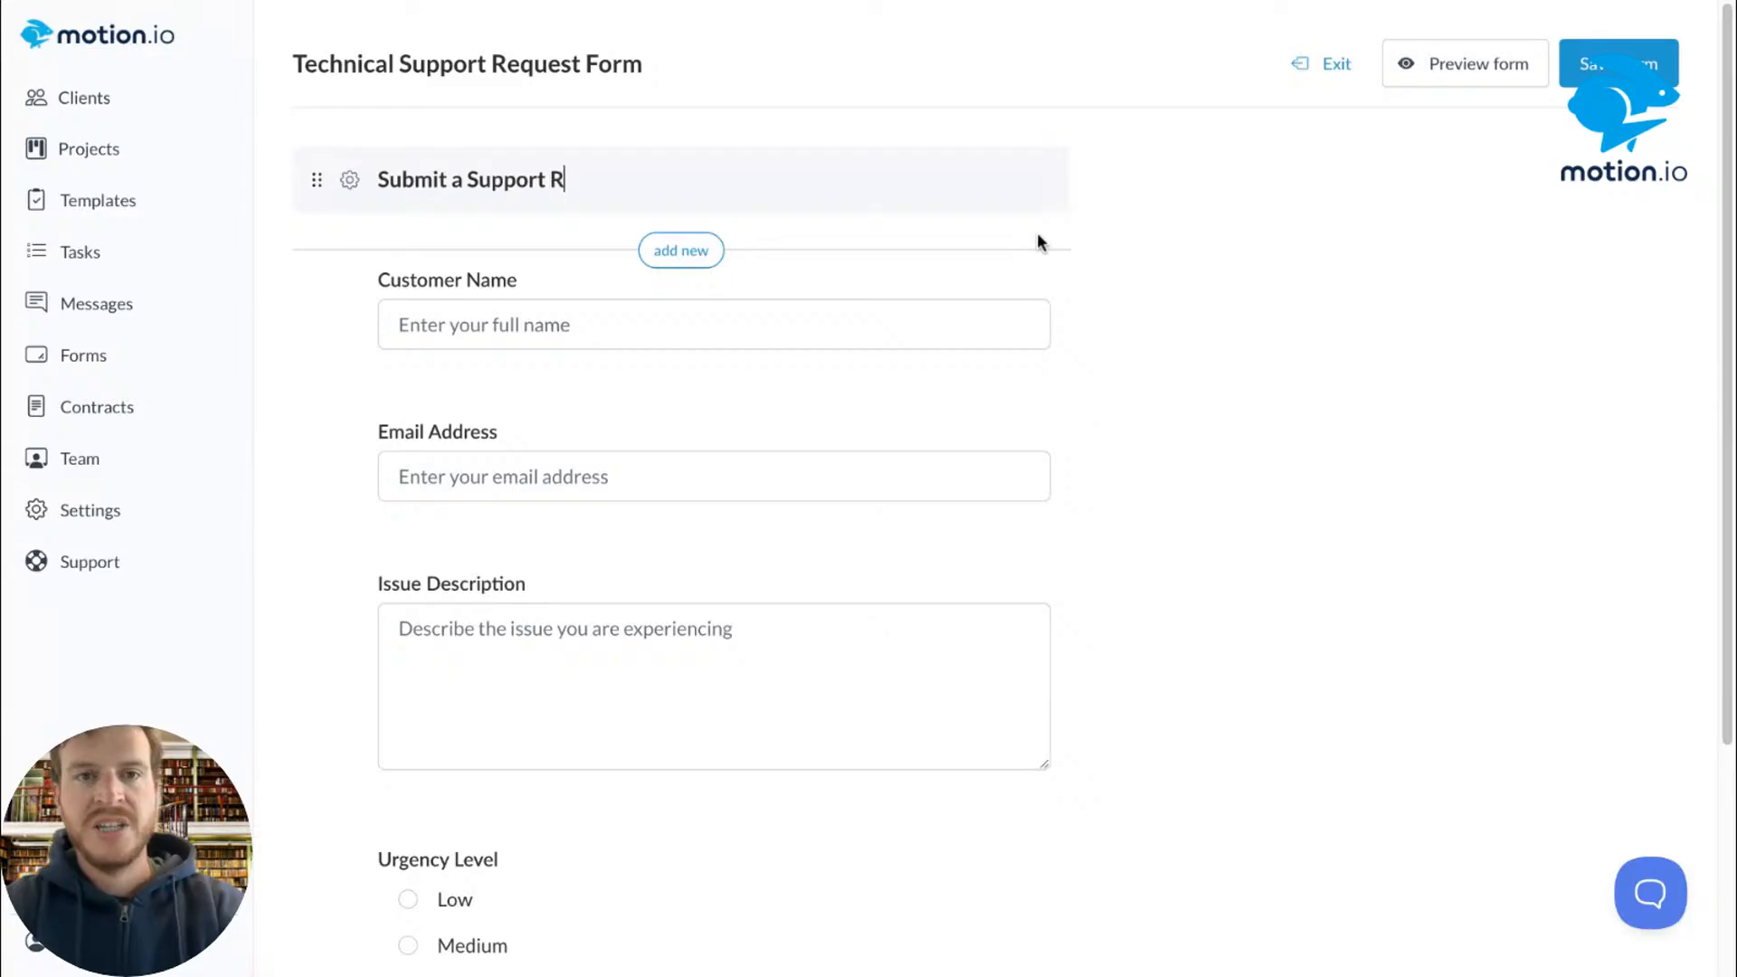
Step: Save the Technical Support Request Form and look over its fields
click(1286, 320)
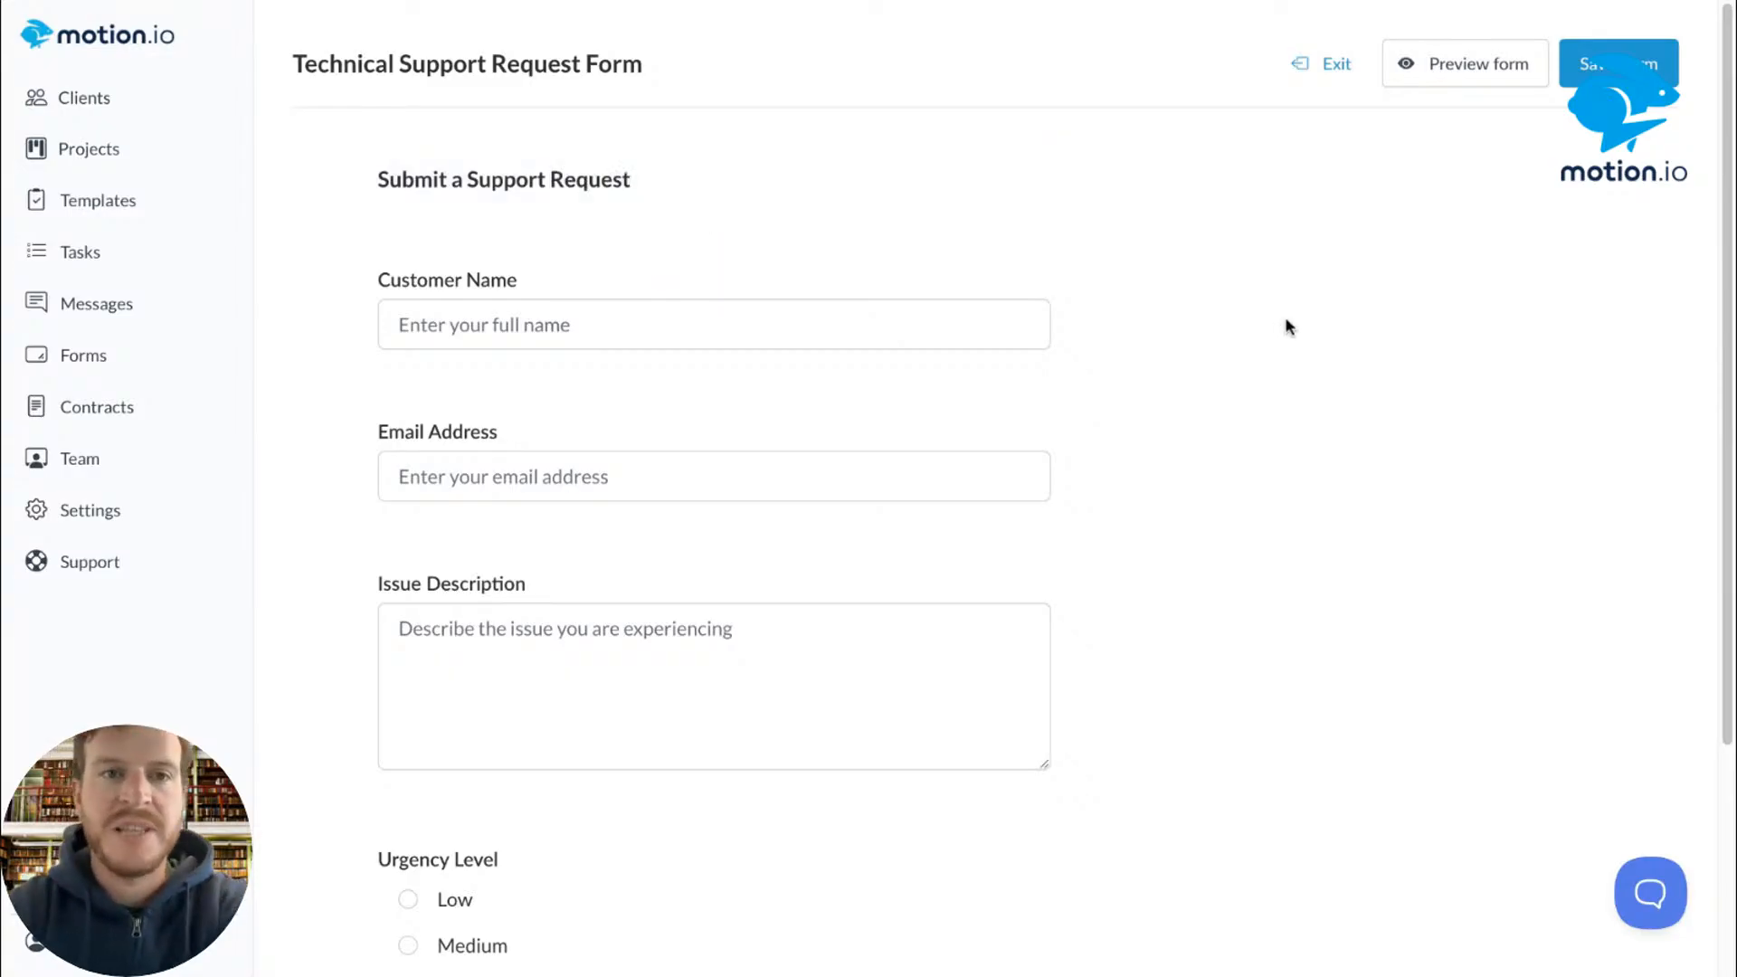
click(1610, 72)
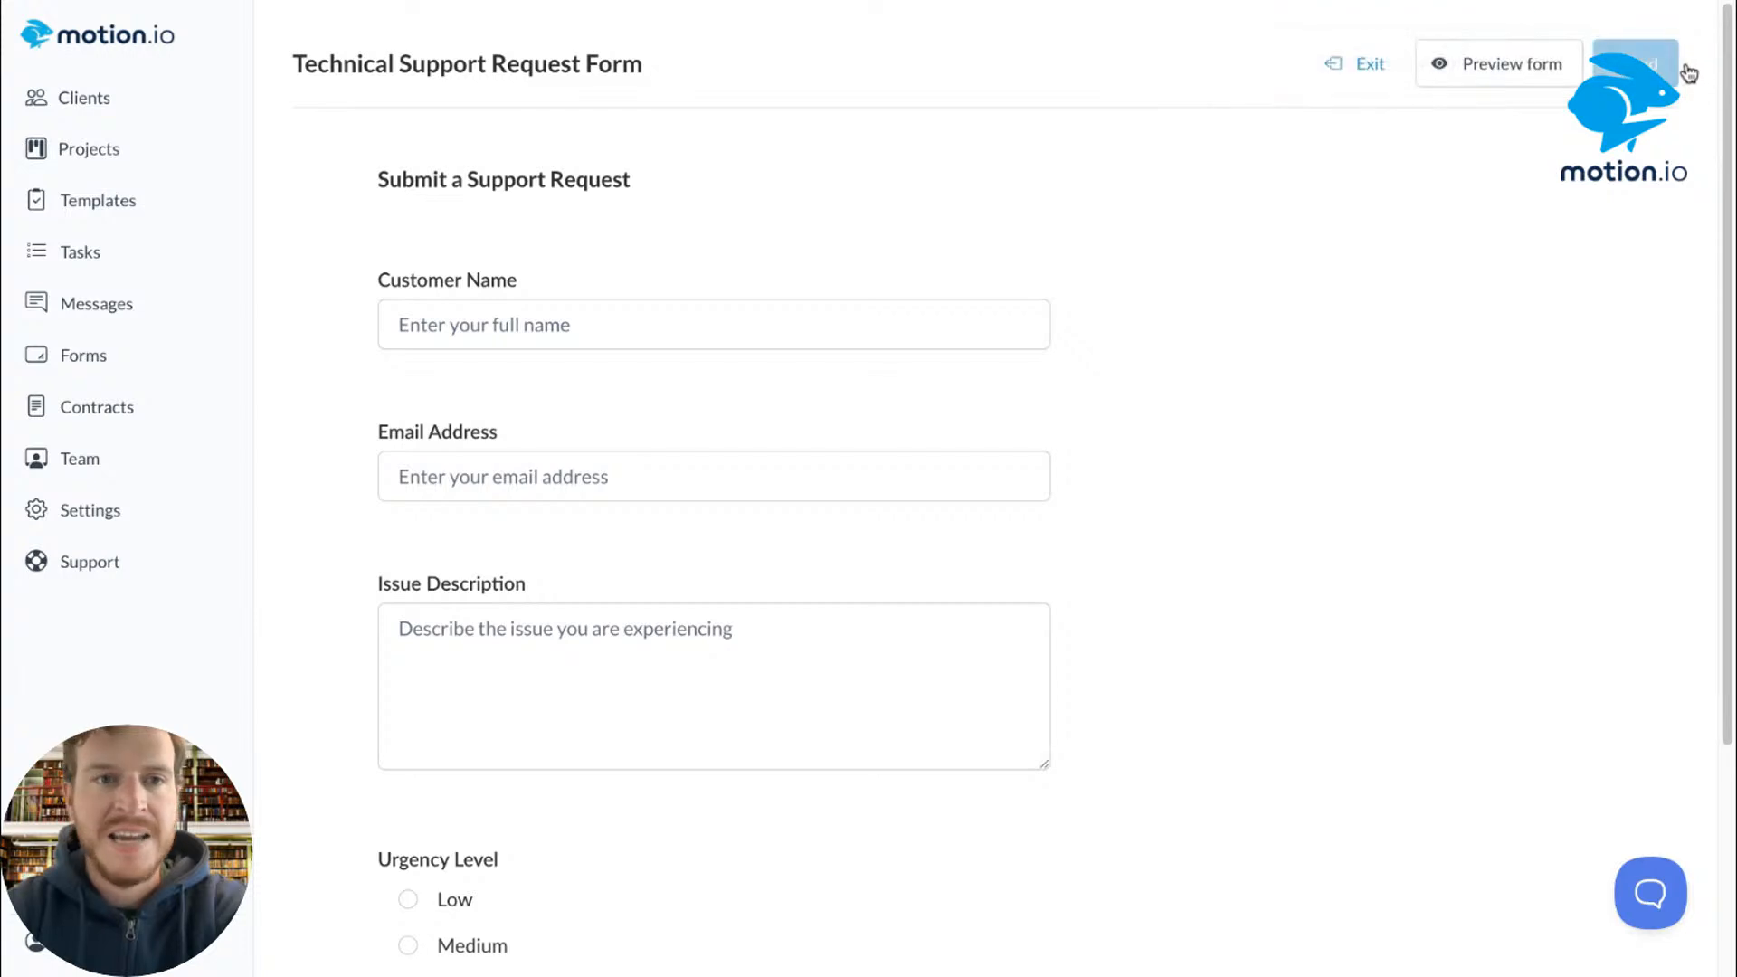
scroll(1186, 583, down, 3)
scroll(1221, 505, up, 3)
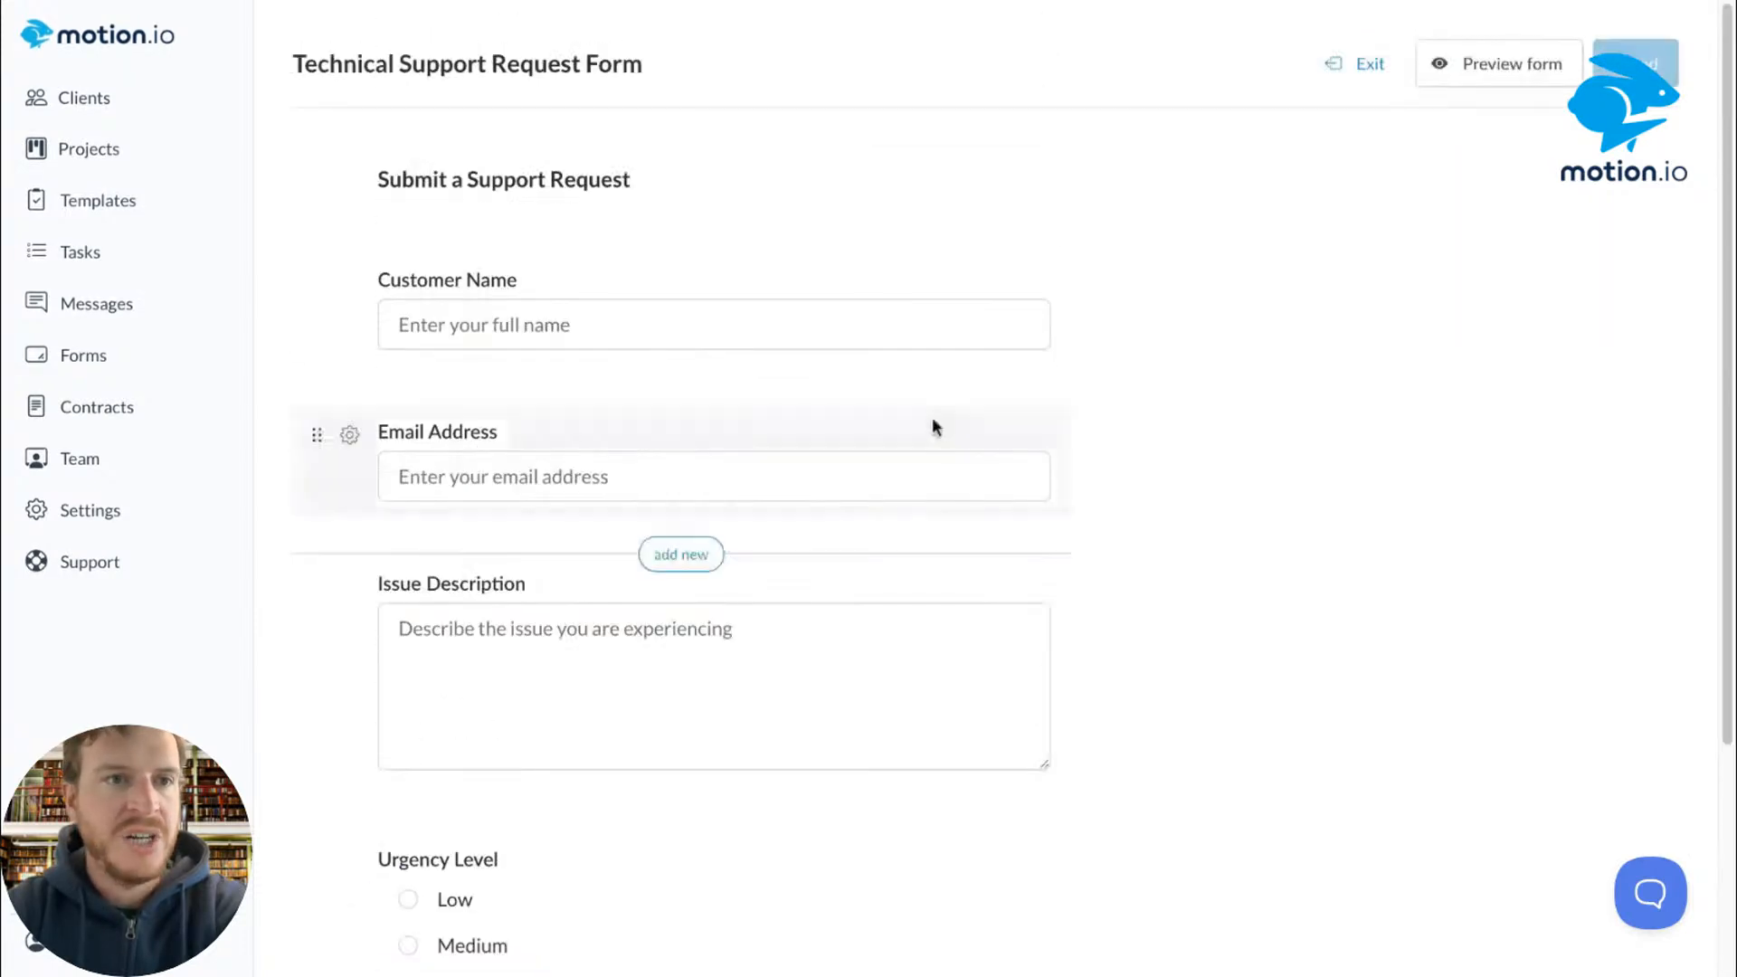
Step: Open the Helpdesk page in the portal setup of the Example Template
click(93, 202)
click(652, 283)
click(678, 380)
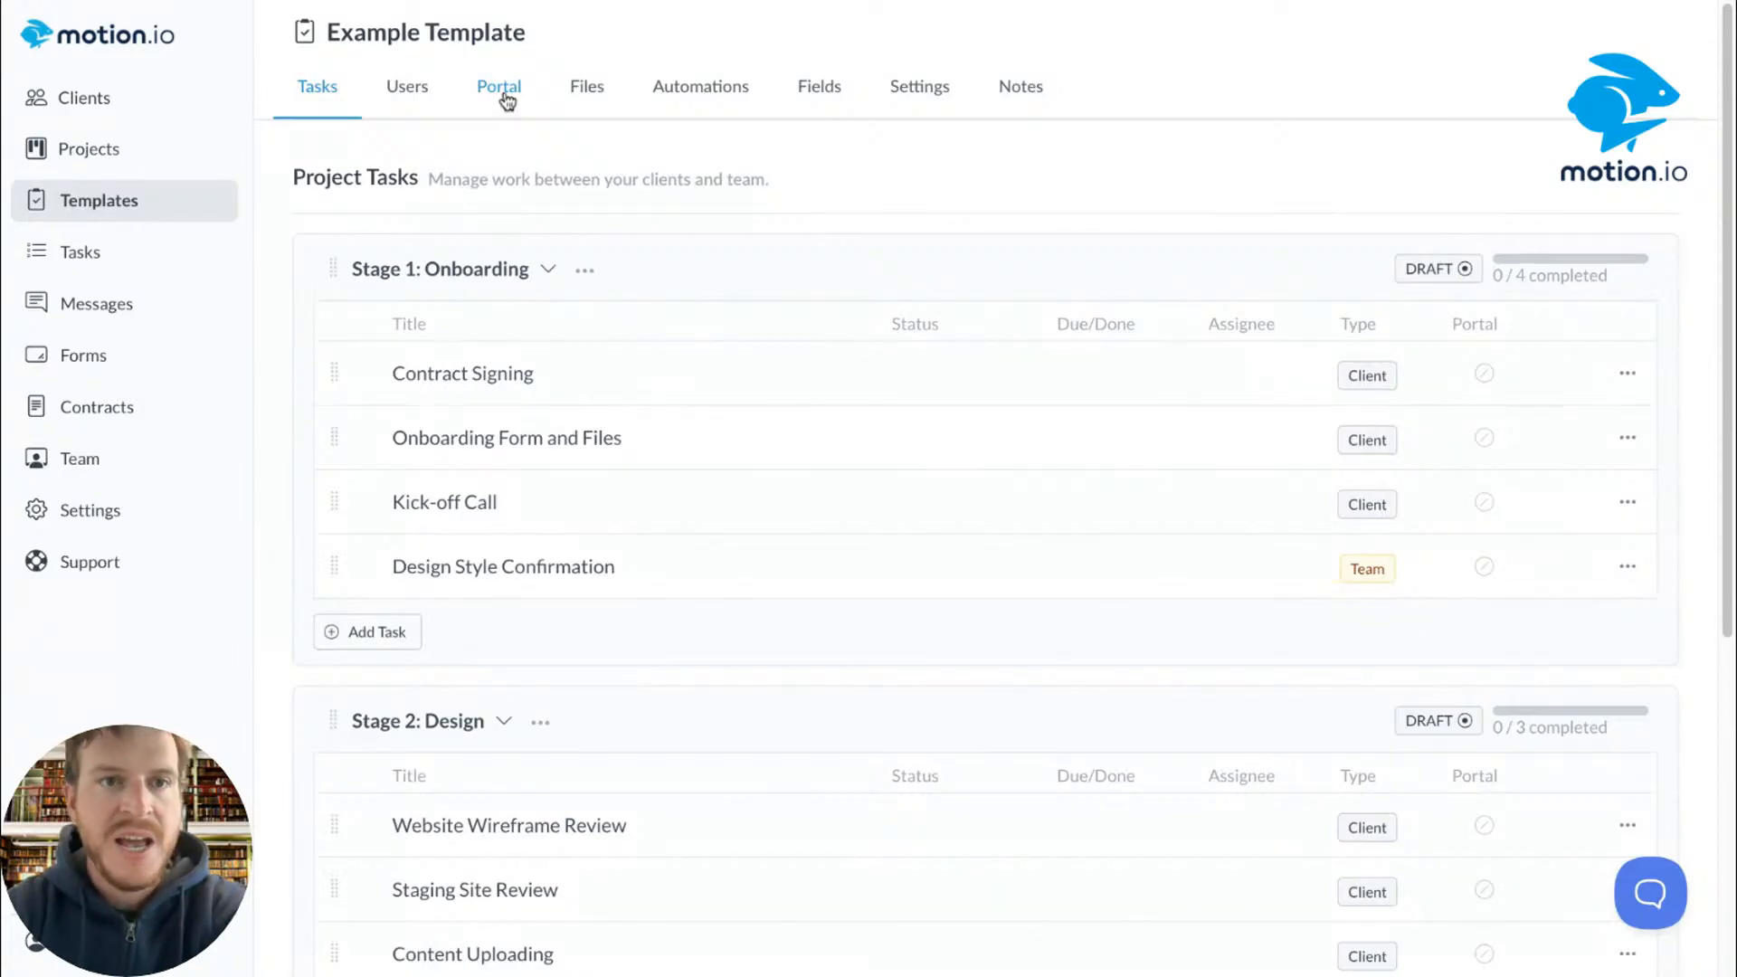
click(508, 98)
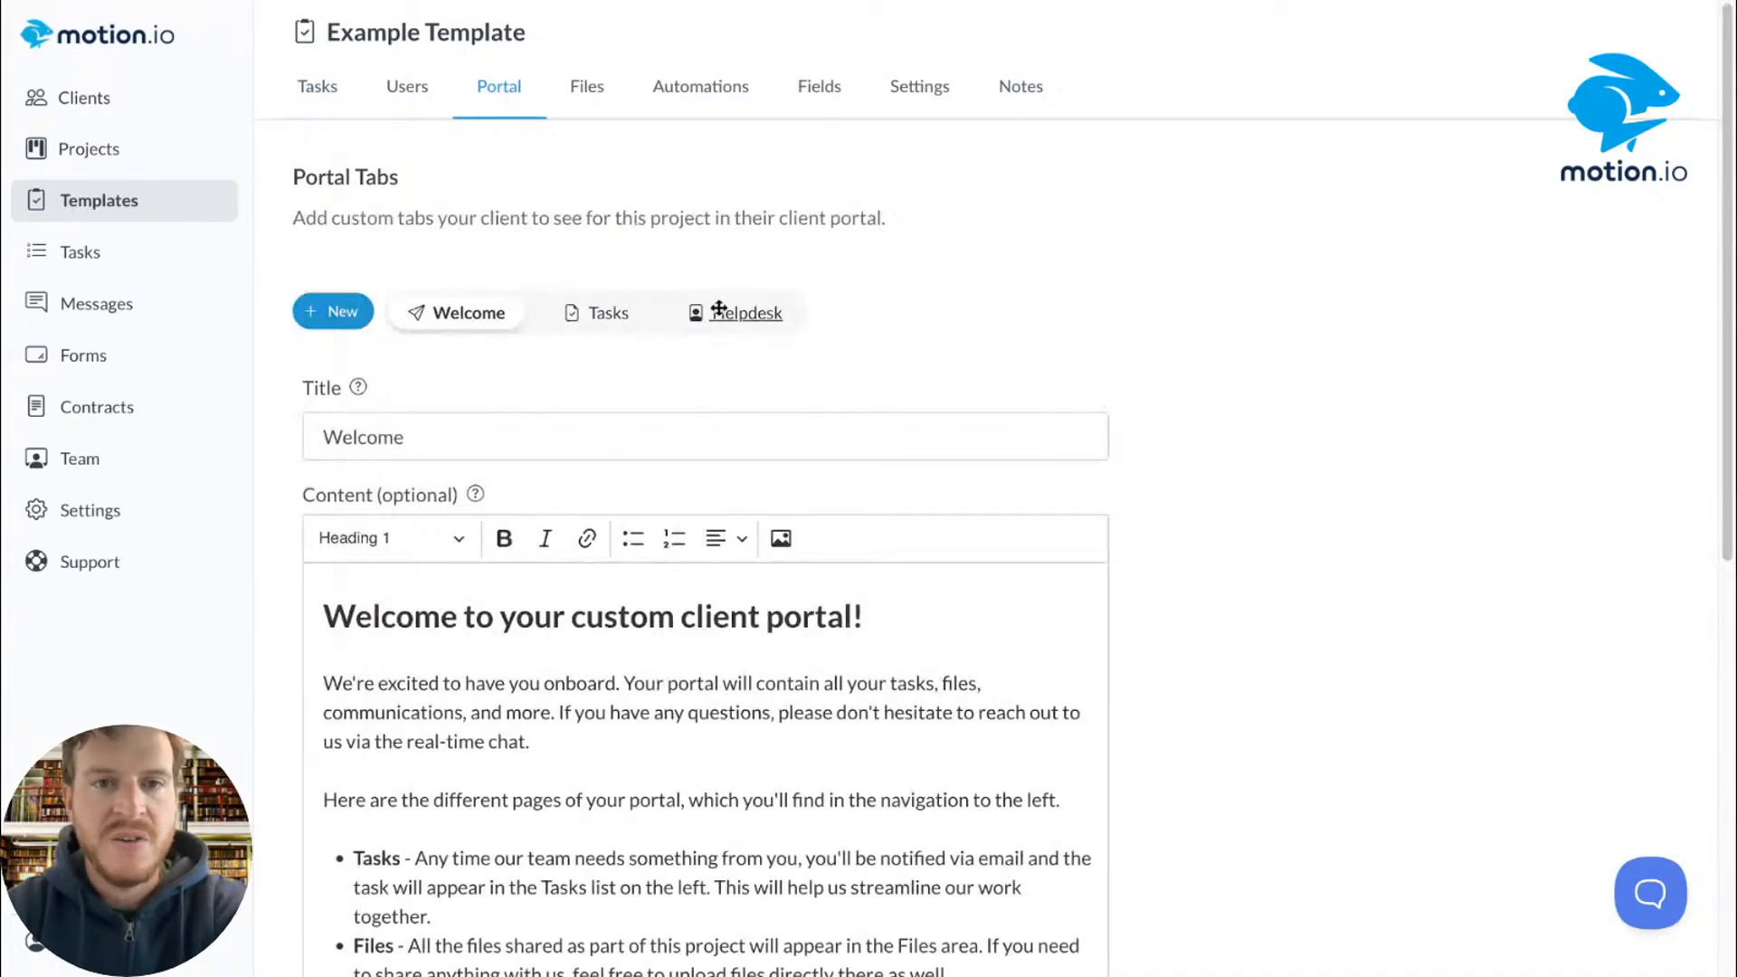
click(750, 310)
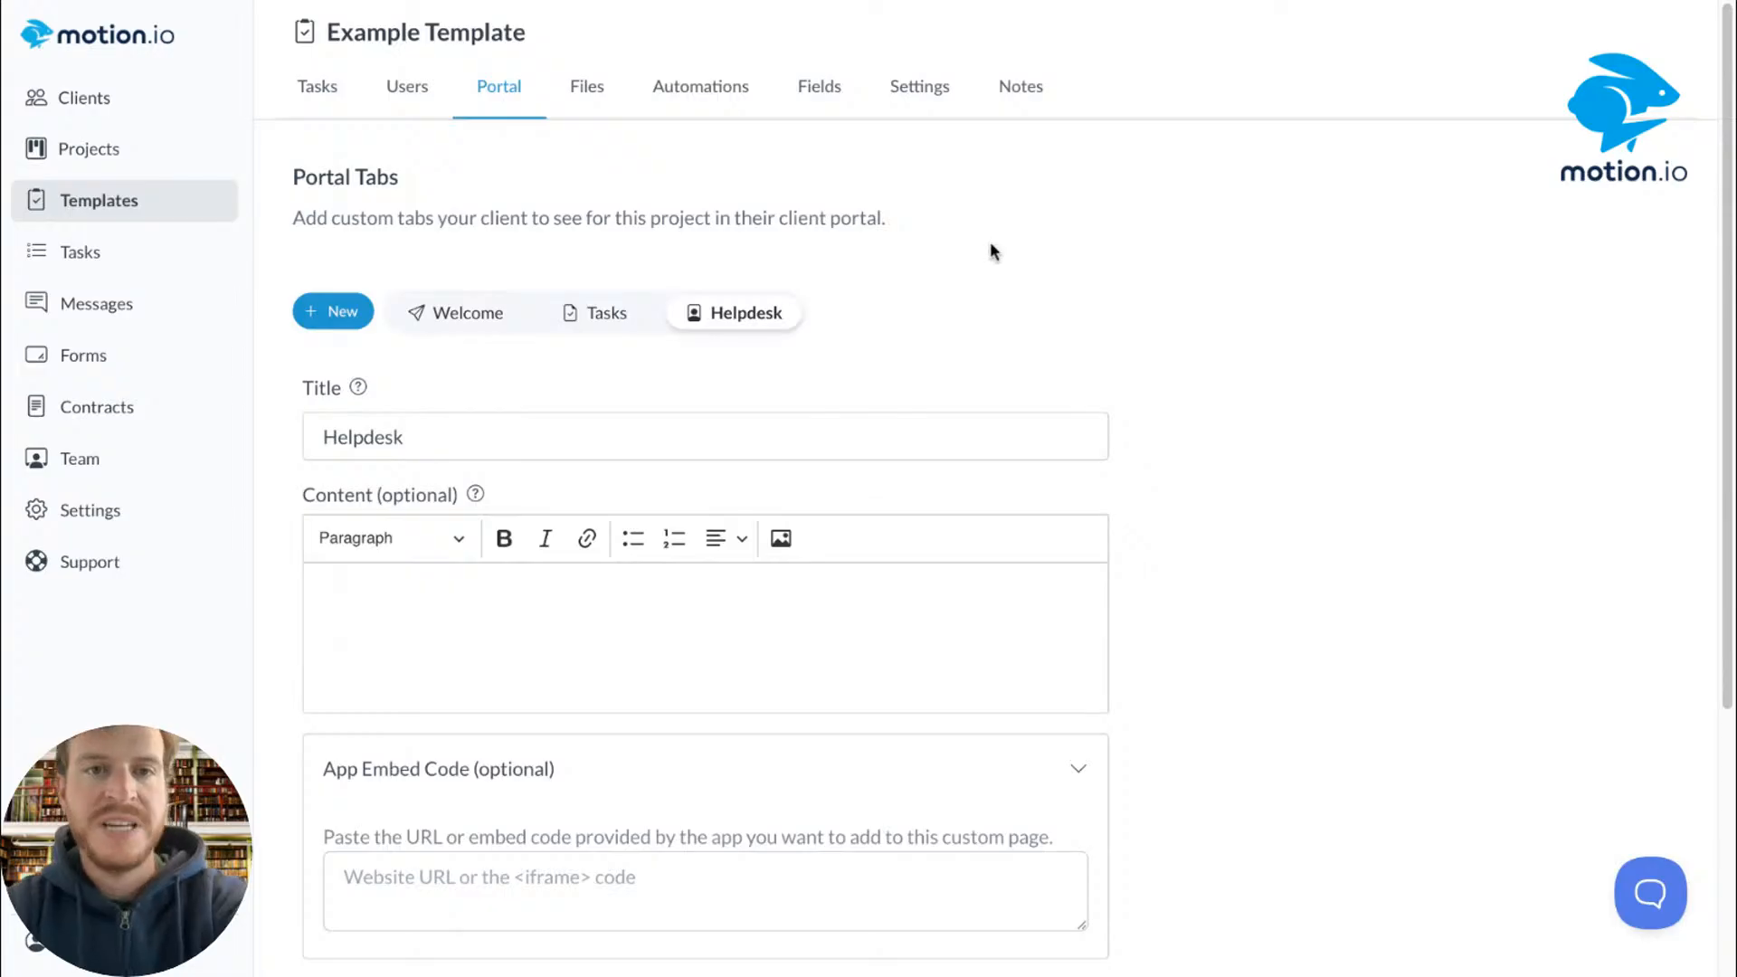
Step: Expand the Helpdesk page's form embed options and choose Helpdesk Form as the form for team task creation
scroll(989, 241, down, 4)
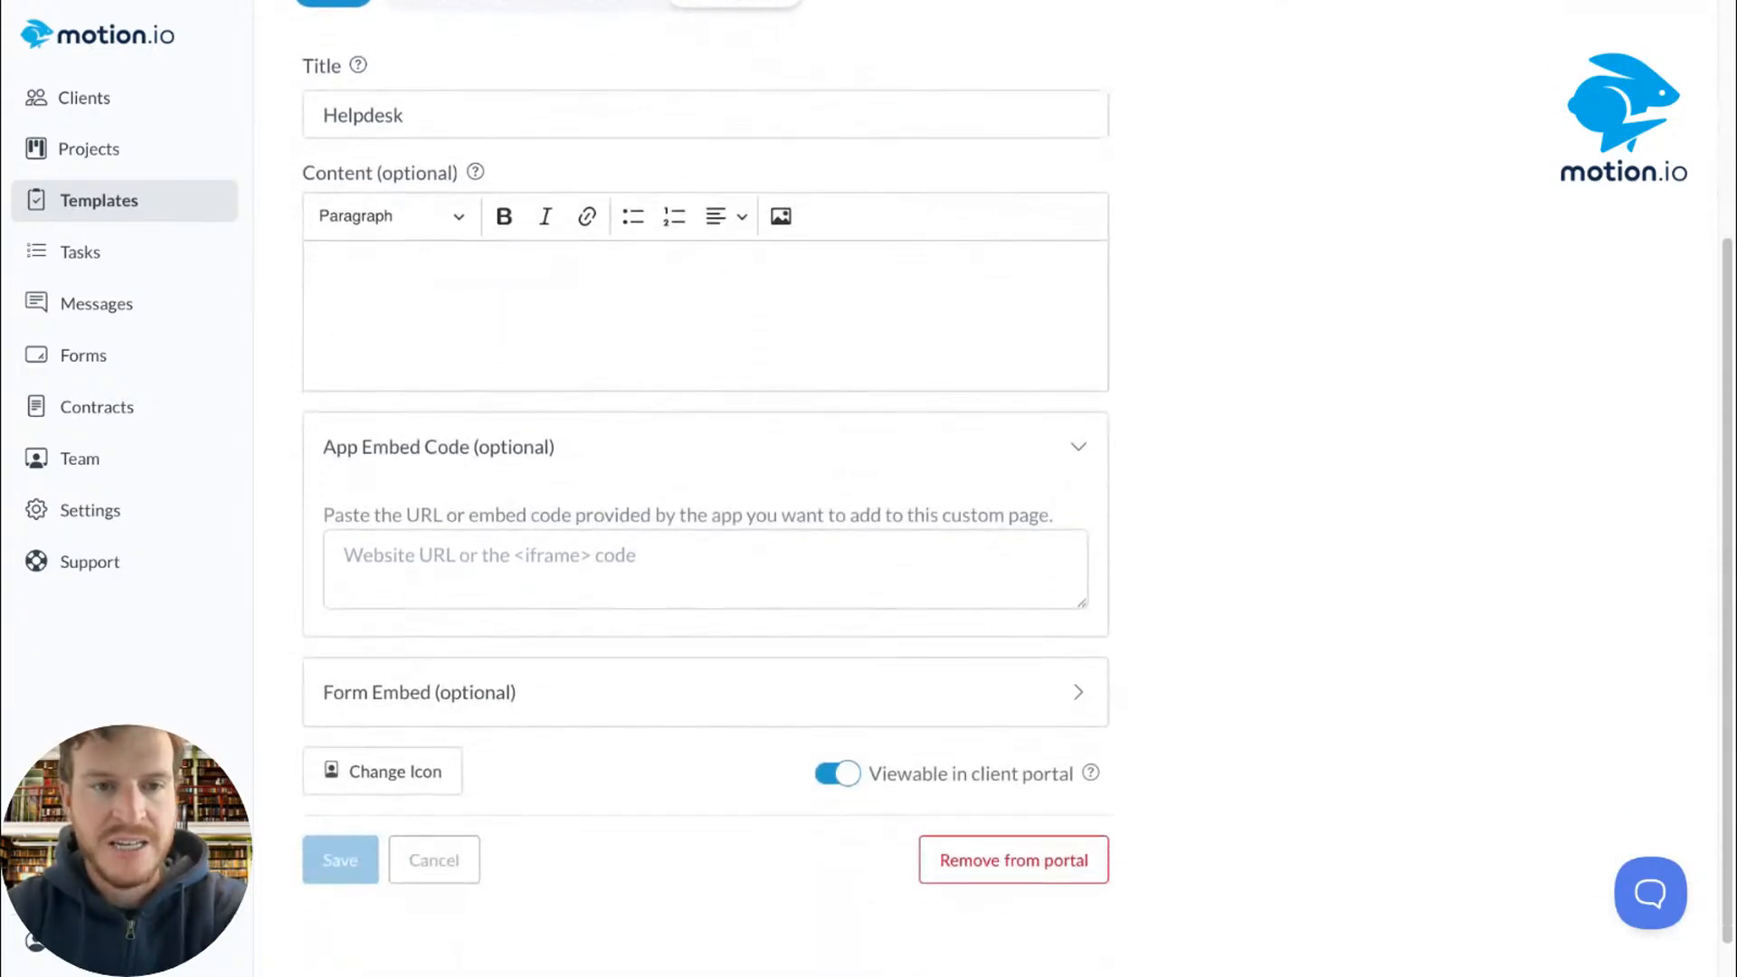
click(736, 651)
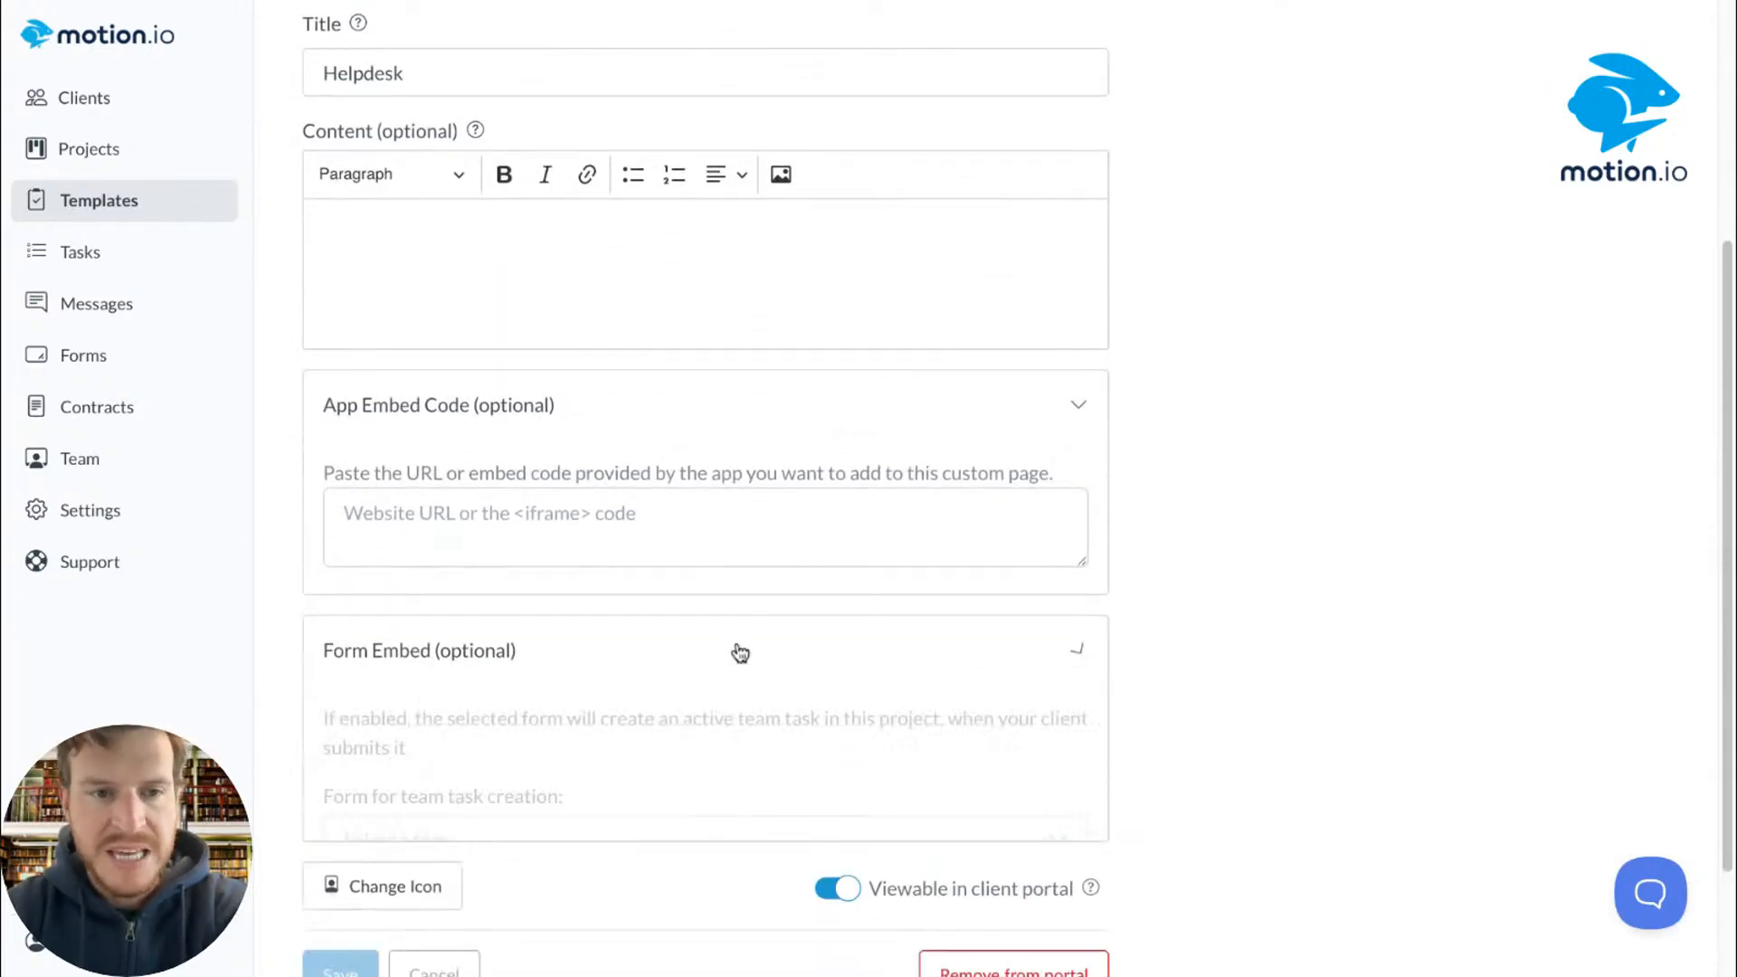
scroll(735, 610, down, 5)
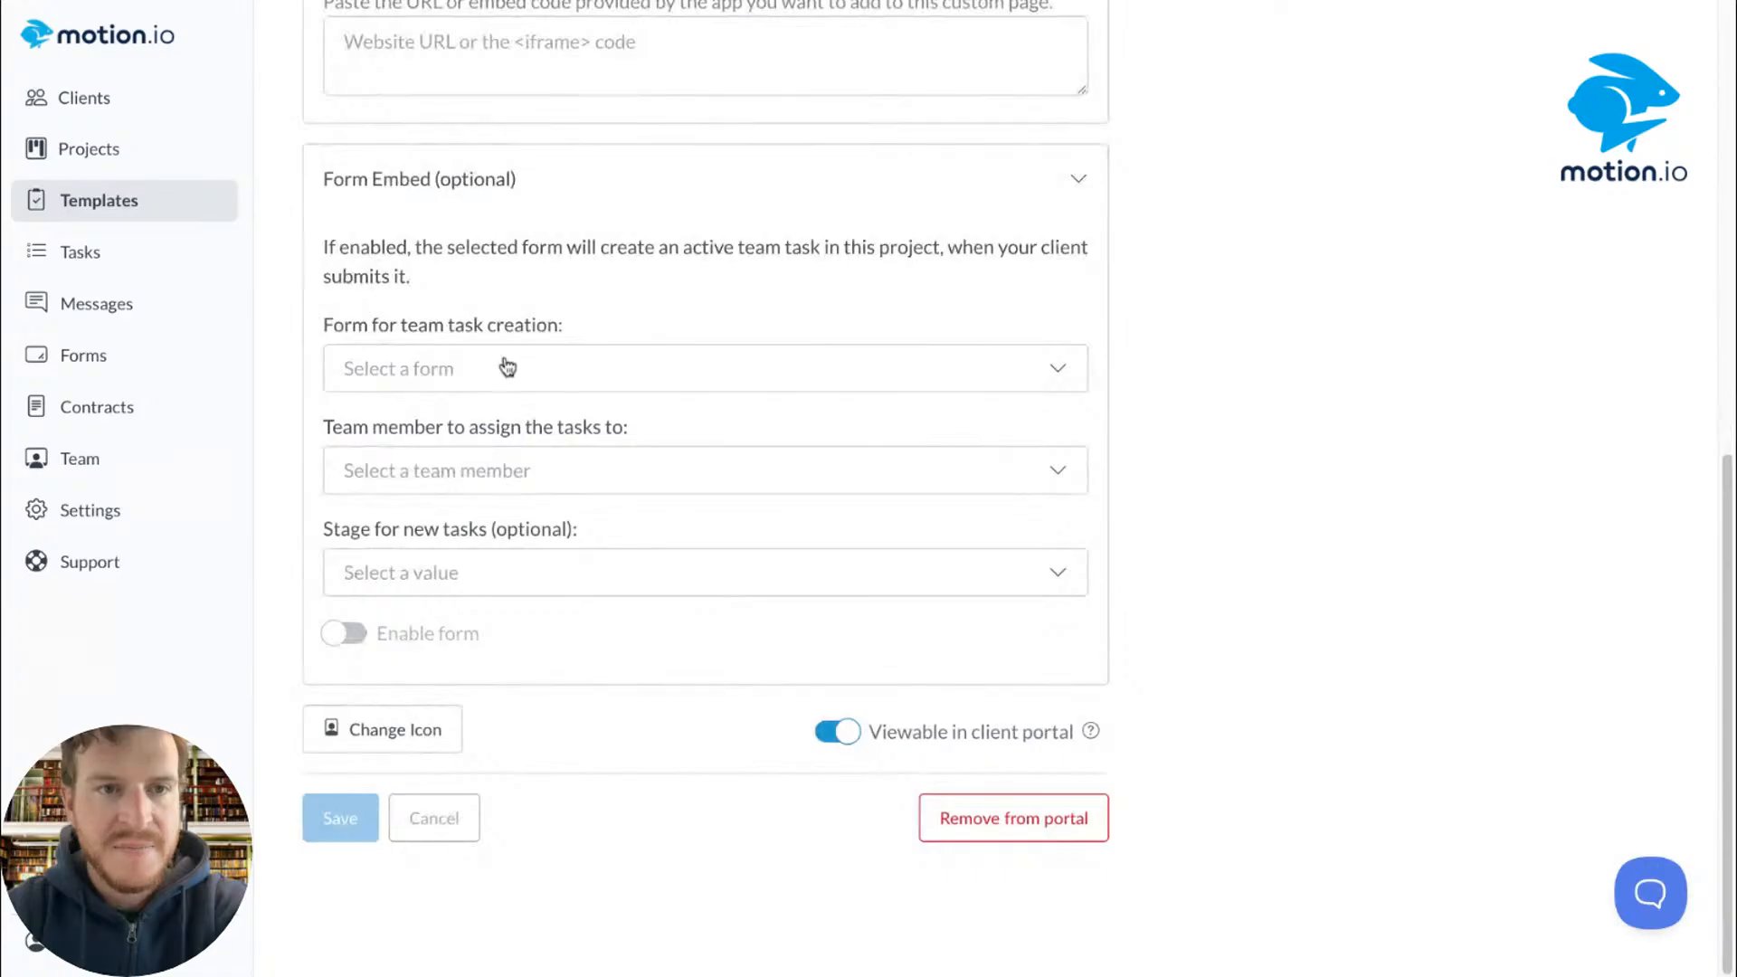
click(576, 377)
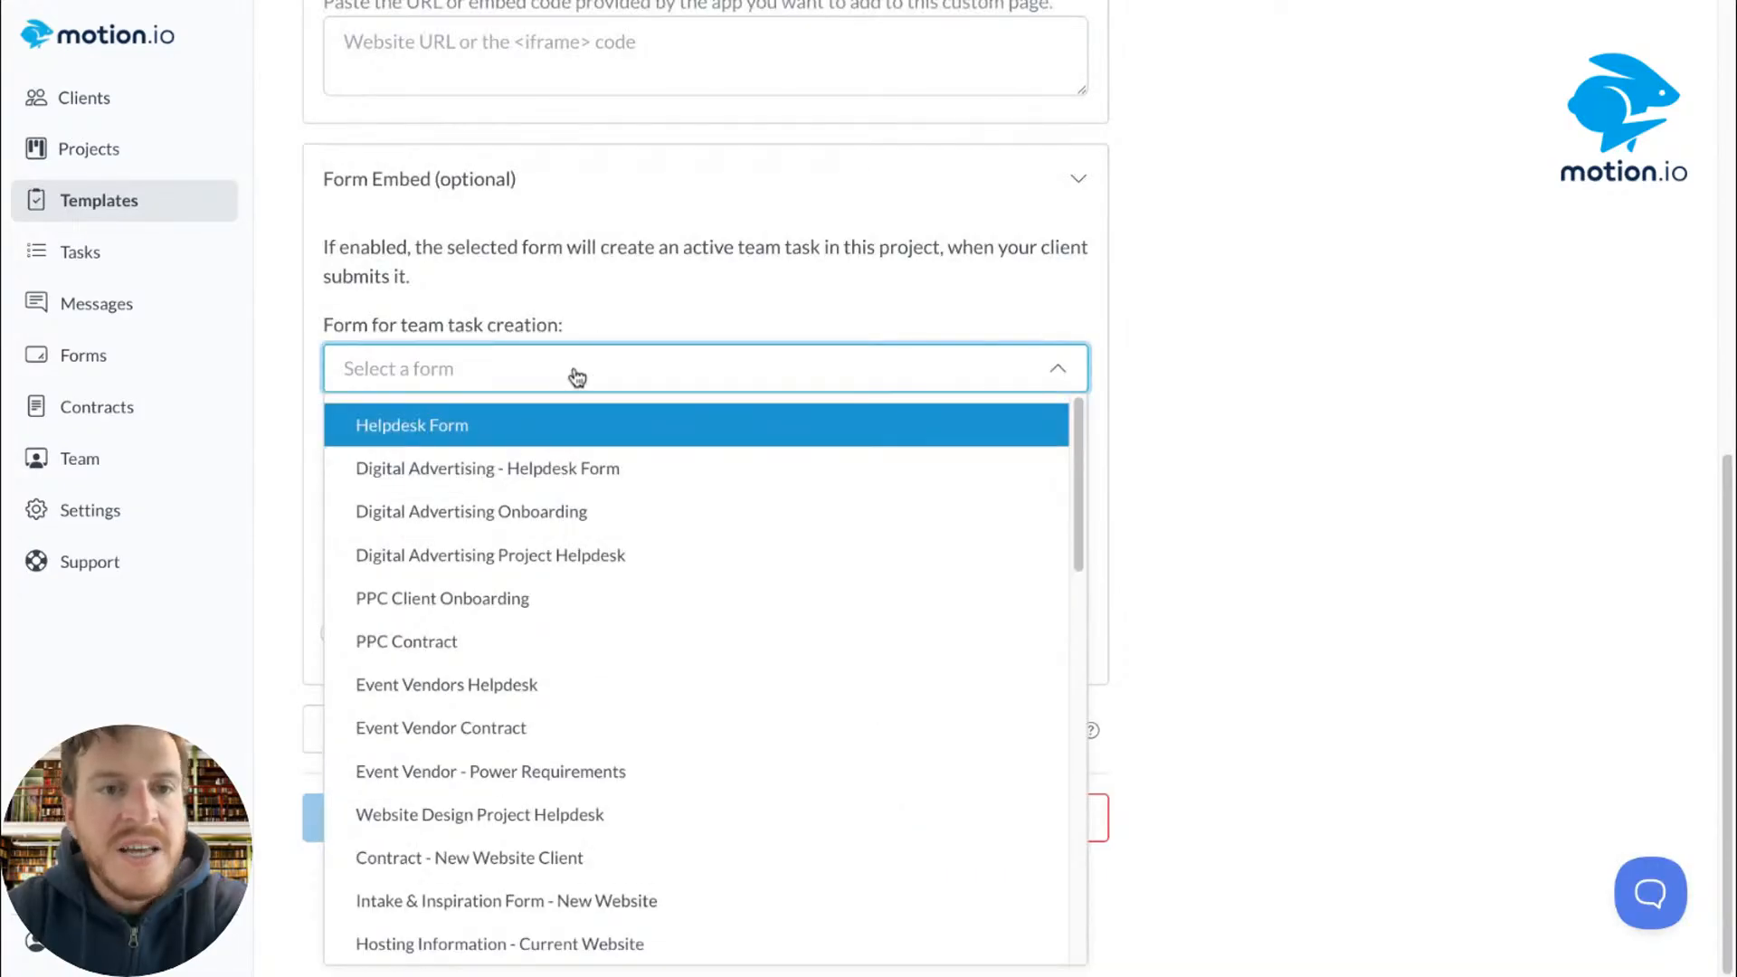
click(516, 432)
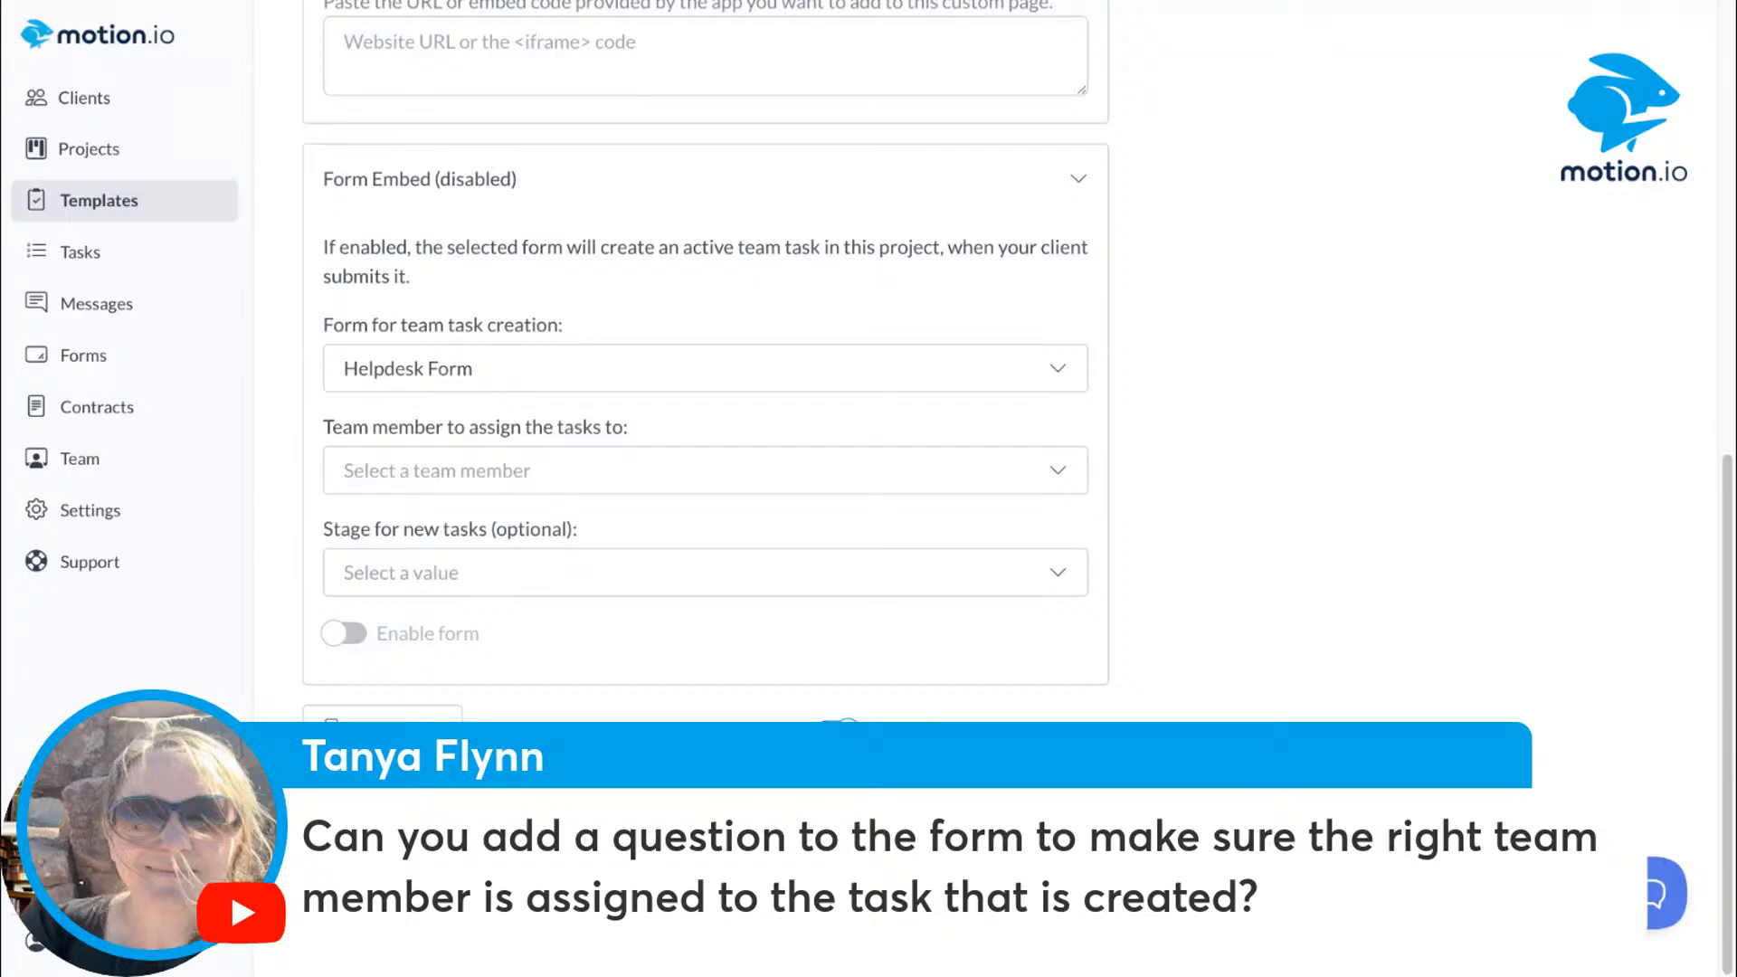
click(706, 369)
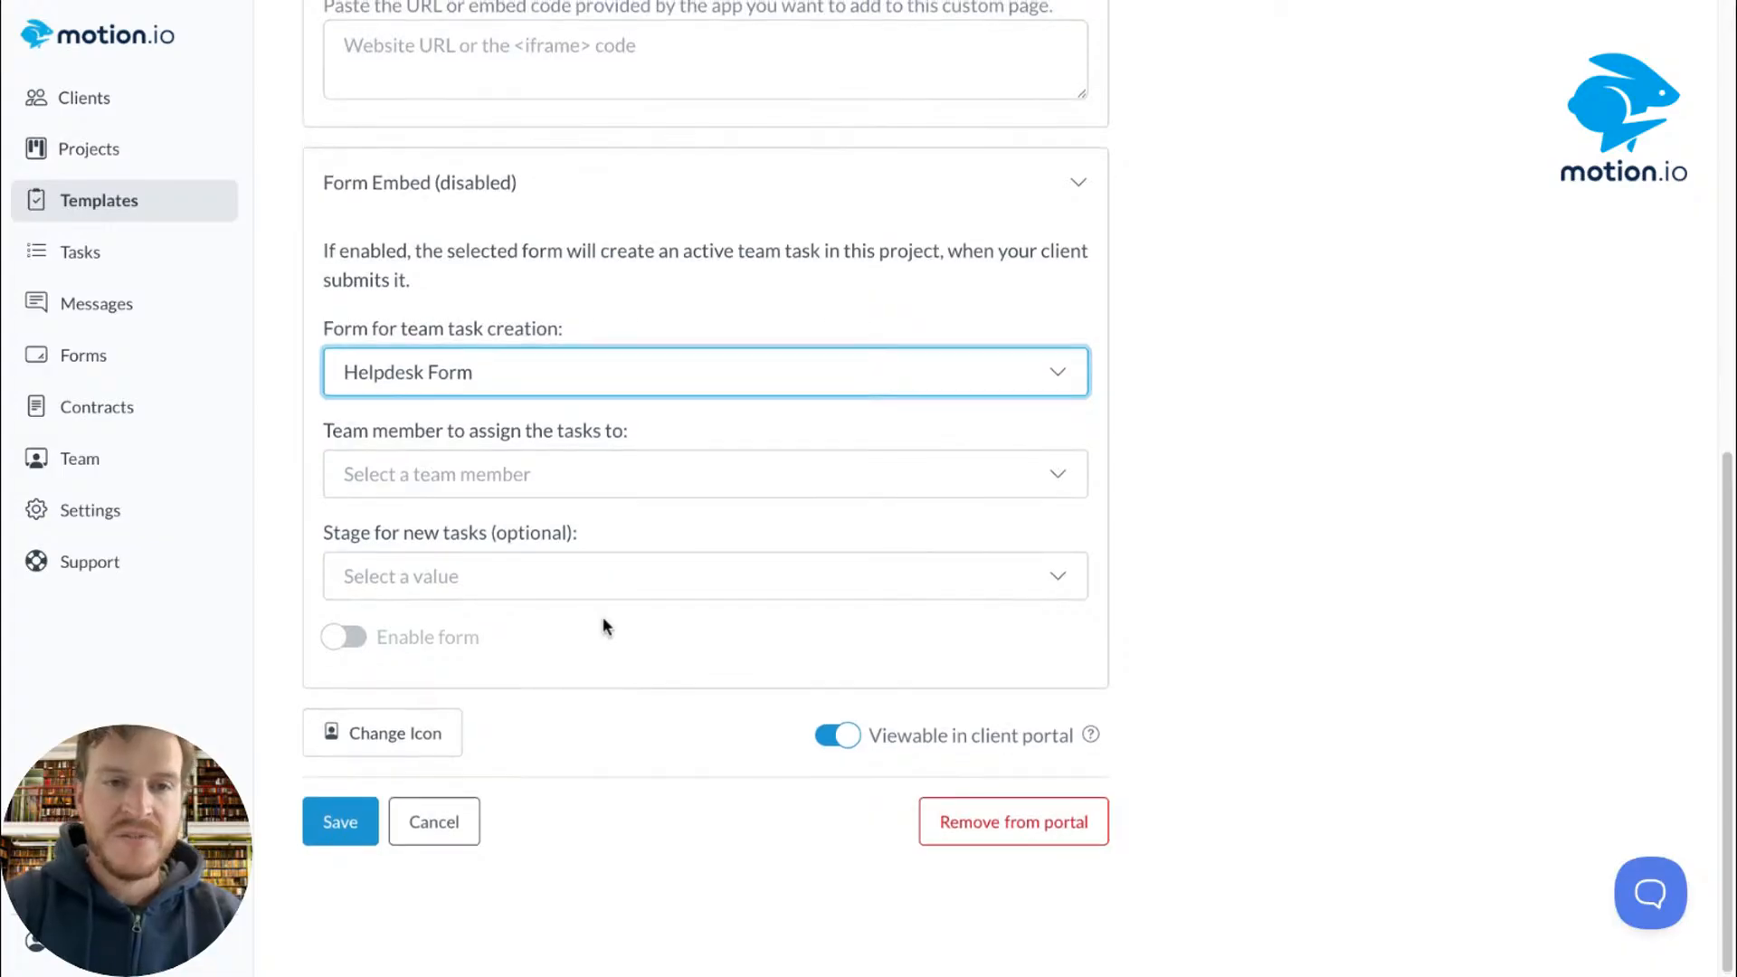
Step: Choose the team member who gets assigned the tasks created by the Helpdesk Form
scroll(601, 619, up, 1)
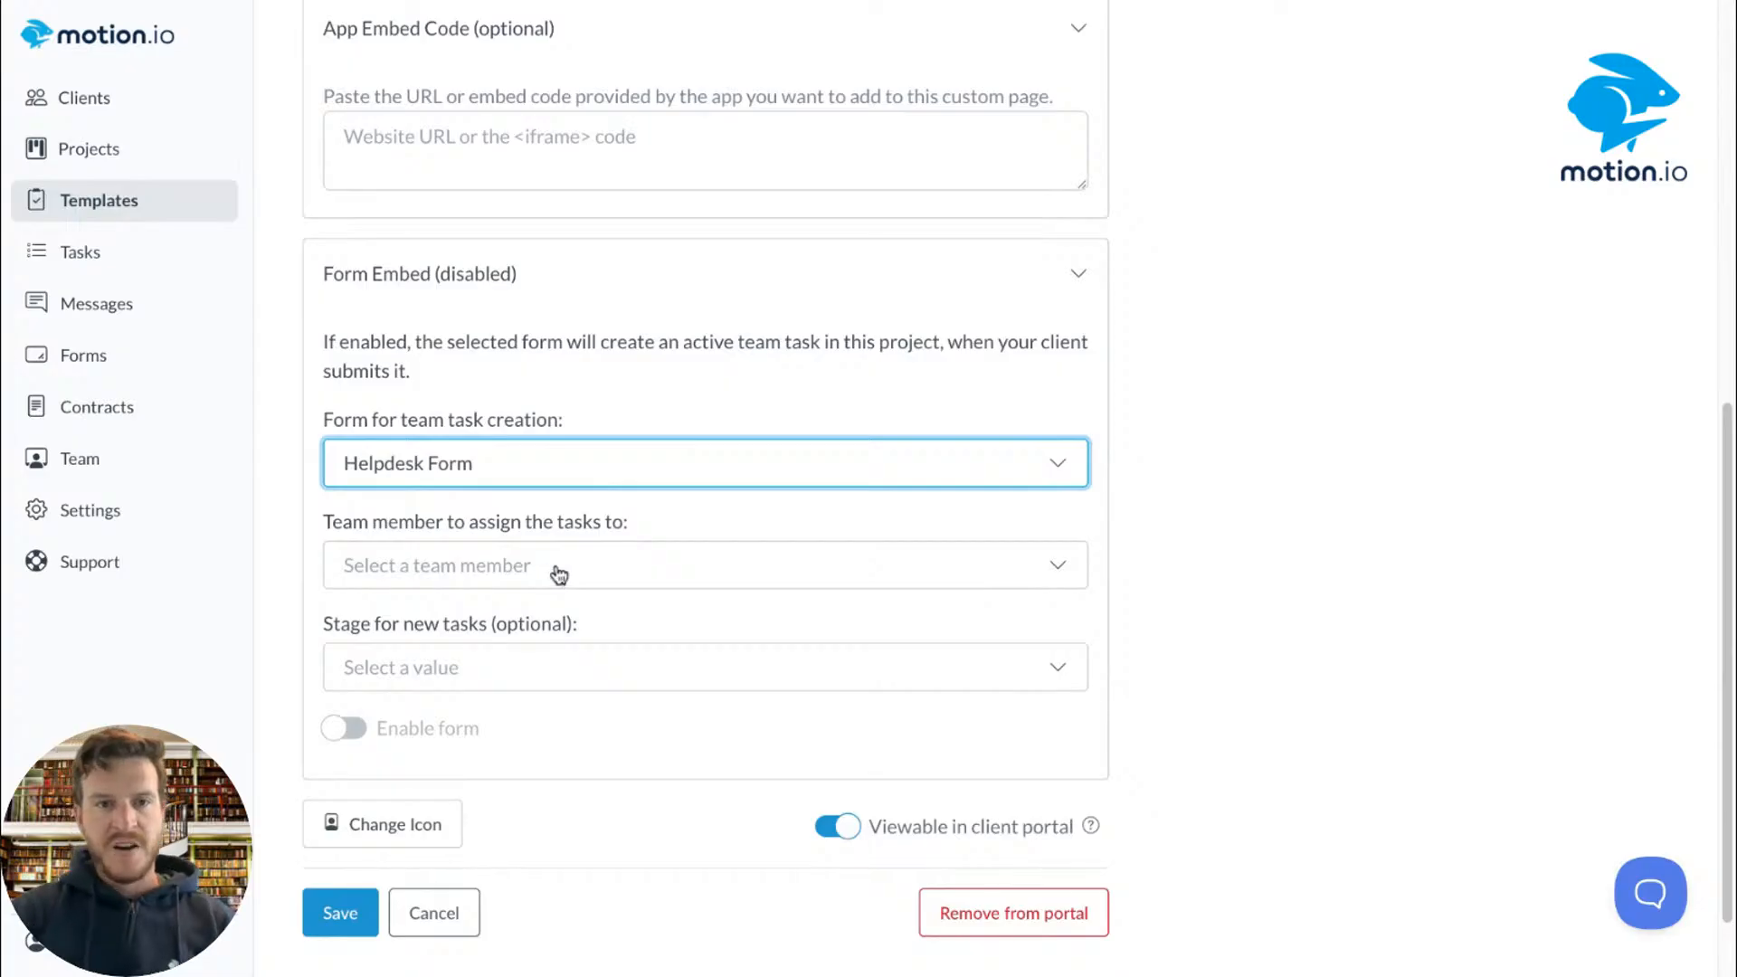
scroll(585, 369, down, 1)
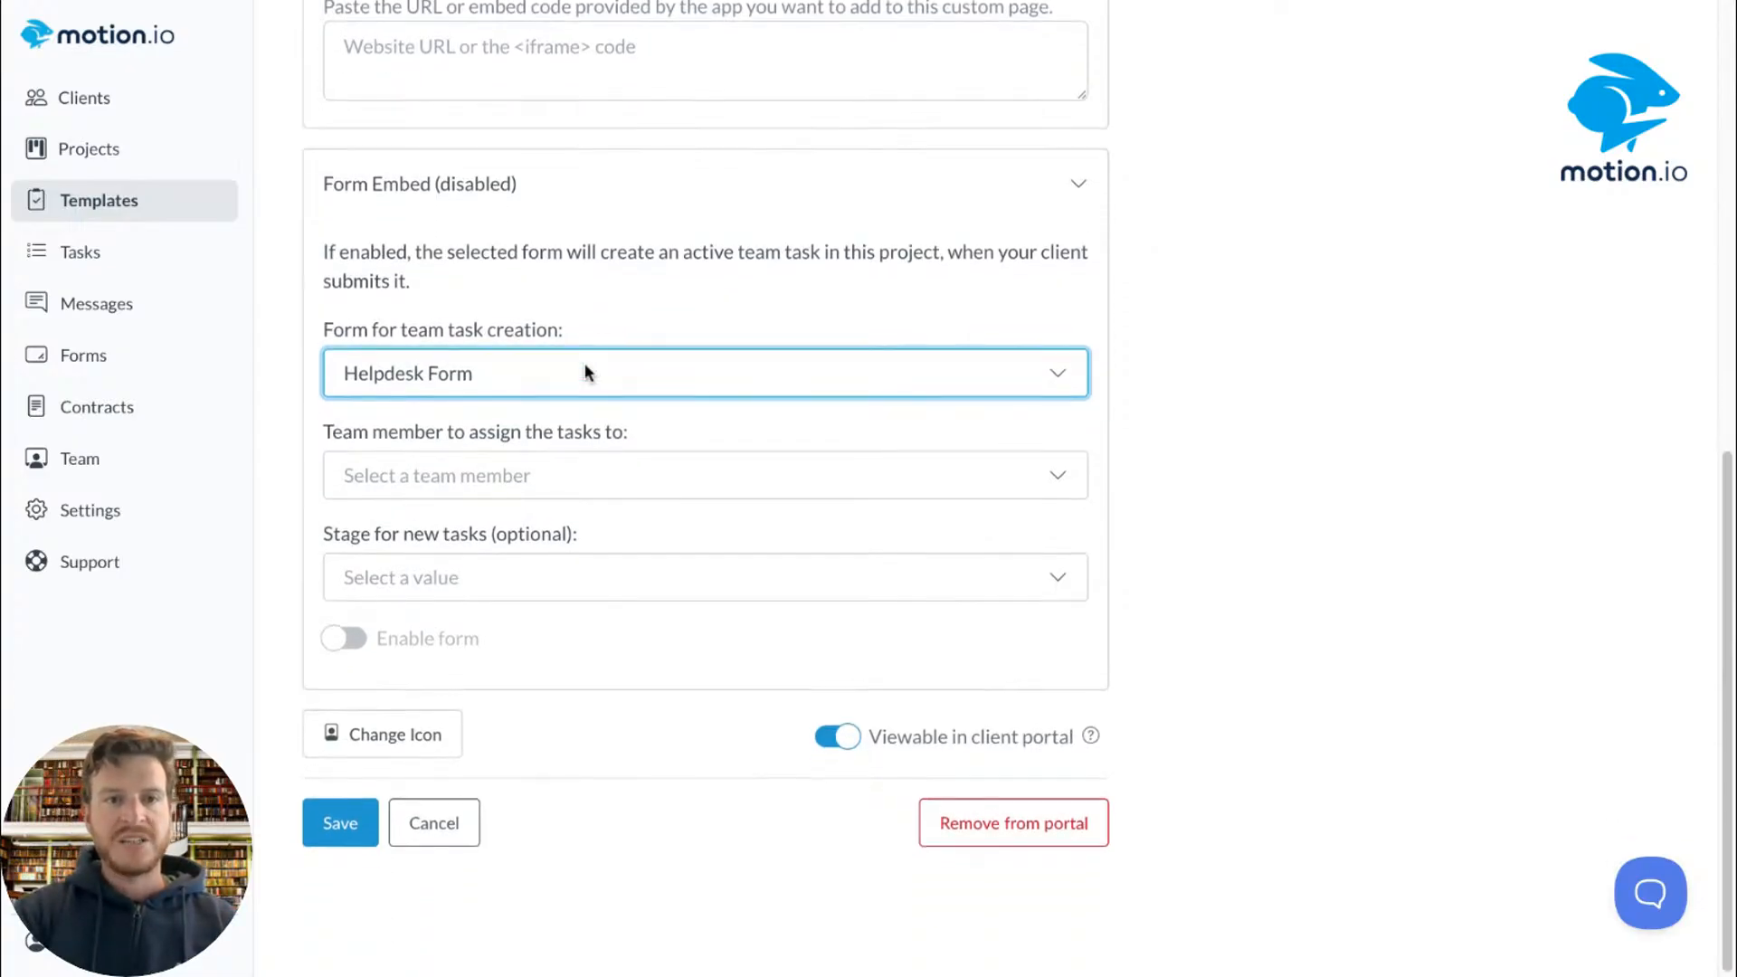
click(525, 479)
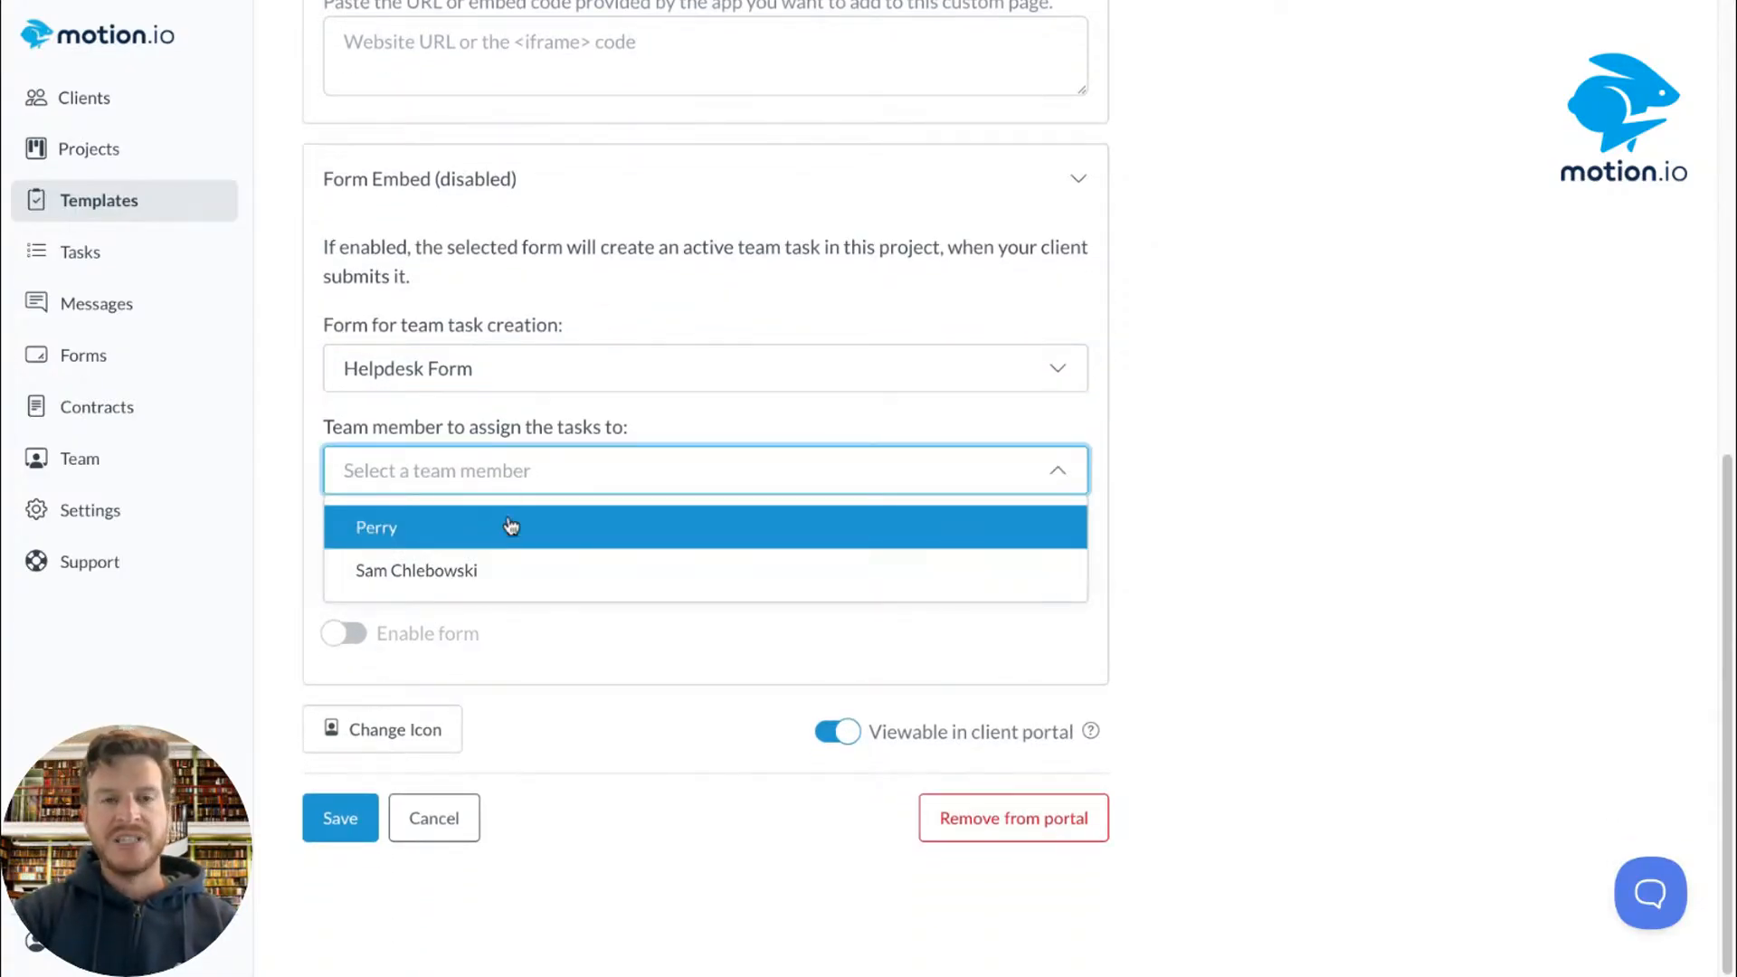
click(687, 419)
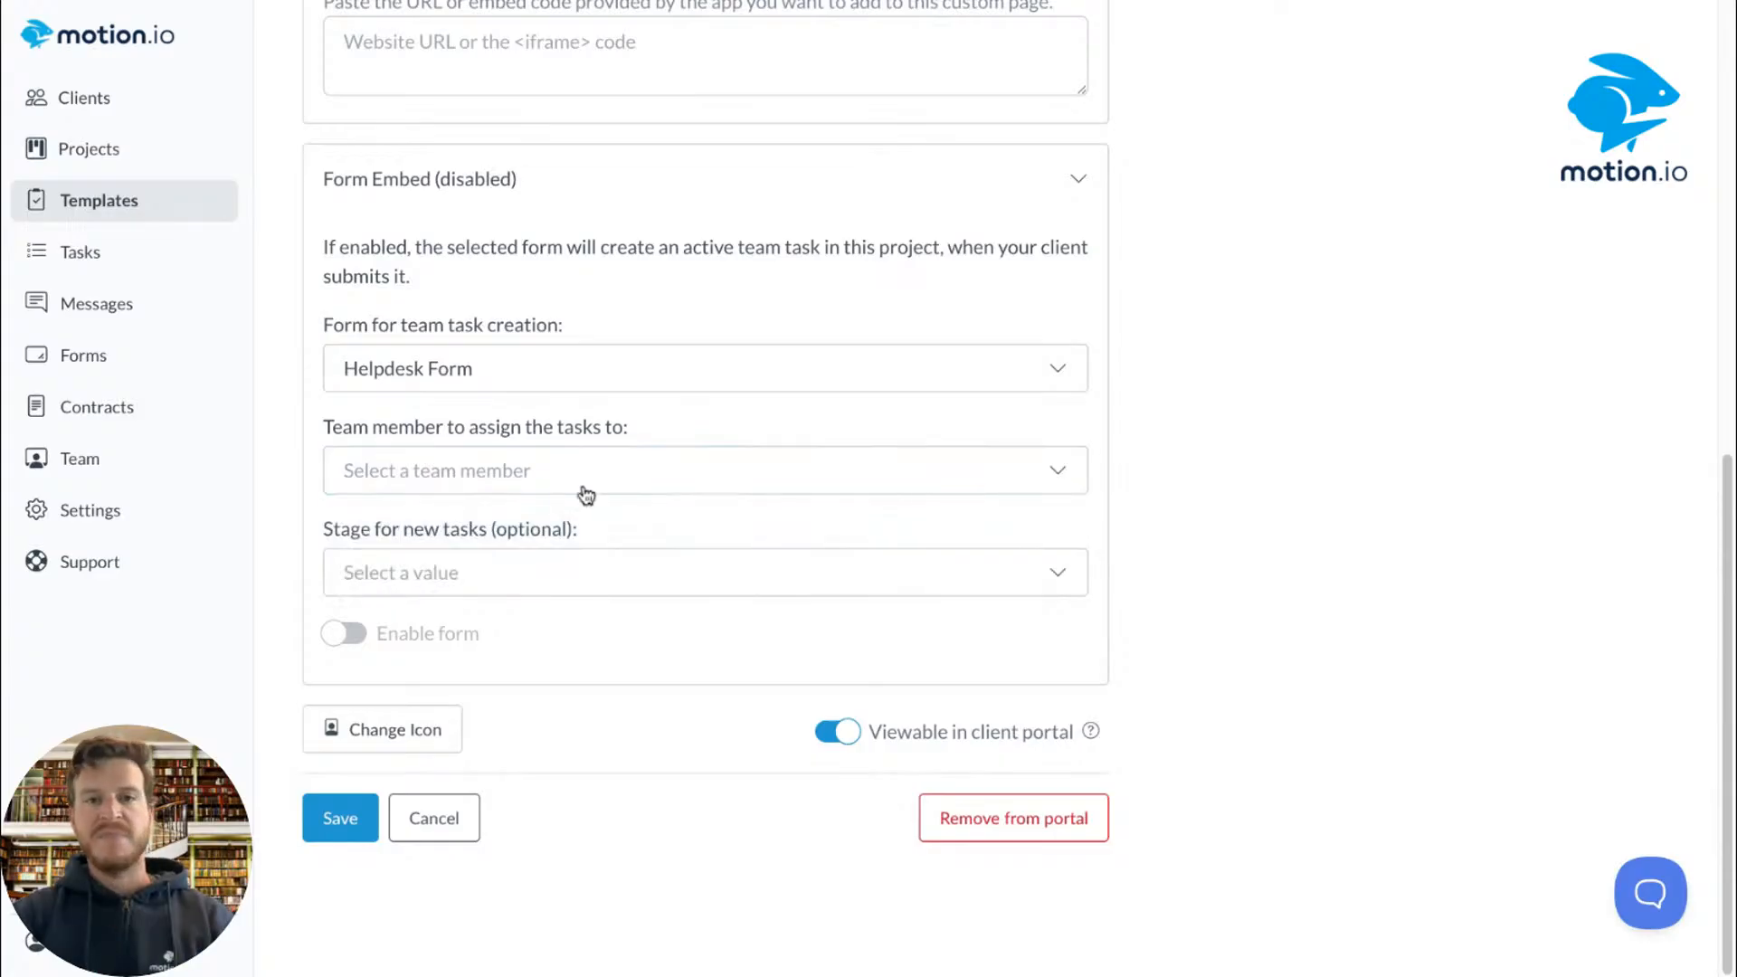
click(593, 471)
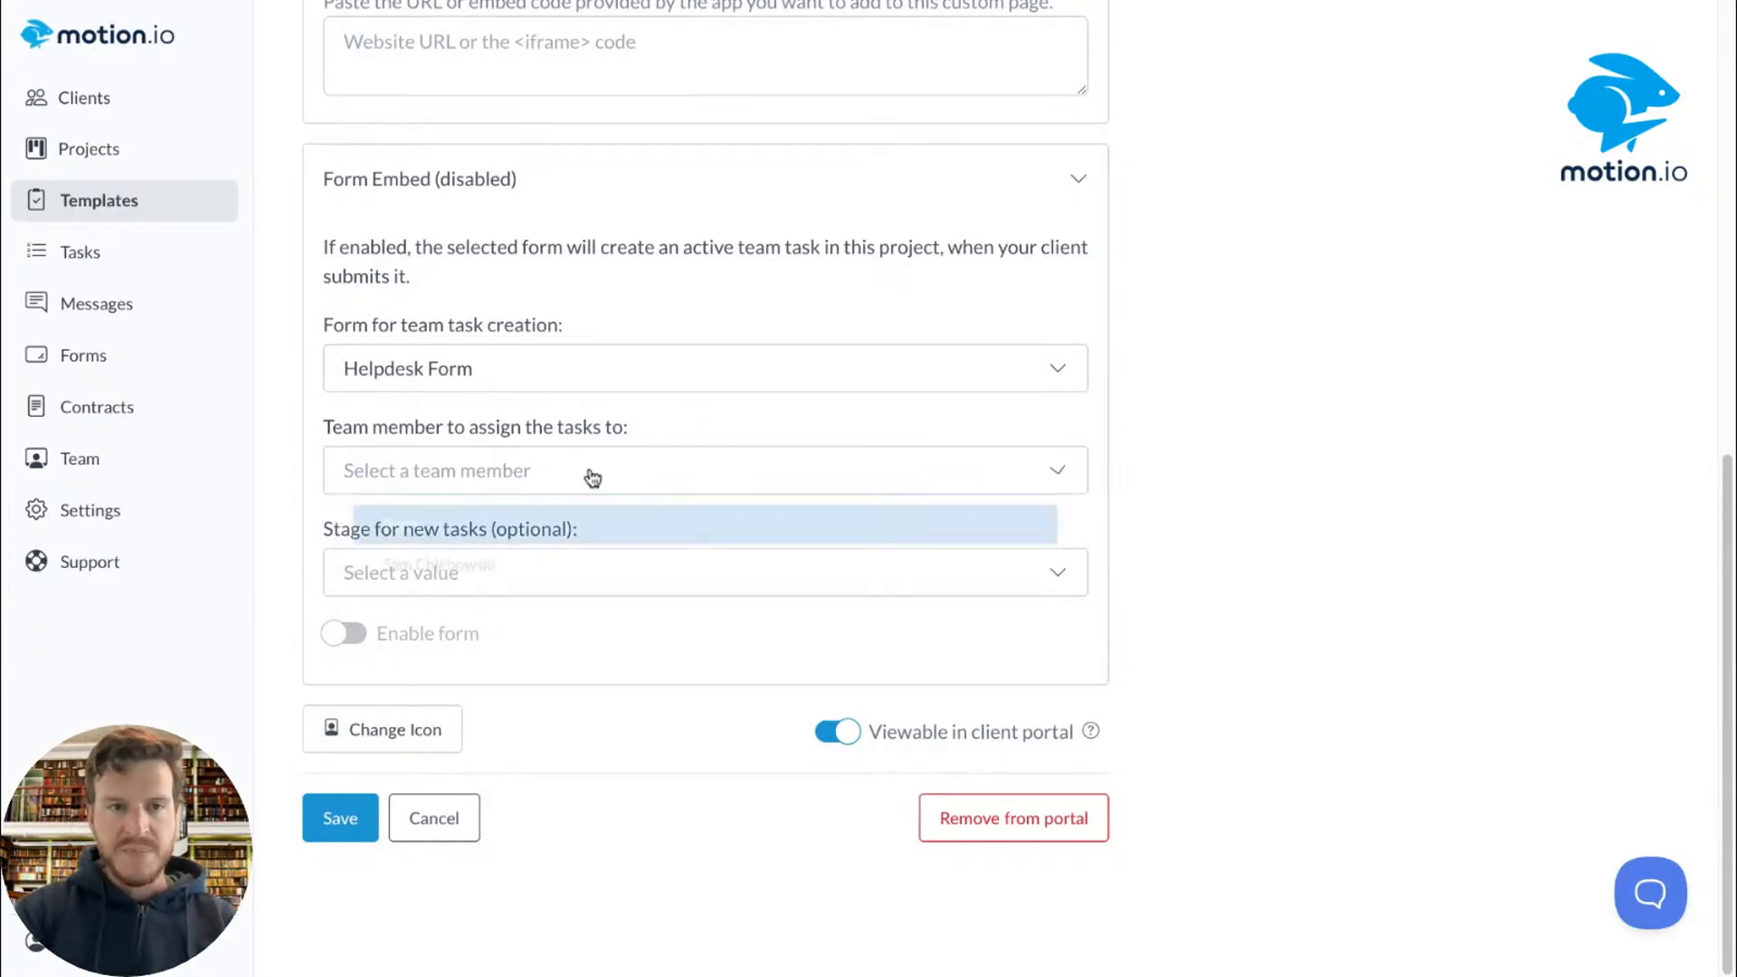
click(461, 579)
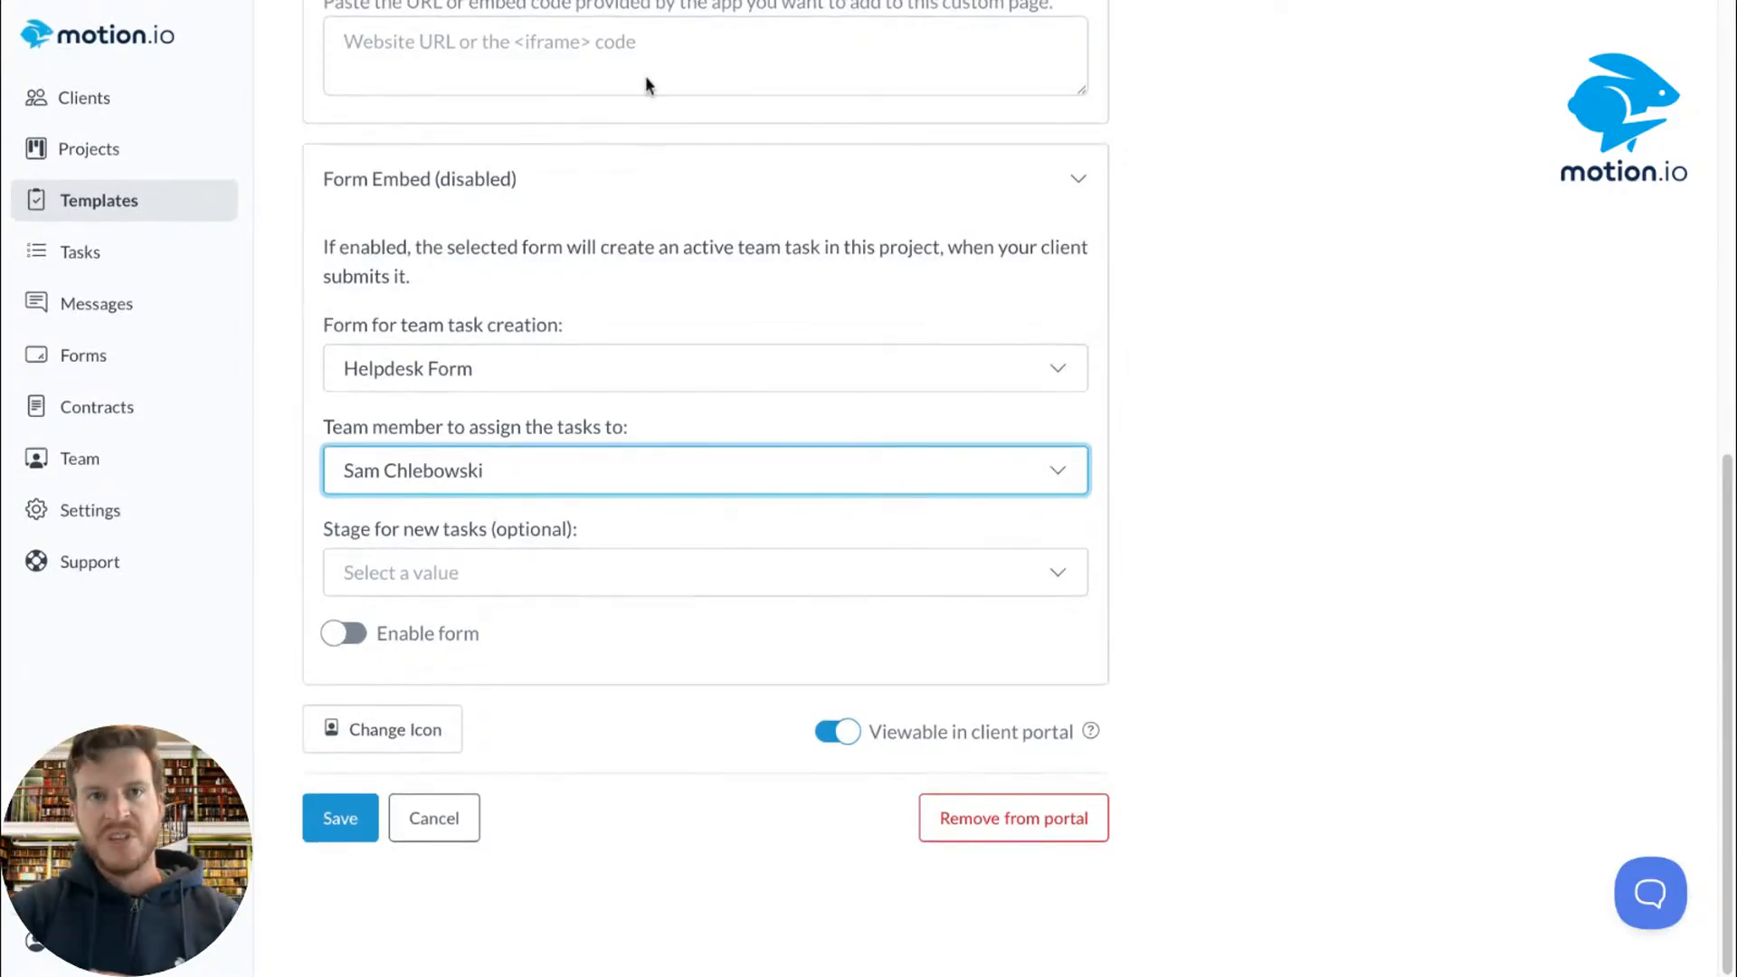
click(646, 4)
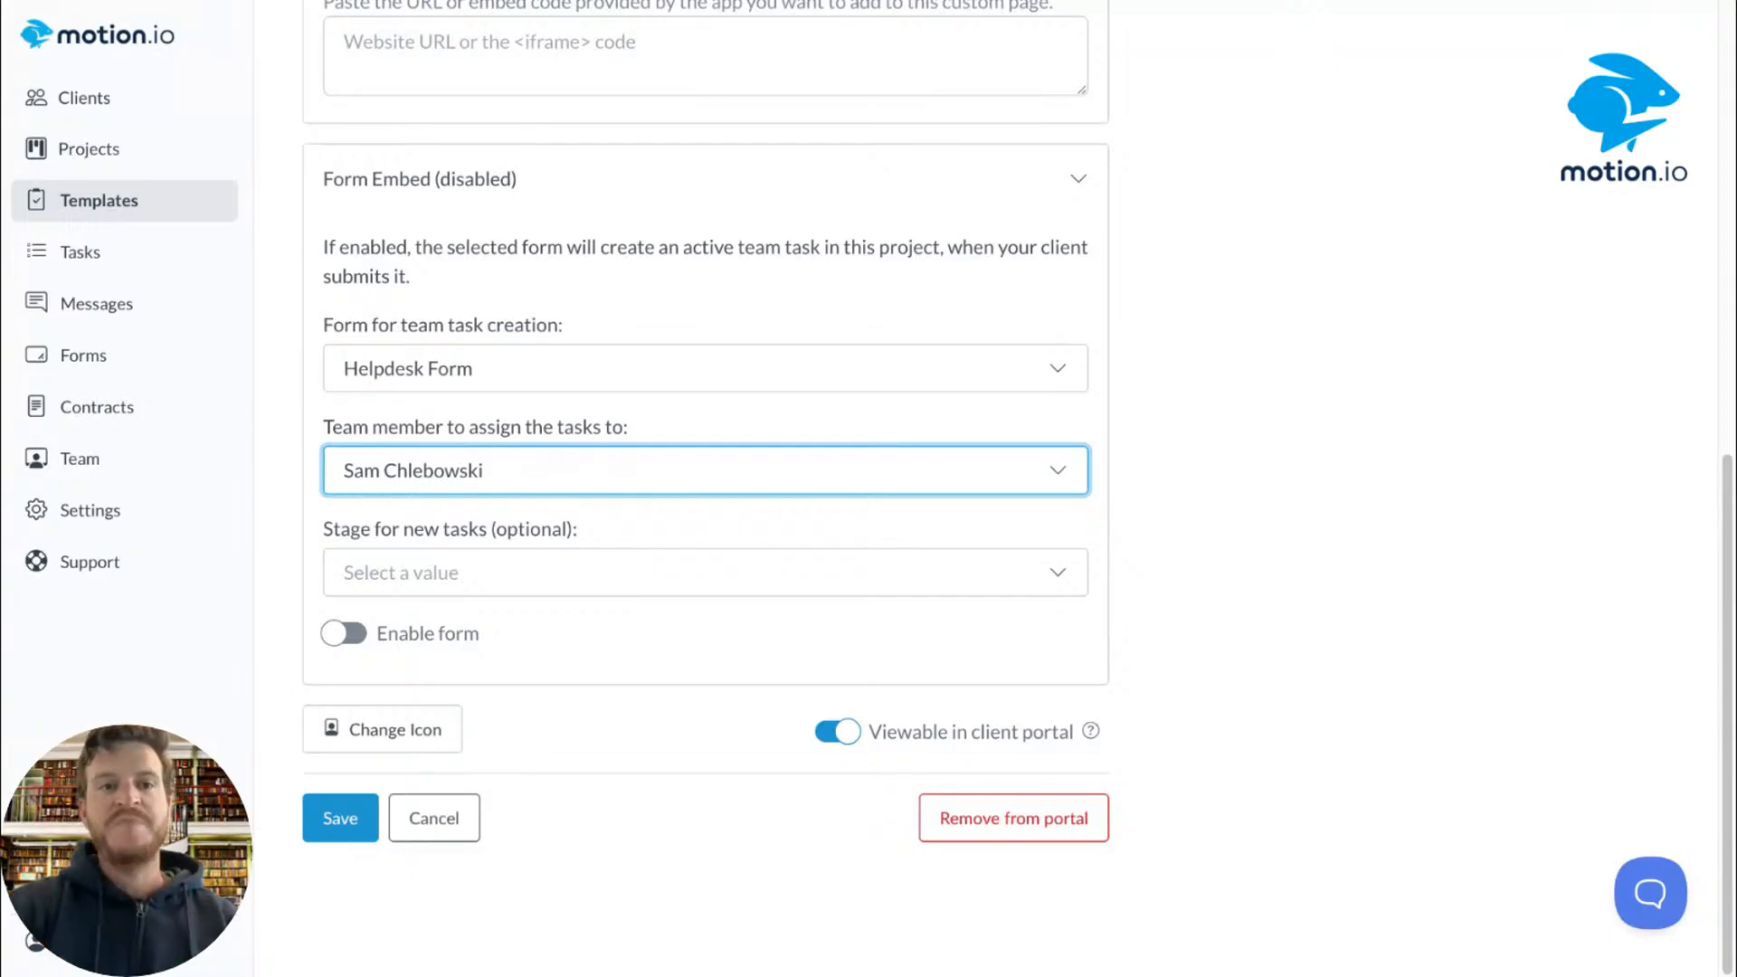
click(507, 472)
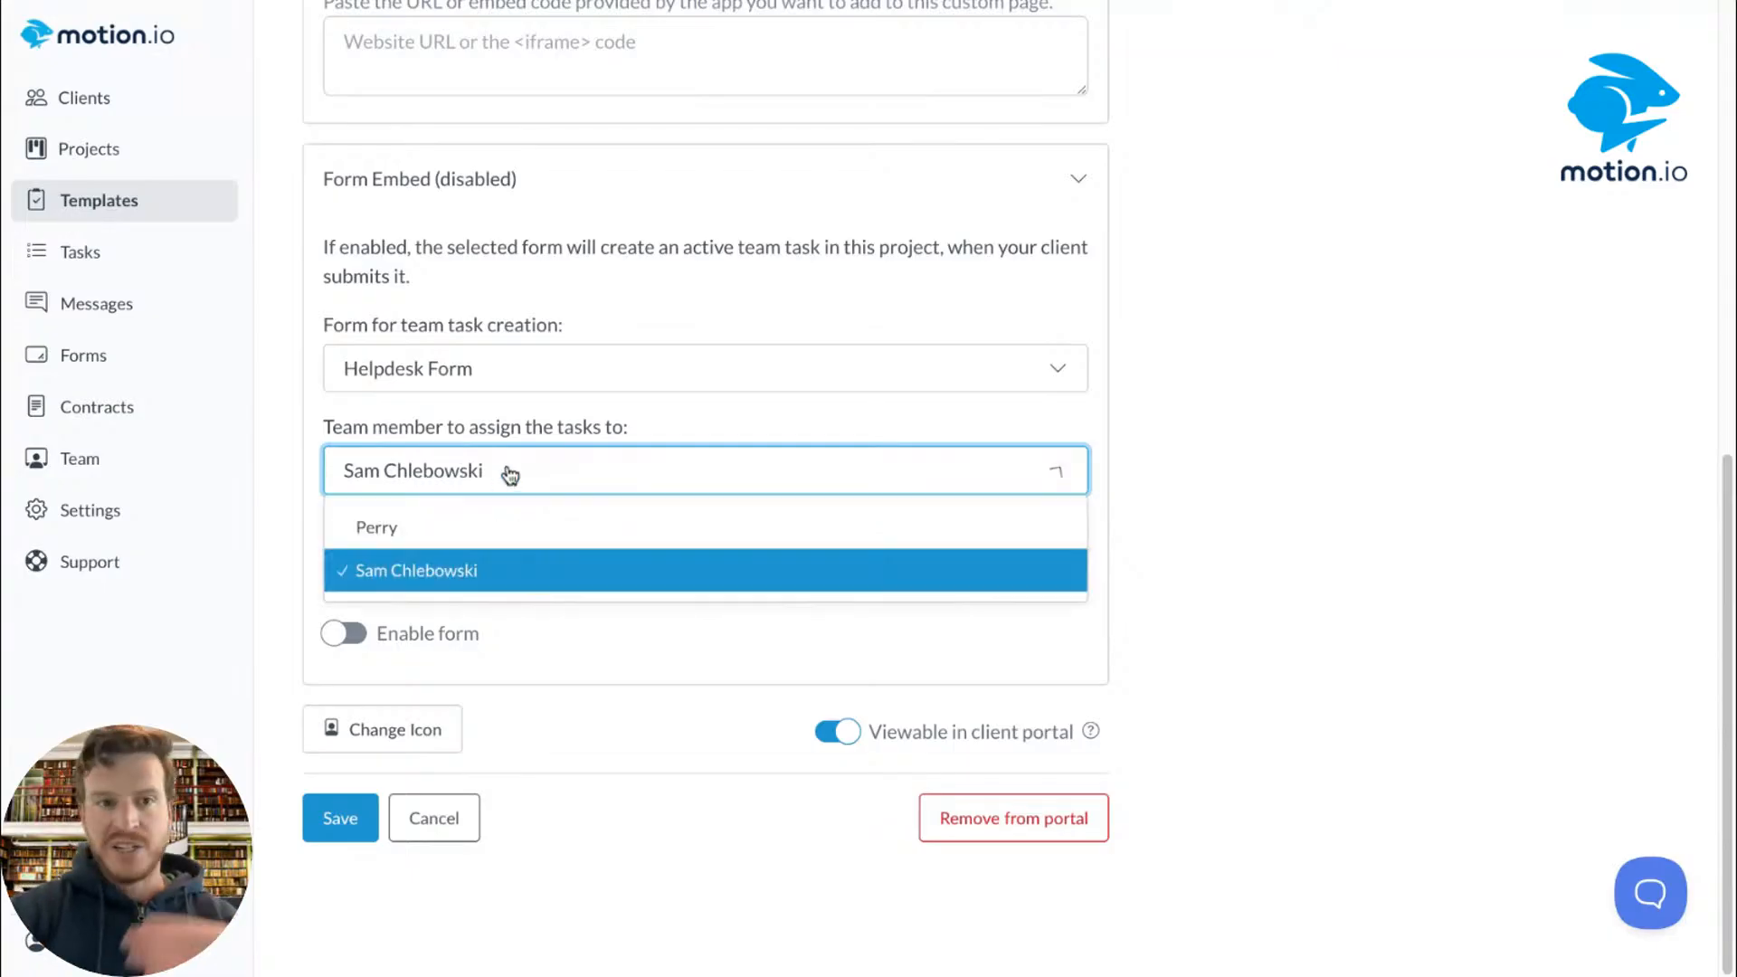
click(684, 409)
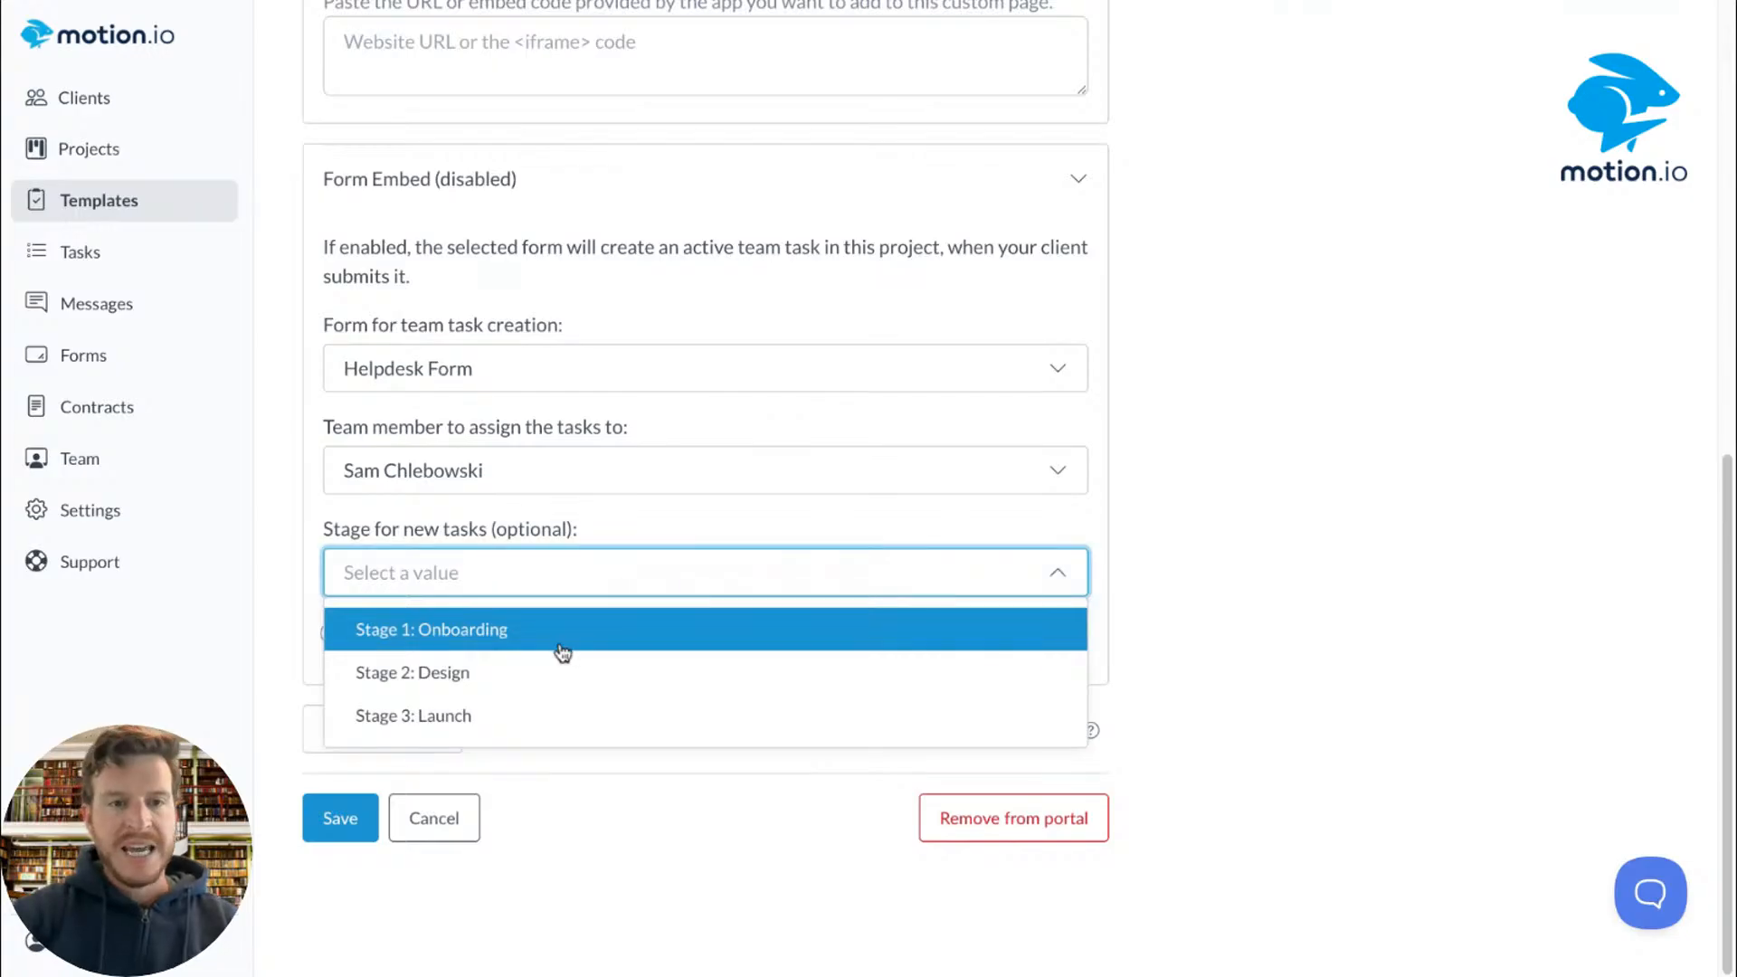
Step: Set the stage for new form tasks to Stage 1: Onboarding and review the assignee and stage options
click(563, 644)
scroll(470, 453, up, 10)
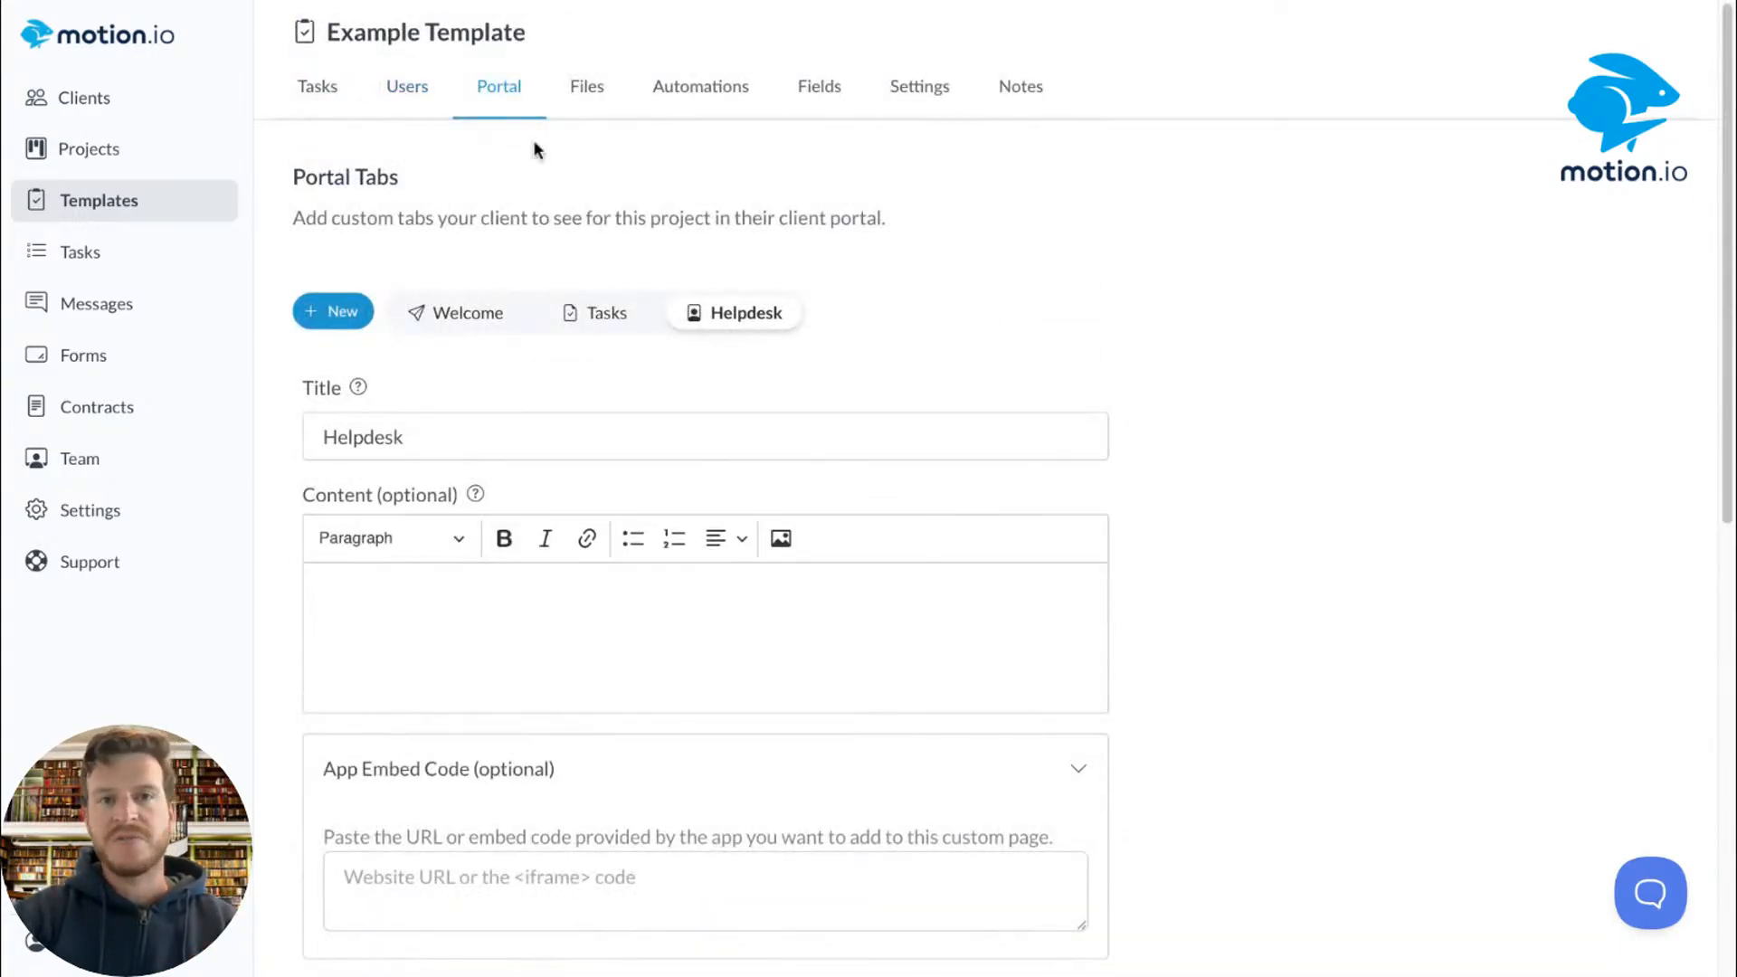
scroll(531, 164, down, 9)
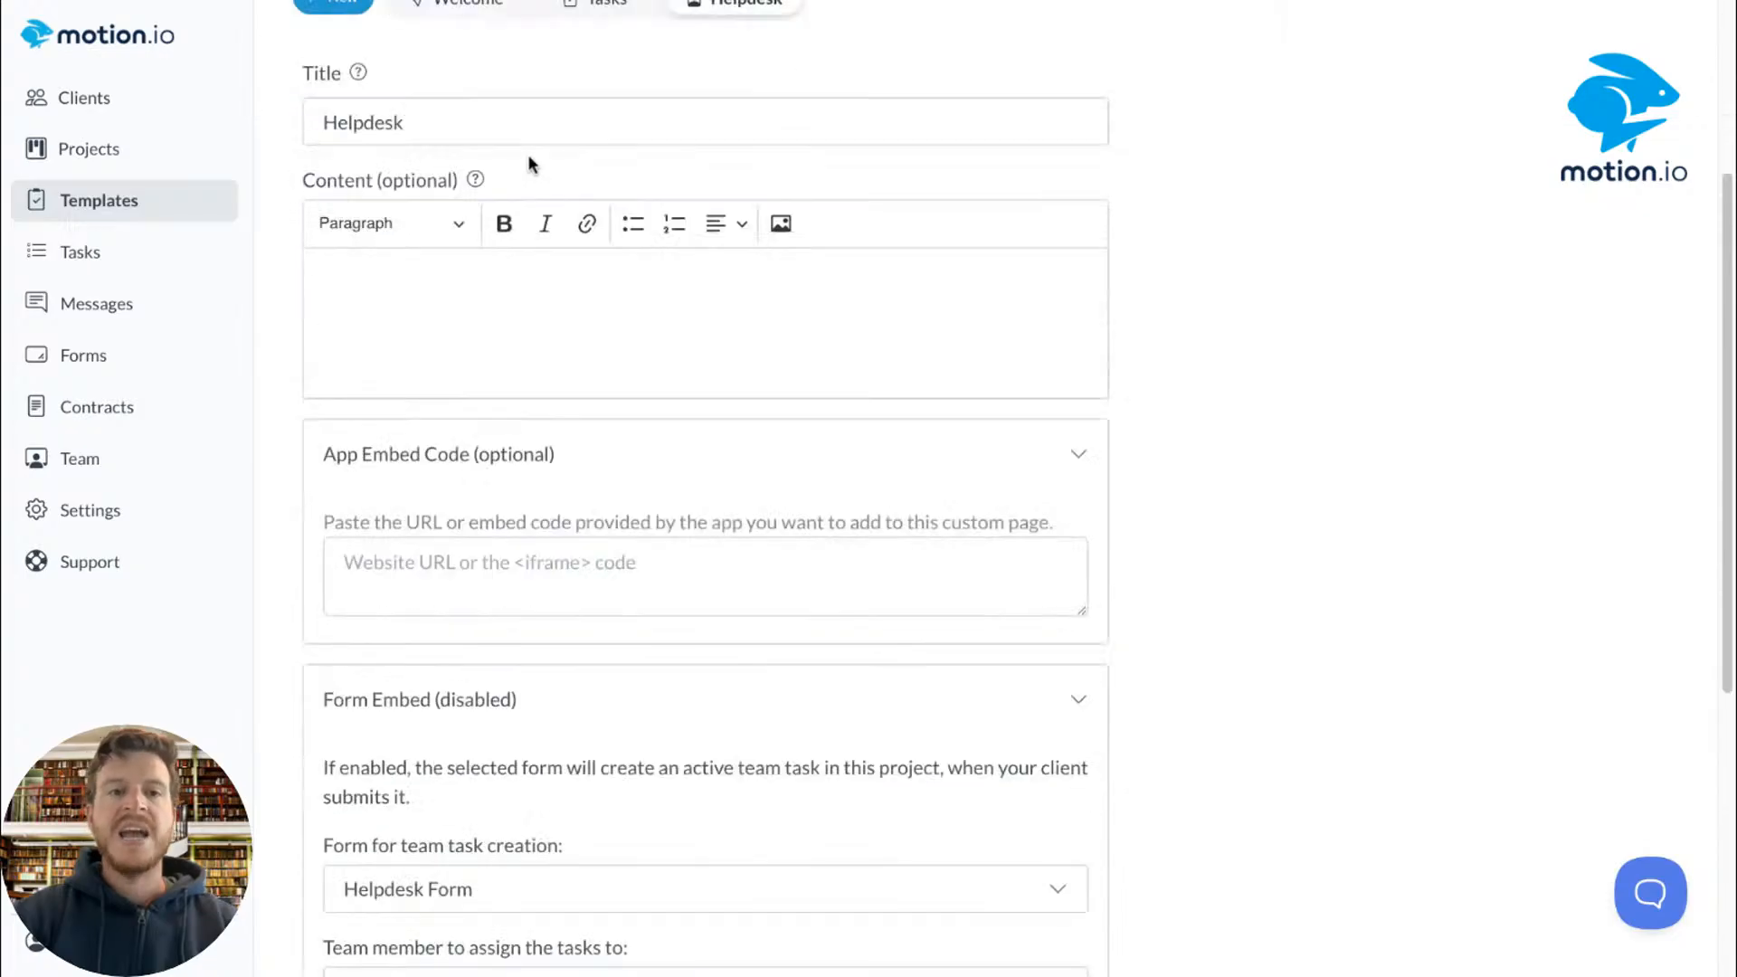
scroll(531, 163, down, 1)
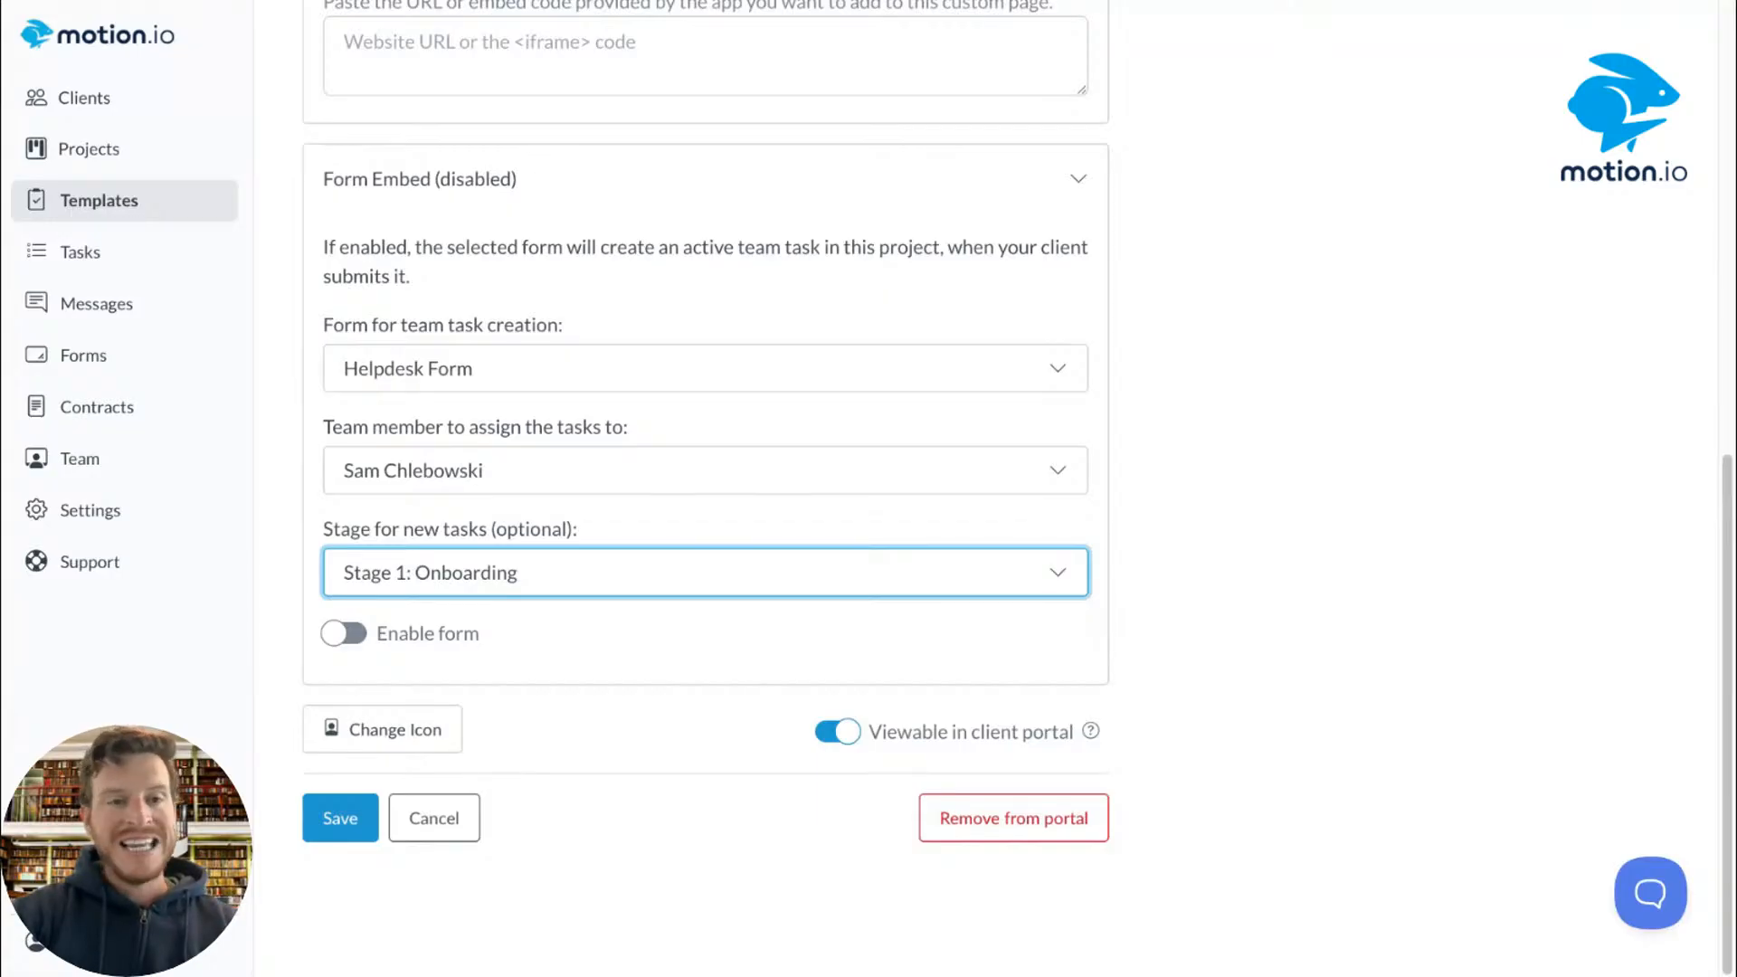
click(705, 470)
click(706, 471)
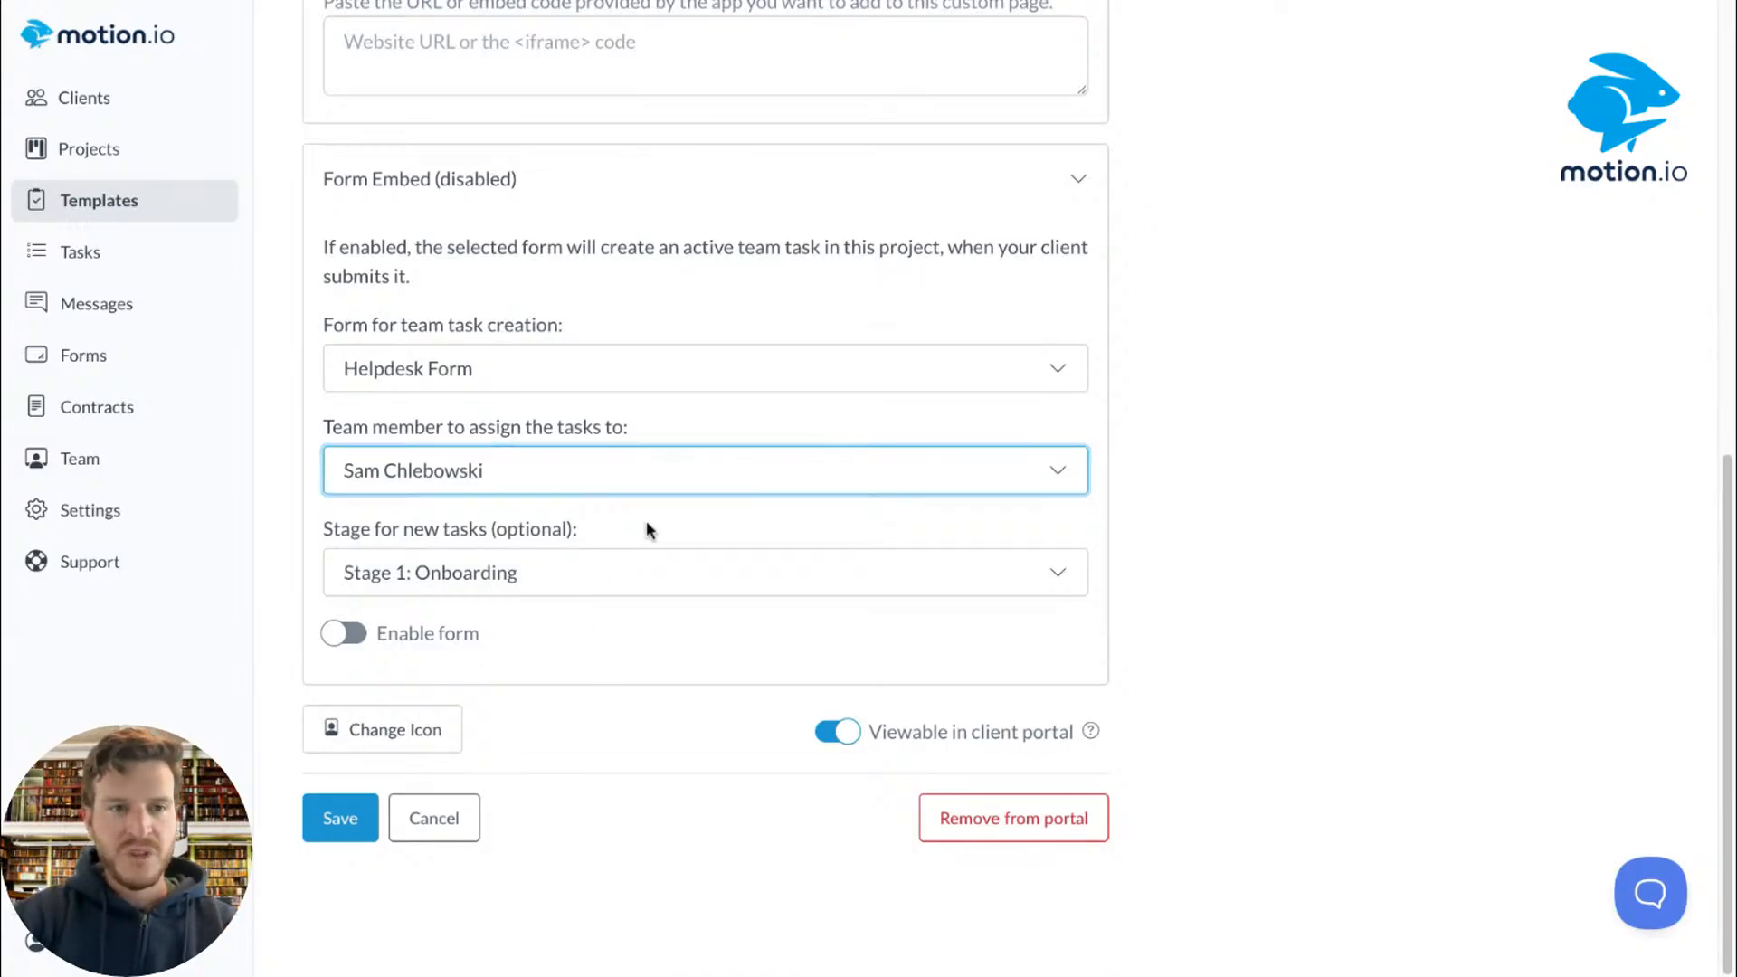
click(521, 576)
click(575, 568)
click(575, 568)
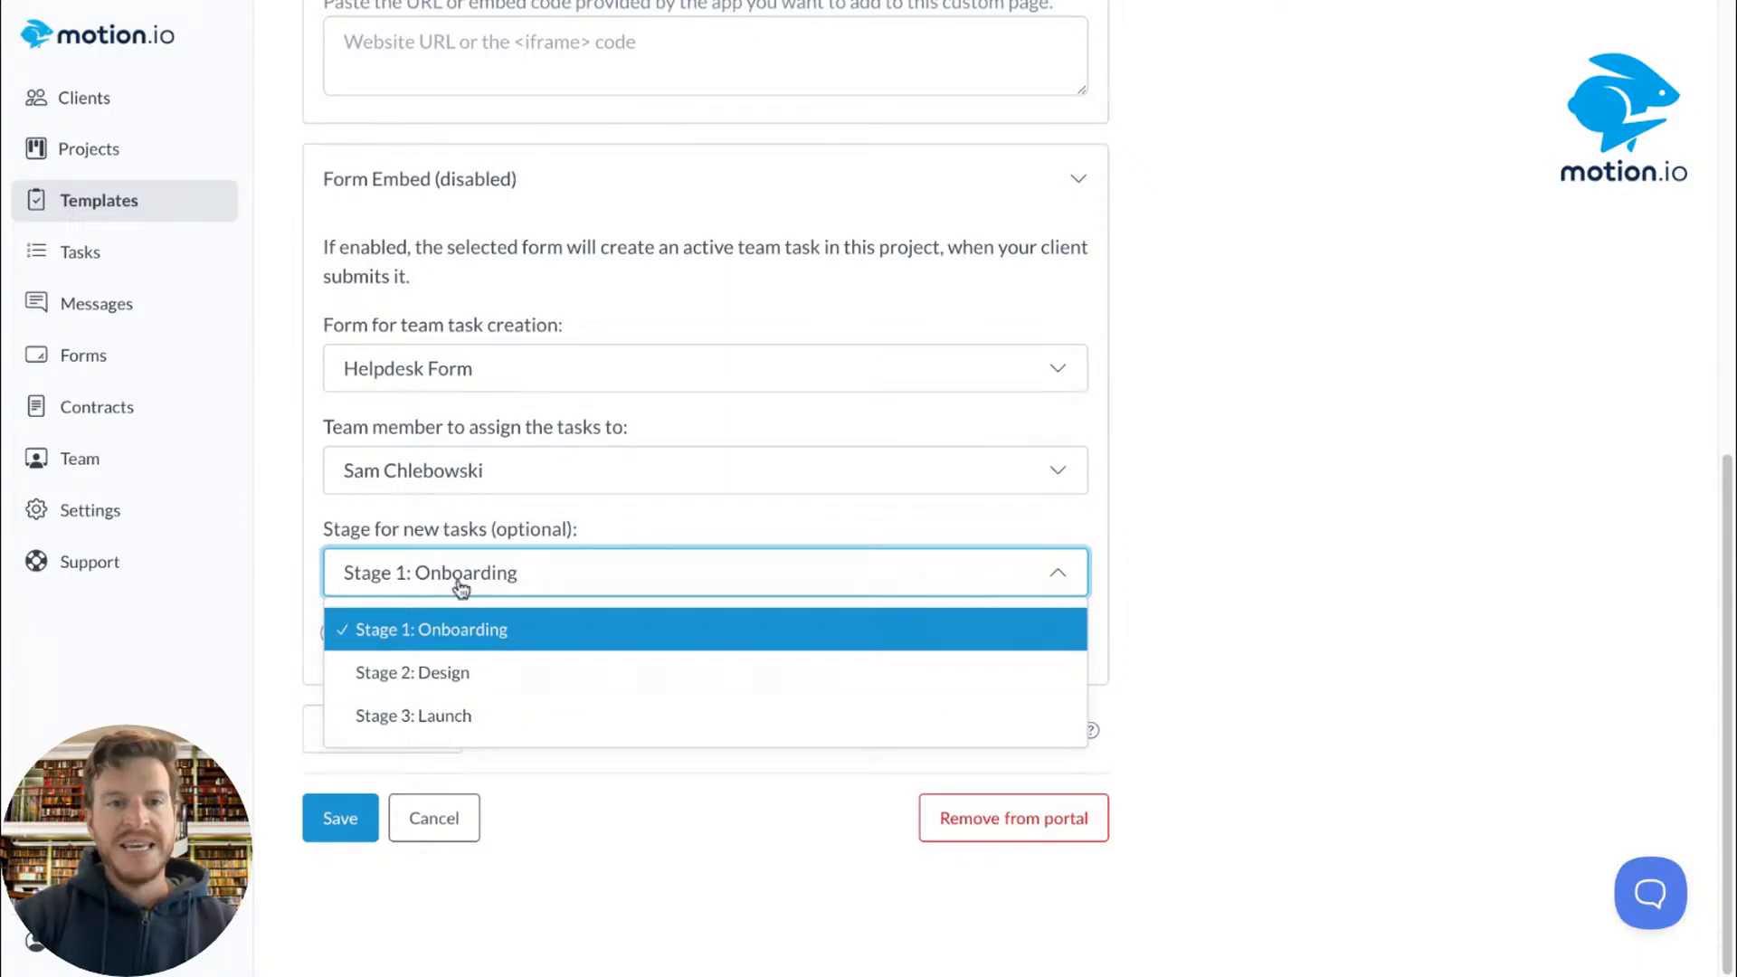
click(653, 533)
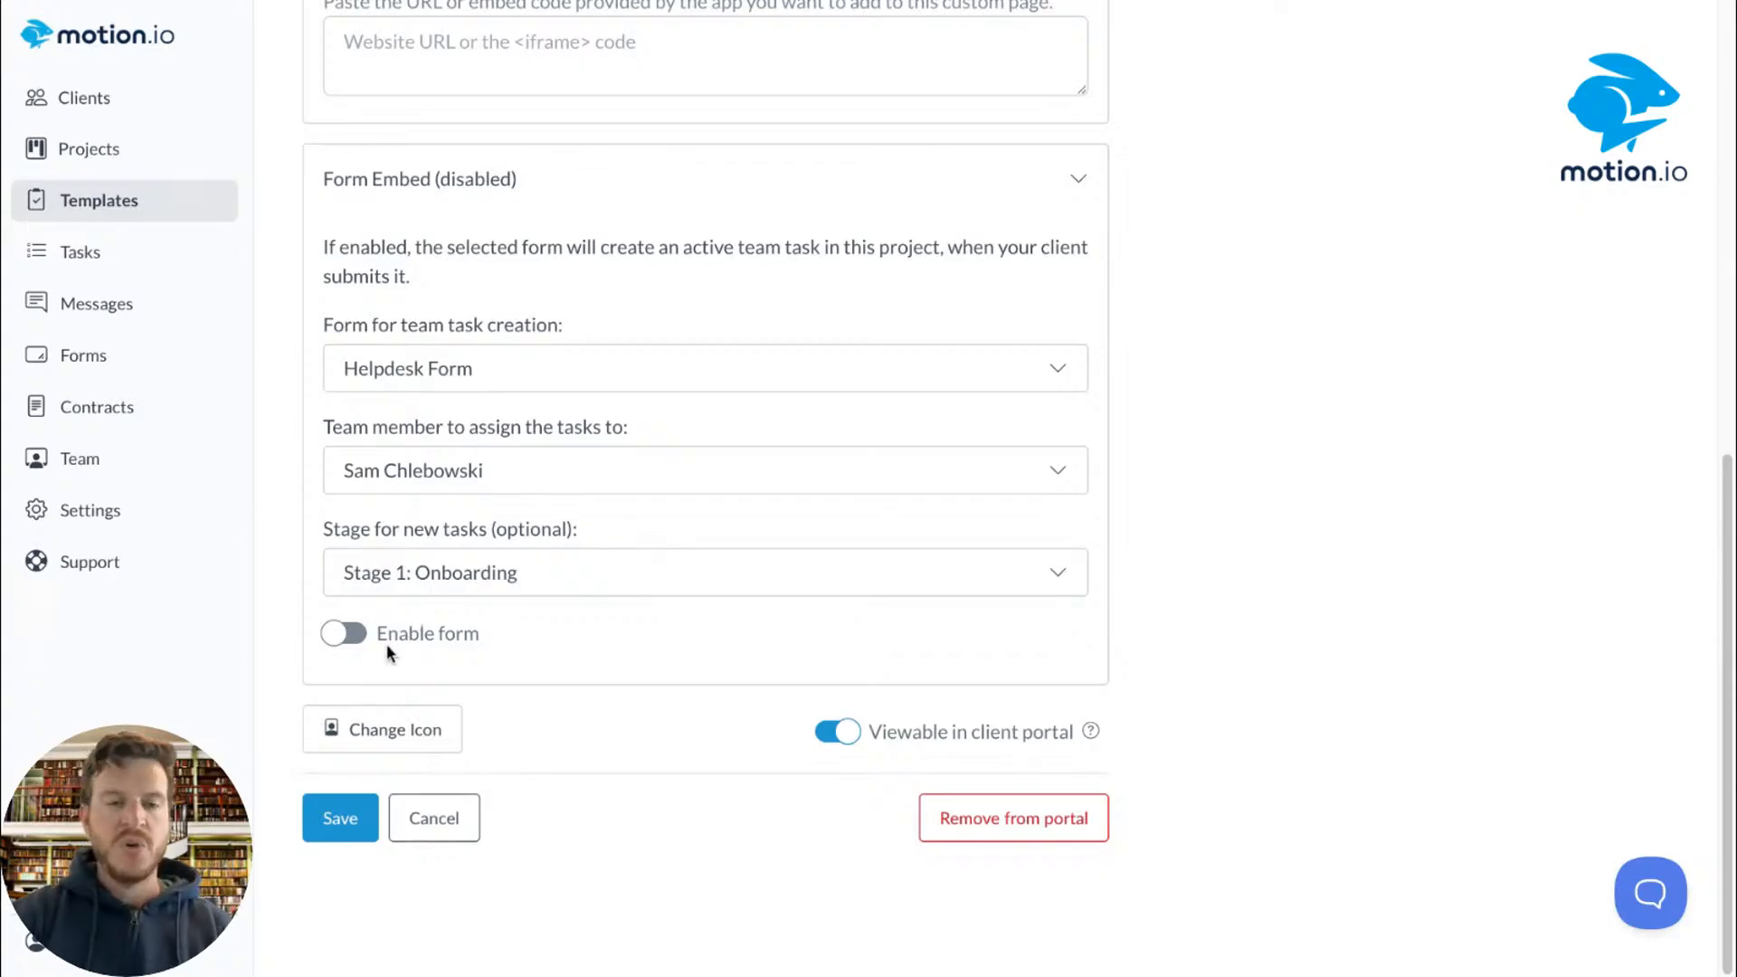
Step: Switch the embedded form on and back off, and save the Helpdesk portal page
click(342, 637)
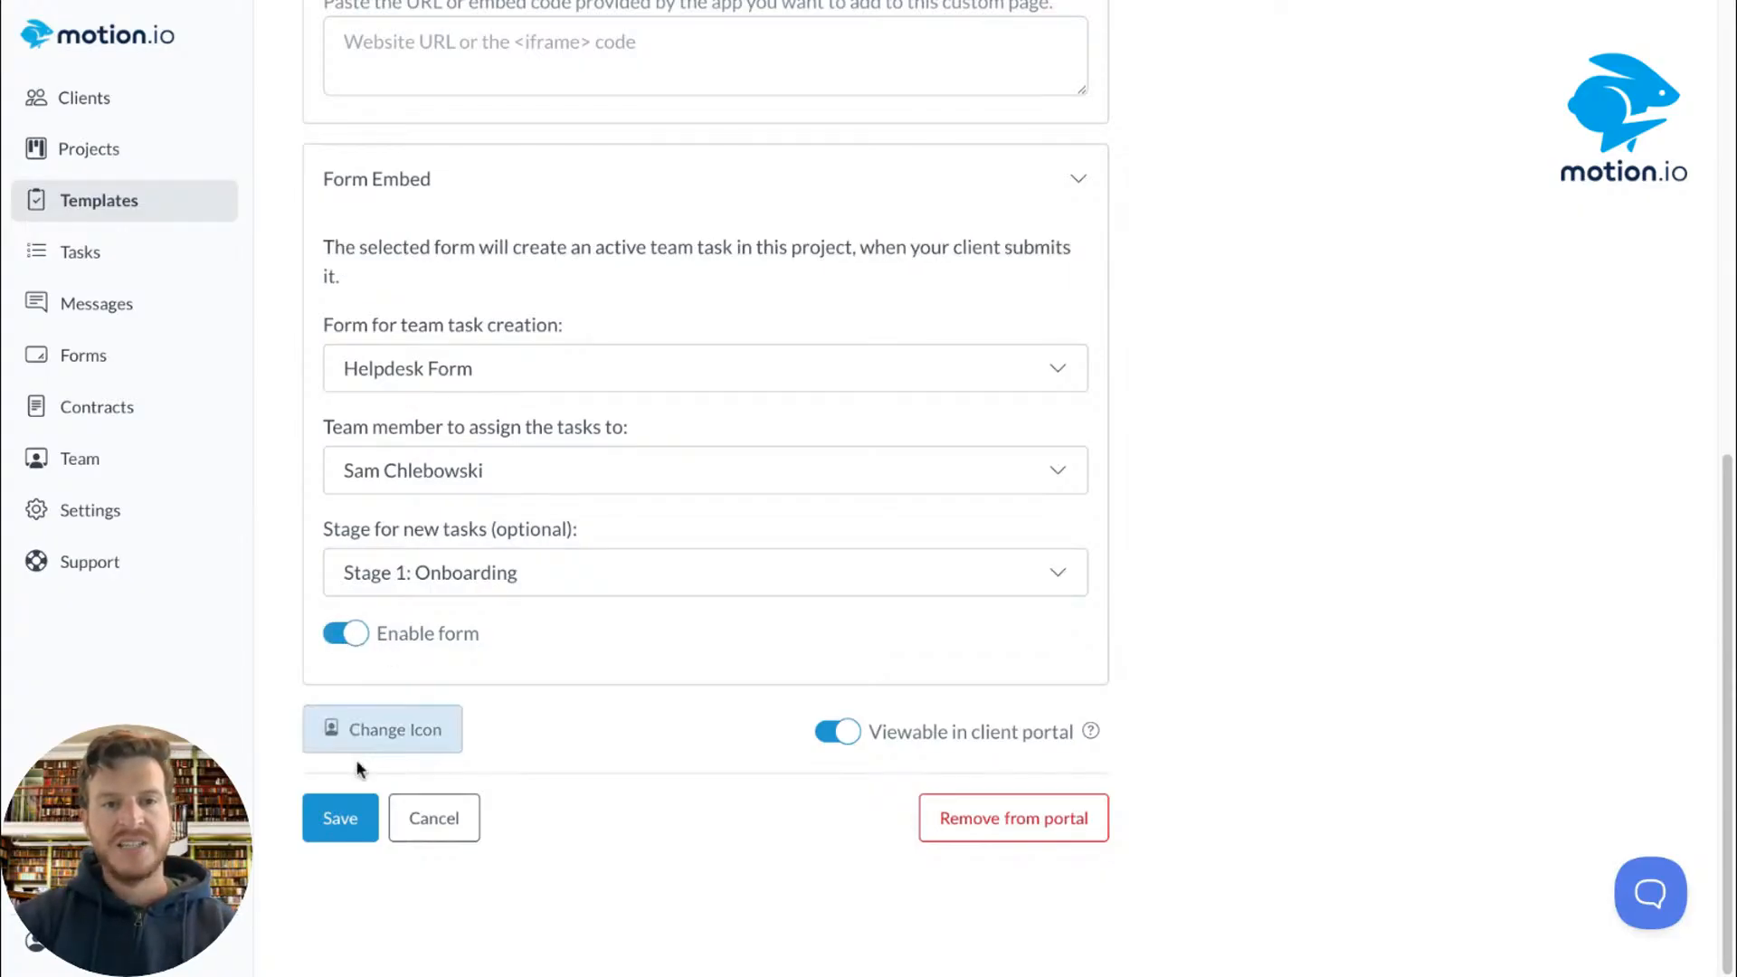
click(358, 644)
click(352, 820)
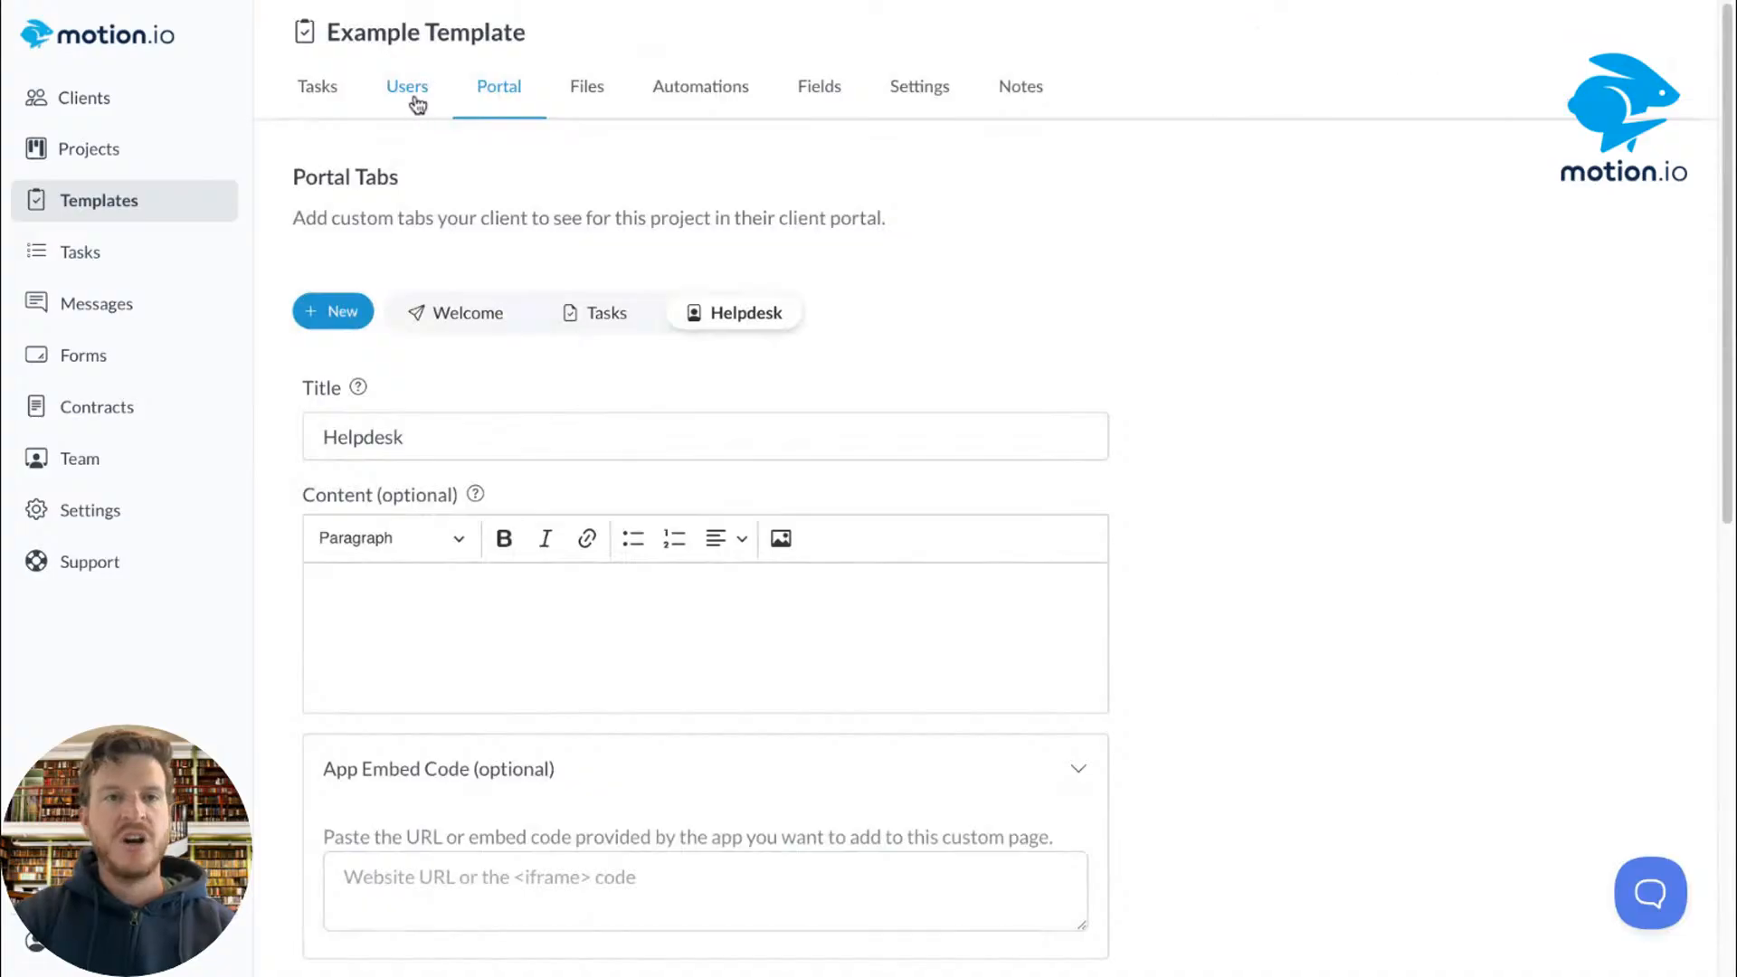
Step: Add a new stage named "Helpdesk Requests" after Stage 3: Launch in the template's project tasks
click(326, 91)
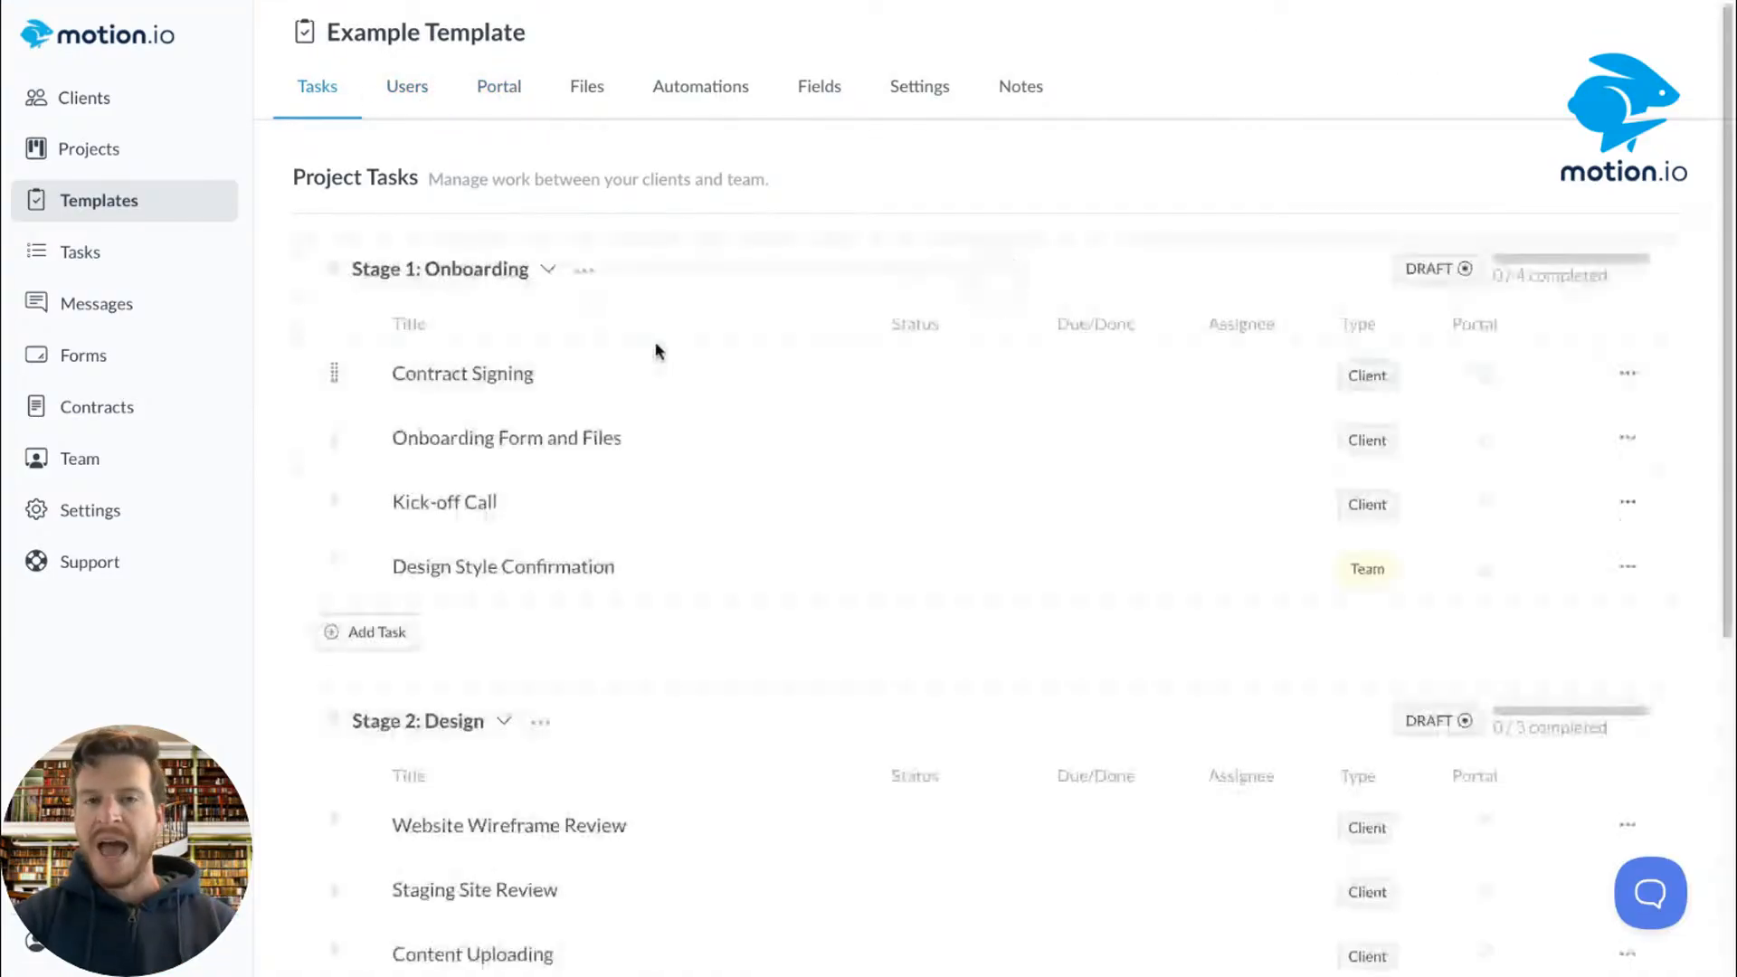
scroll(657, 350, down, 5)
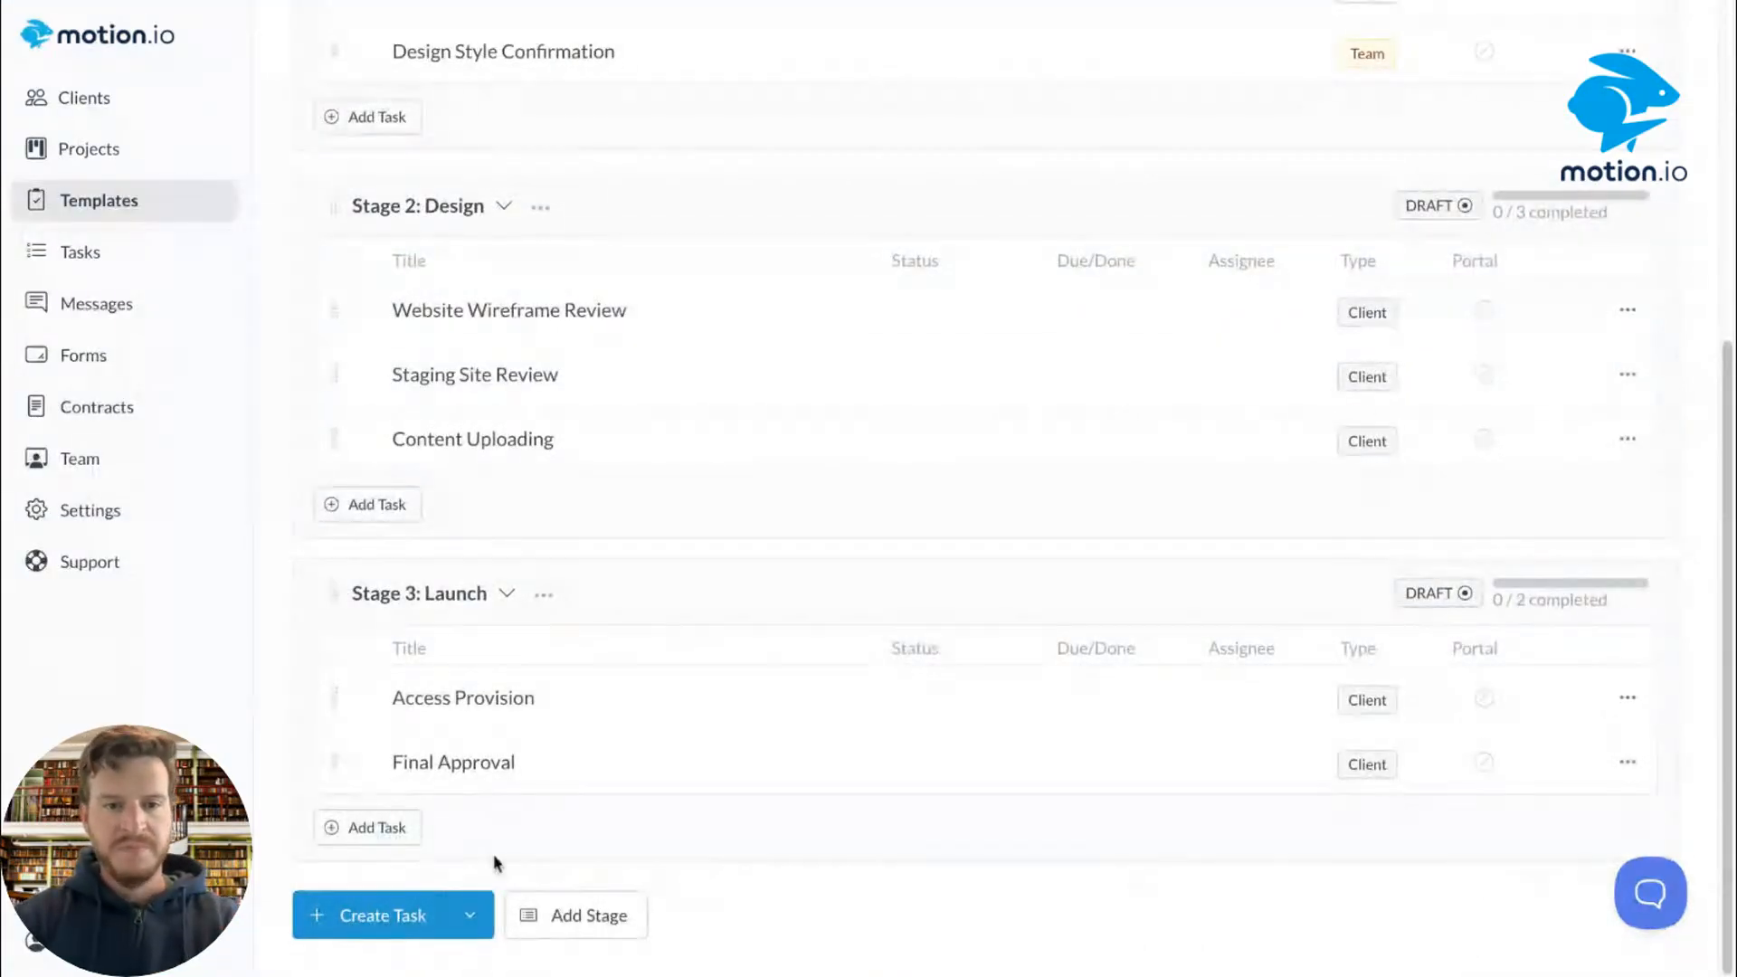
click(590, 927)
scroll(531, 746, down, 2)
click(530, 764)
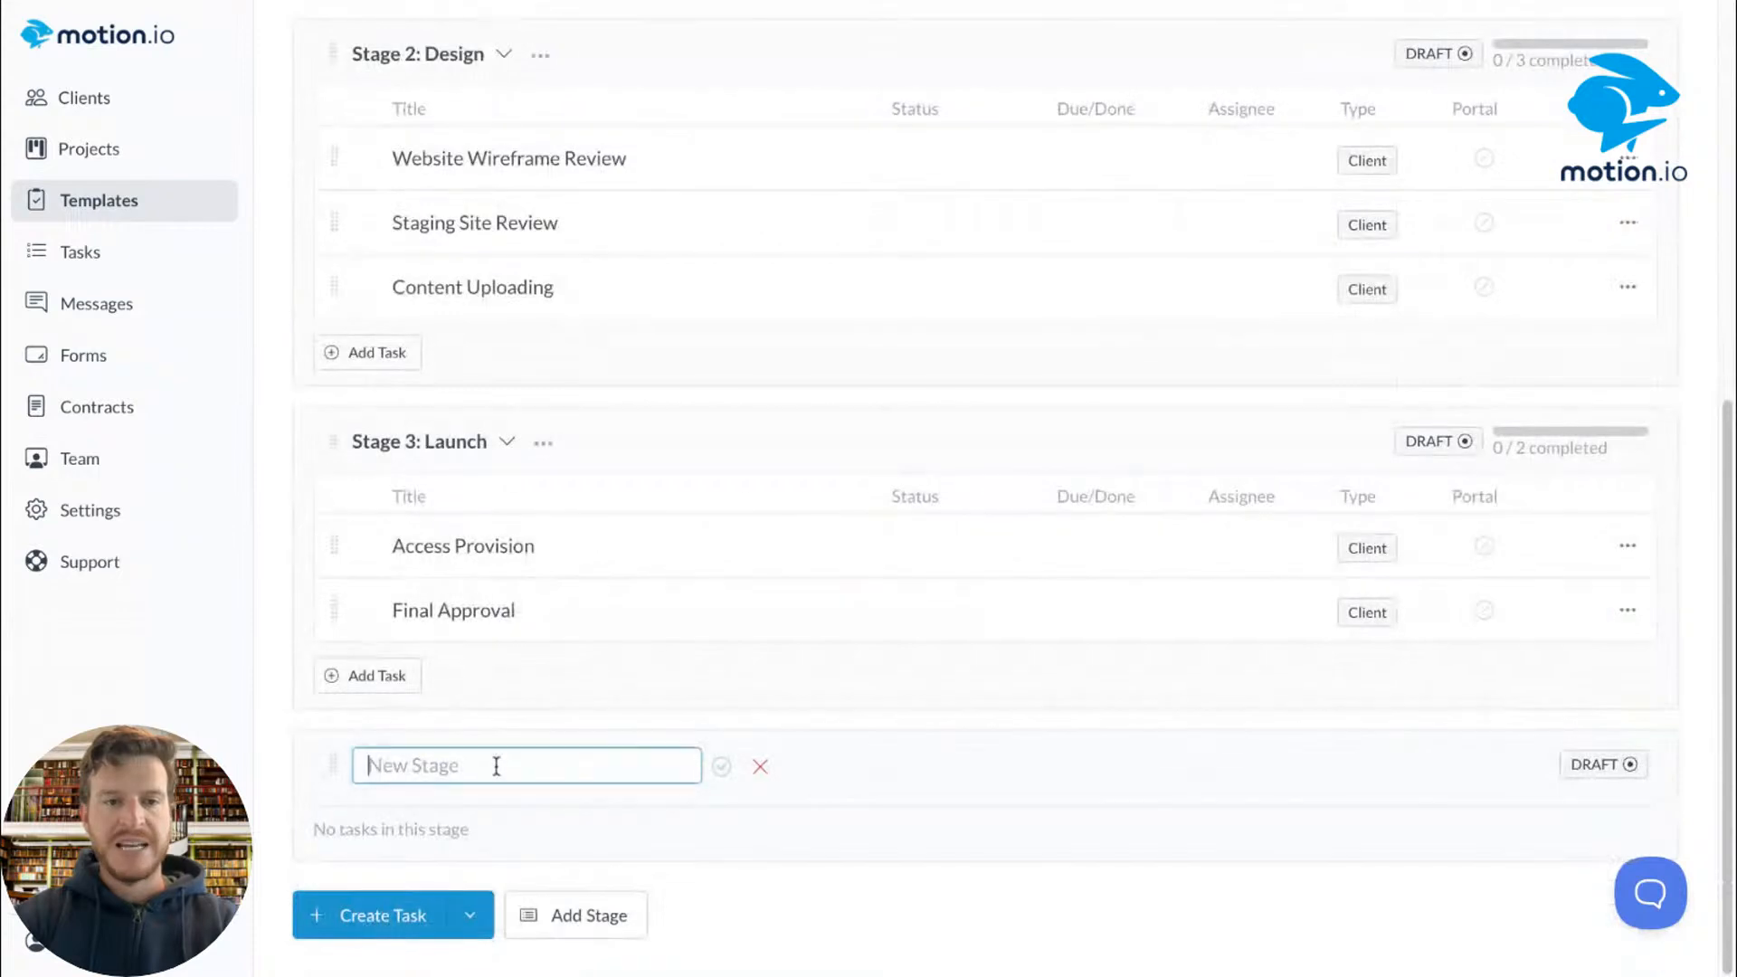
text(He)
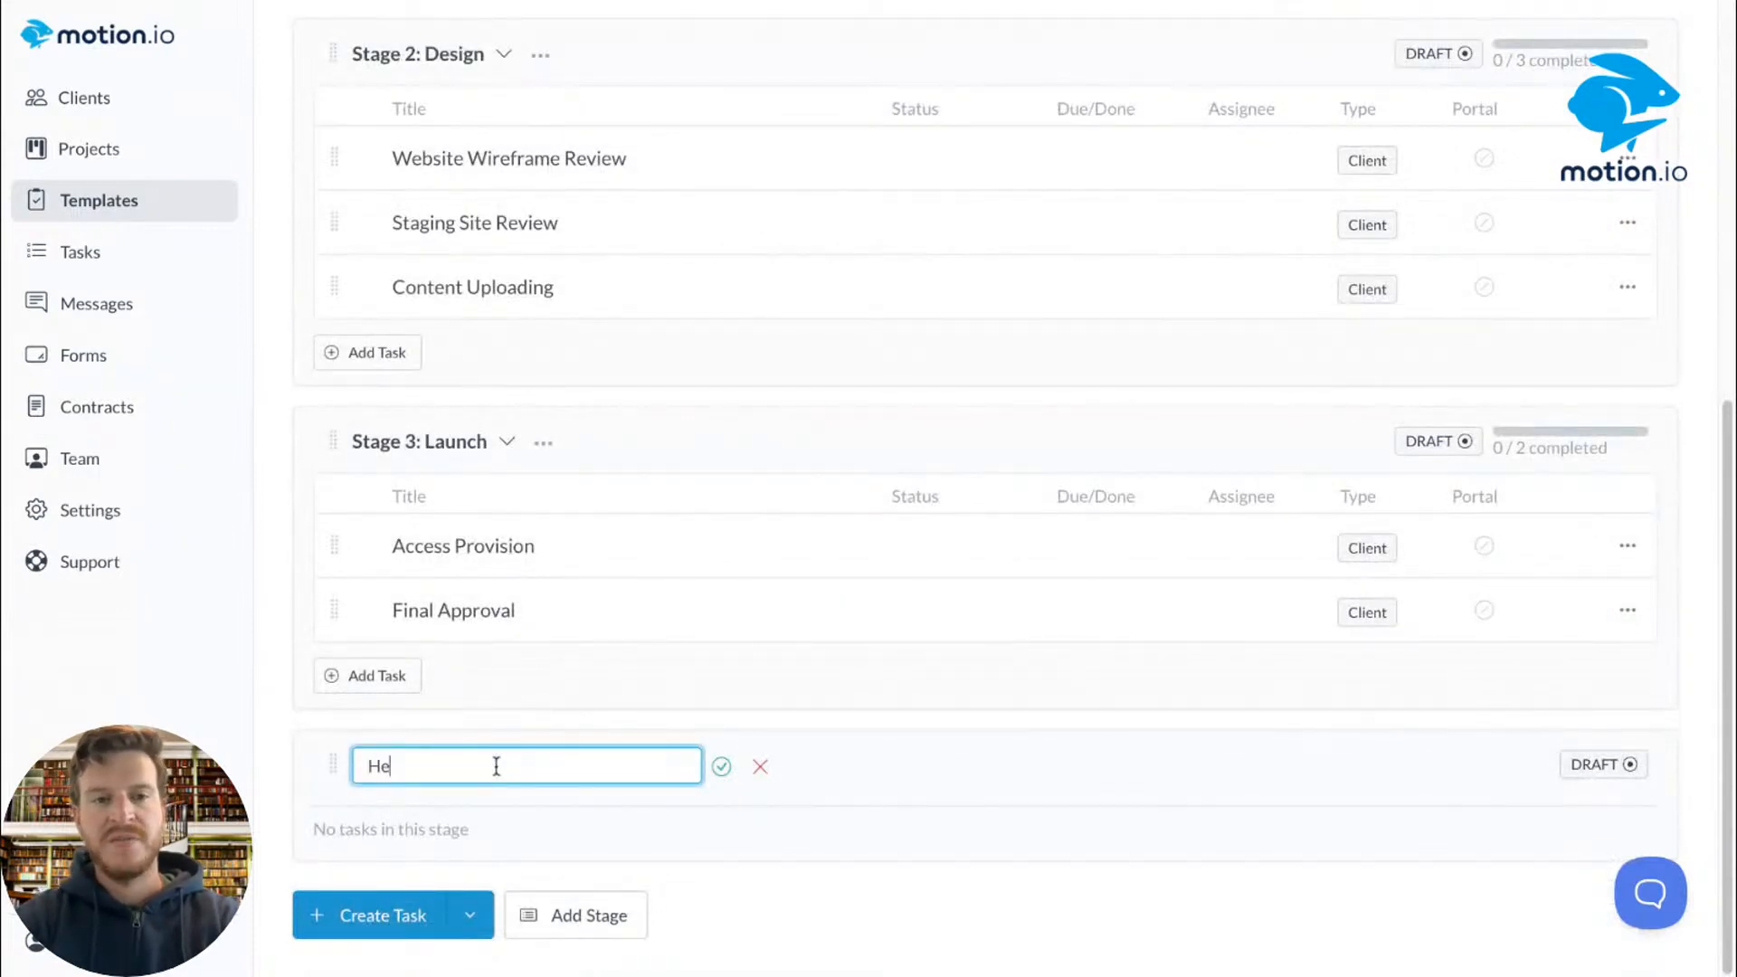
text(lpd)
key(BackSpace)
text(pdesk)
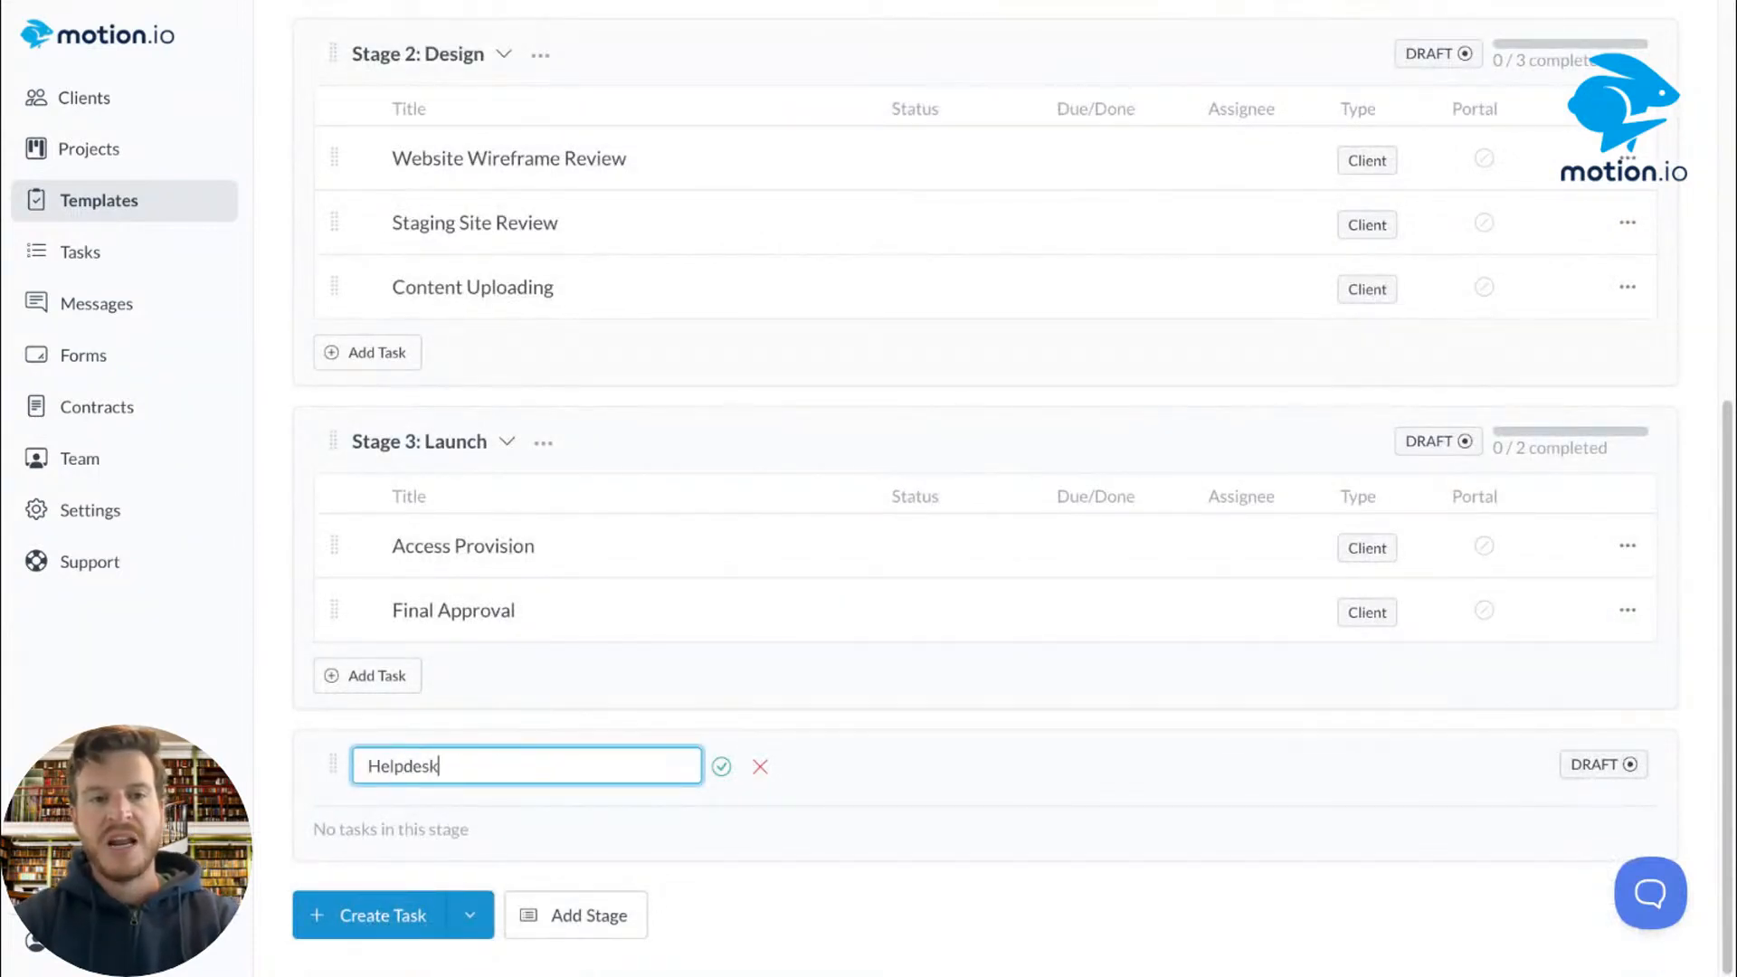
text( Requests)
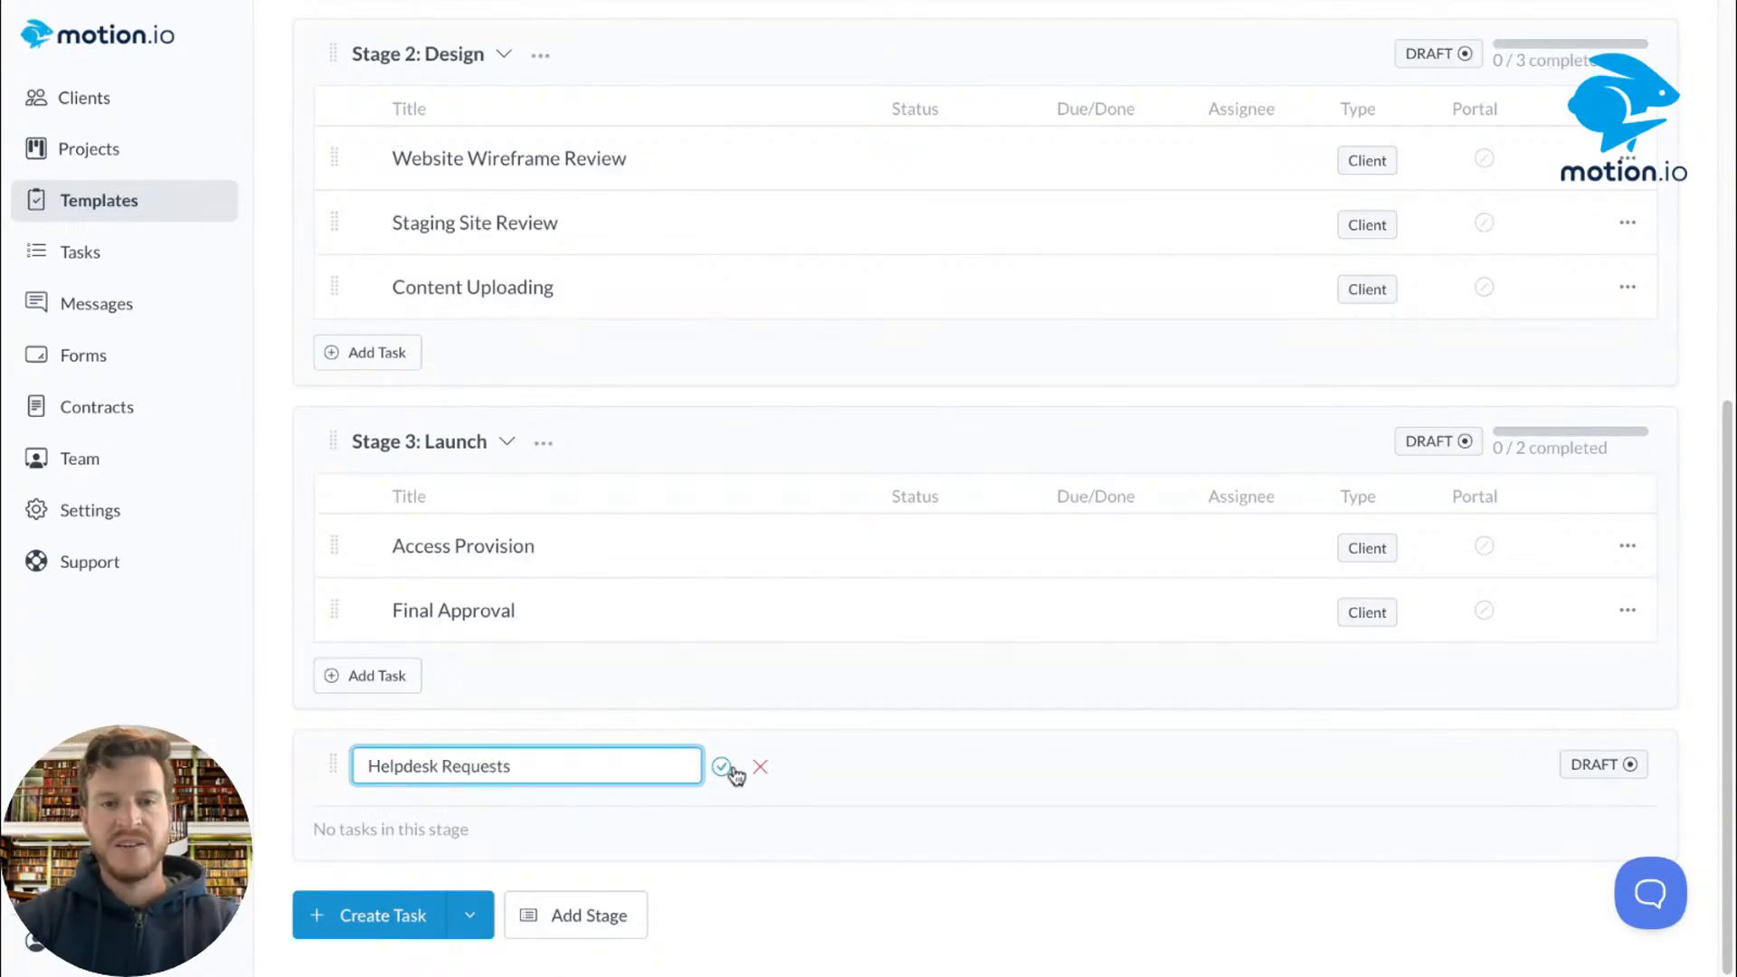
click(721, 766)
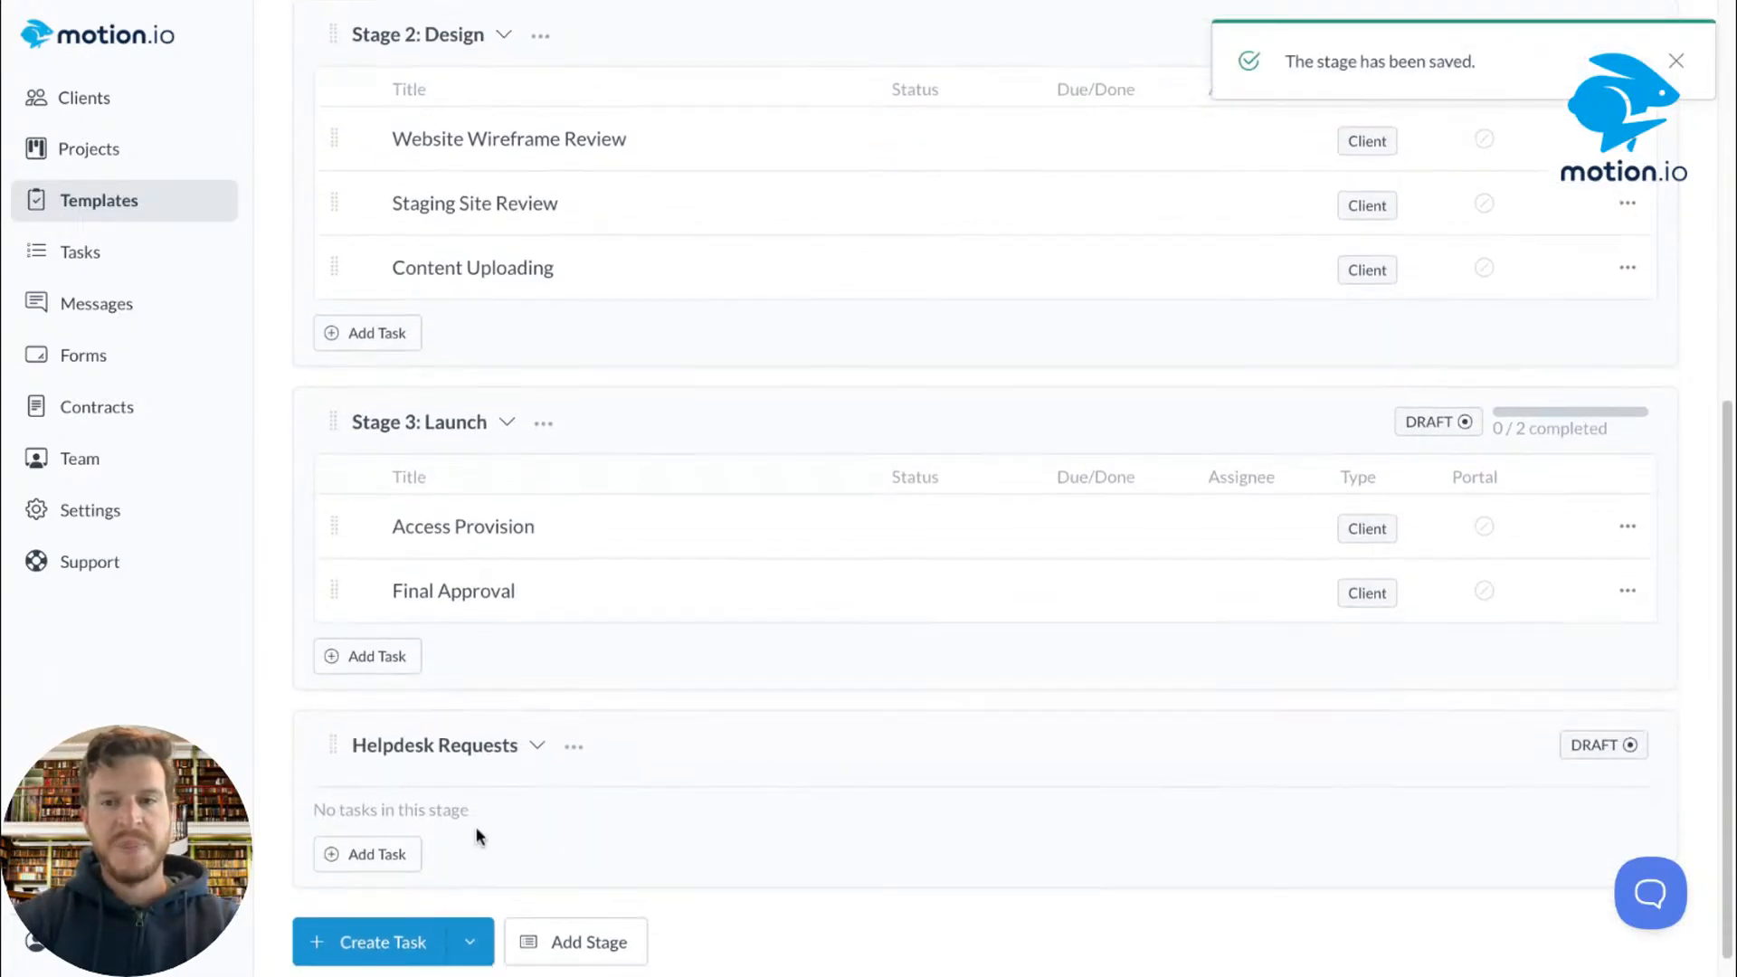
Step: Reopen the Helpdesk portal page's form embed options and set the stage for new tasks to Helpdesk Requests
scroll(682, 643, up, 8)
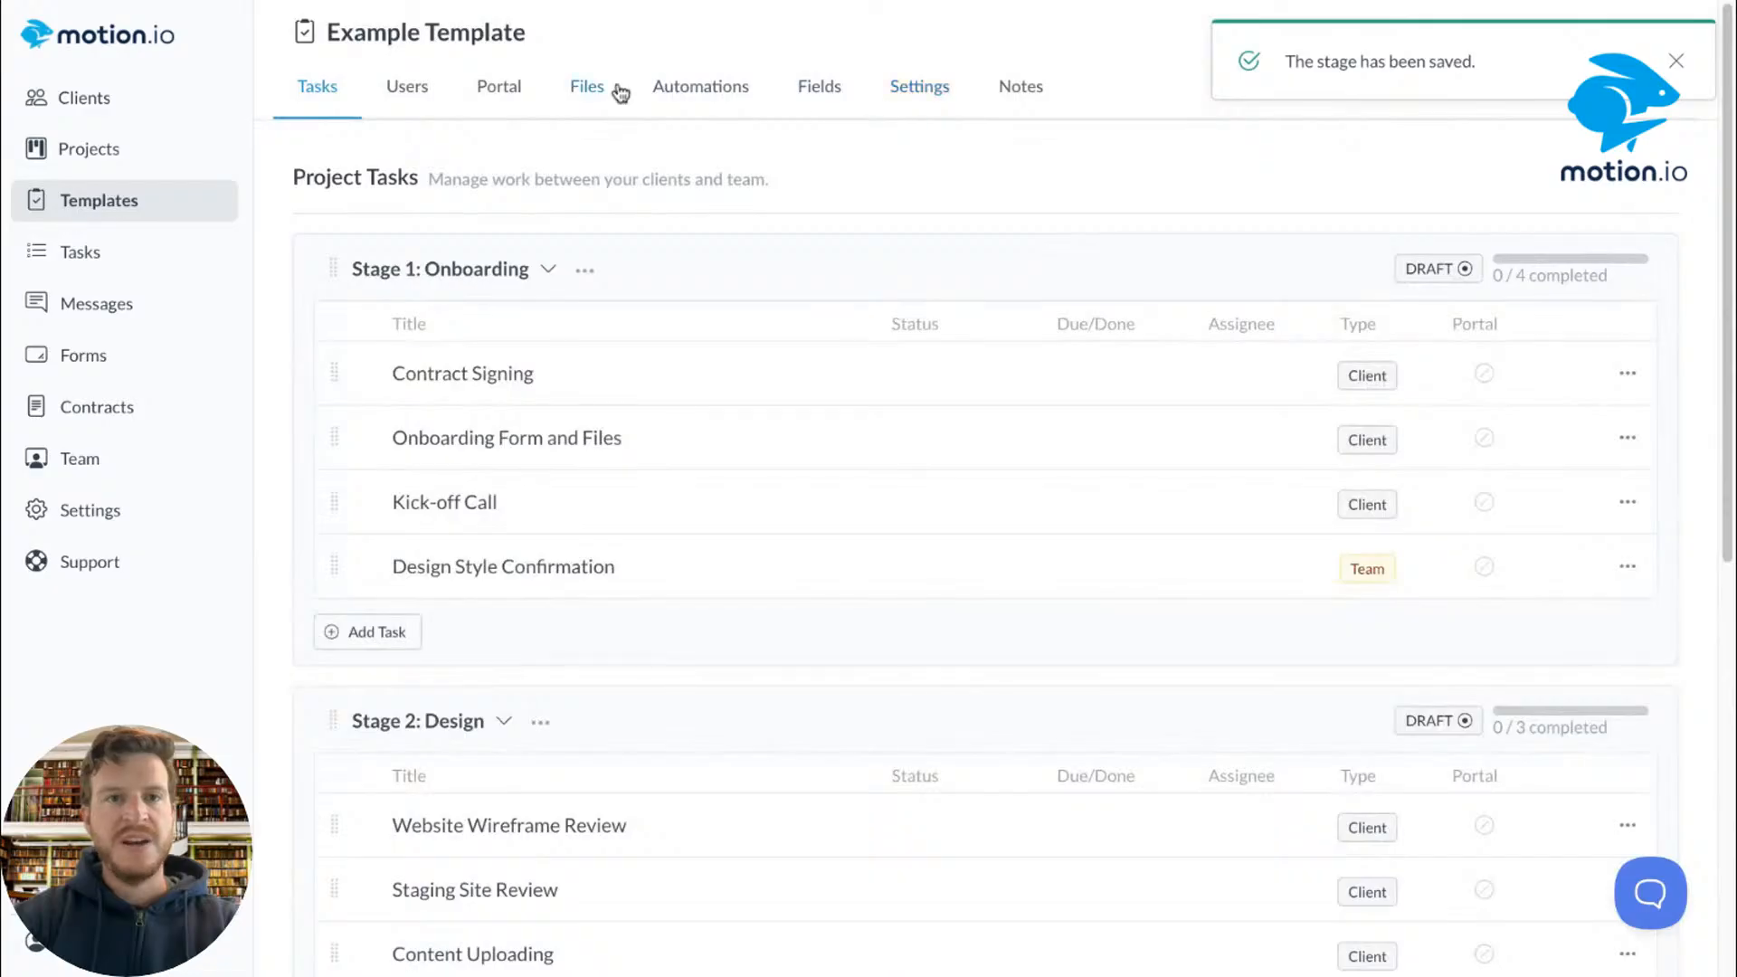
click(502, 102)
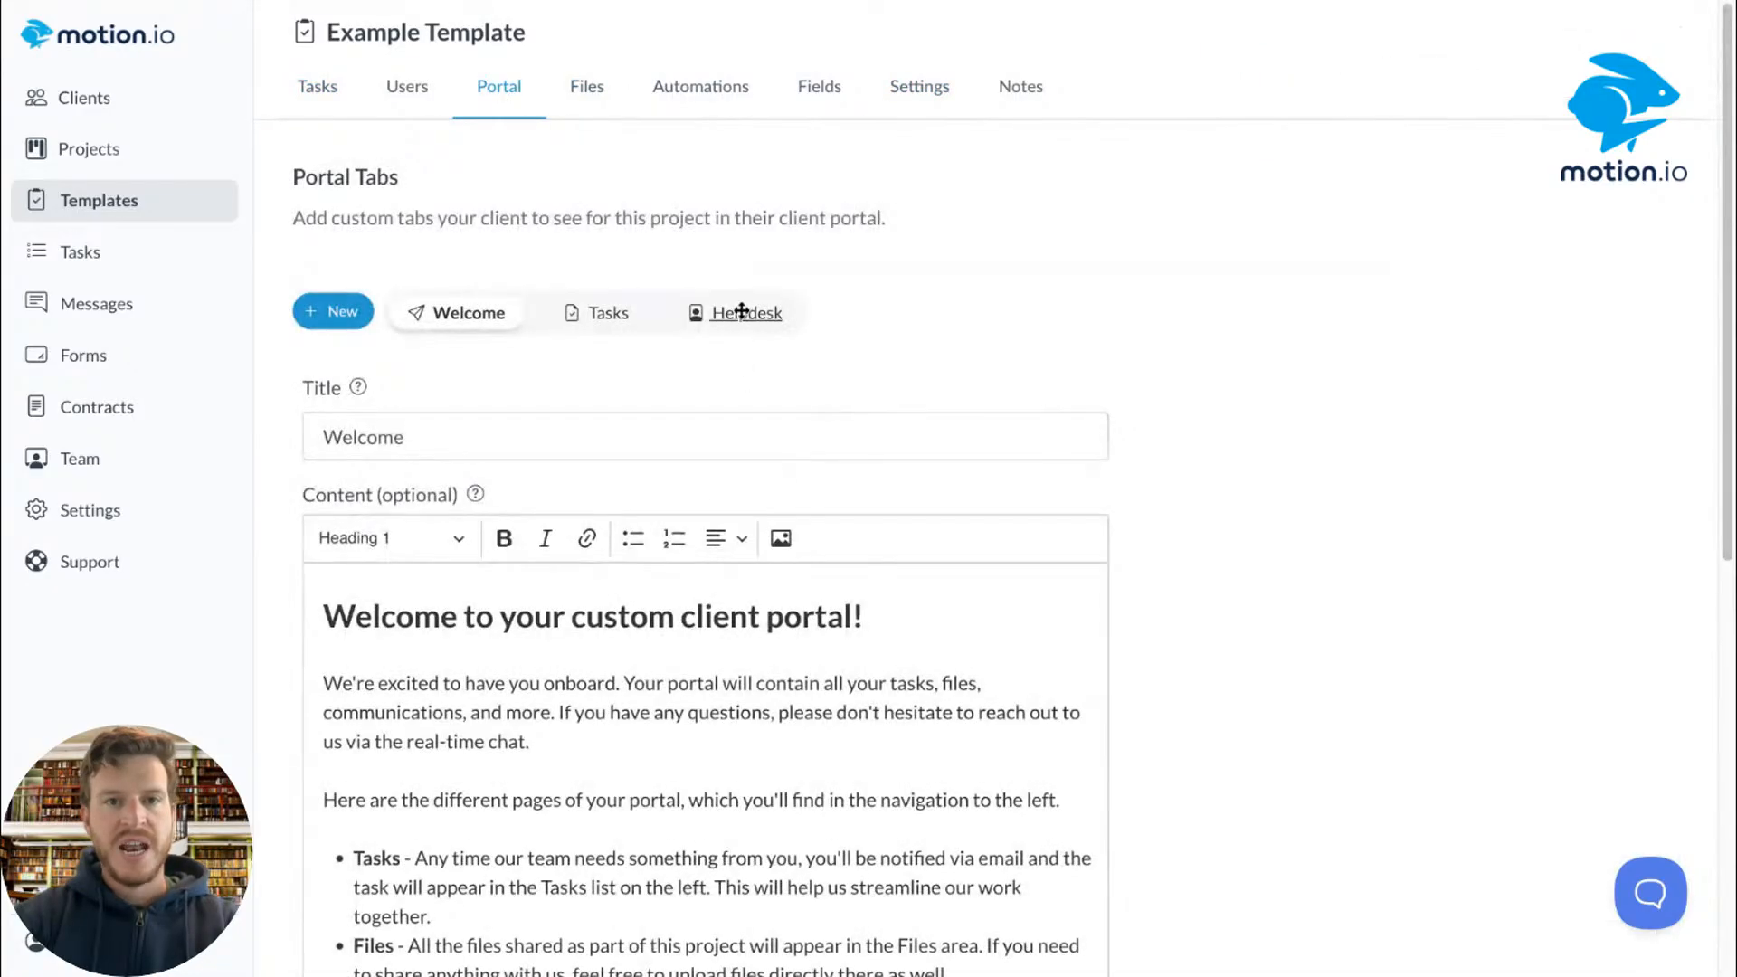
click(724, 313)
scroll(667, 651, down, 4)
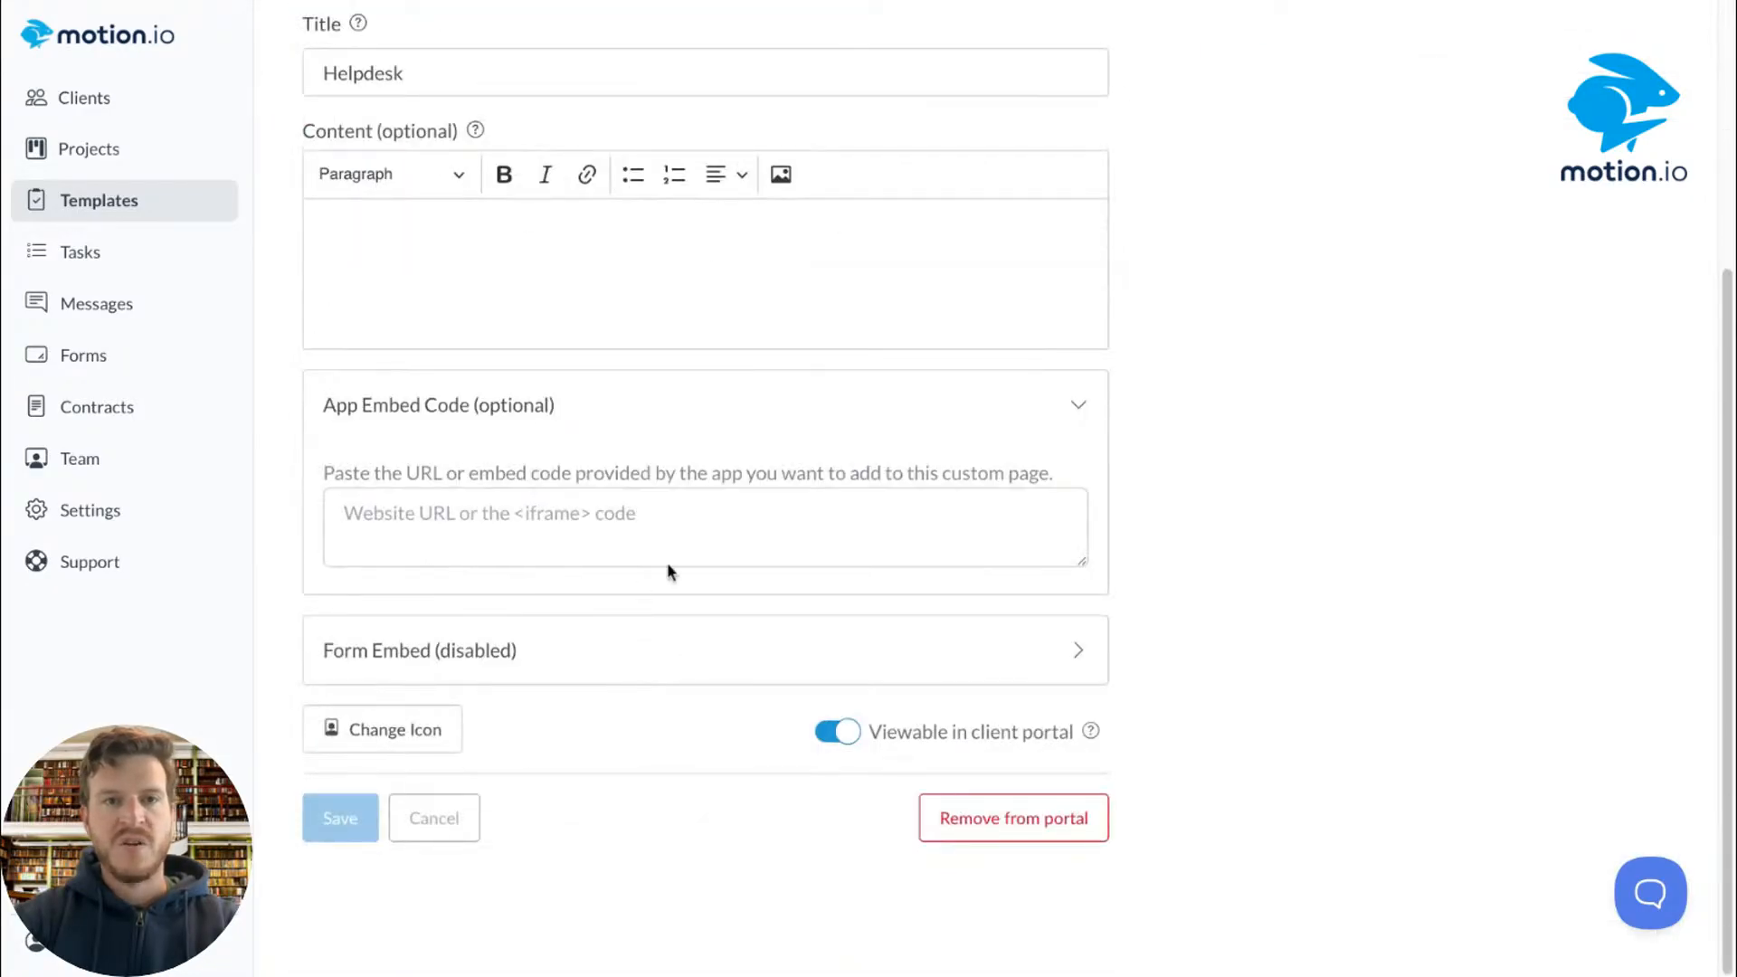
click(592, 651)
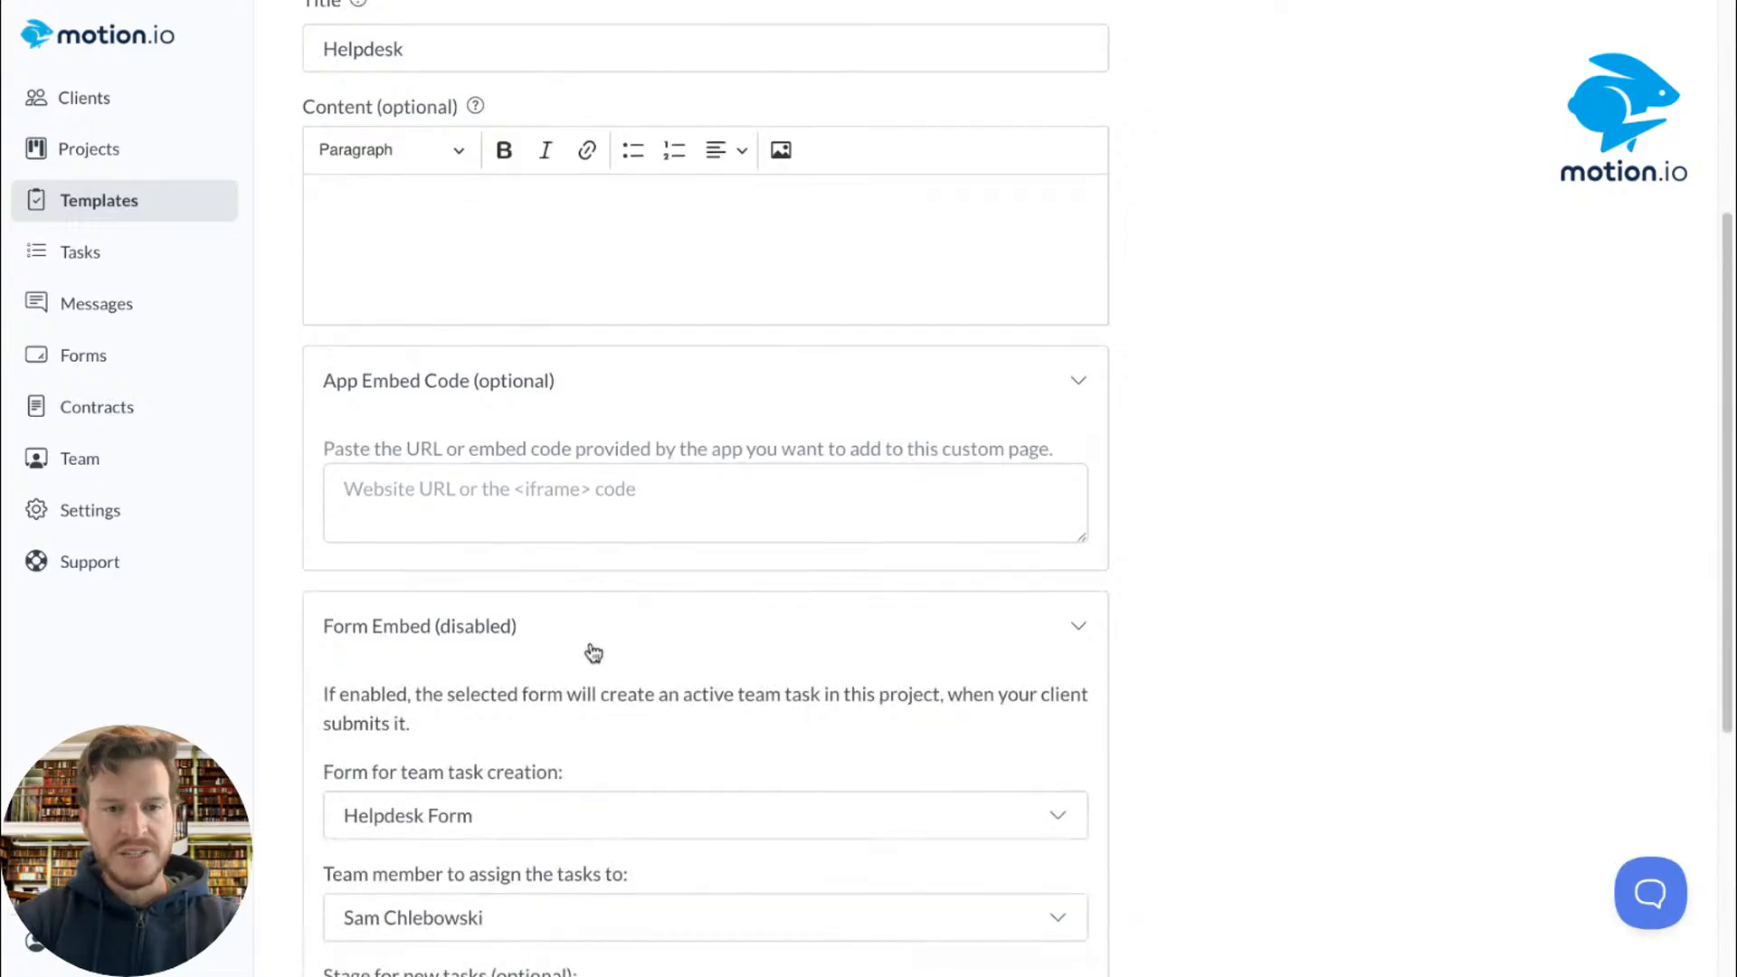
scroll(589, 638, down, 5)
click(593, 573)
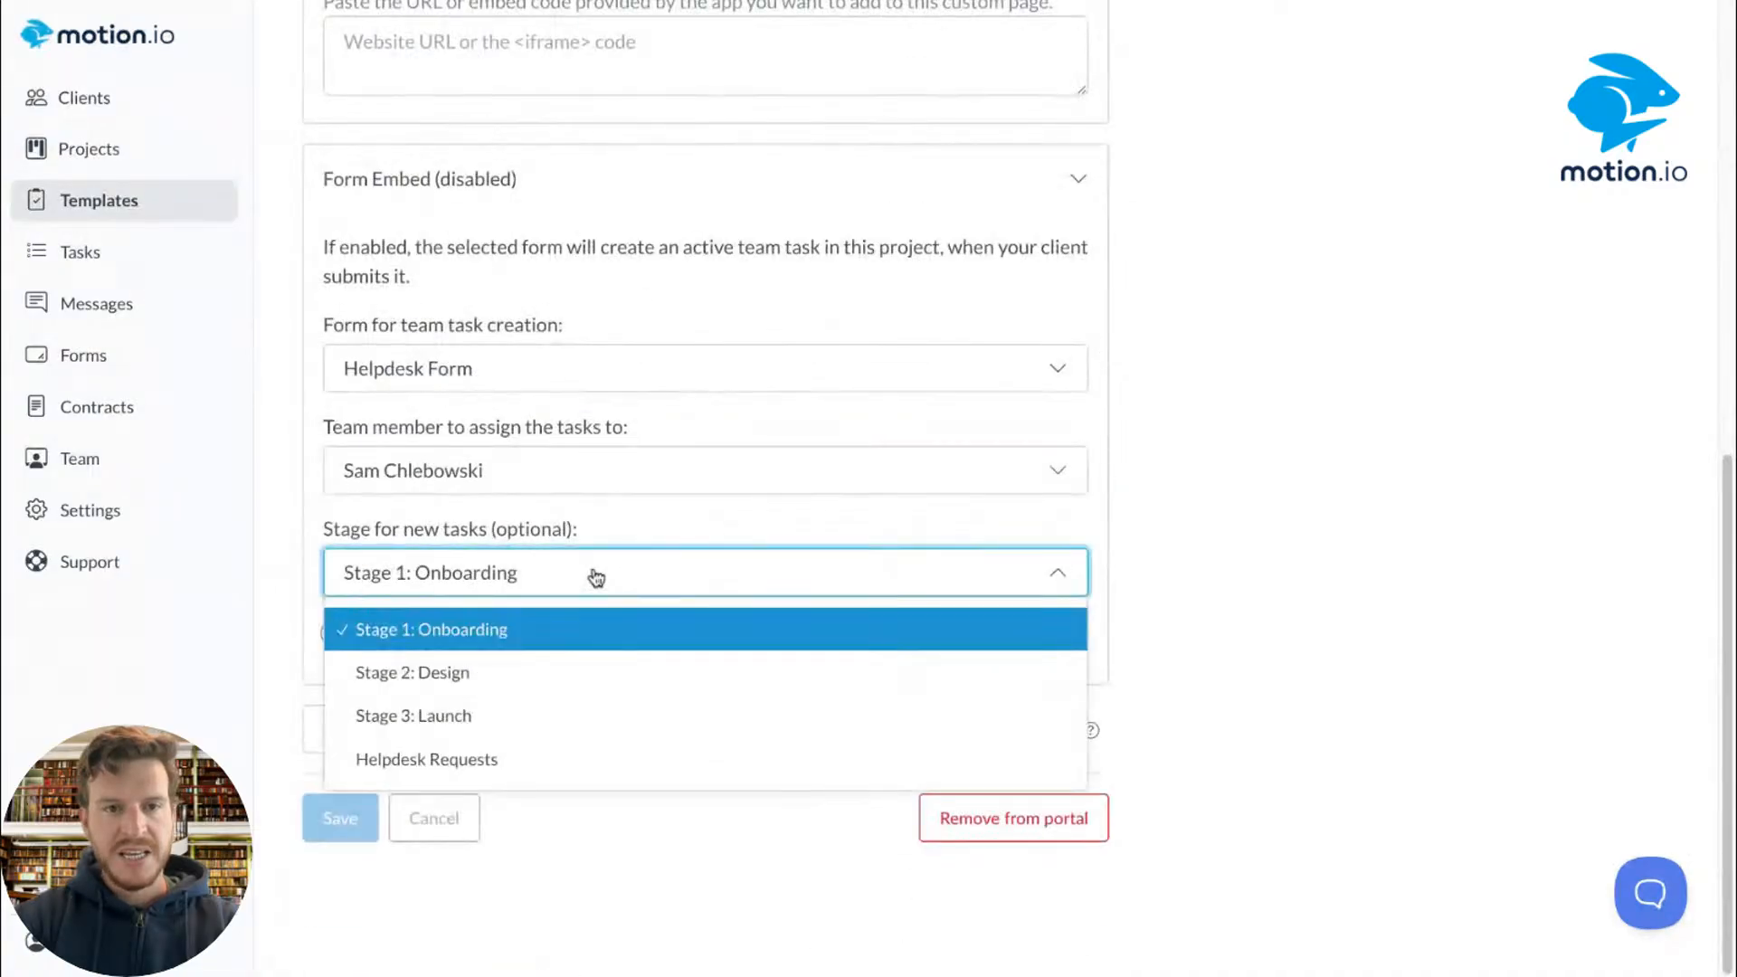
click(462, 772)
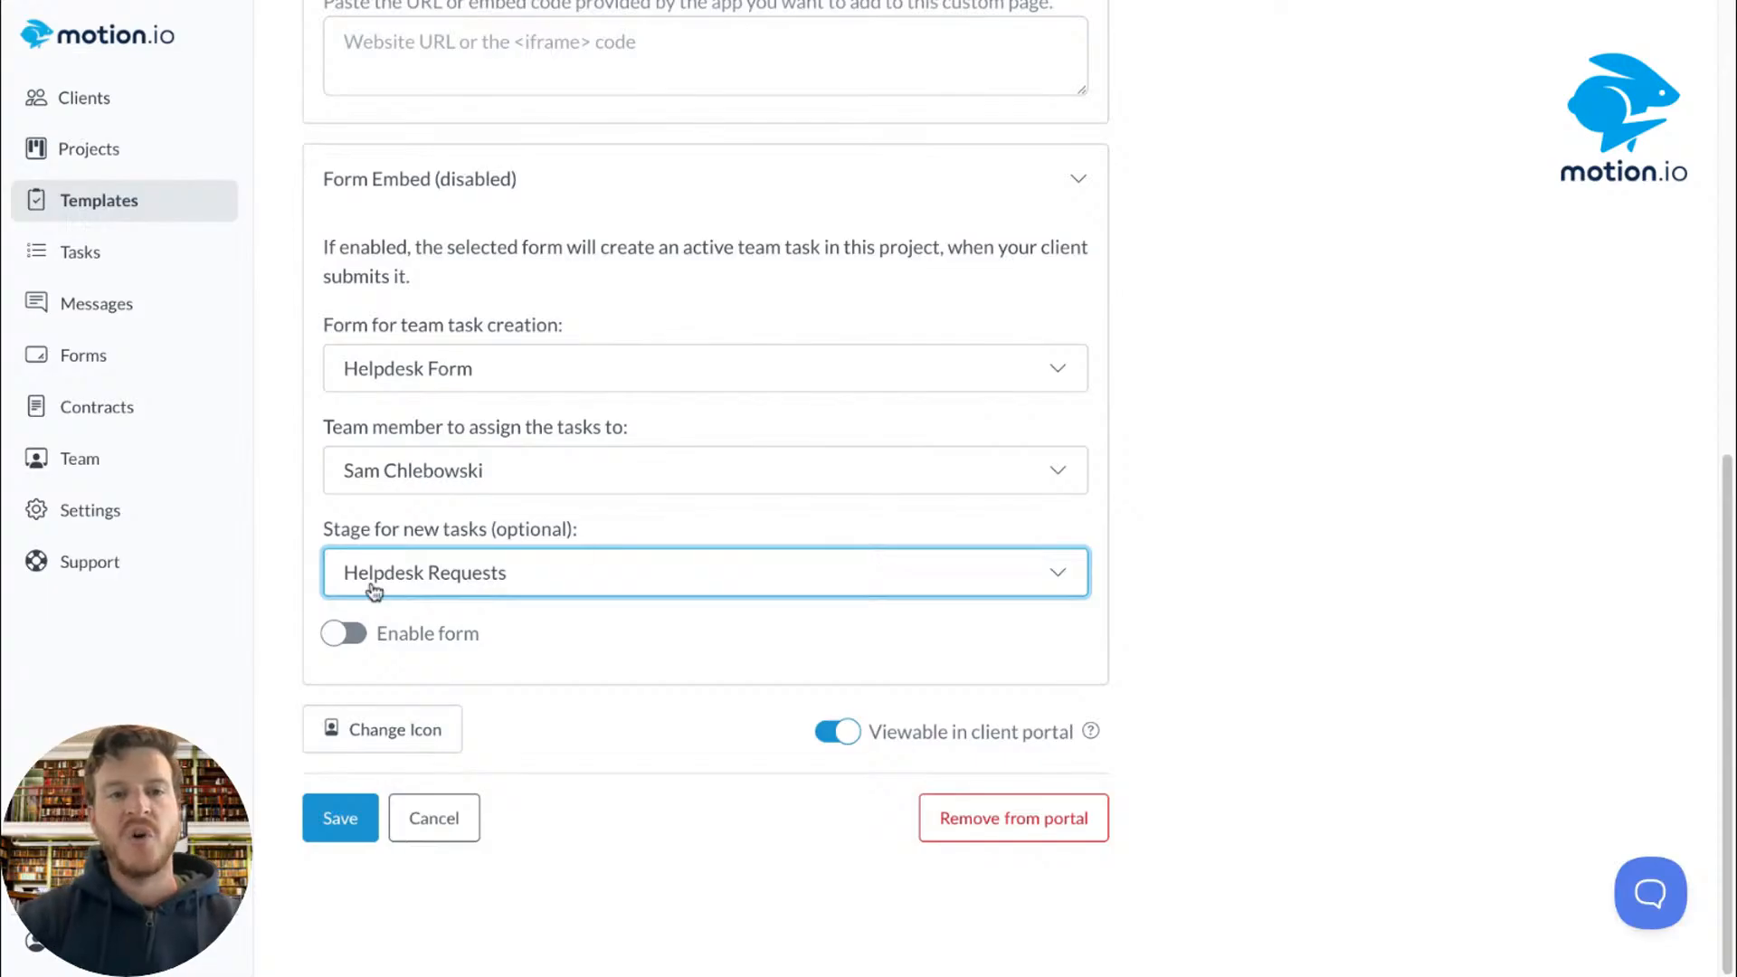
Step: Enable the embedded form on the Helpdesk page and save the portal page
click(337, 635)
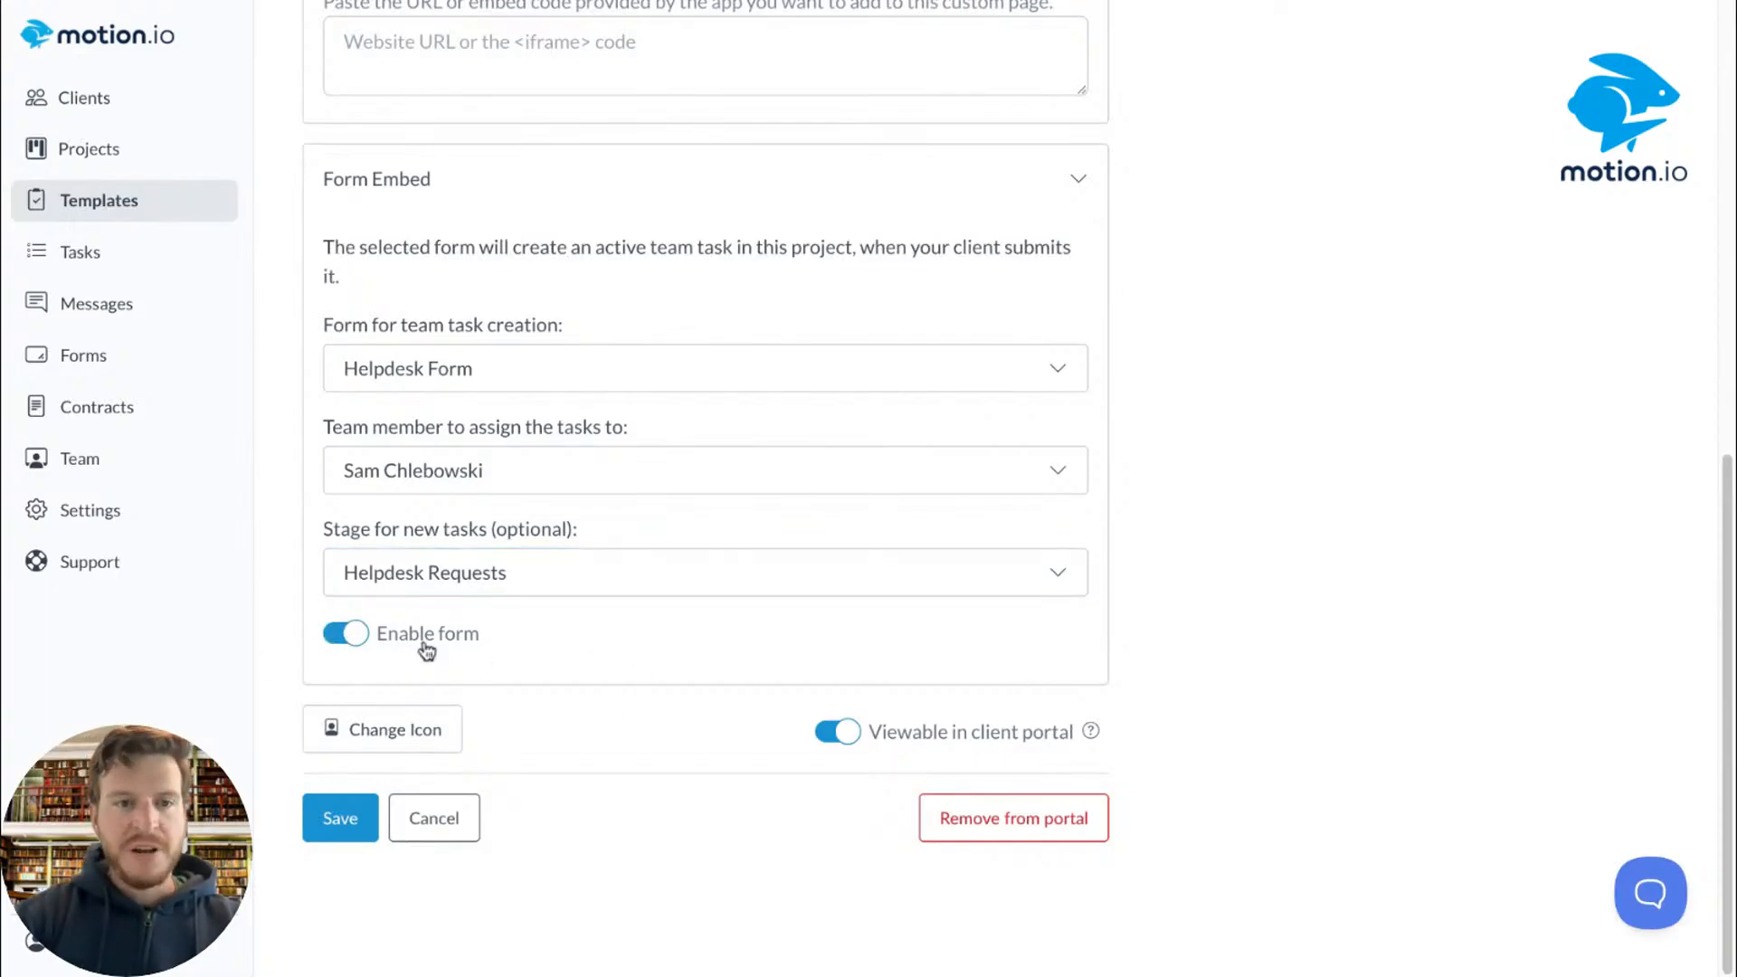
click(343, 825)
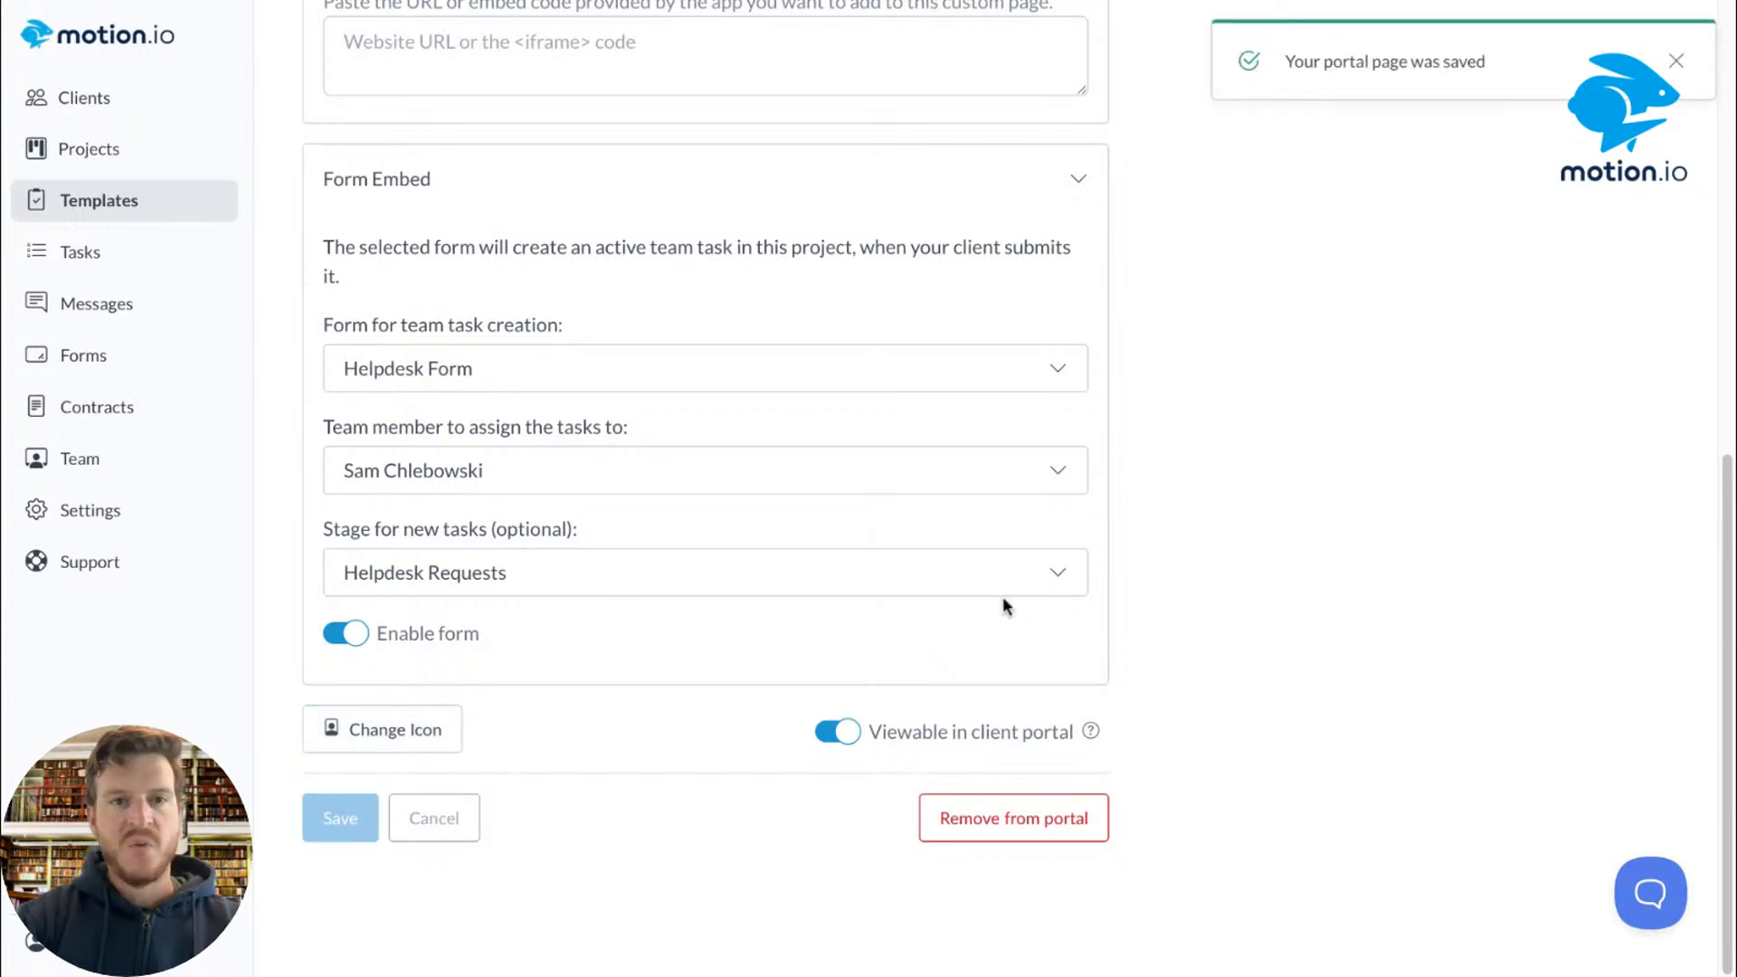
scroll(1129, 638, up, 2)
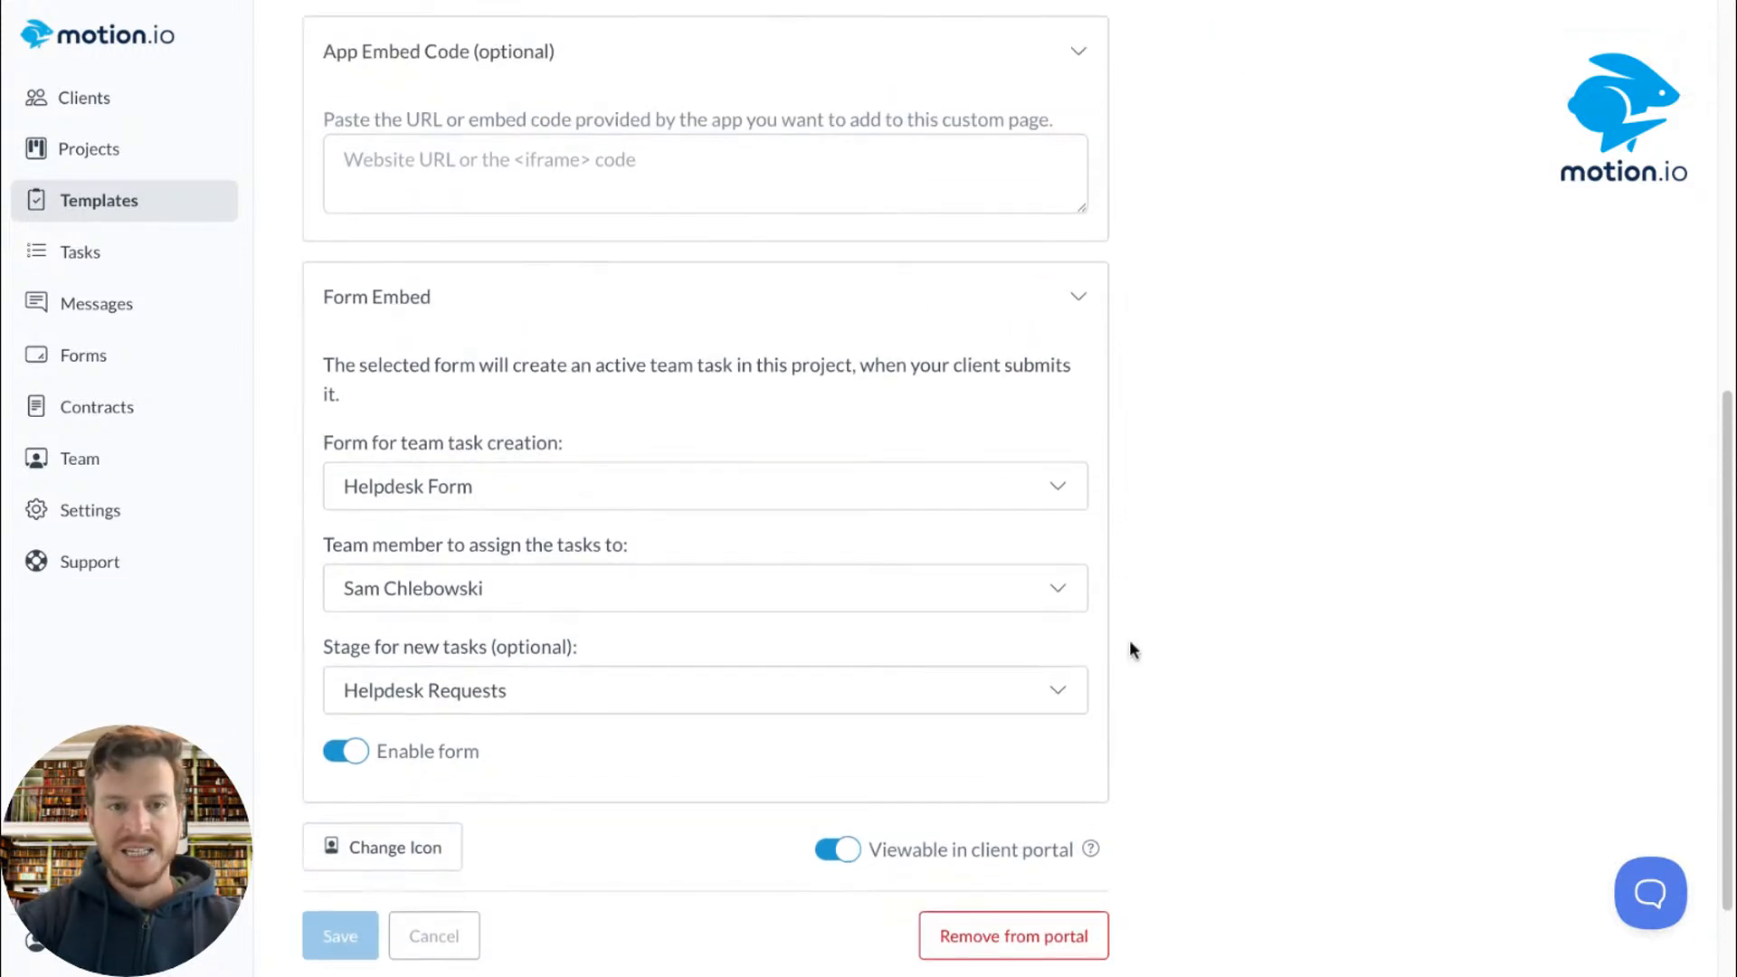
scroll(1128, 639, up, 5)
Step: Start a new client project based on the Example Template
click(183, 167)
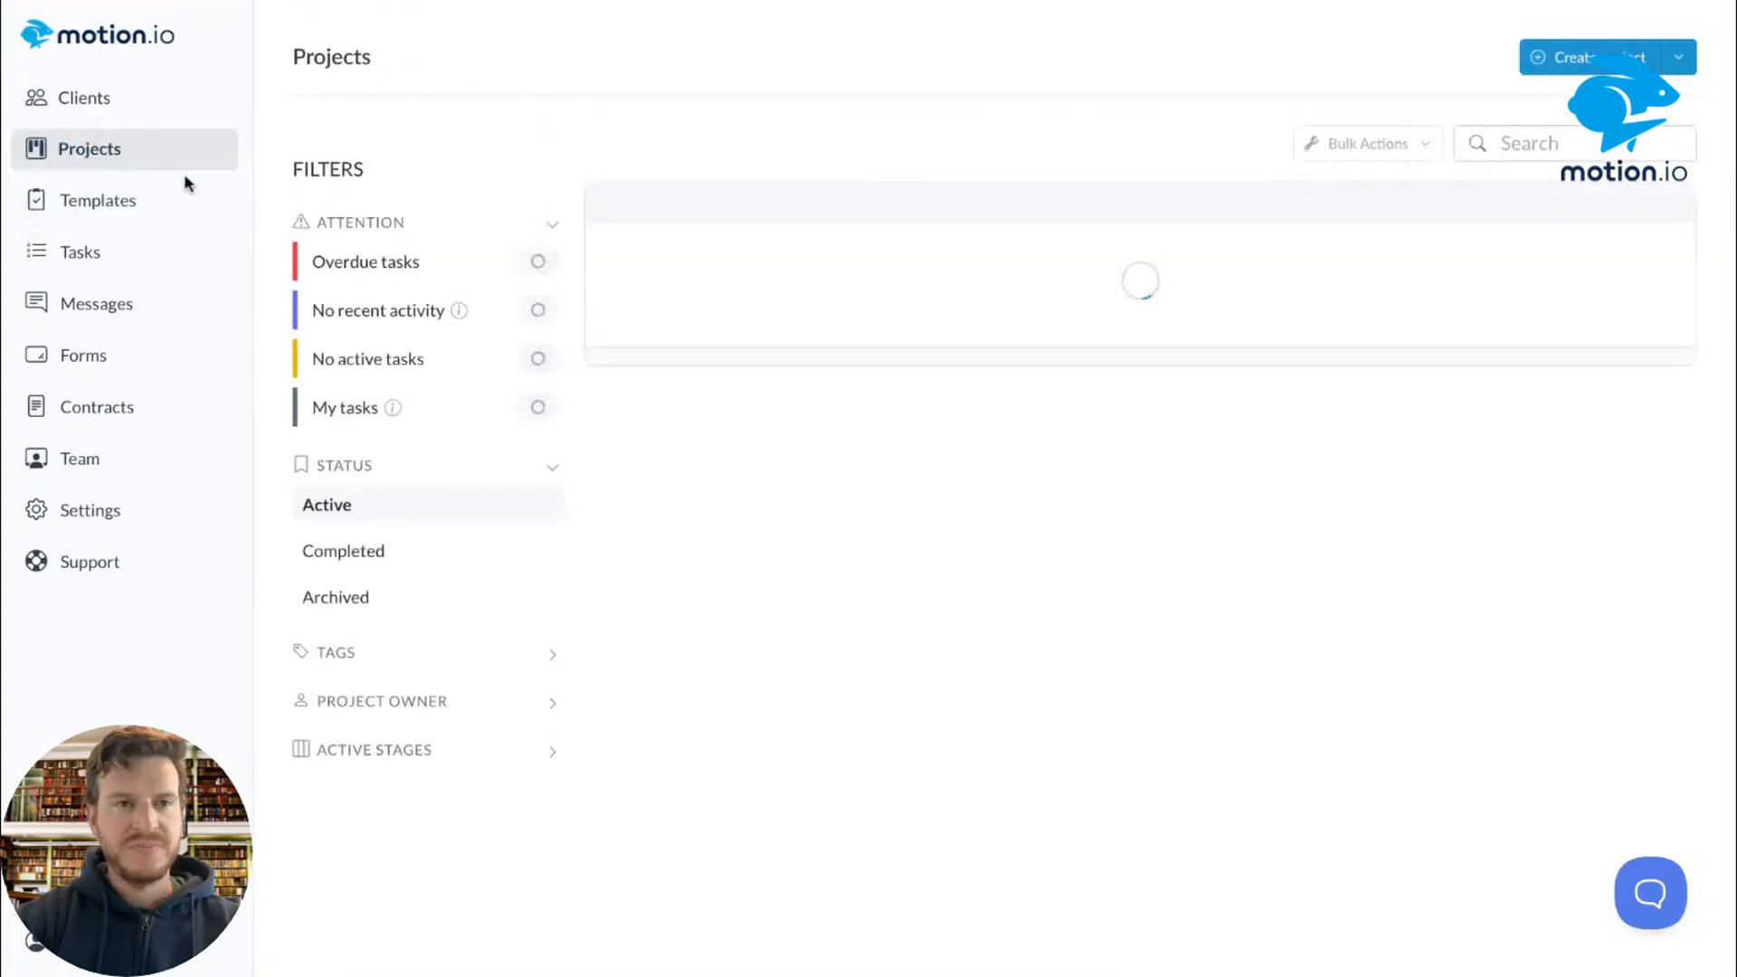
click(1538, 58)
click(603, 380)
click(853, 377)
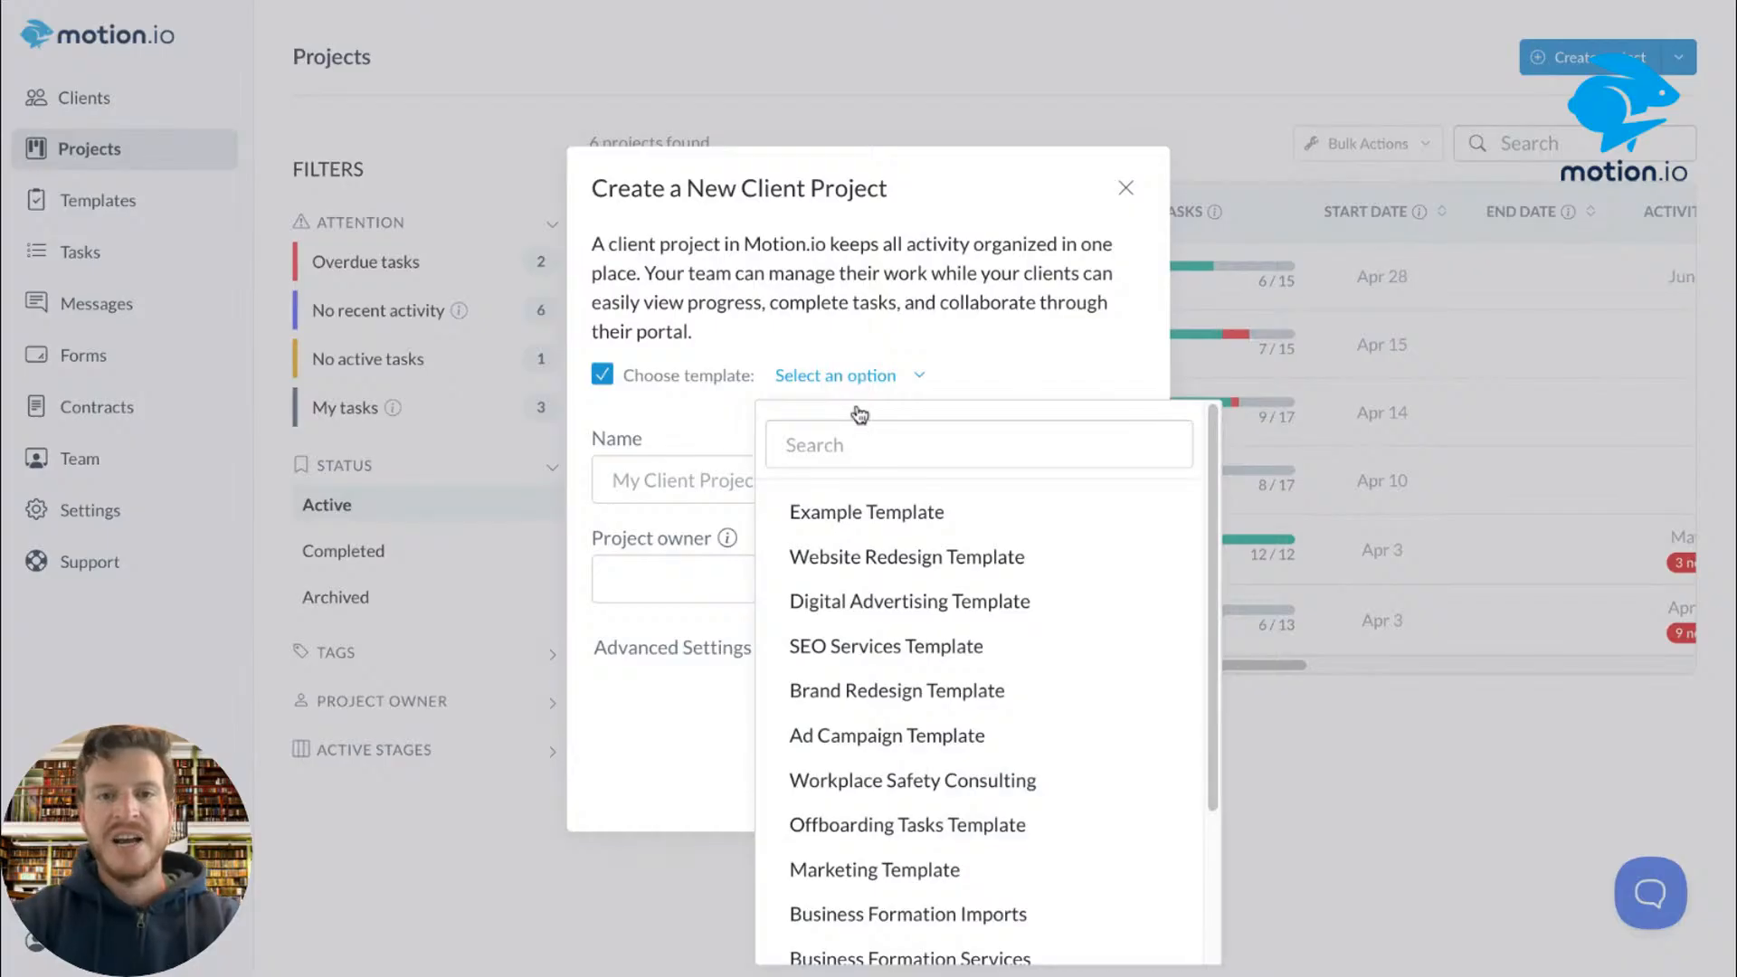
click(840, 511)
Step: Name the new client project "My Example Project From Template"
click(775, 477)
text(My )
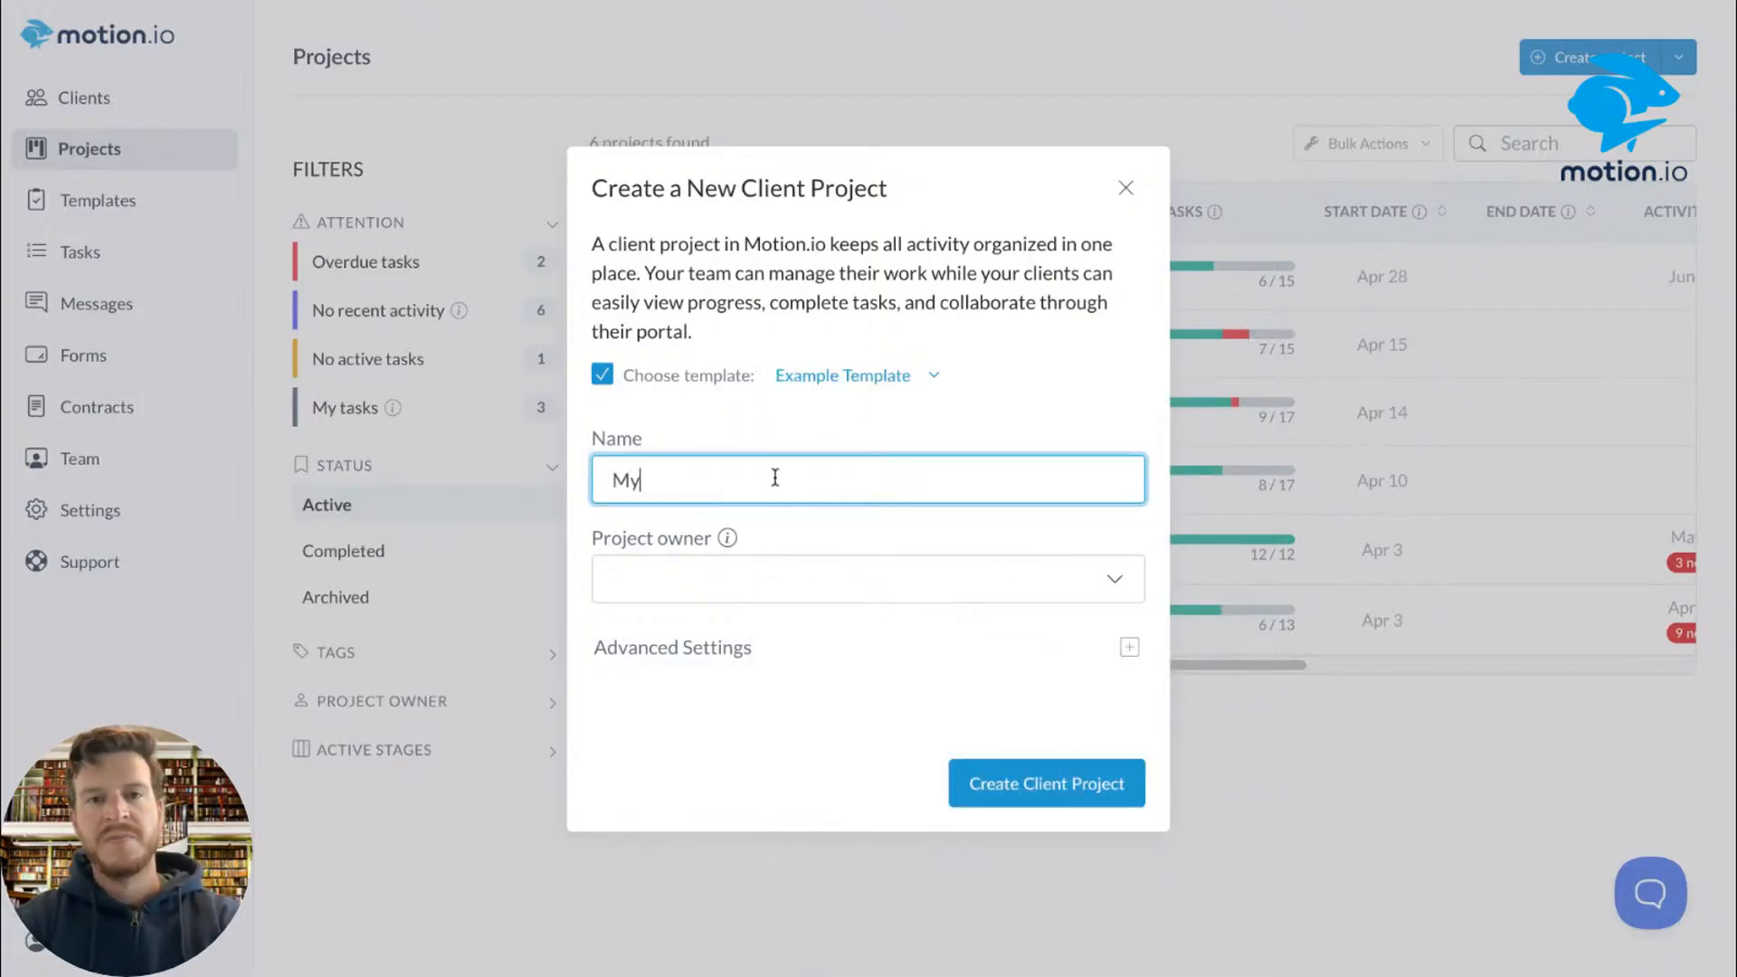
text(Example Pro)
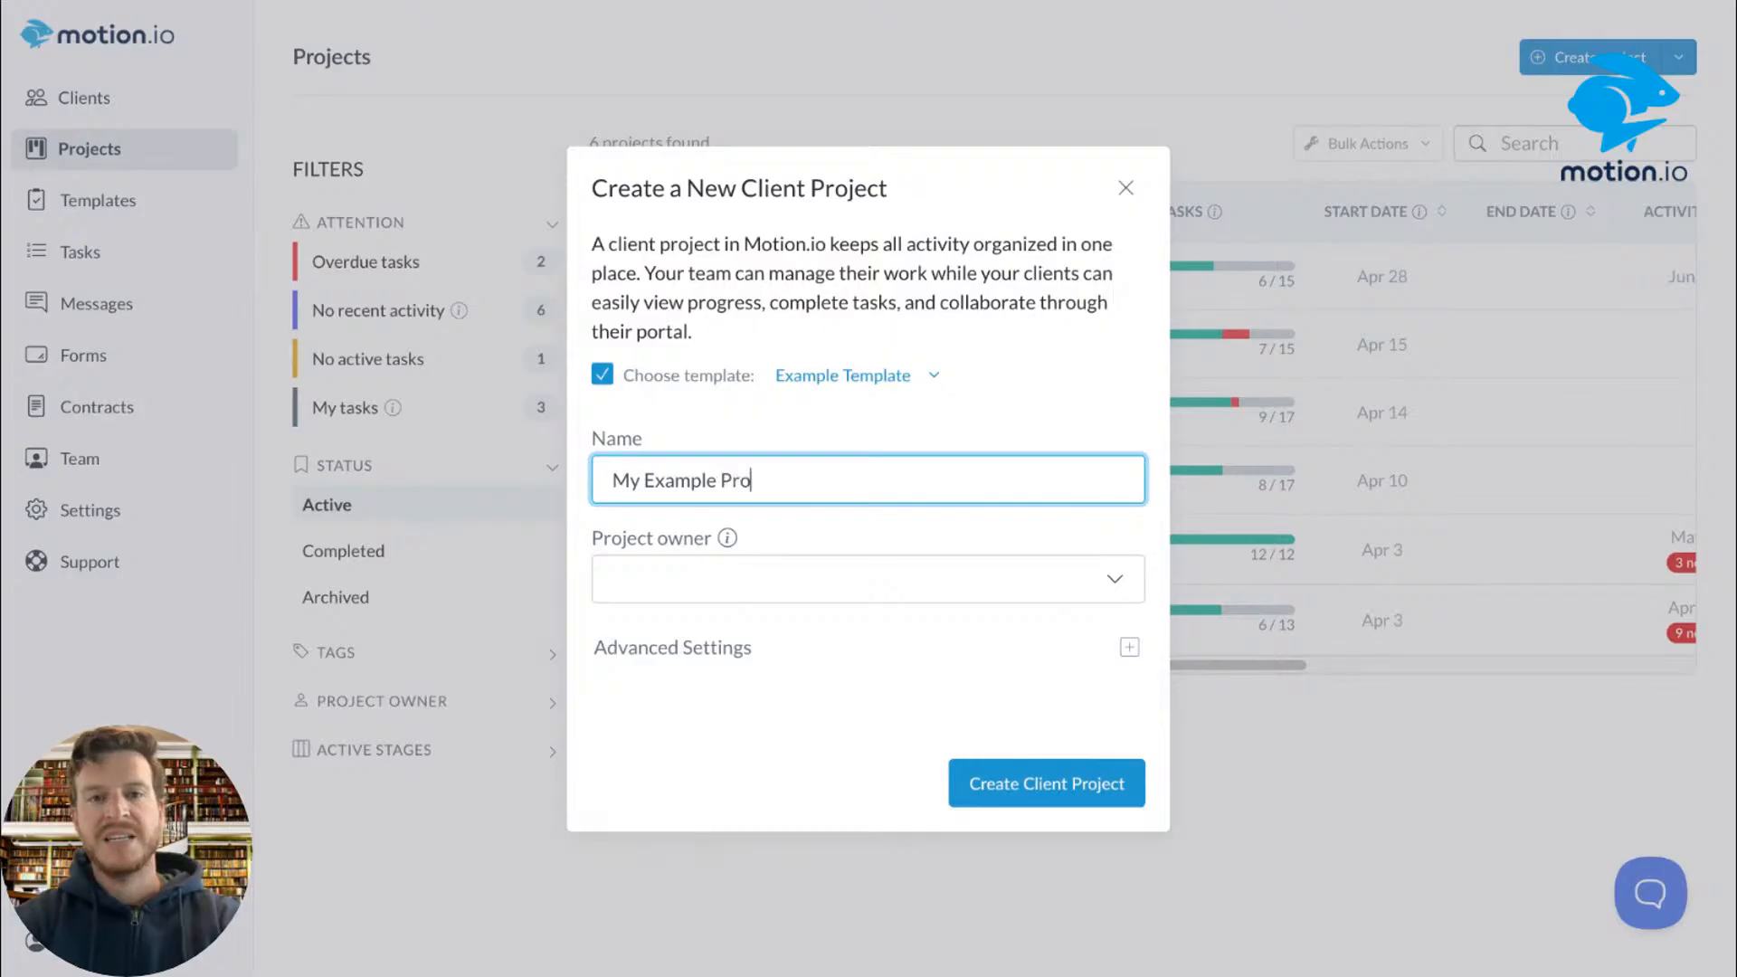
text(ject from)
key(BackSpace)
key(BackSpace)
key(BackSpace)
text(rom Template)
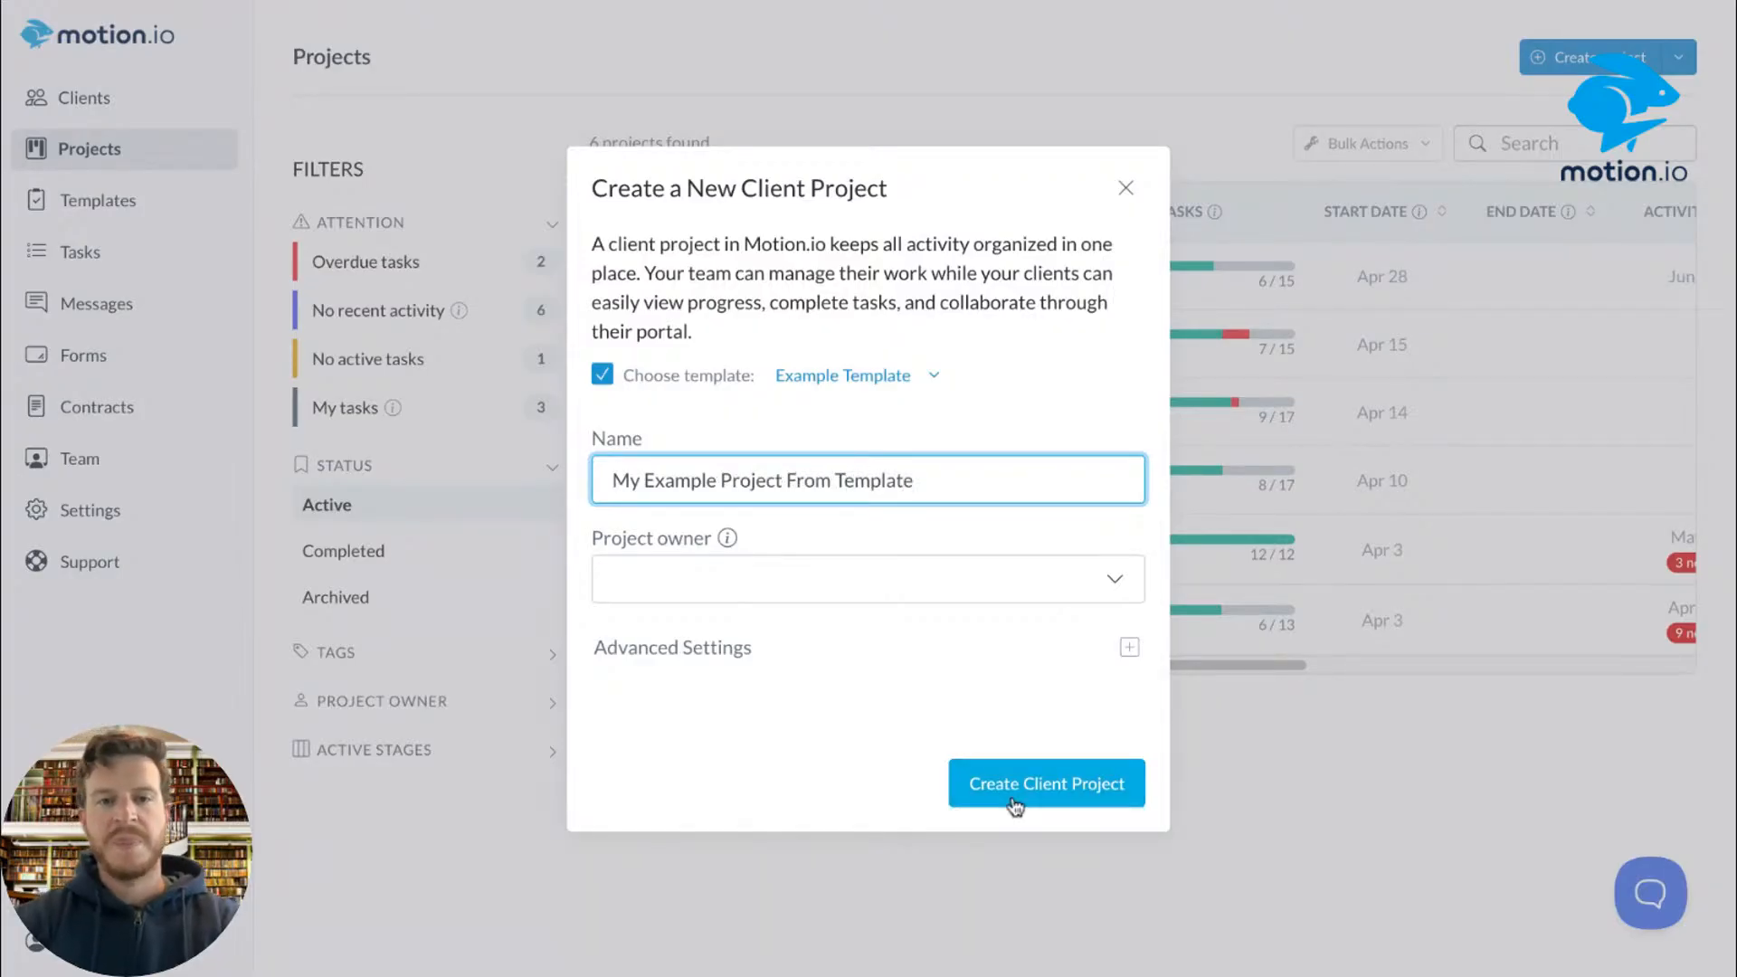
Step: Assign the account's team member as project owner, leave the advanced settings as they are, and create the client project
click(1129, 647)
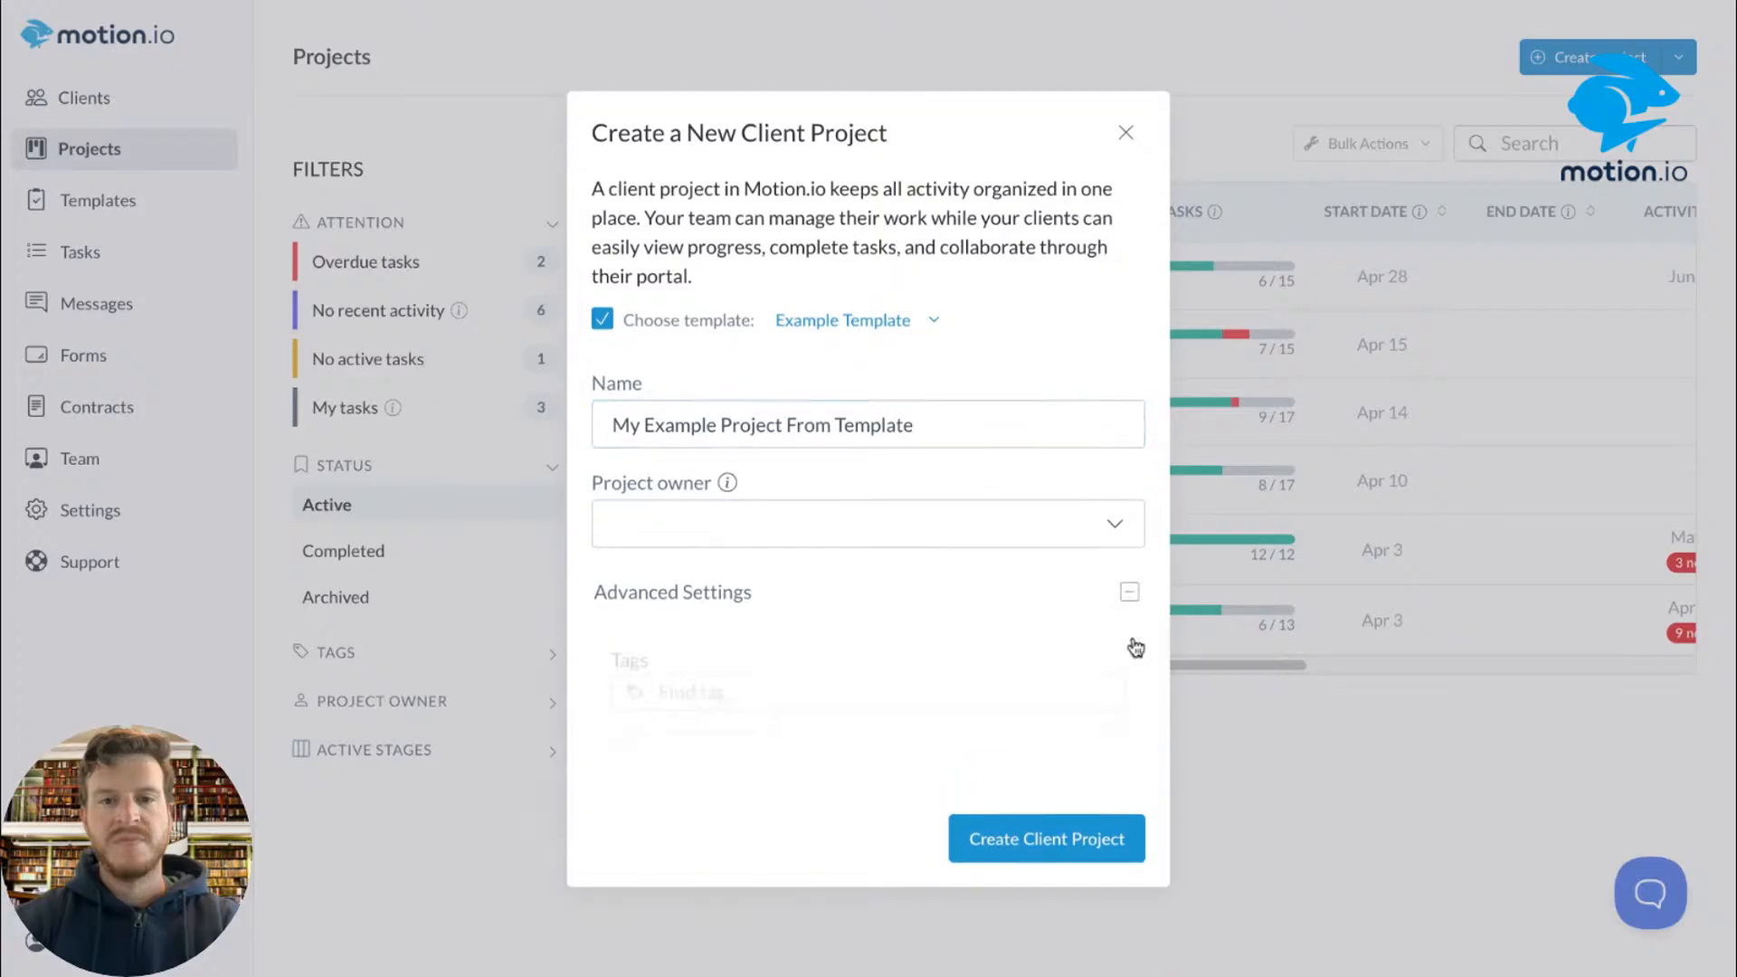
scroll(1013, 638, down, 1)
scroll(1013, 639, down, 1)
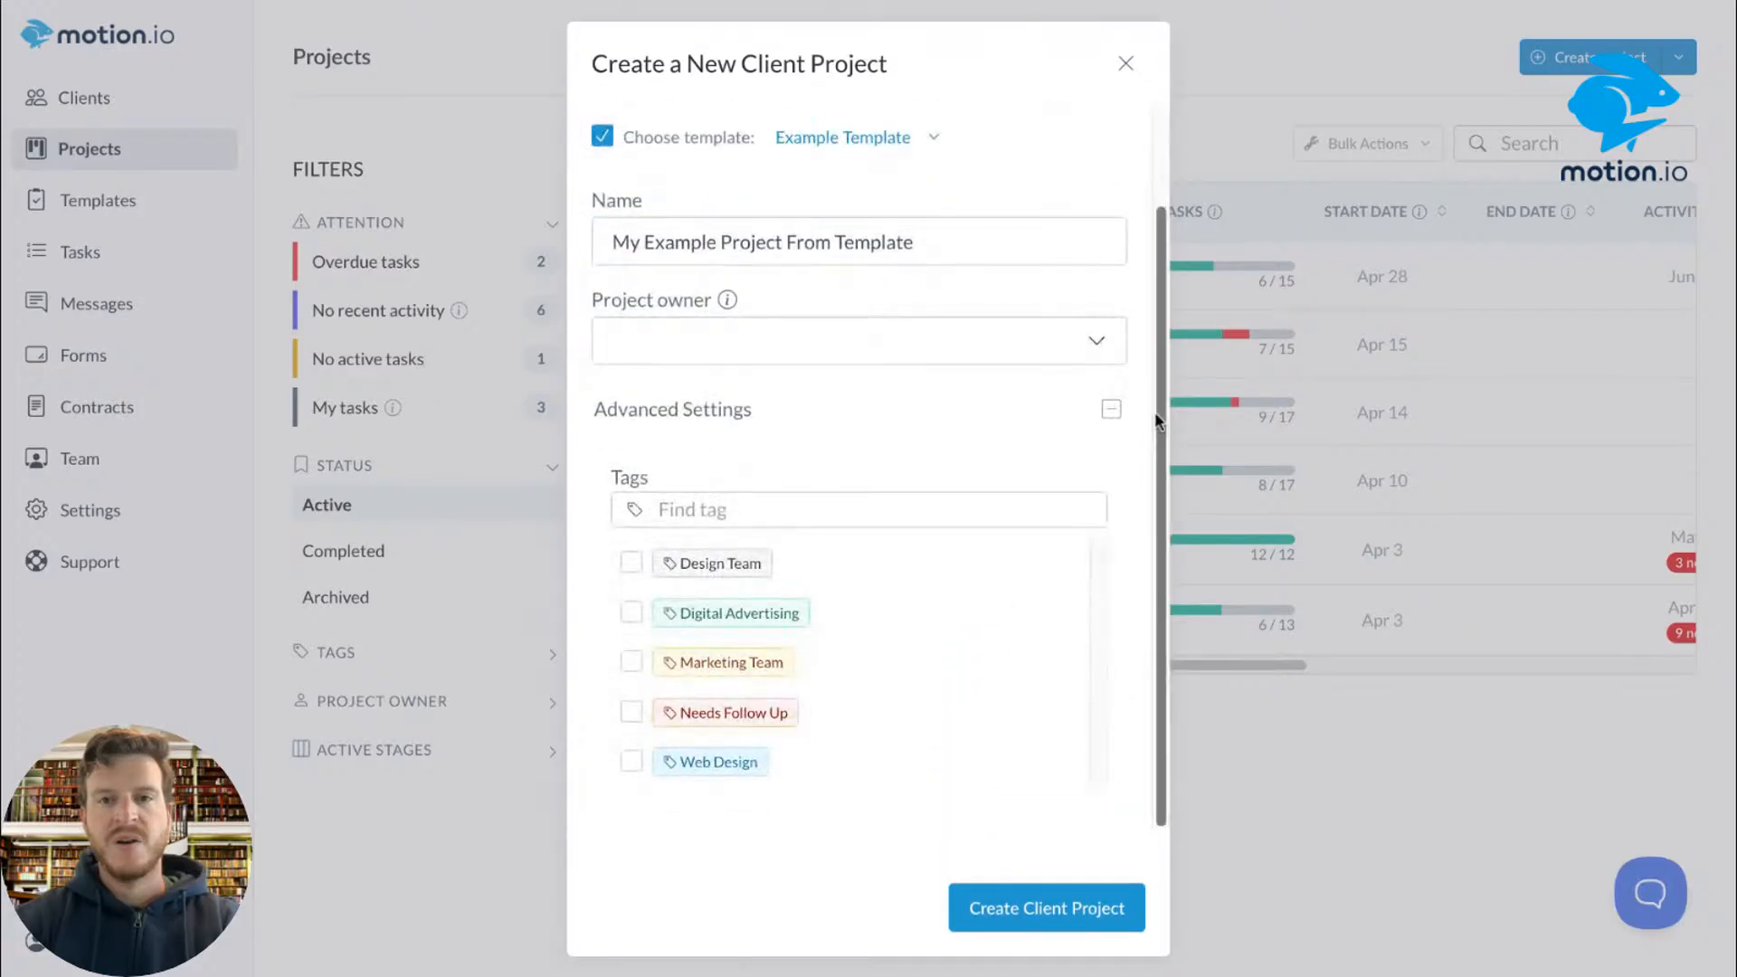
click(1115, 407)
click(807, 593)
click(796, 439)
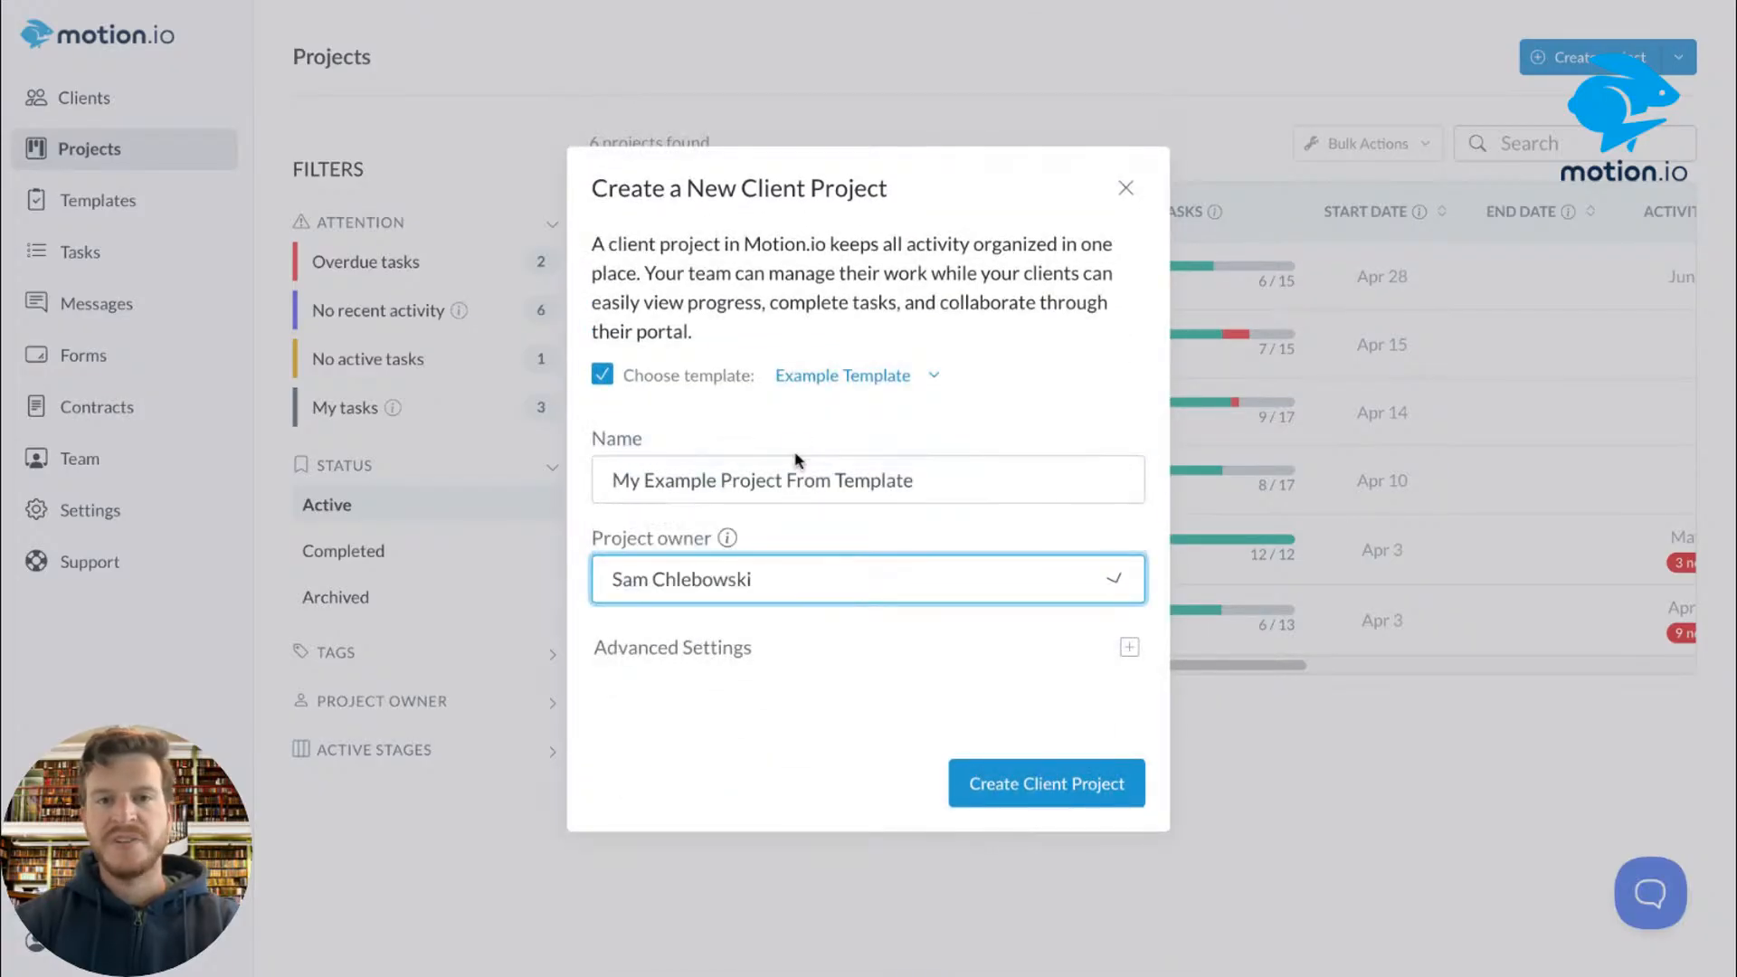
click(1080, 808)
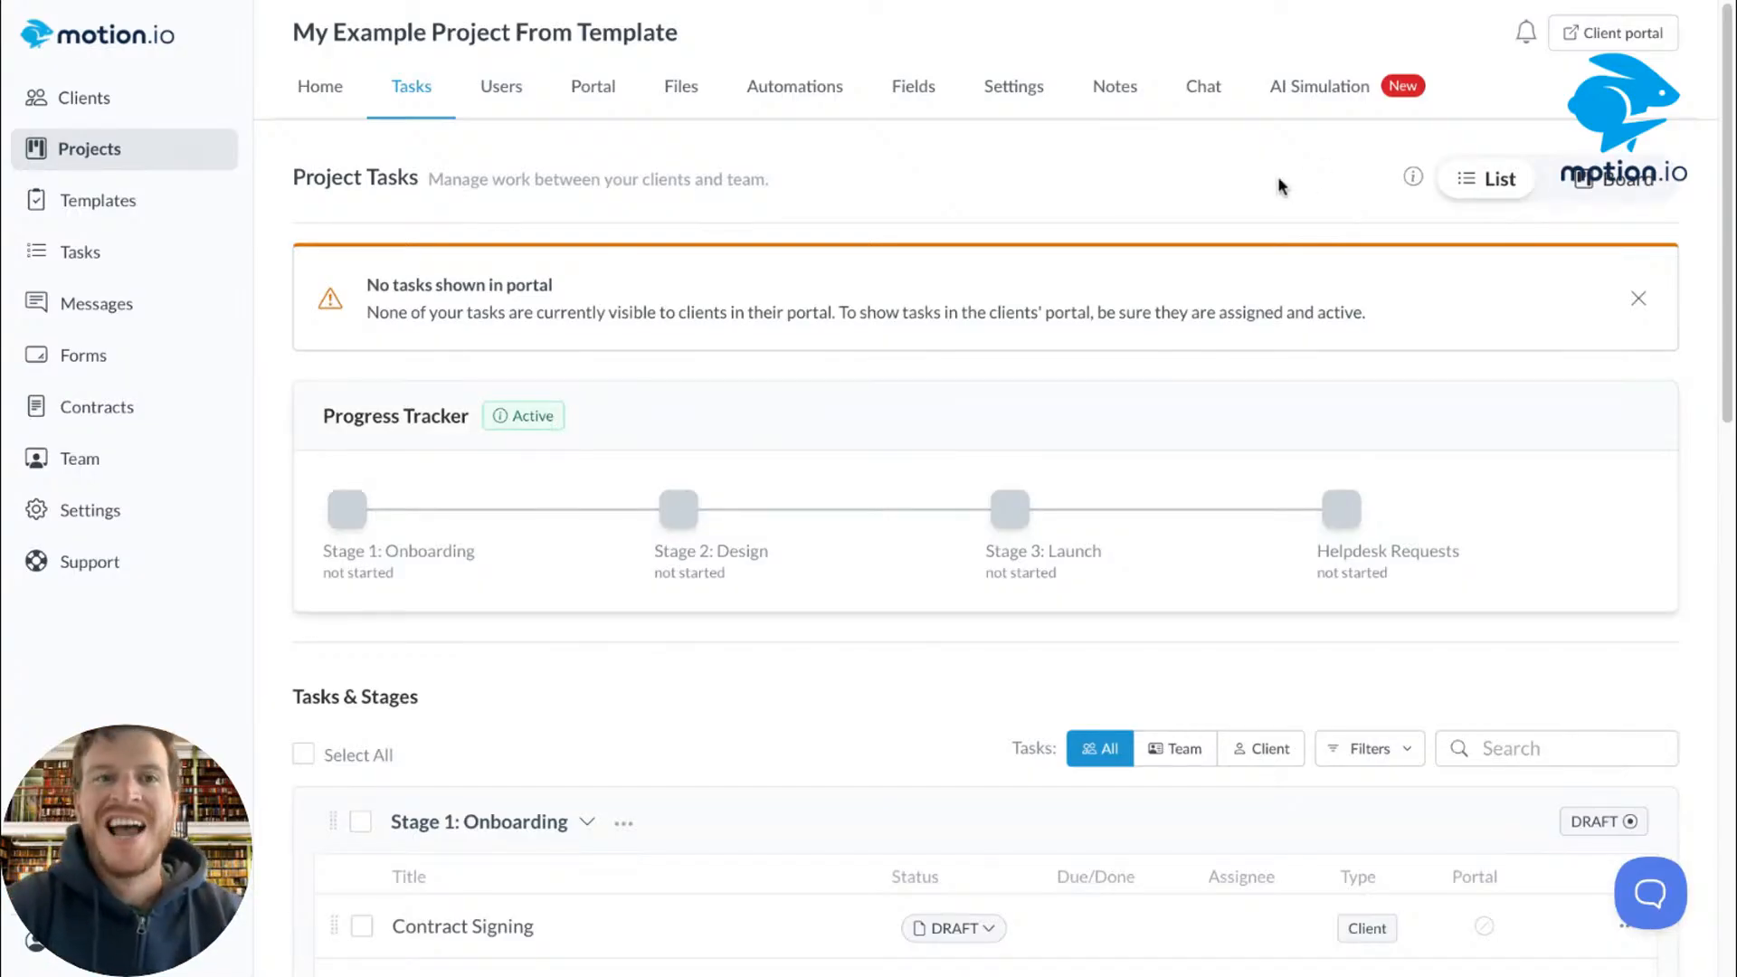
Step: Dismiss the portal visibility notice and review the project's stages and tasks from Stage 1: Onboarding through Helpdesk Requests
click(1635, 299)
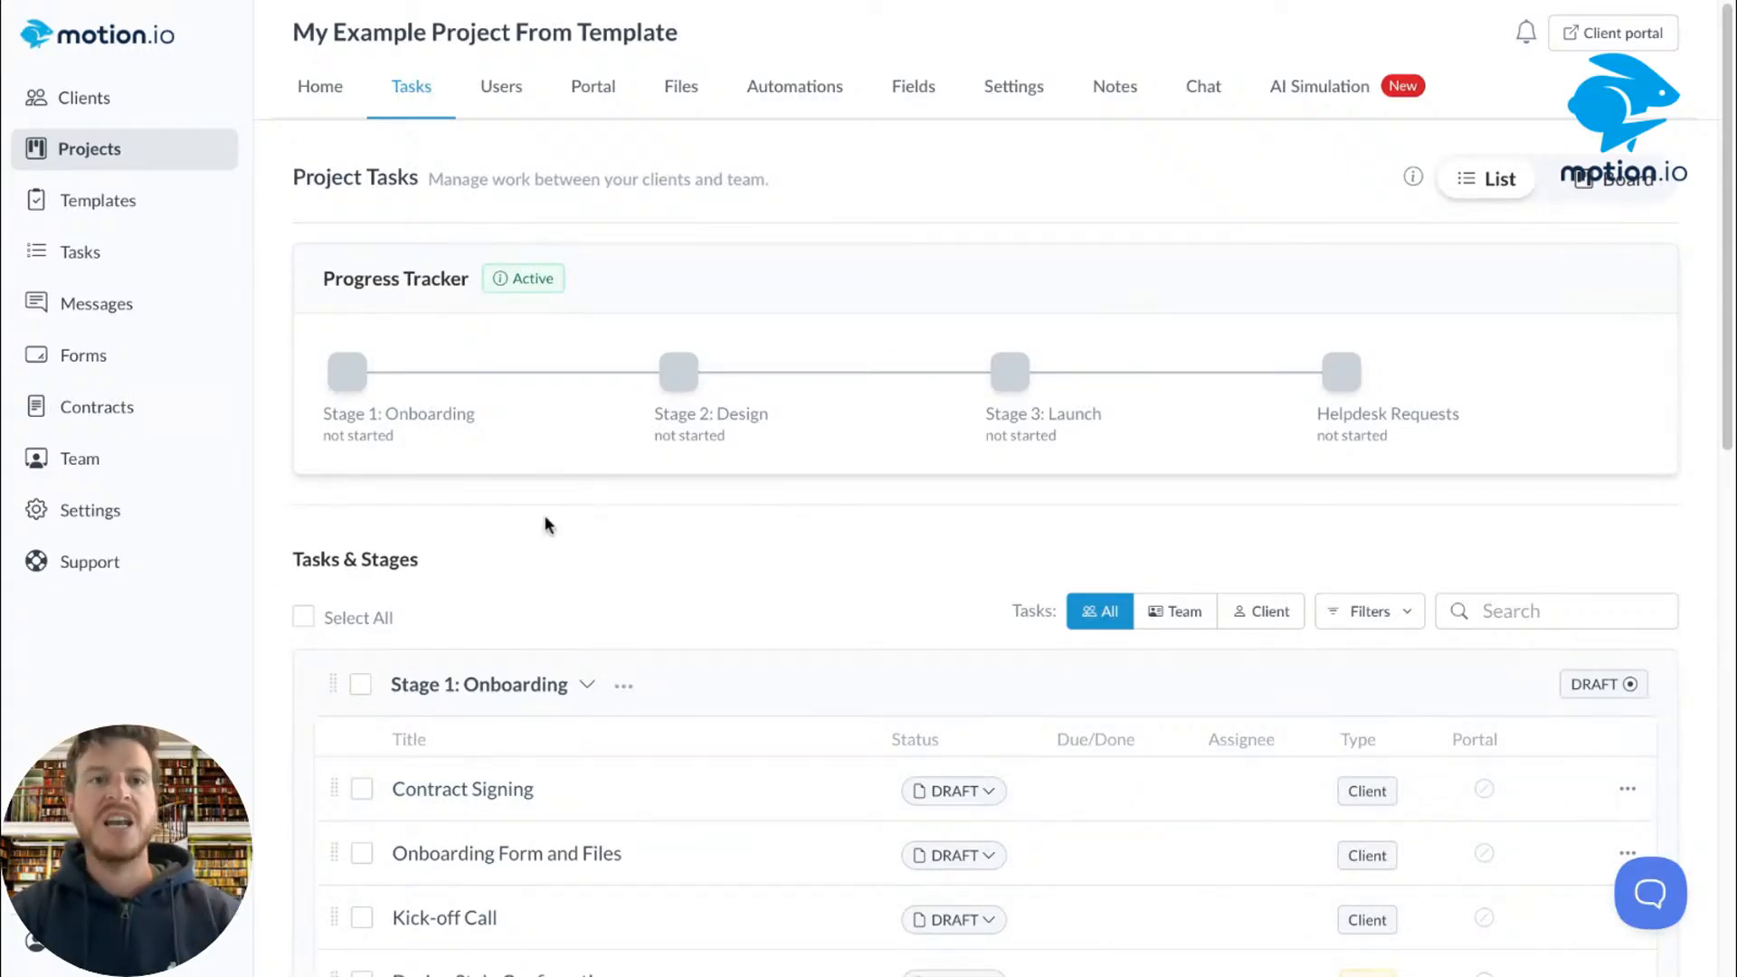
scroll(519, 606, down, 6)
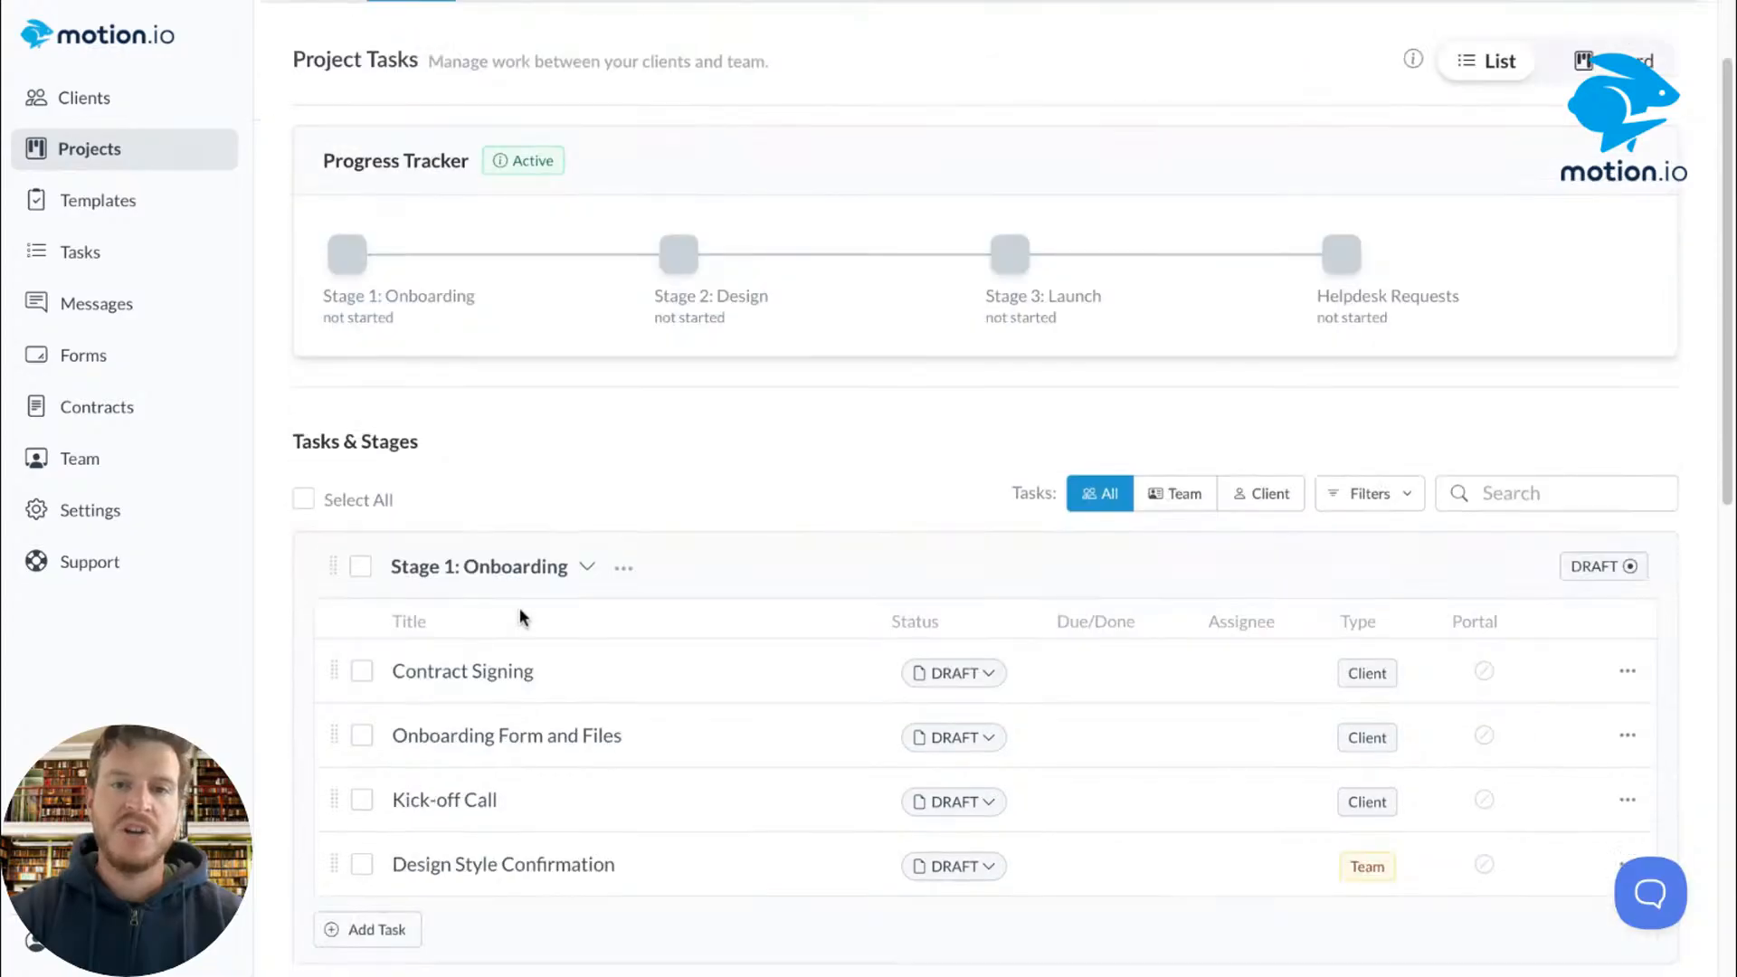
scroll(519, 610, down, 6)
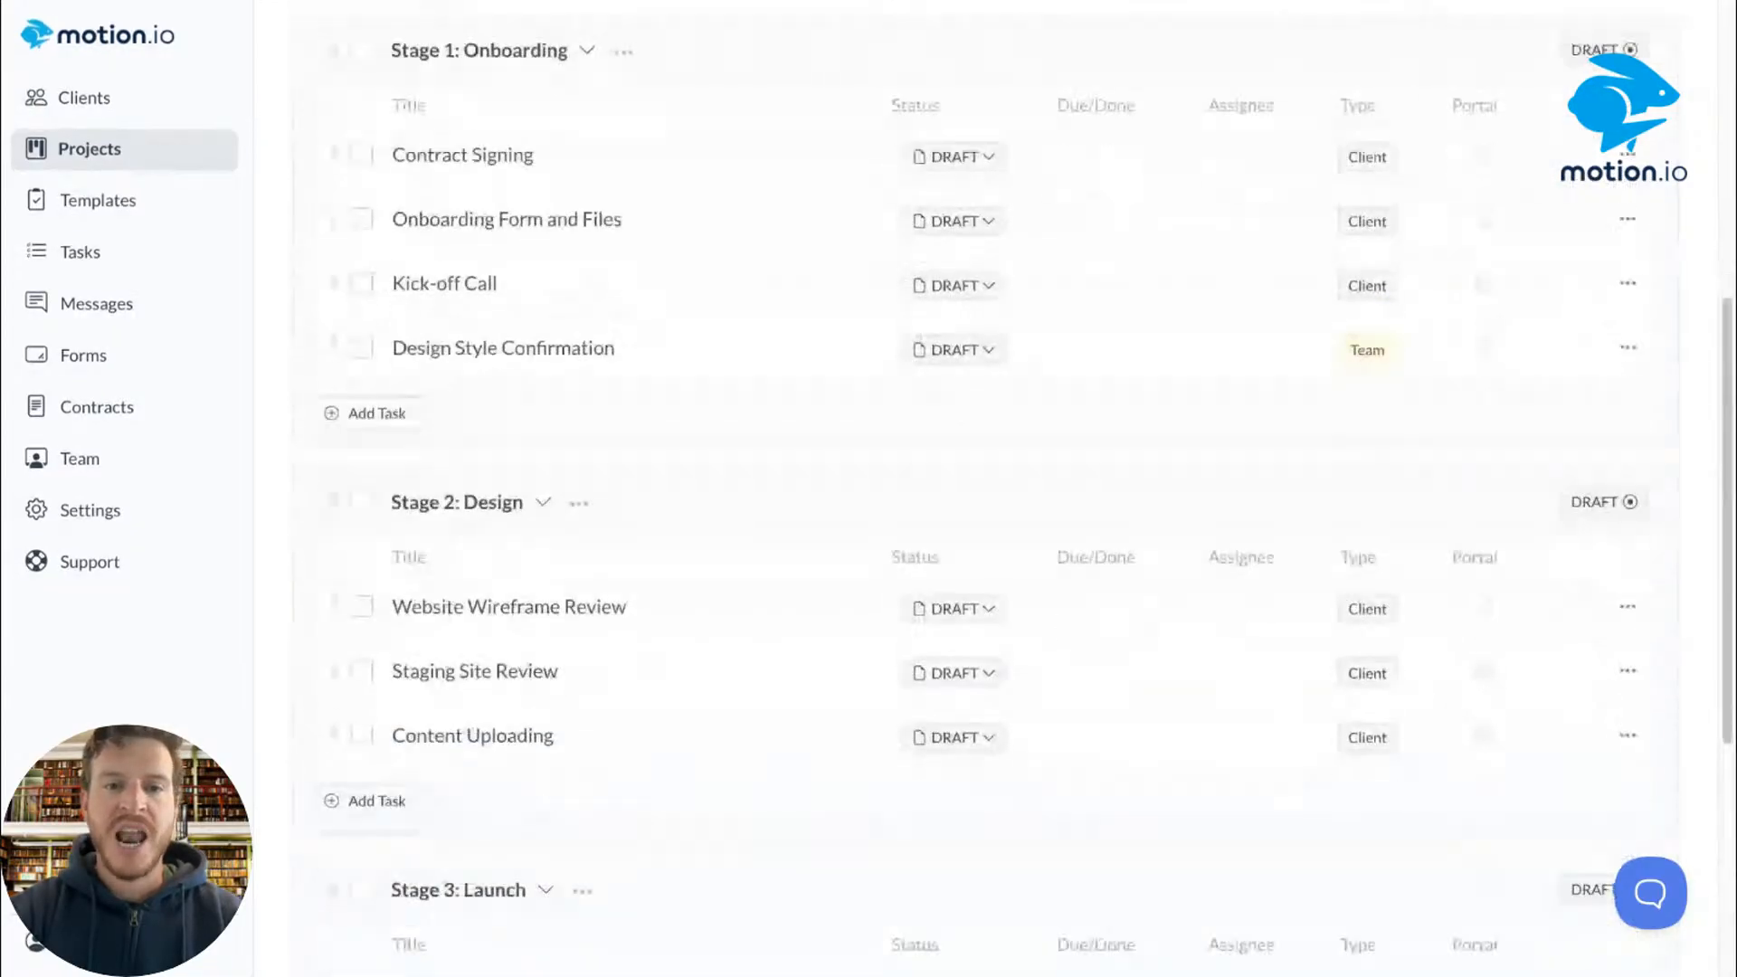
scroll(792, 685, down, 5)
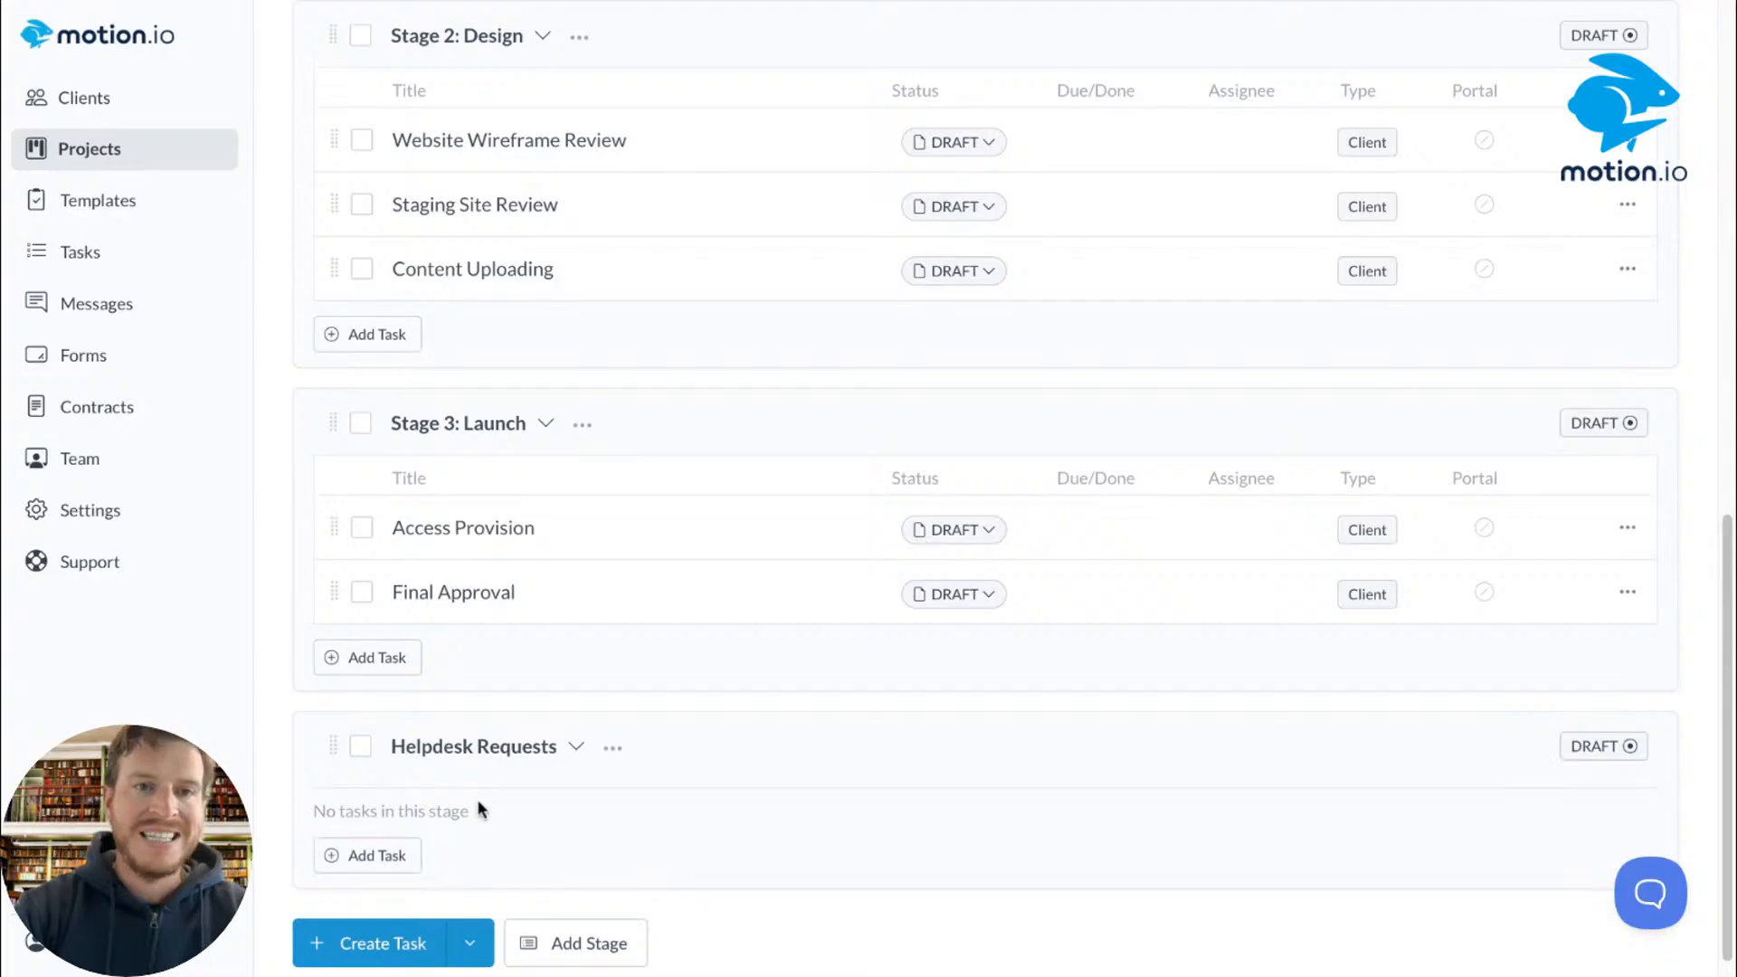
scroll(478, 805, up, 12)
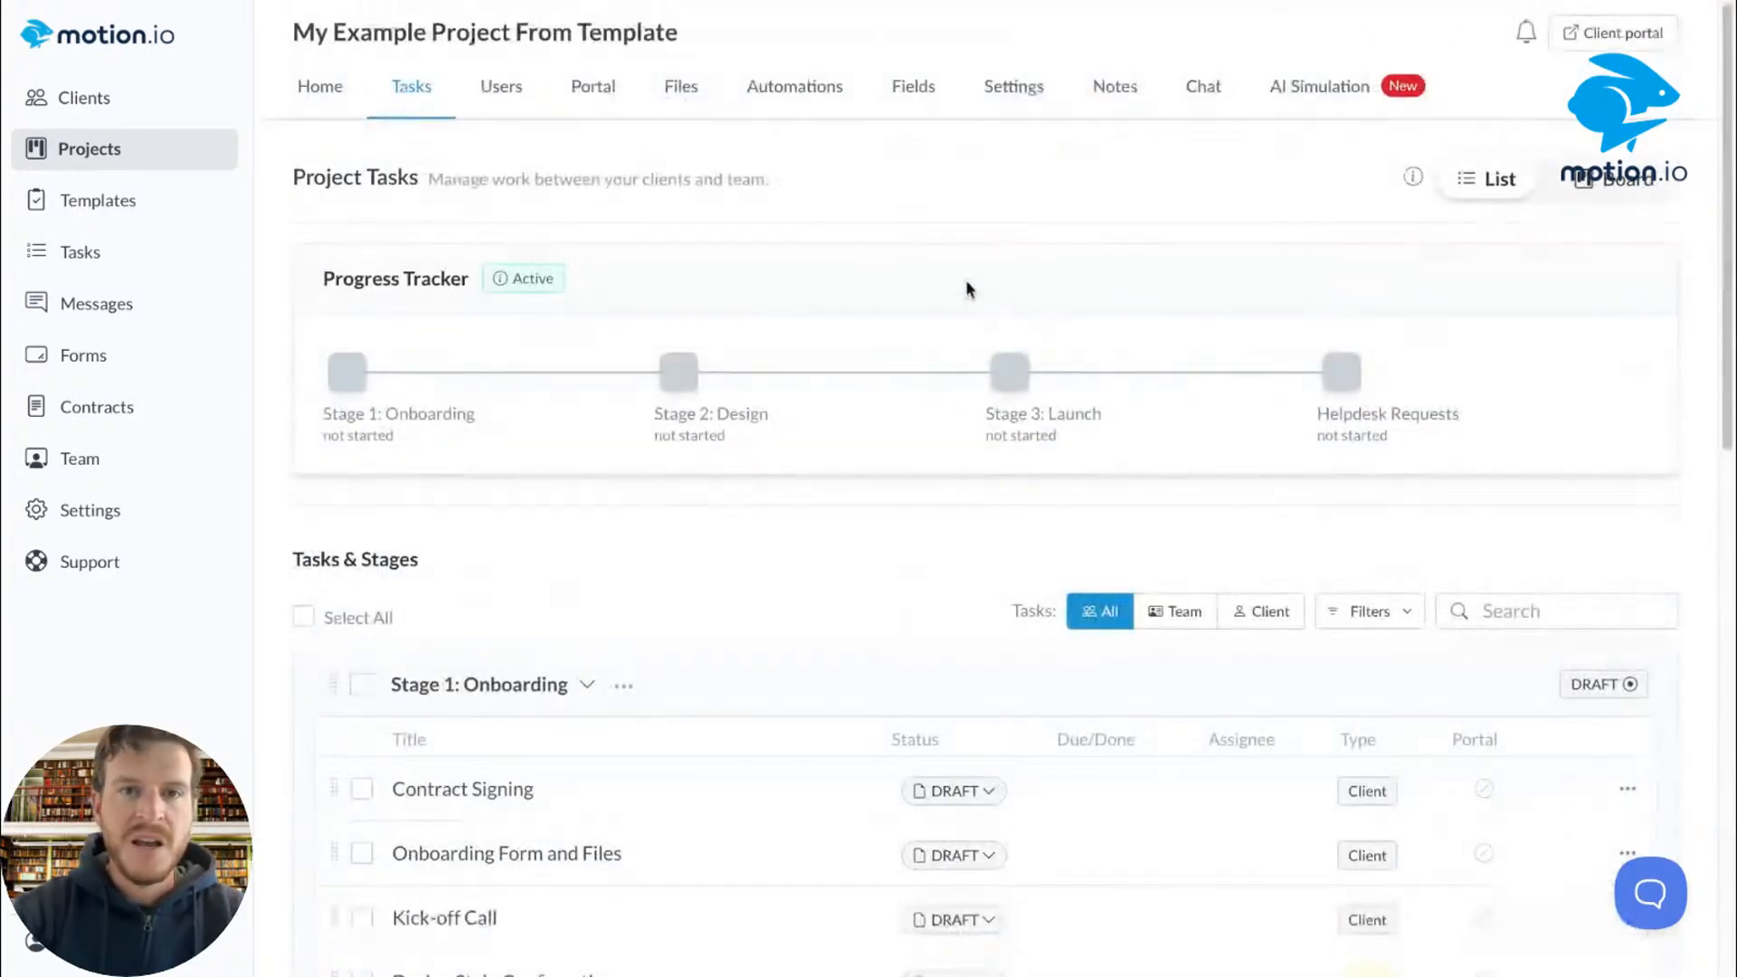
scroll(592, 592, down, 12)
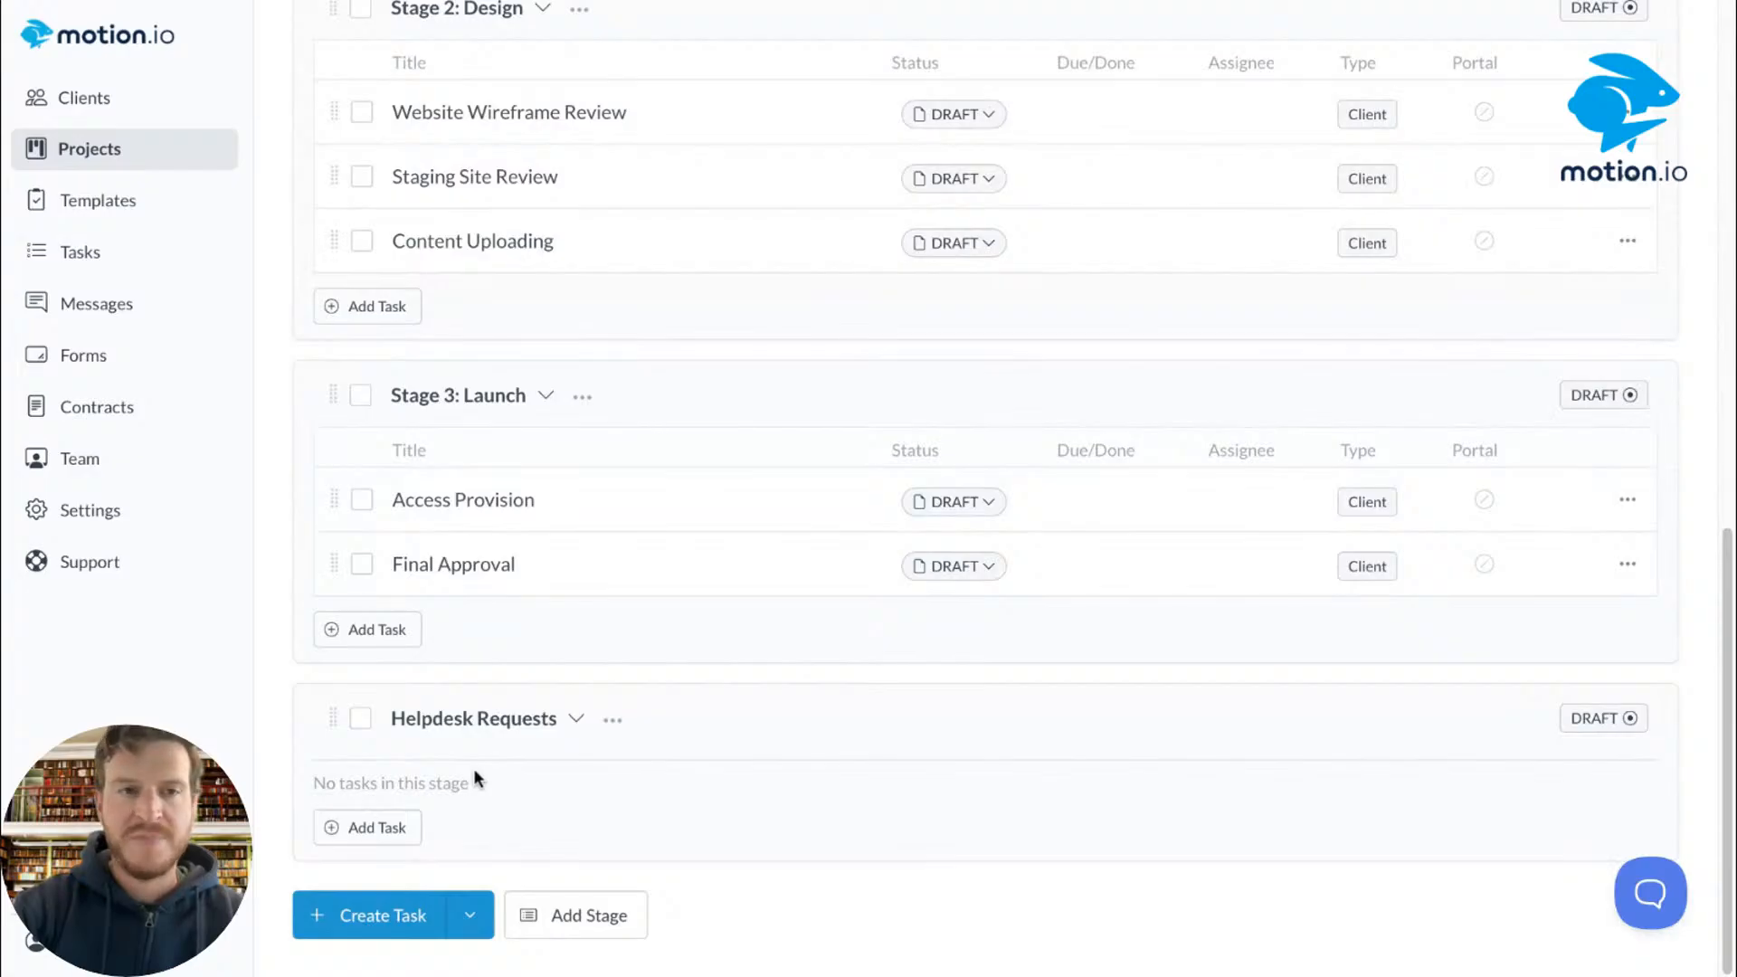
scroll(975, 488, up, 12)
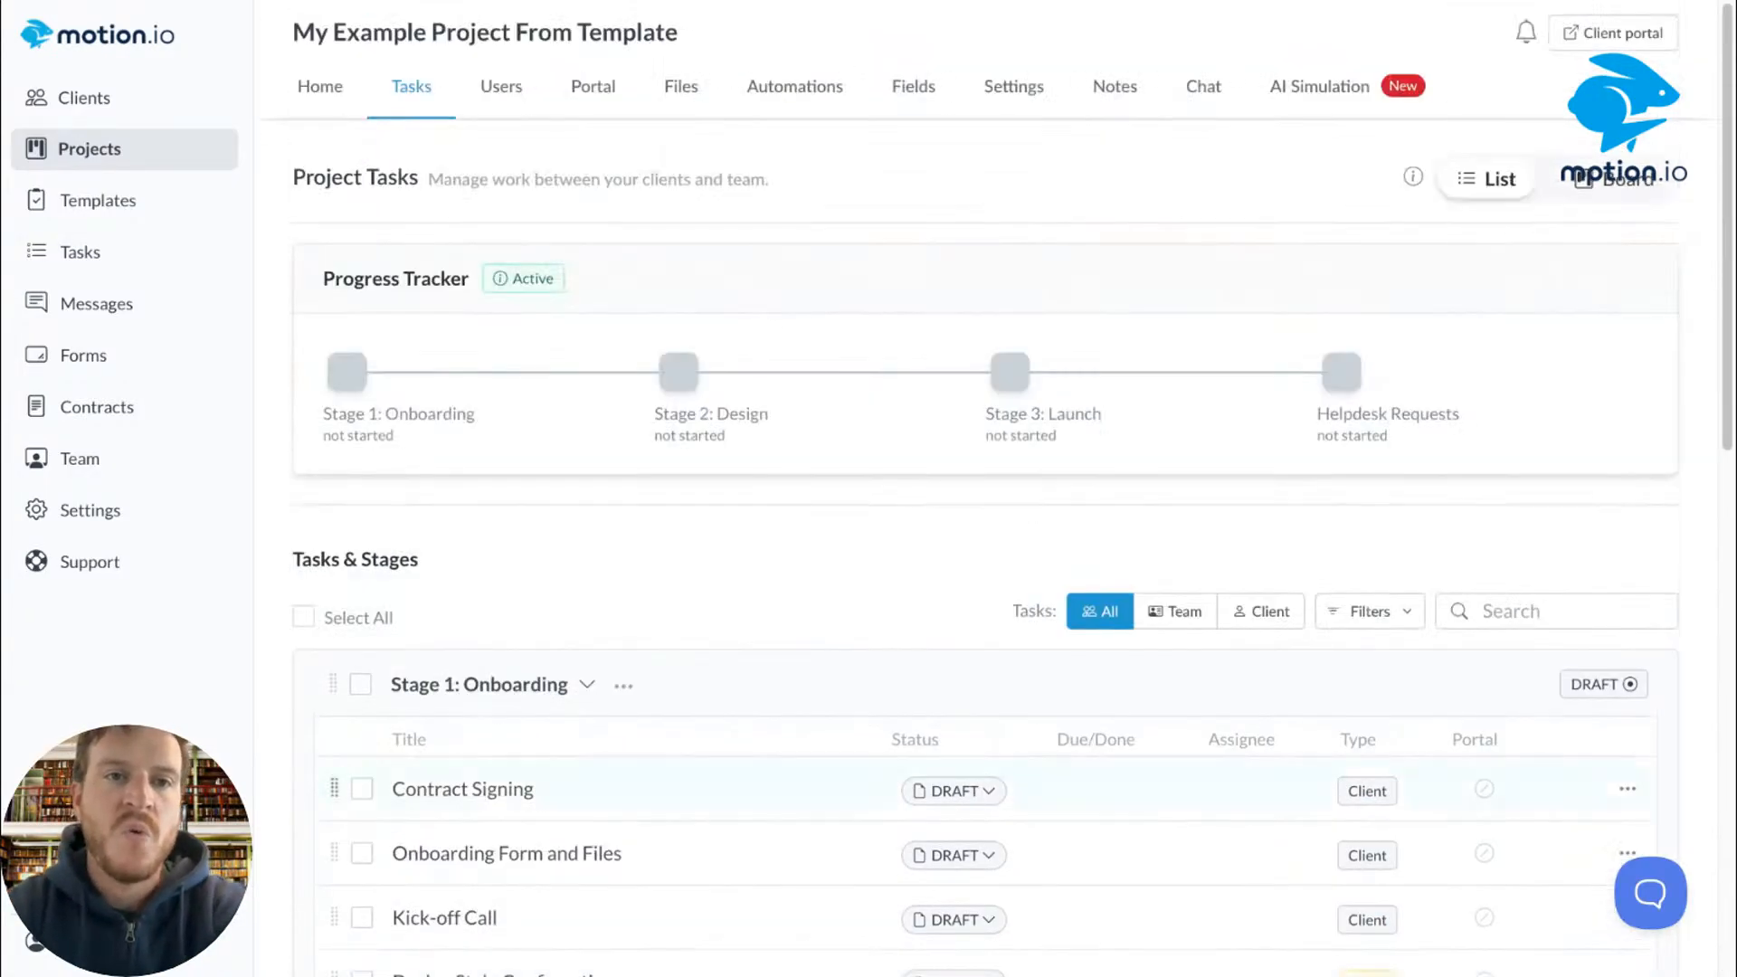
Step: Add a user with the Simulated Client role to the project and assign that client to all tasks
click(500, 94)
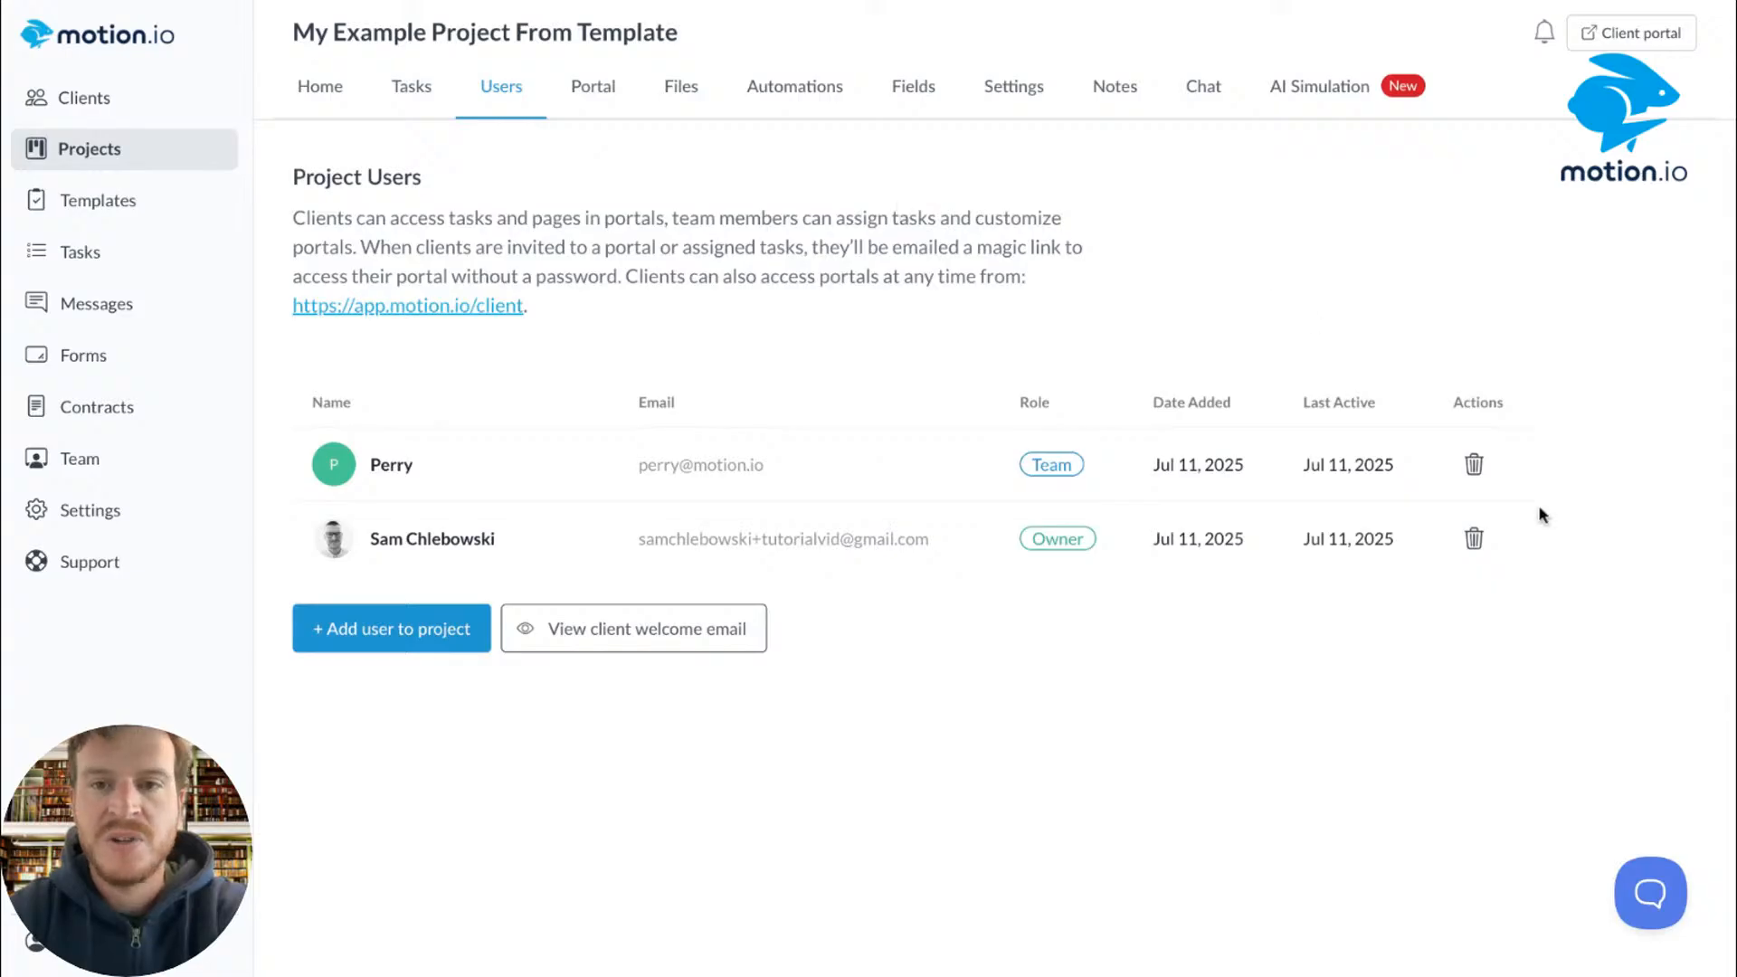
click(401, 629)
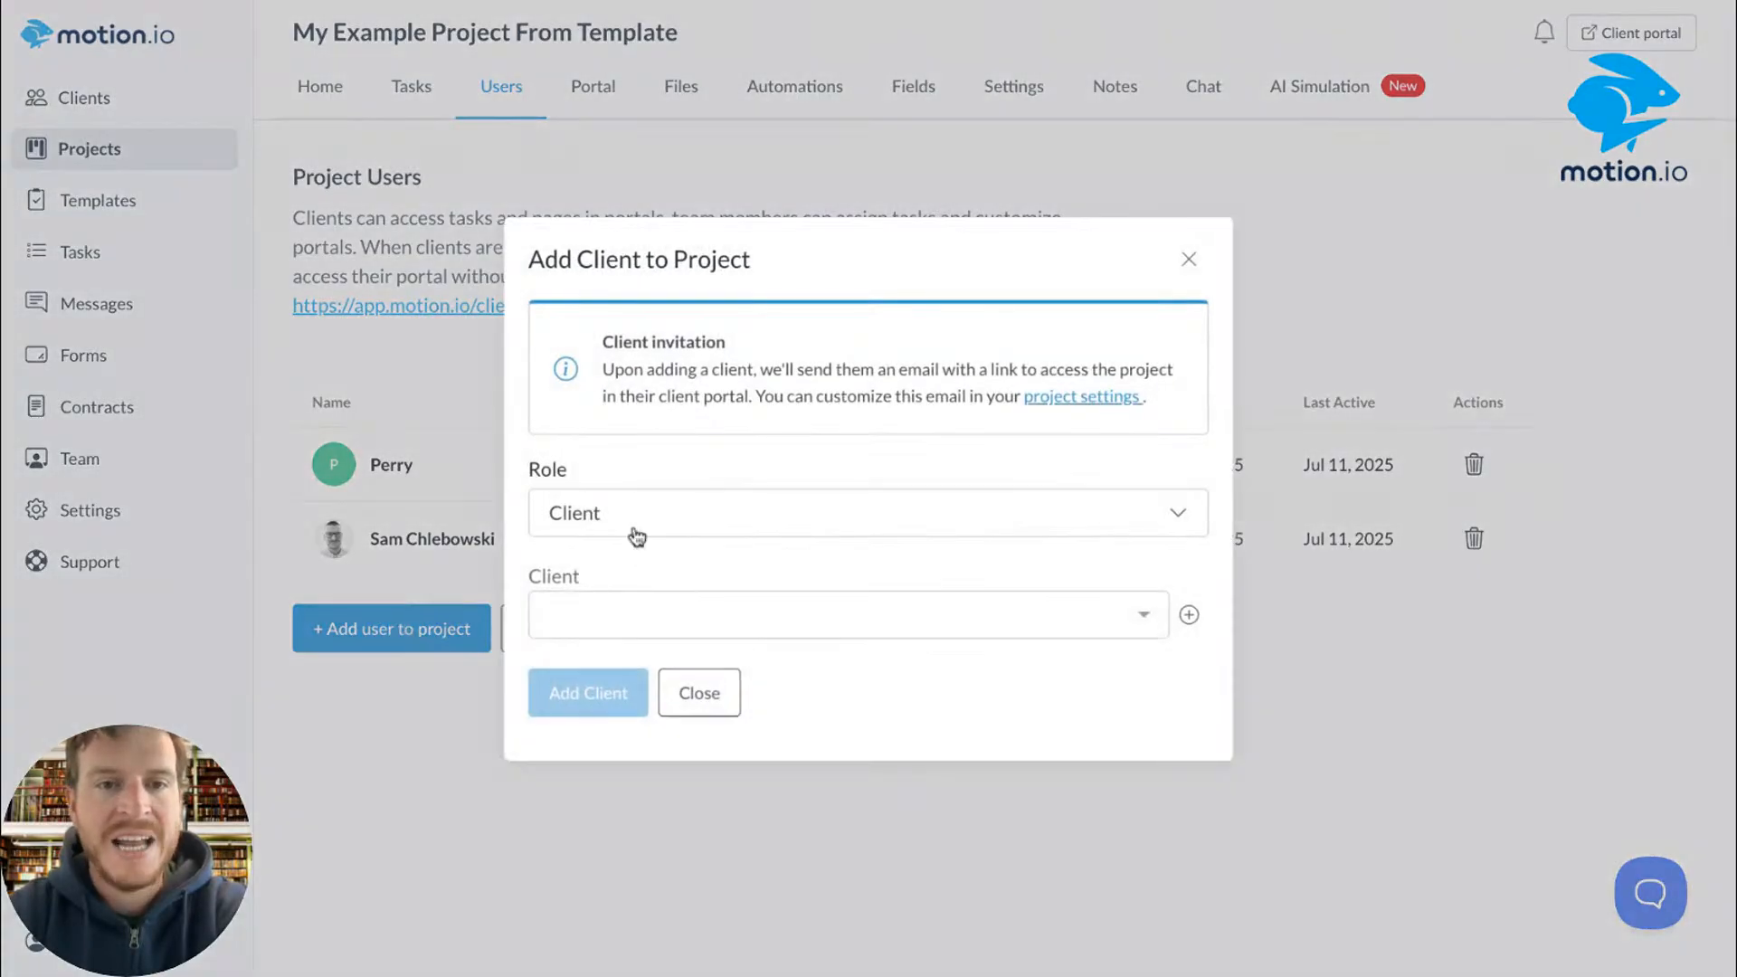
click(639, 527)
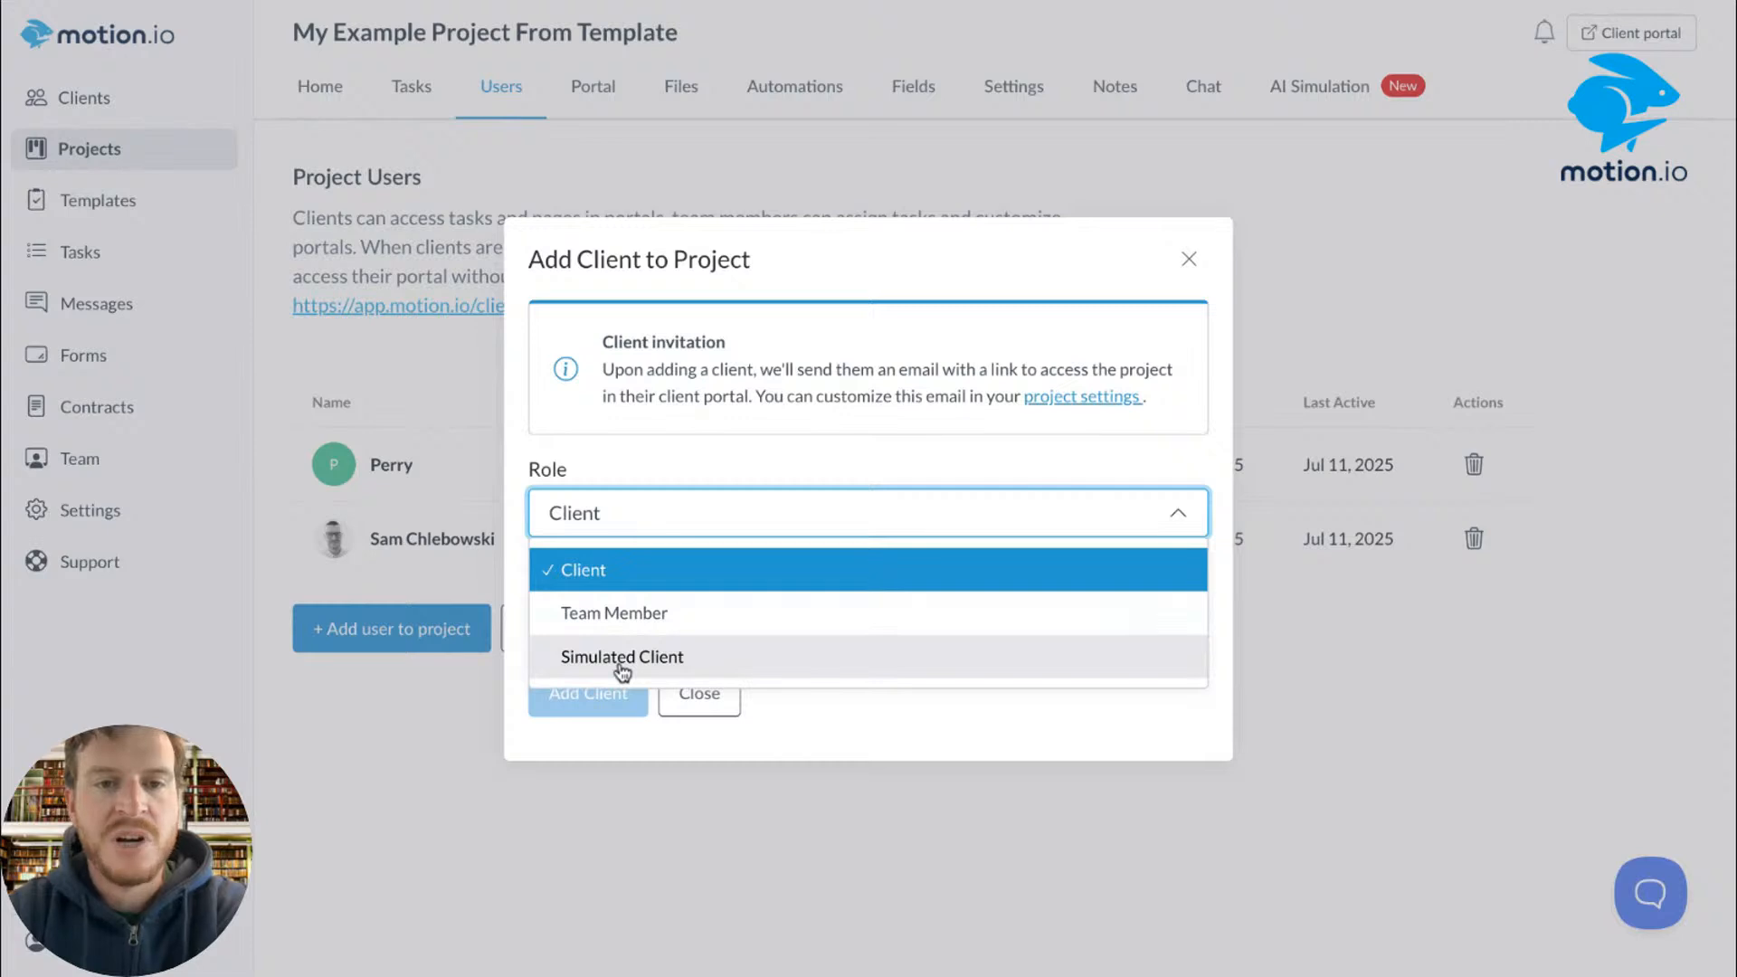
click(622, 657)
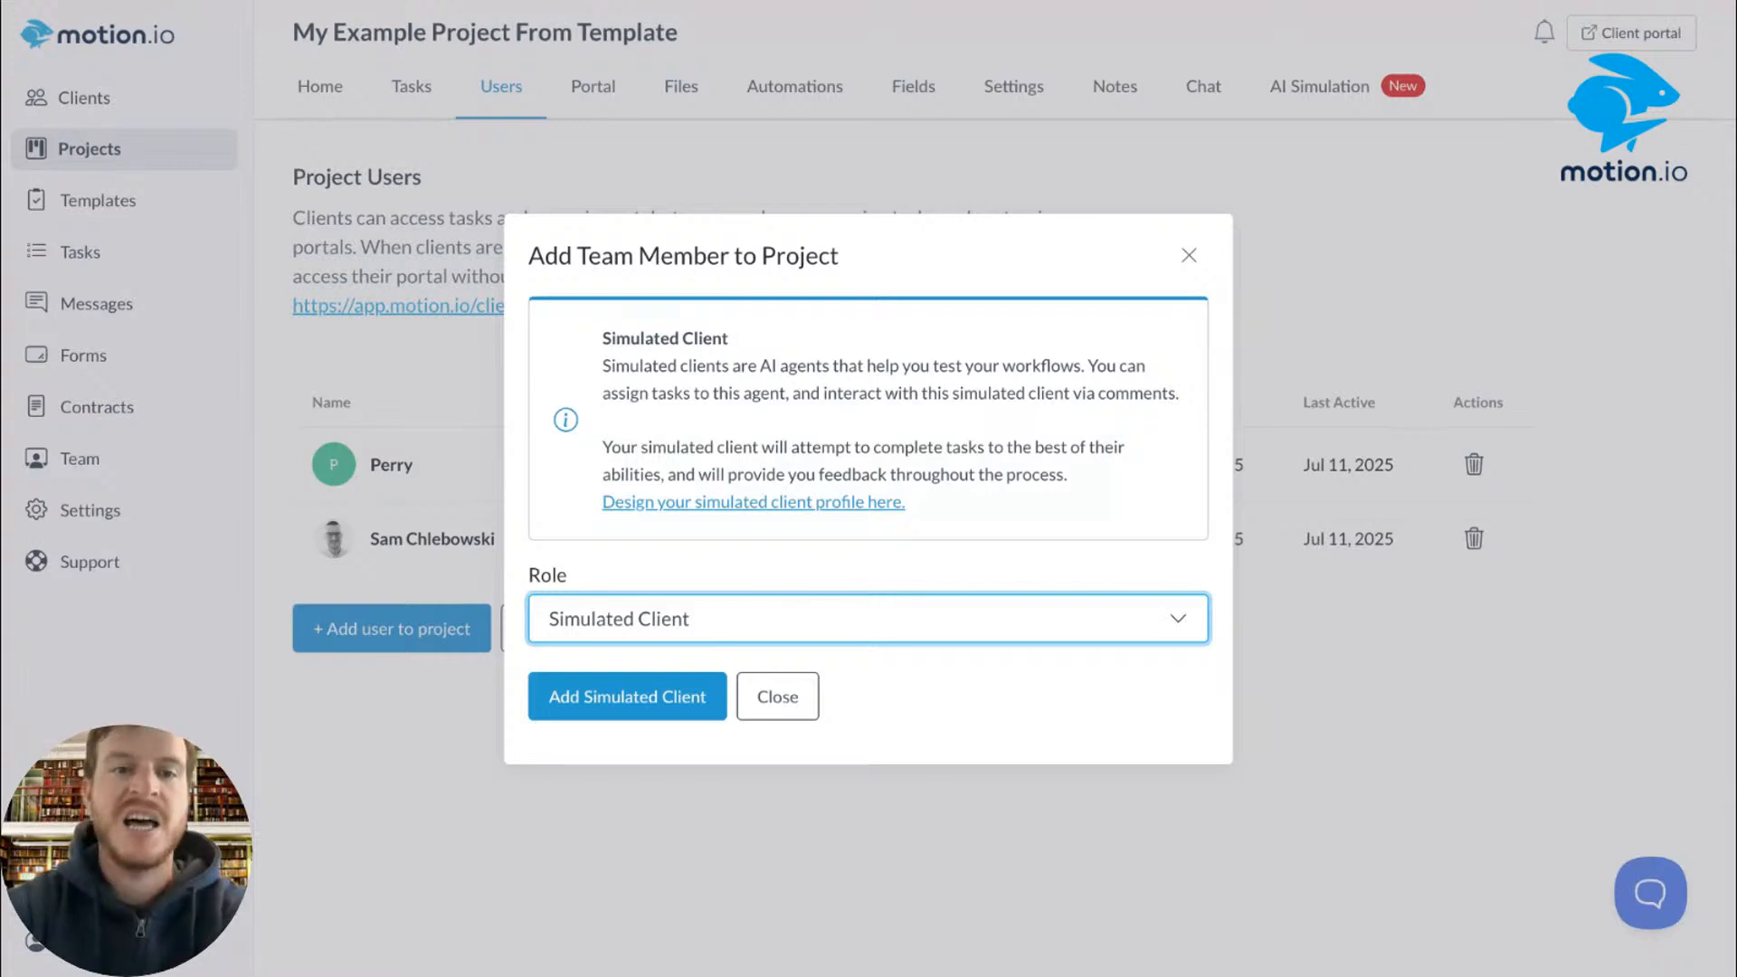
click(615, 696)
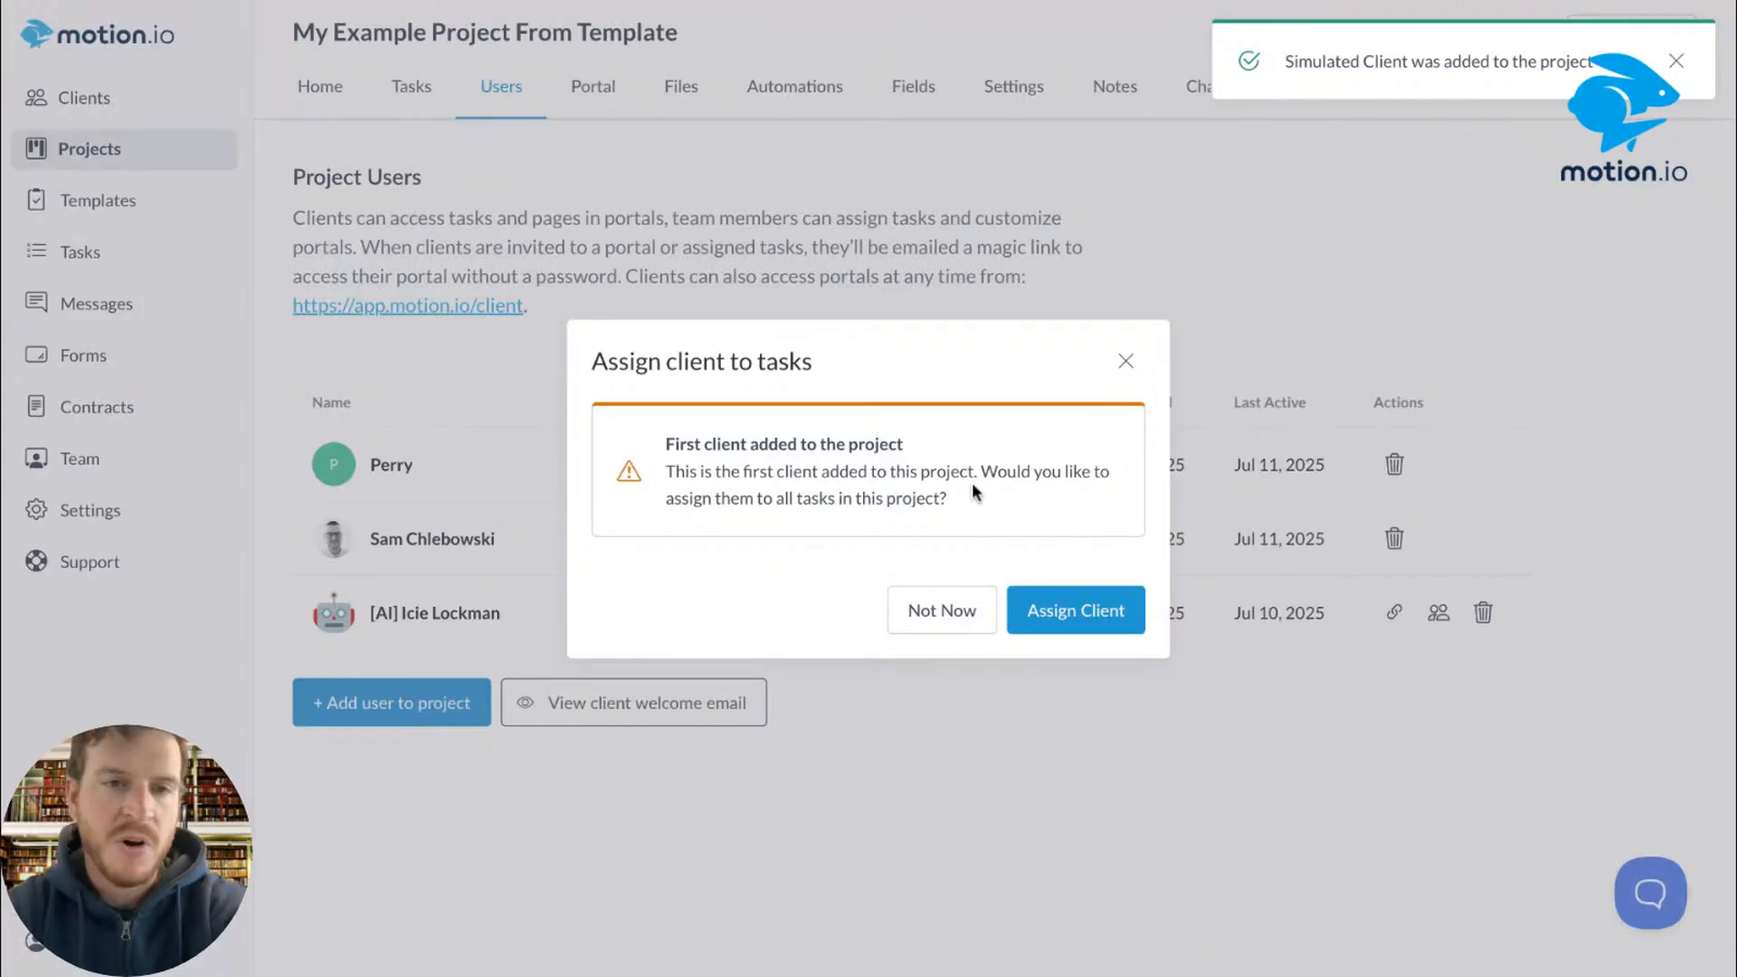
click(1069, 624)
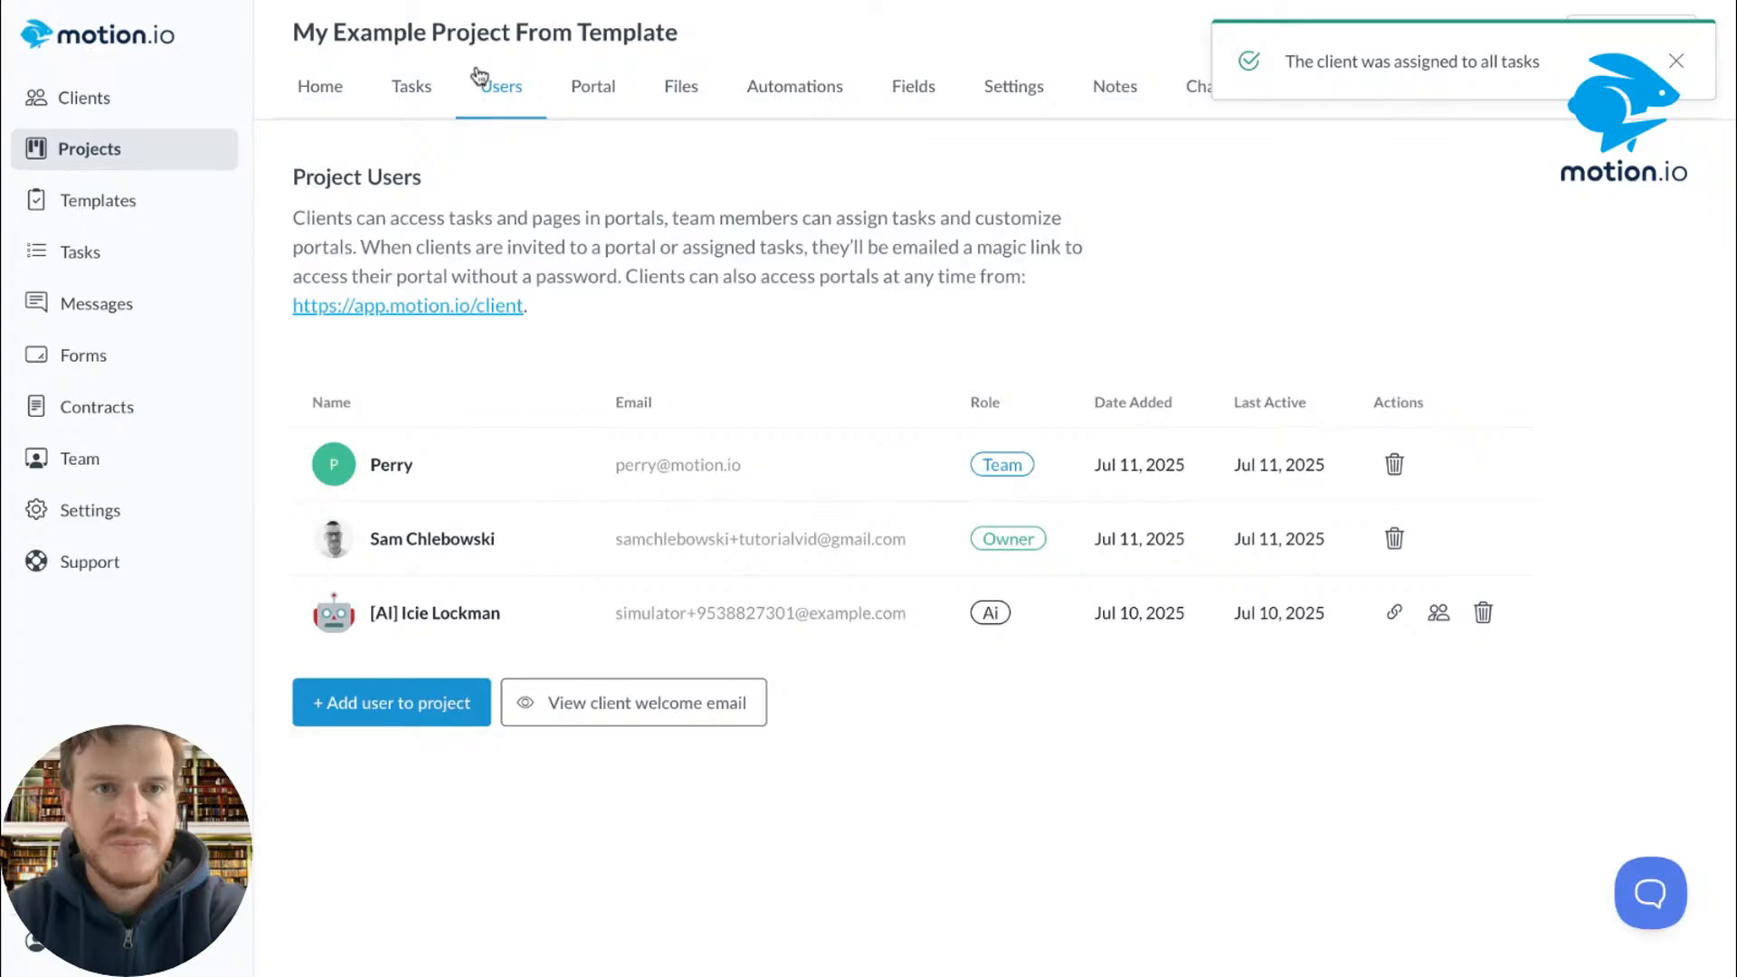
Step: Select all tasks in the project, activate them in bulk with Send/Activate Task(s), and dismiss the notifications
click(412, 86)
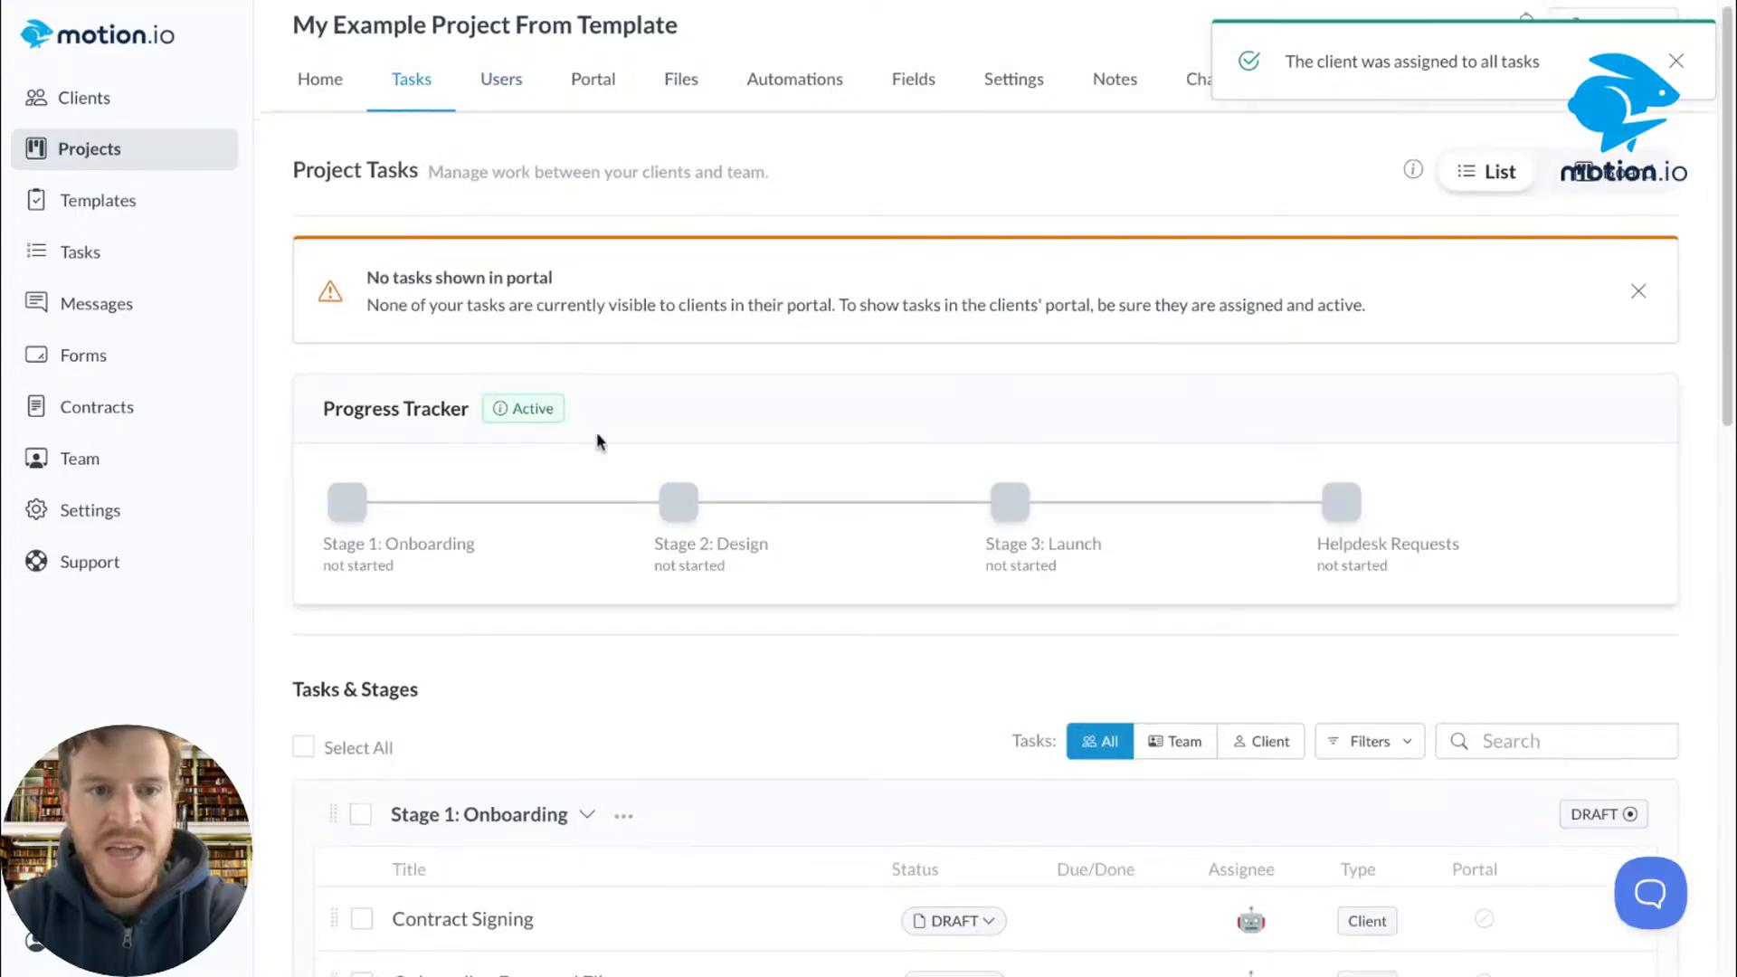
scroll(595, 431, down, 3)
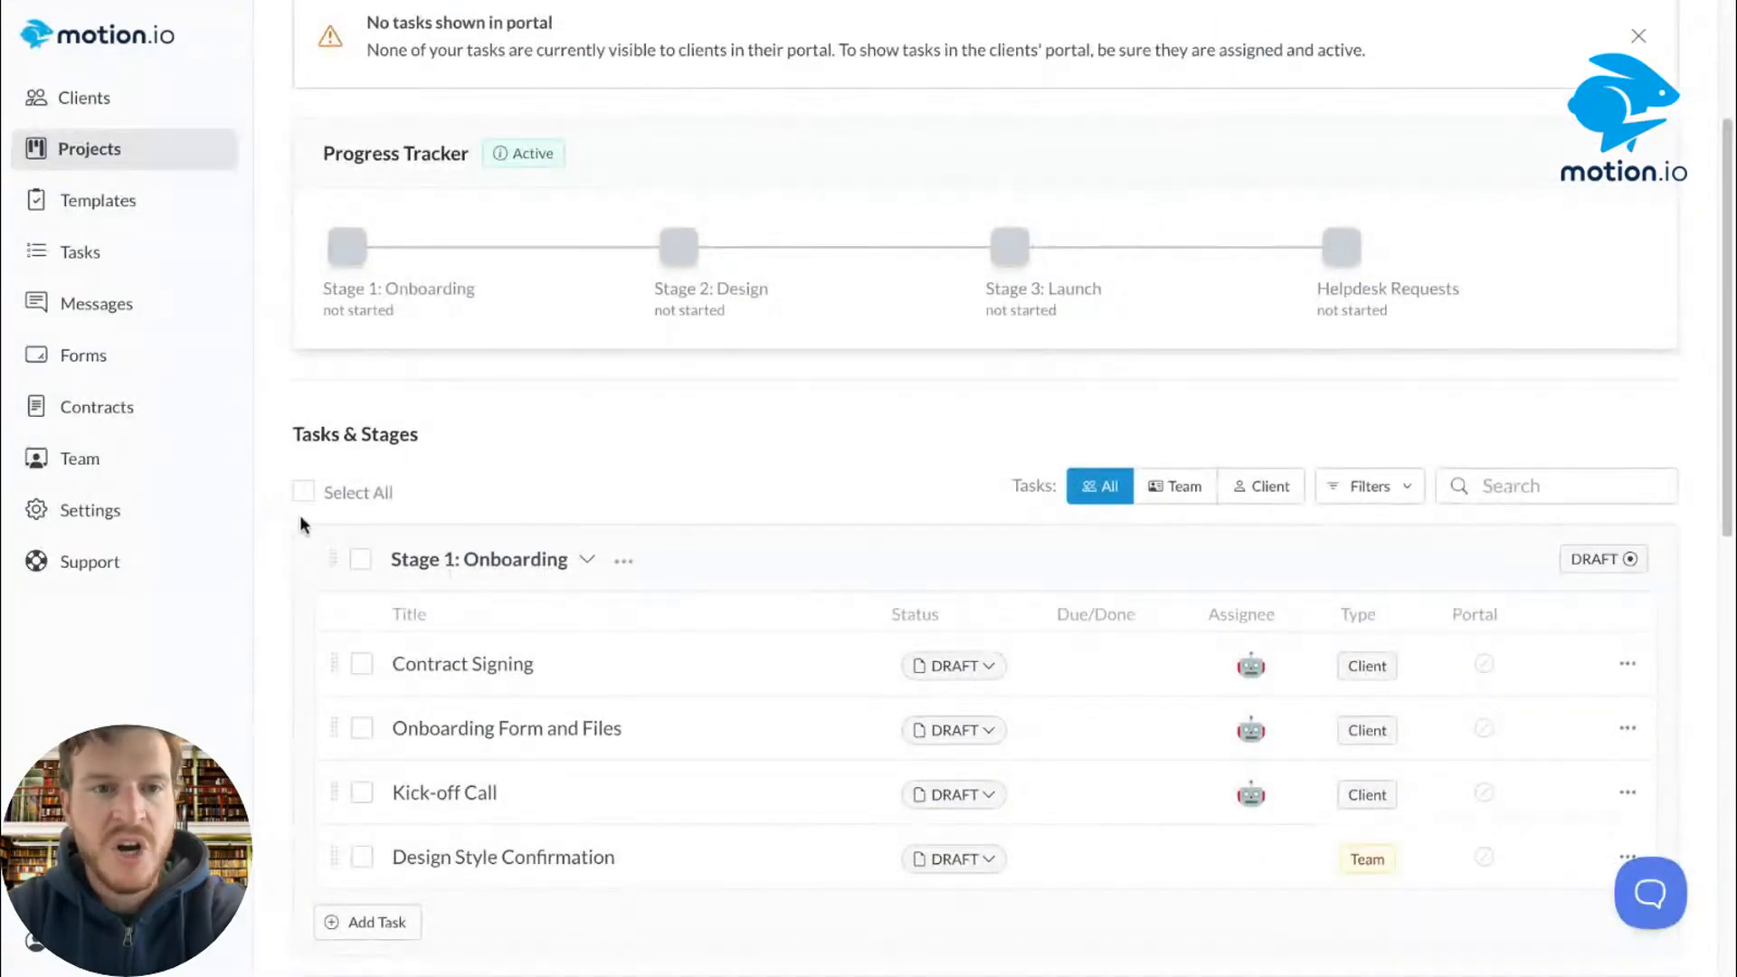
click(304, 491)
scroll(660, 453, down, 4)
scroll(659, 457, down, 6)
scroll(659, 457, up, 2)
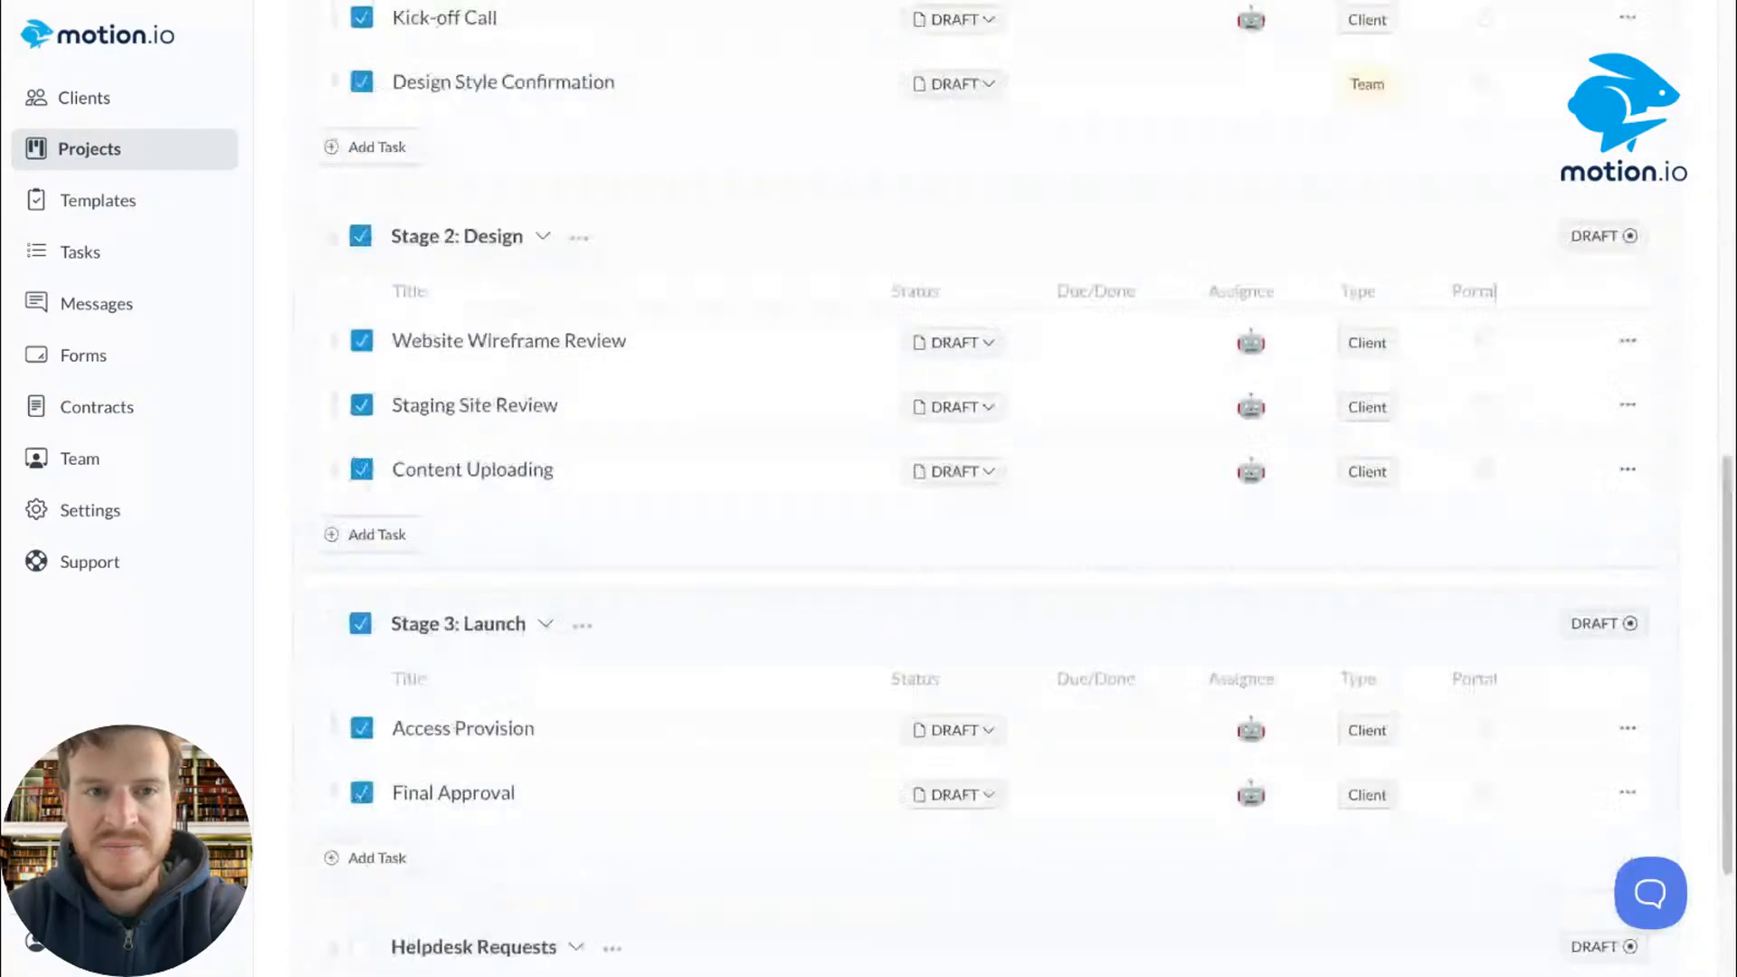
scroll(1012, 489, up, 12)
scroll(1013, 488, down, 4)
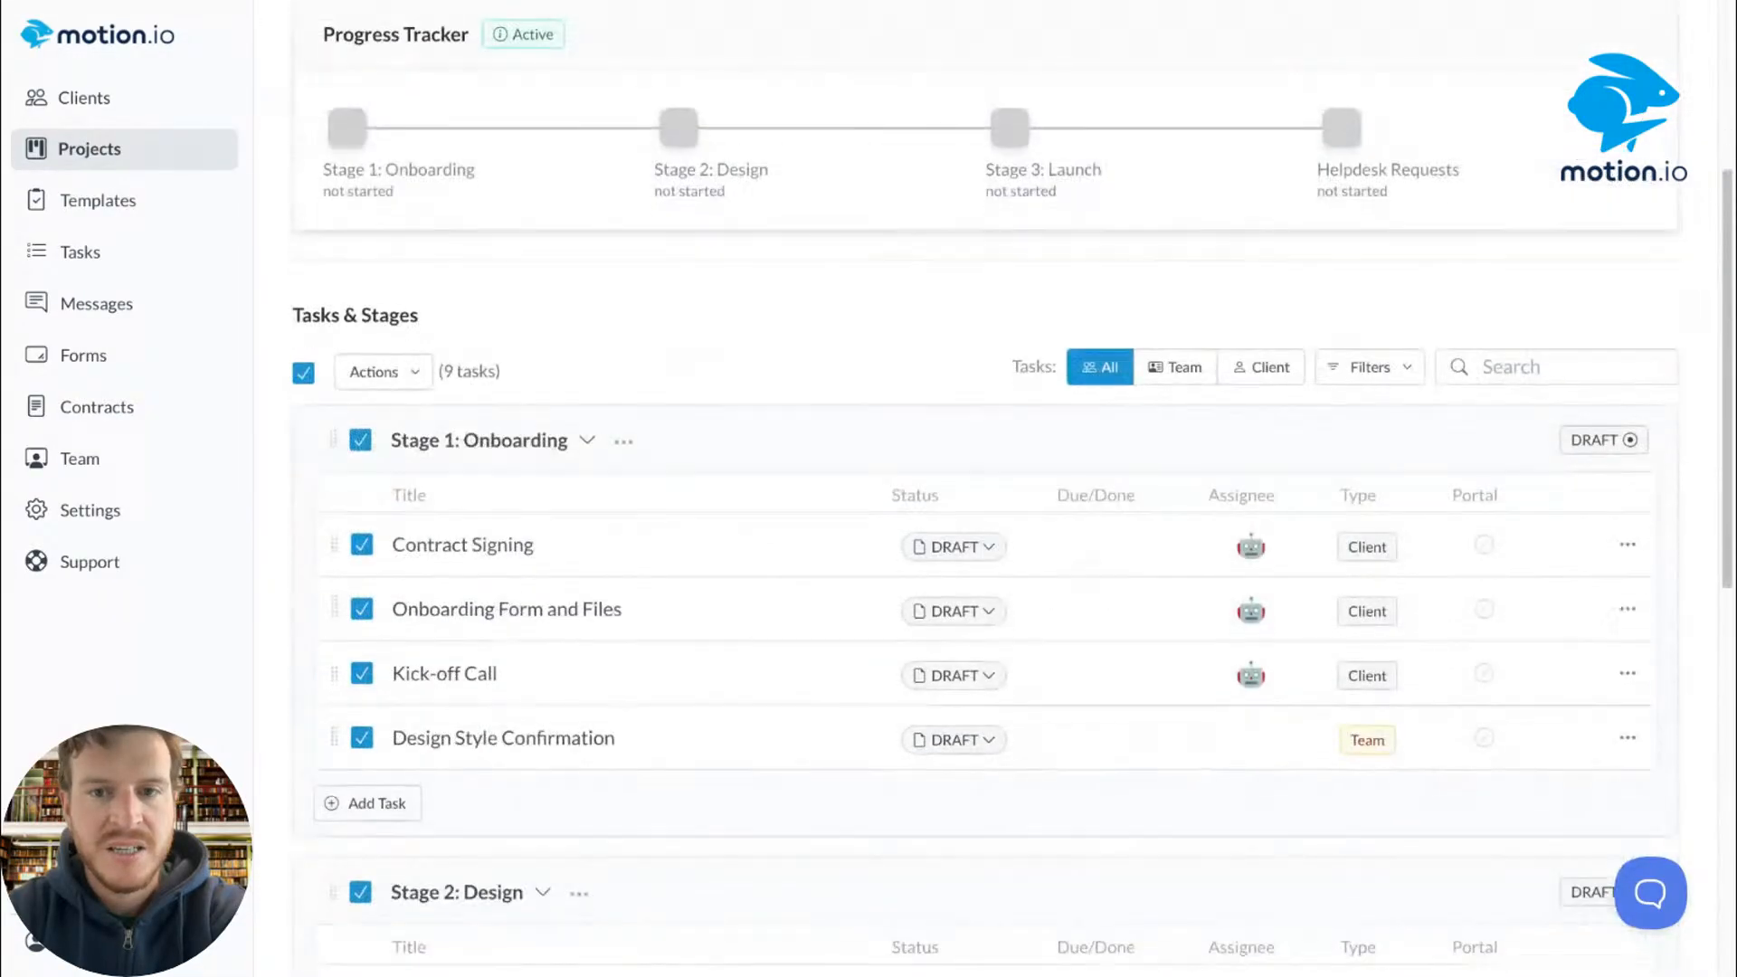
click(384, 372)
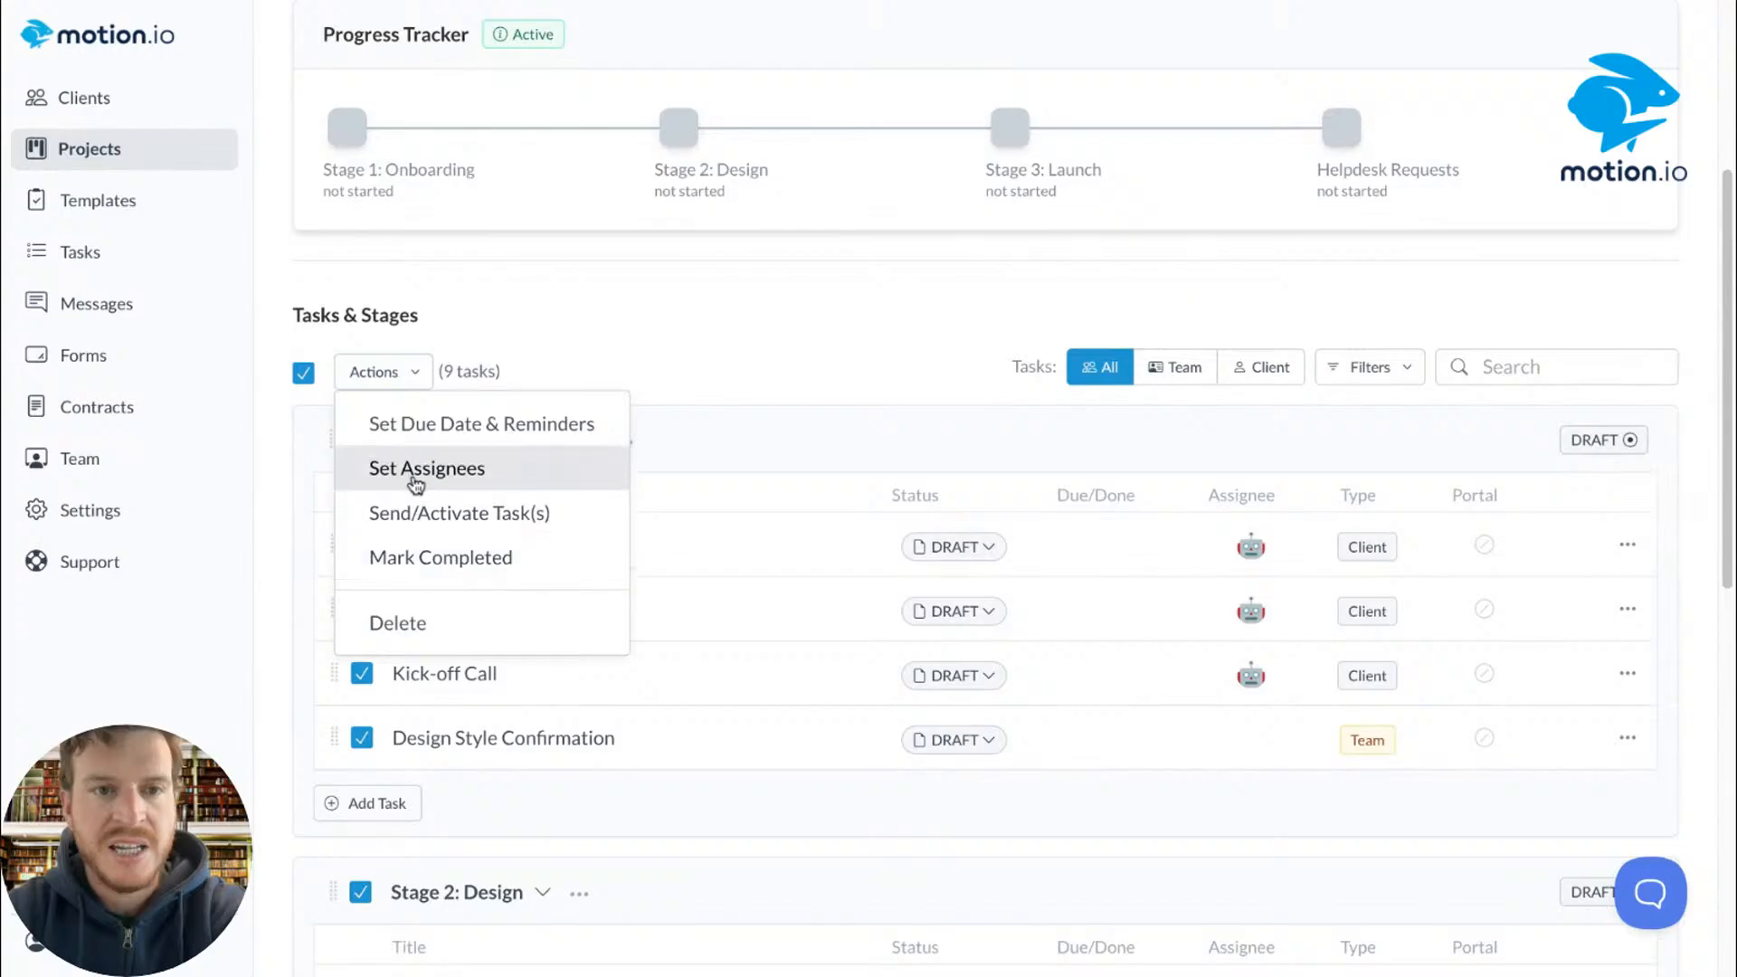
click(419, 514)
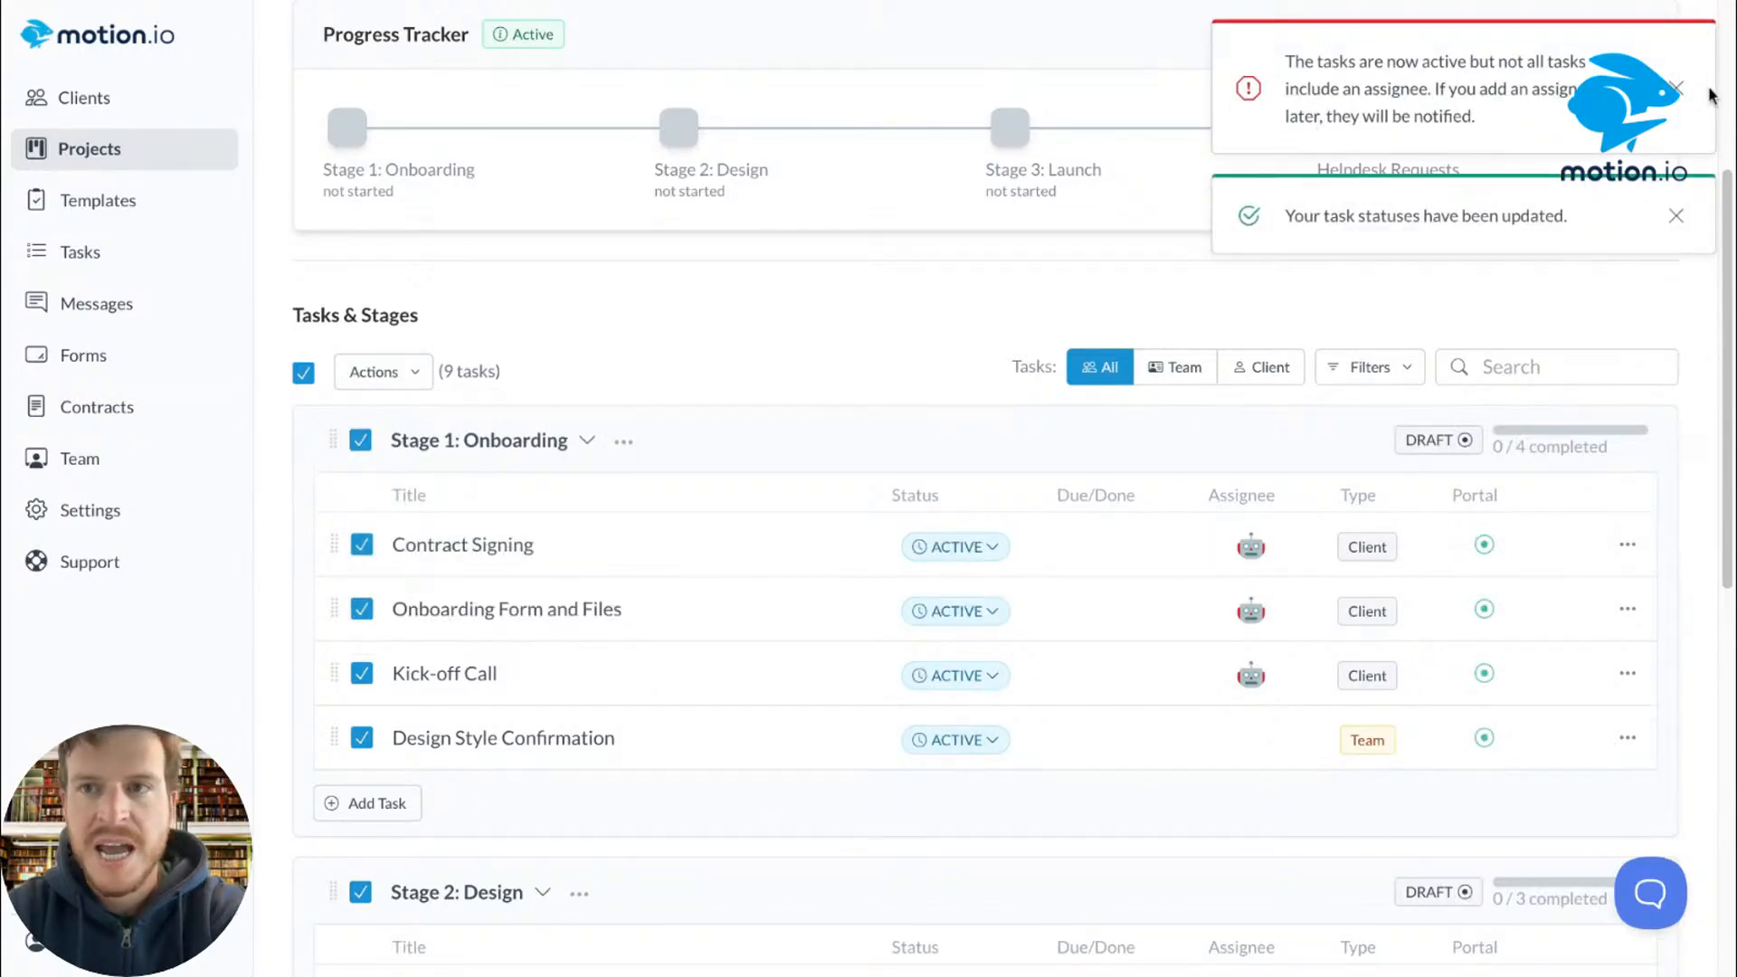
click(1677, 89)
click(1676, 62)
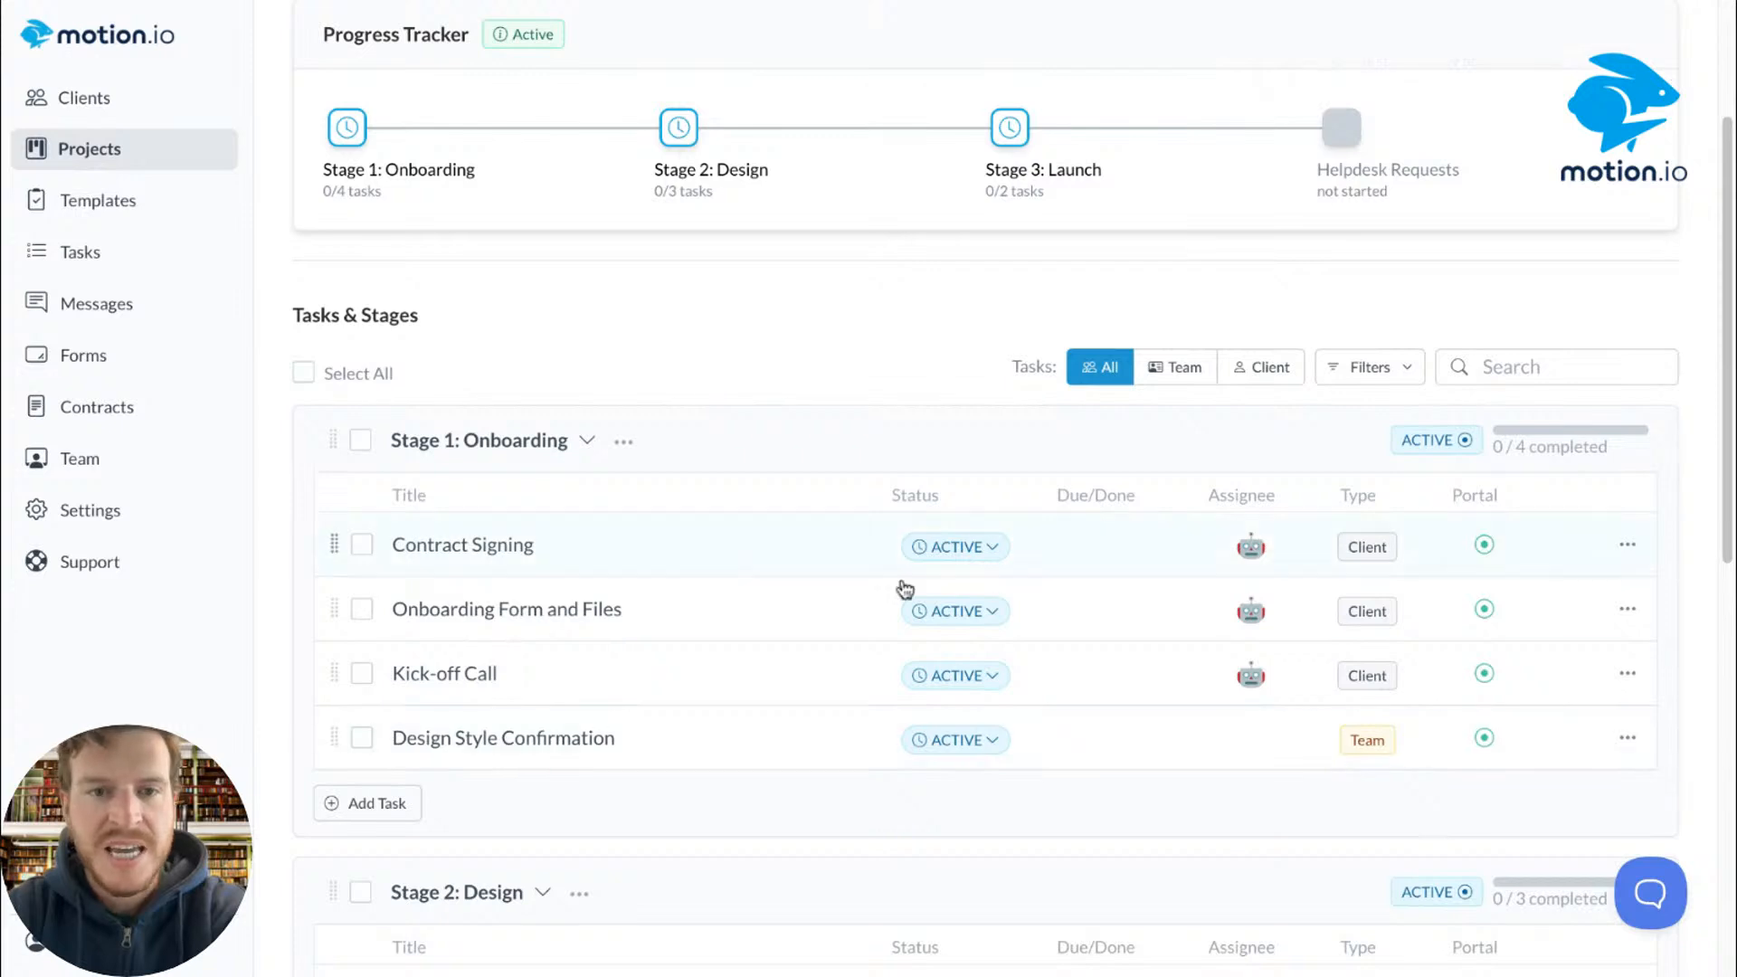
Step: Review the AI Simulation feedback for the Contract Signing, Onboarding Form and Files, and Kick-off Call tasks
mouse_move(1250, 679)
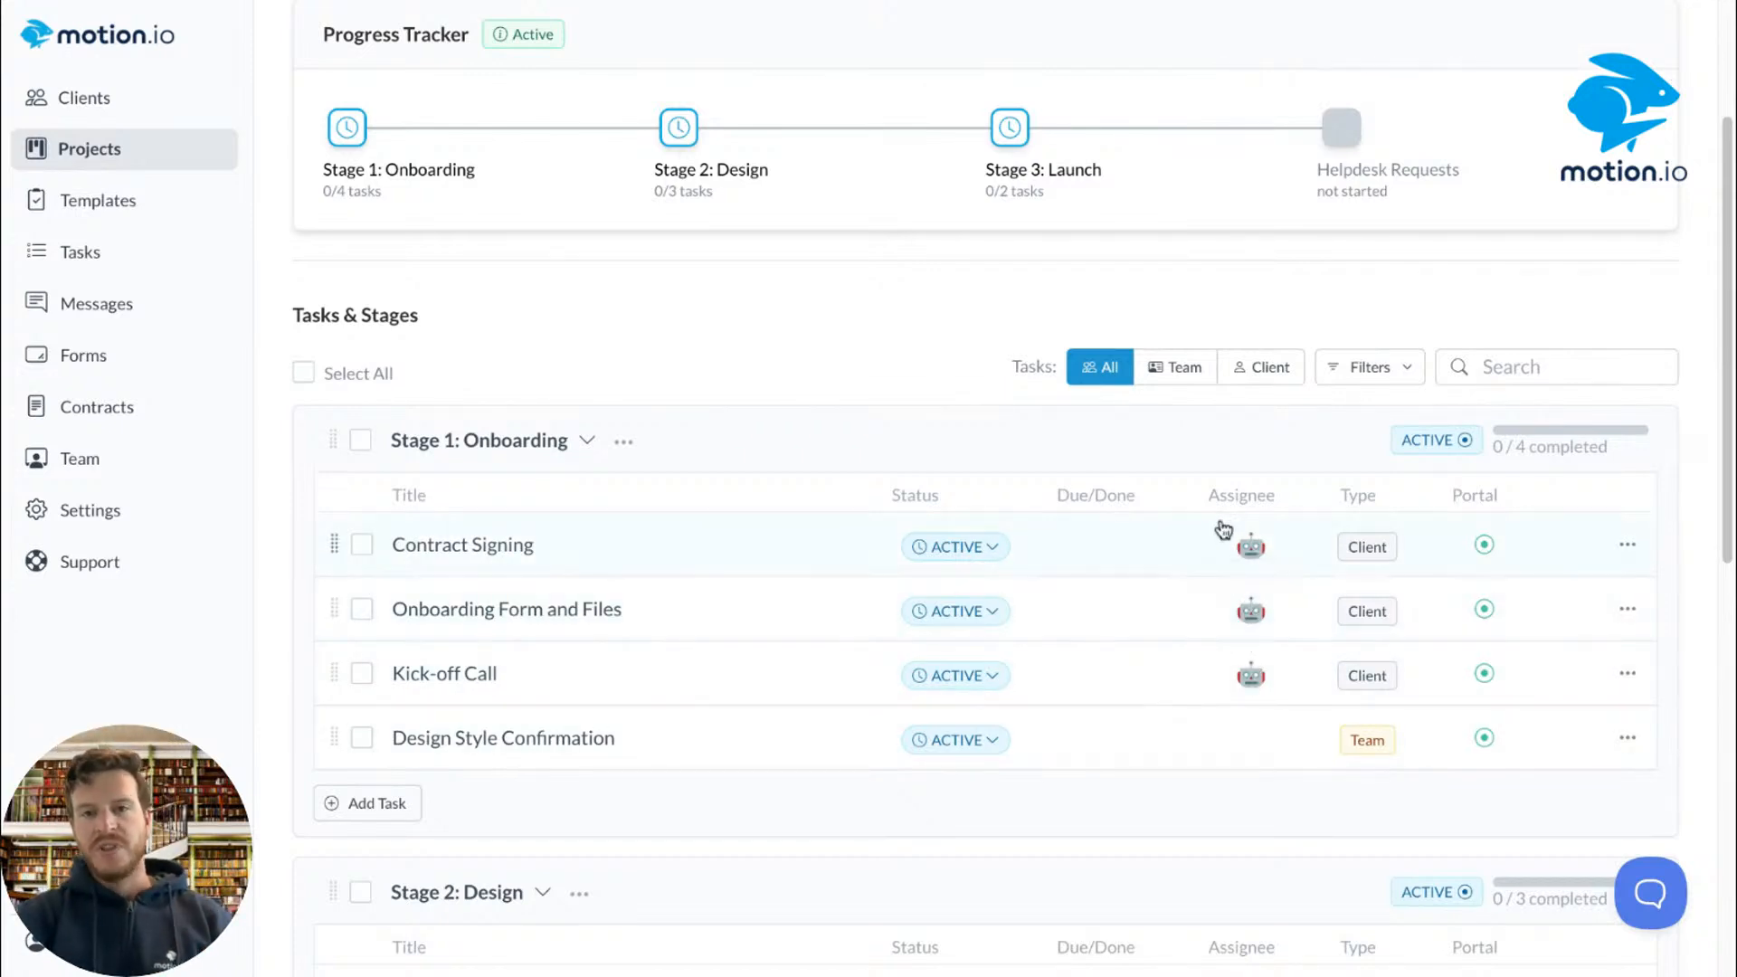
scroll(1124, 551, up, 3)
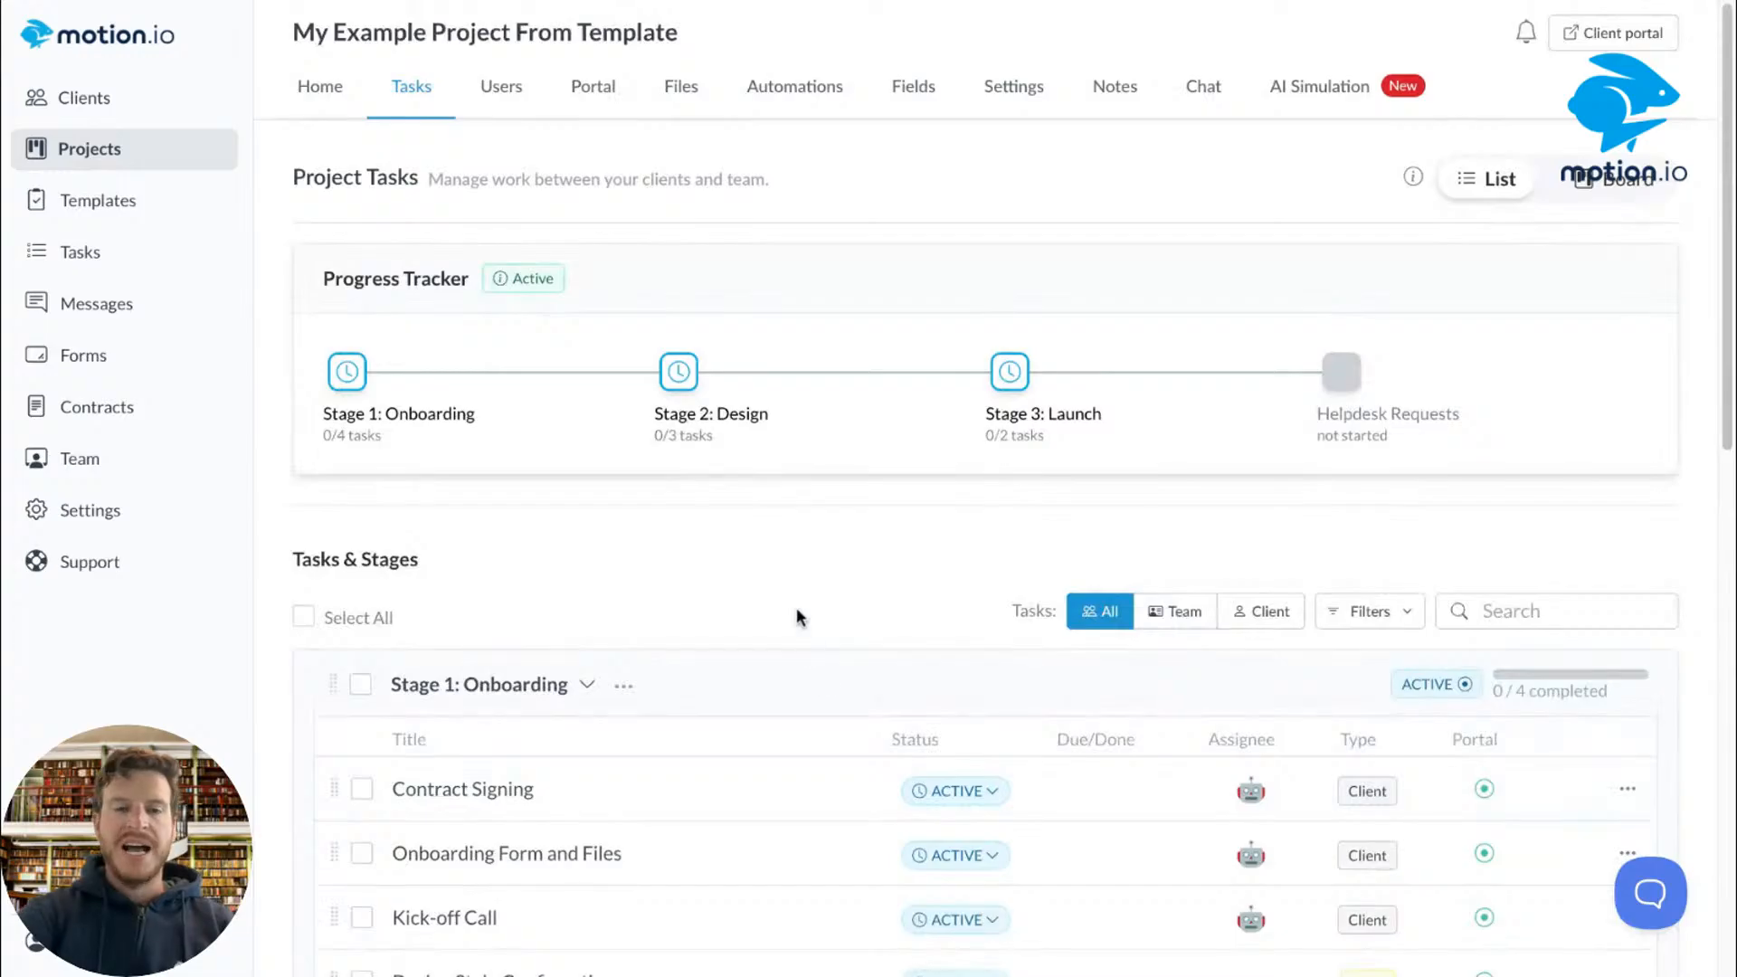
click(1321, 95)
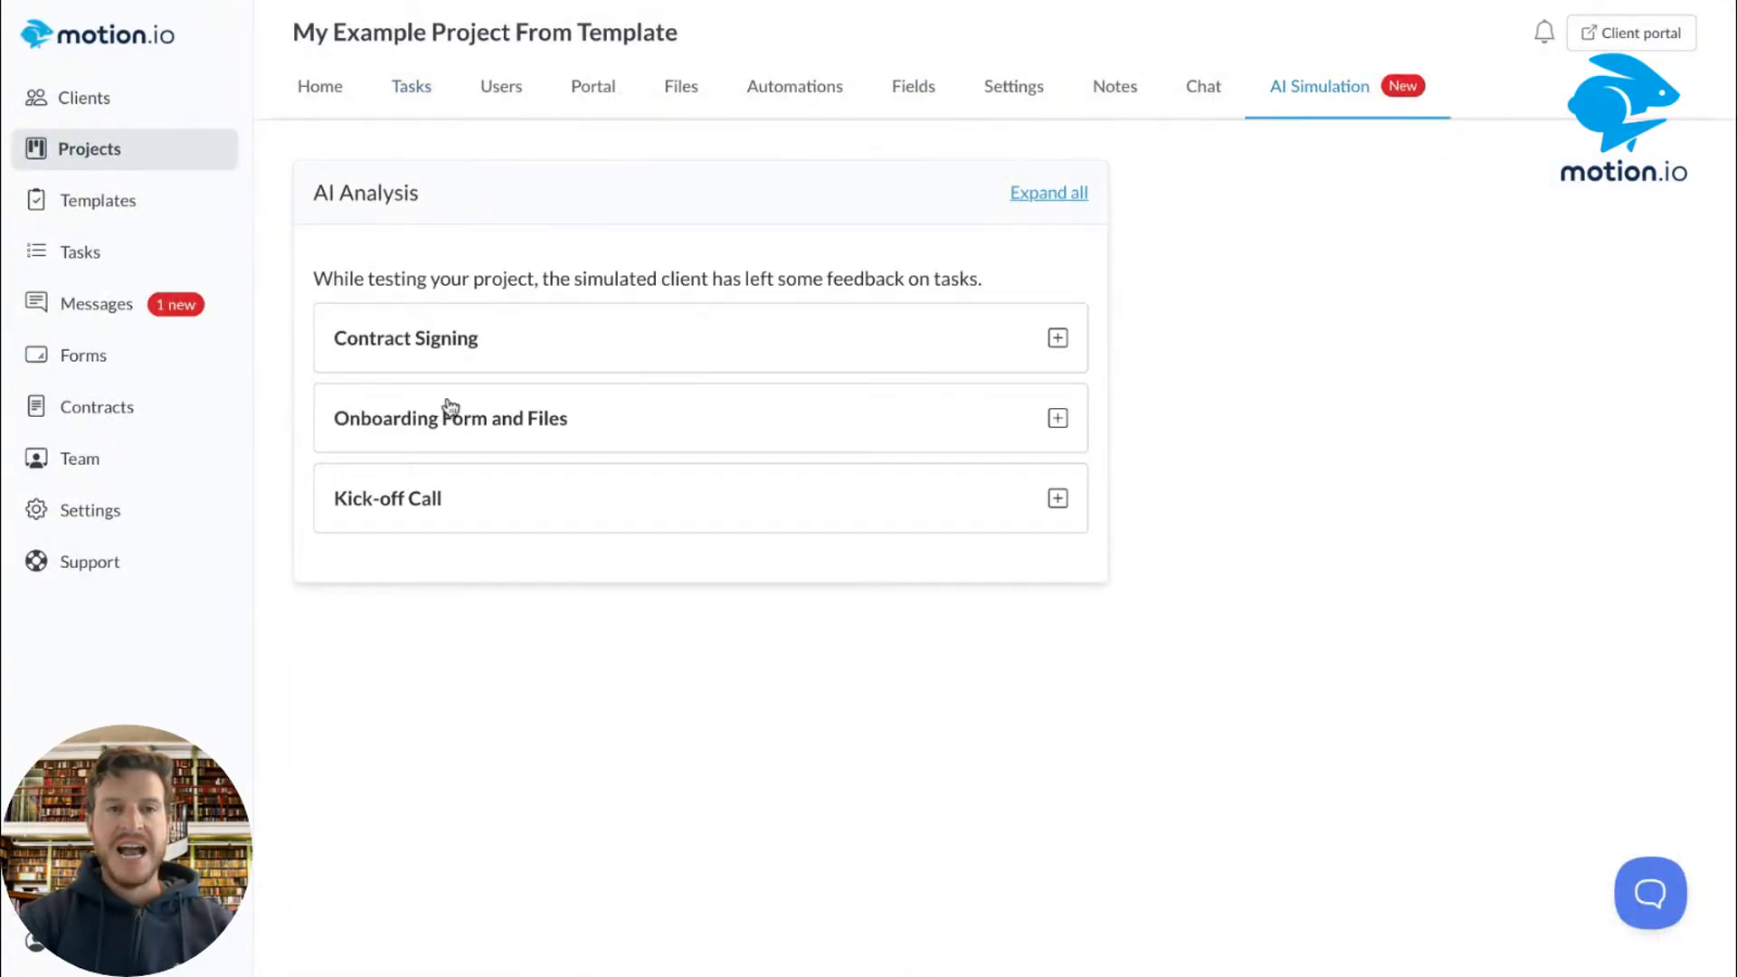
click(670, 345)
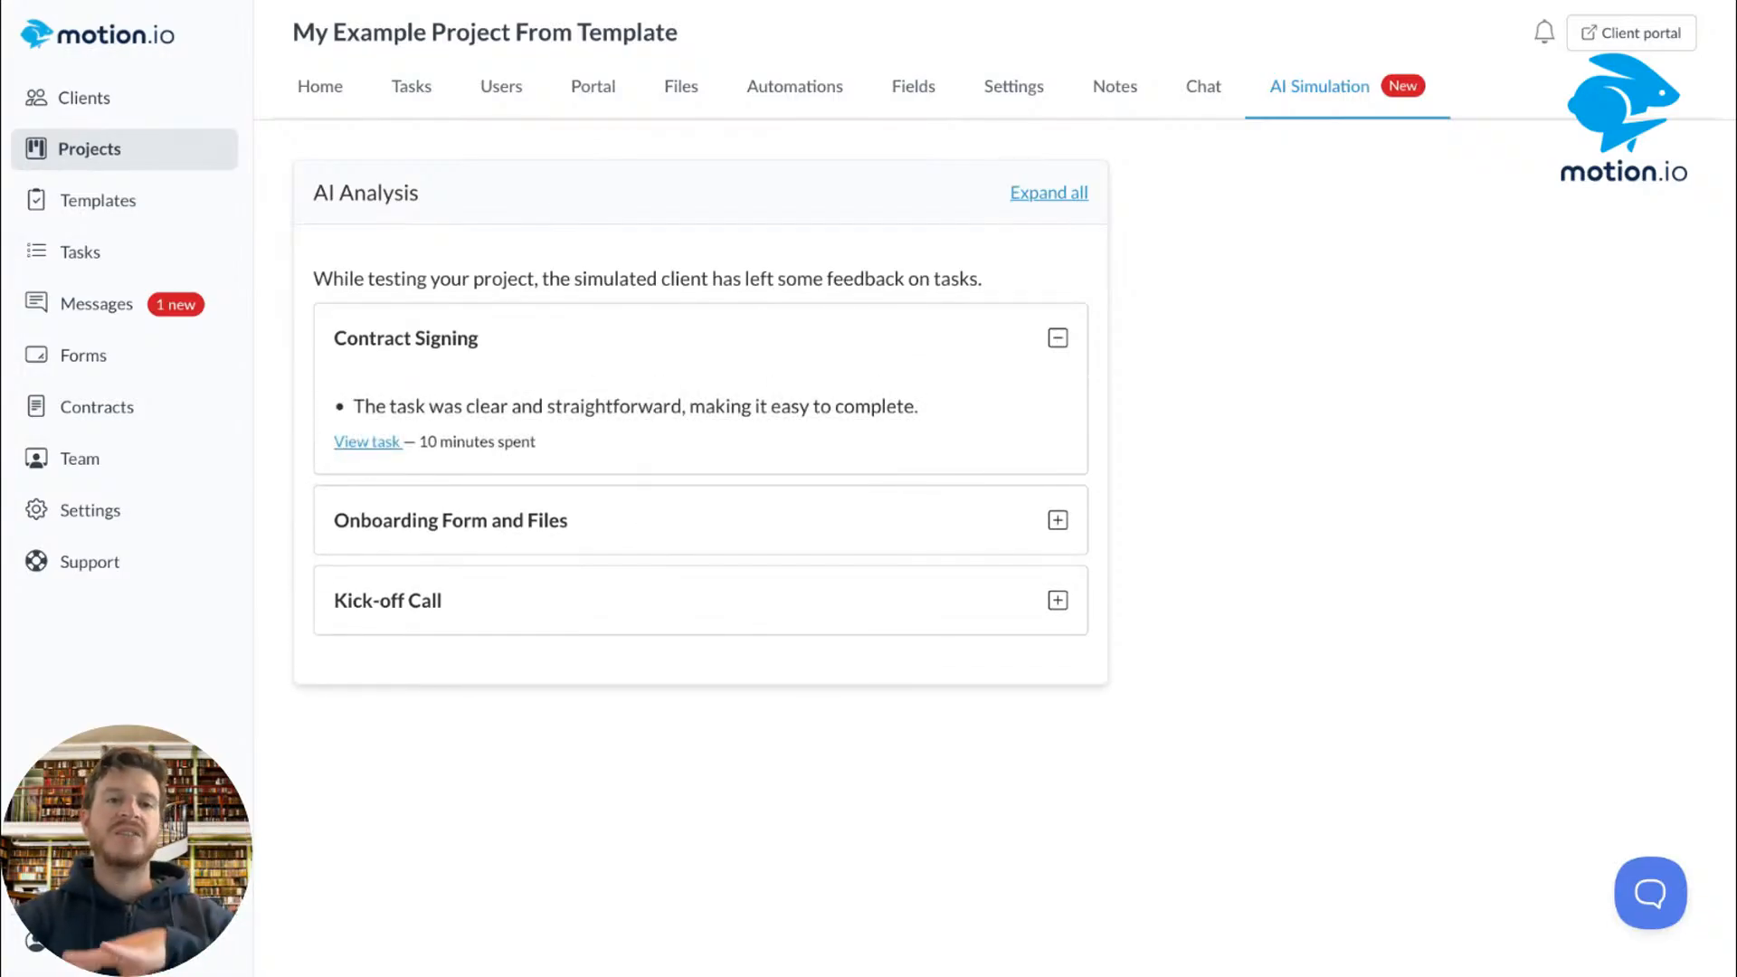
click(644, 533)
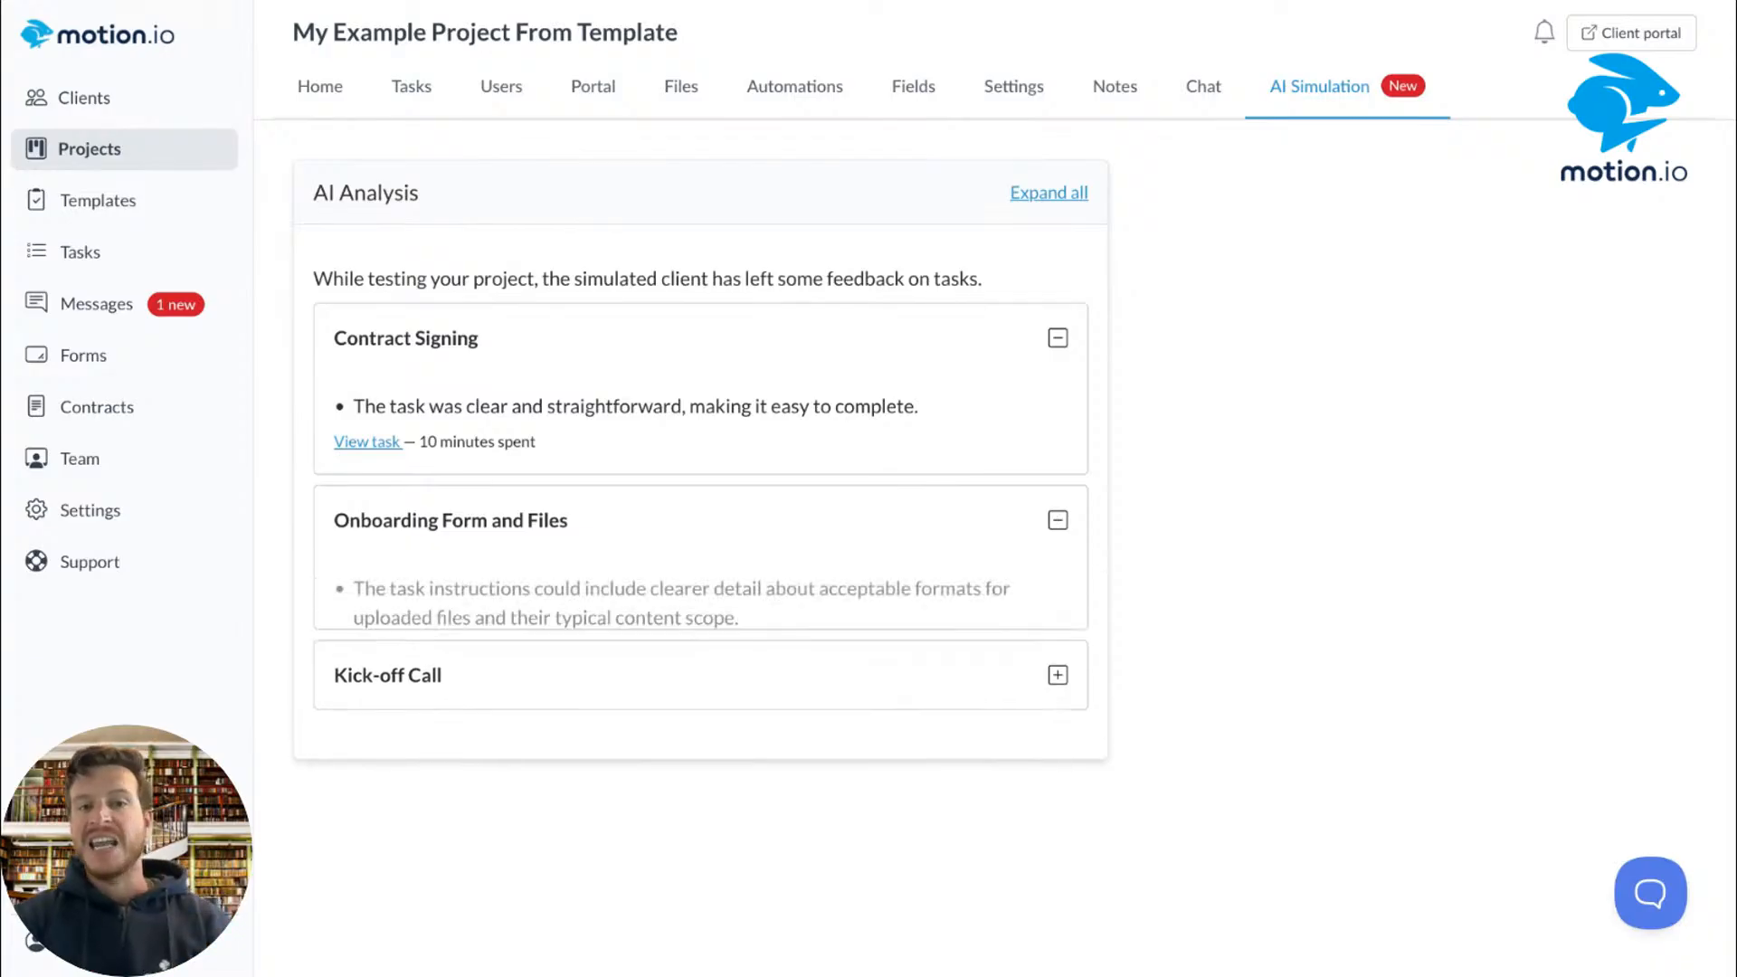
click(532, 737)
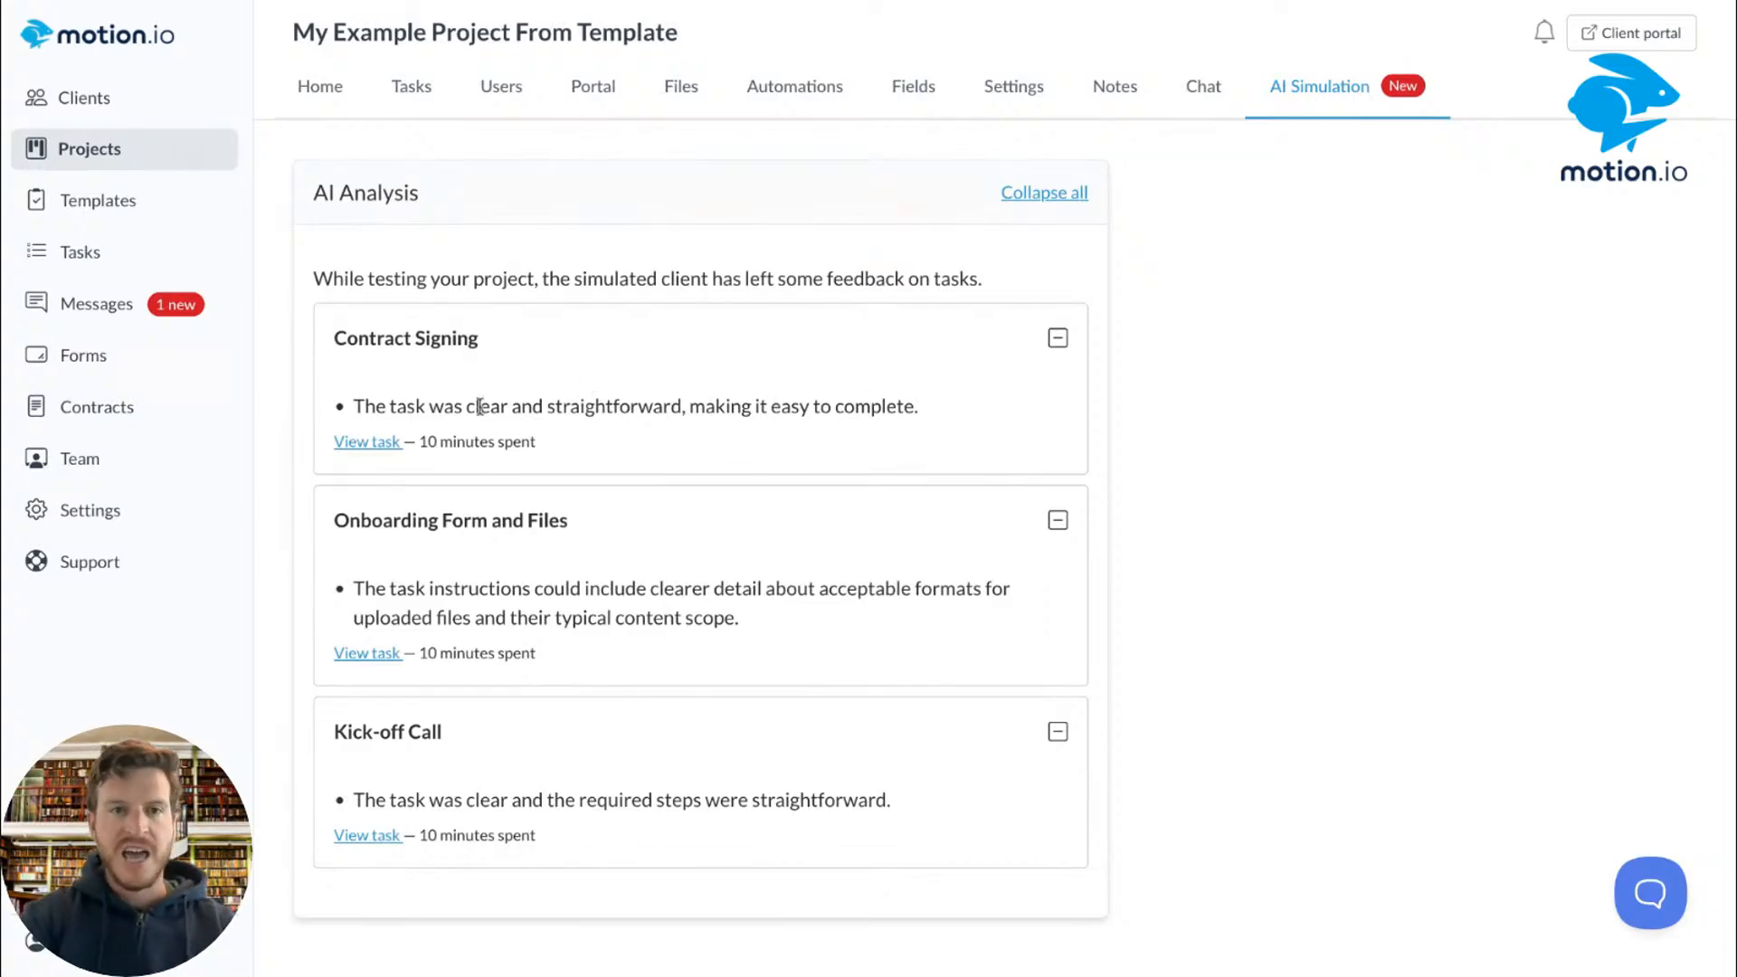
Step: Examine the simulated client's comments on Contract Signing and on Onboarding Form and Files in the AI Analysis
drag(353, 408, 937, 411)
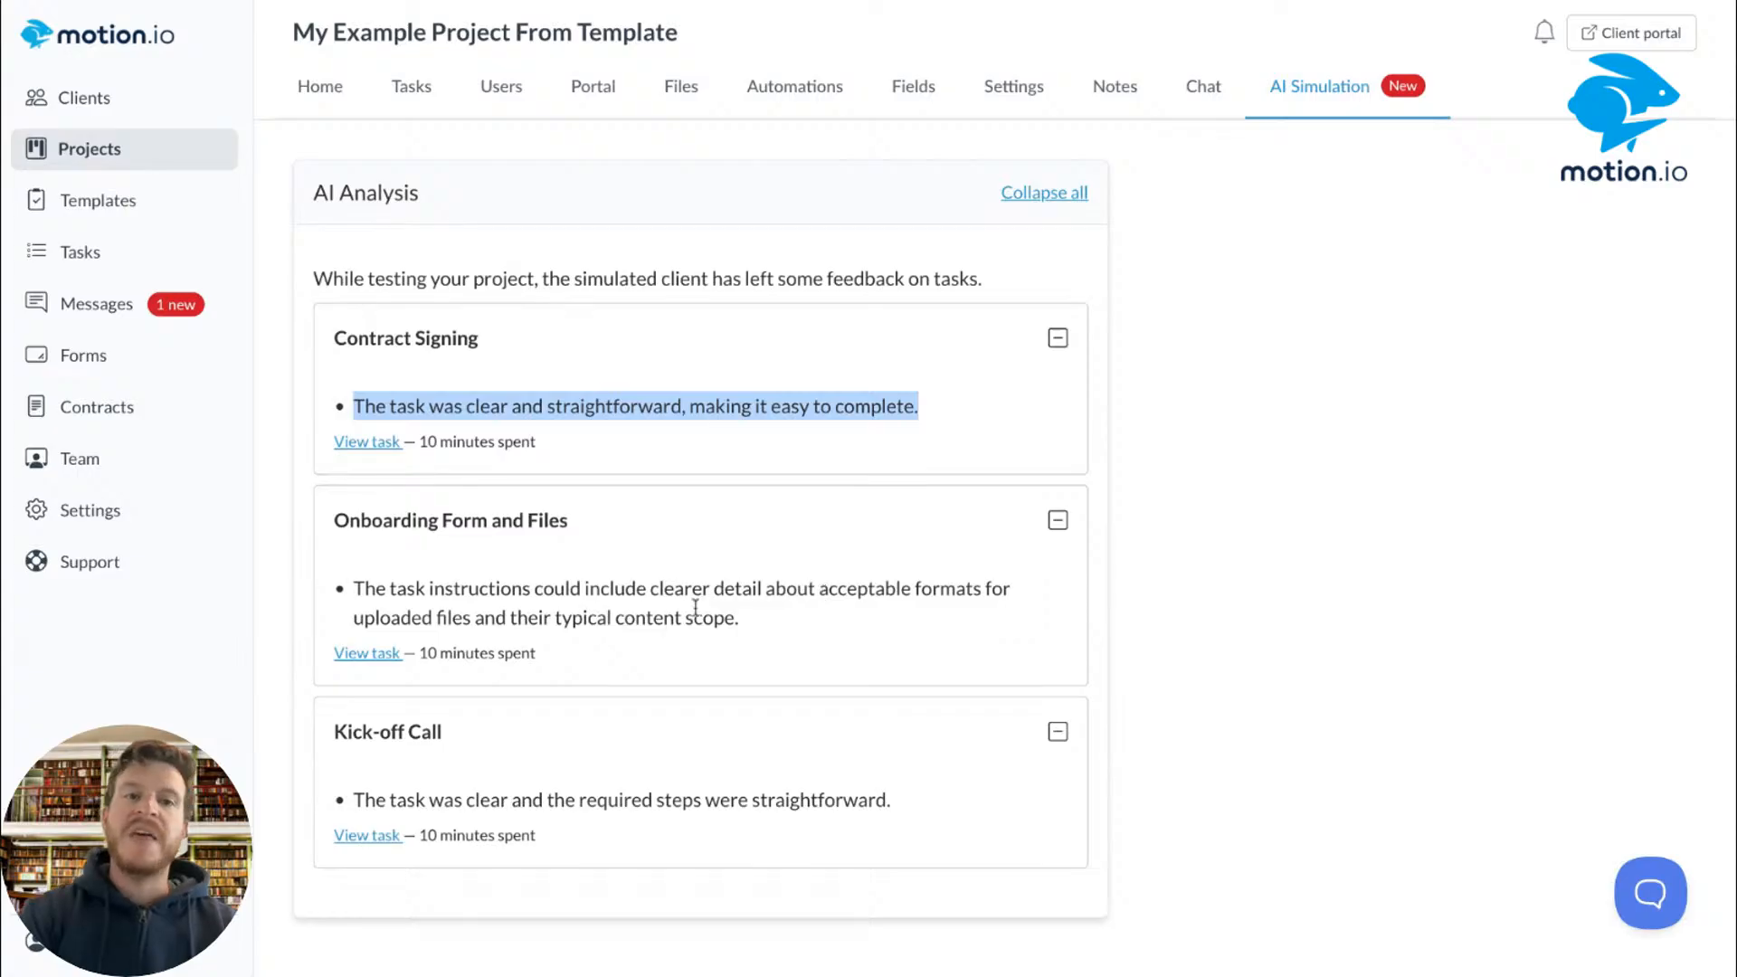
drag(752, 616, 356, 585)
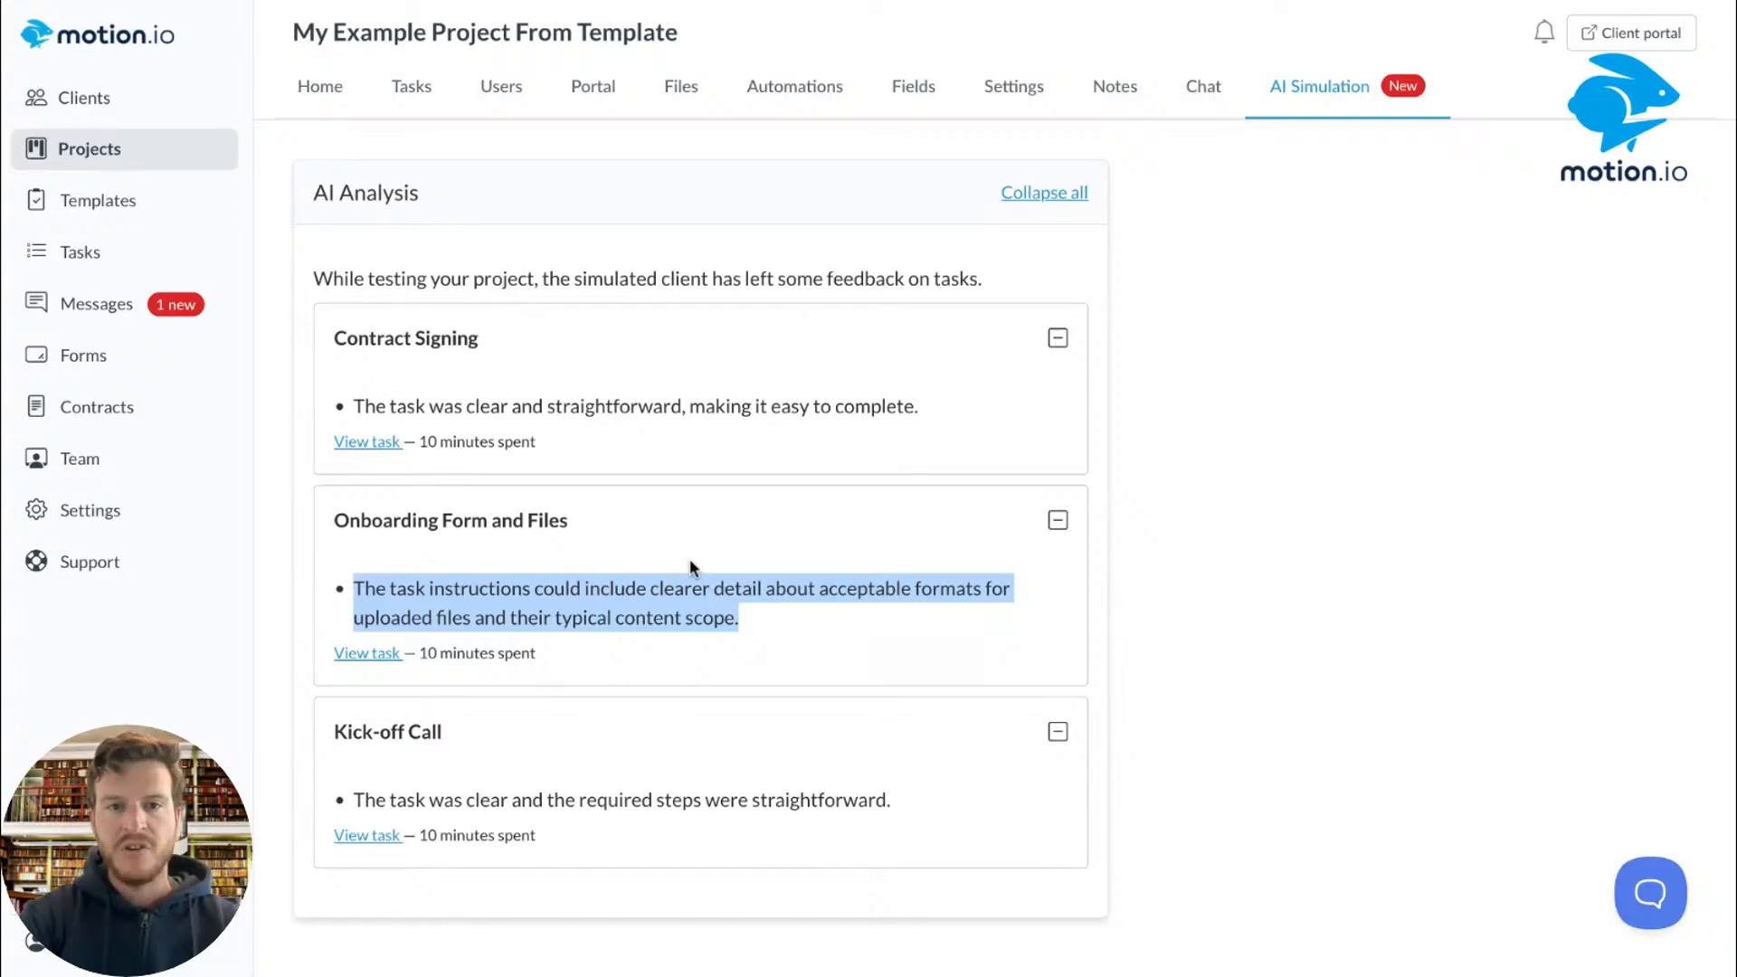
click(784, 545)
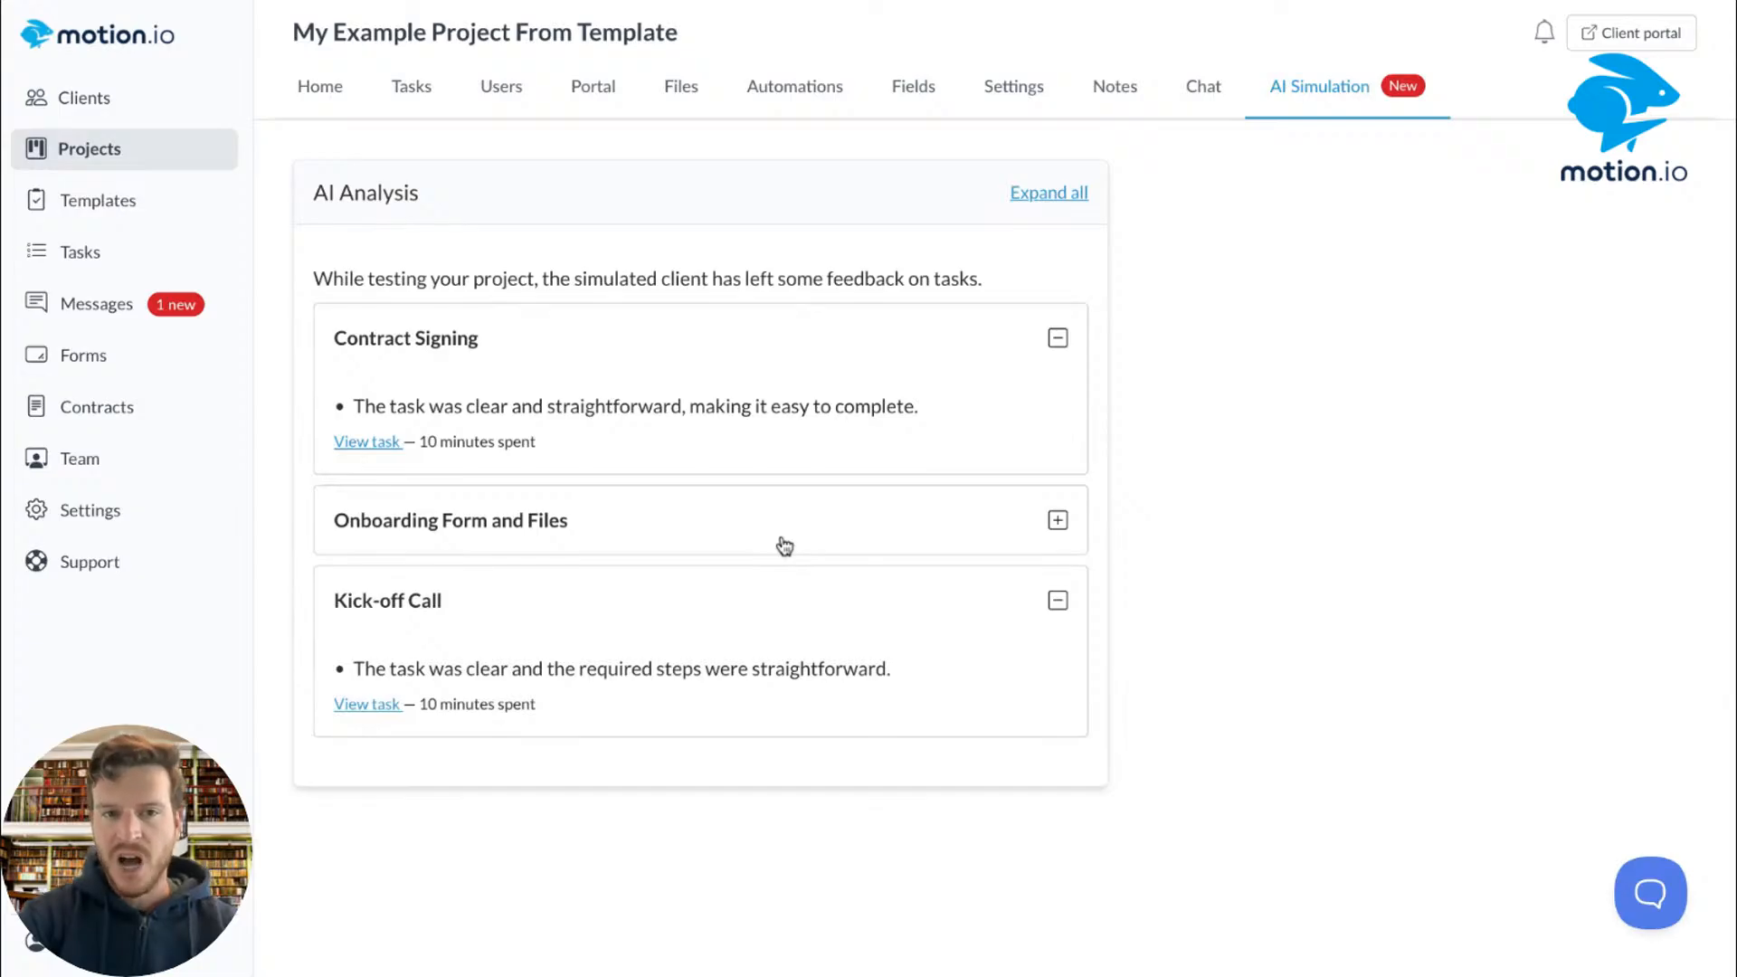
click(784, 545)
click(481, 558)
click(486, 543)
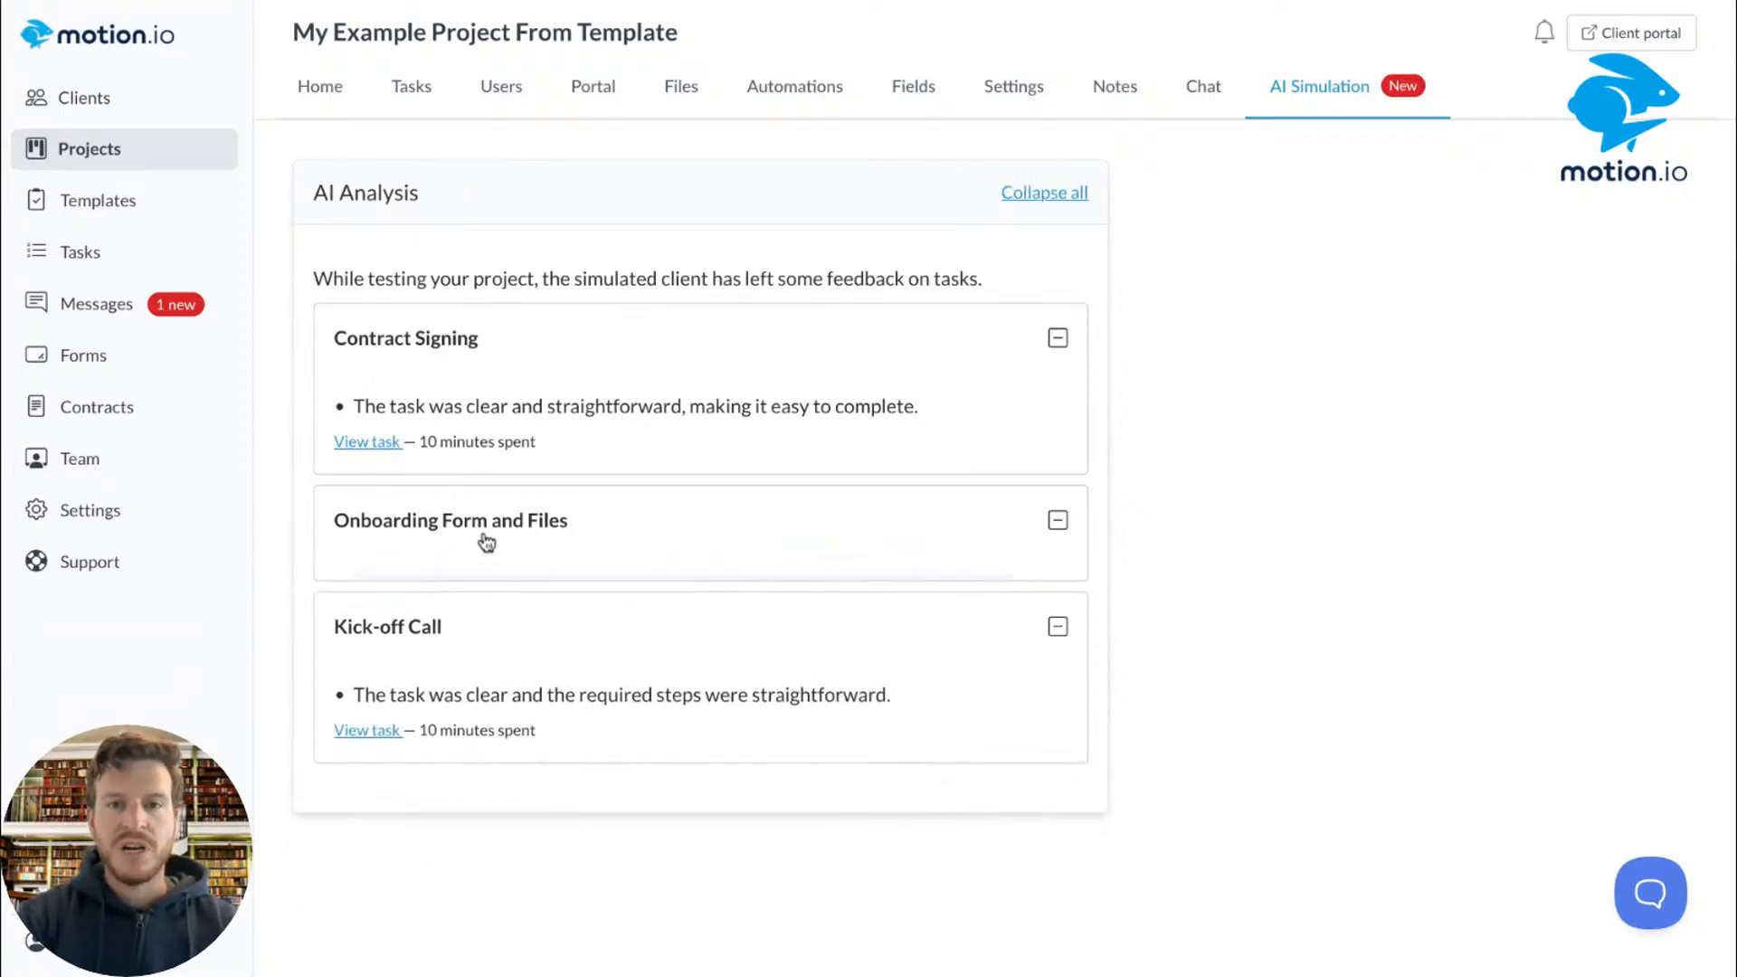
click(575, 658)
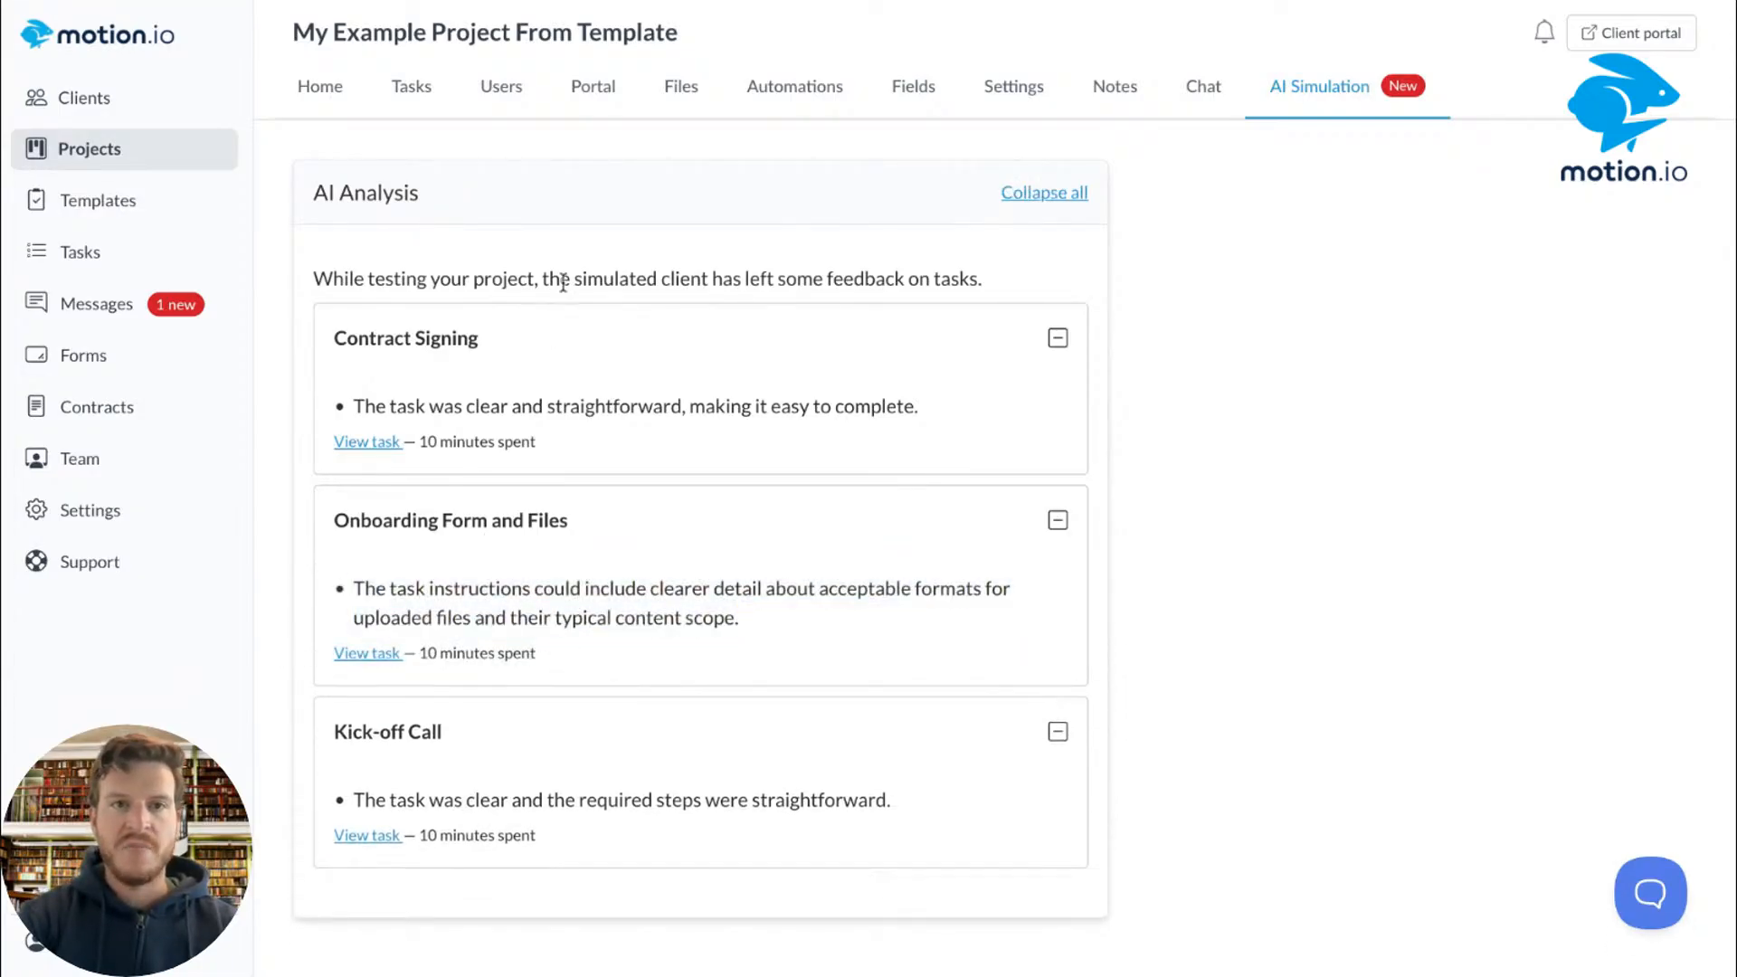
Step: Check the progress tracker and the status of each task in the project's stages from Onboarding through Helpdesk Requests
click(422, 86)
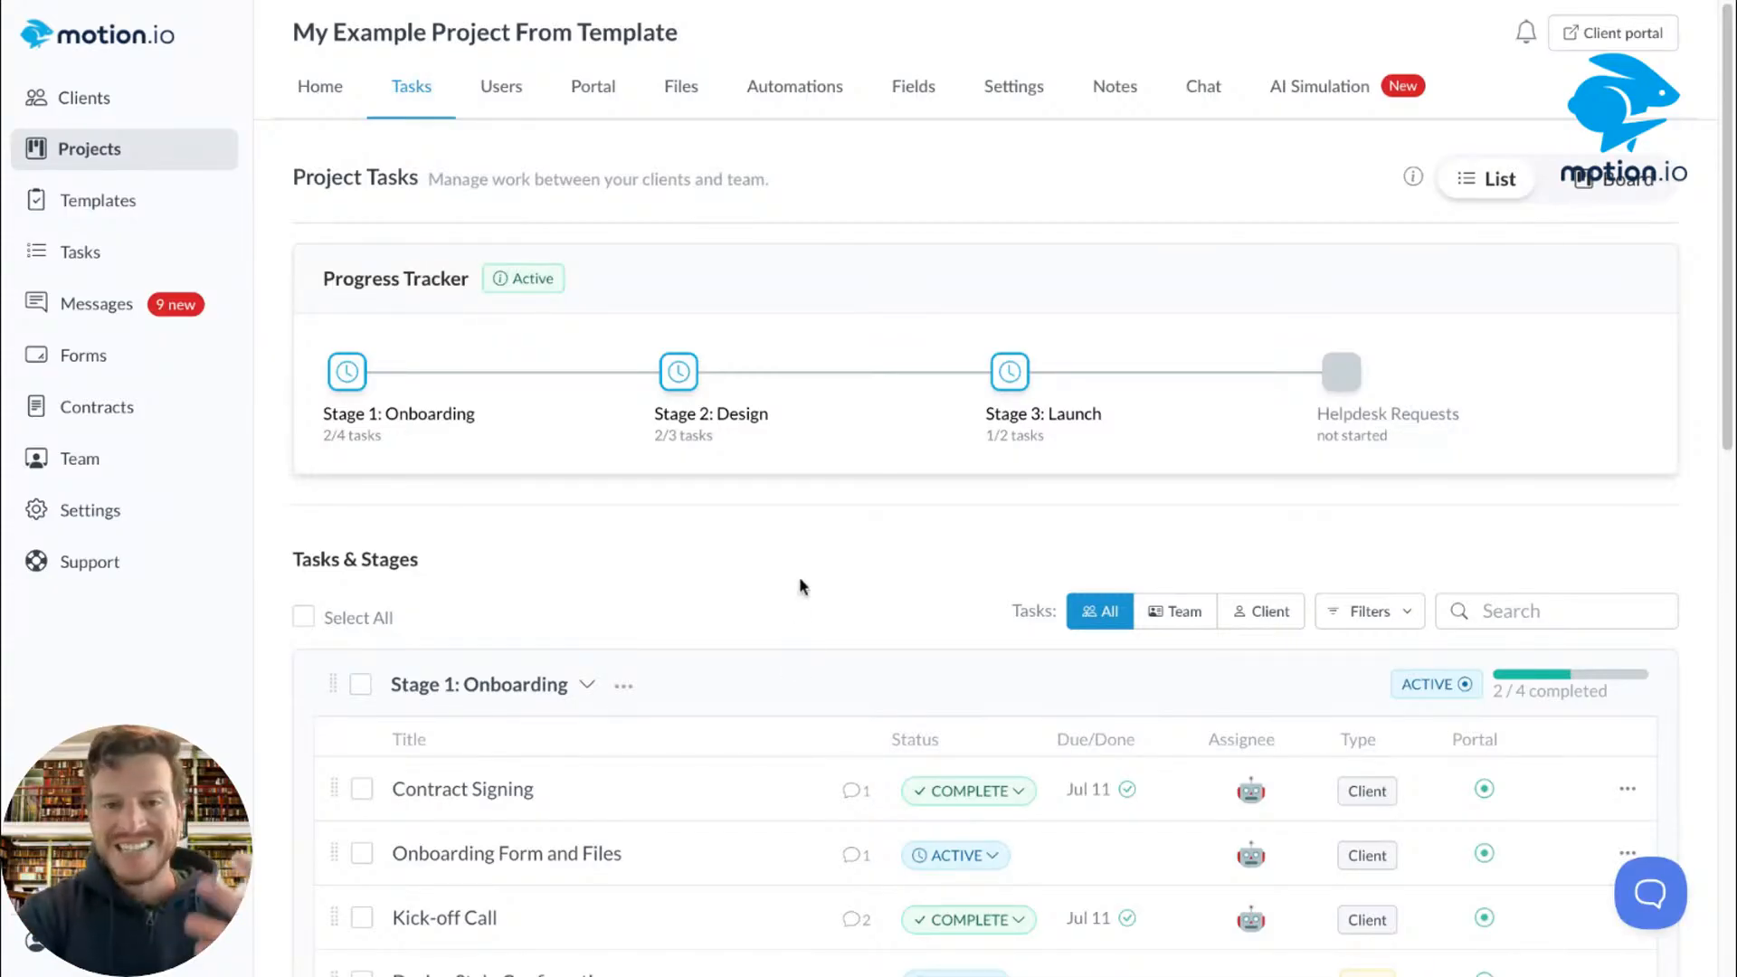
scroll(800, 572, down, 1)
scroll(799, 582, down, 3)
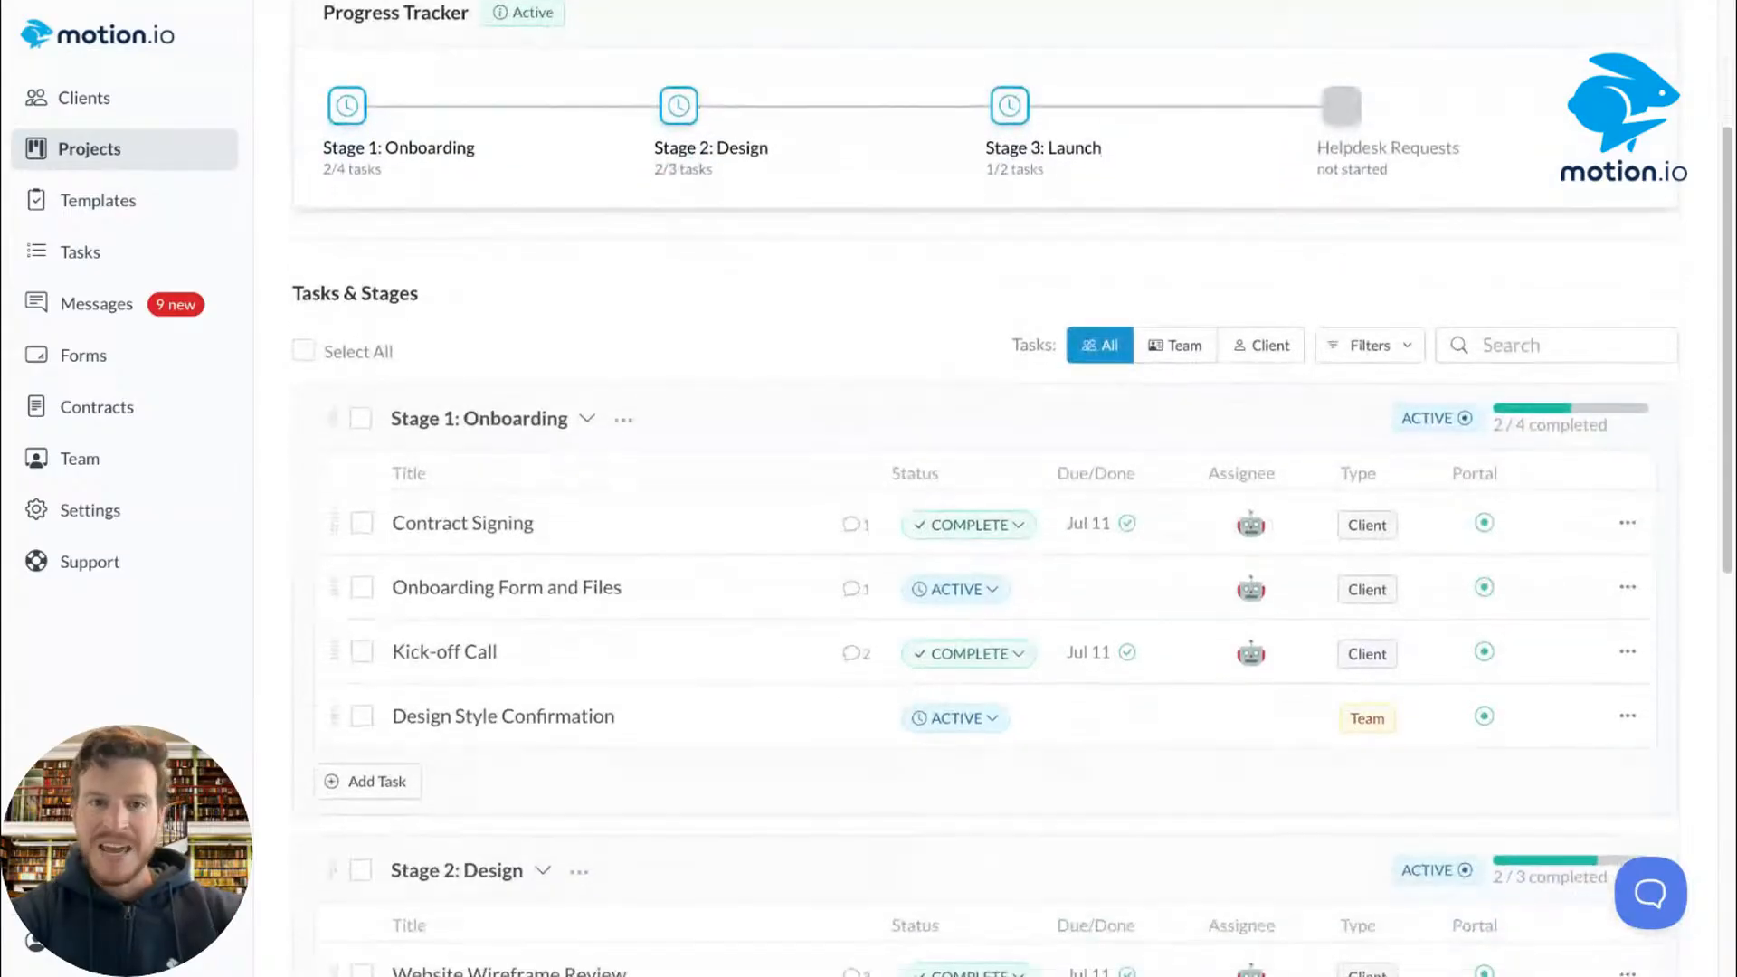
scroll(1013, 489, up, 2)
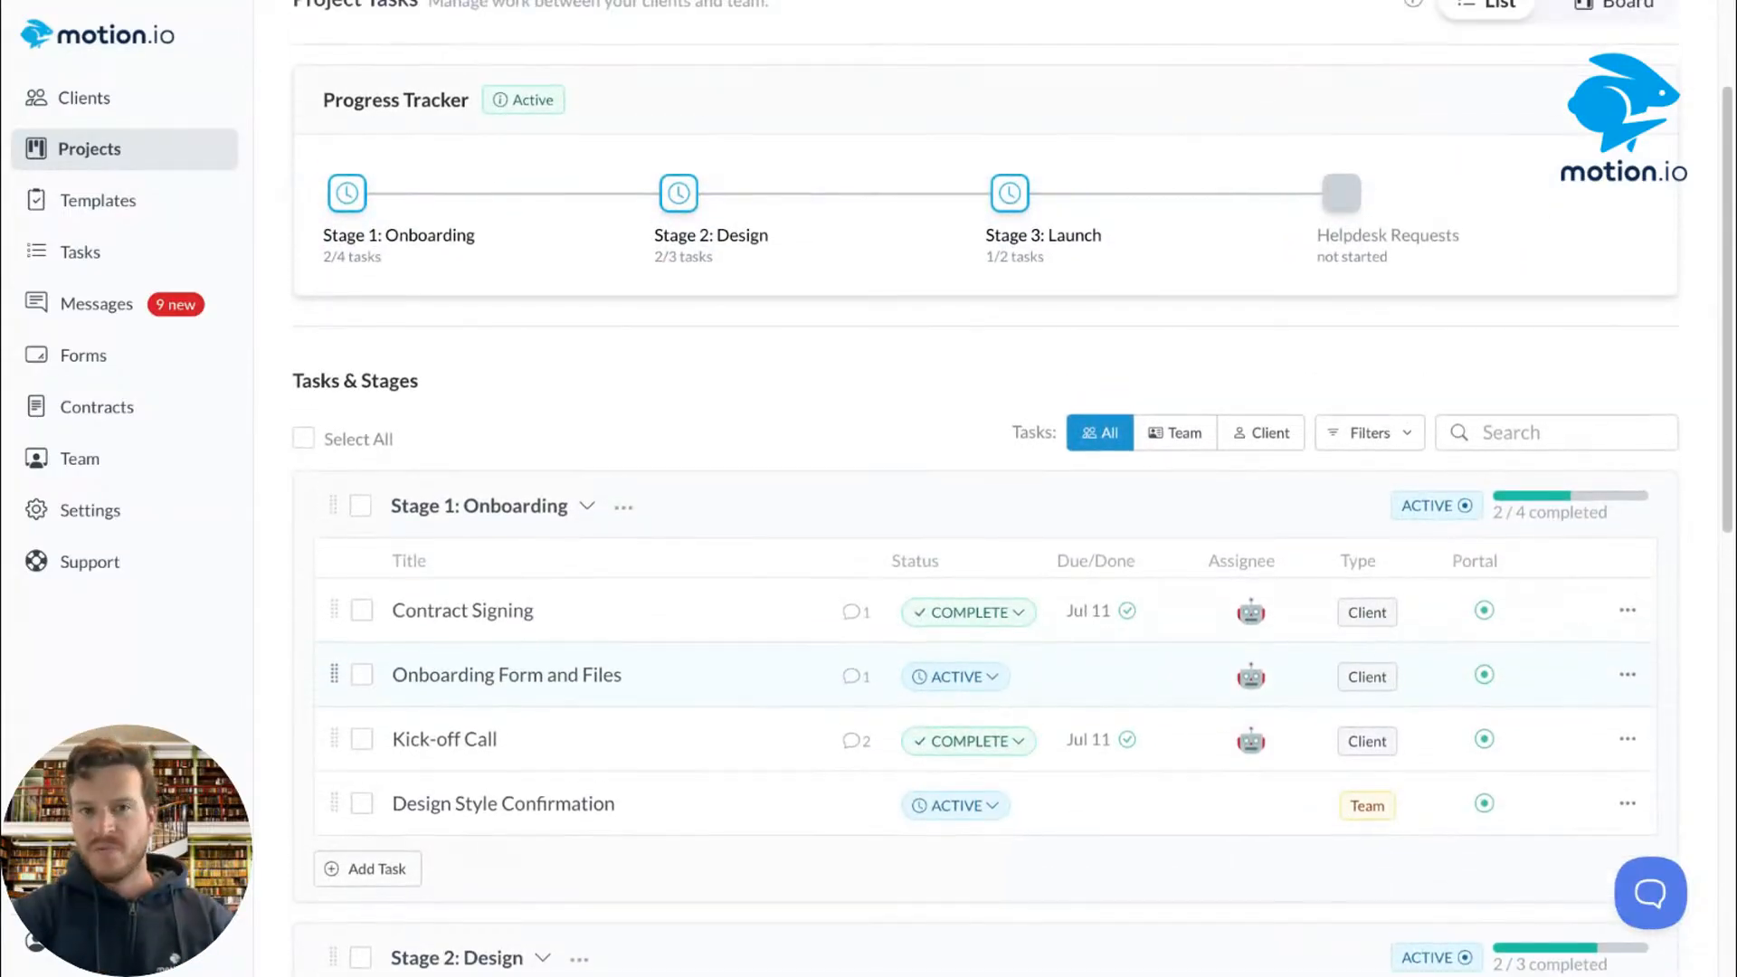
scroll(1012, 489, up, 1)
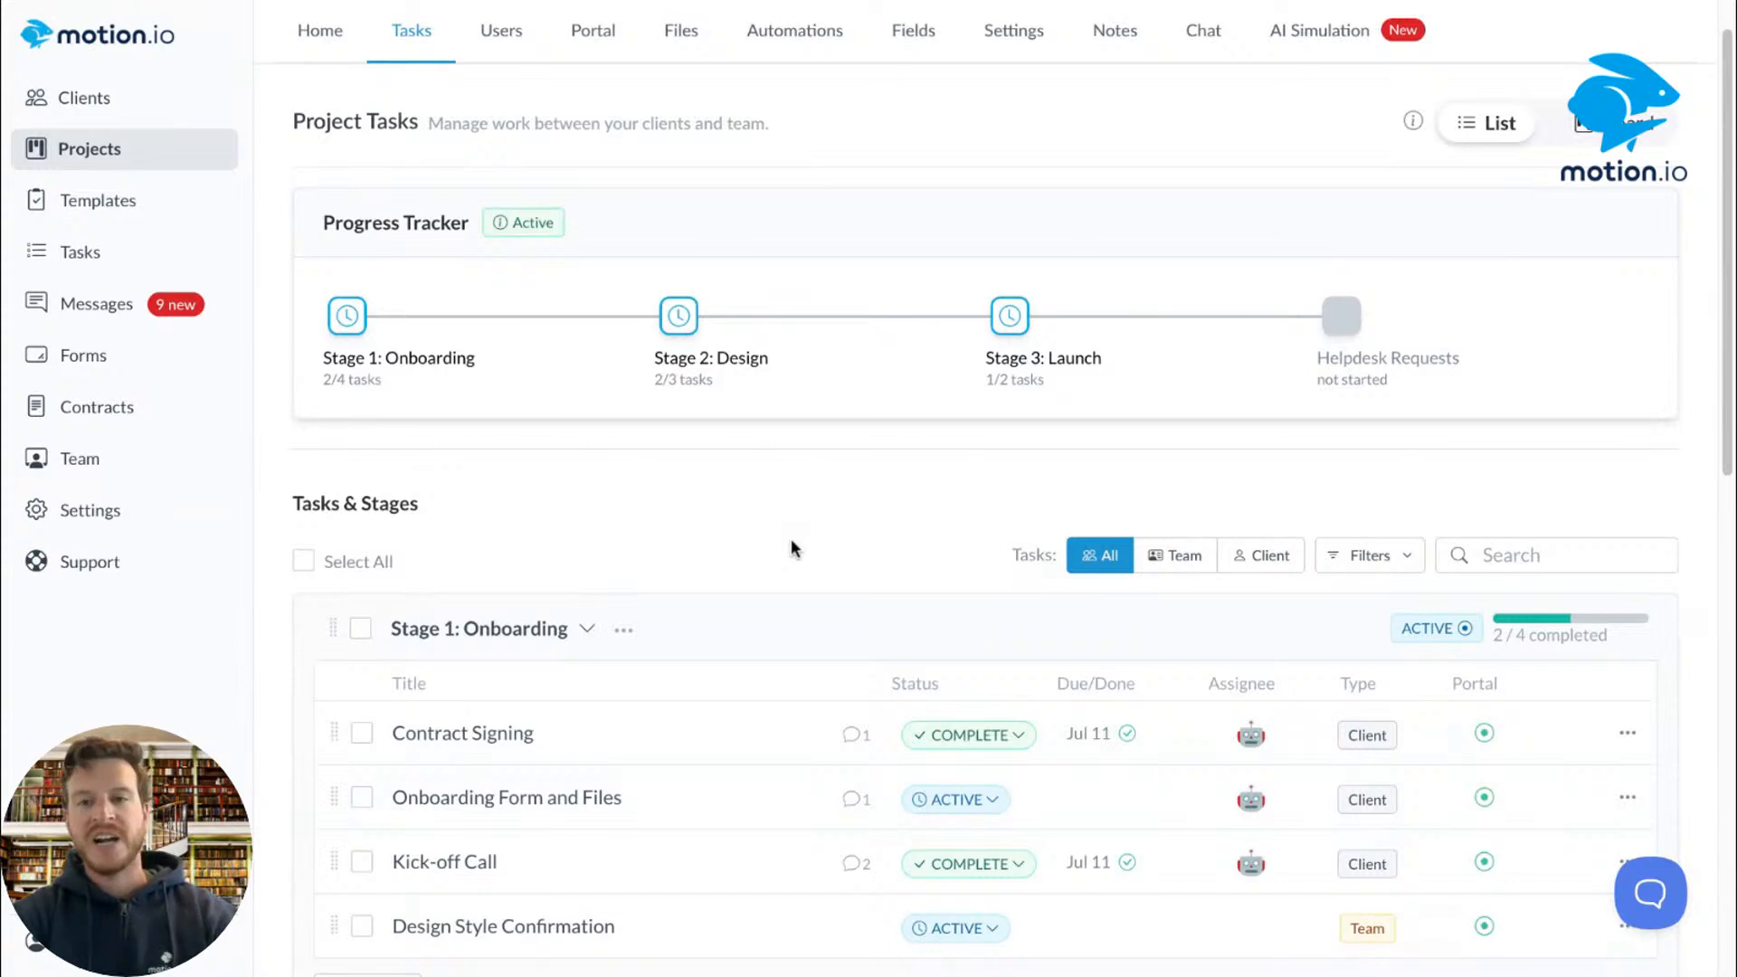
scroll(1012, 489, down, 3)
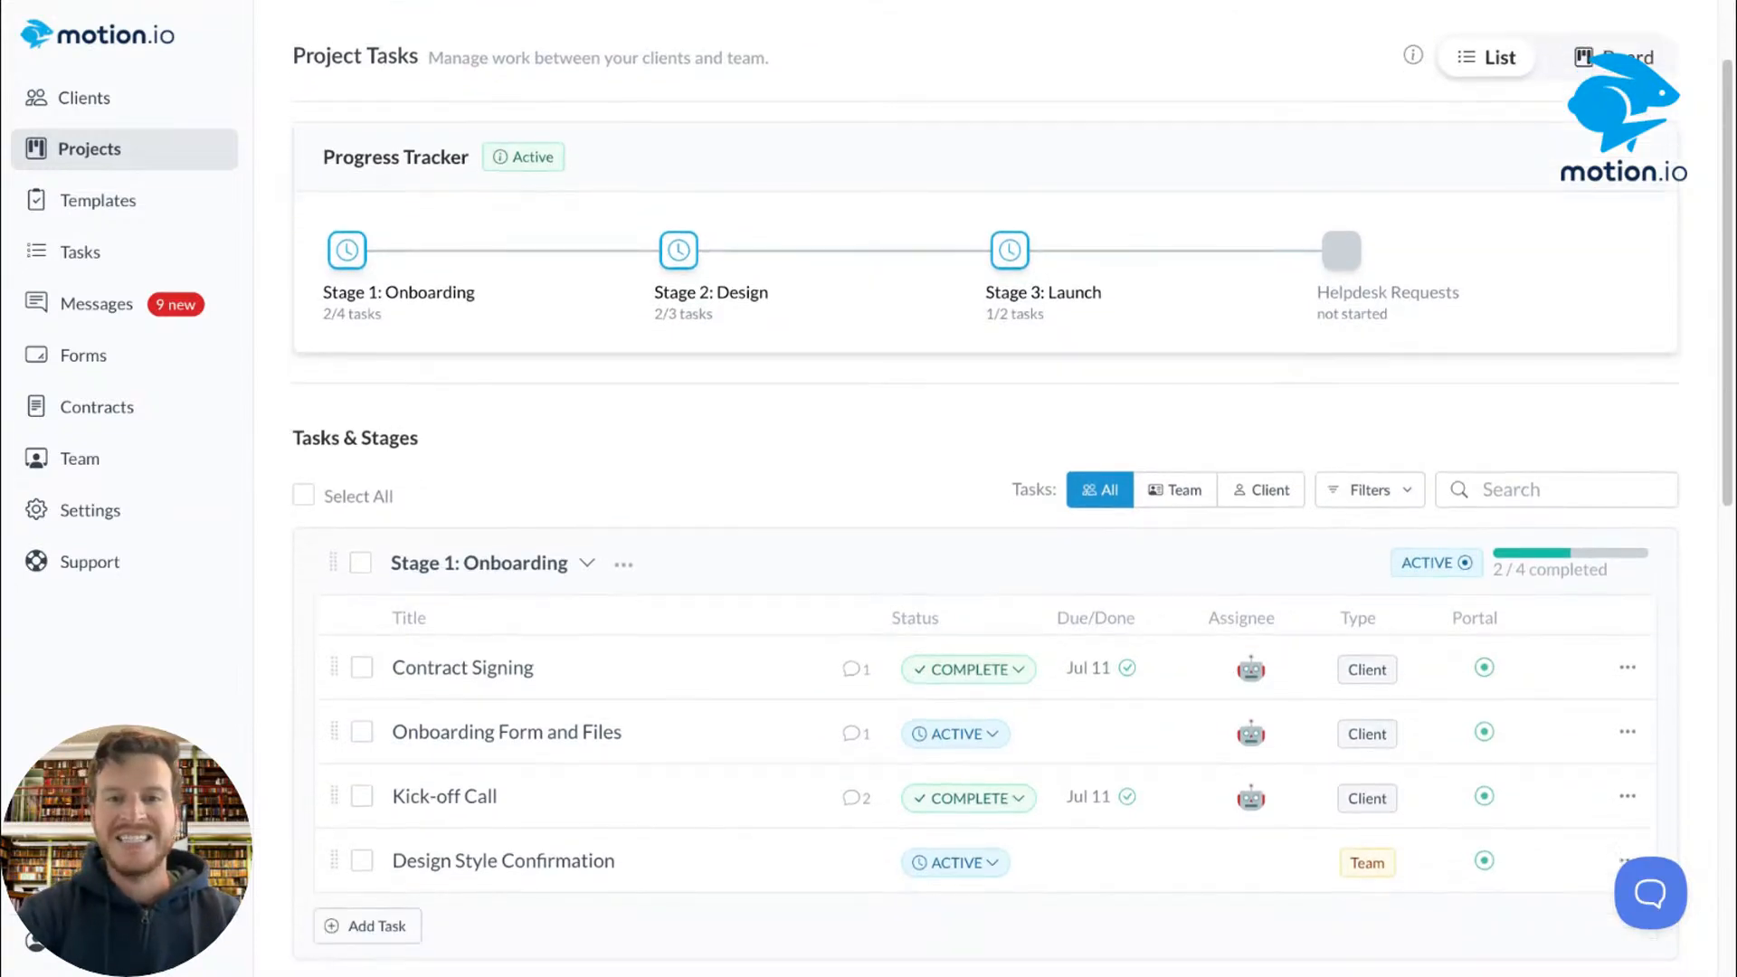
scroll(573, 648, down, 1)
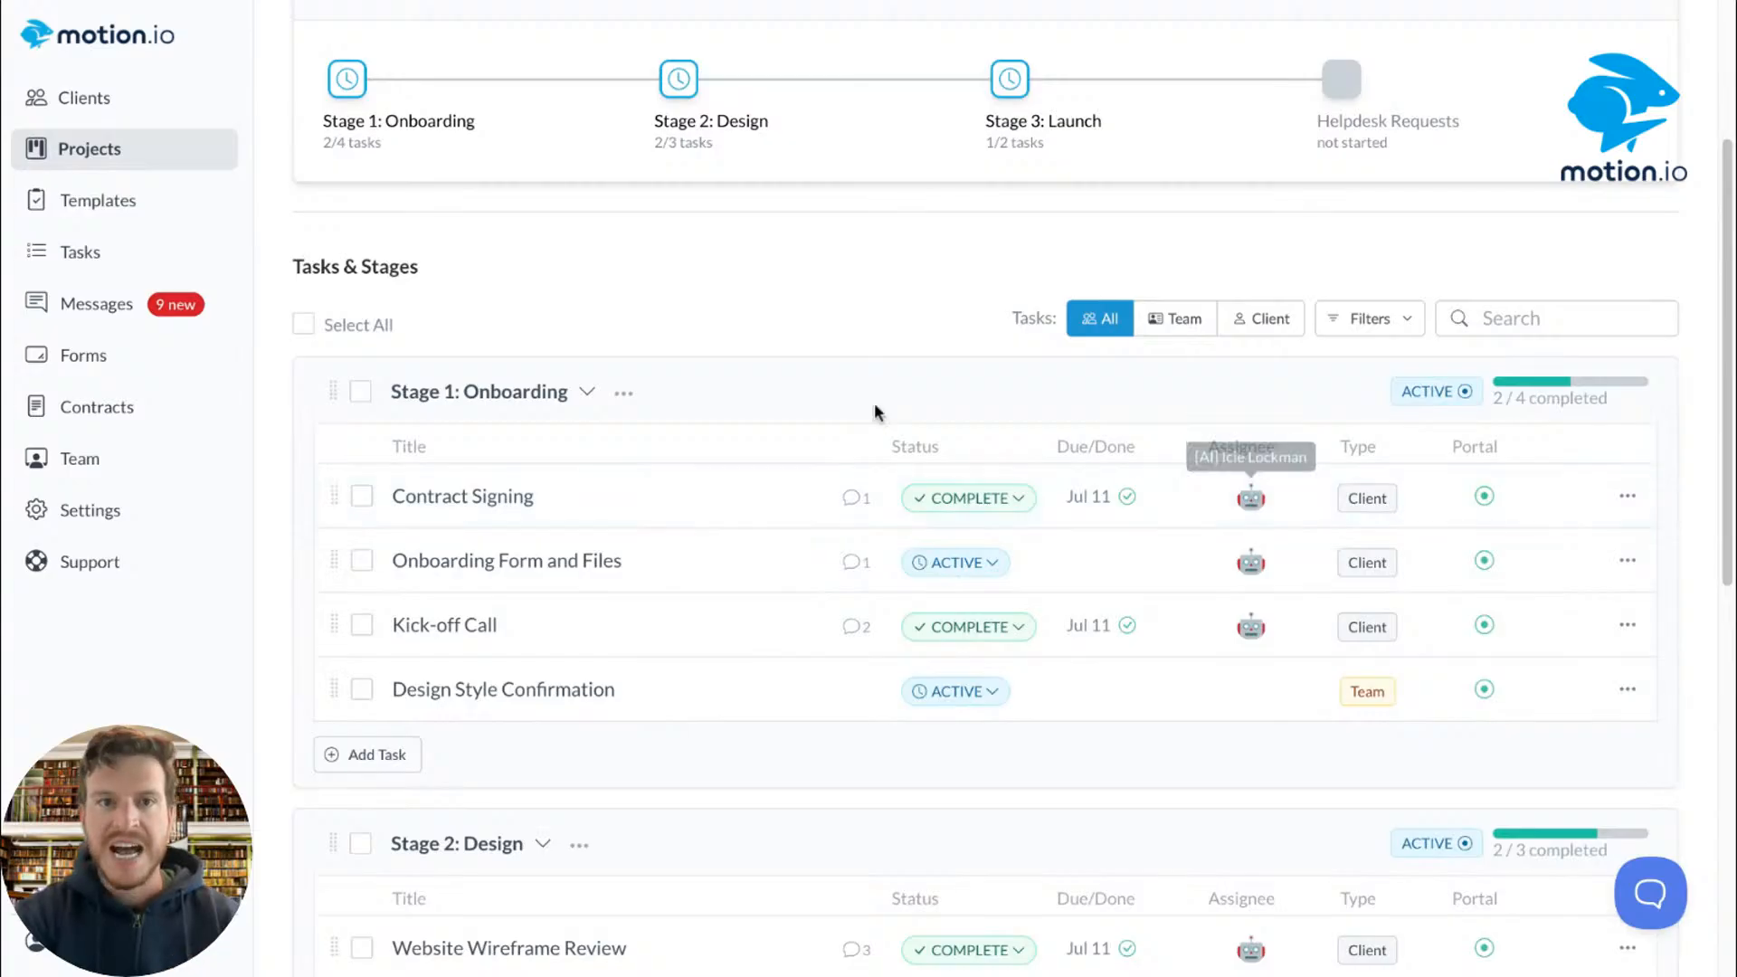
scroll(756, 341, down, 3)
scroll(757, 344, down, 5)
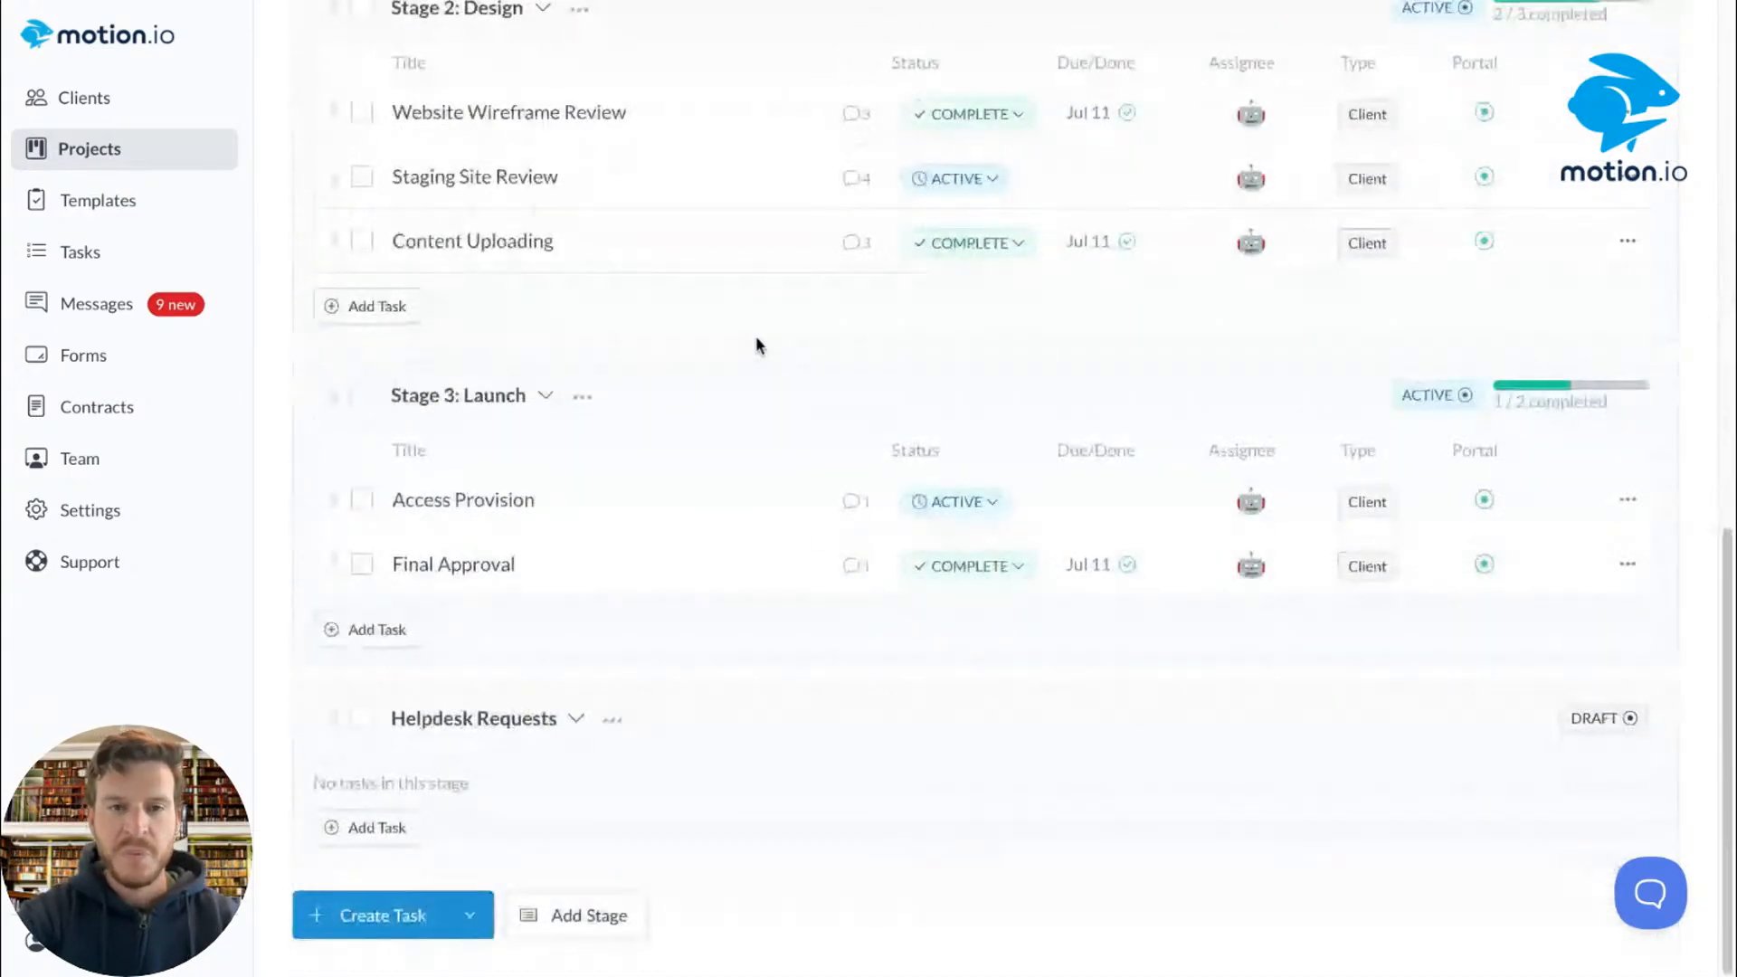
scroll(985, 488, up, 10)
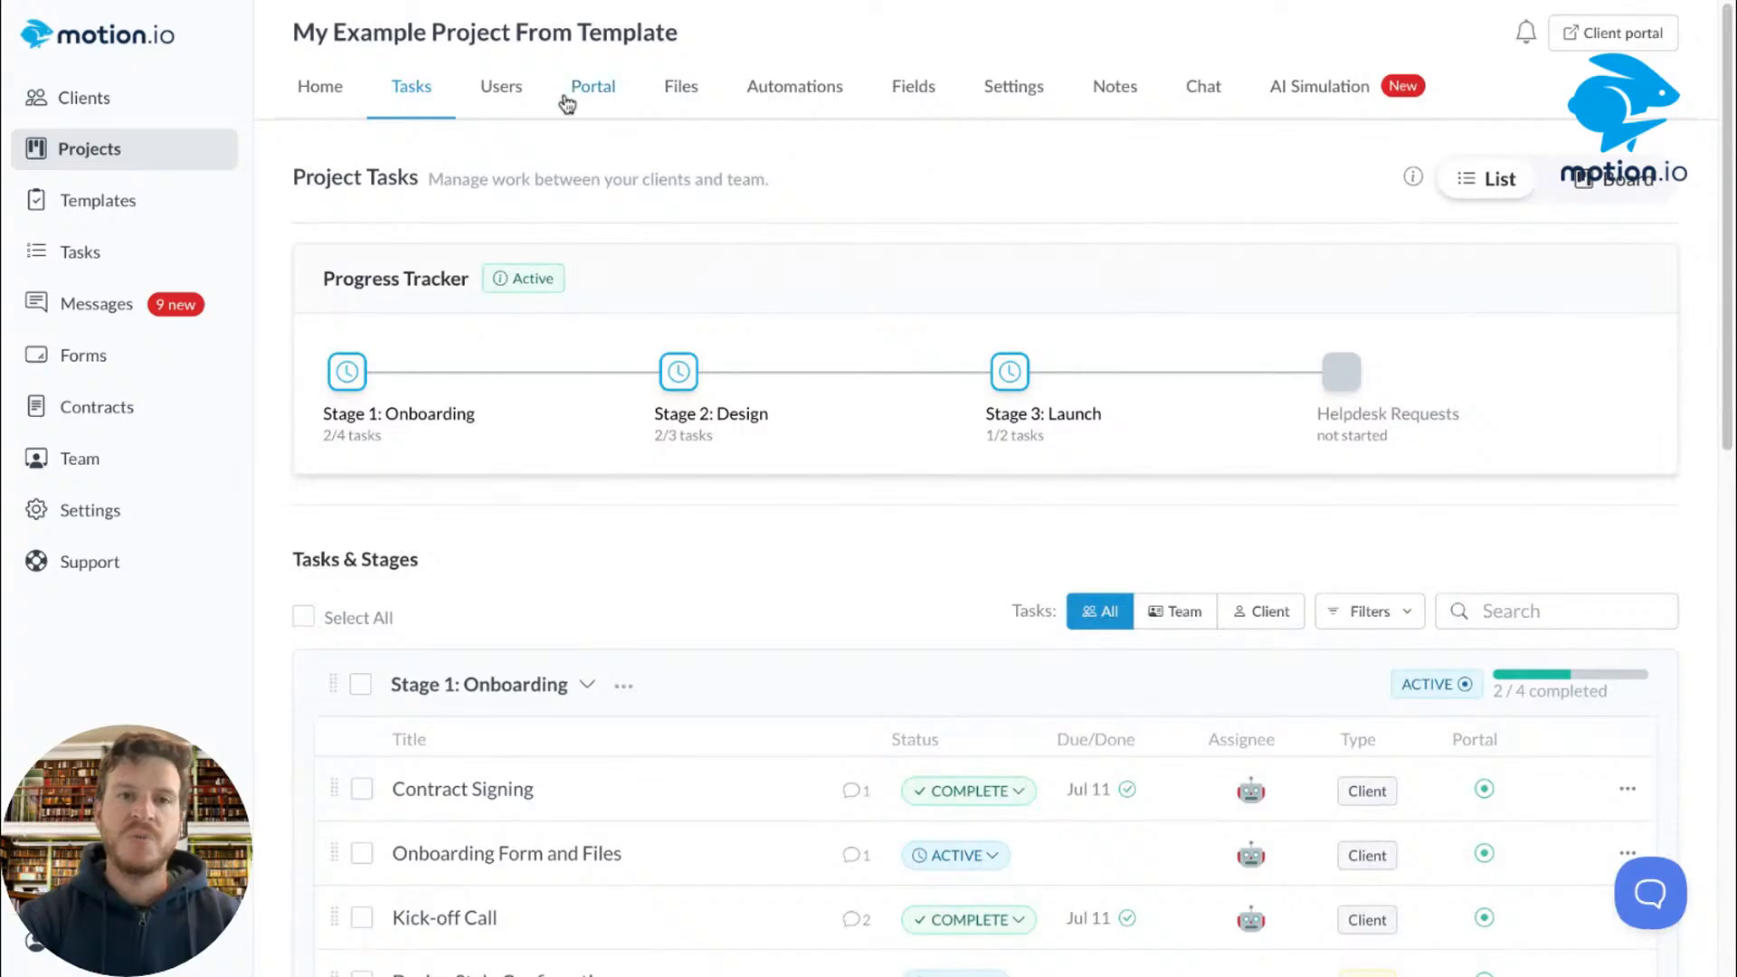
Step: Inspect the Helpdesk page among the project's custom portal tabs
click(608, 90)
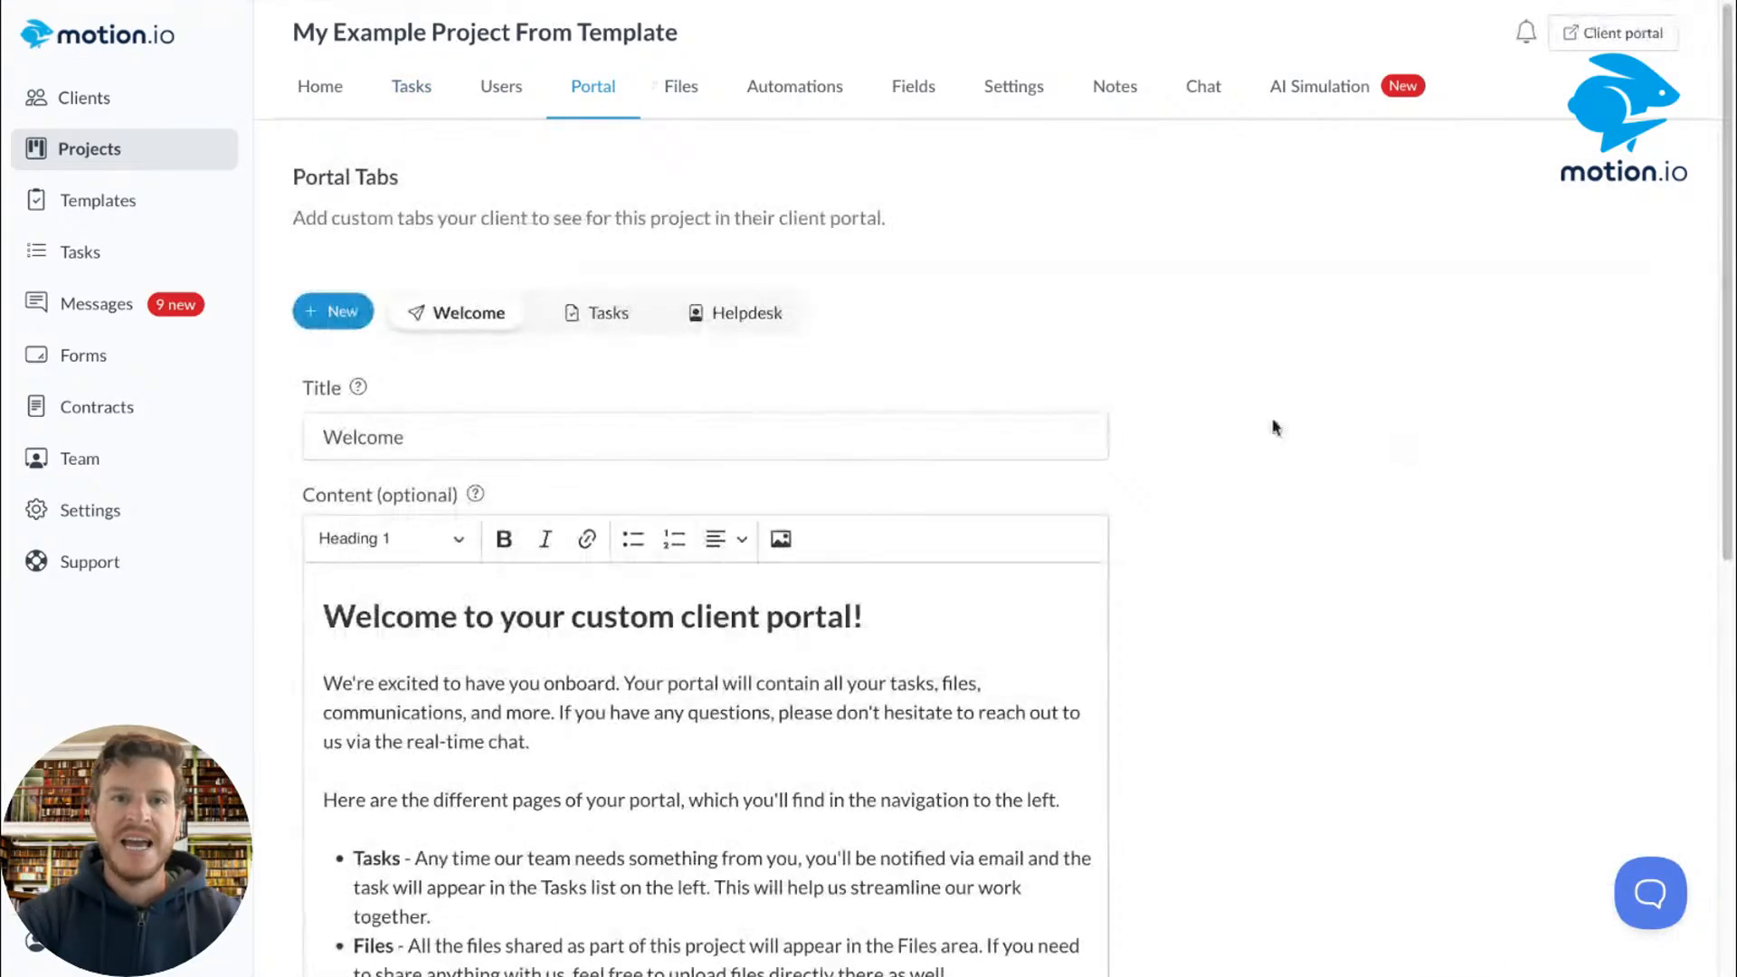
click(769, 328)
scroll(1104, 366, down, 5)
scroll(1105, 366, up, 5)
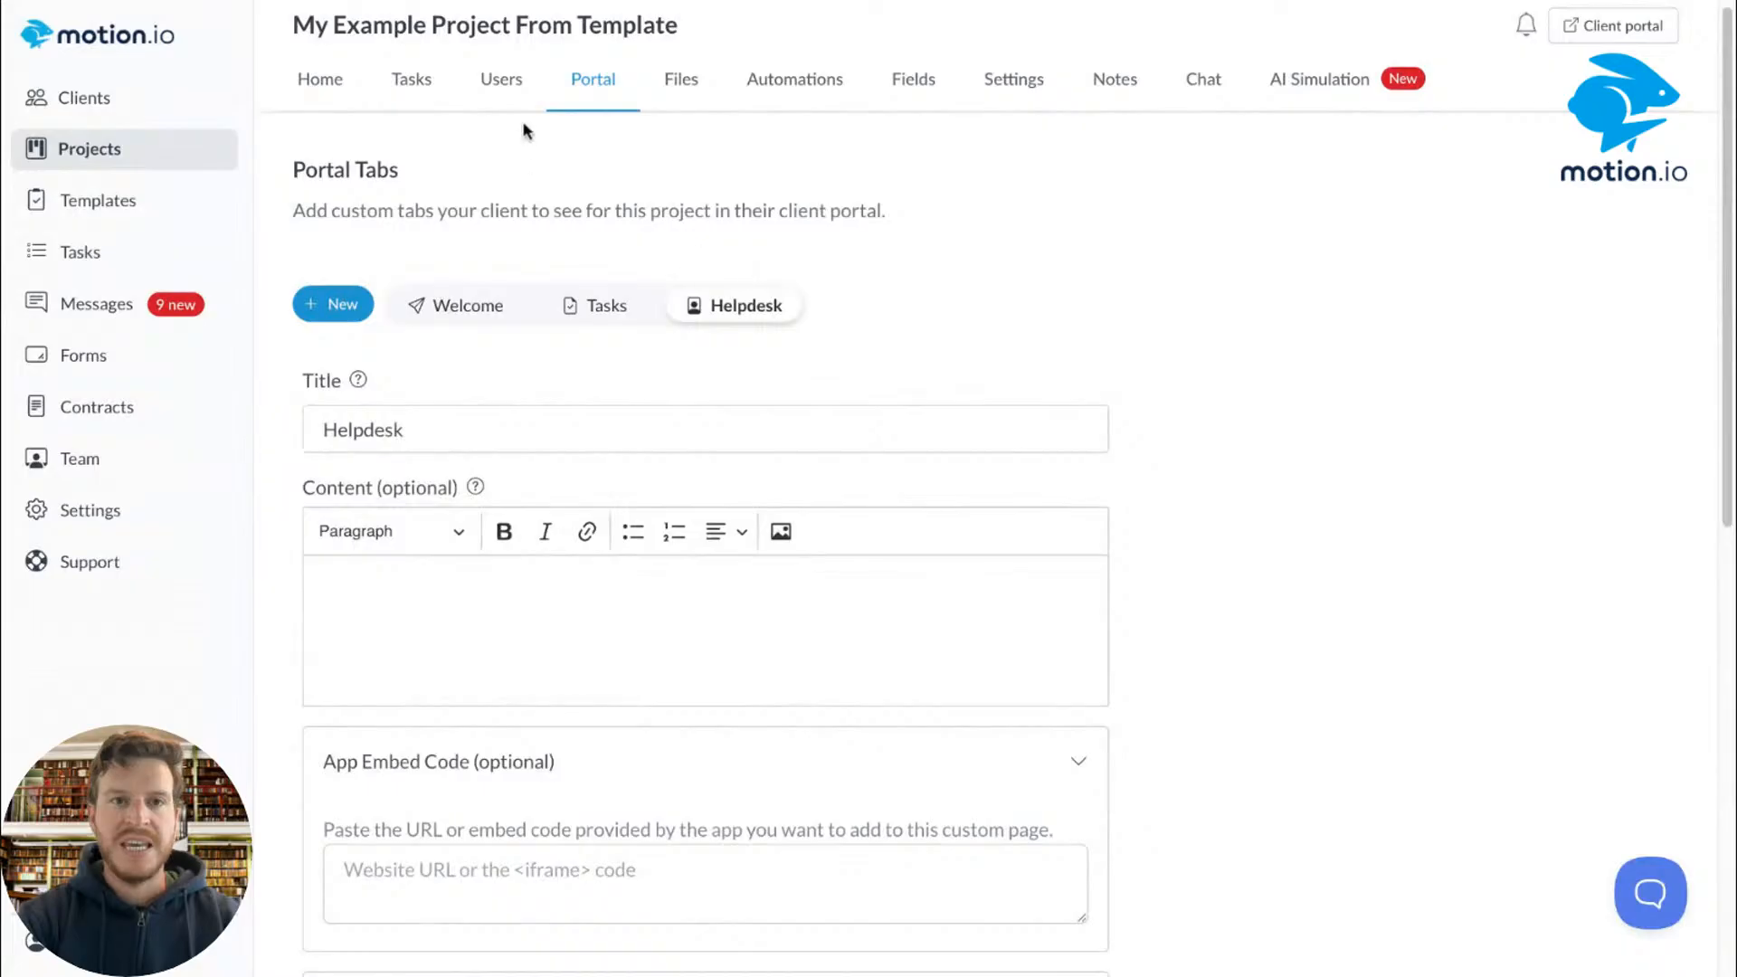
Step: Open the client portal through the simulated client's login-less link, go to its home page, and expand the example project's pages
click(498, 79)
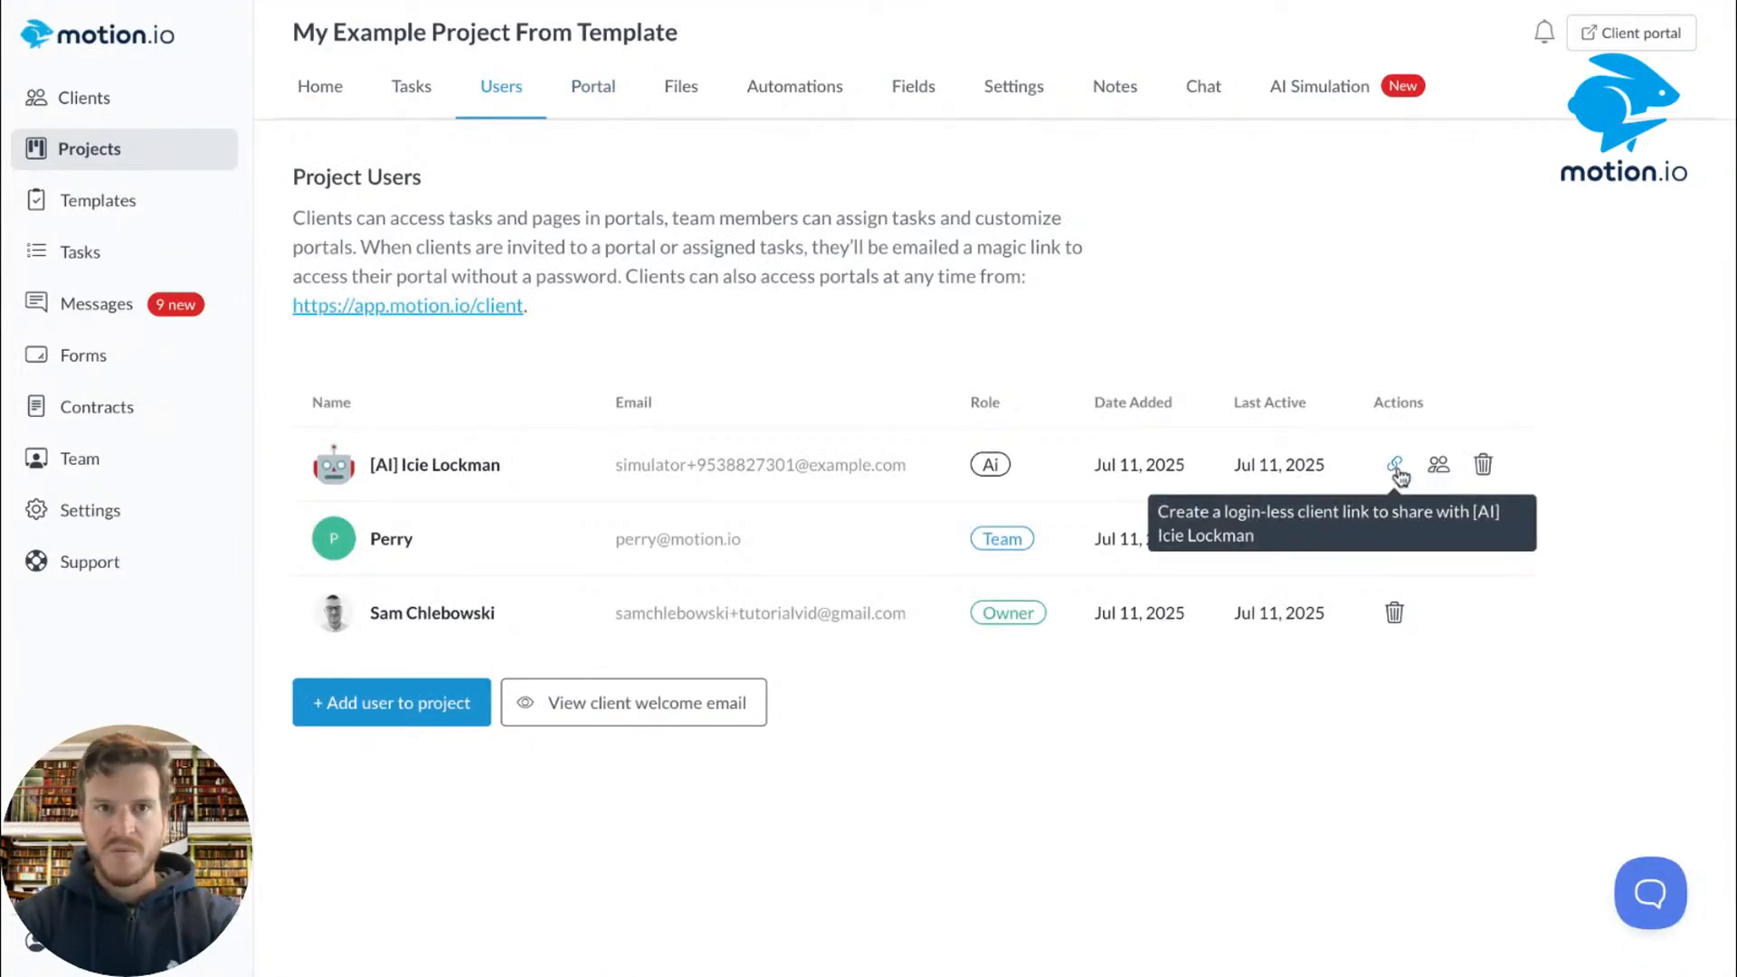
click(1395, 465)
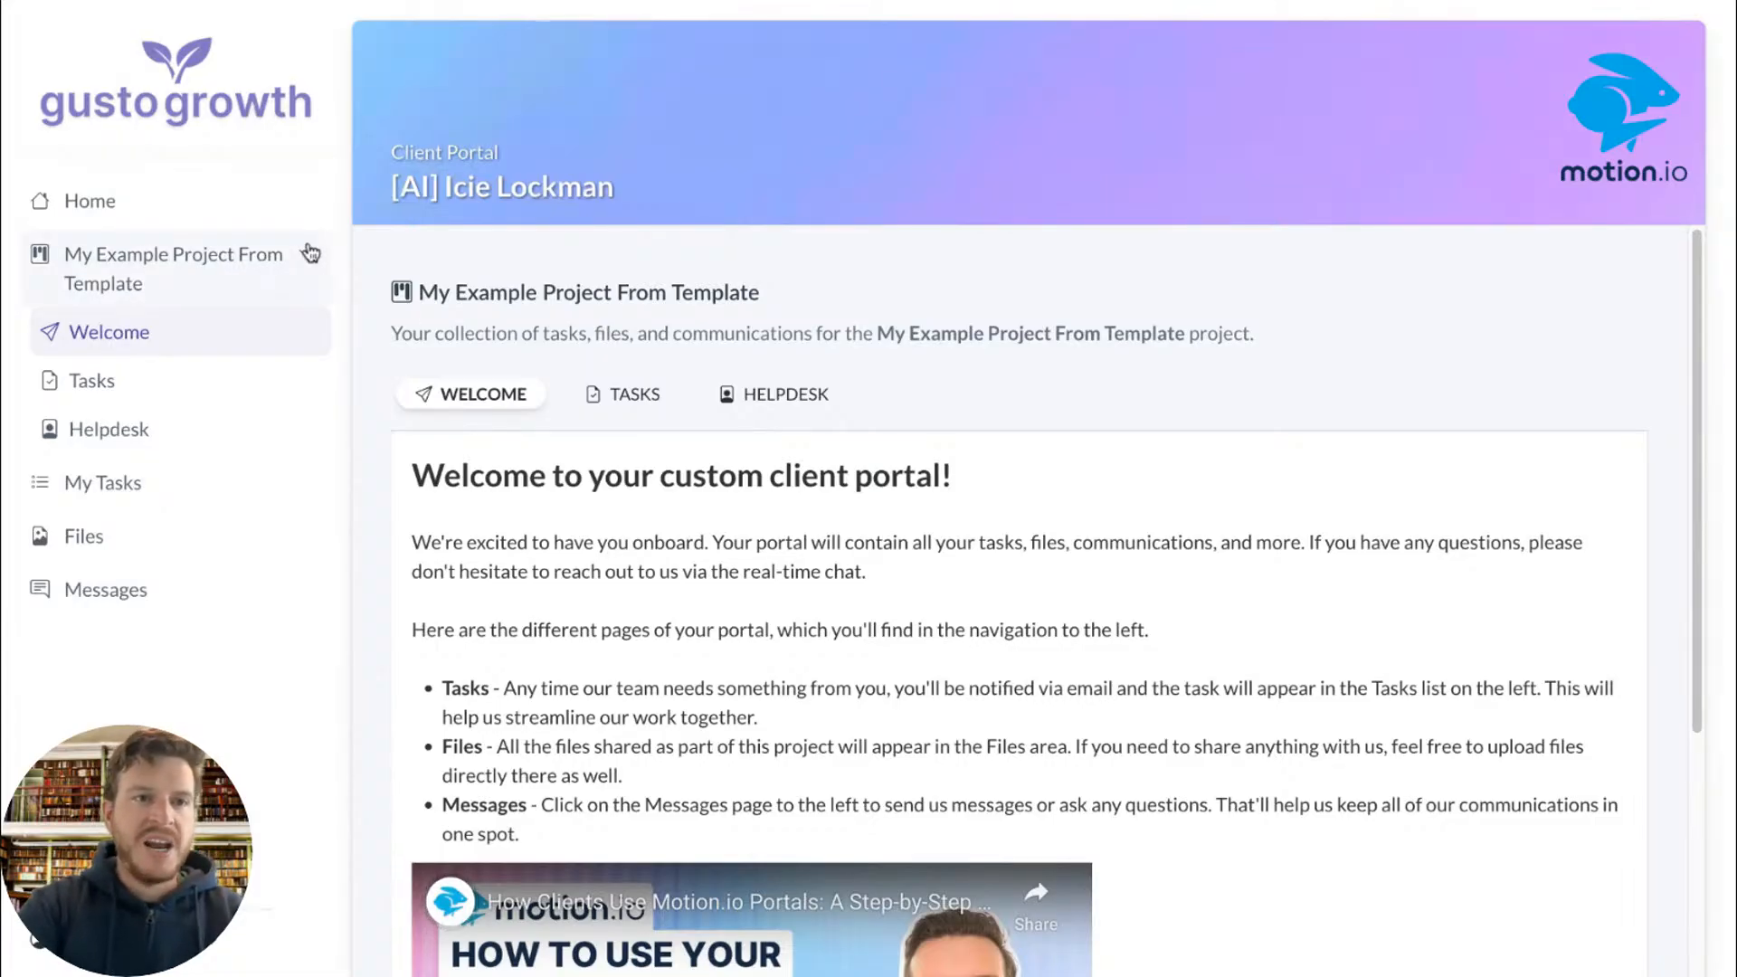
click(86, 200)
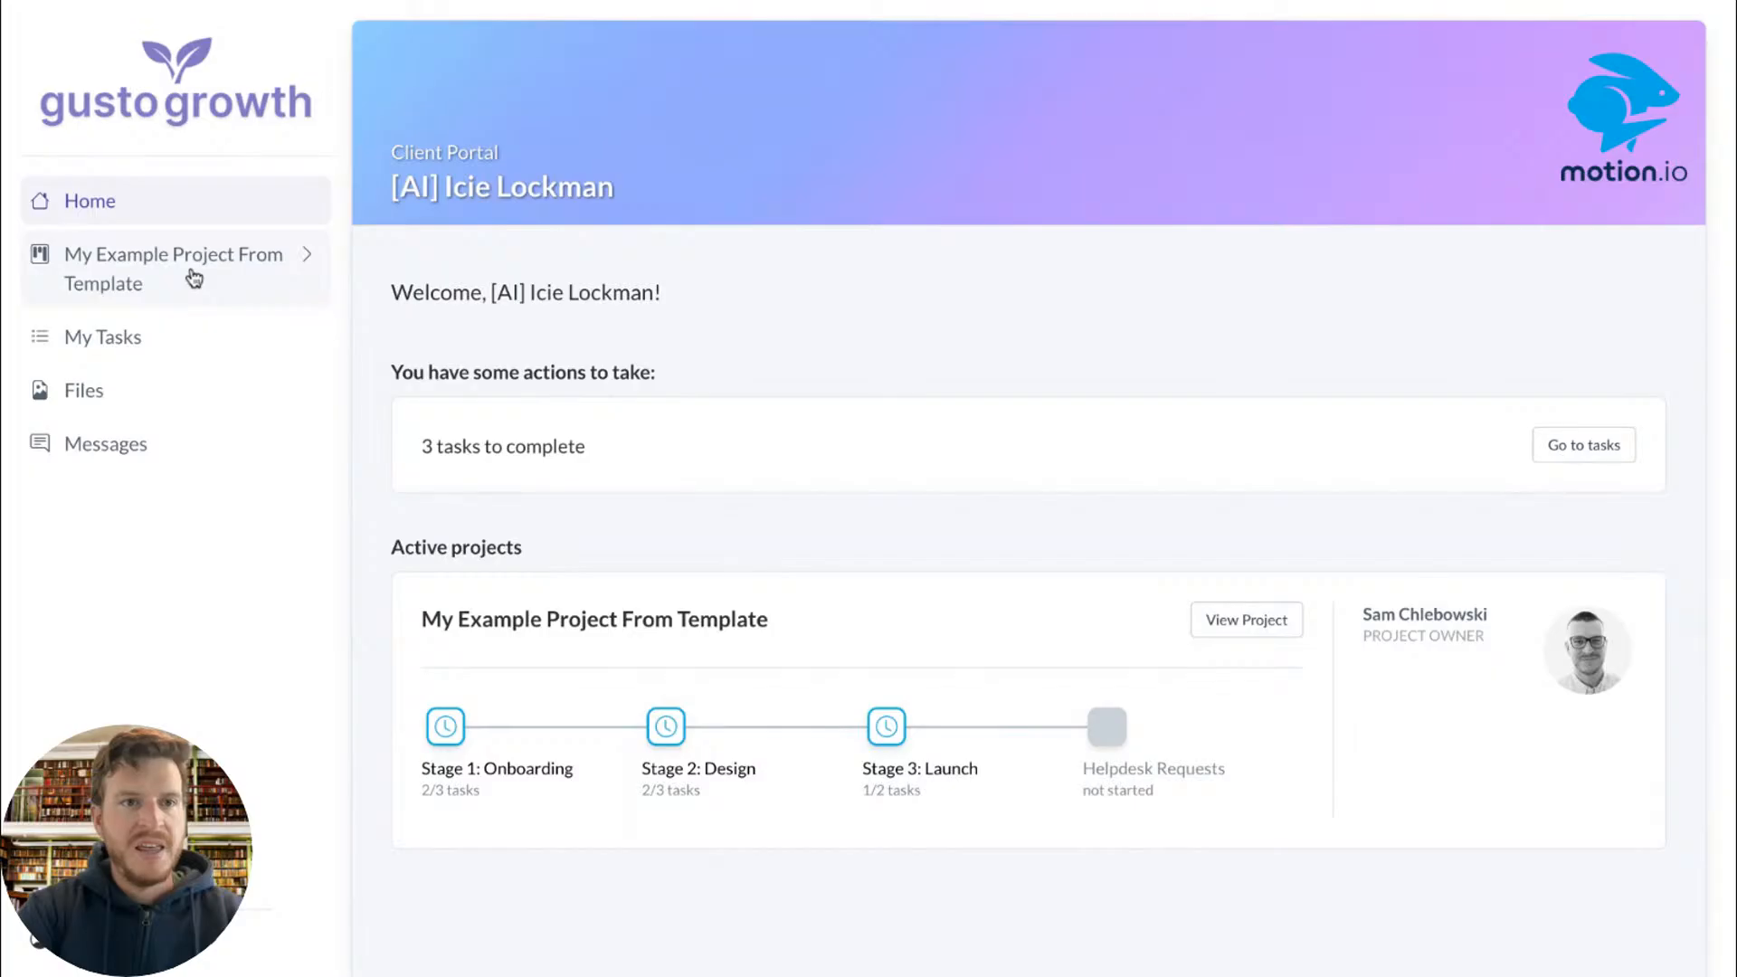
click(304, 268)
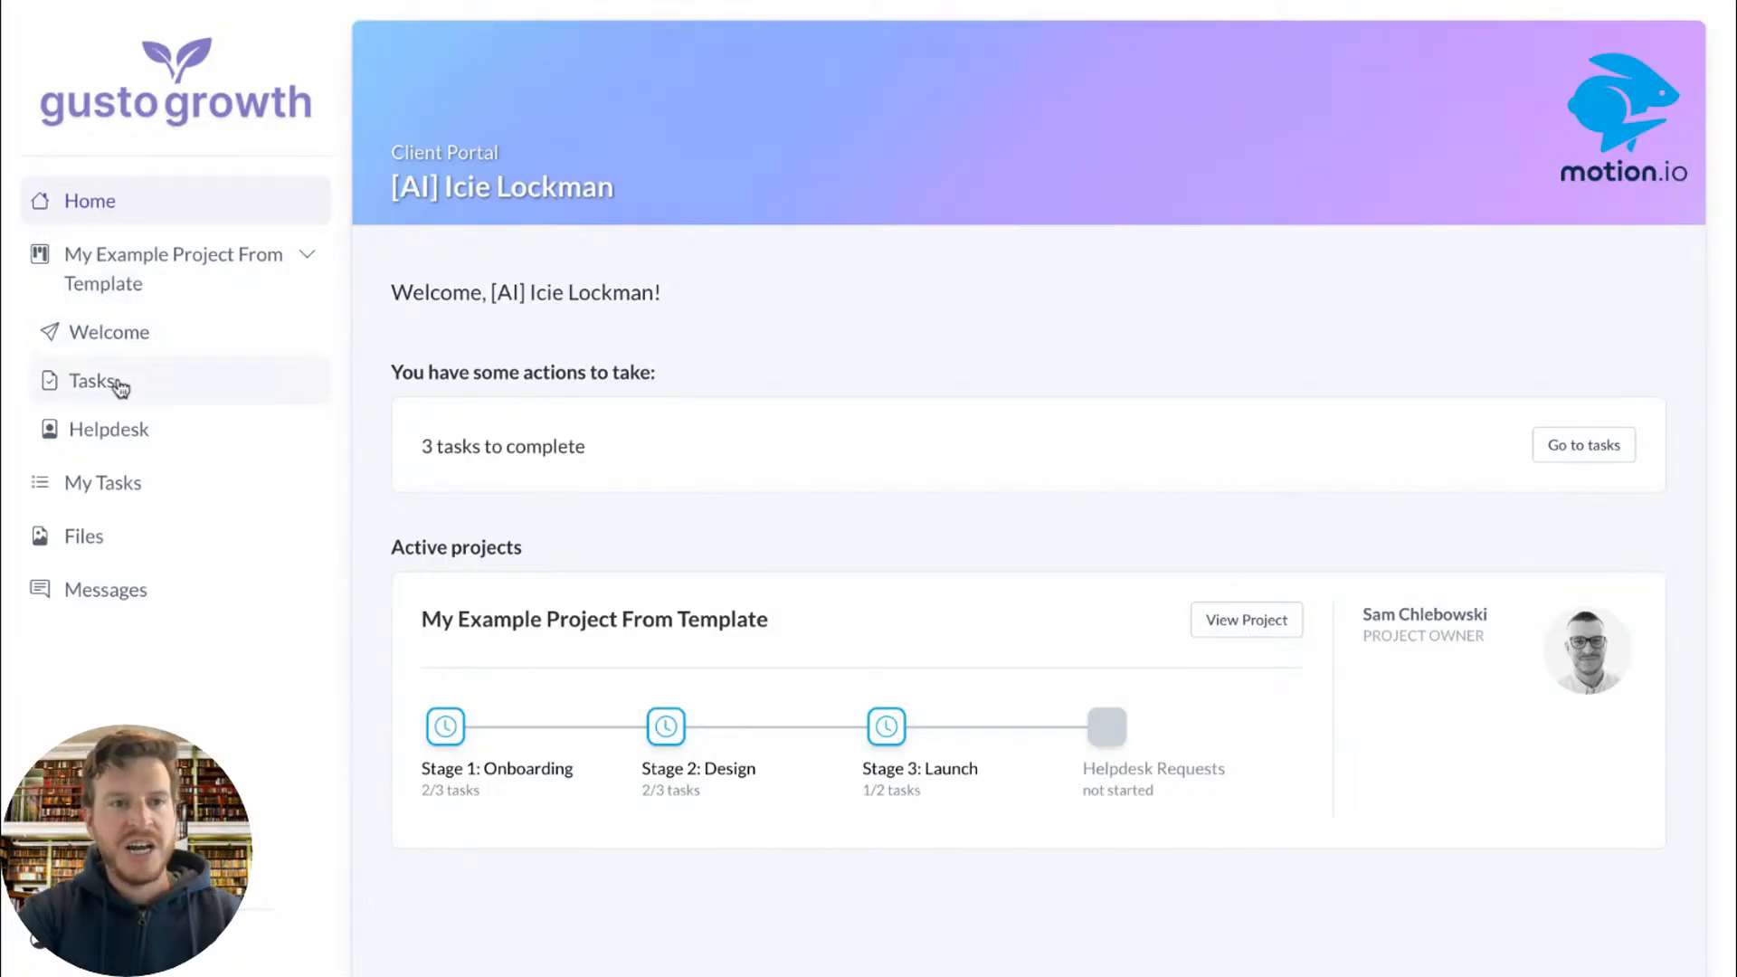
Step: Start a support ticket on the portal's Helpdesk page with the title "Website Copy Change"
click(101, 440)
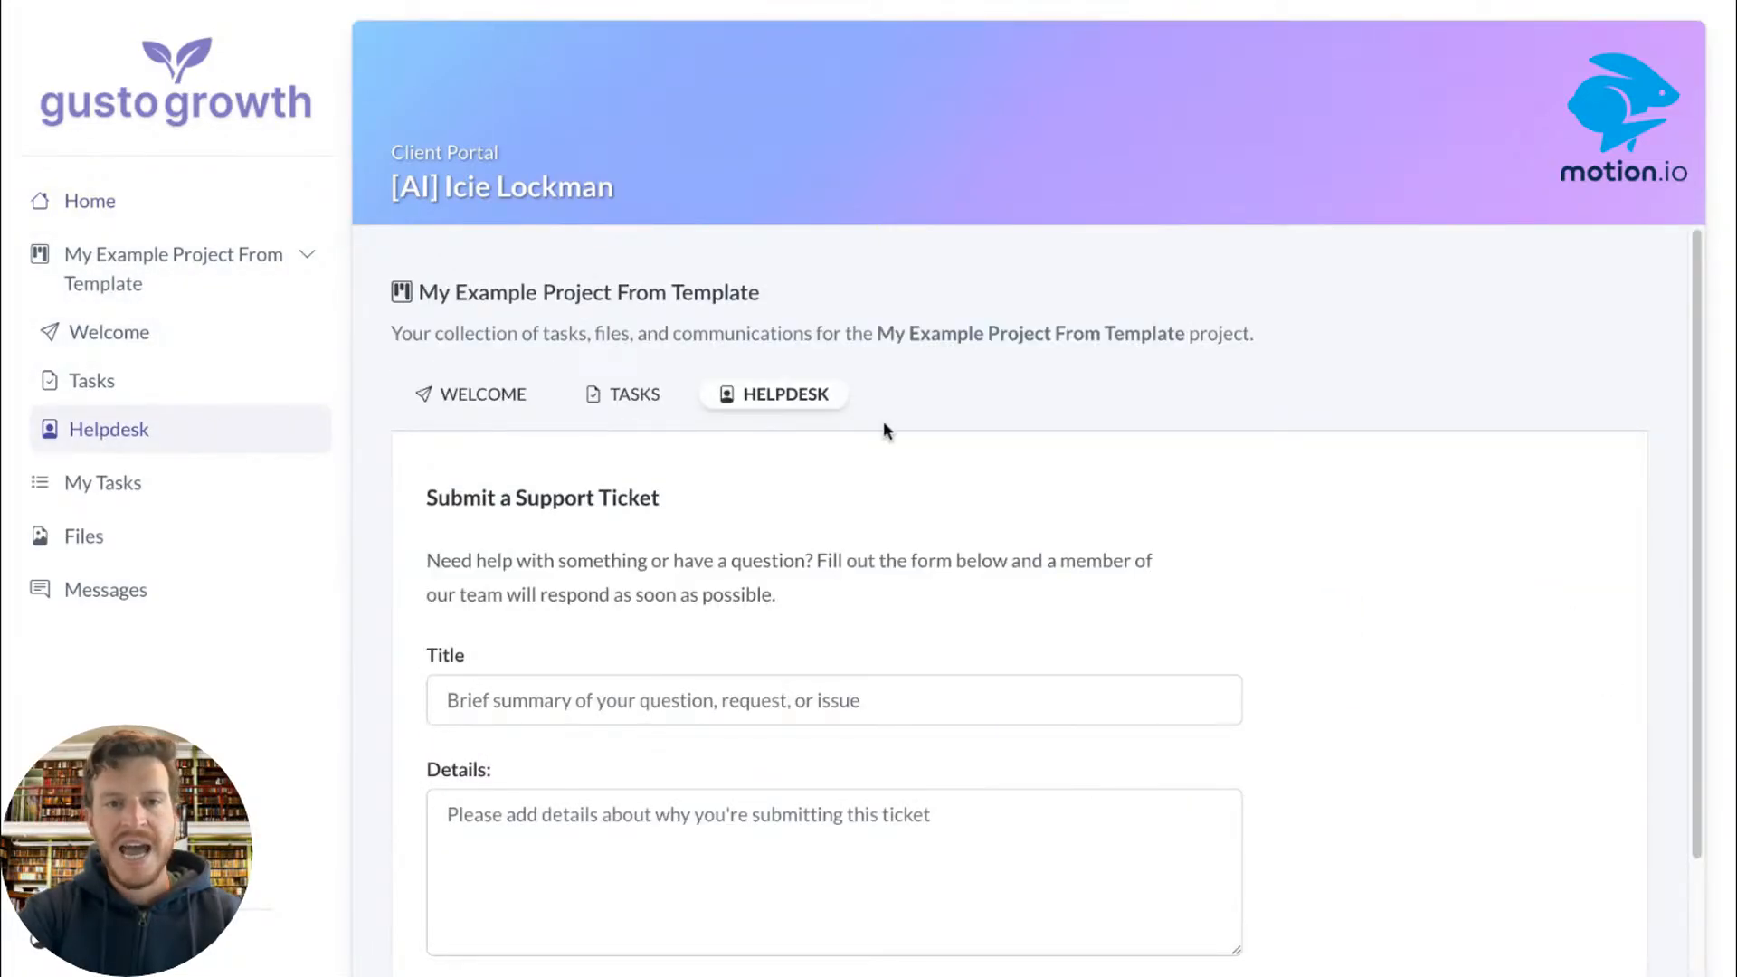
scroll(883, 422, down, 2)
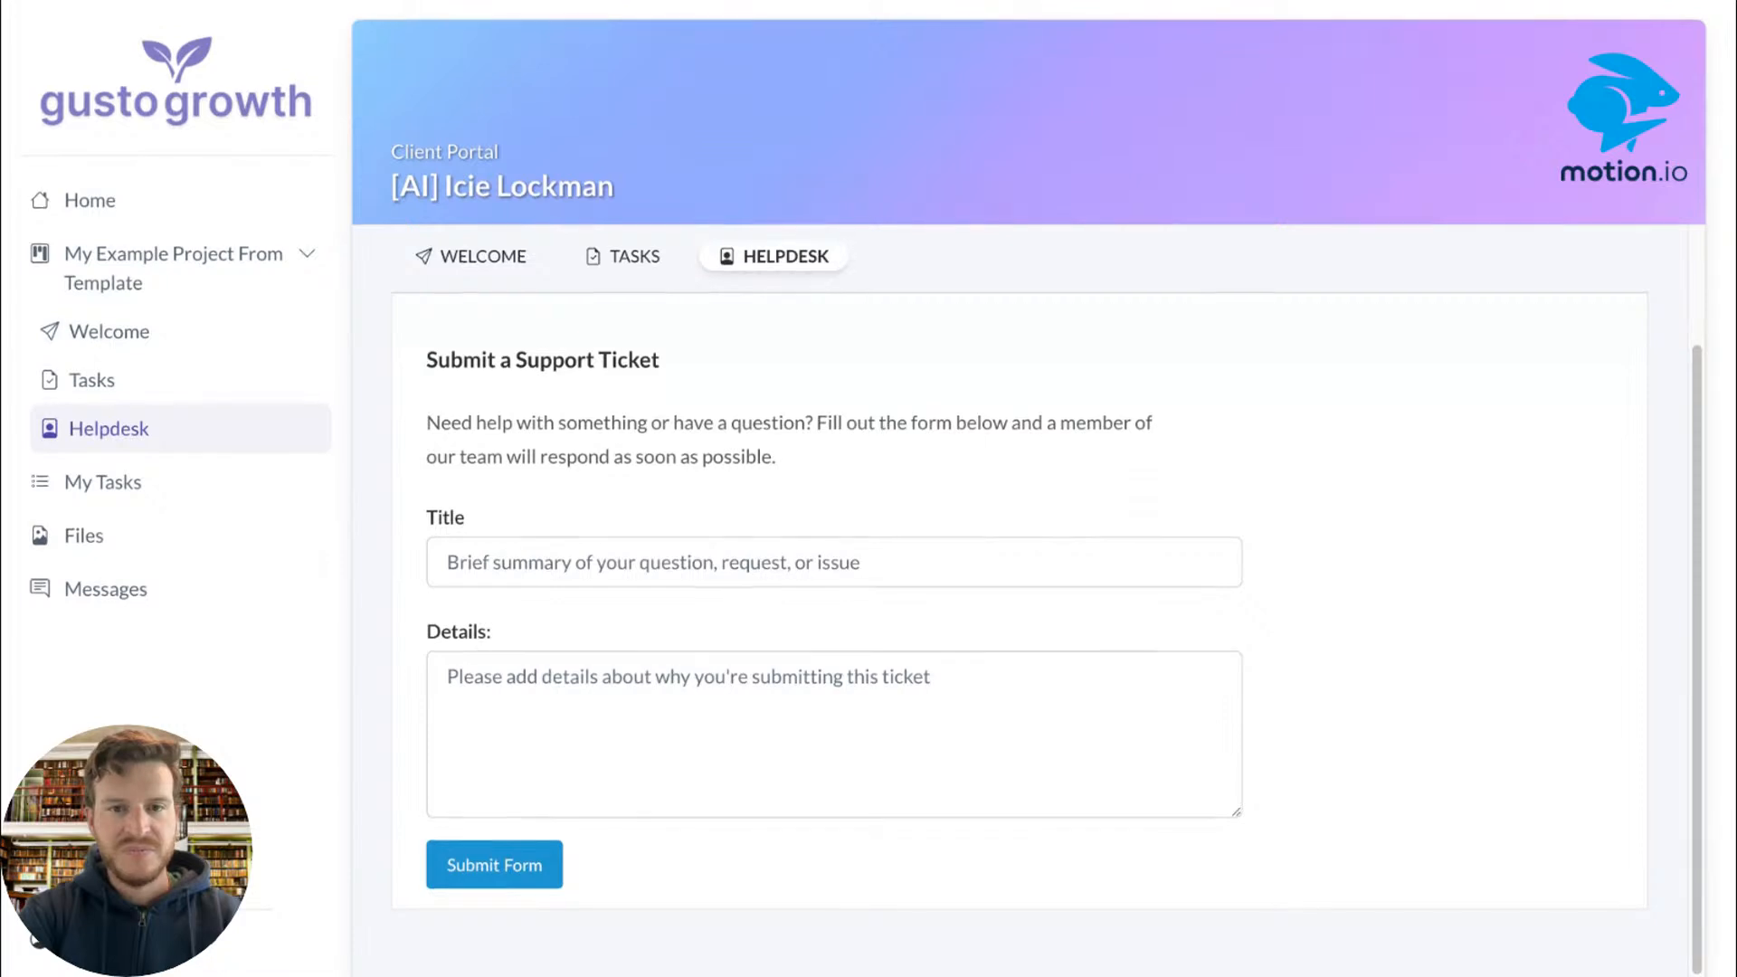
click(924, 579)
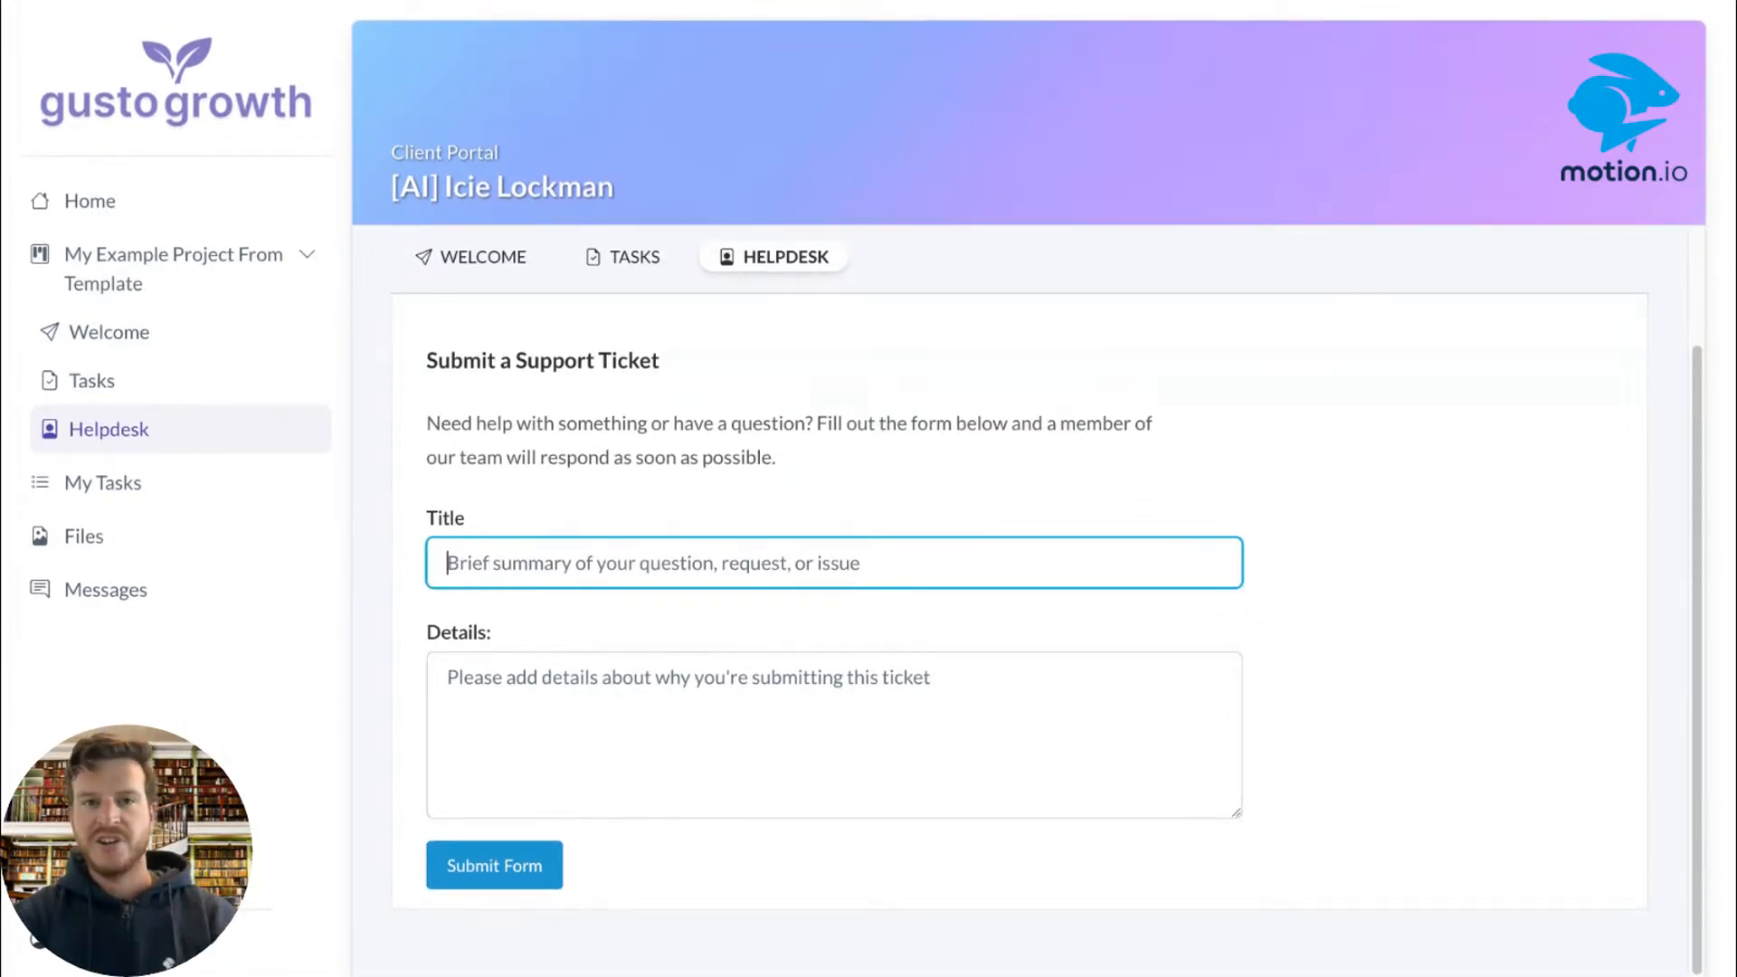
text(WE)
key(BackSpace)
key(BackSpace)
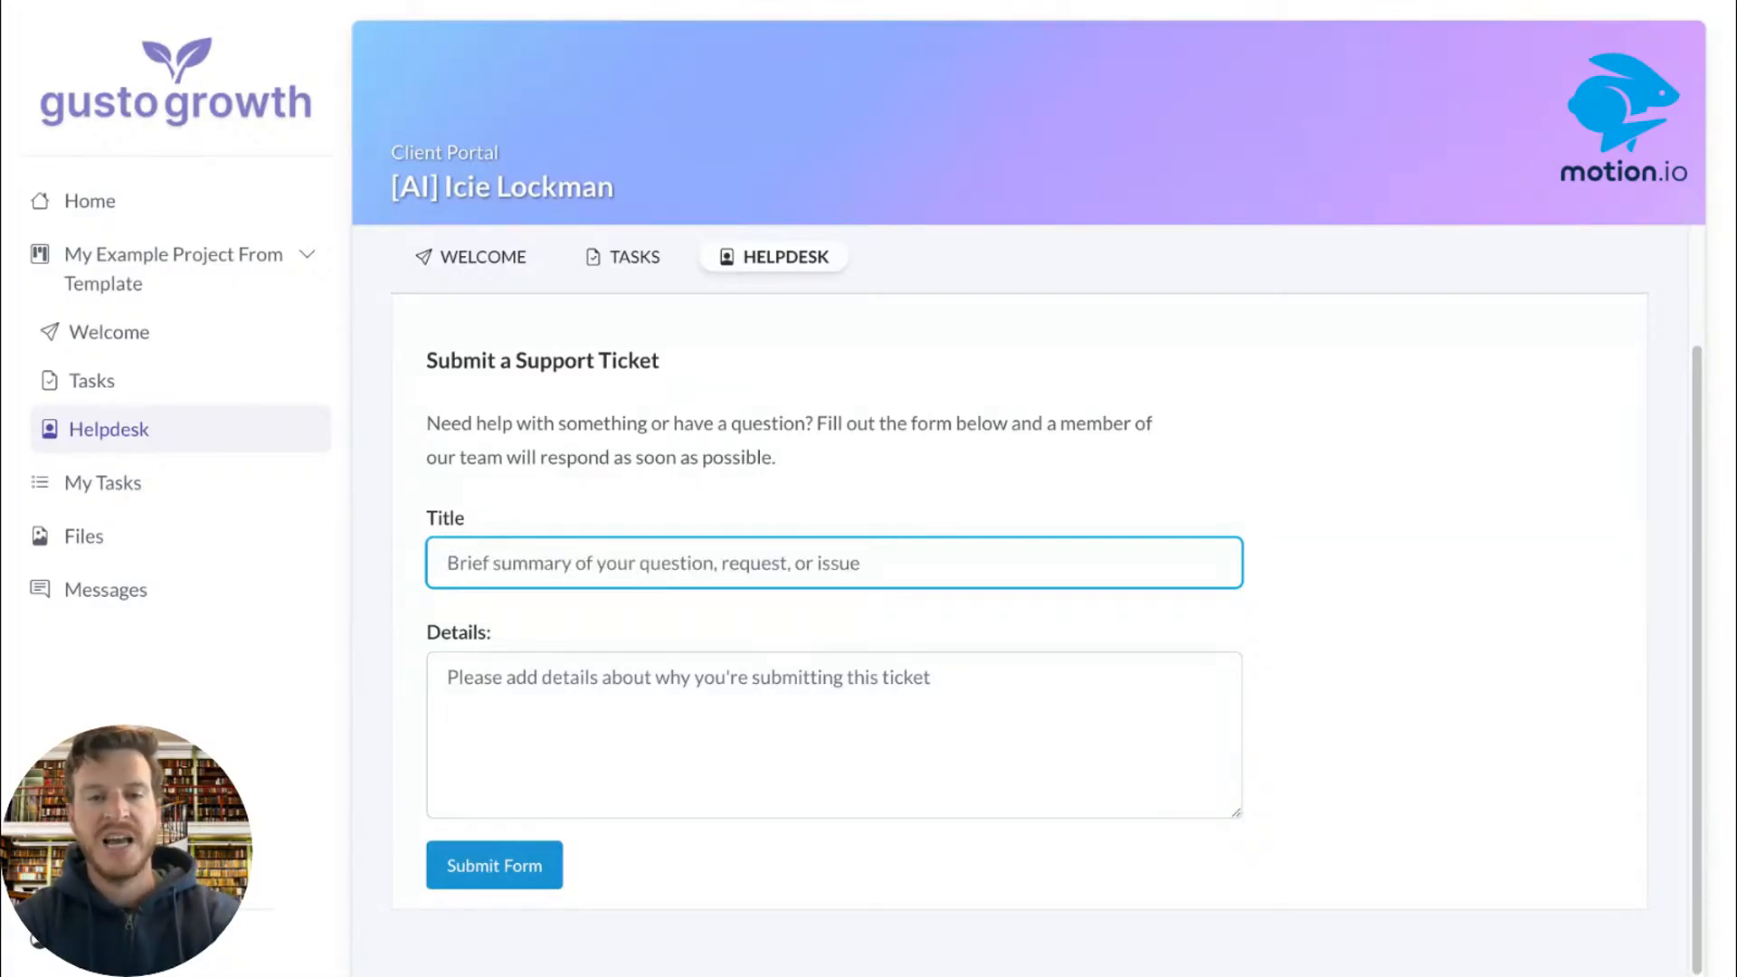
text(Website Copy c)
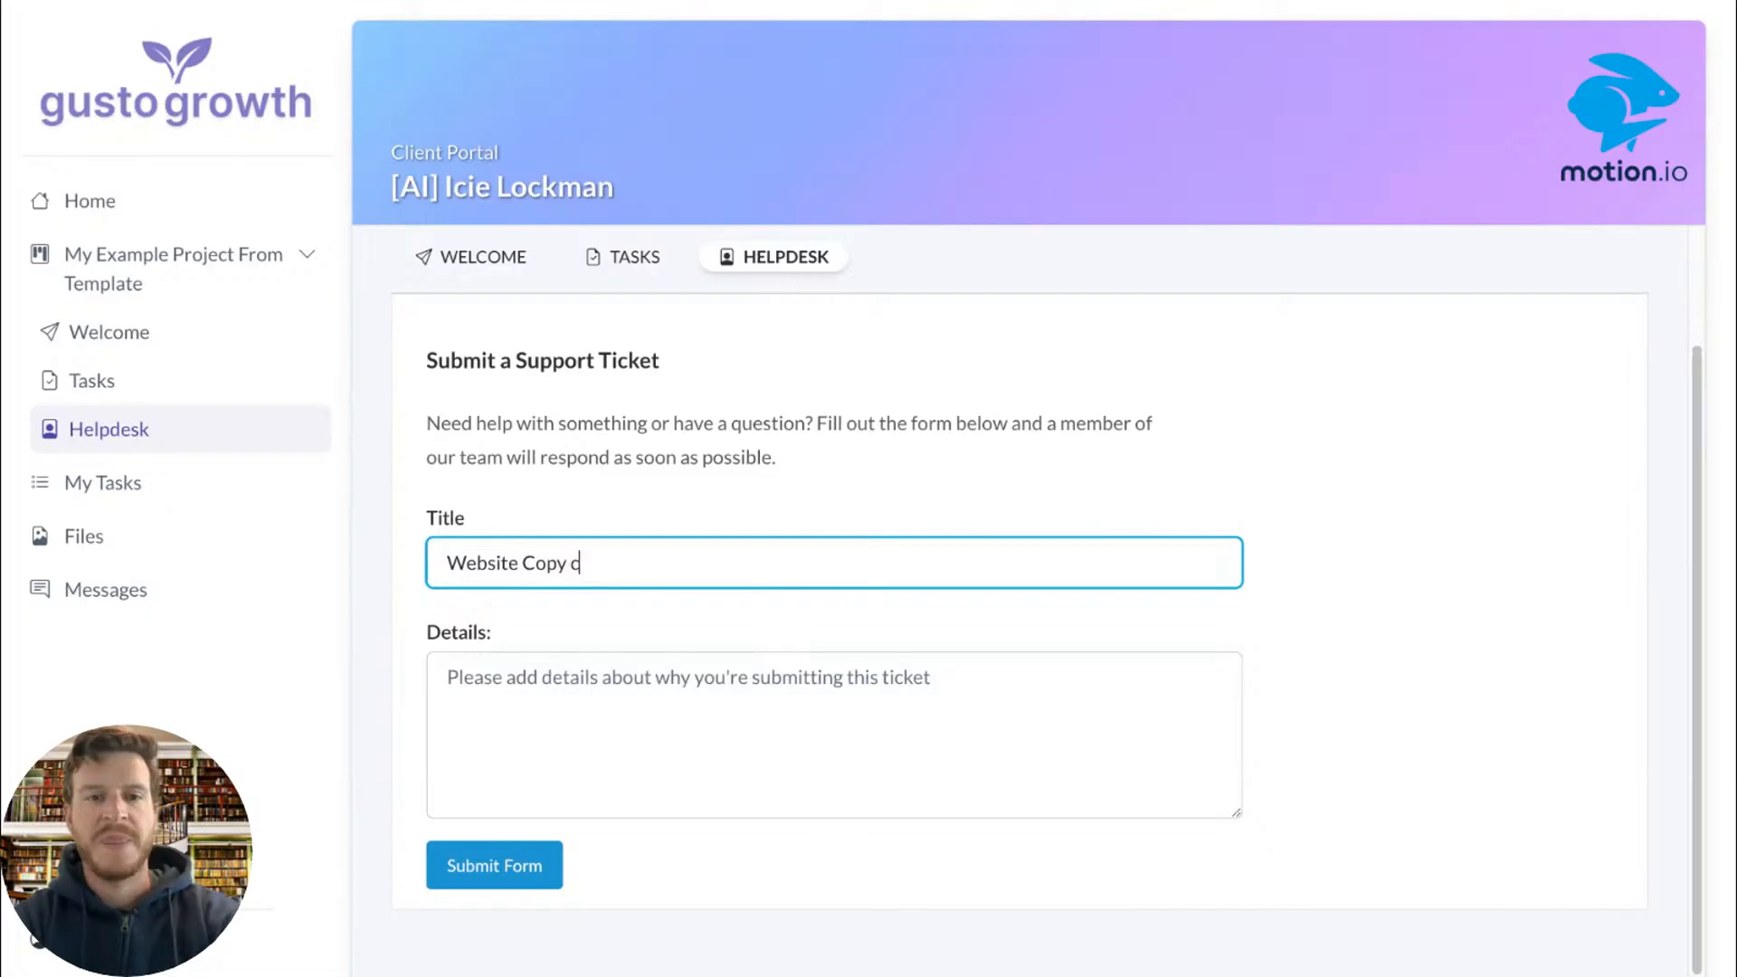
text(HA)
key(BackSpace)
key(BackSpace)
key(BackSpace)
text(Change)
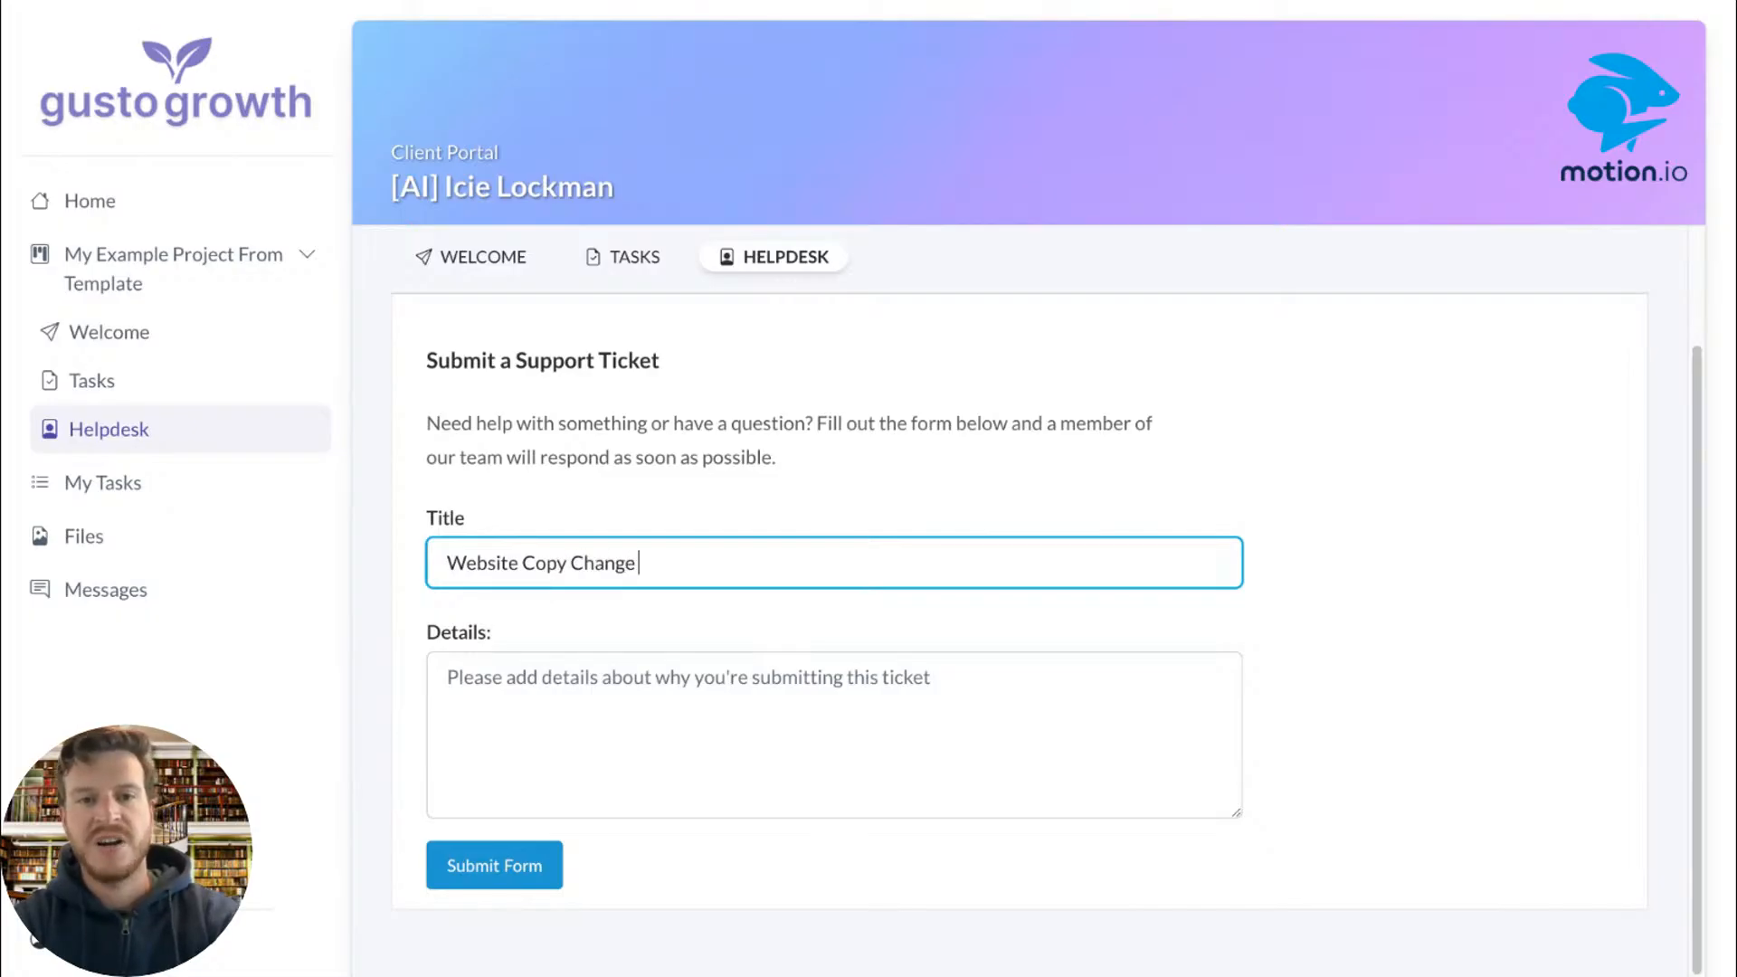
Step: Enter the ticket details "Please change our website H1 to say "Lockman LCC, the best in business"" and submit the form
click(743, 681)
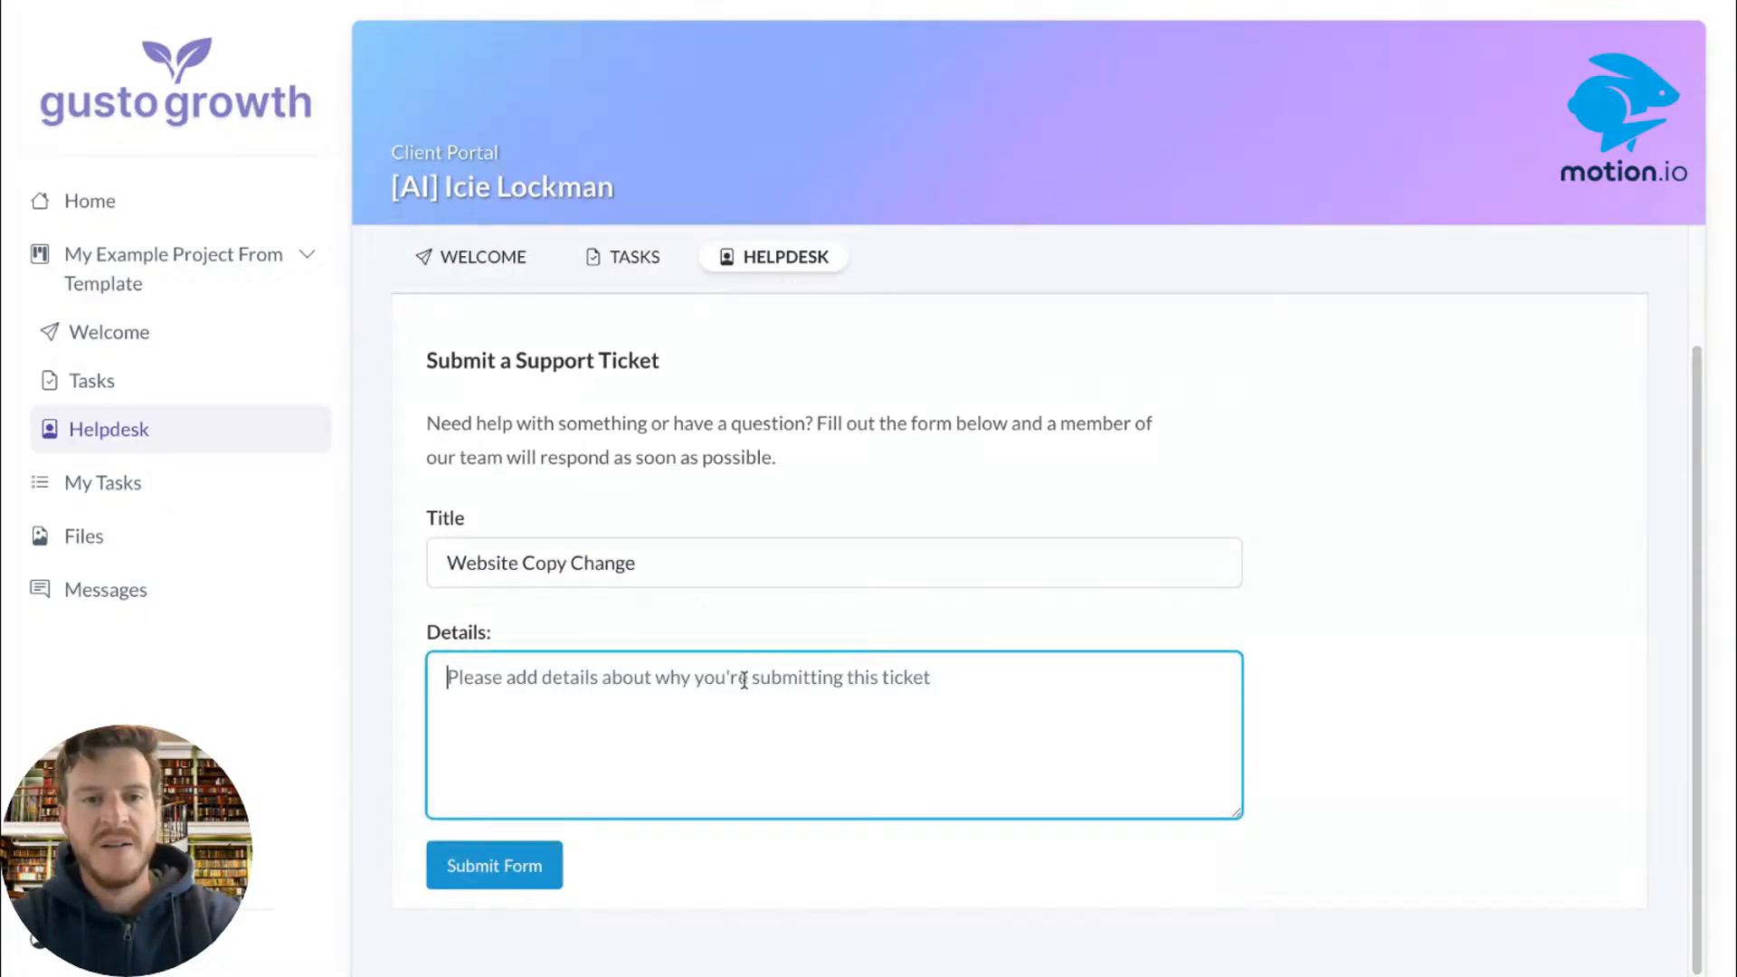
text(Please change our website H1 to say "Lockman LCC, the best in business)
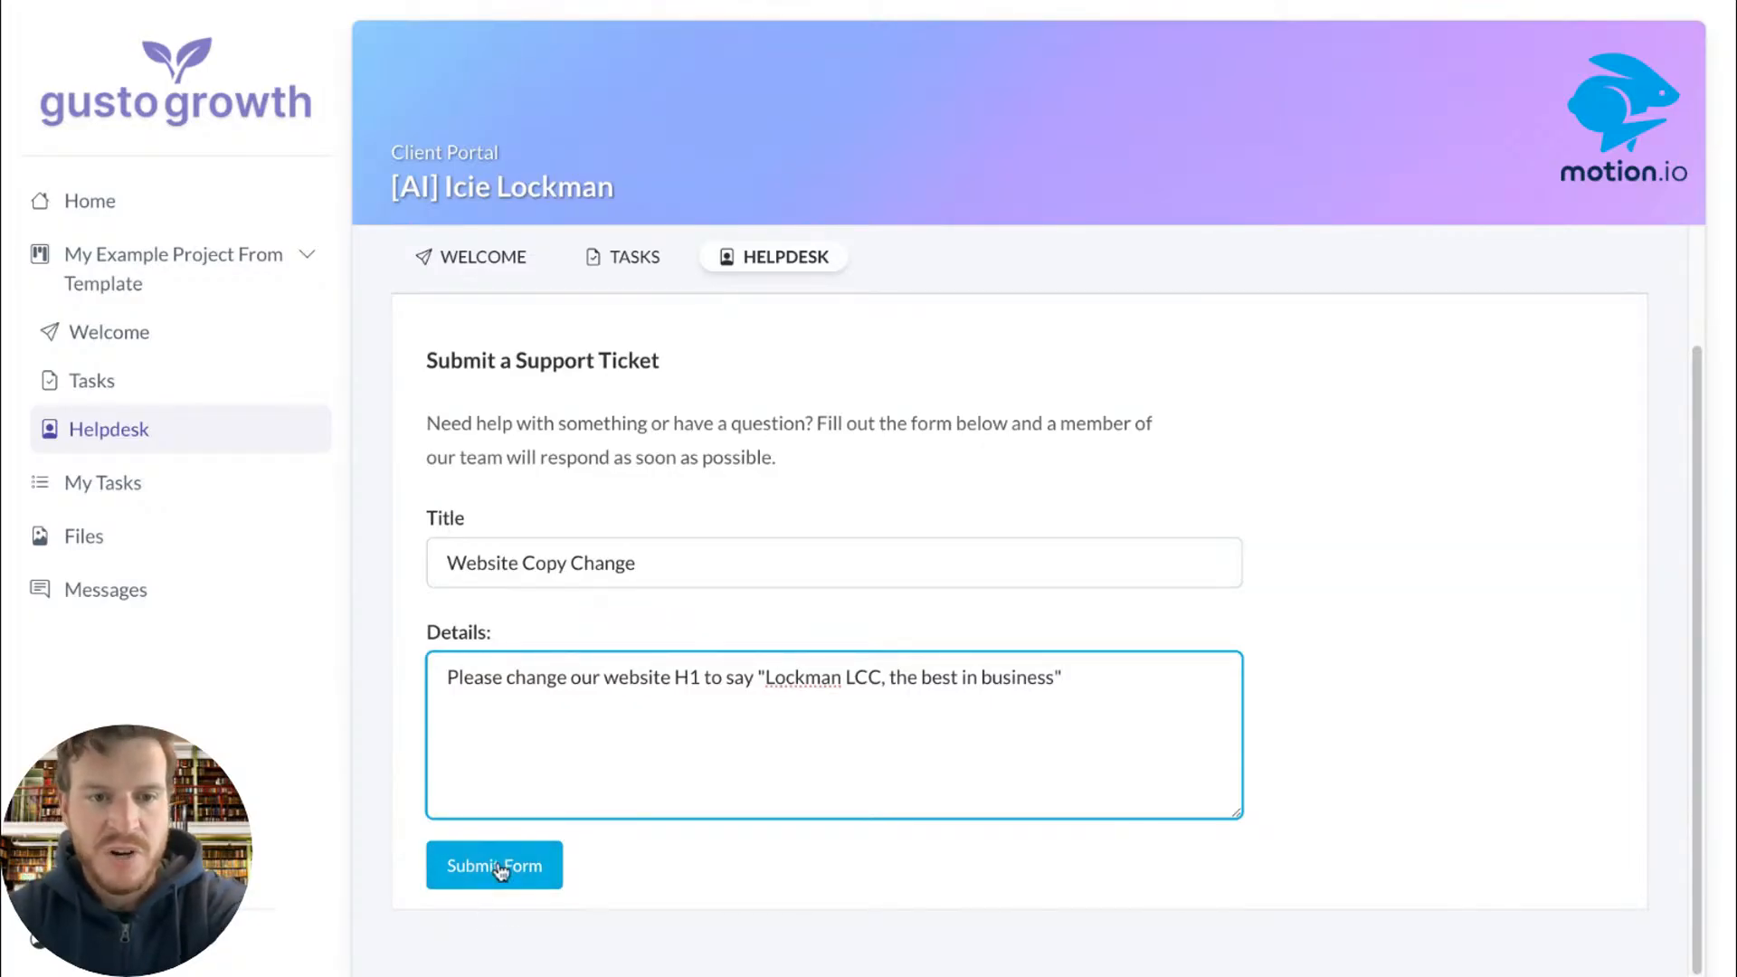
click(496, 867)
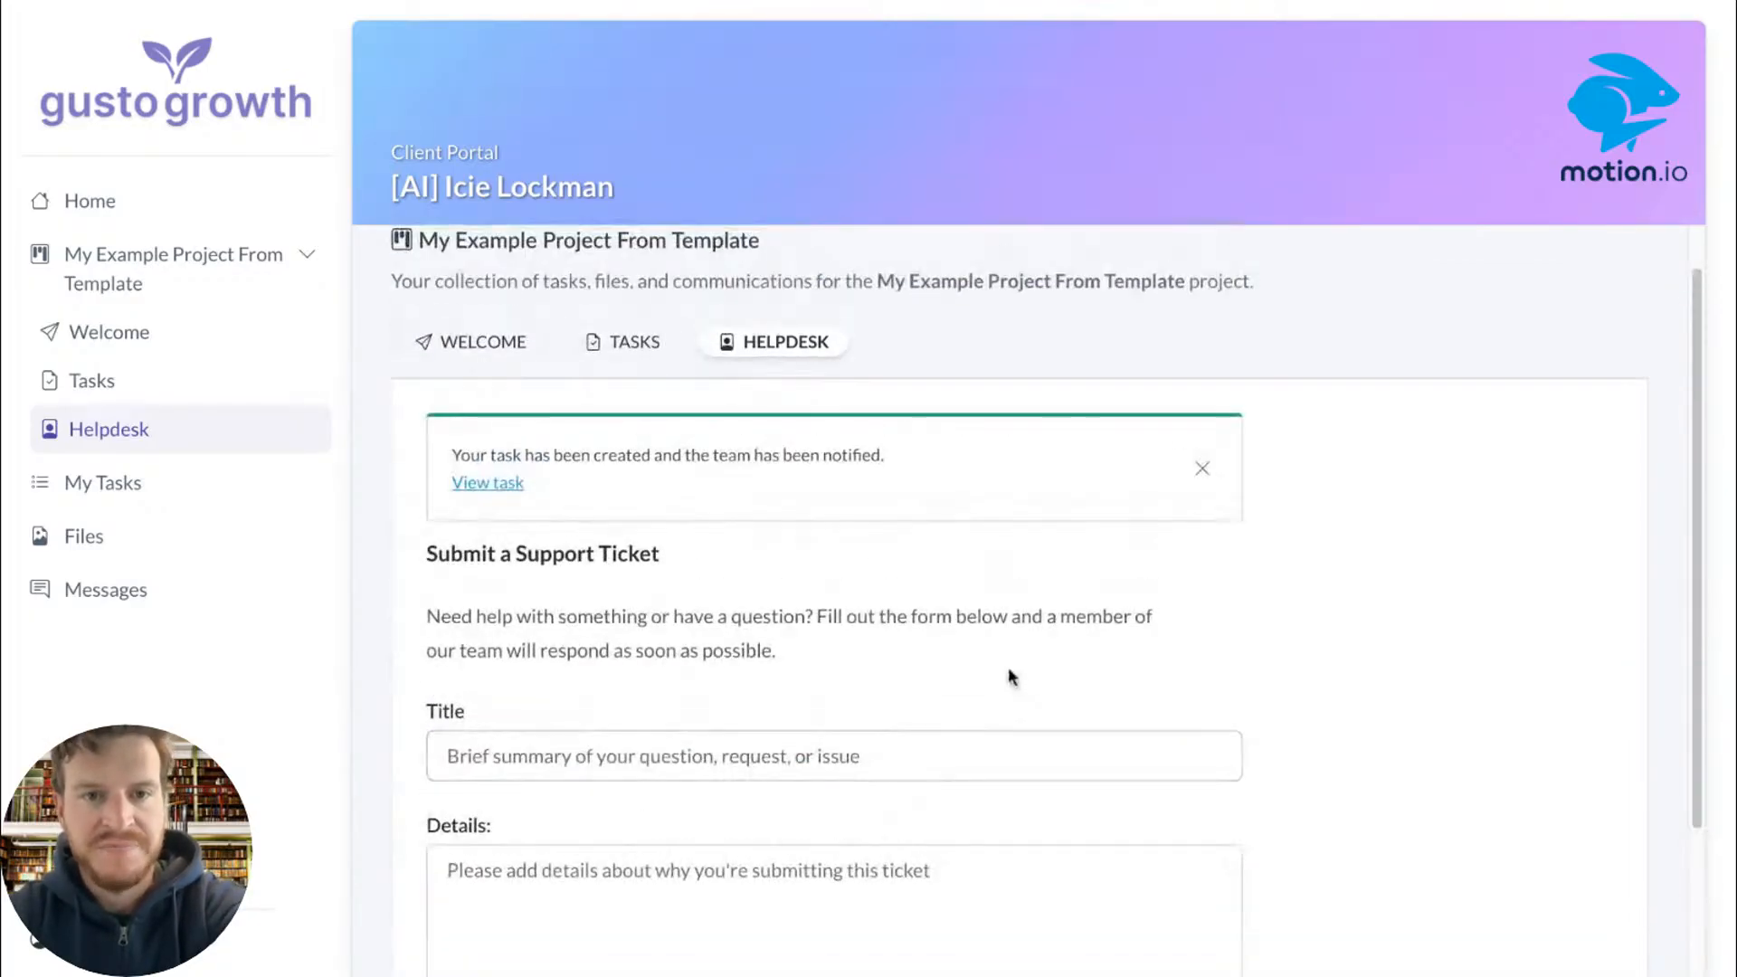
Step: Find the submitted Website Copy Change ticket under Helpdesk Requests in the portal's tasks and open it
scroll(983, 618, down, 2)
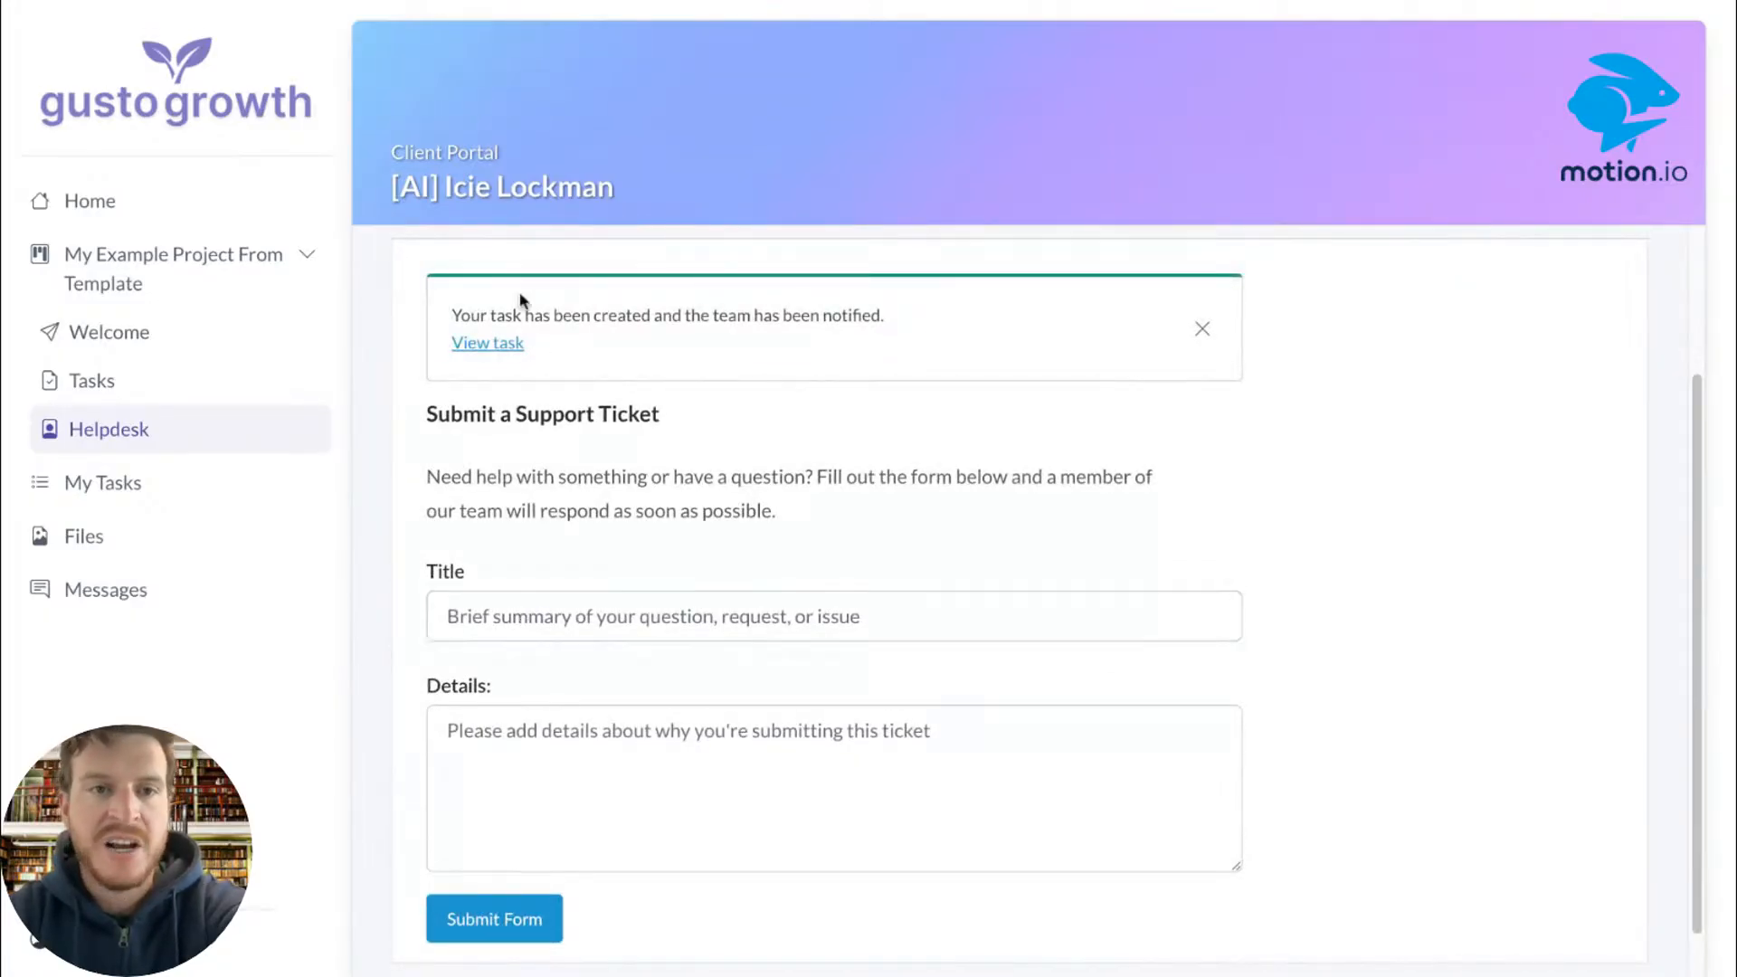
click(501, 351)
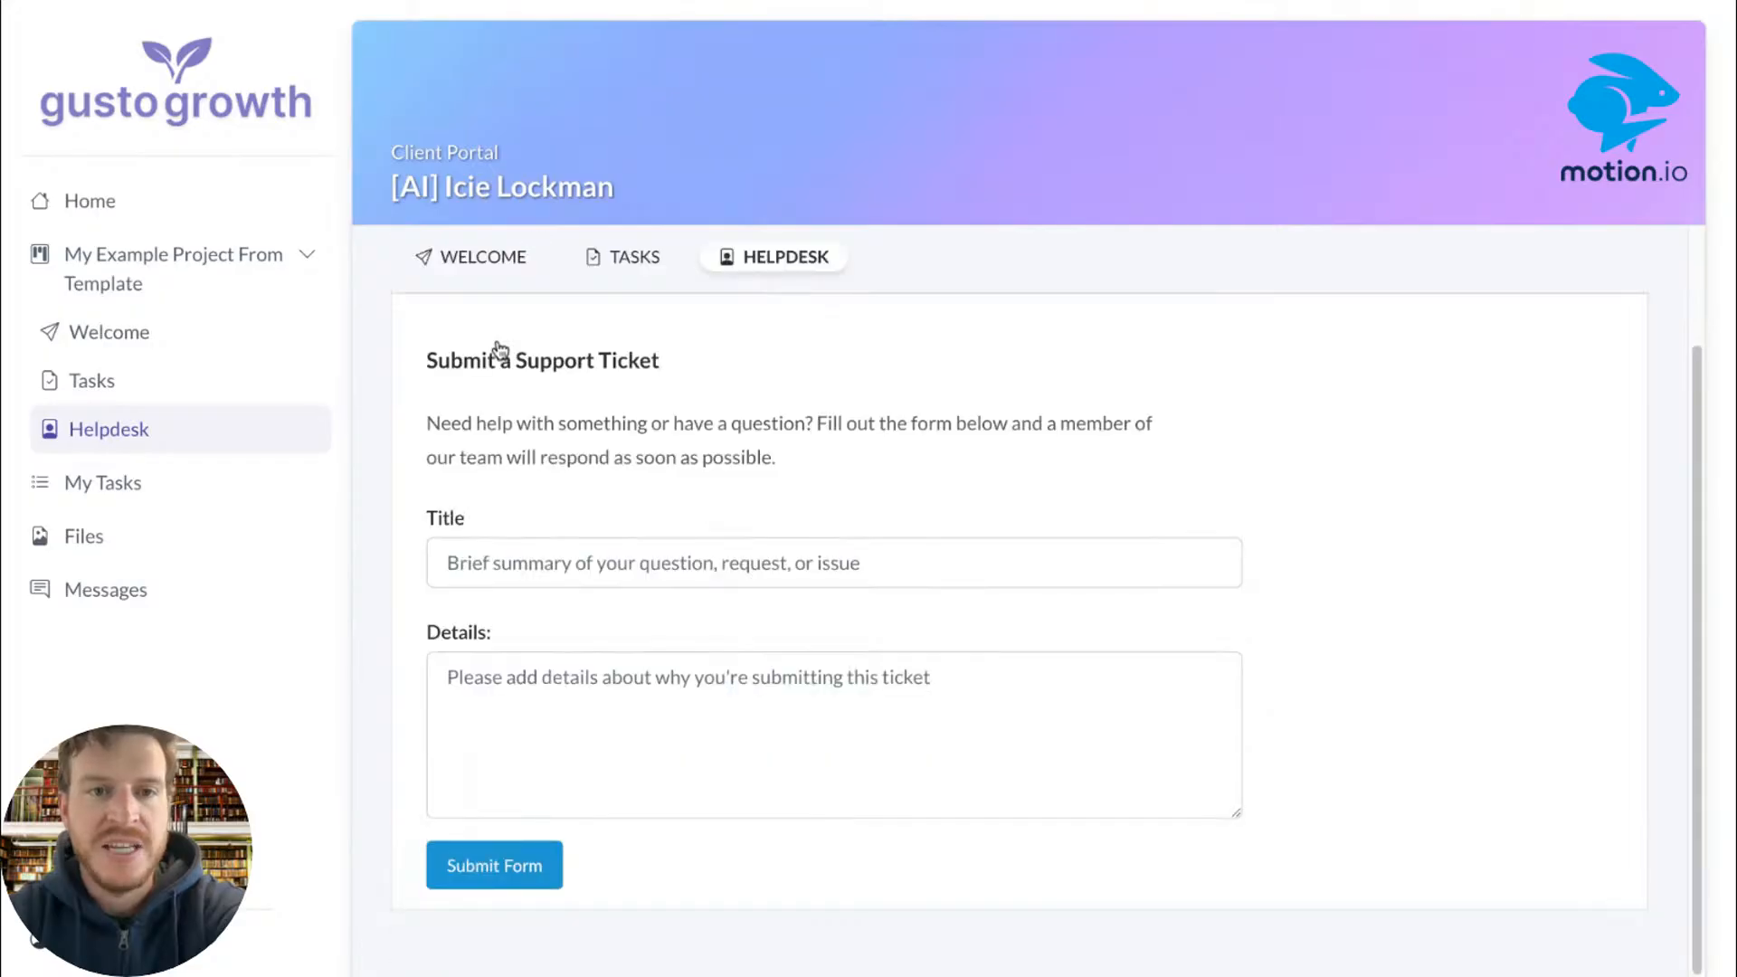
click(635, 259)
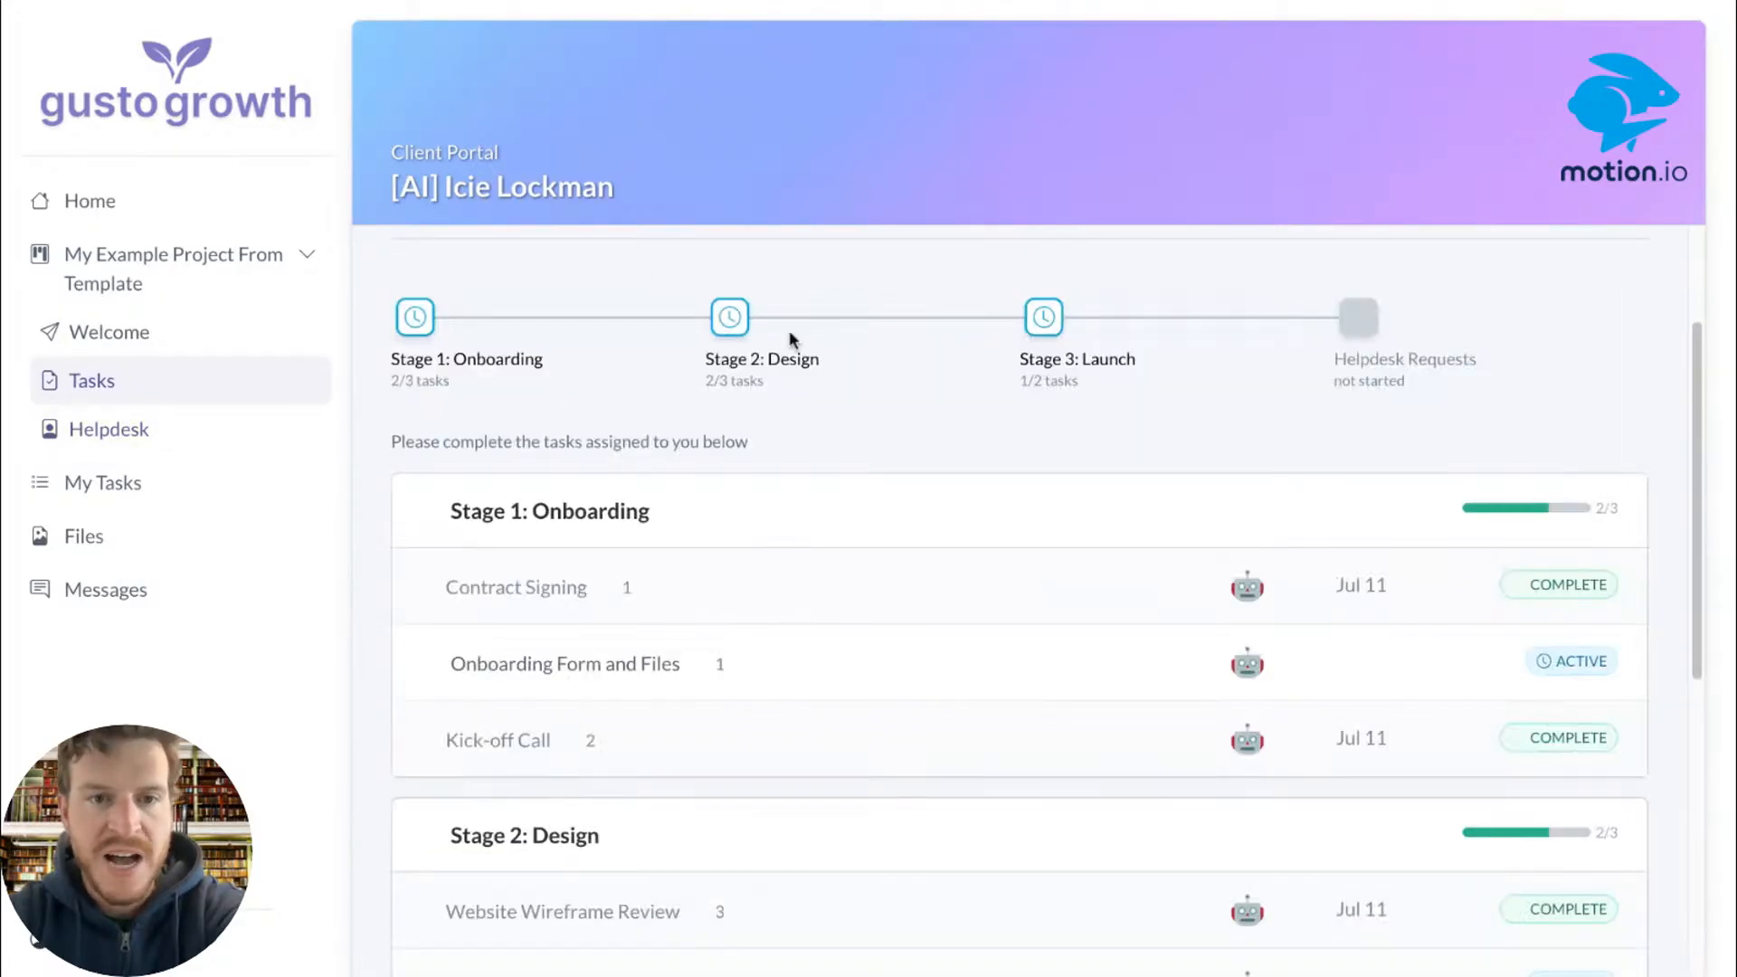
scroll(946, 464, down, 3)
scroll(946, 474, down, 4)
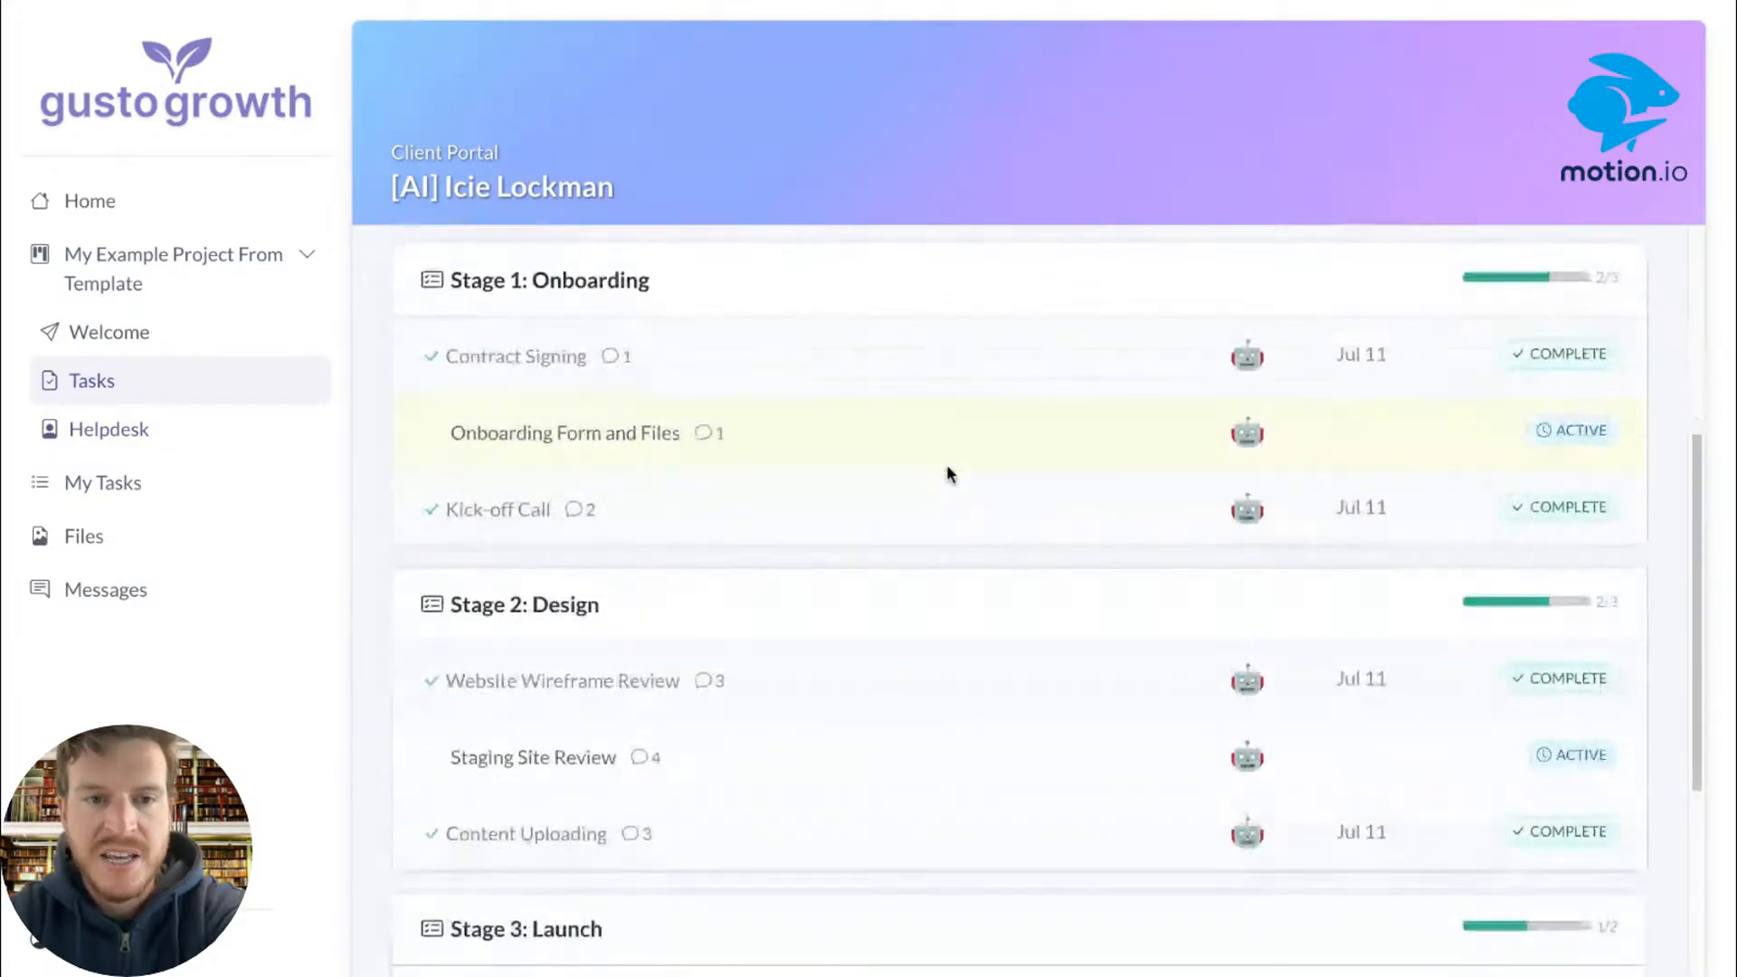
scroll(619, 905, down, 2)
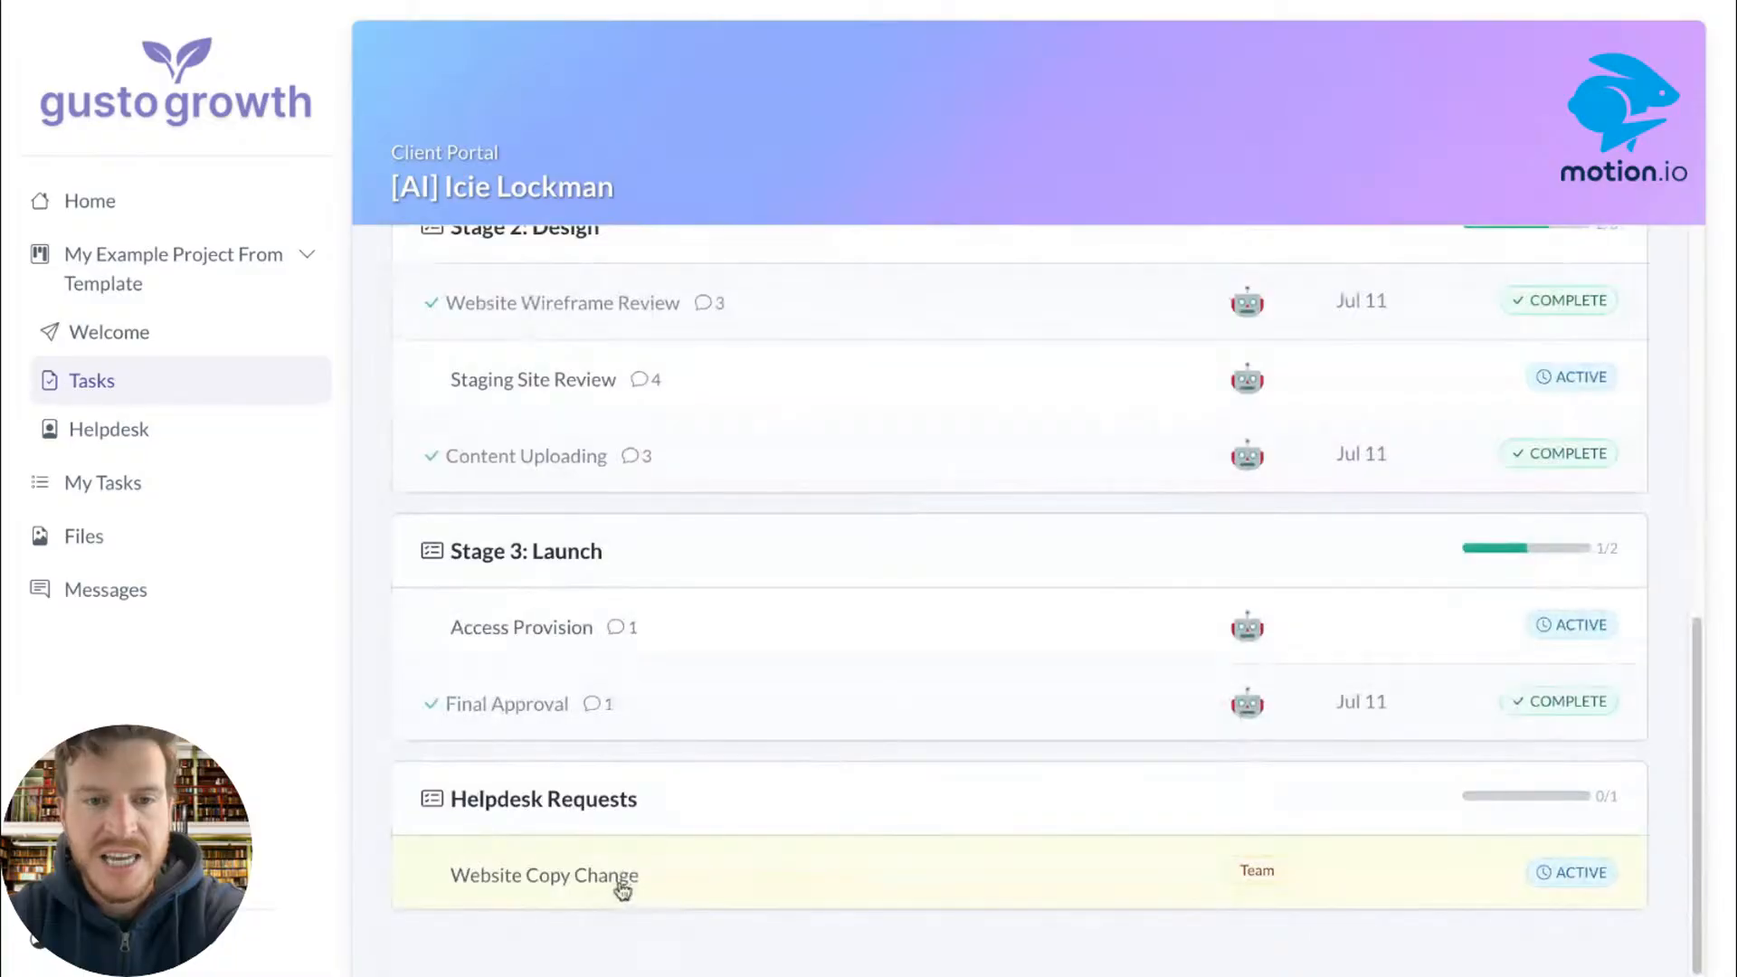
click(621, 885)
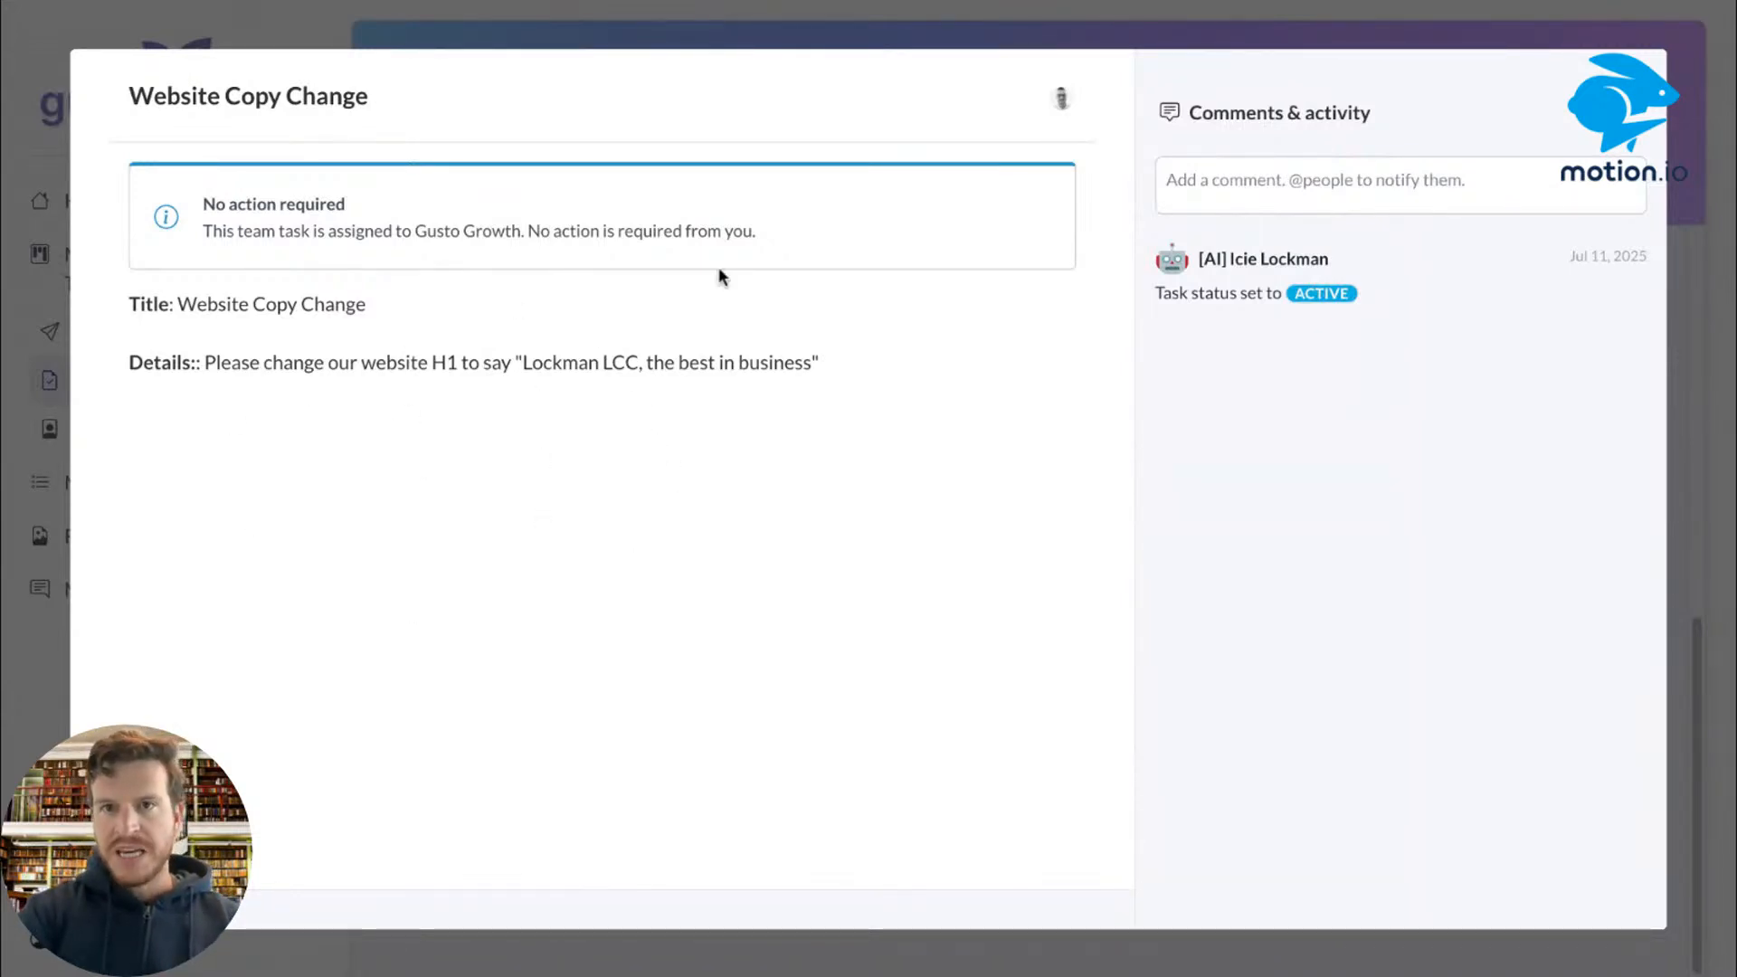
Step: Post a comment on the Website Copy Change ticket that mentions the assigned team member, and close the ticket
click(1258, 190)
text(@sam)
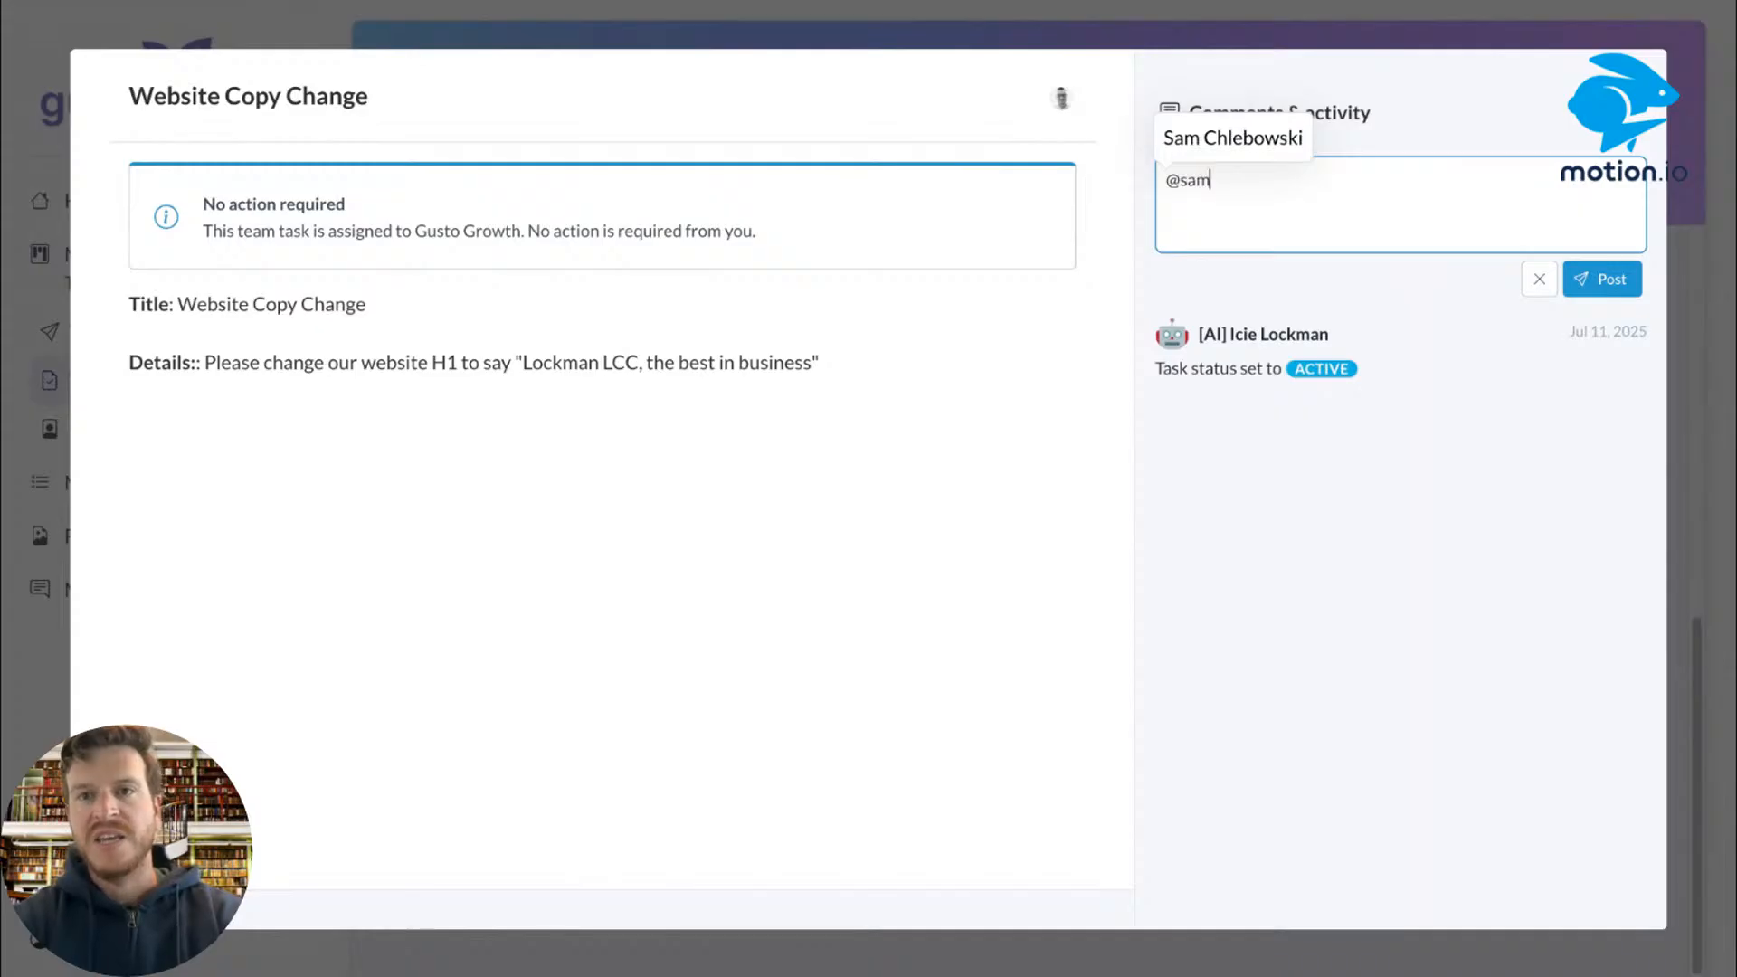
click(1266, 137)
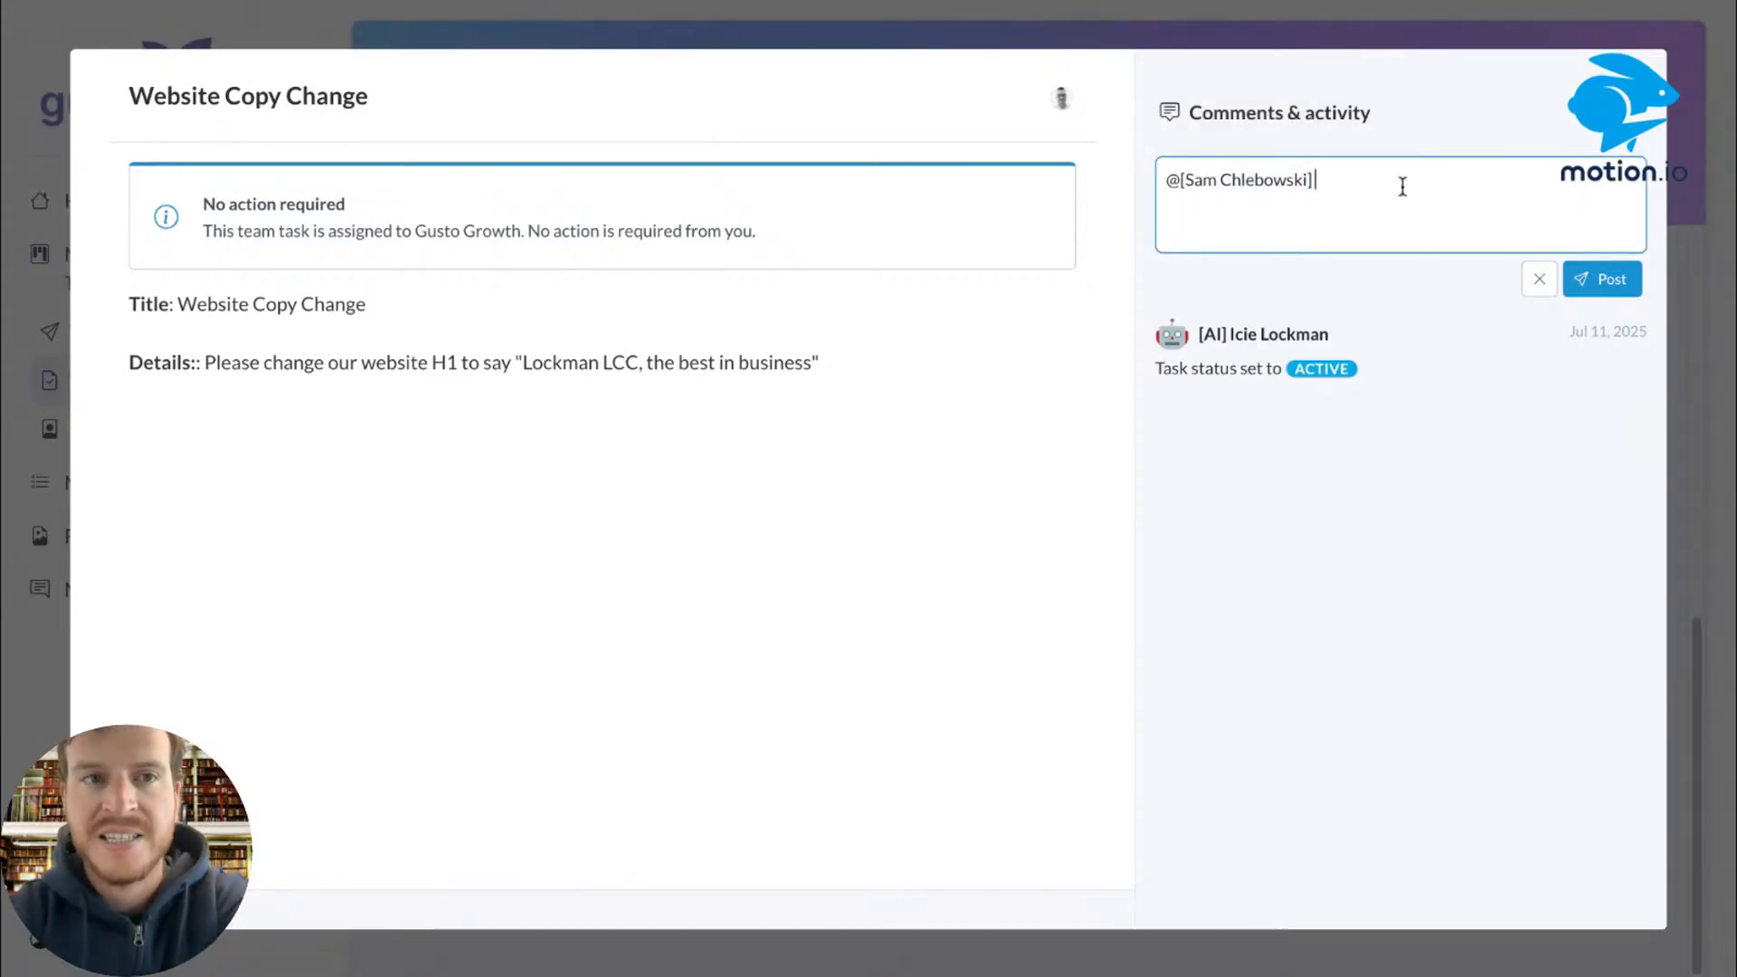
click(1590, 286)
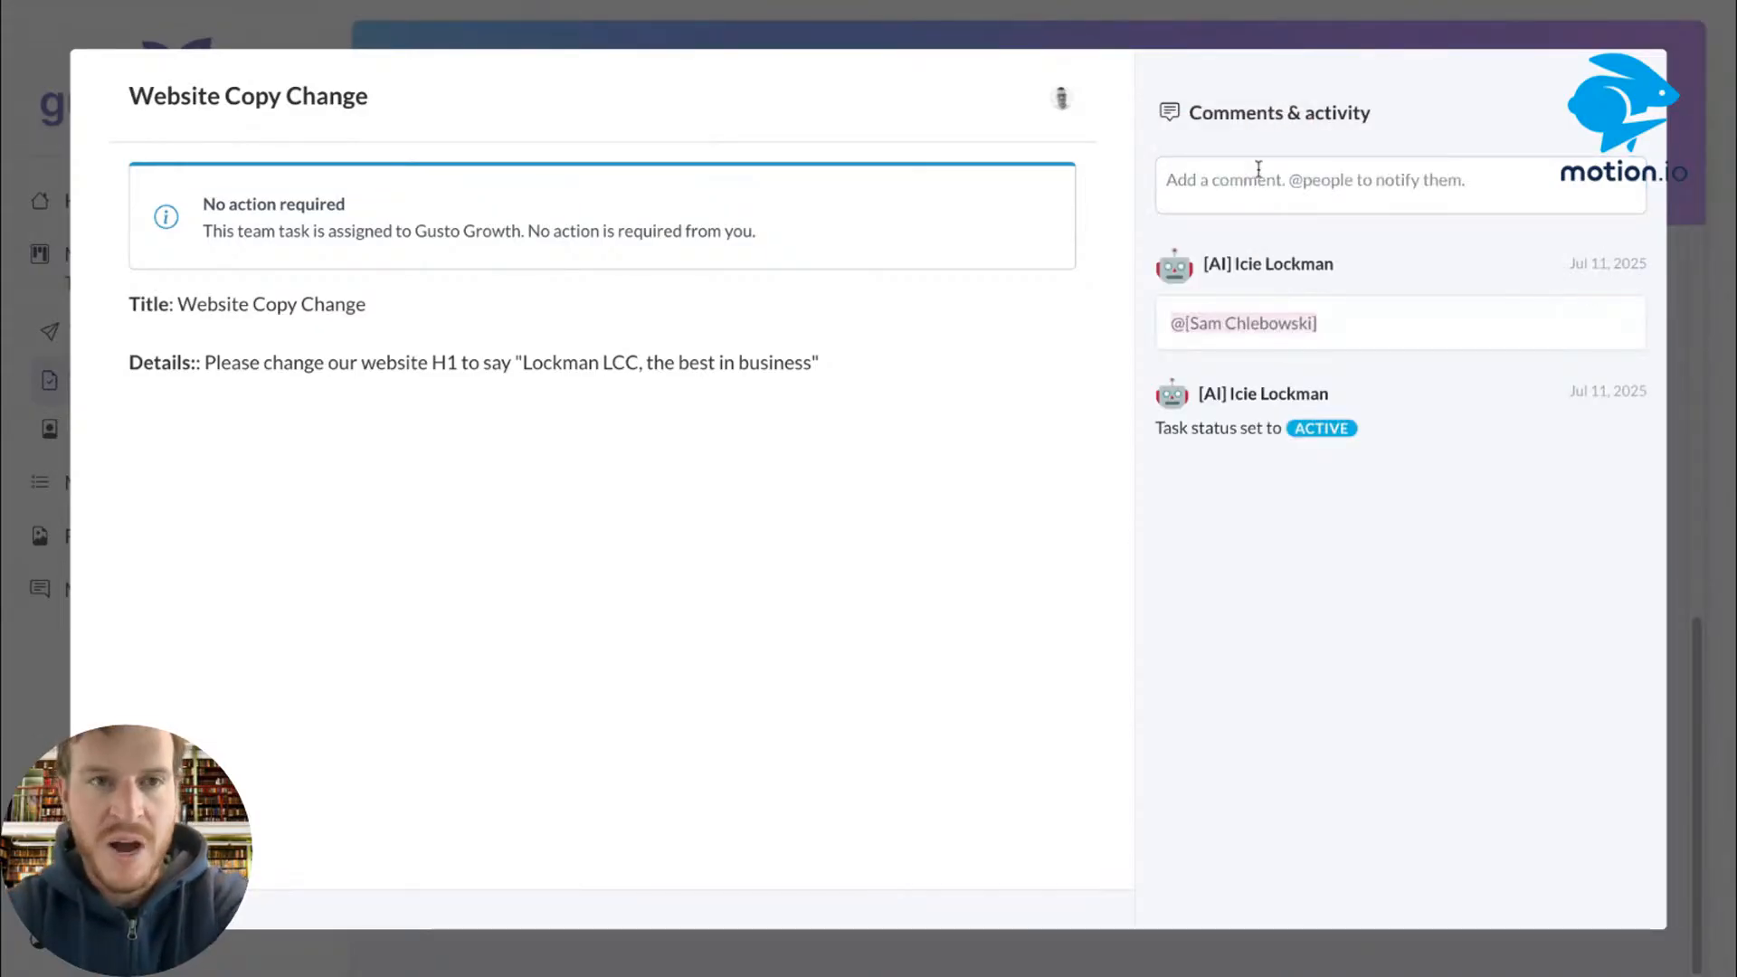
click(1645, 69)
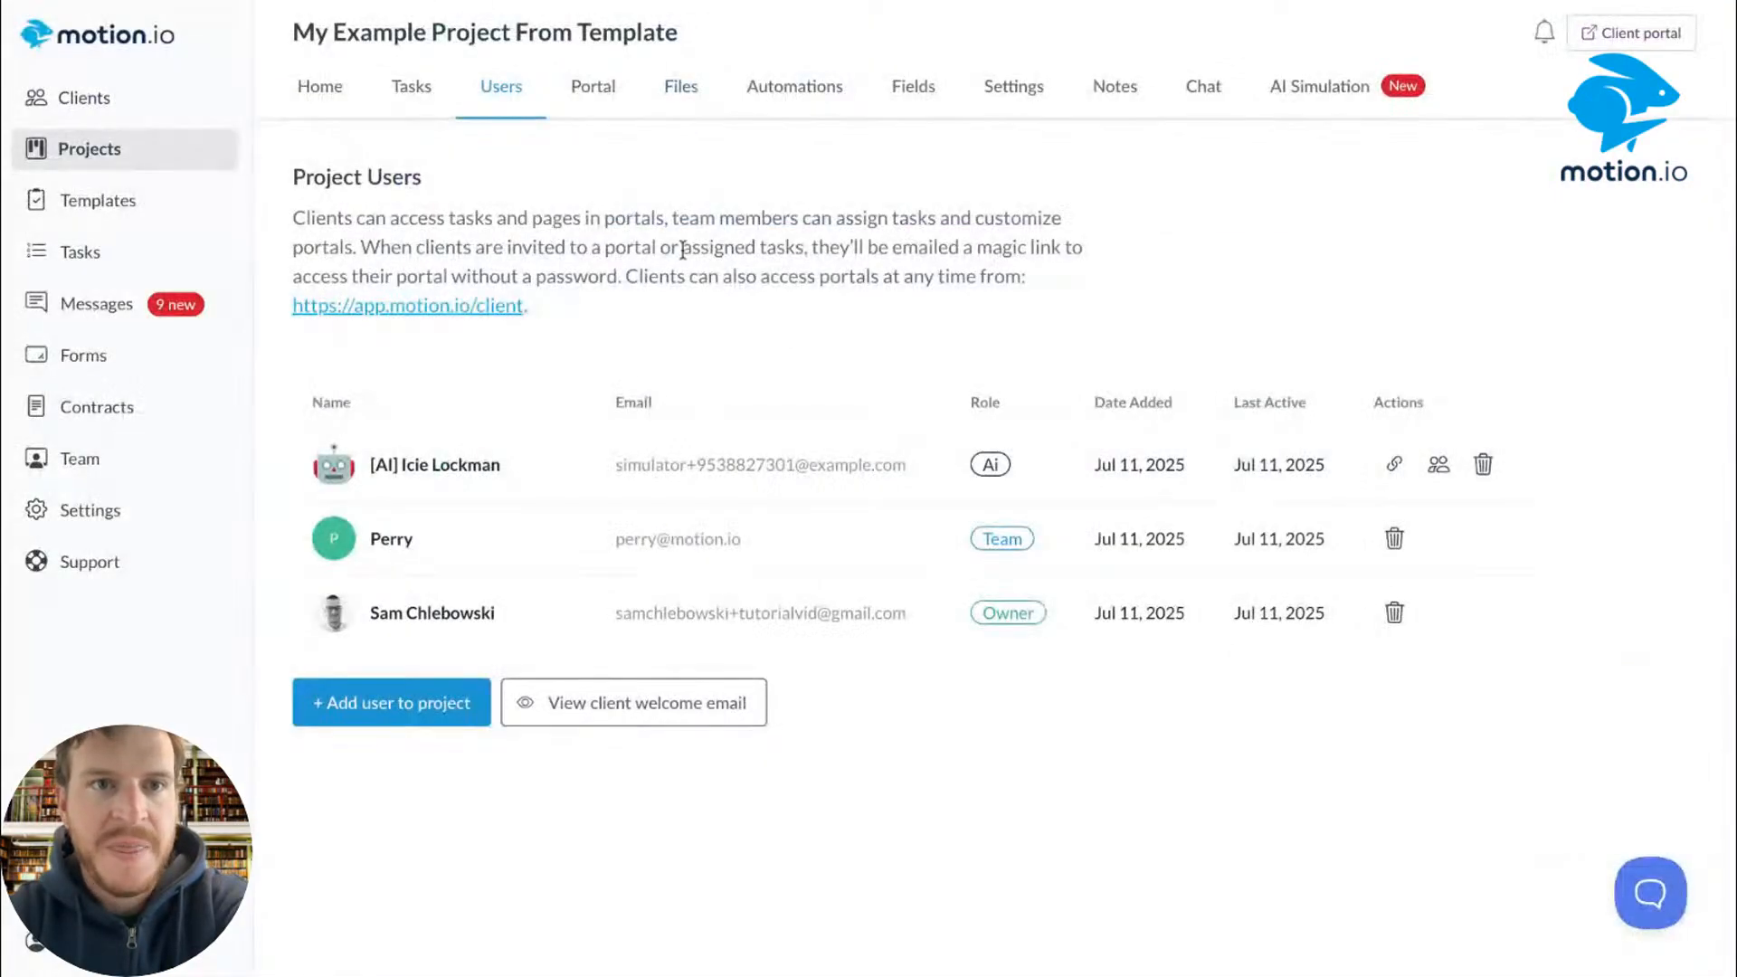
Step: Check the Website Copy Change ticket under Helpdesk Requests in the example project's tasks on the team side, including its assignee and comments
click(422, 92)
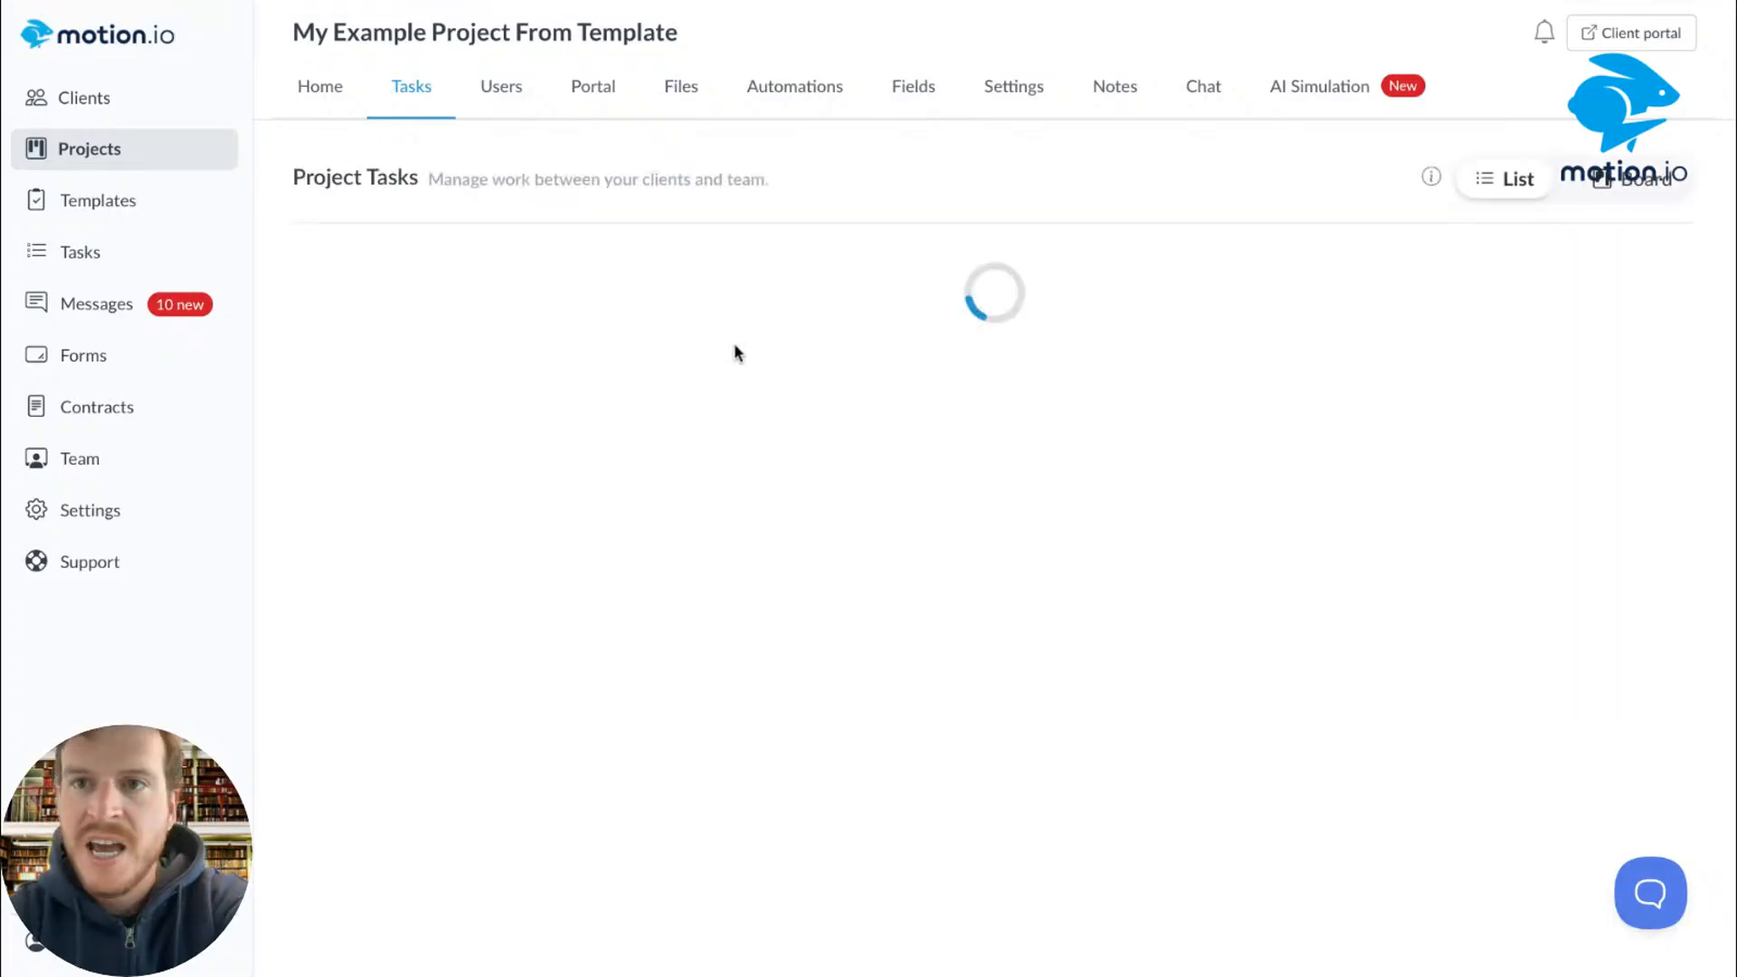
scroll(735, 344, down, 15)
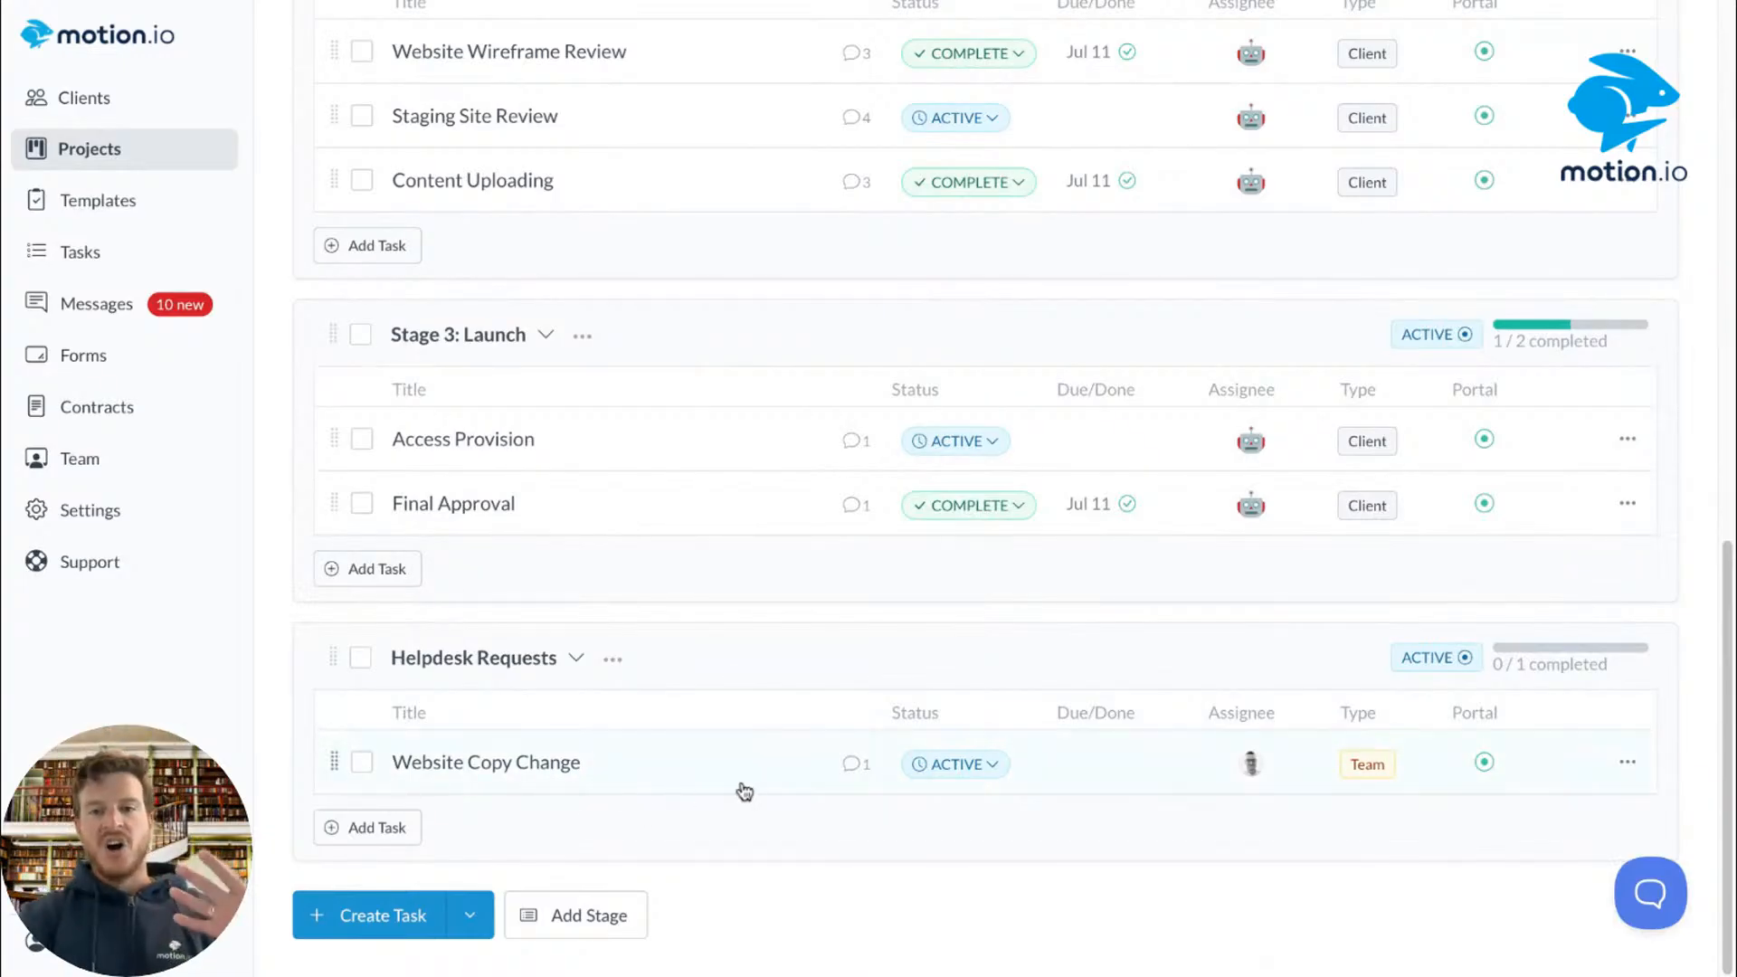
mouse_move(1246, 766)
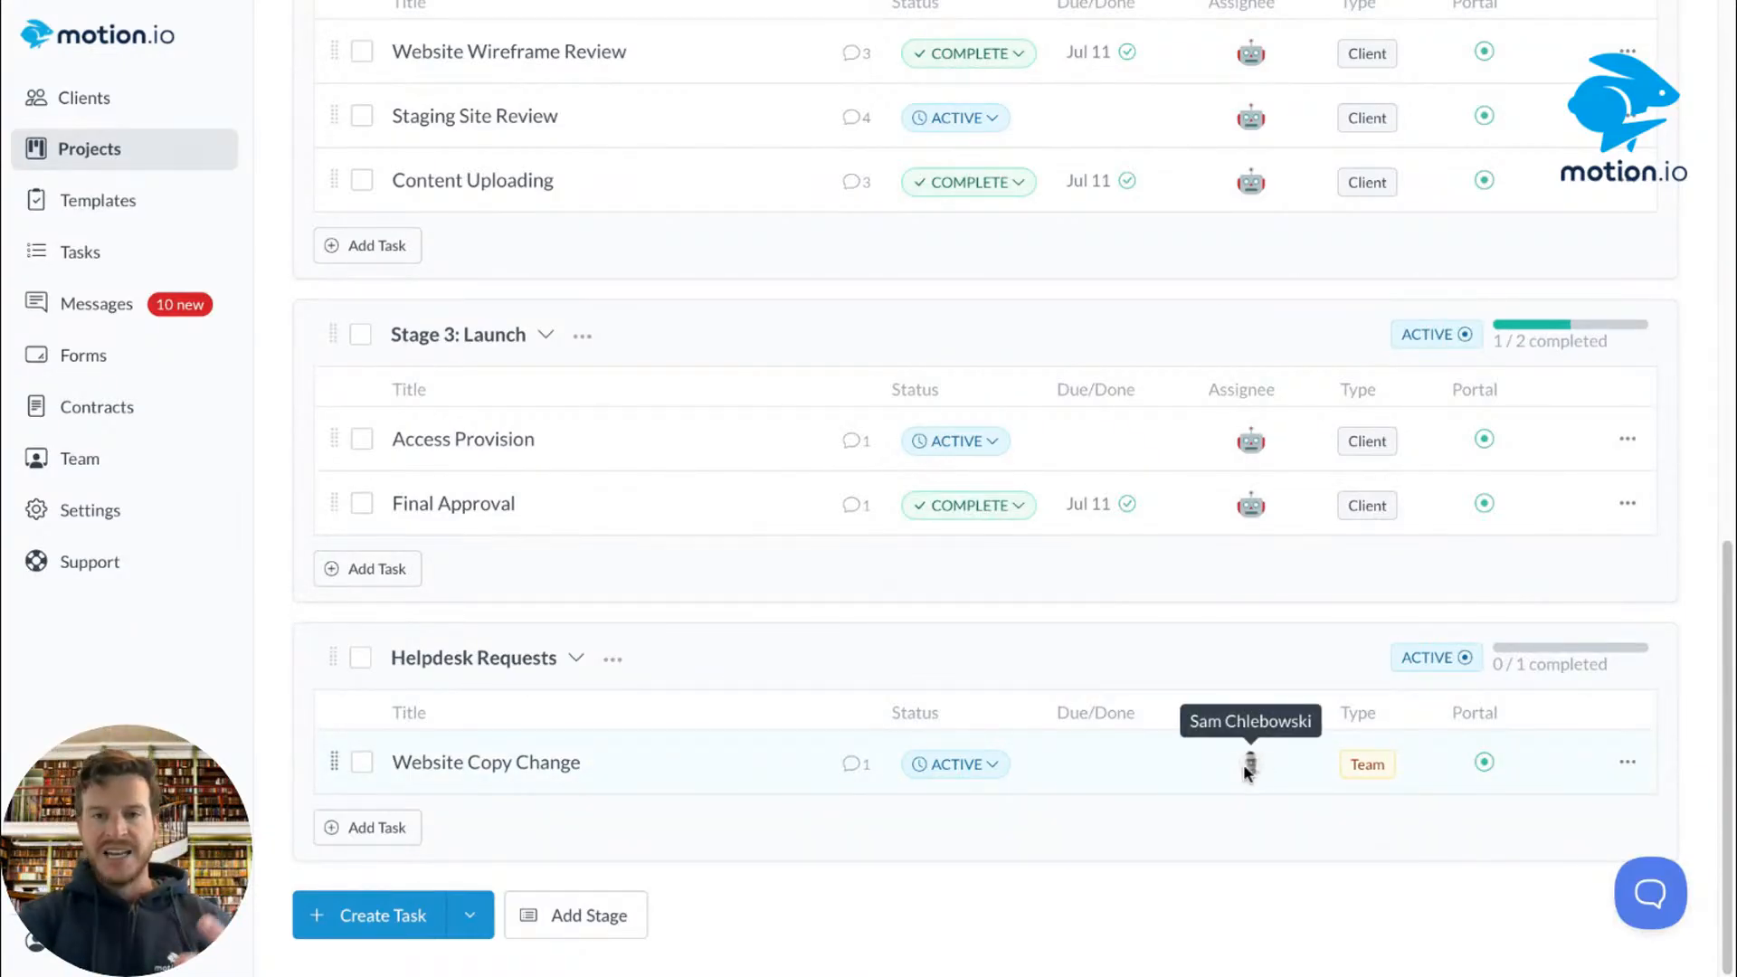
click(693, 767)
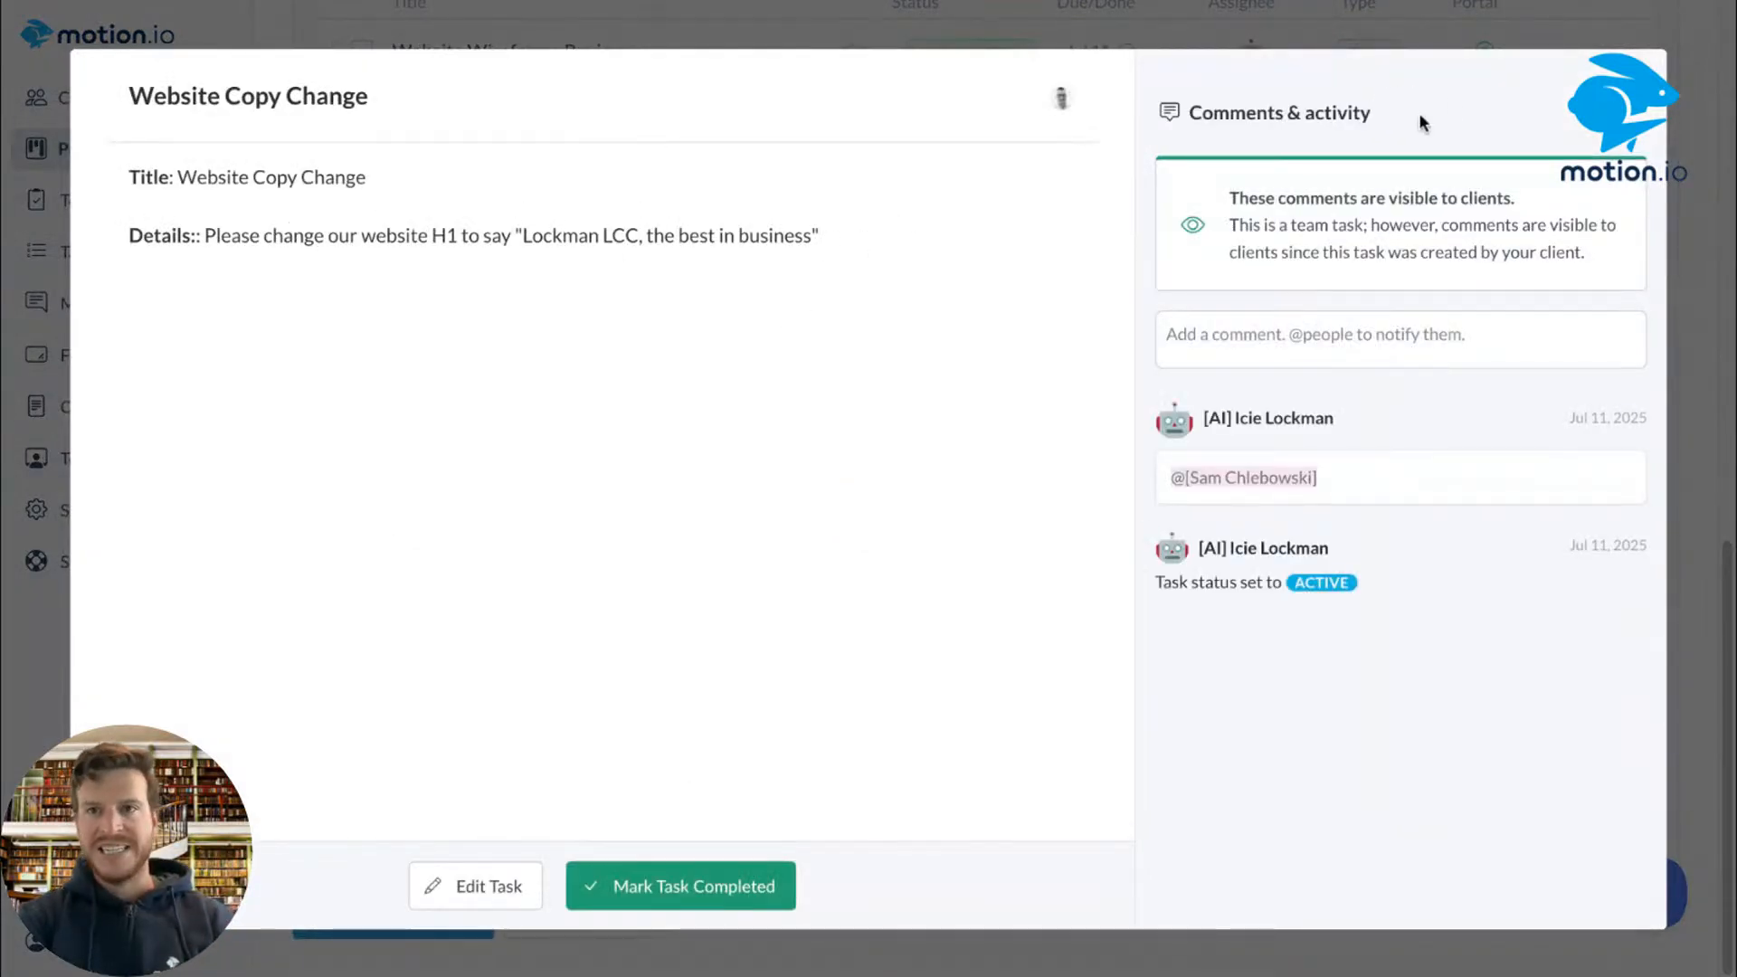
click(1659, 40)
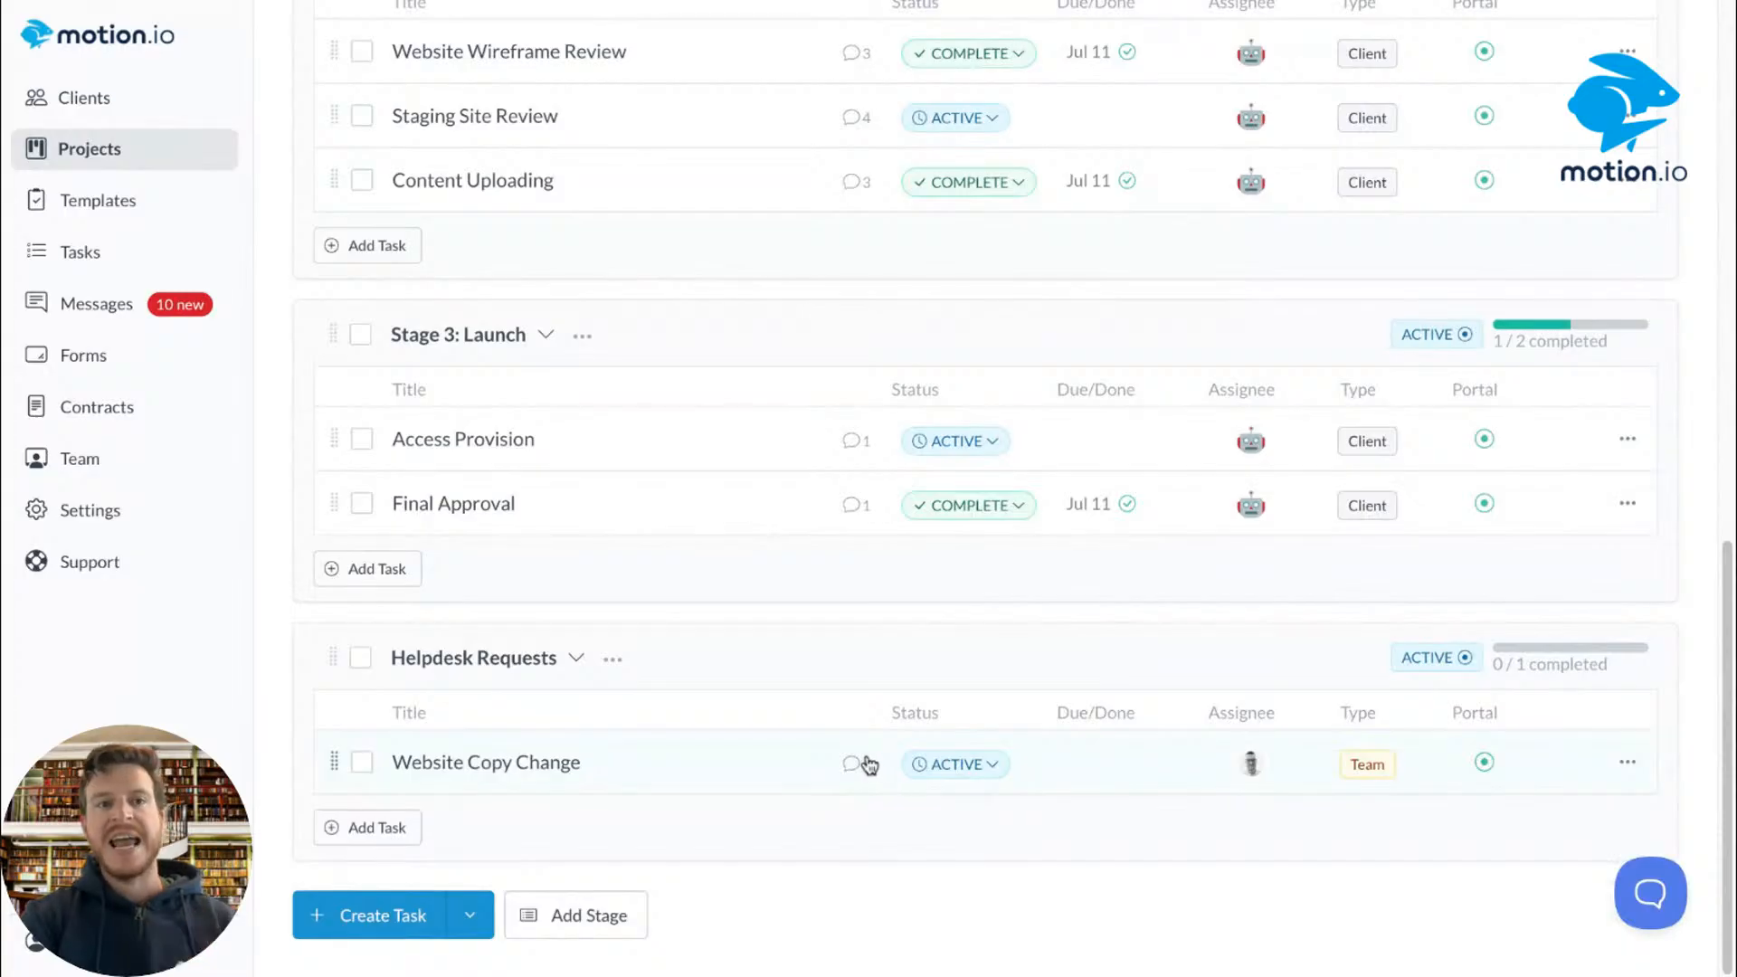
Step: Find the Website Copy Change ticket among your own tasks in the account-wide task list and view its details
click(84, 259)
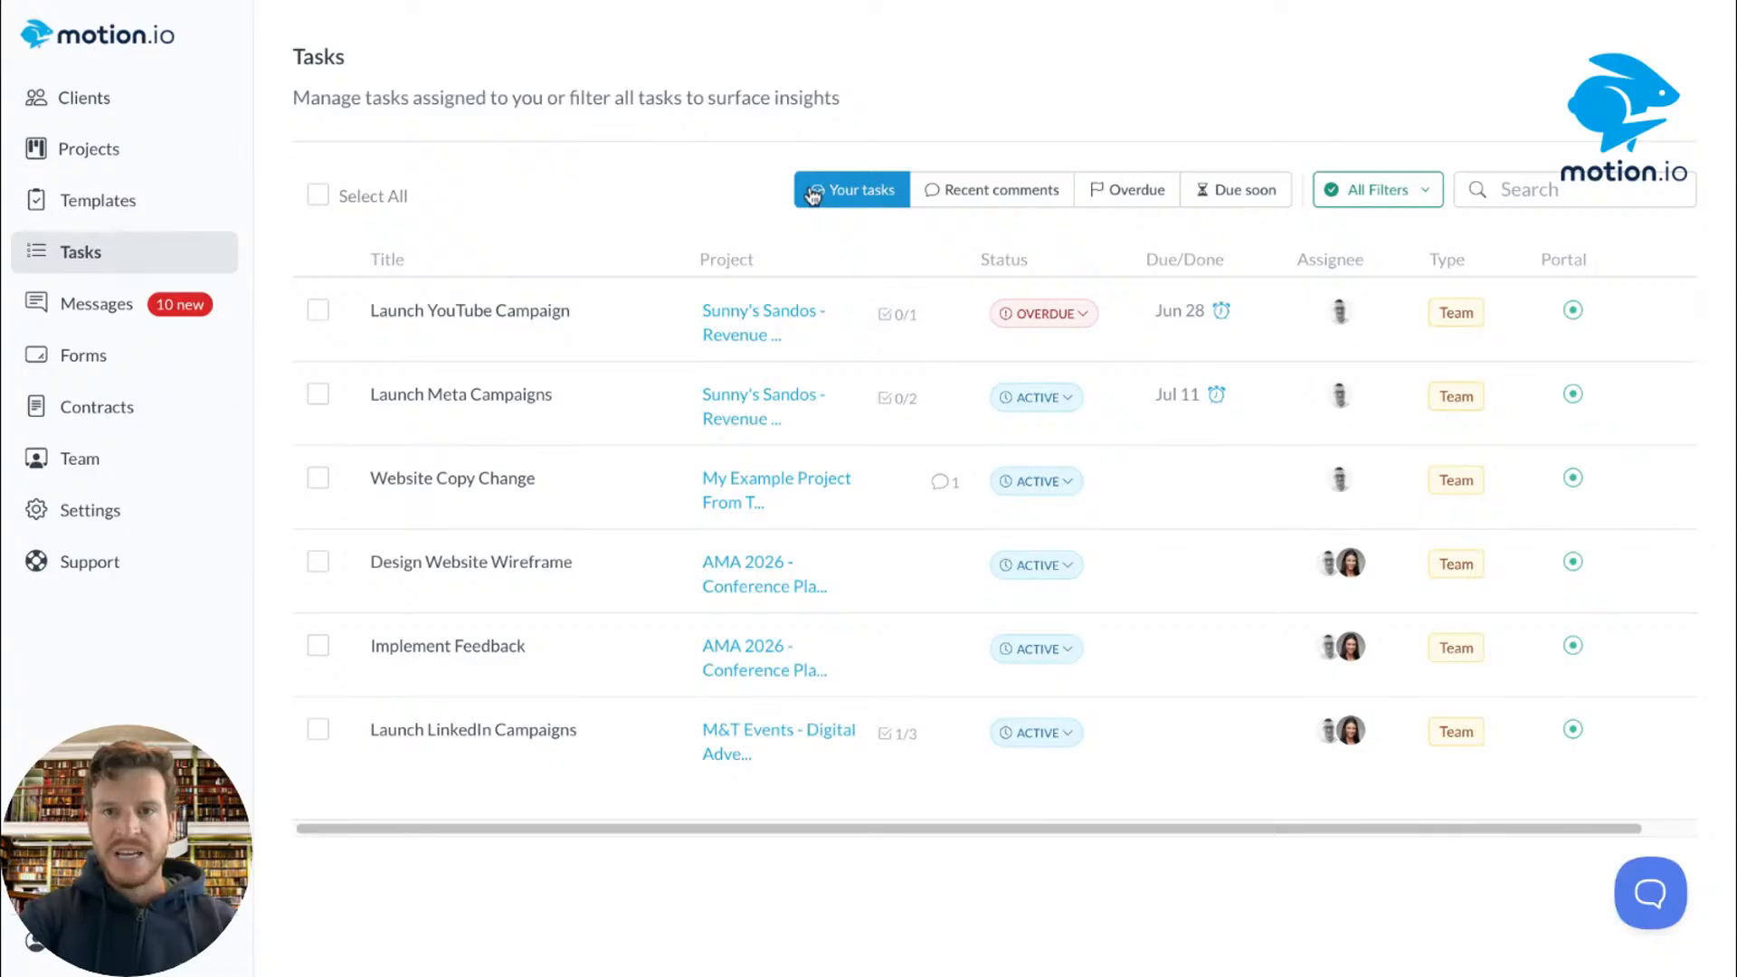
click(1165, 190)
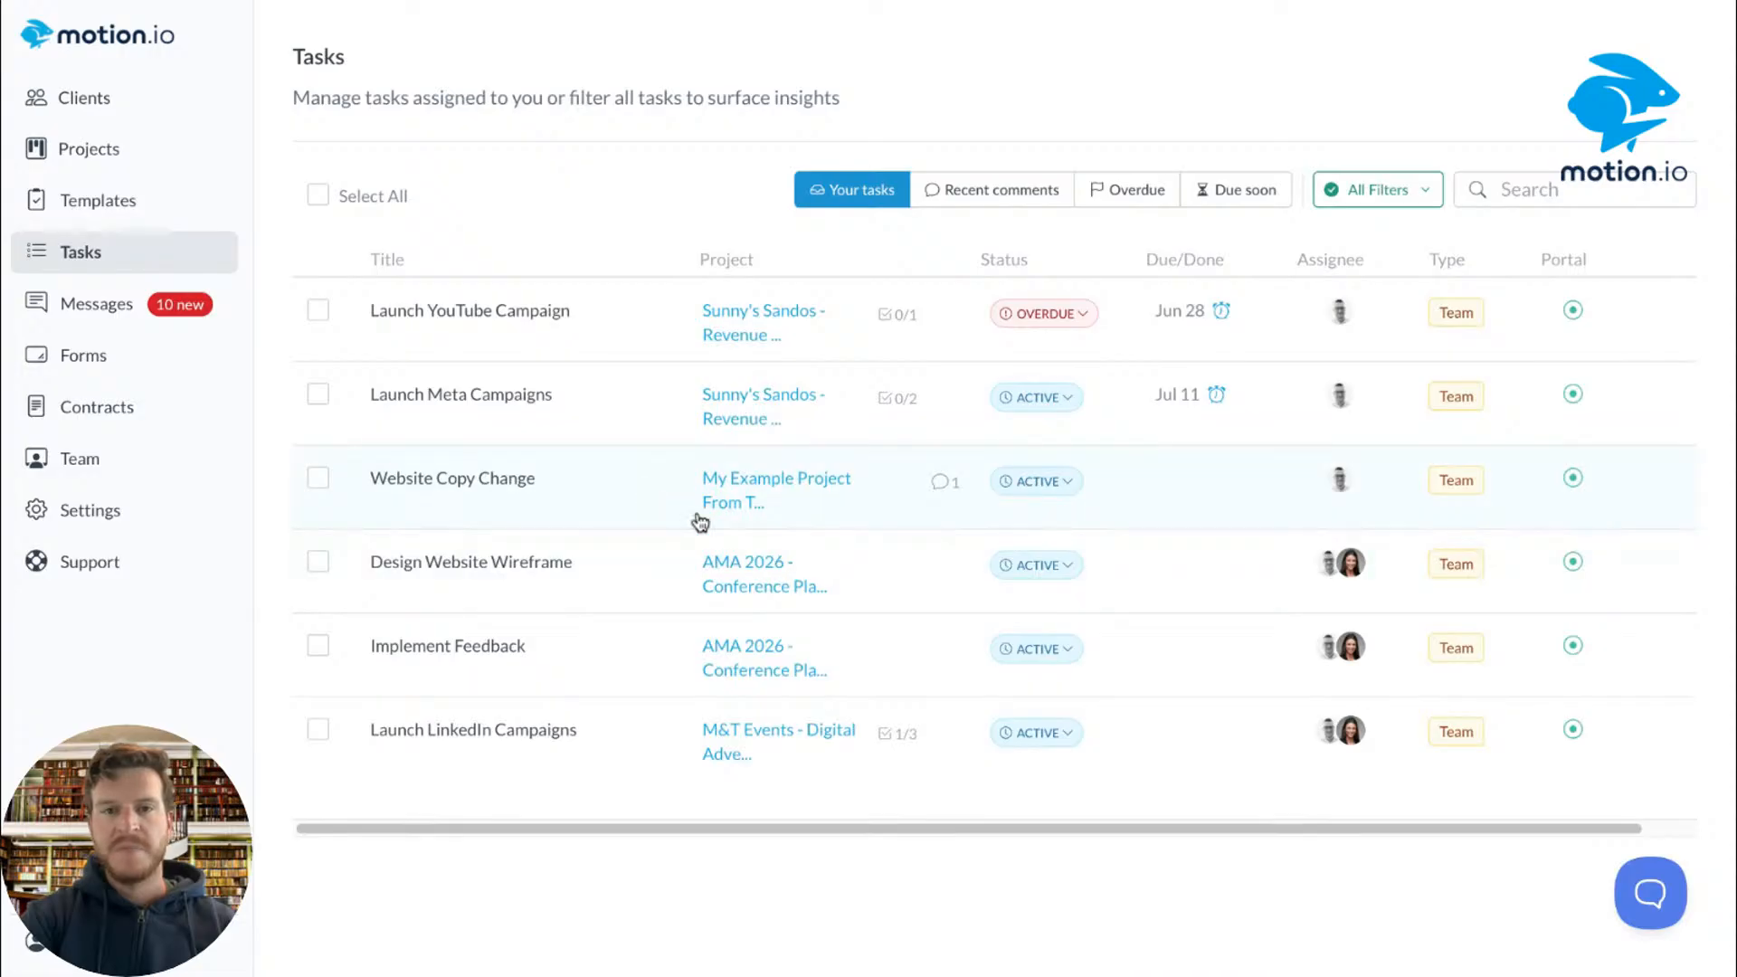
click(471, 503)
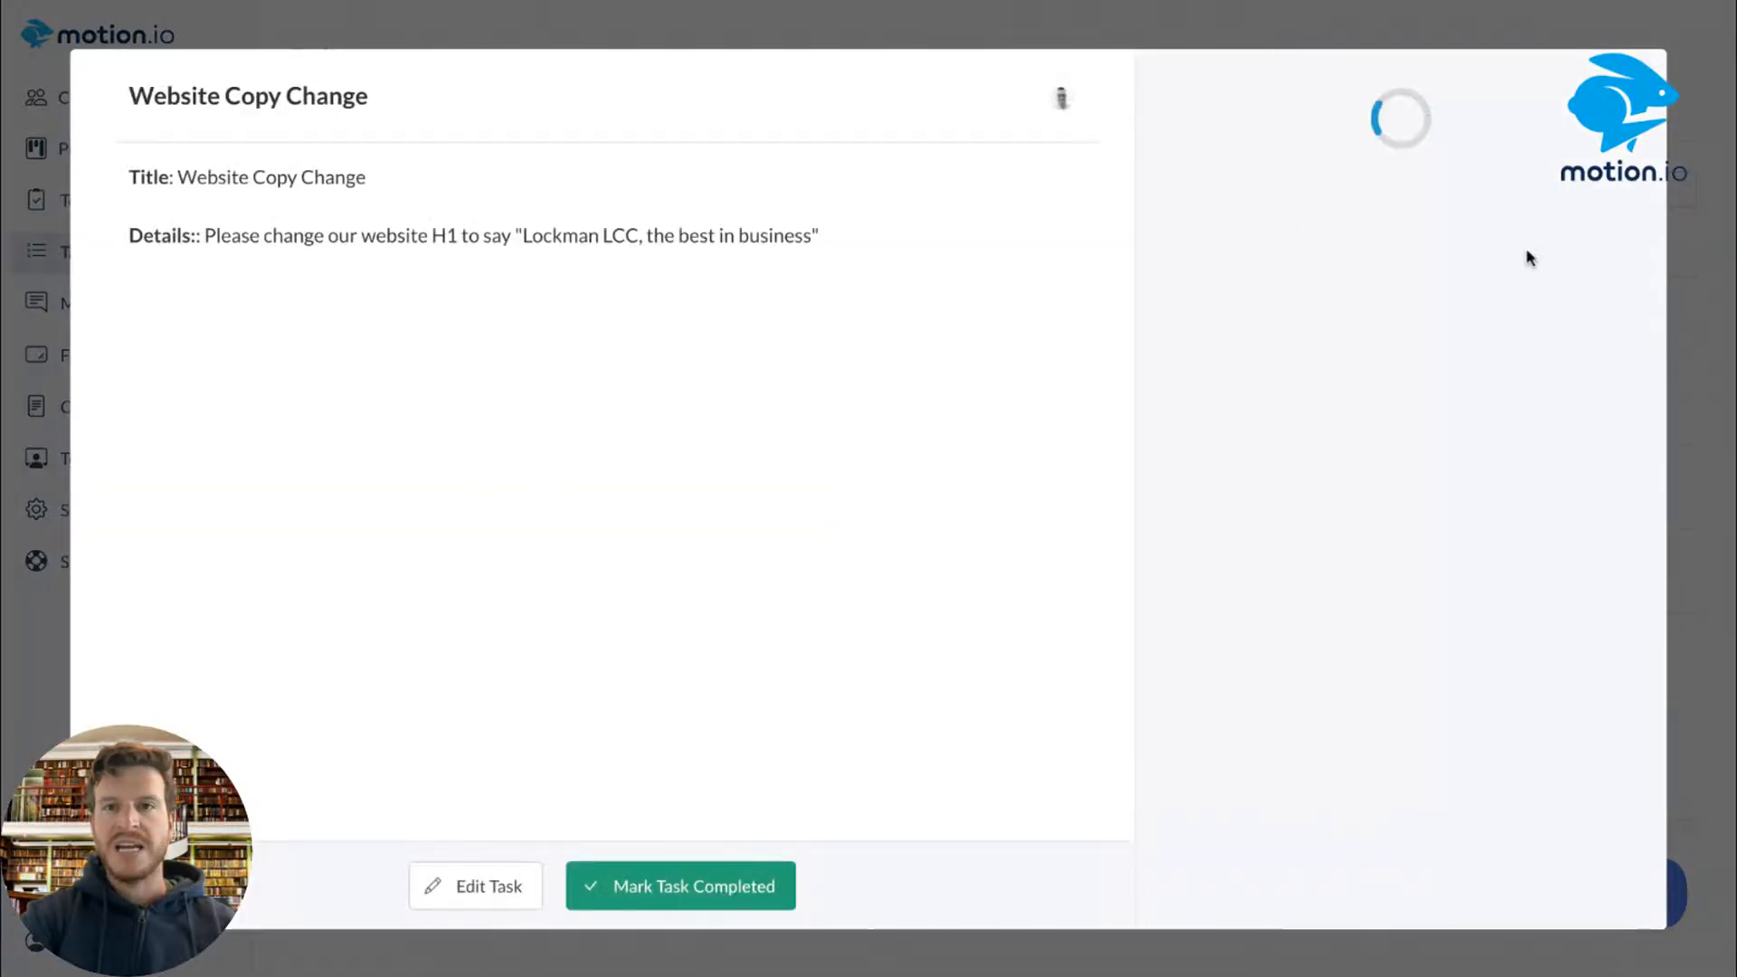
key(Escape)
Step: Select the Website Copy Change, Design Website Wireframe and Implement Feedback tasks and mark them all completed in bulk
click(318, 481)
click(320, 548)
key(Escape)
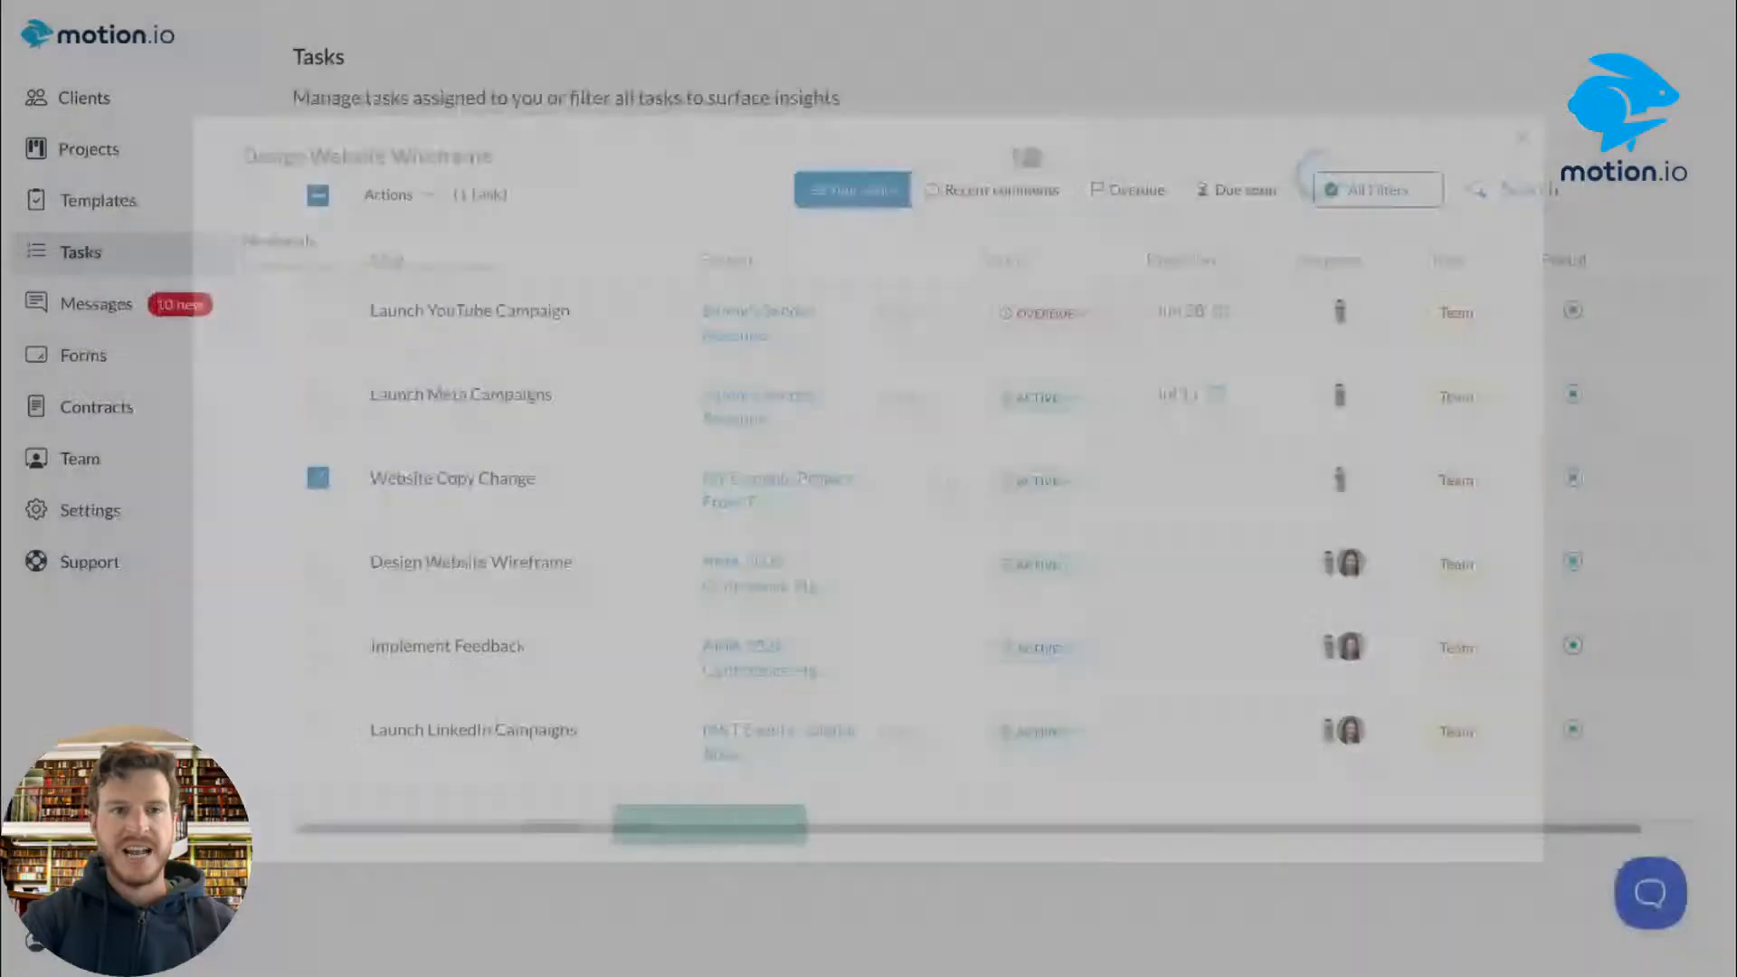
click(318, 561)
click(317, 645)
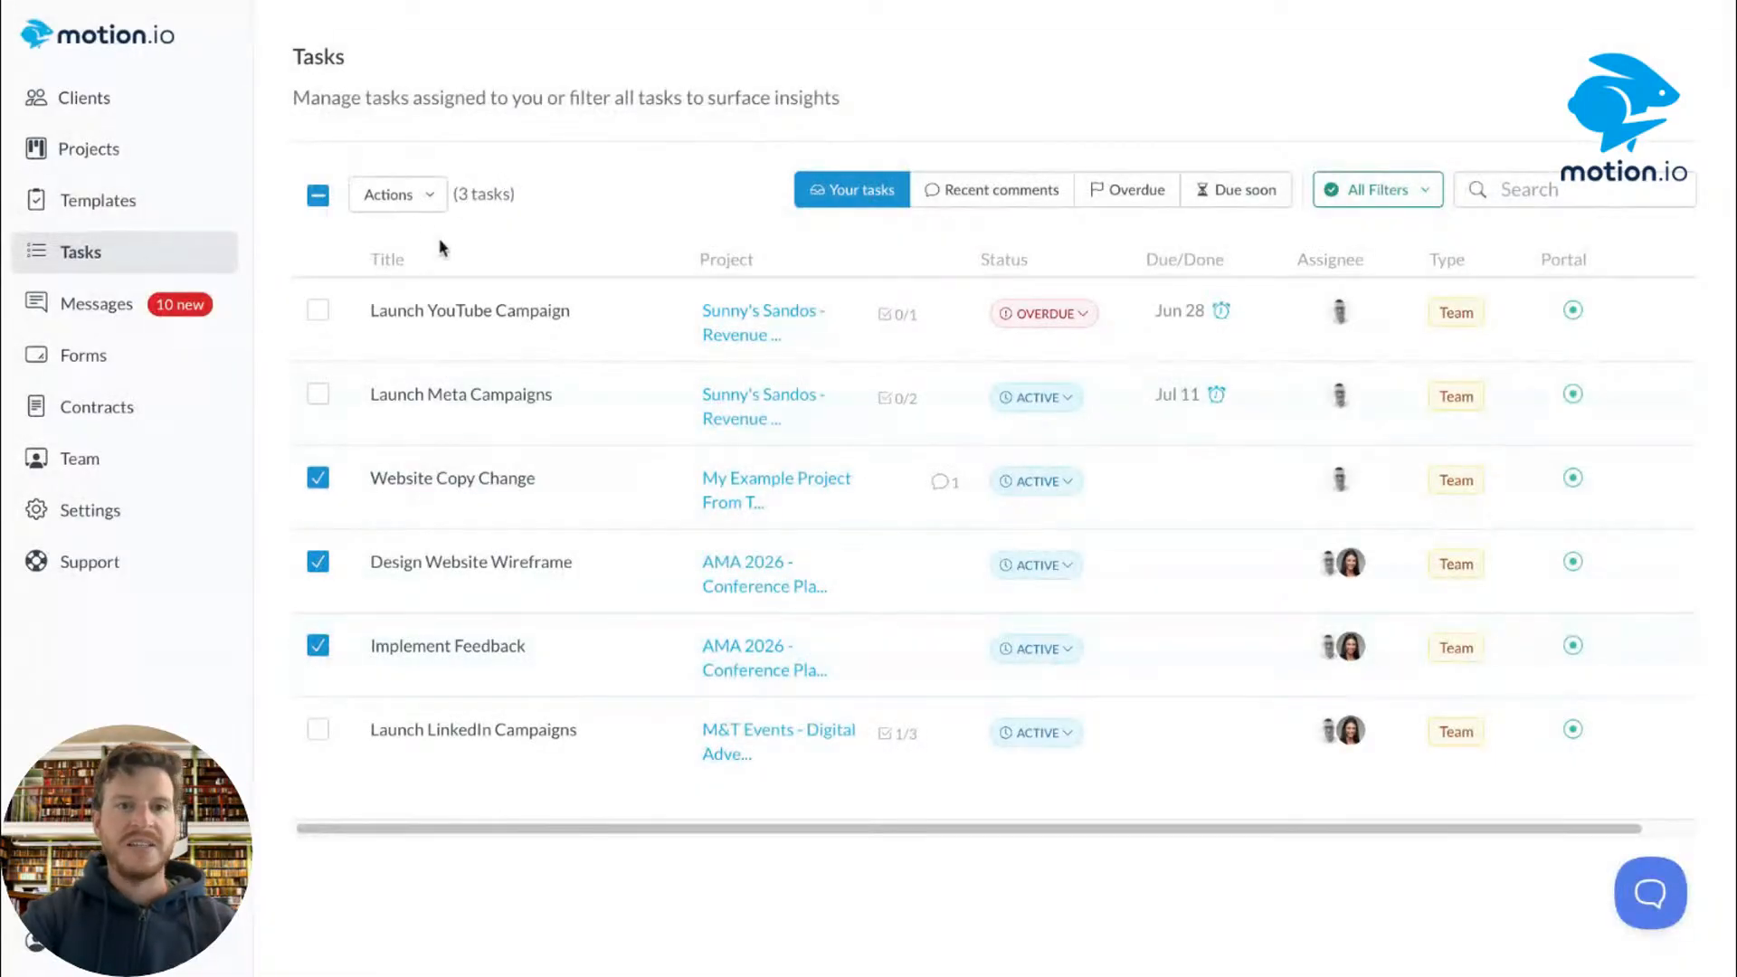
click(418, 194)
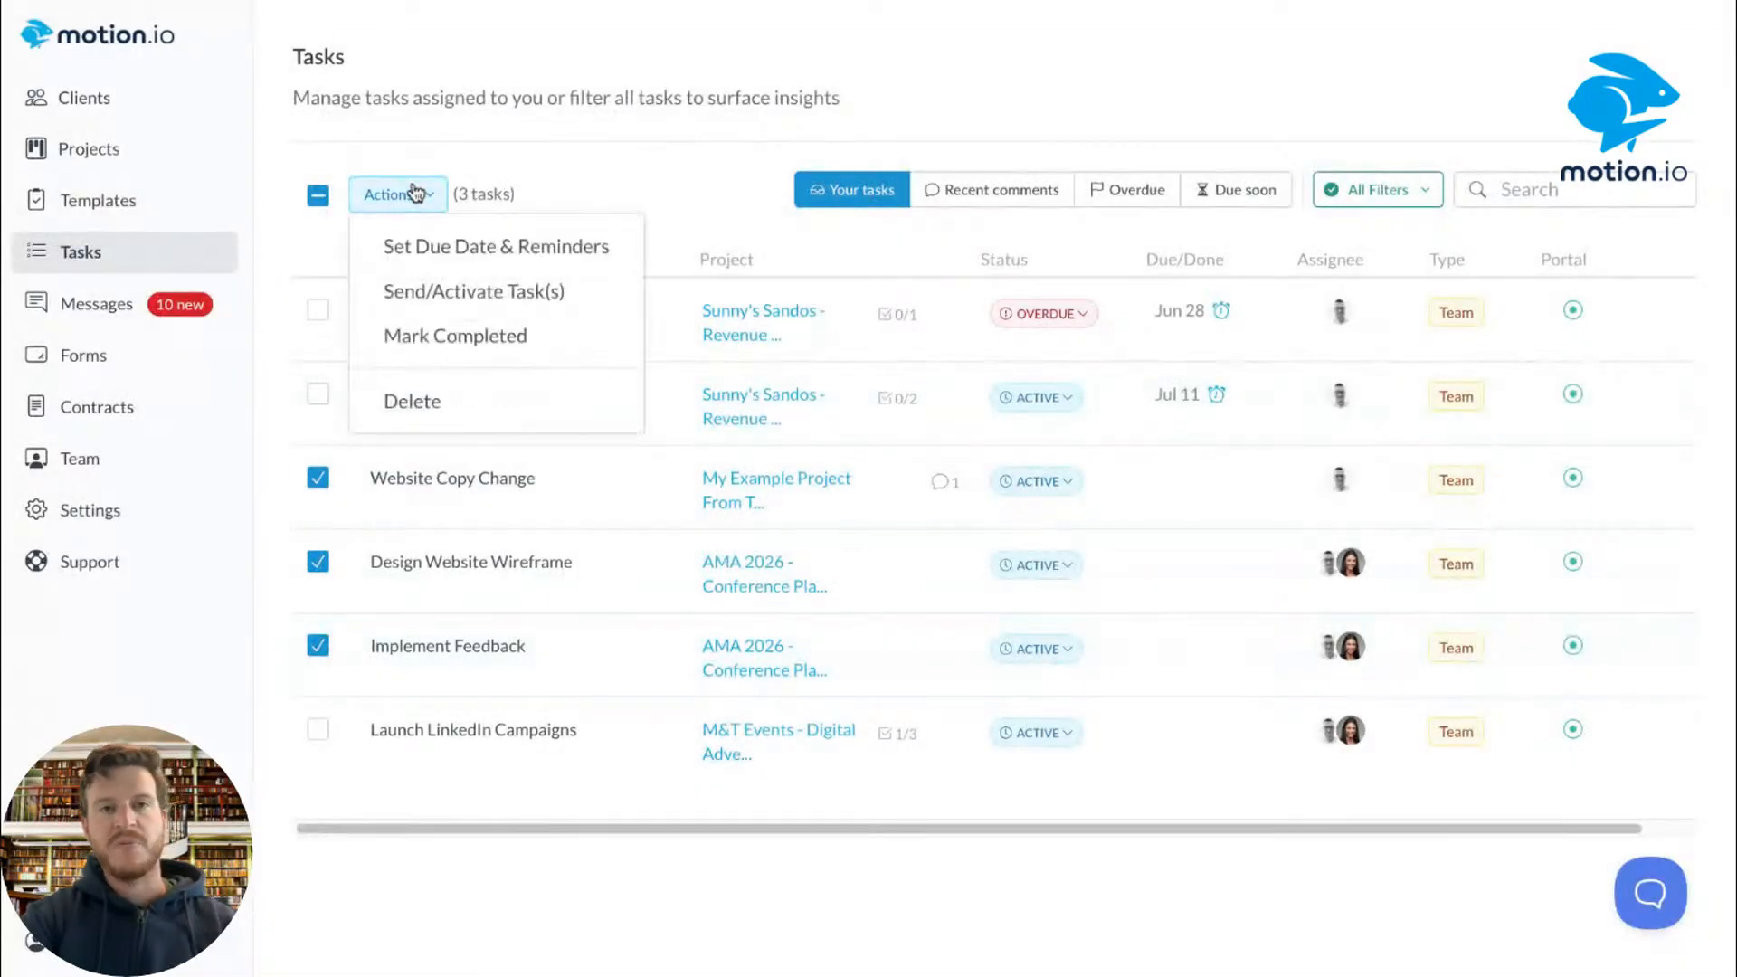
click(469, 337)
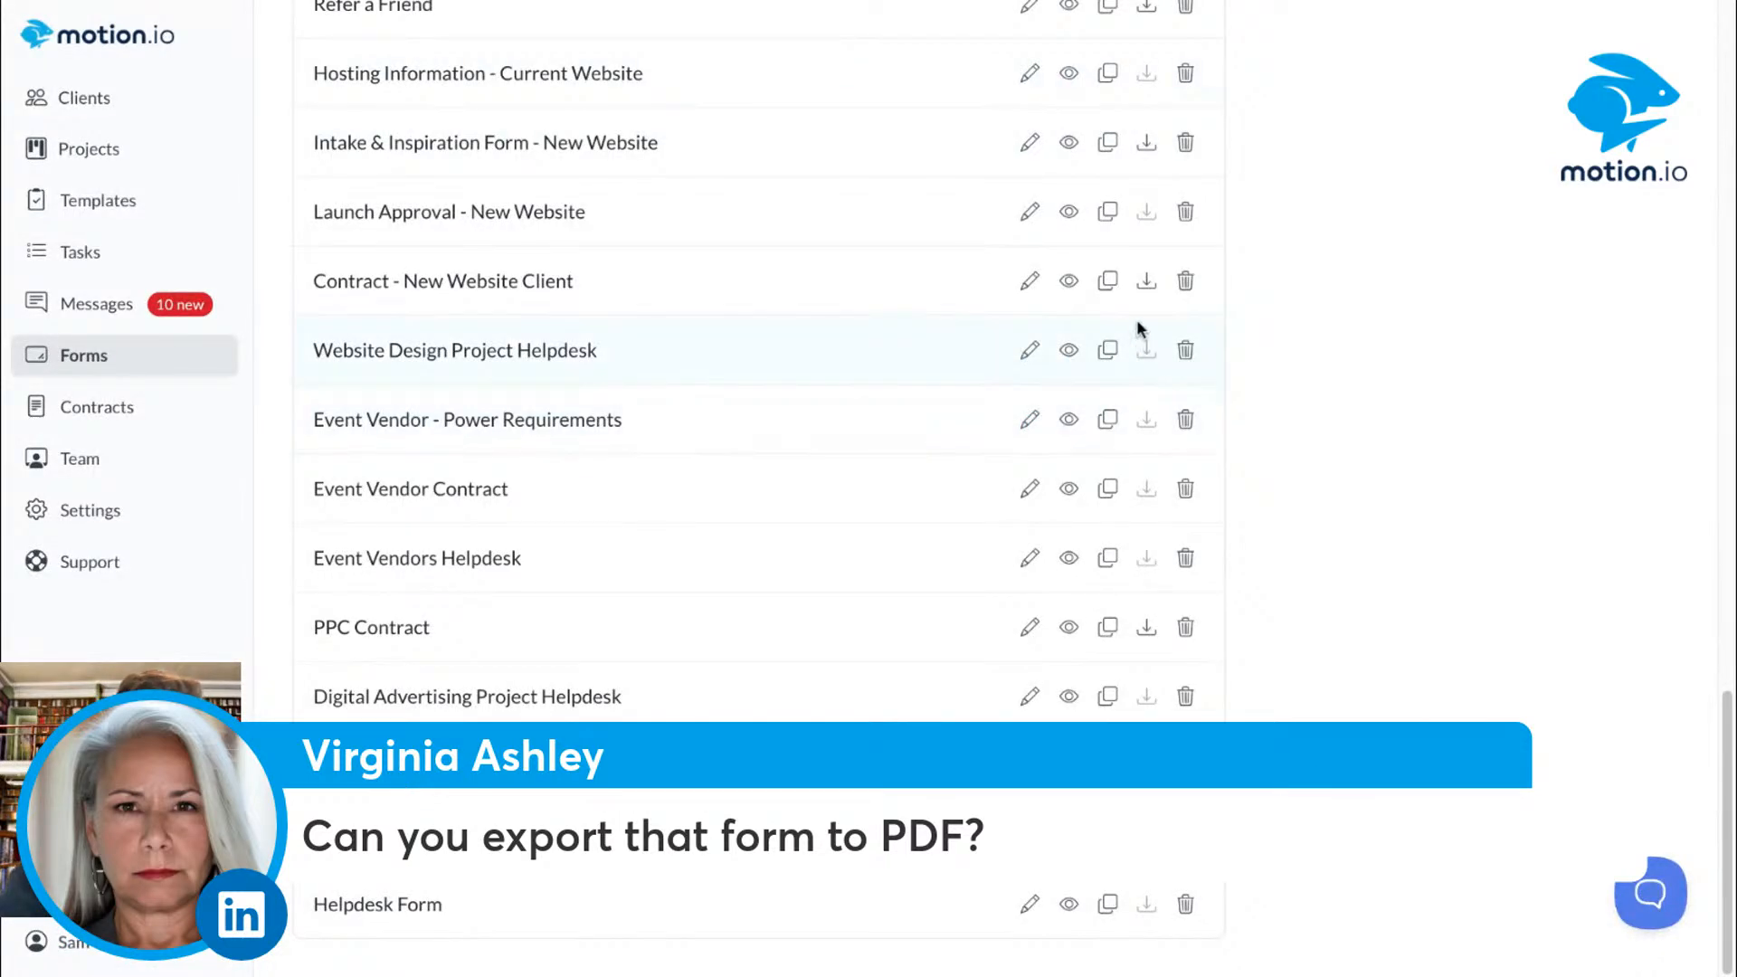
Step: Examine the forms list to see which forms offer a download of their submissions
scroll(633, 361, up, 7)
scroll(634, 361, up, 20)
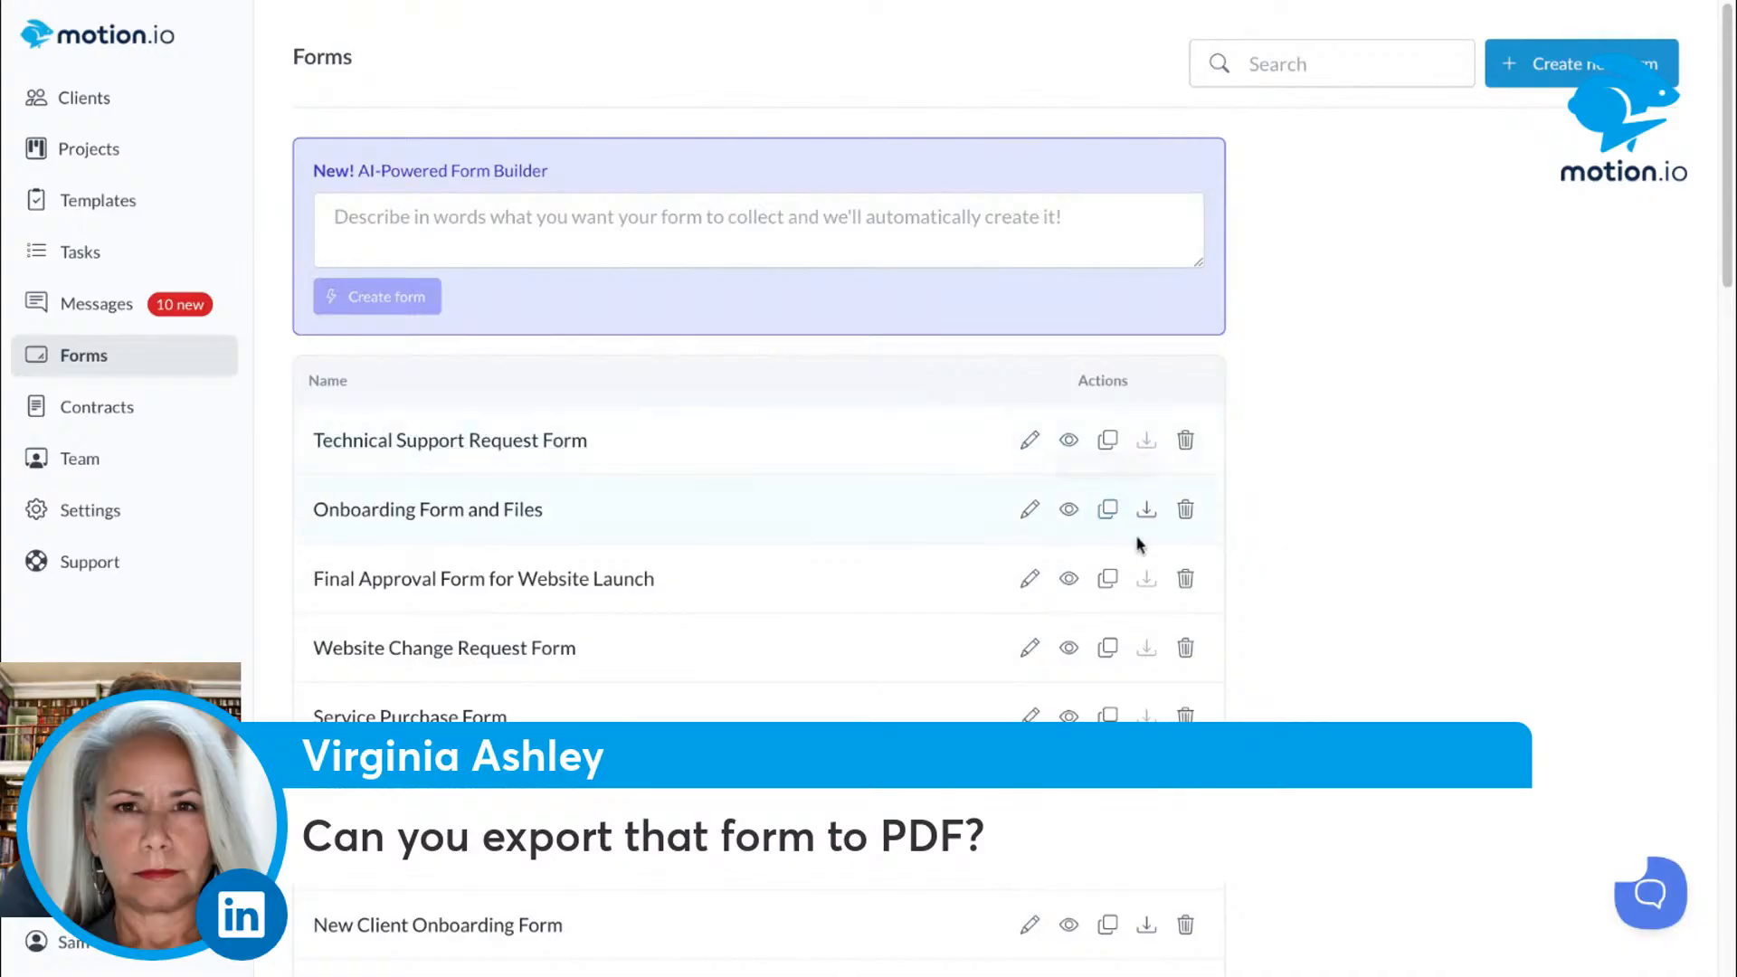
scroll(1147, 584, down, 11)
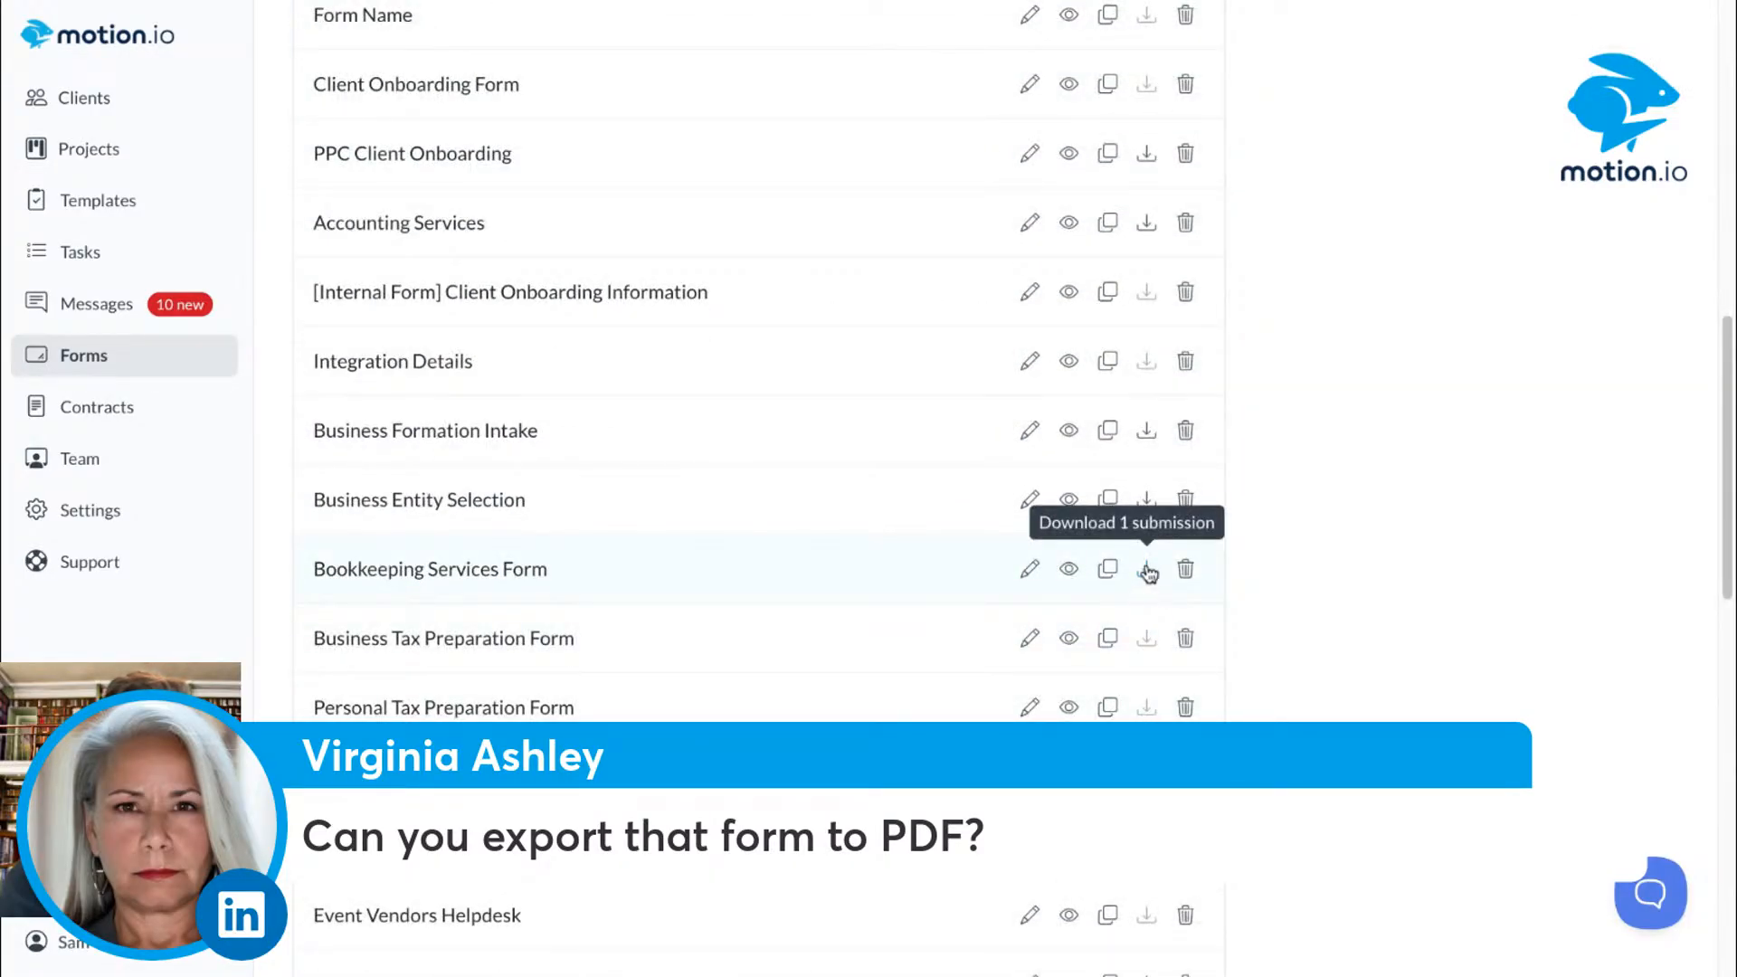
scroll(1147, 891, down, 8)
scroll(1147, 891, down, 6)
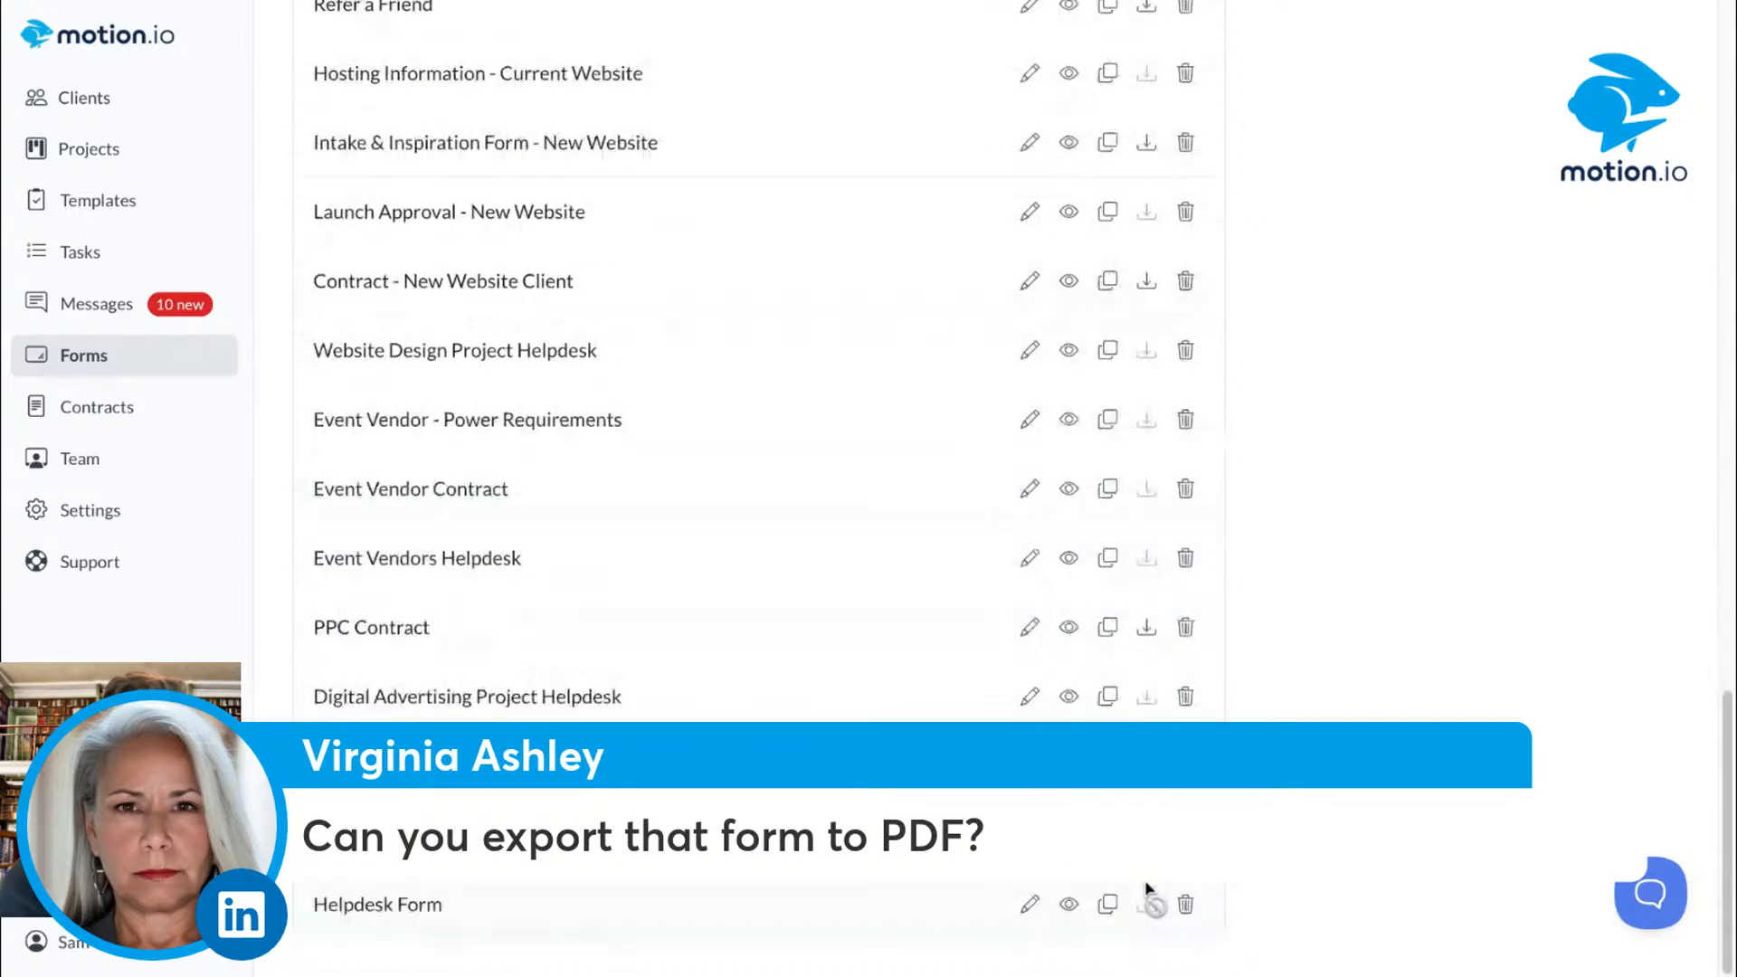
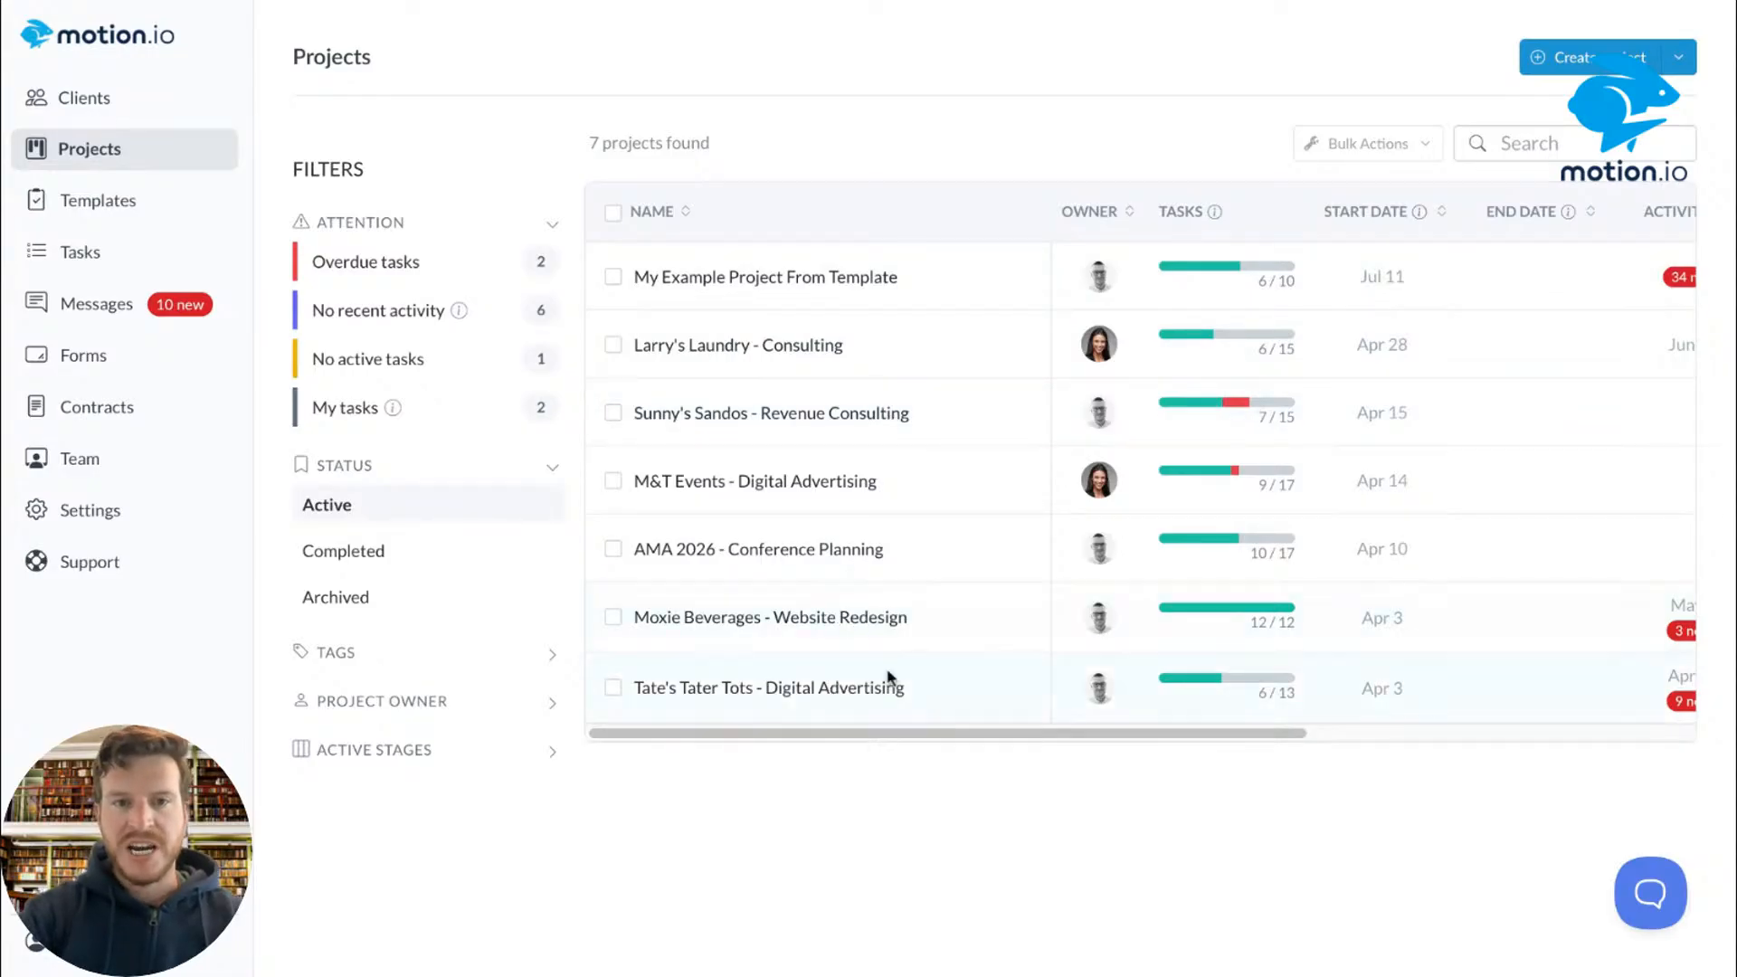
Step: Open the Service Requests portal page settings of the Moxie Beverages - Website Redesign project, down to its Form Embed section
click(851, 627)
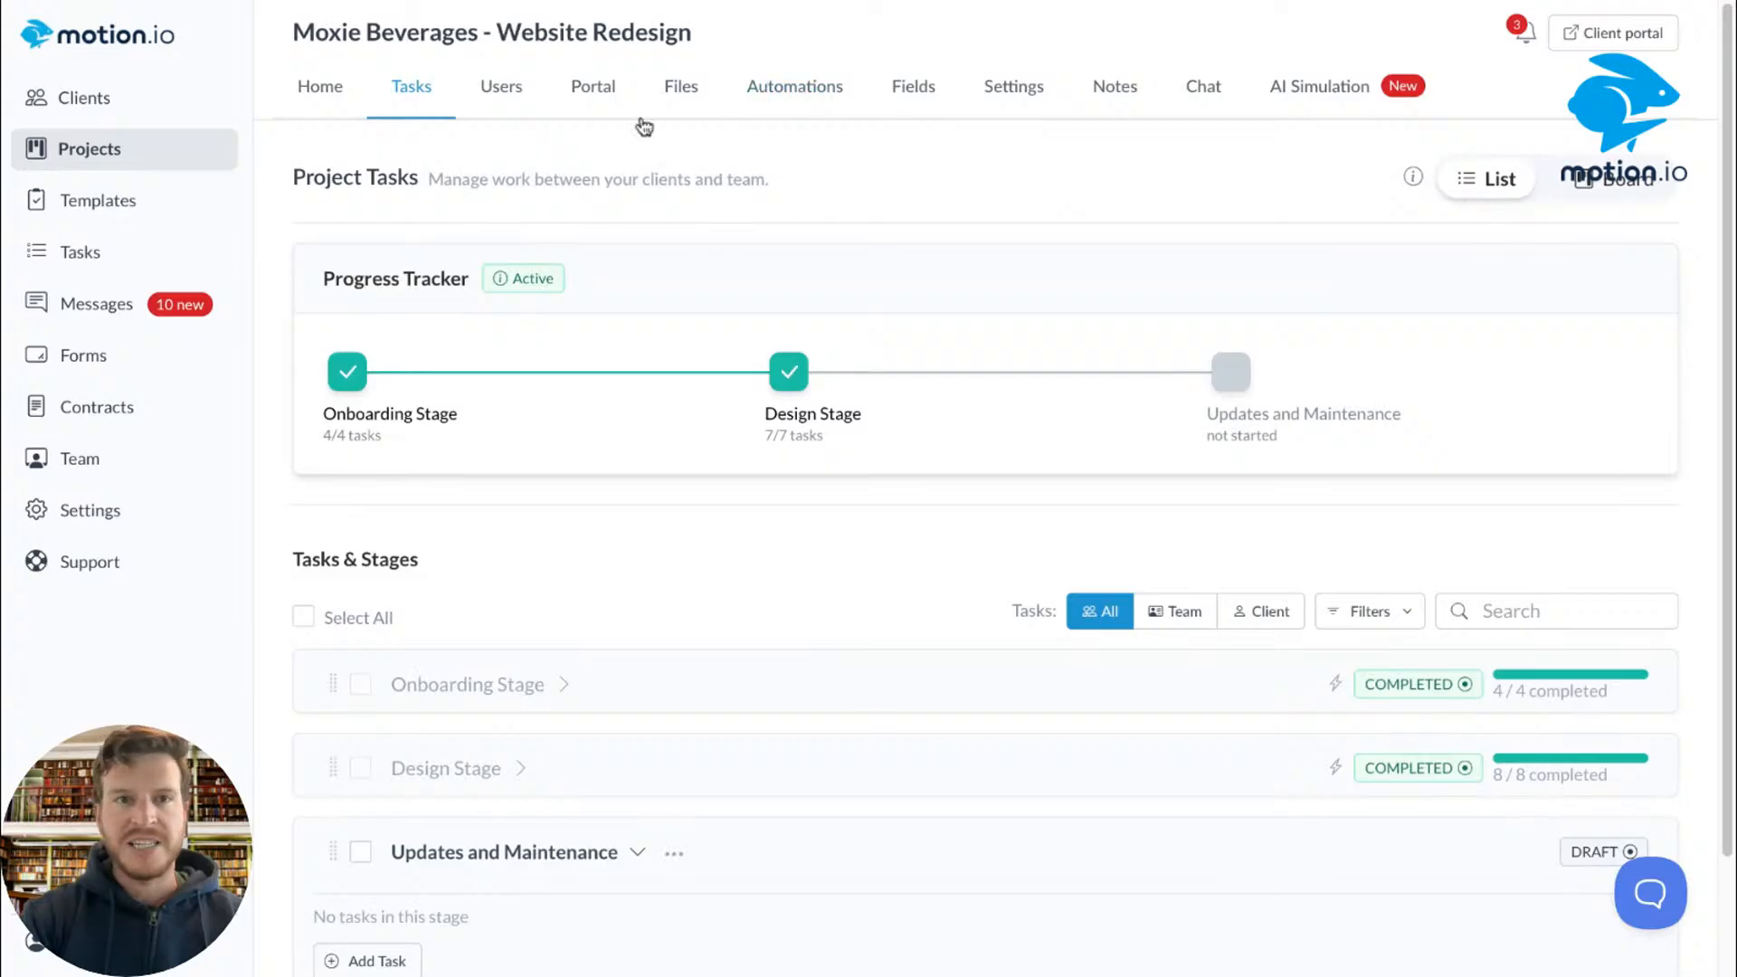
click(577, 90)
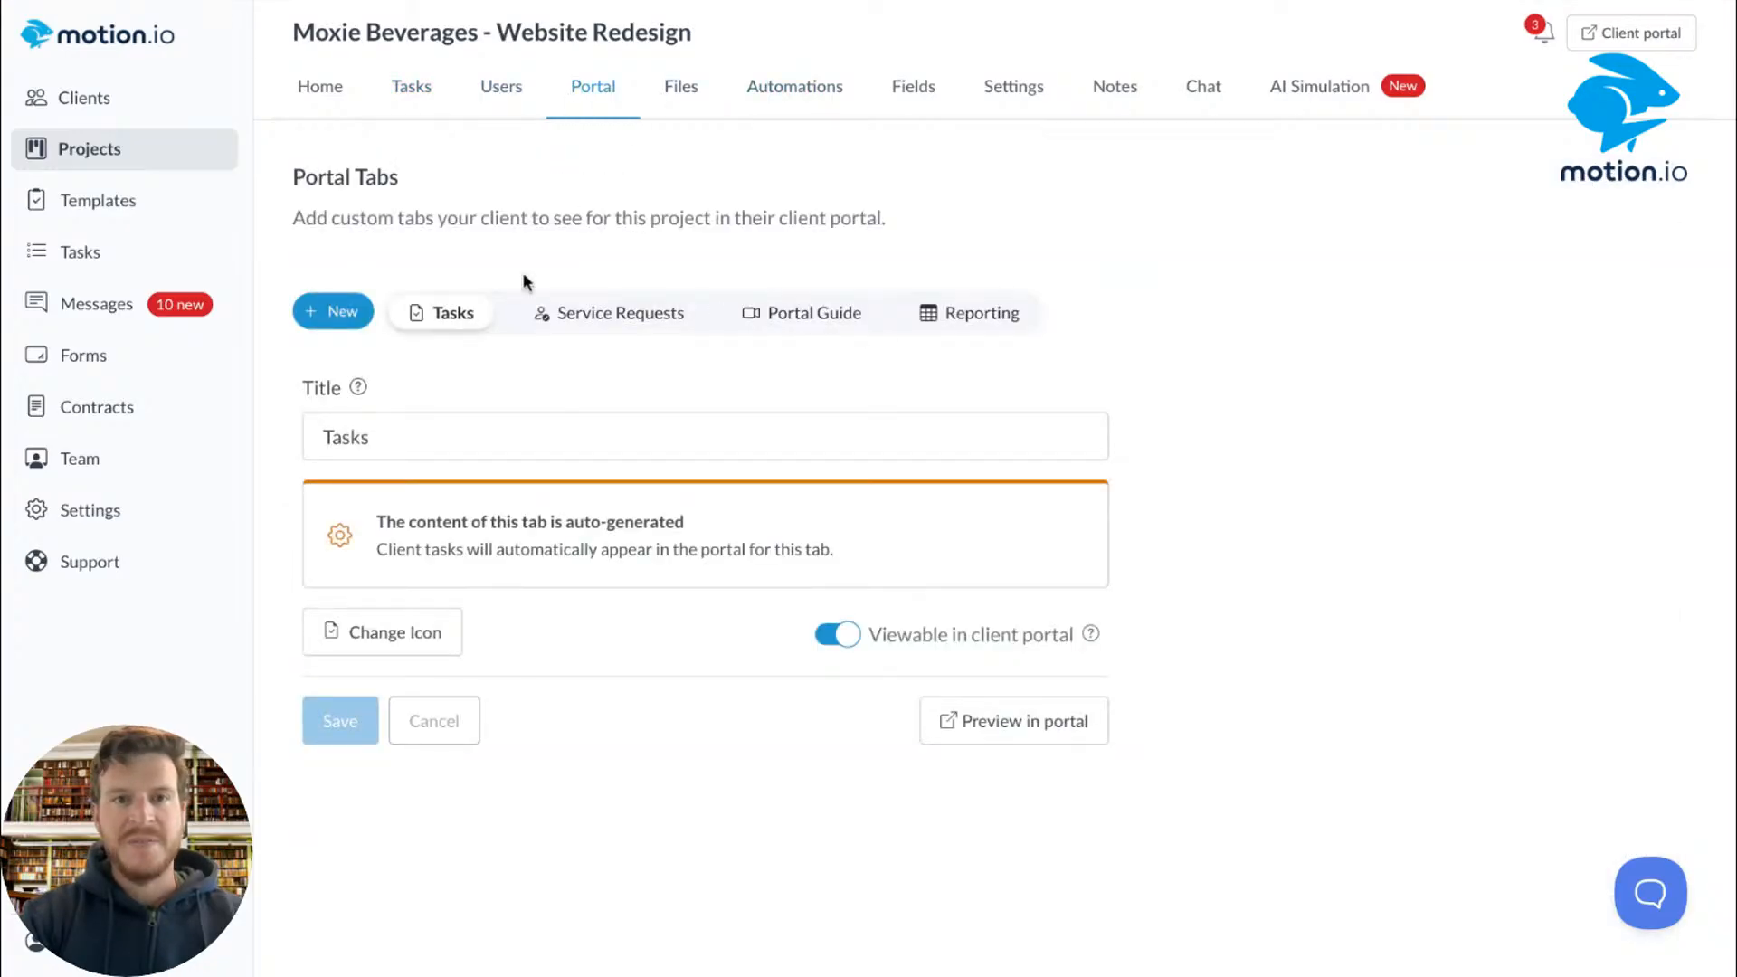
click(599, 308)
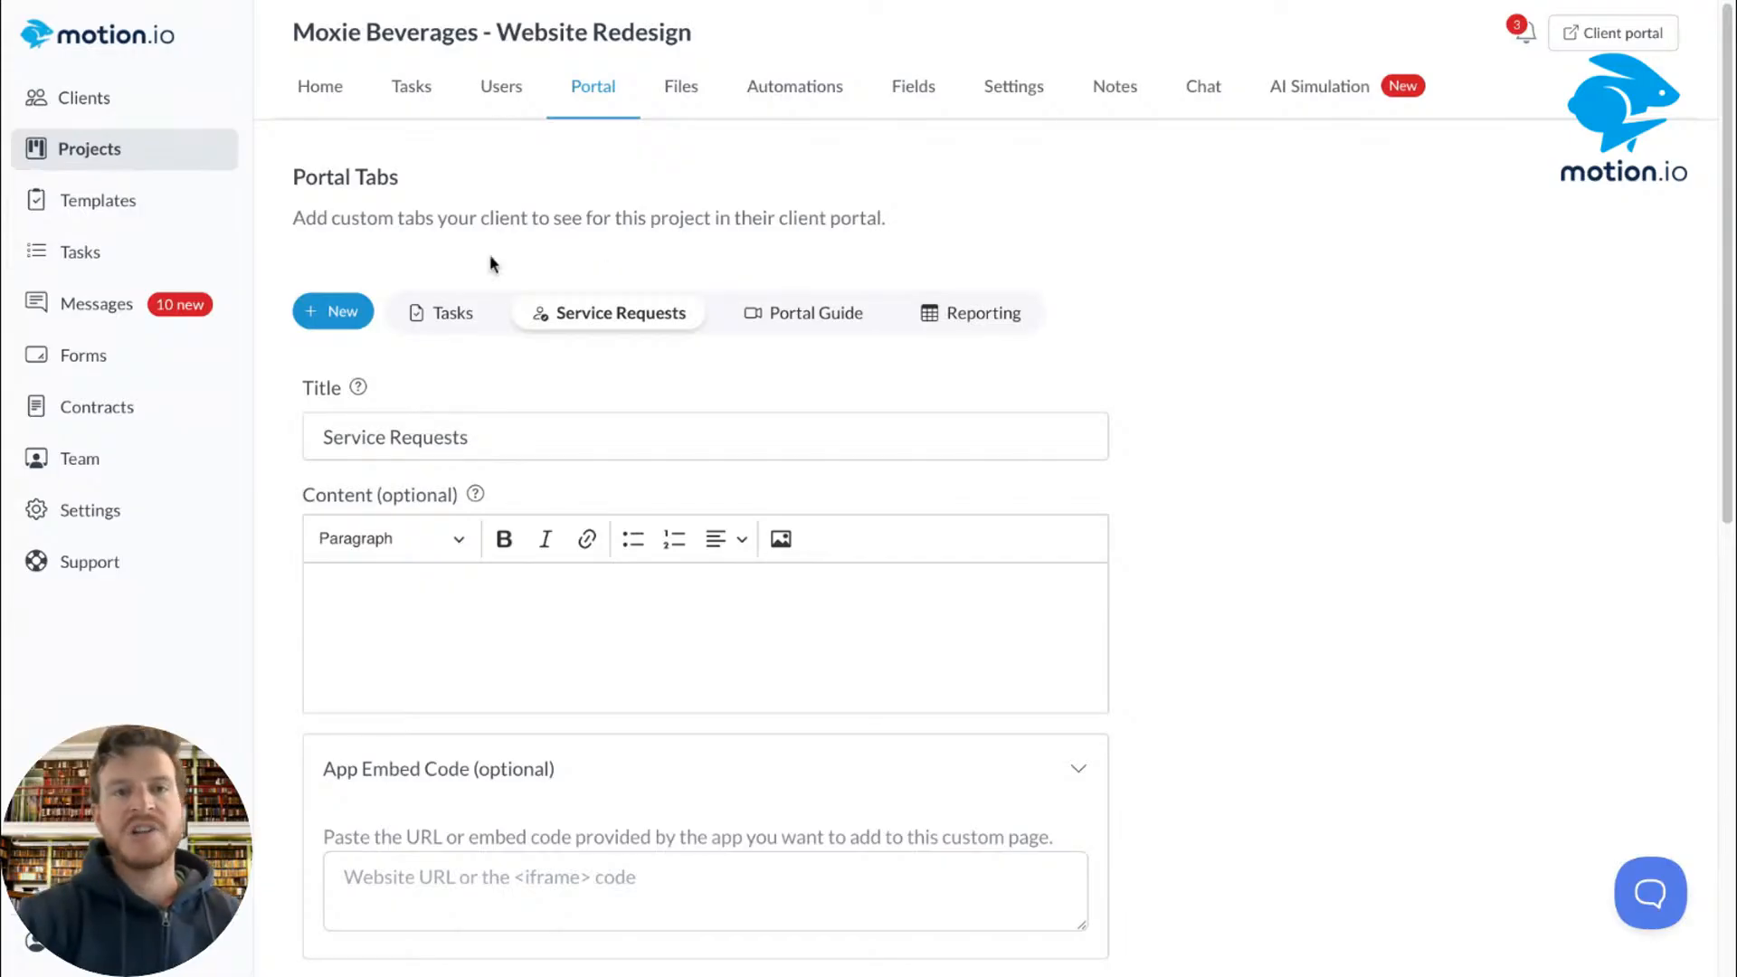
scroll(520, 401, down, 3)
scroll(519, 403, down, 5)
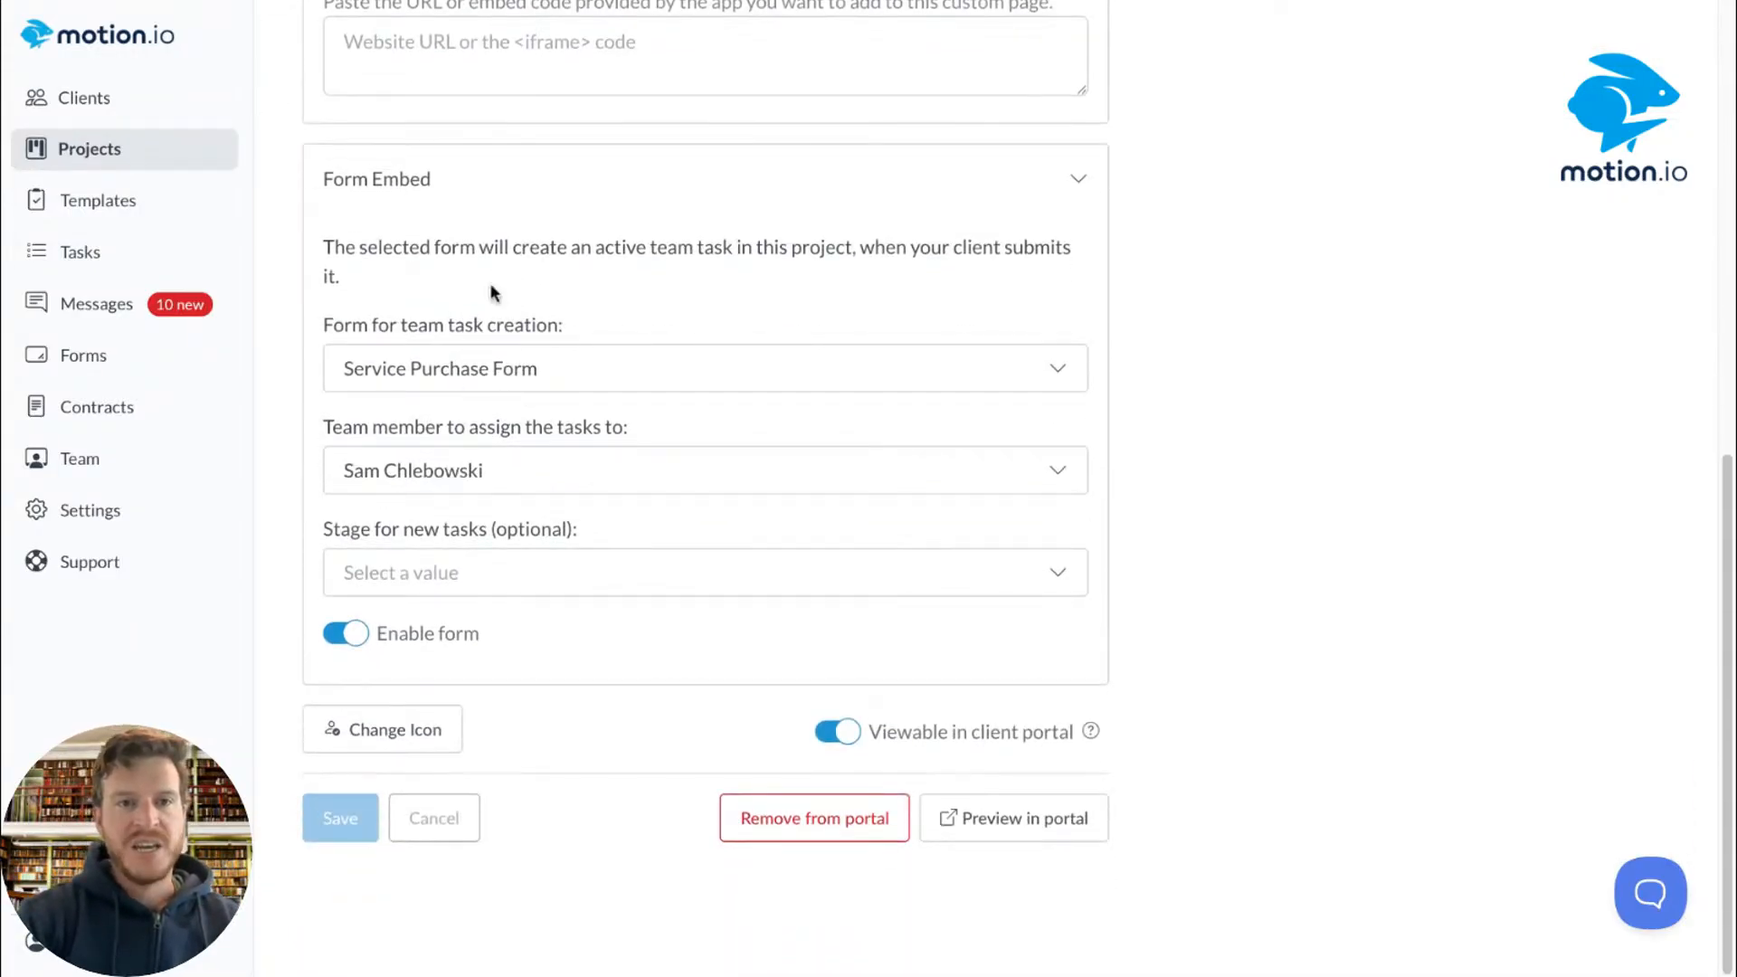
Step: Set the stage for new tasks from the embedded Service Purchase Form to Updates and Maintenance and save the portal page
click(564, 579)
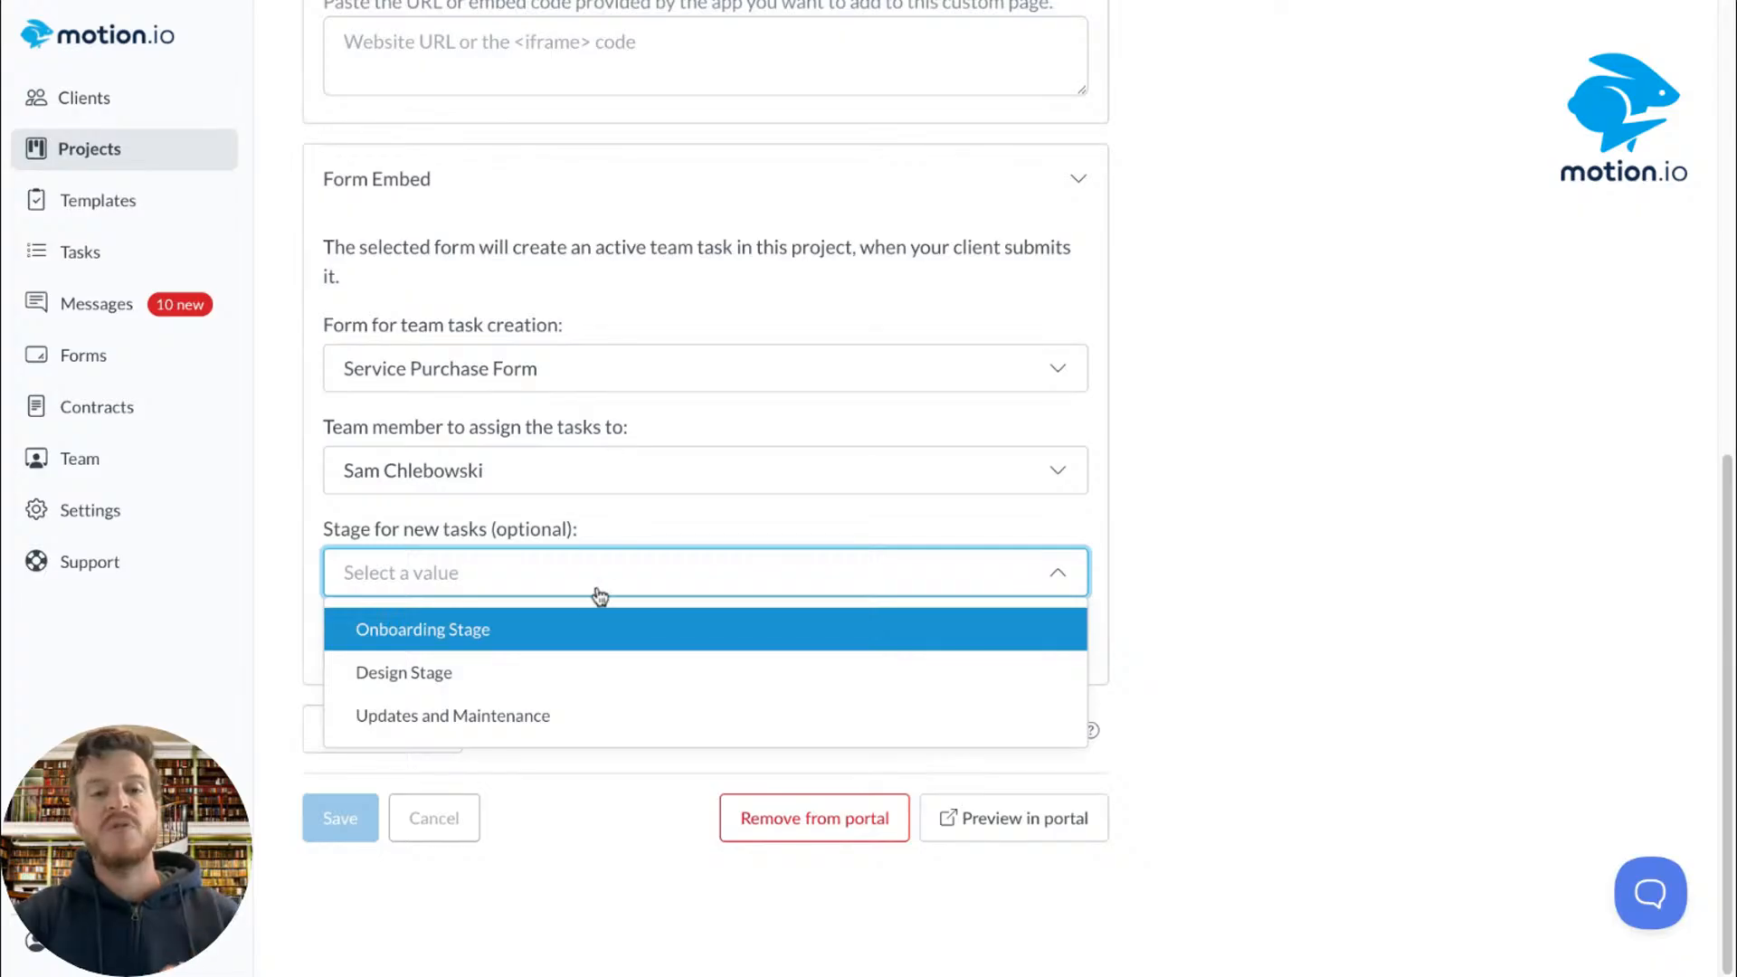
click(534, 715)
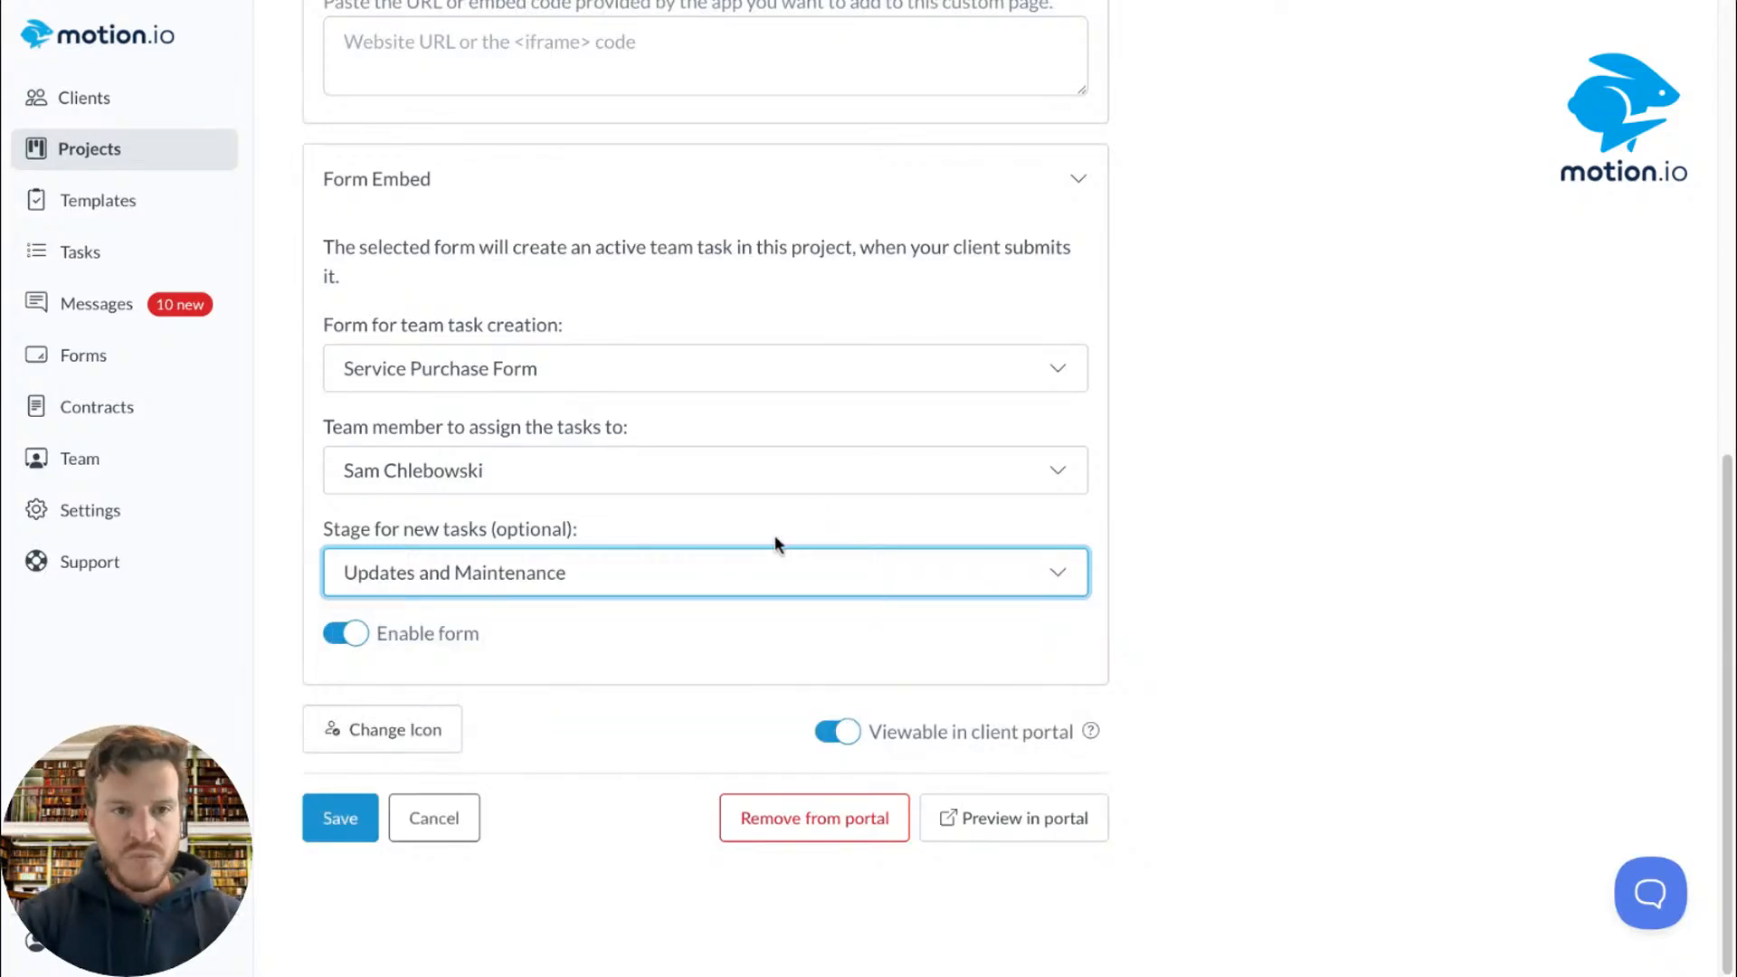
click(340, 818)
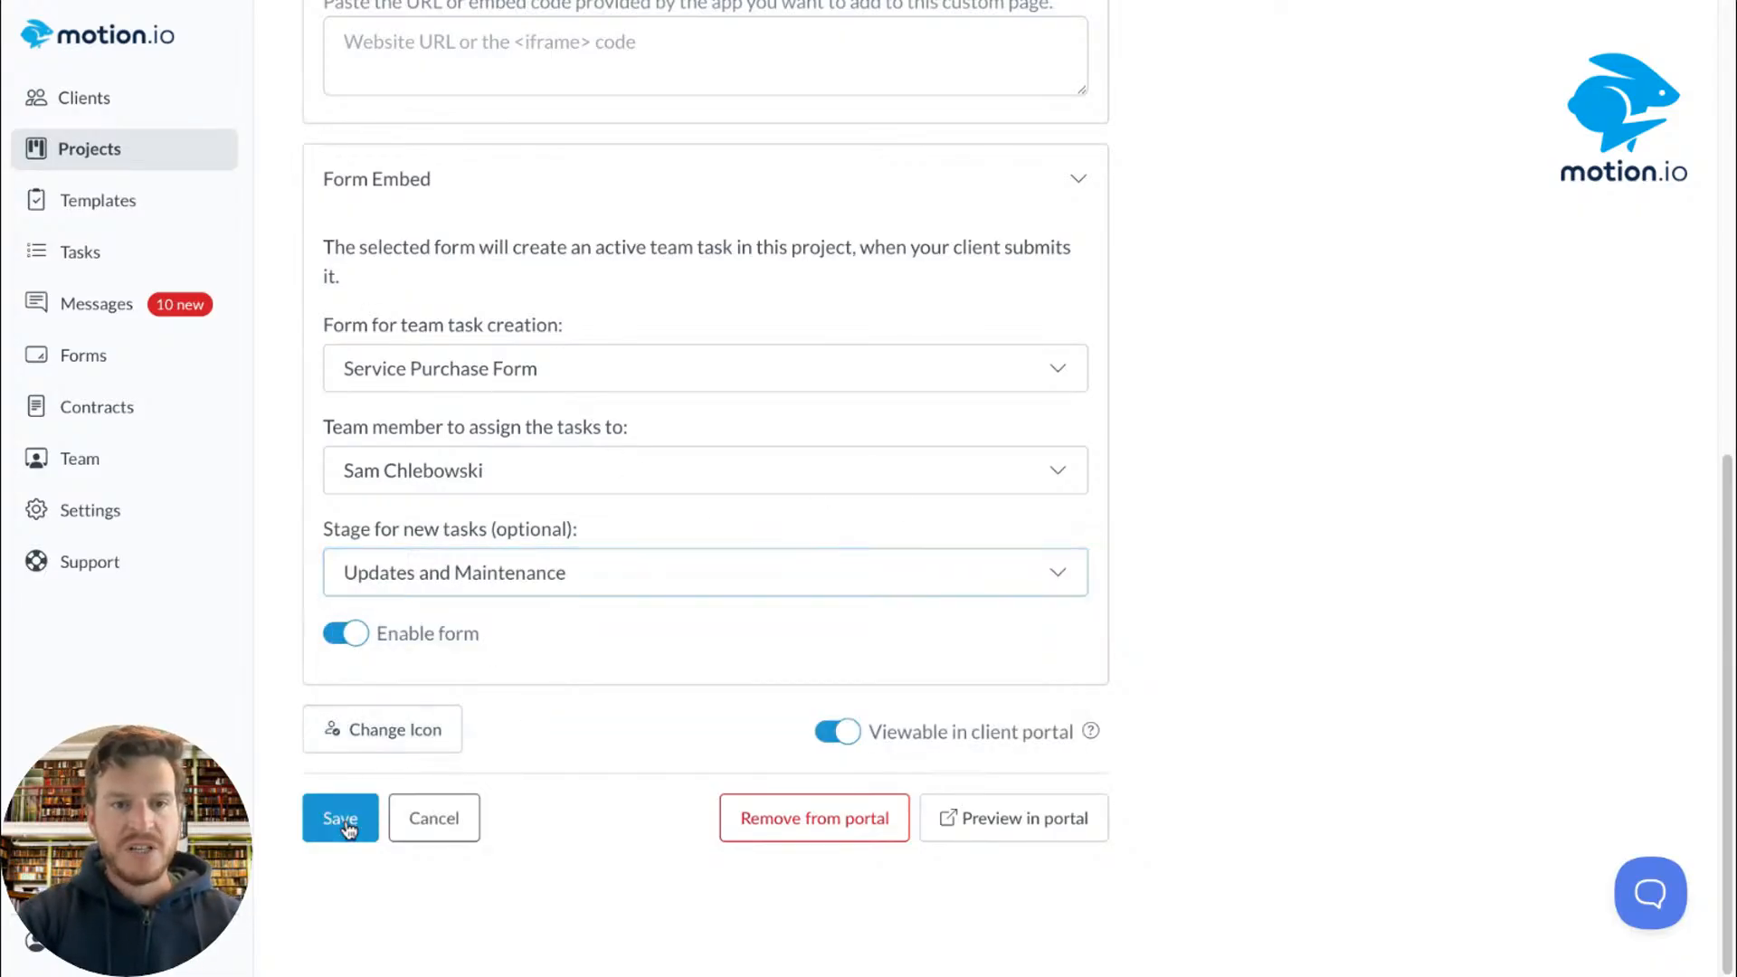
Step: Open the project's client portal through the first listed client's login-less link and go to its Service Requests page
scroll(932, 600, up, 9)
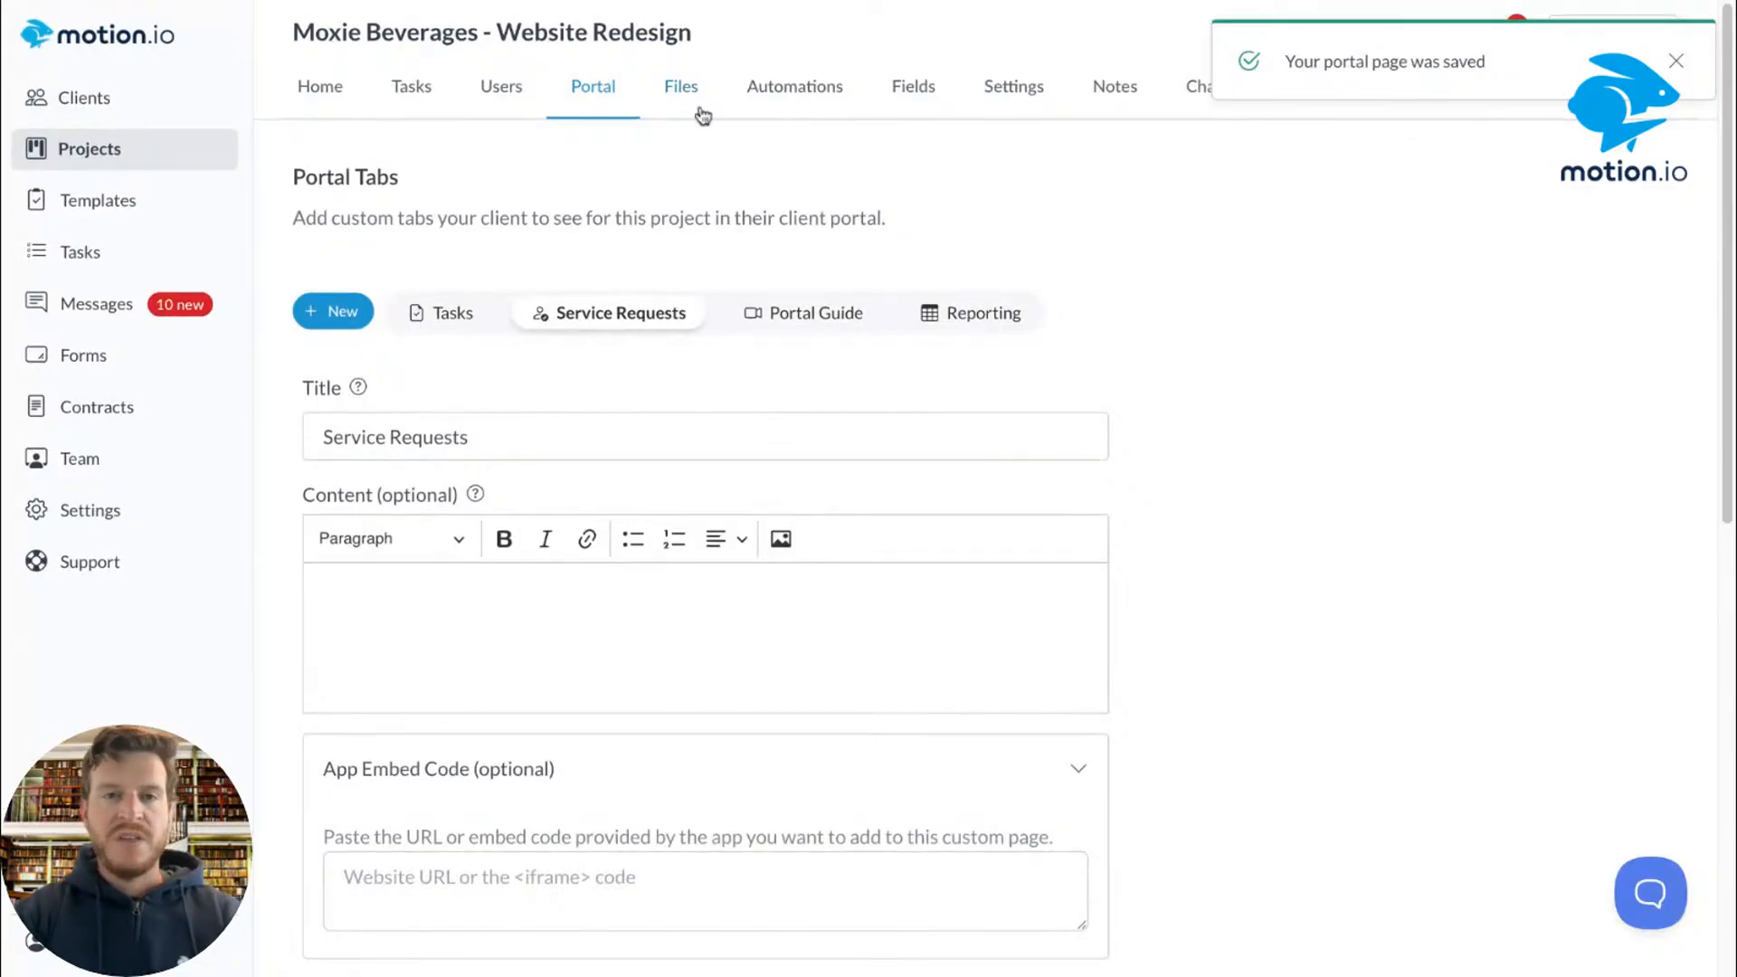
click(496, 91)
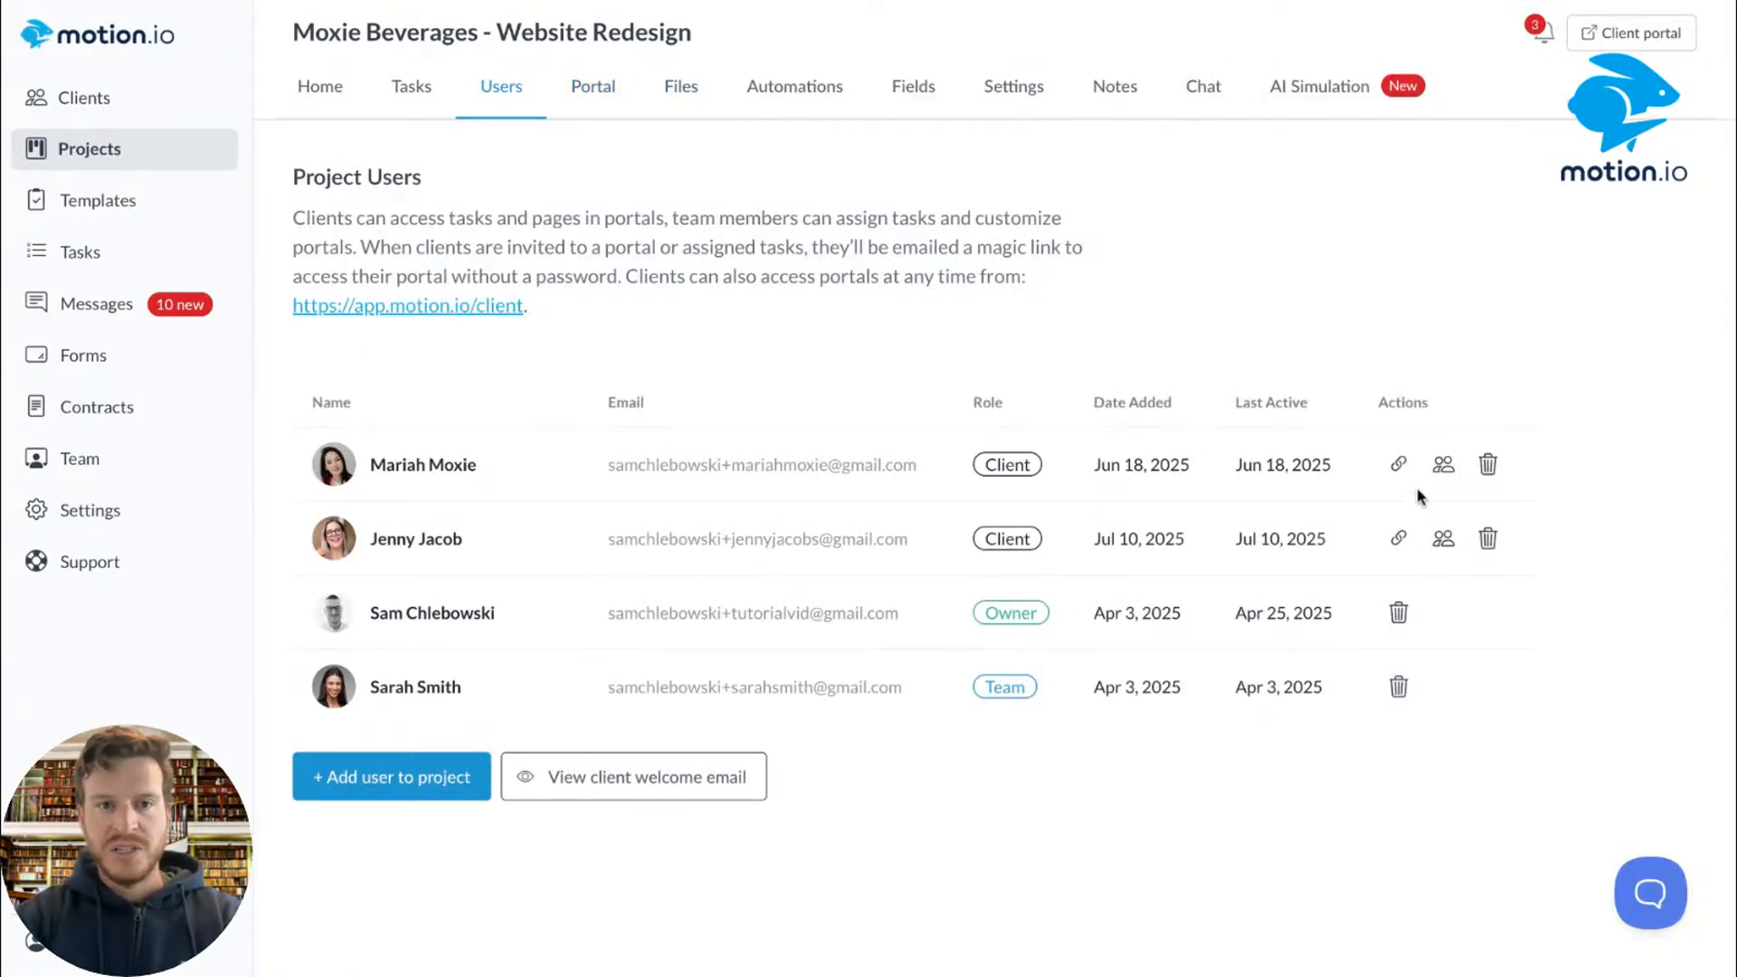
click(1397, 466)
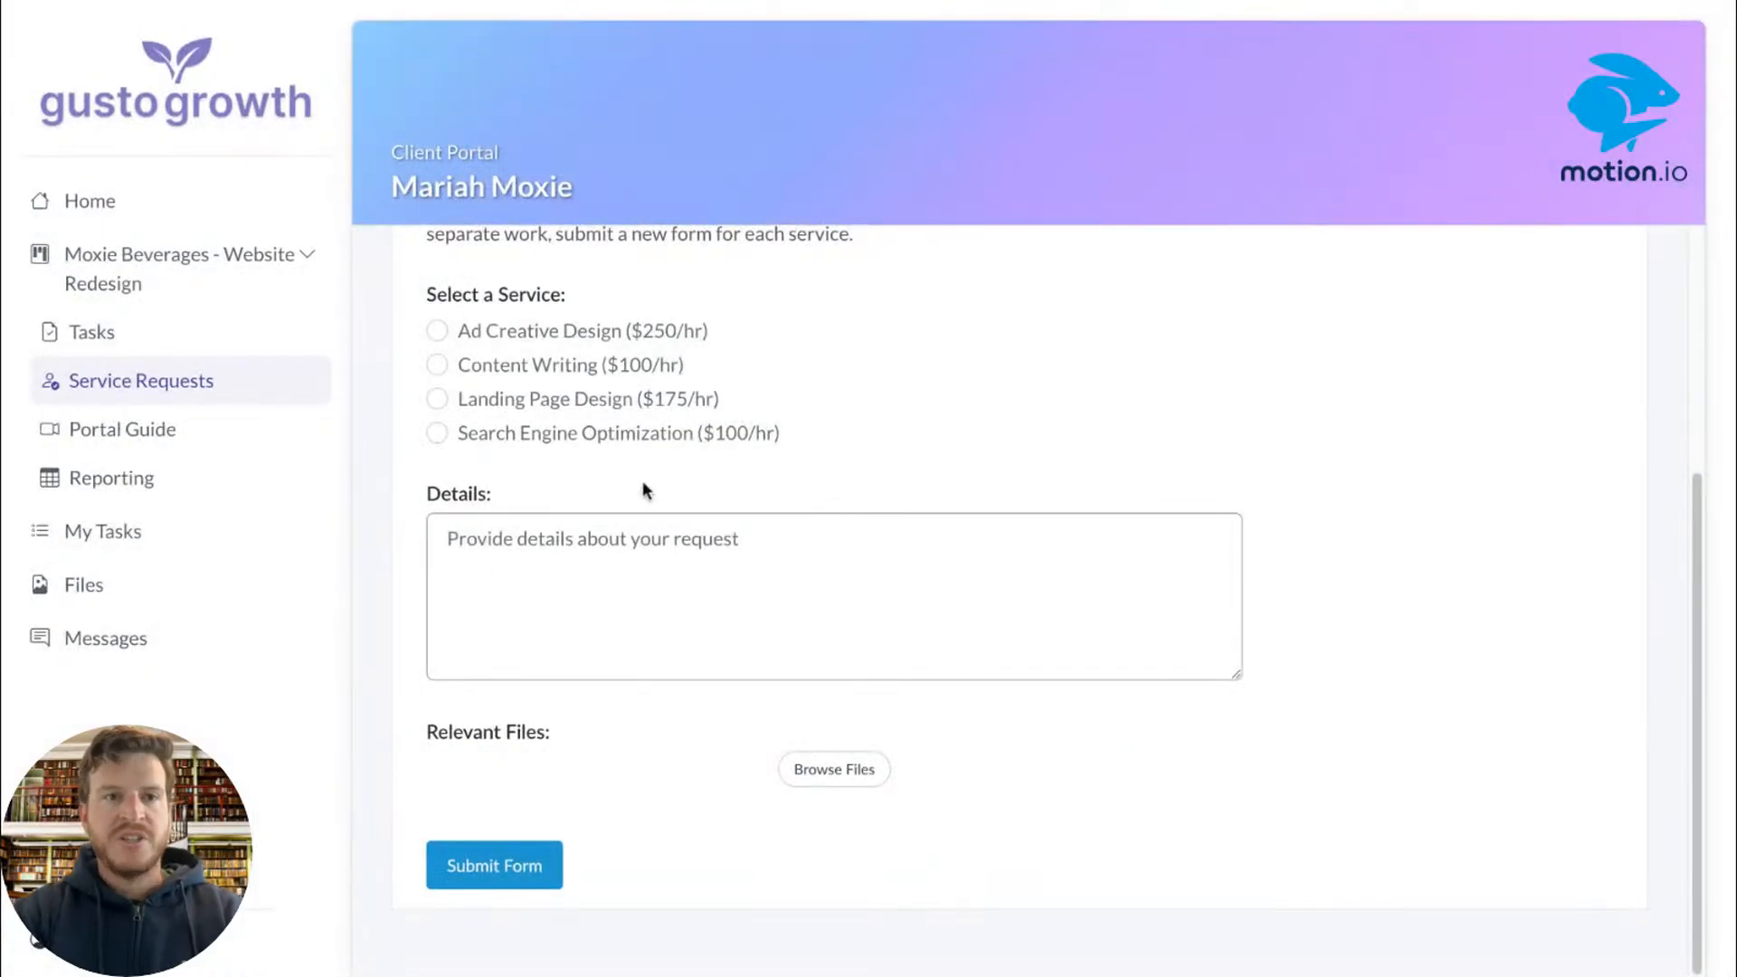
Step: Review the Purchase Form on the Service Requests page and select Ad Creative Design ($250/hr) as the service
scroll(642, 481, up, 3)
scroll(643, 488, up, 2)
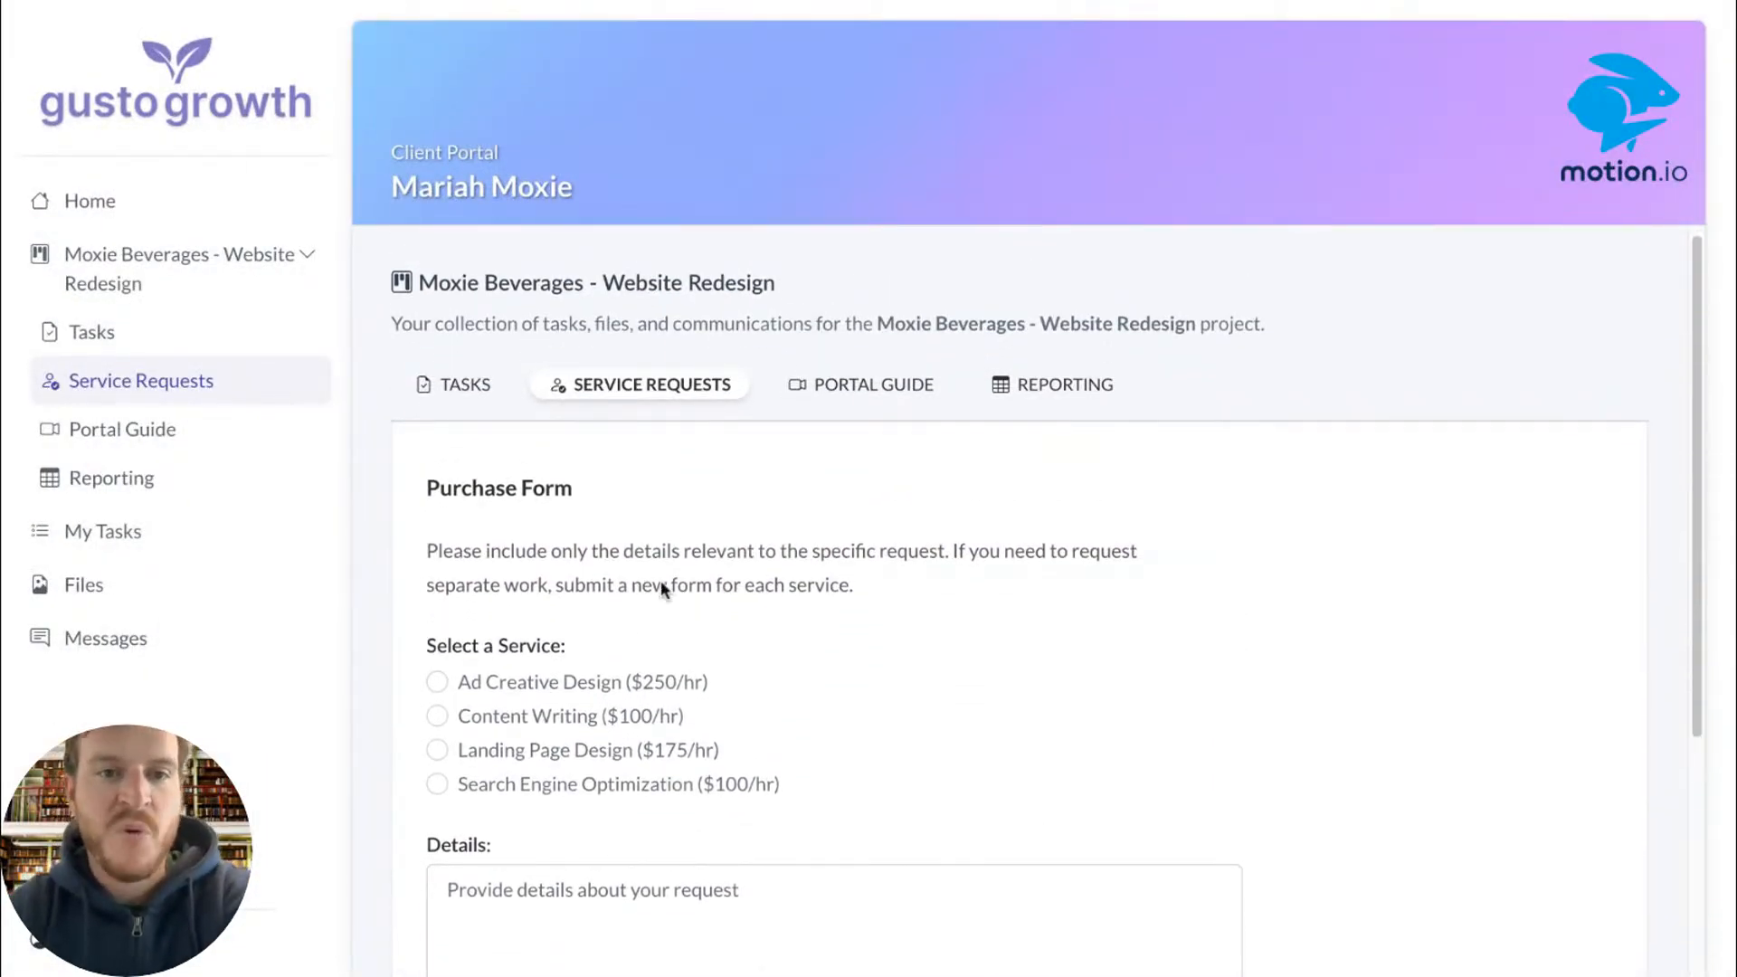
scroll(660, 586, down, 4)
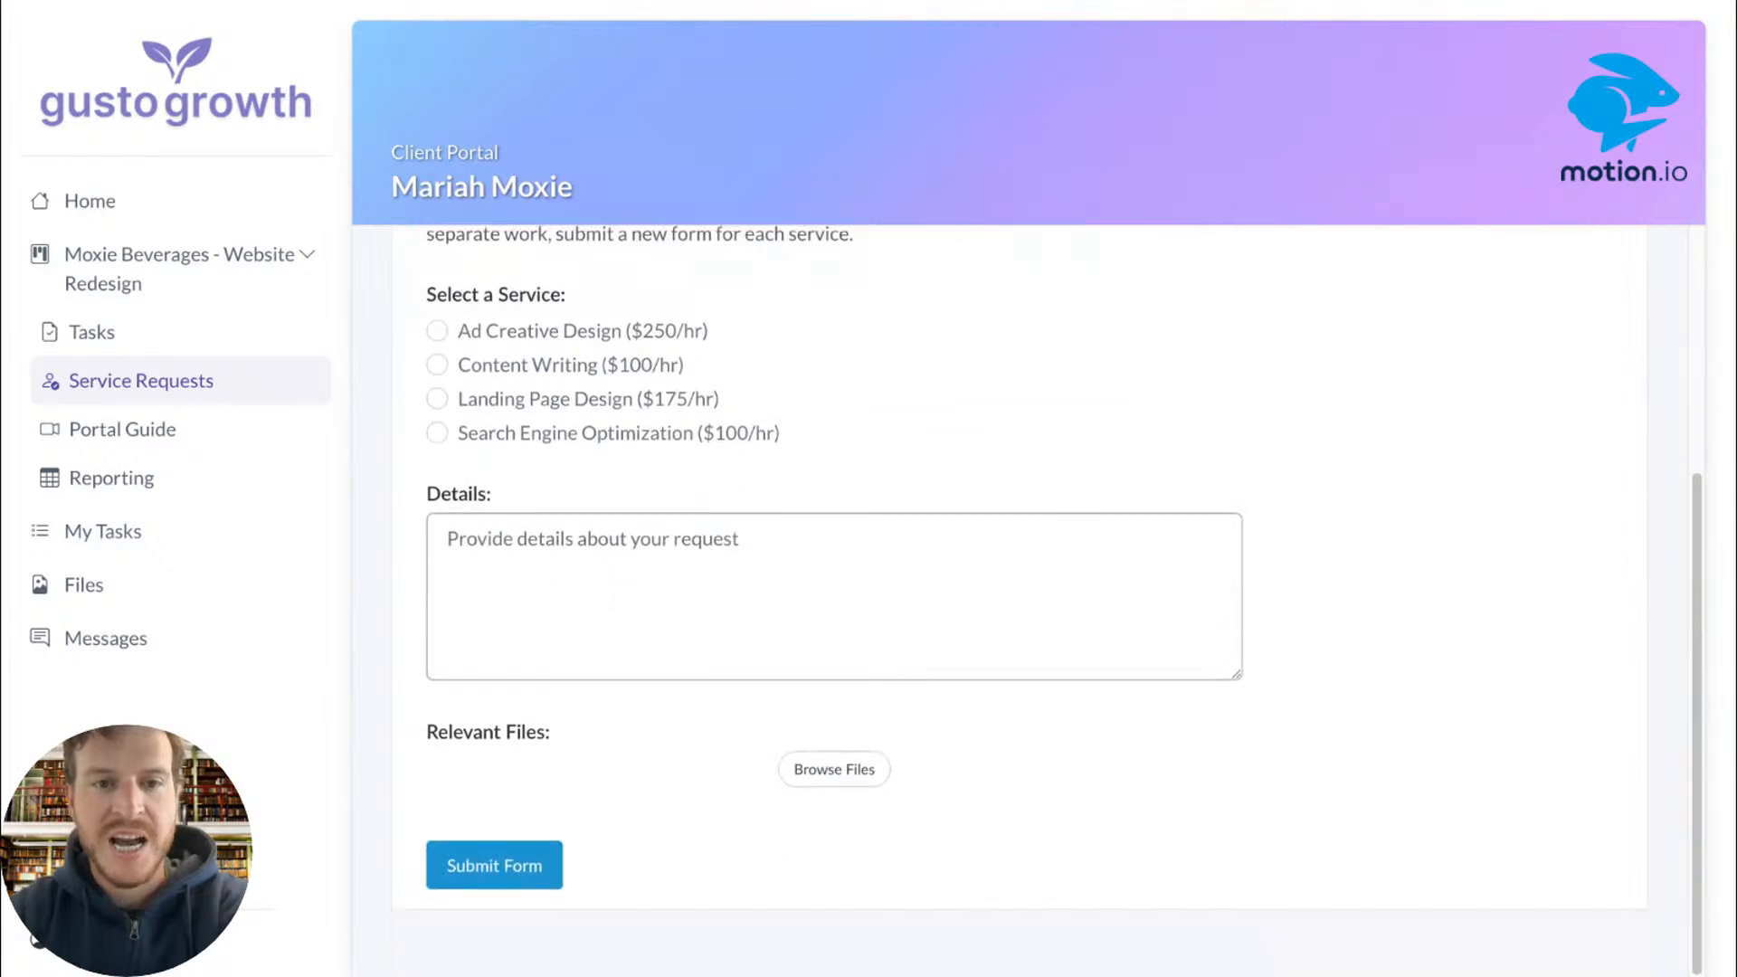
scroll(643, 543, up, 4)
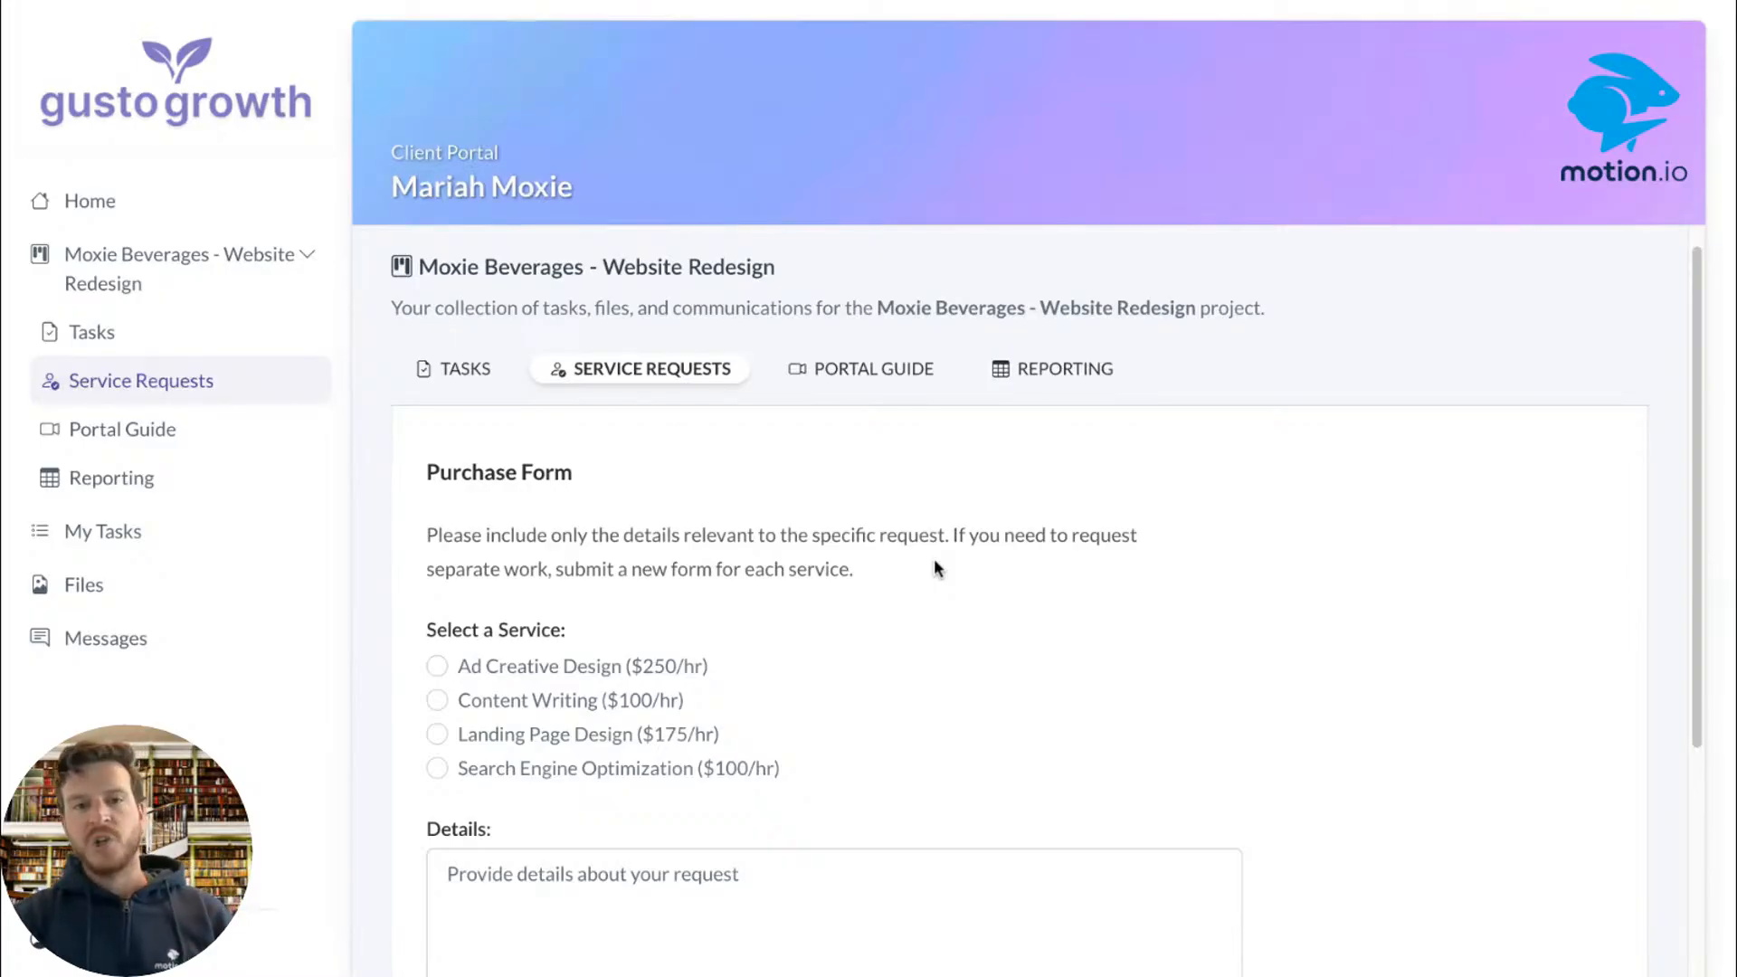
scroll(441, 387, down, 3)
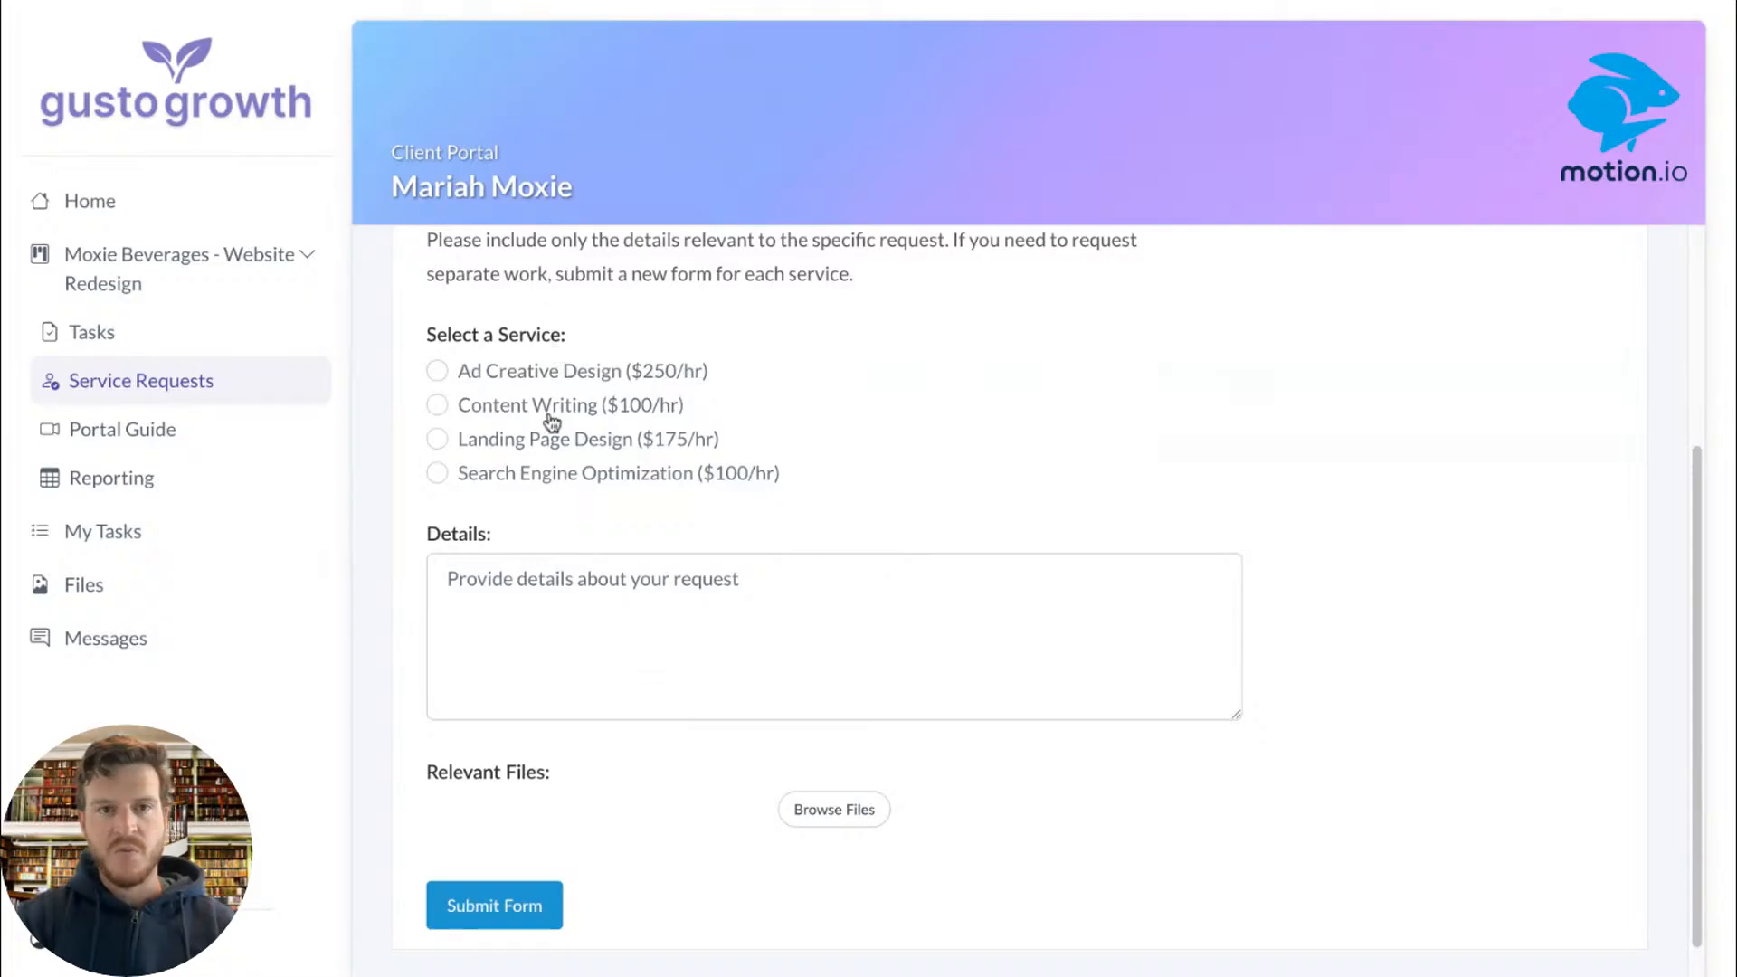
click(437, 371)
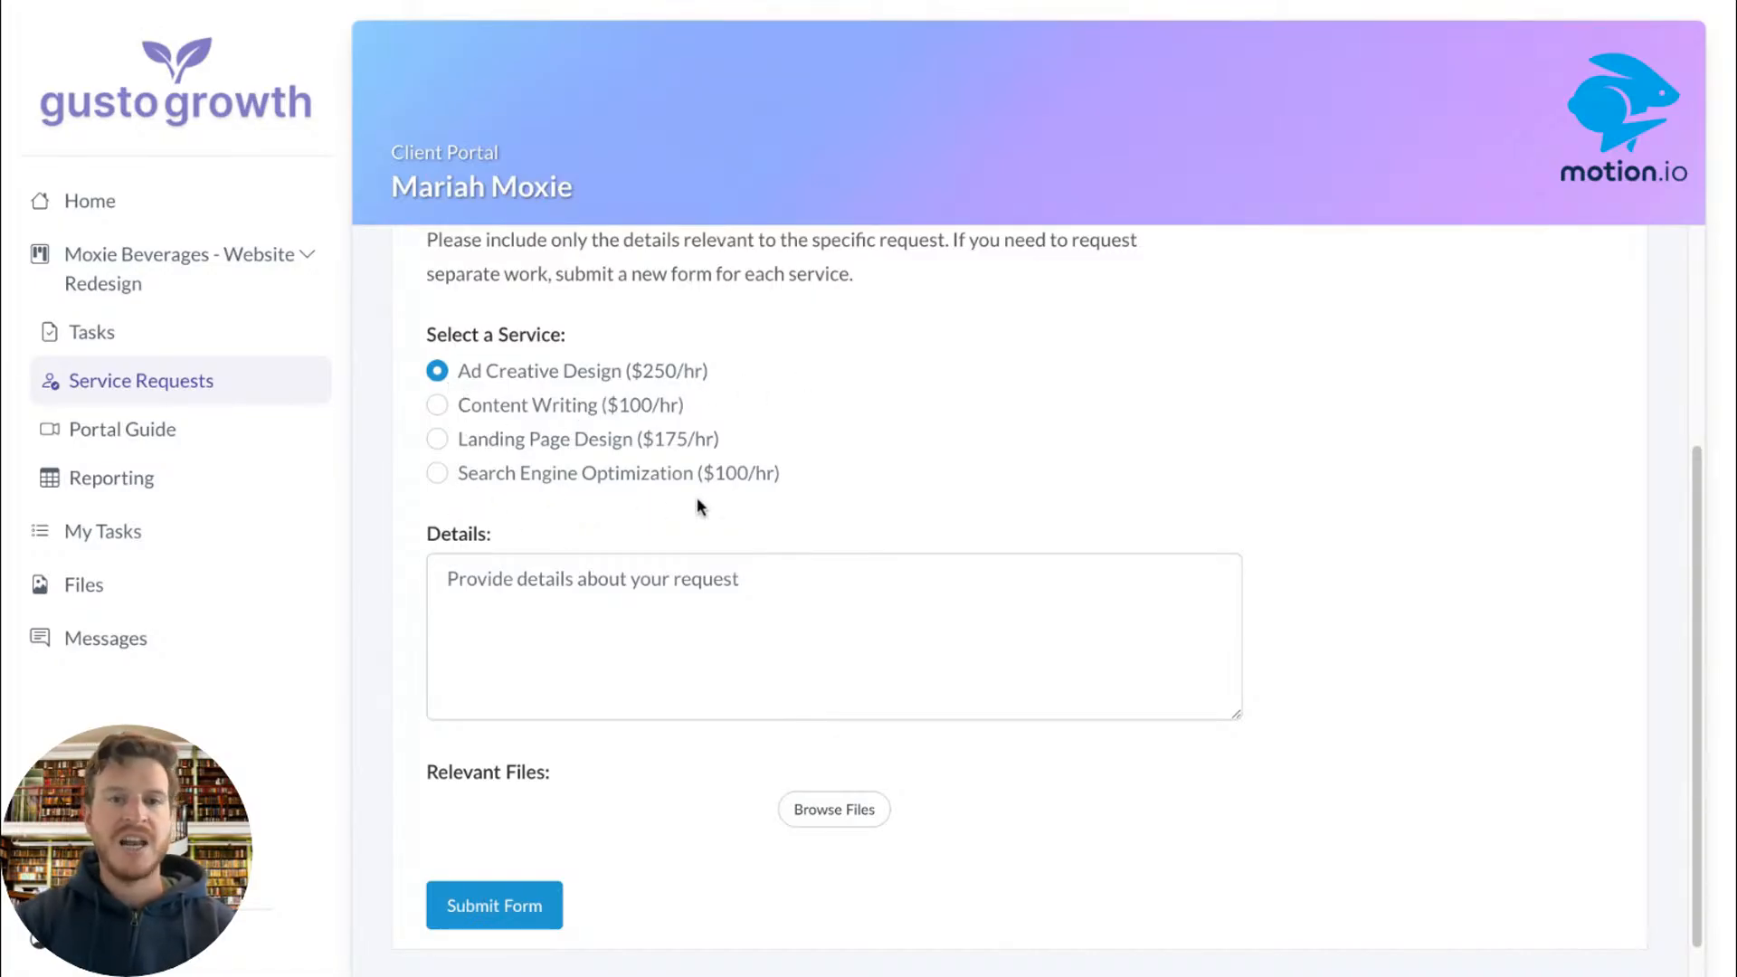
Step: Select Landing Page Design ($175/hr) as the service and enter "These are the details!" as the request details
click(437, 439)
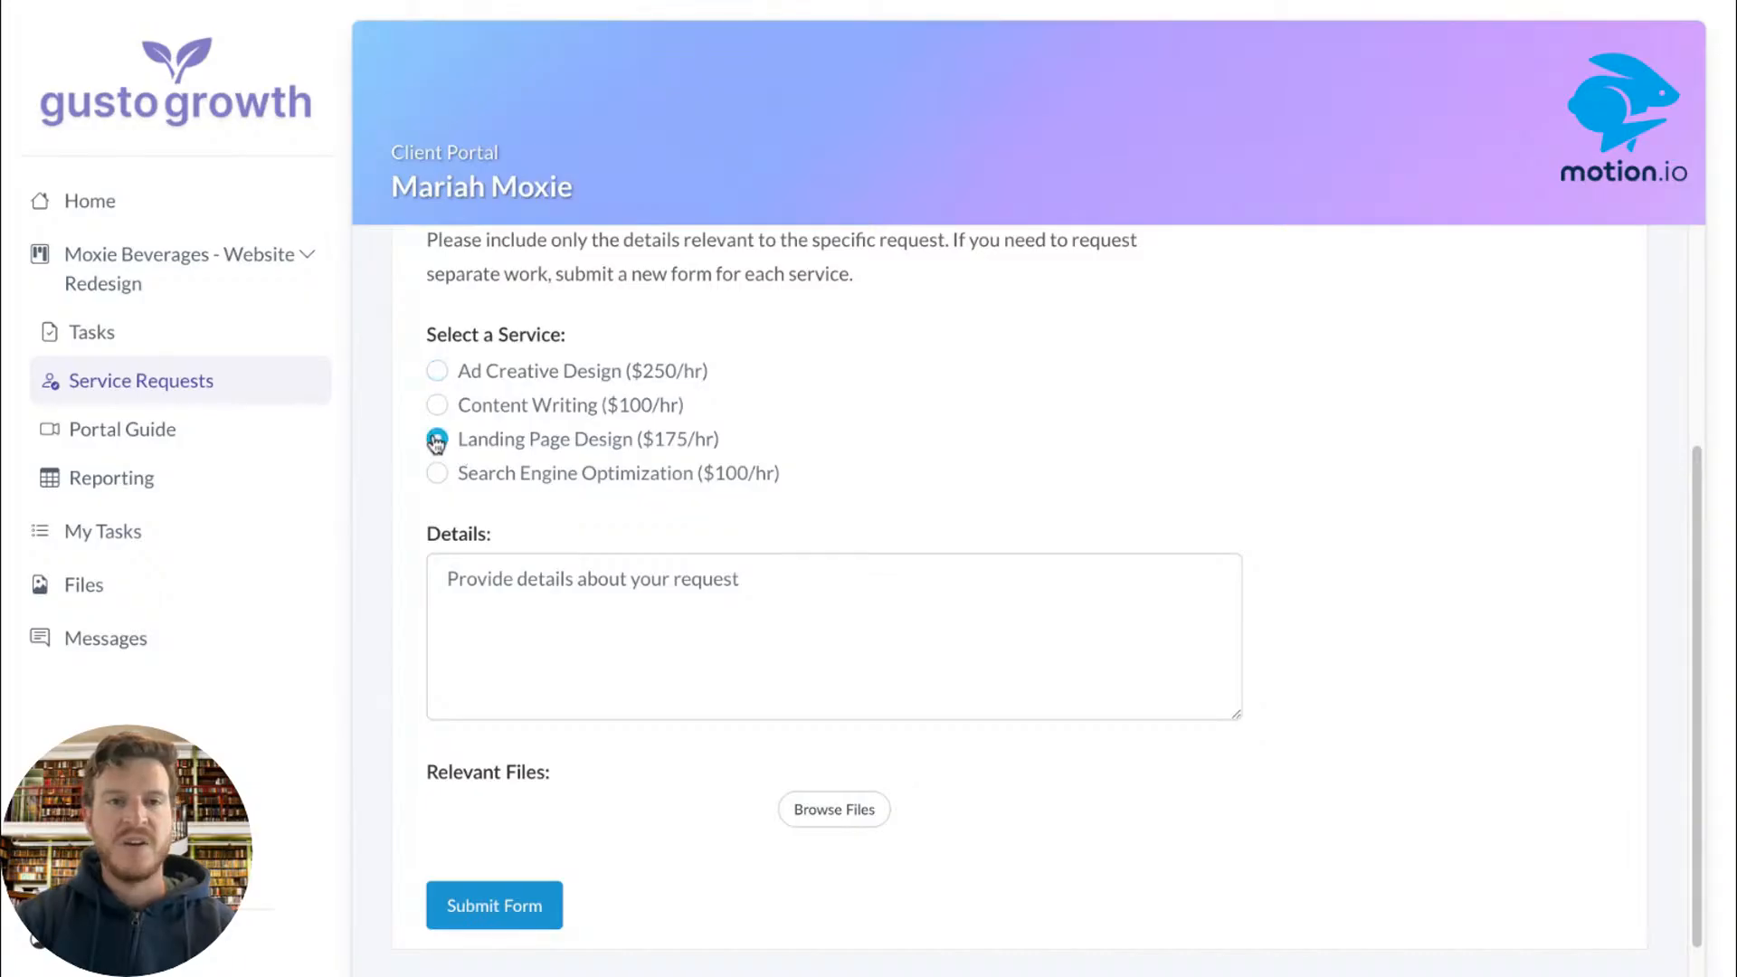
click(692, 639)
text(w)
key(BackSpace)
text(Th)
key(BackSpace)
key(BackSpace)
text(These are the details!)
click(1073, 436)
Step: Attach Ad Creative Image - Facebook (1).png under Relevant Files and submit the Purchase Form
scroll(1073, 437, down, 1)
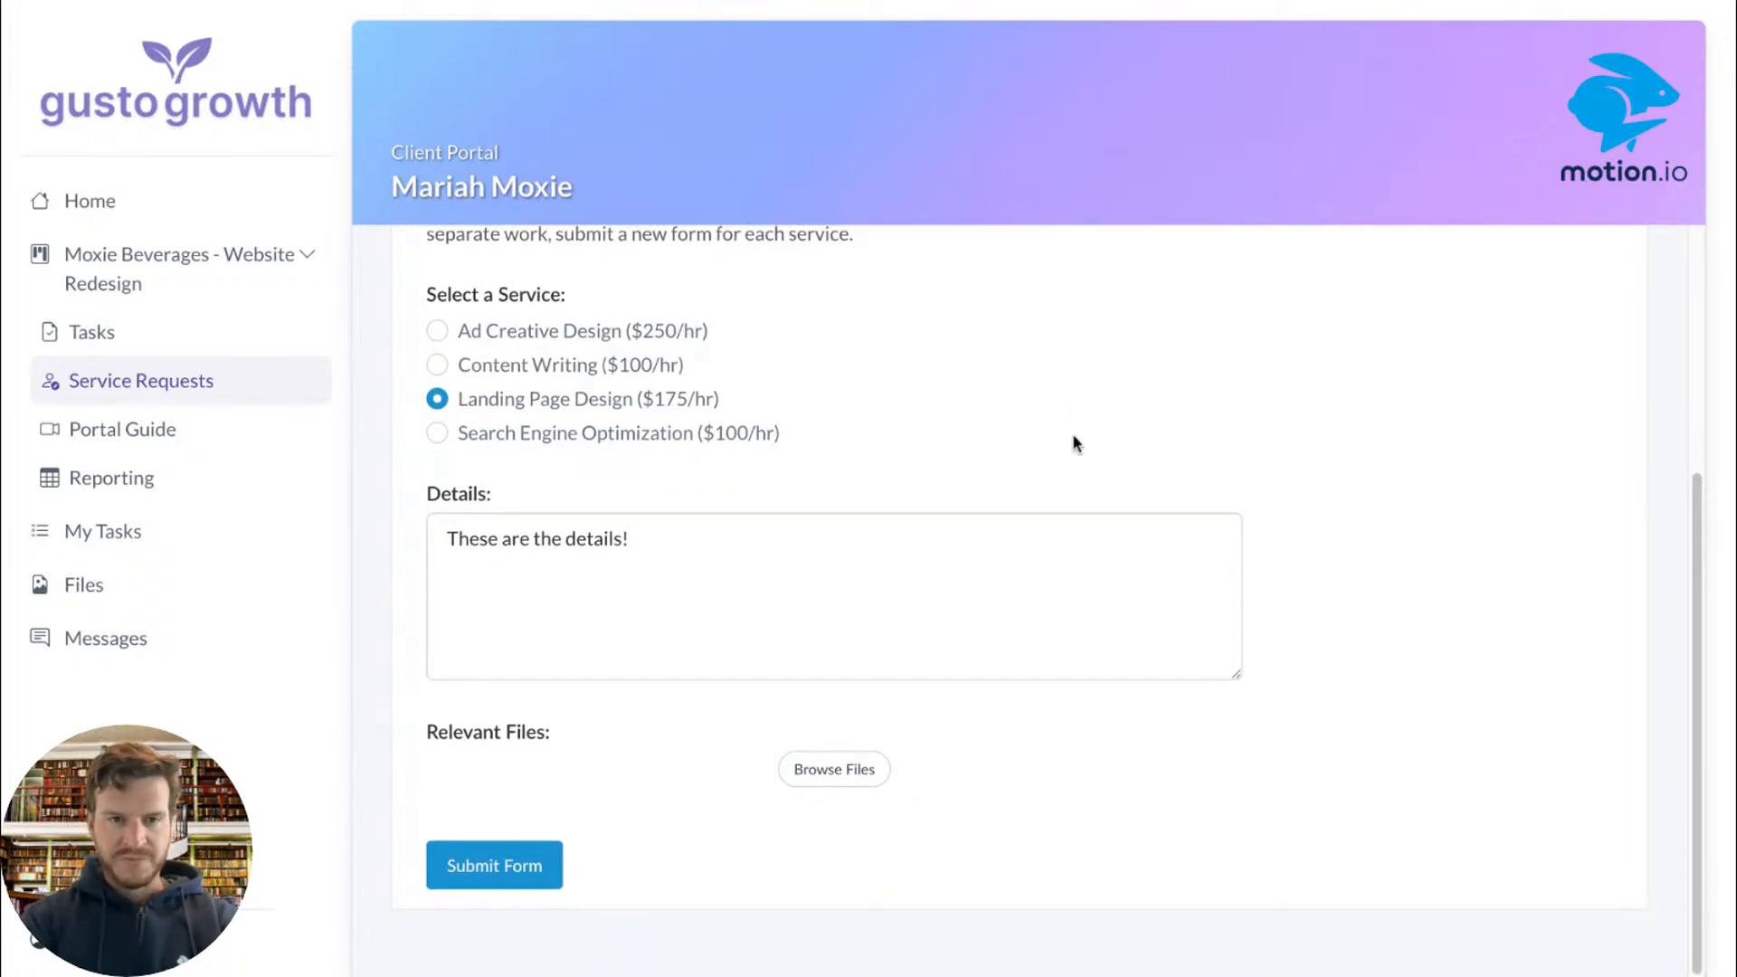
click(828, 776)
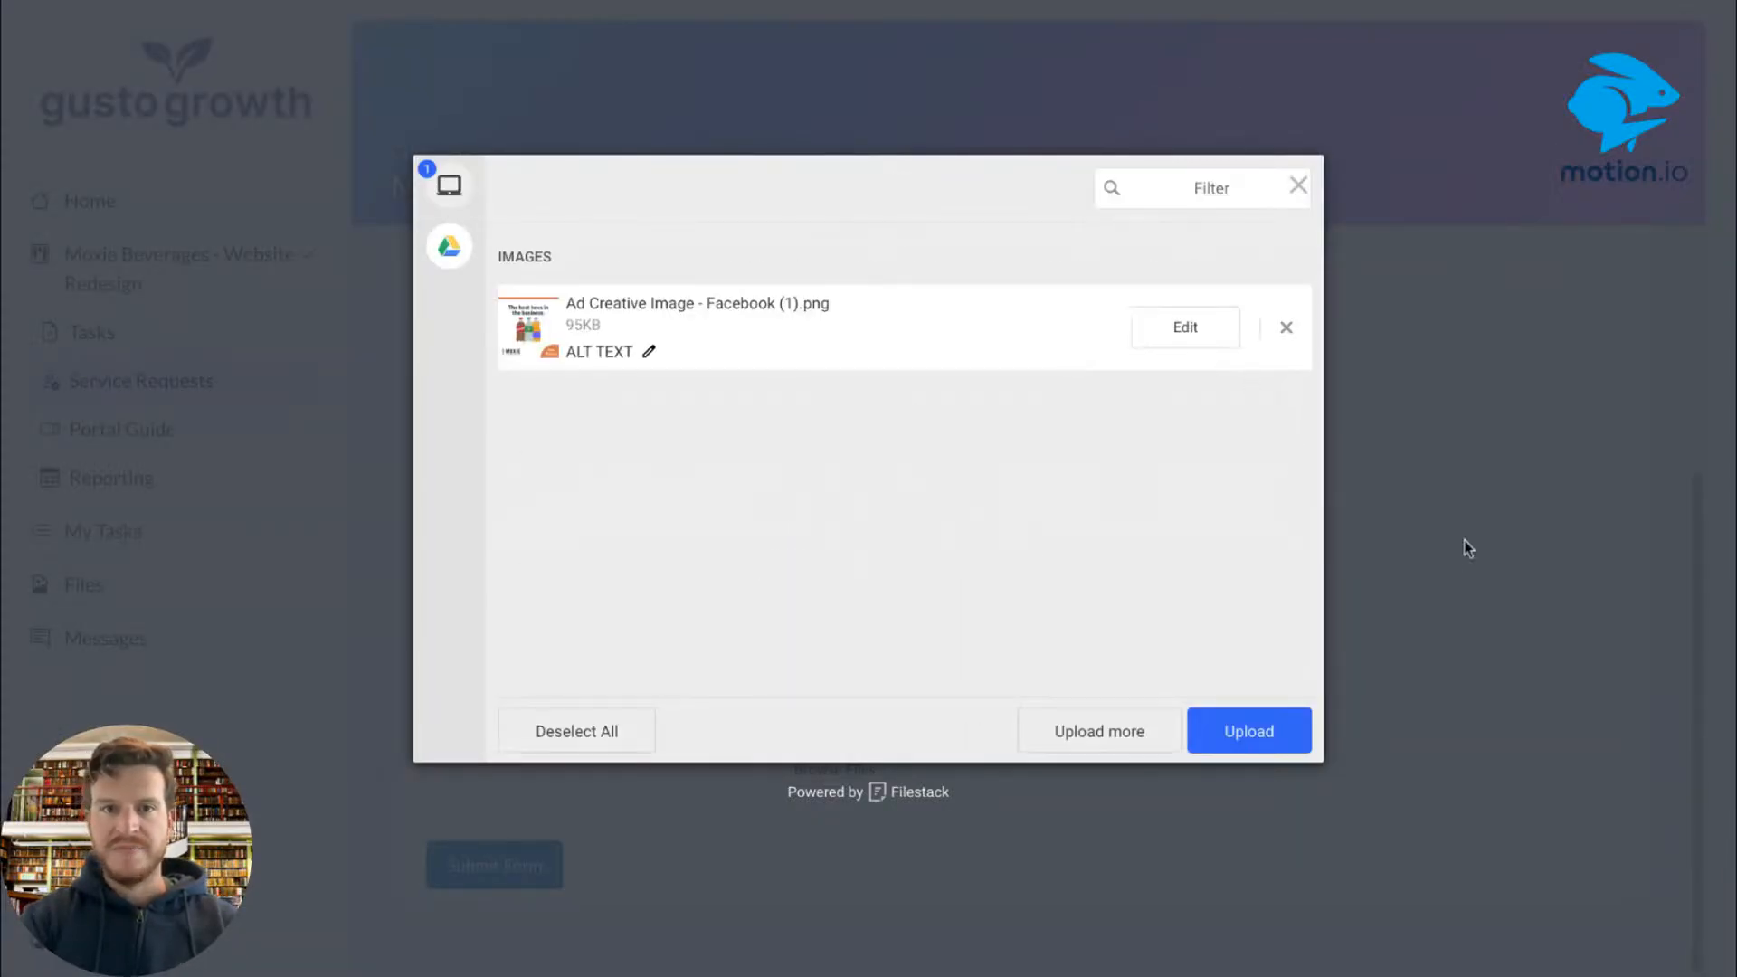
click(1252, 729)
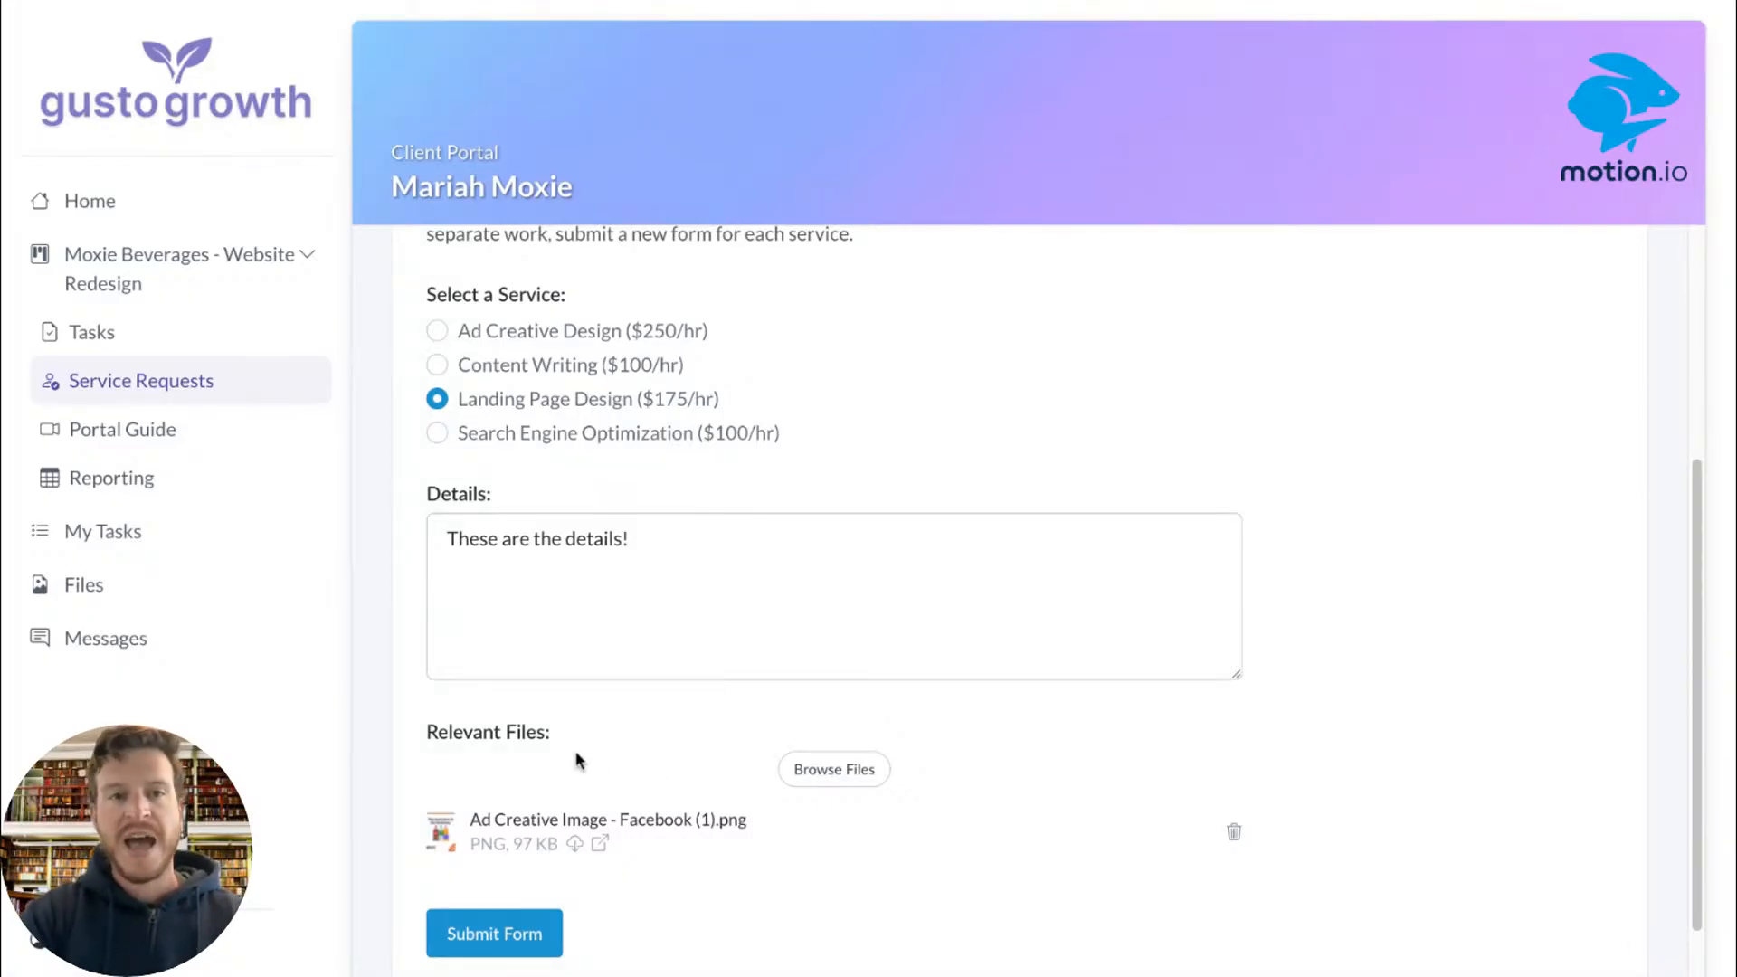
scroll(579, 760, down, 1)
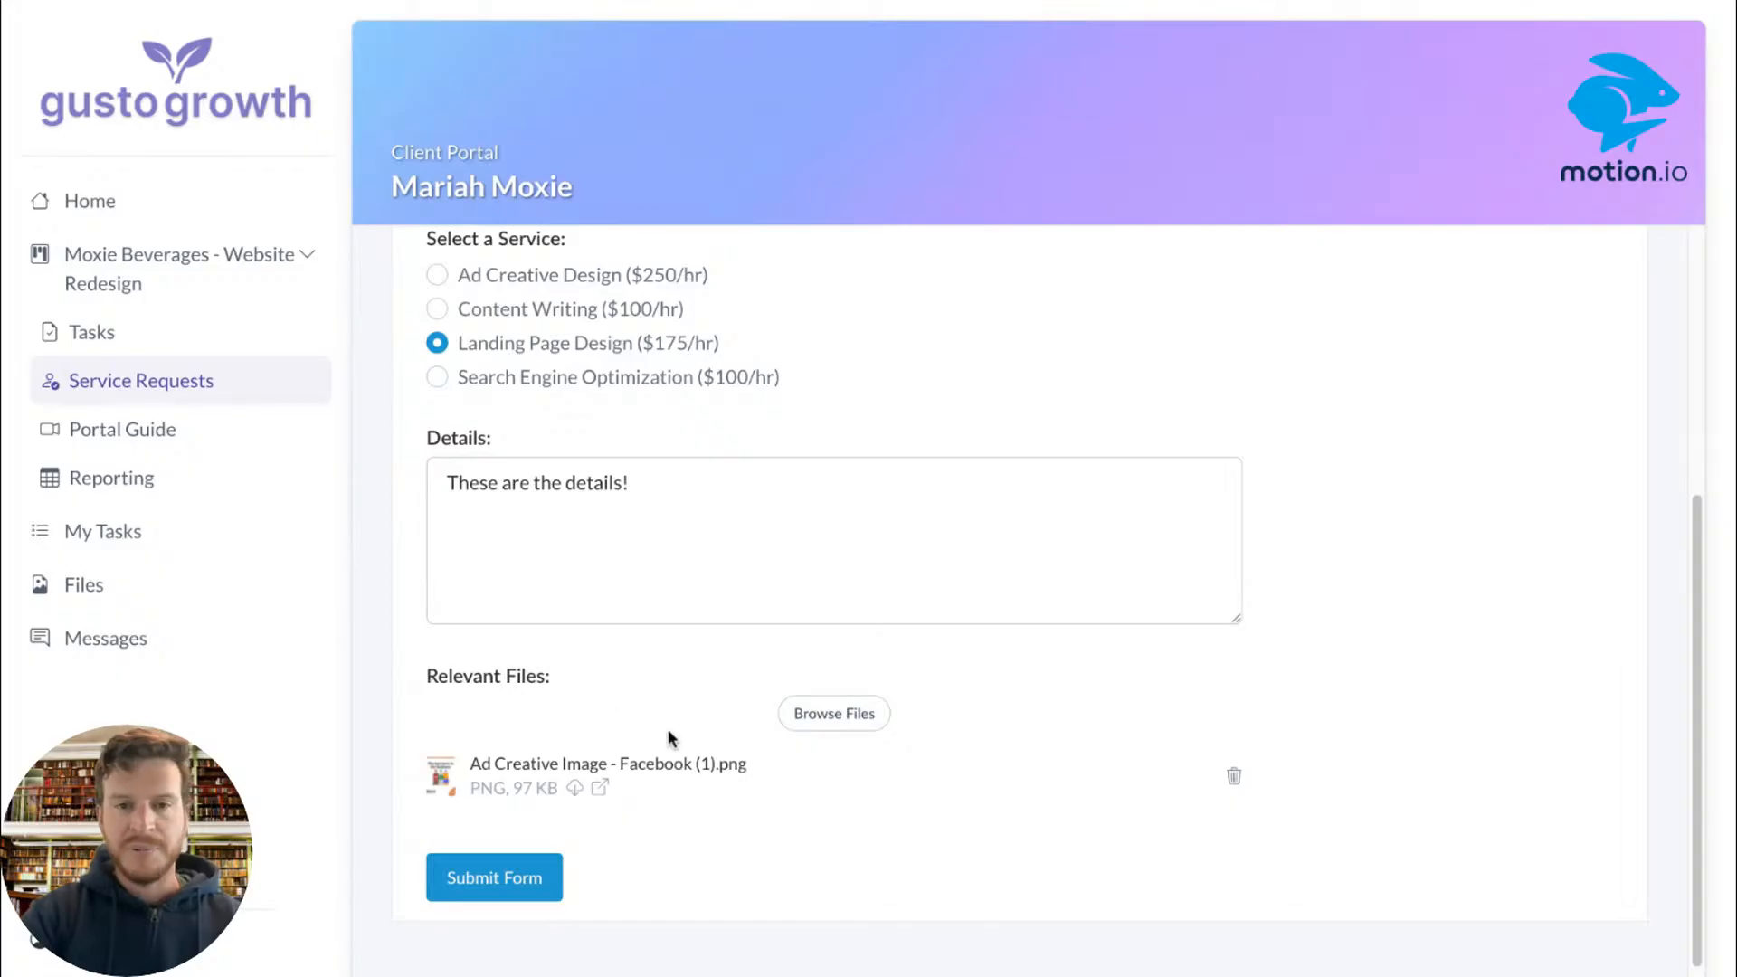
click(442, 889)
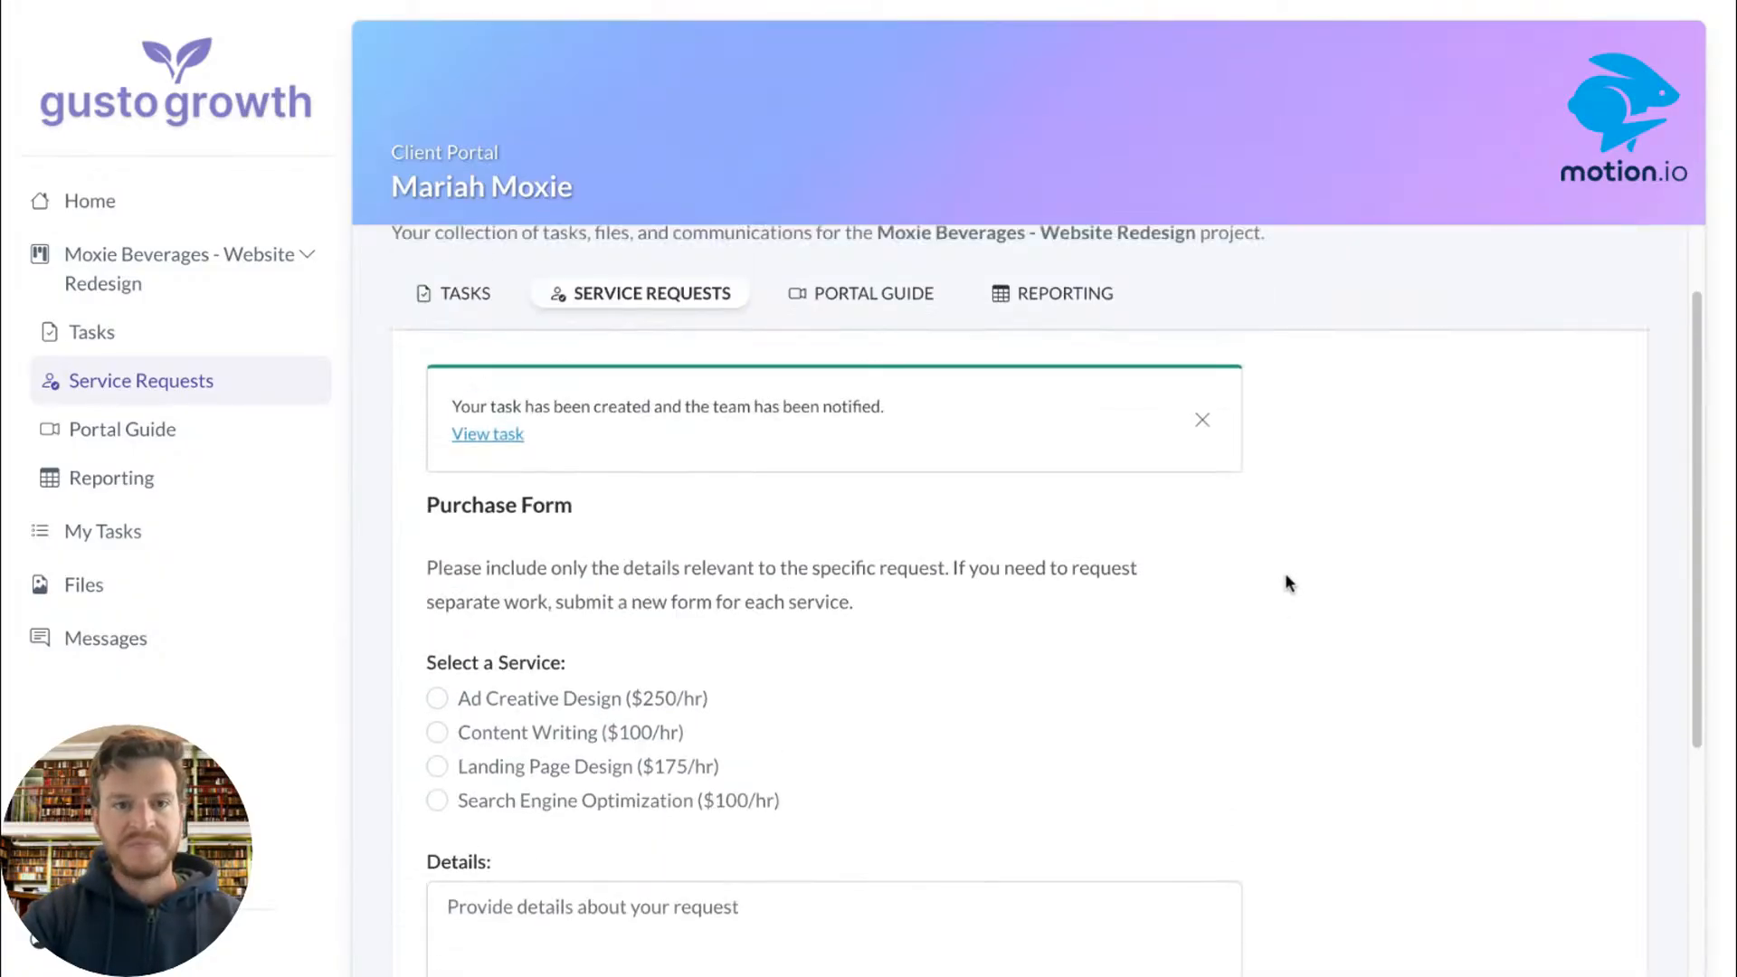
Step: Review the new Landing Page Design ($175/hr) task in the Updates and Maintenance stage of the project's task list, including its details and attachment
scroll(1285, 573, down, 3)
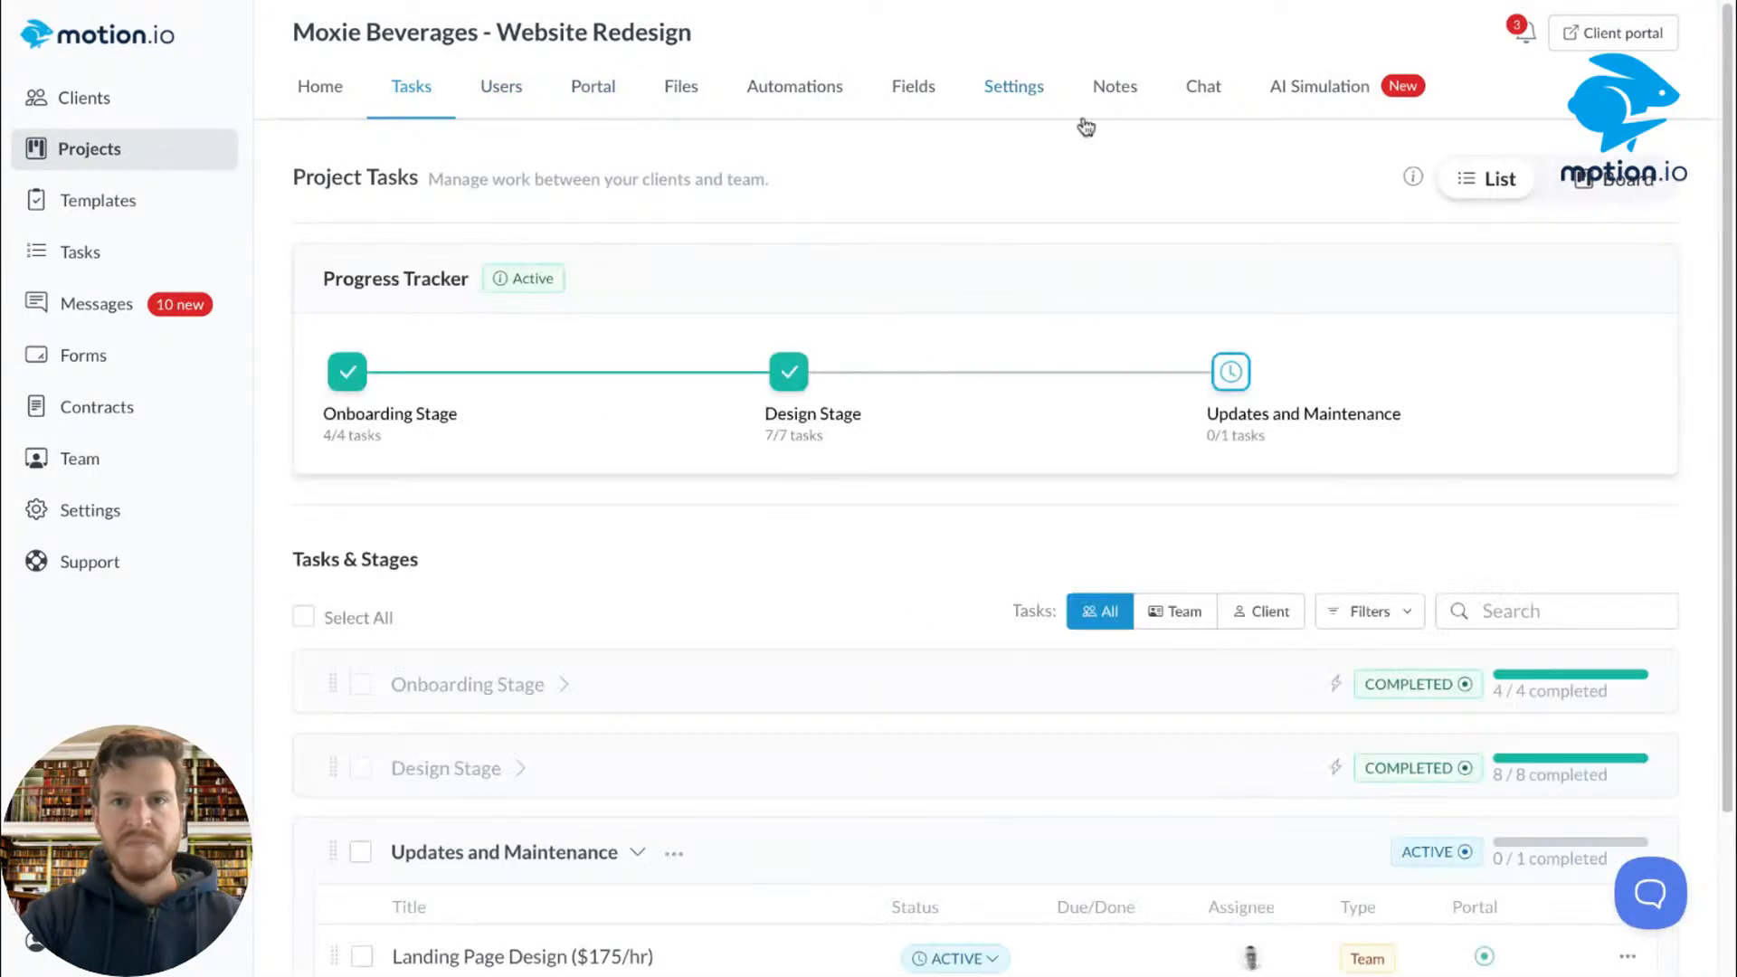
scroll(903, 259, down, 3)
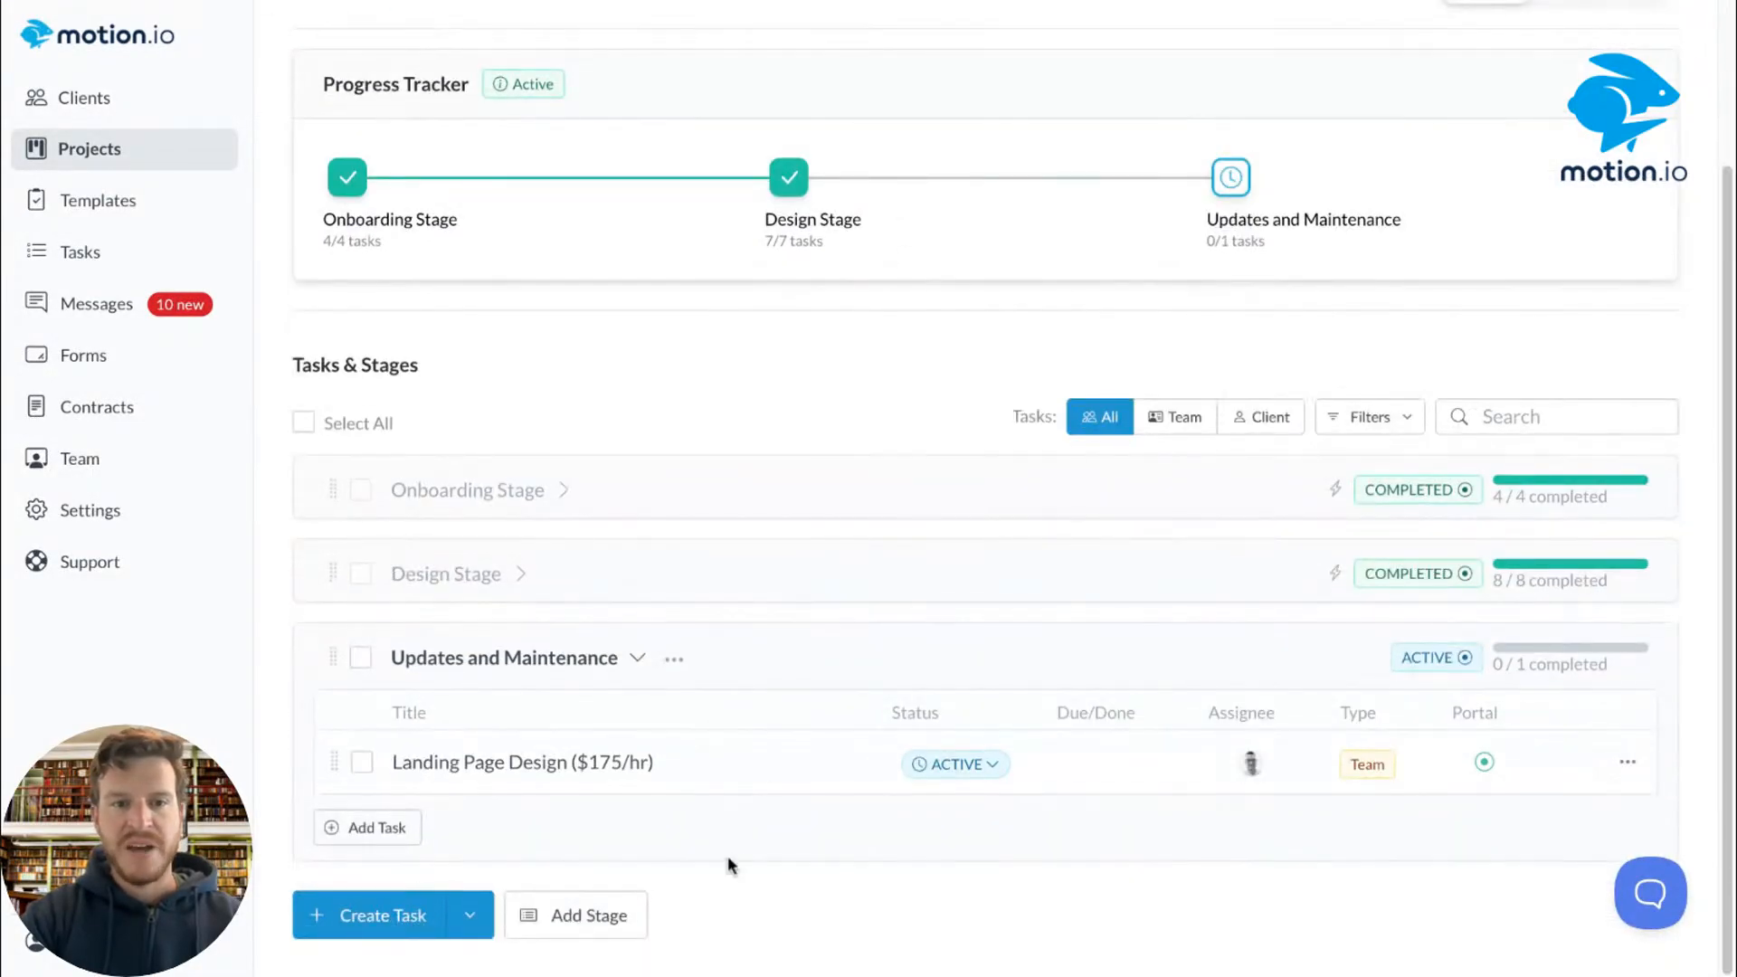
click(725, 763)
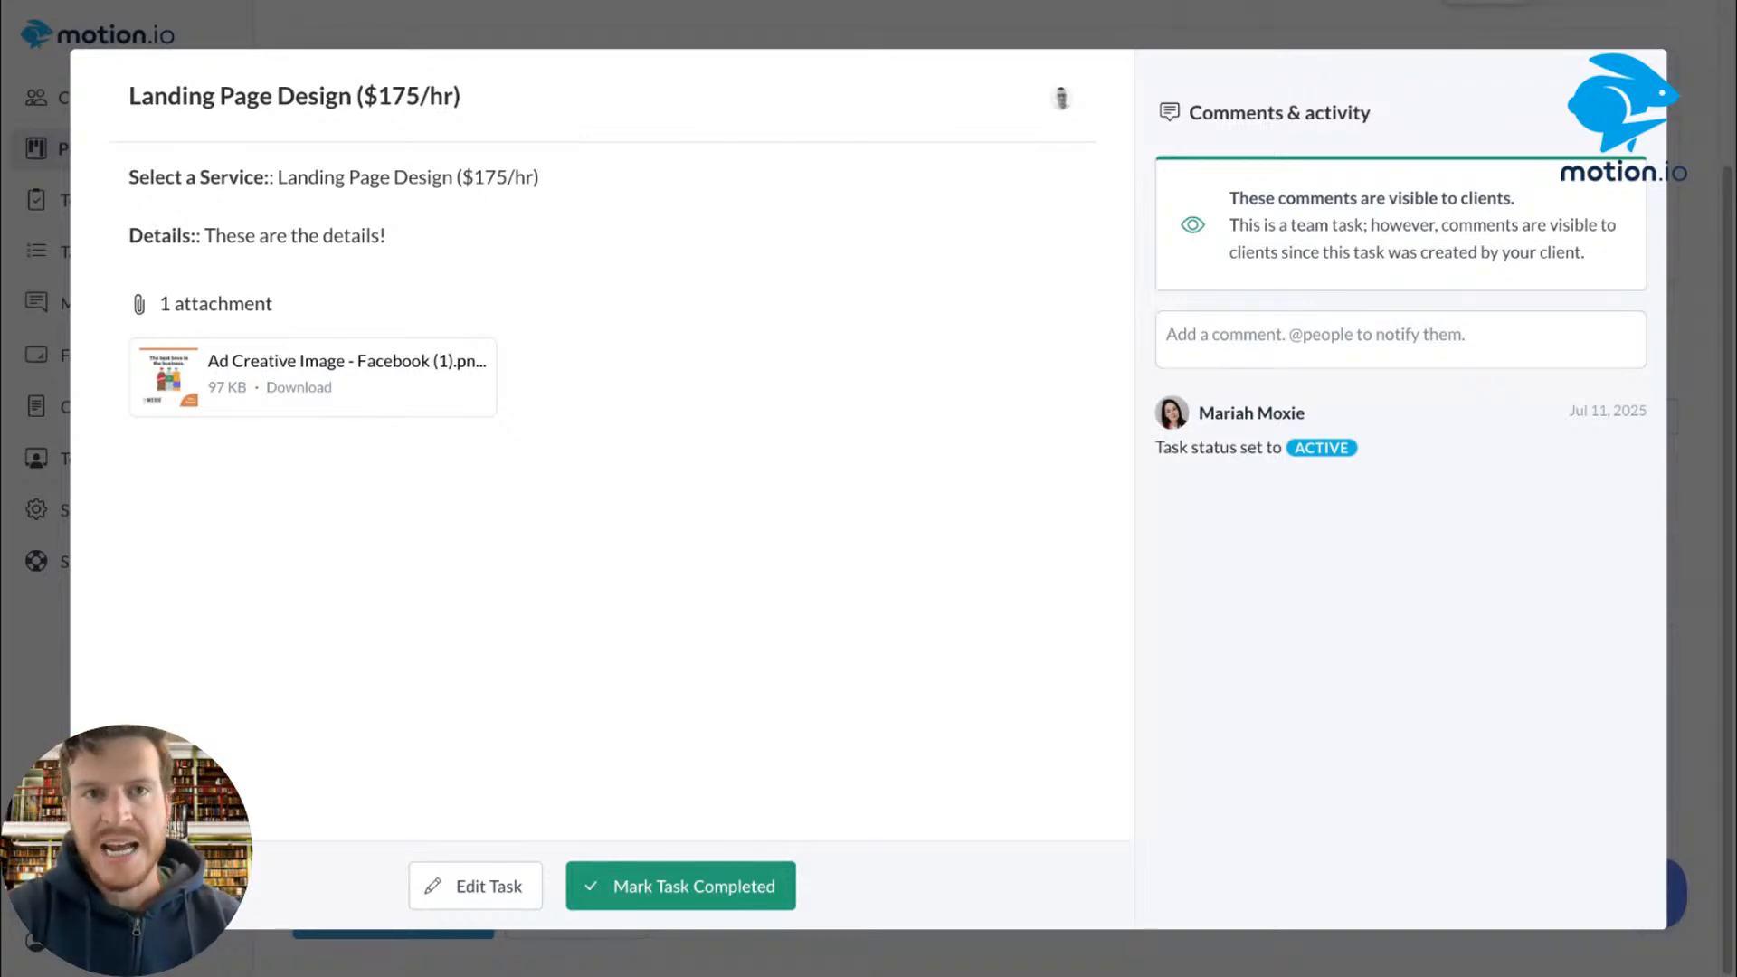
click(1639, 73)
Step: Open the portal page settings of the Moxie Beverages - Website Redesign project
scroll(713, 496, up, 3)
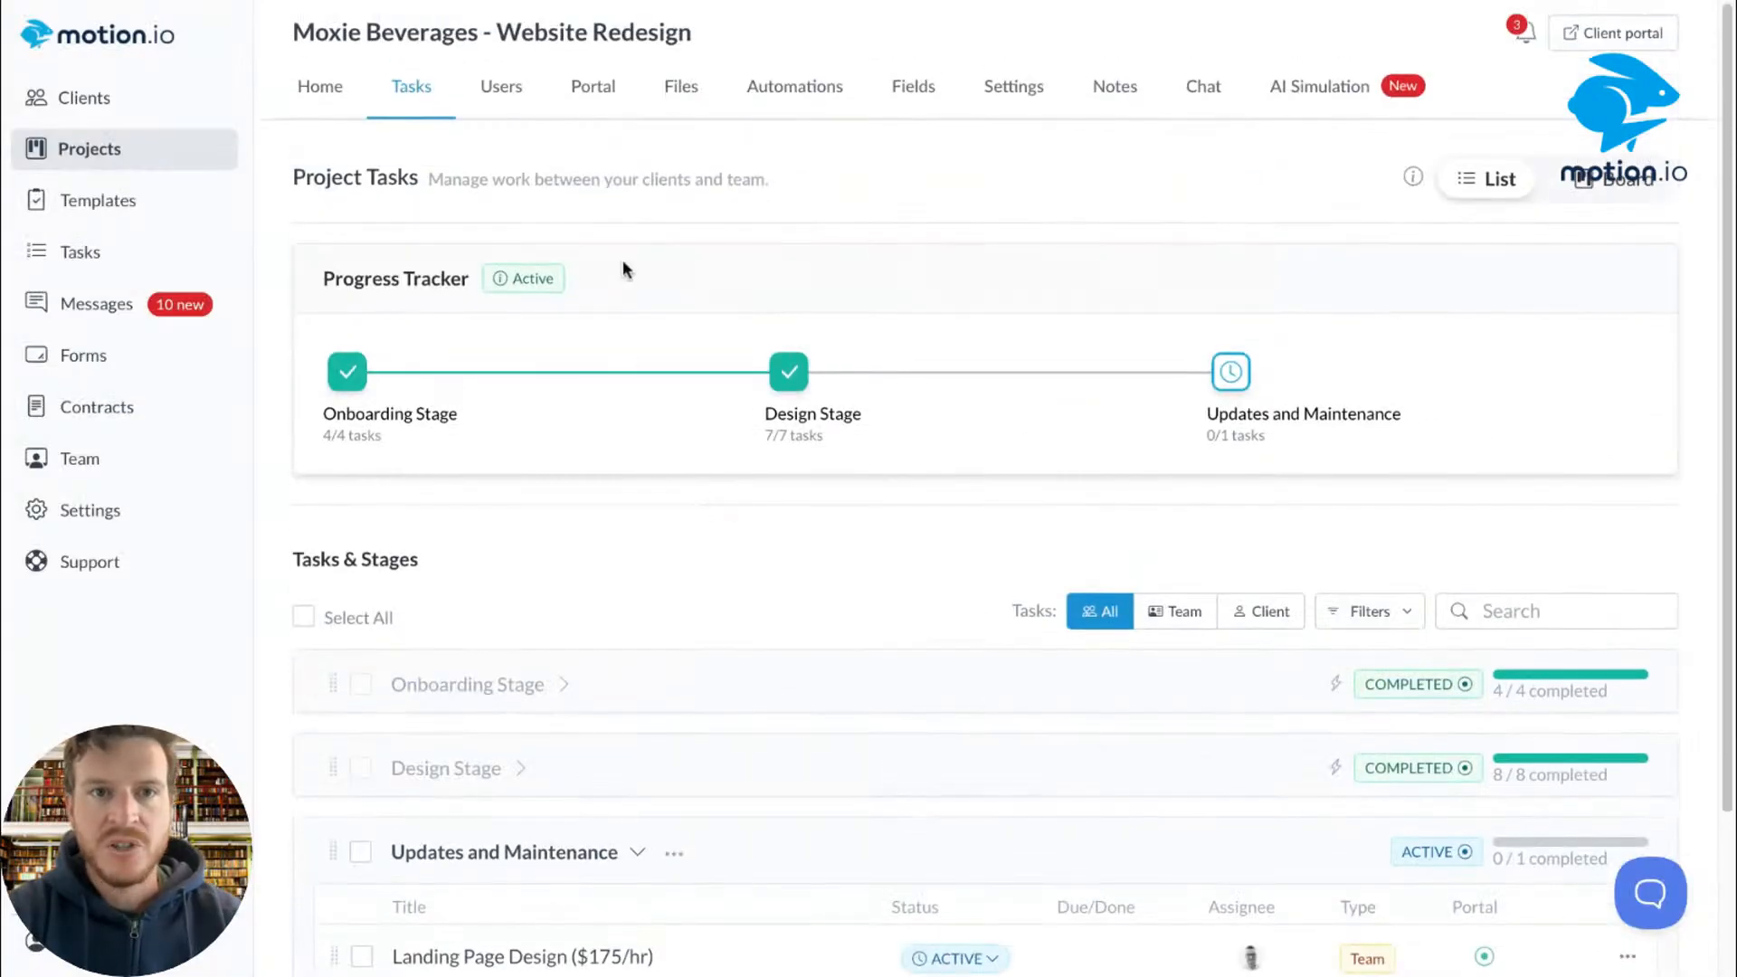
click(595, 102)
click(615, 313)
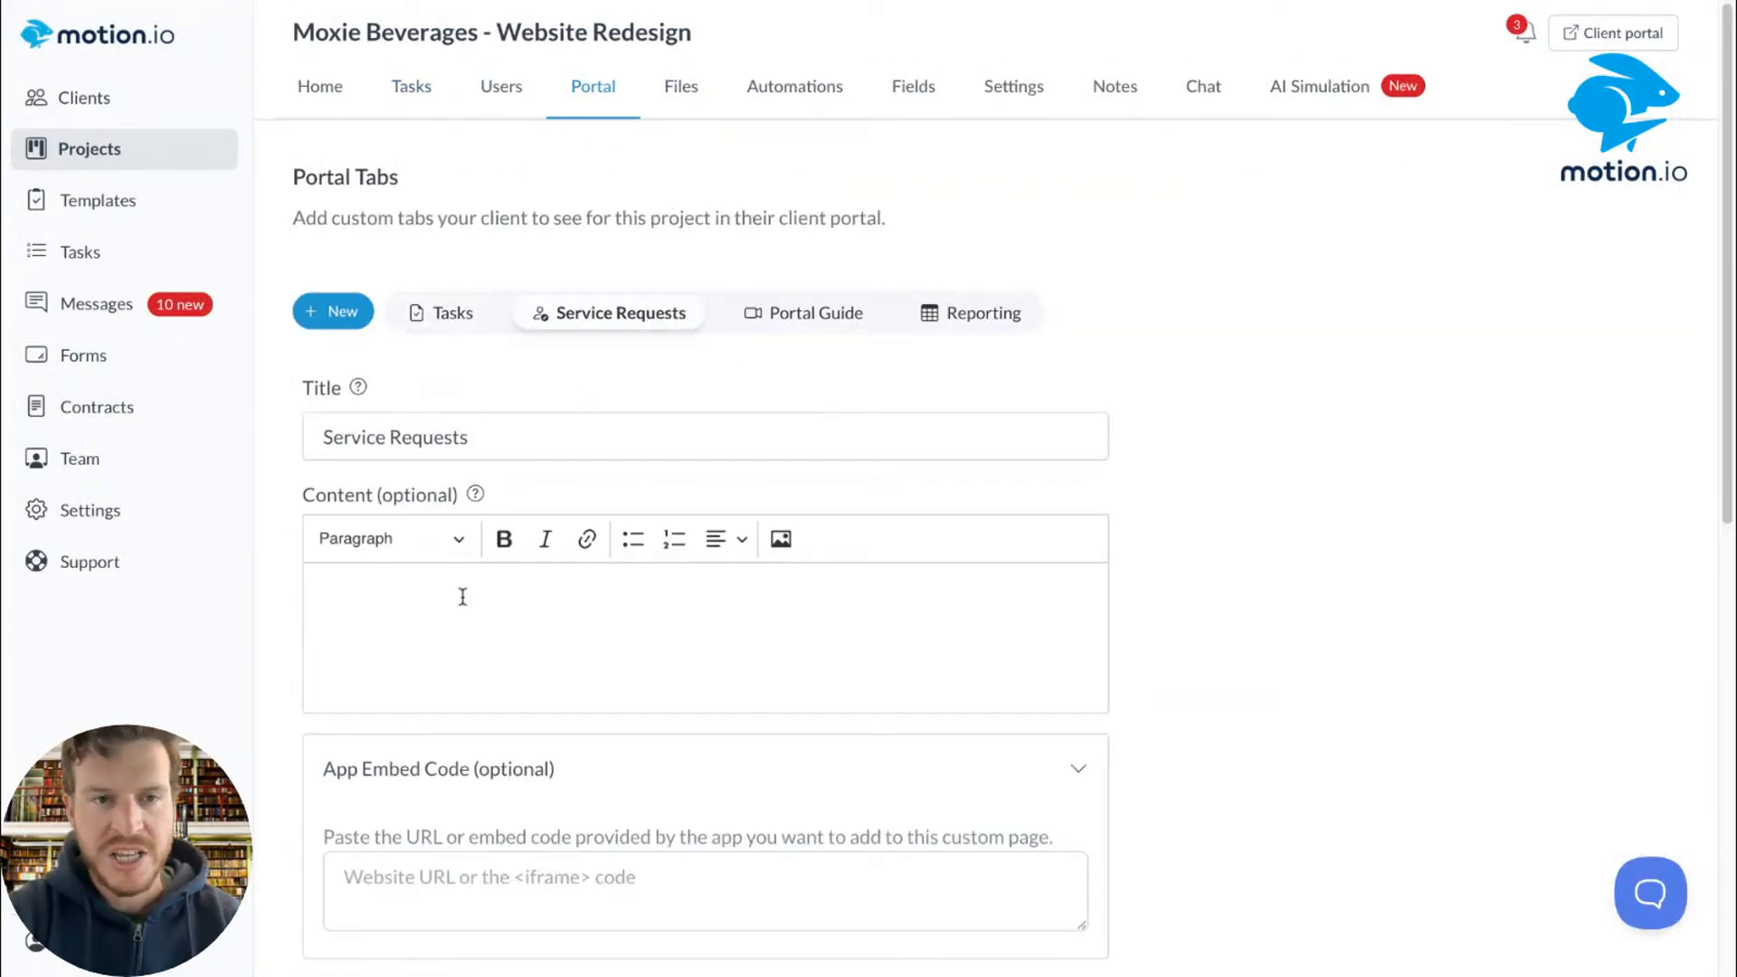
click(534, 446)
drag(534, 446, 207, 445)
text(Up)
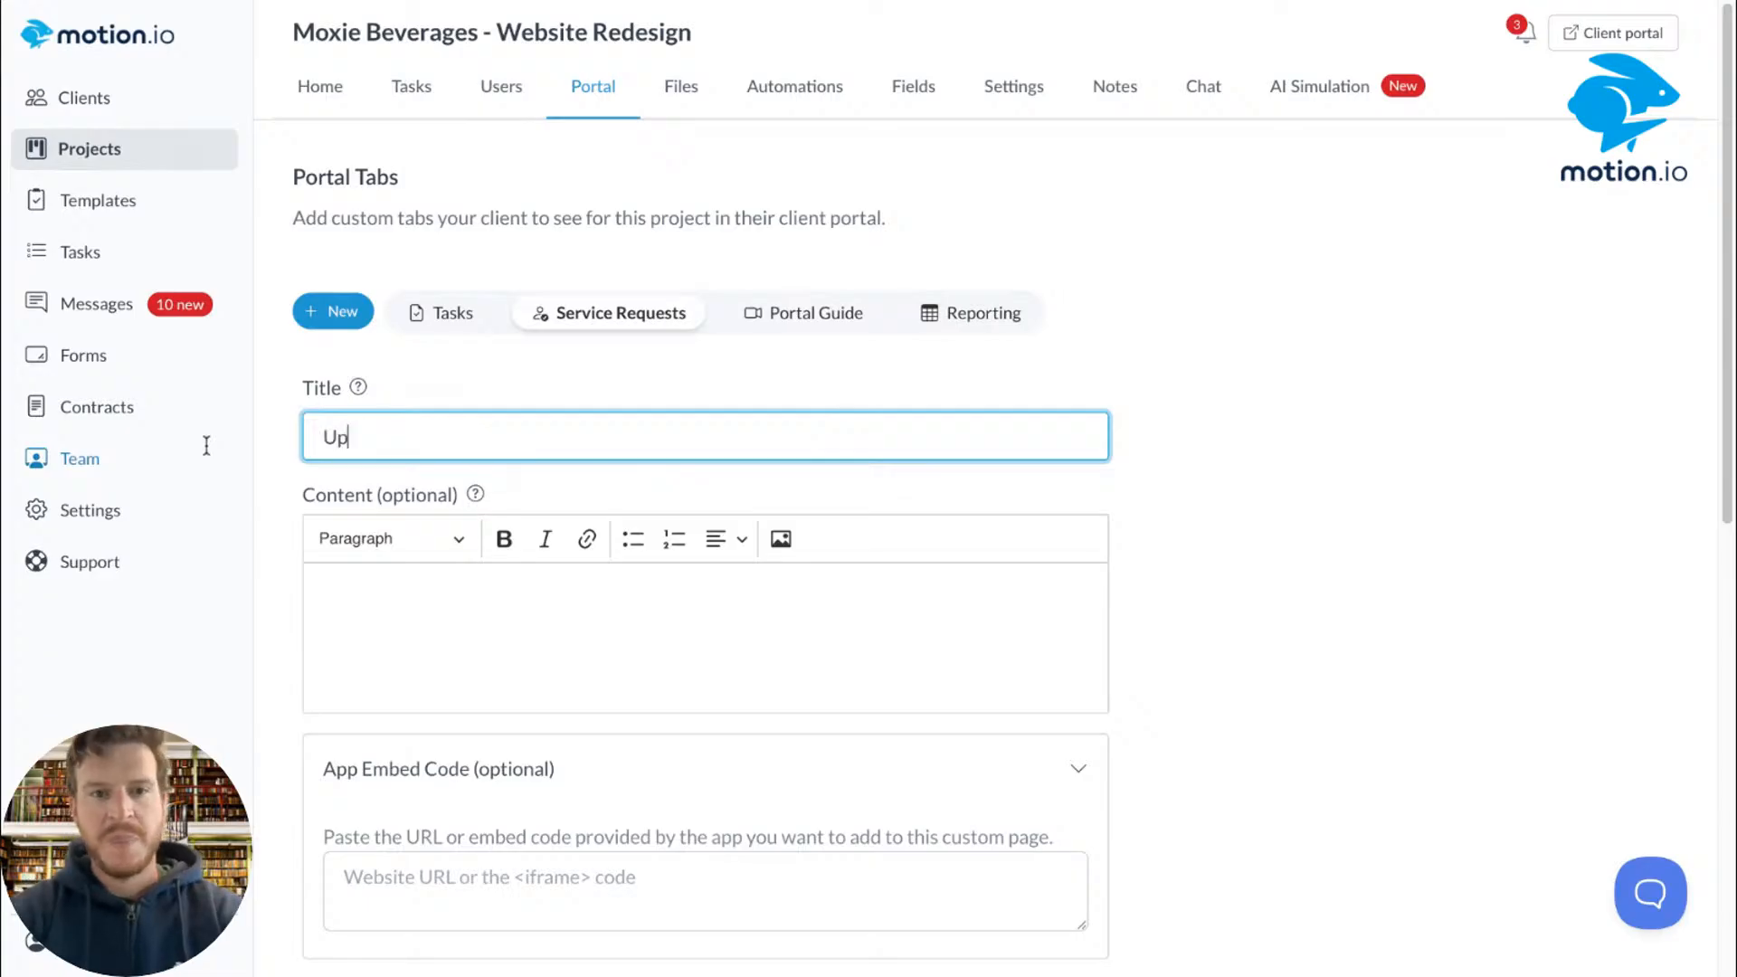
text(load Mo)
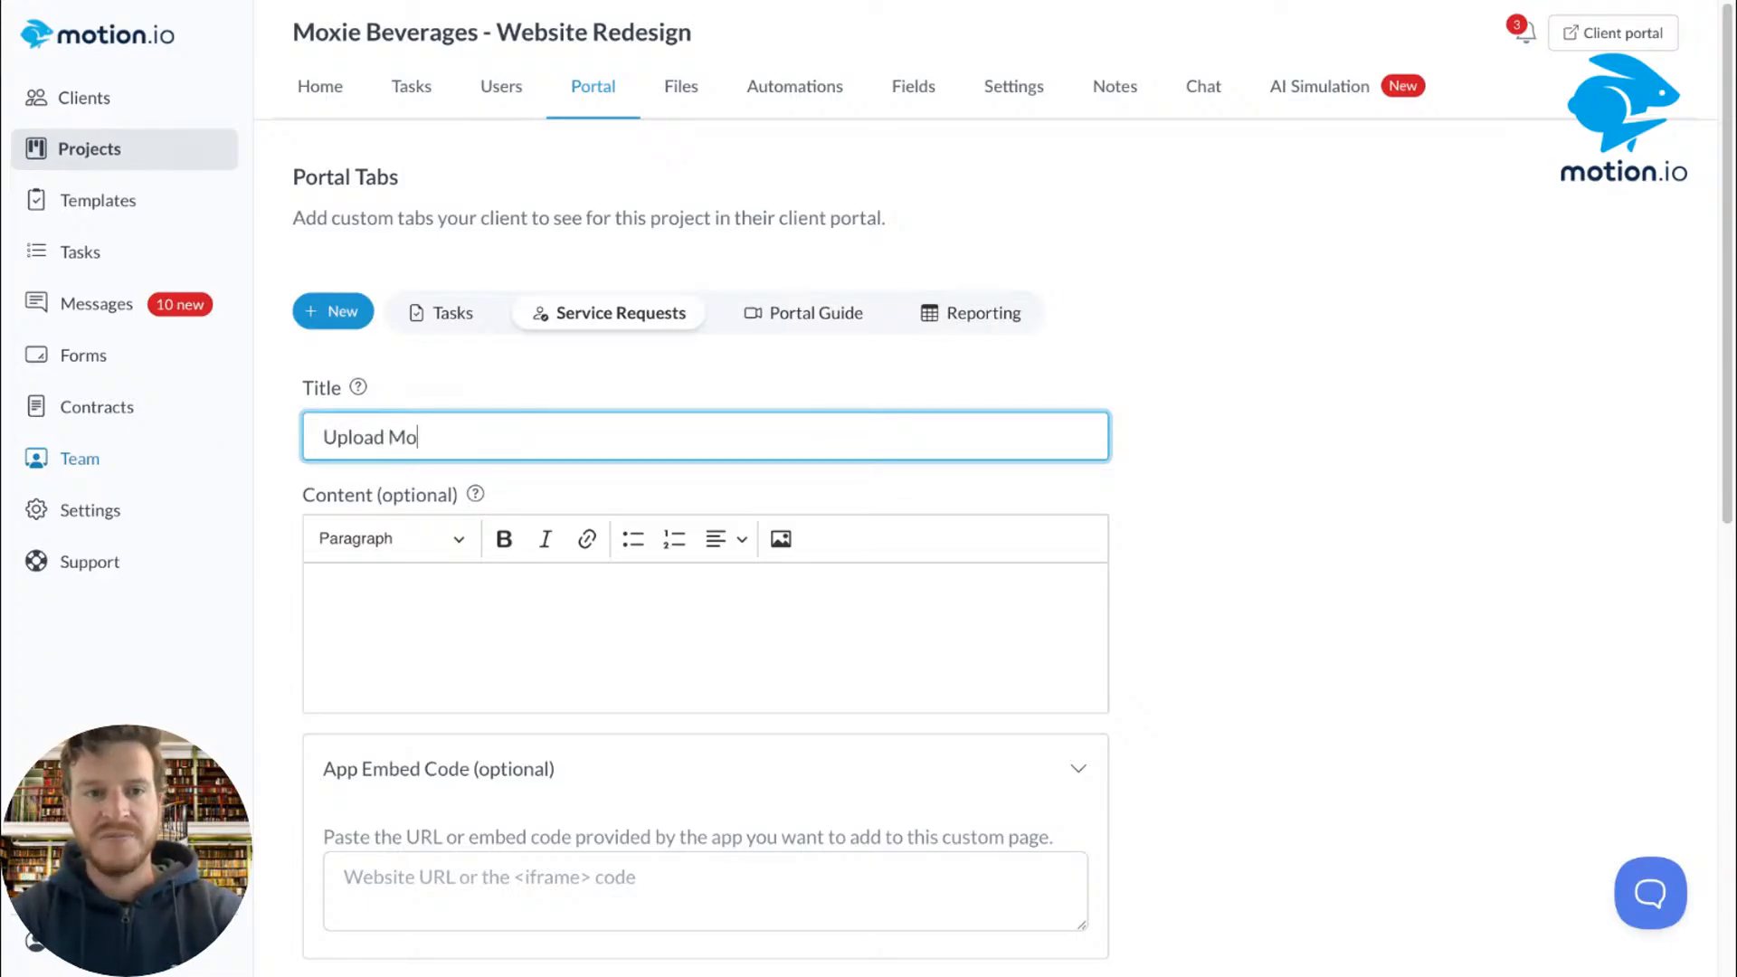
text(re Files)
key(BackSpace)
key(BackSpace)
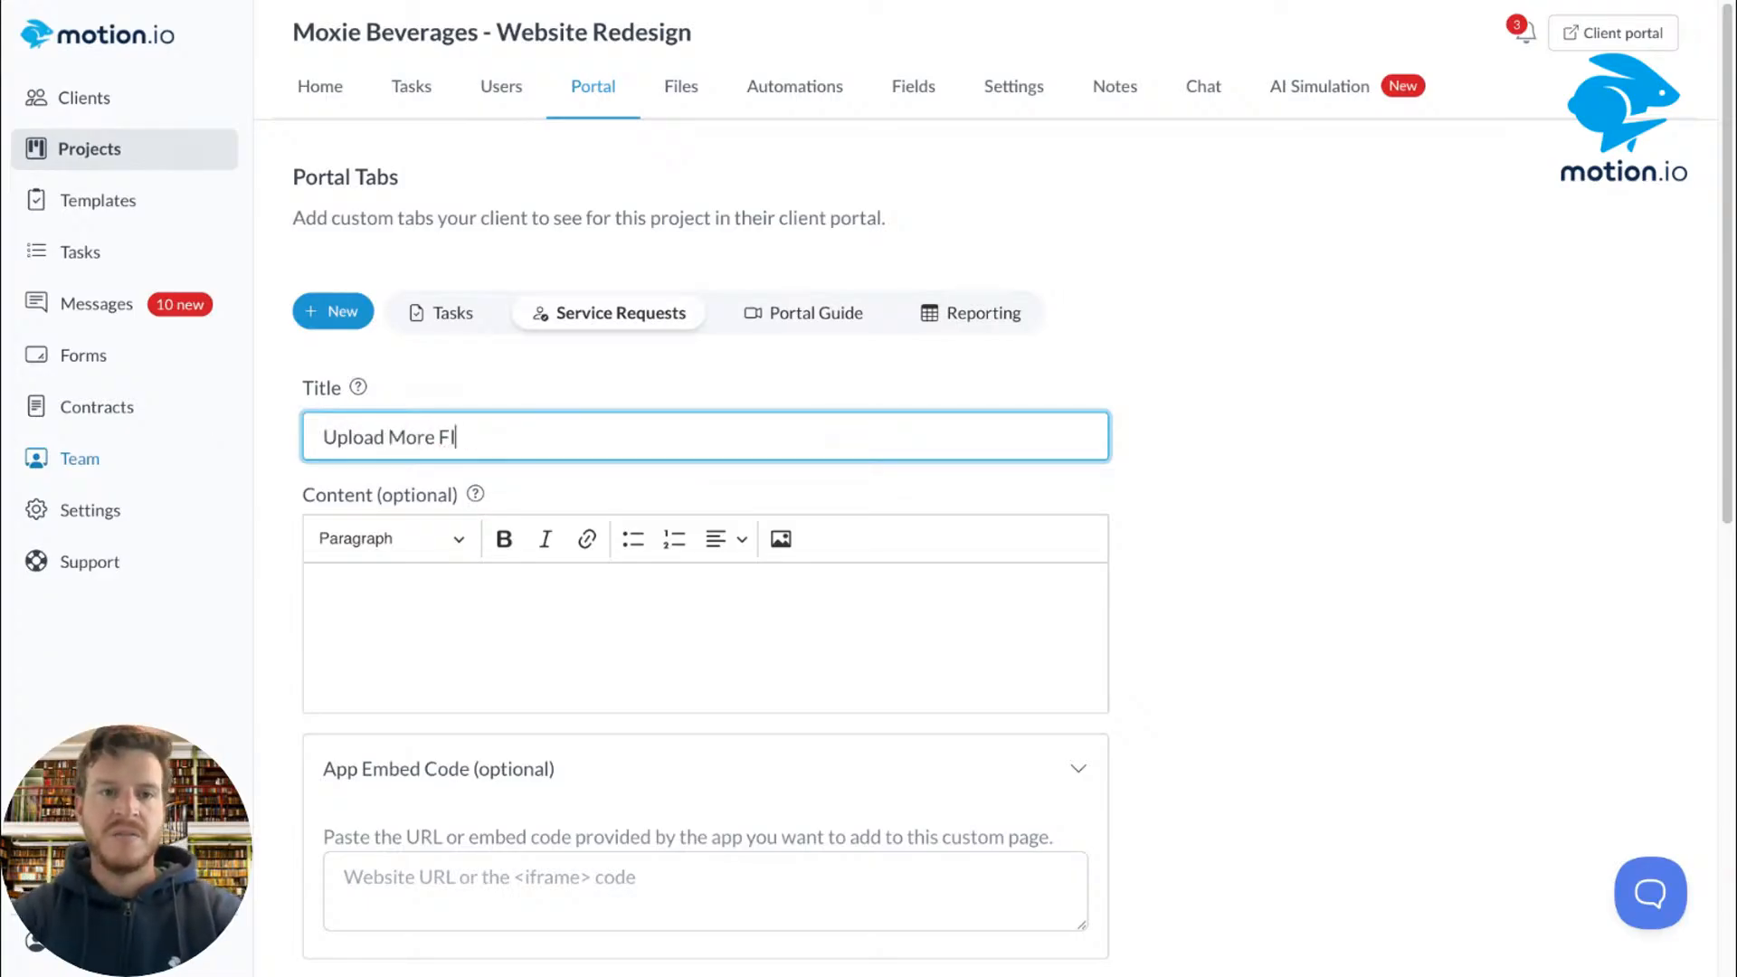
text(es)
key(ctrl+a)
key(BackSpace)
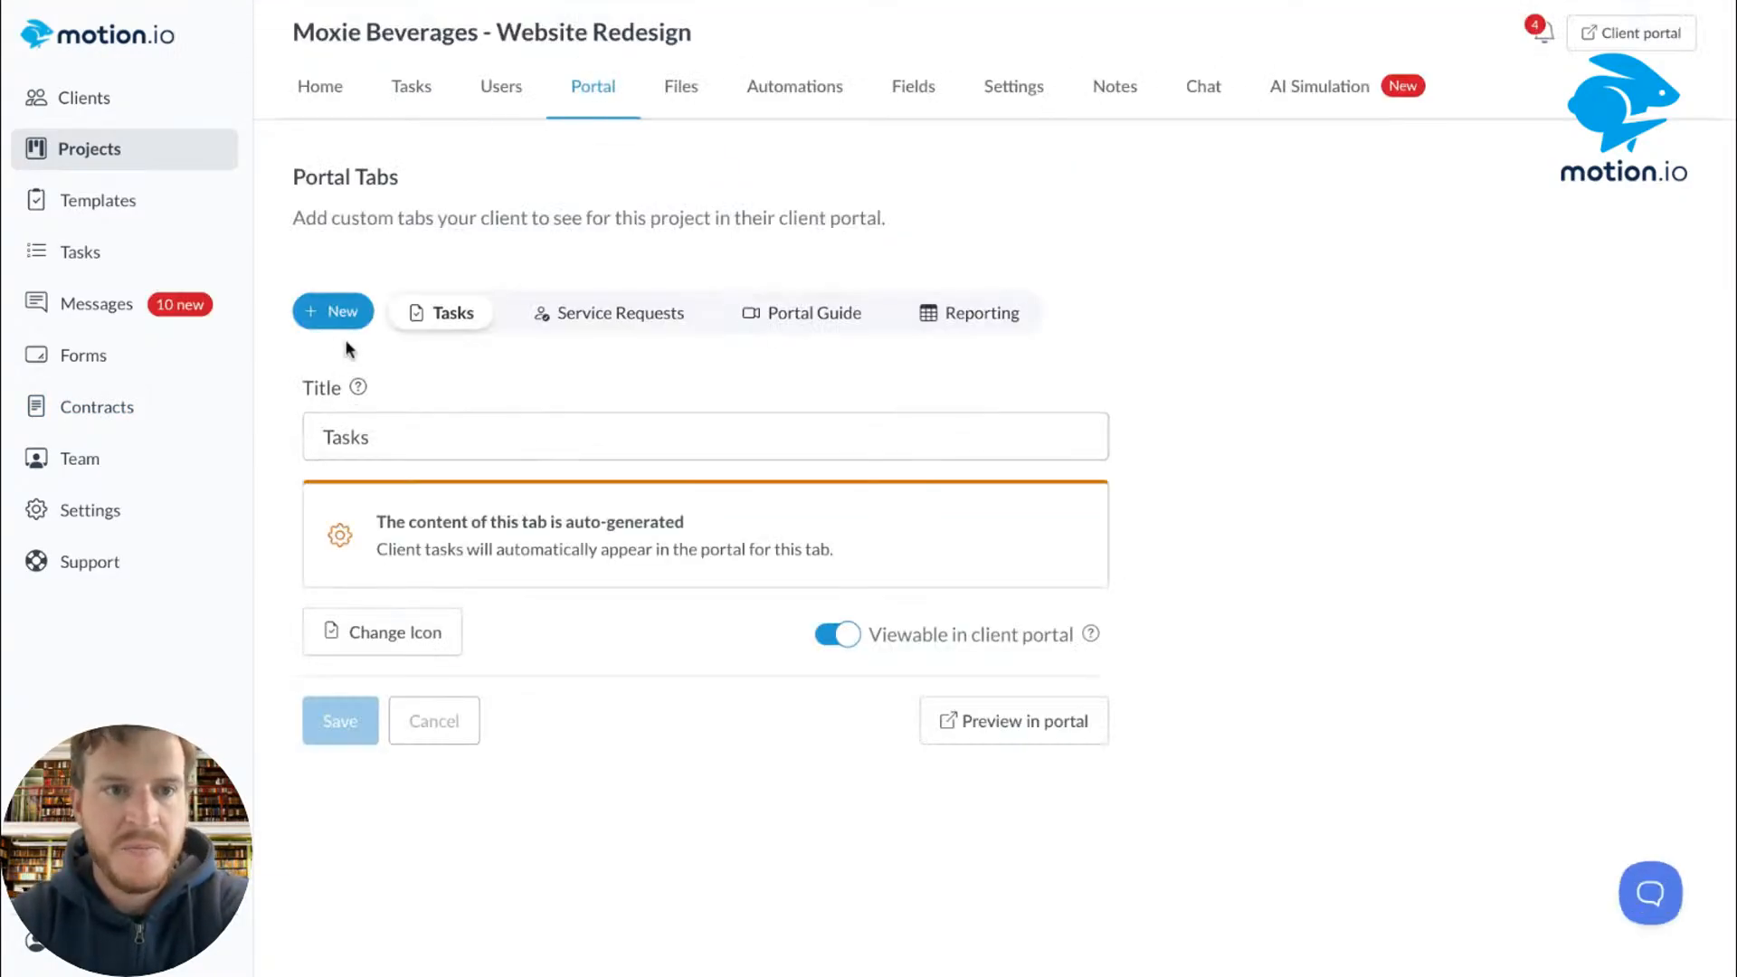
Step: Add a new portal page between Service Requests and Portal Guide and title it Upload More Files
click(333, 311)
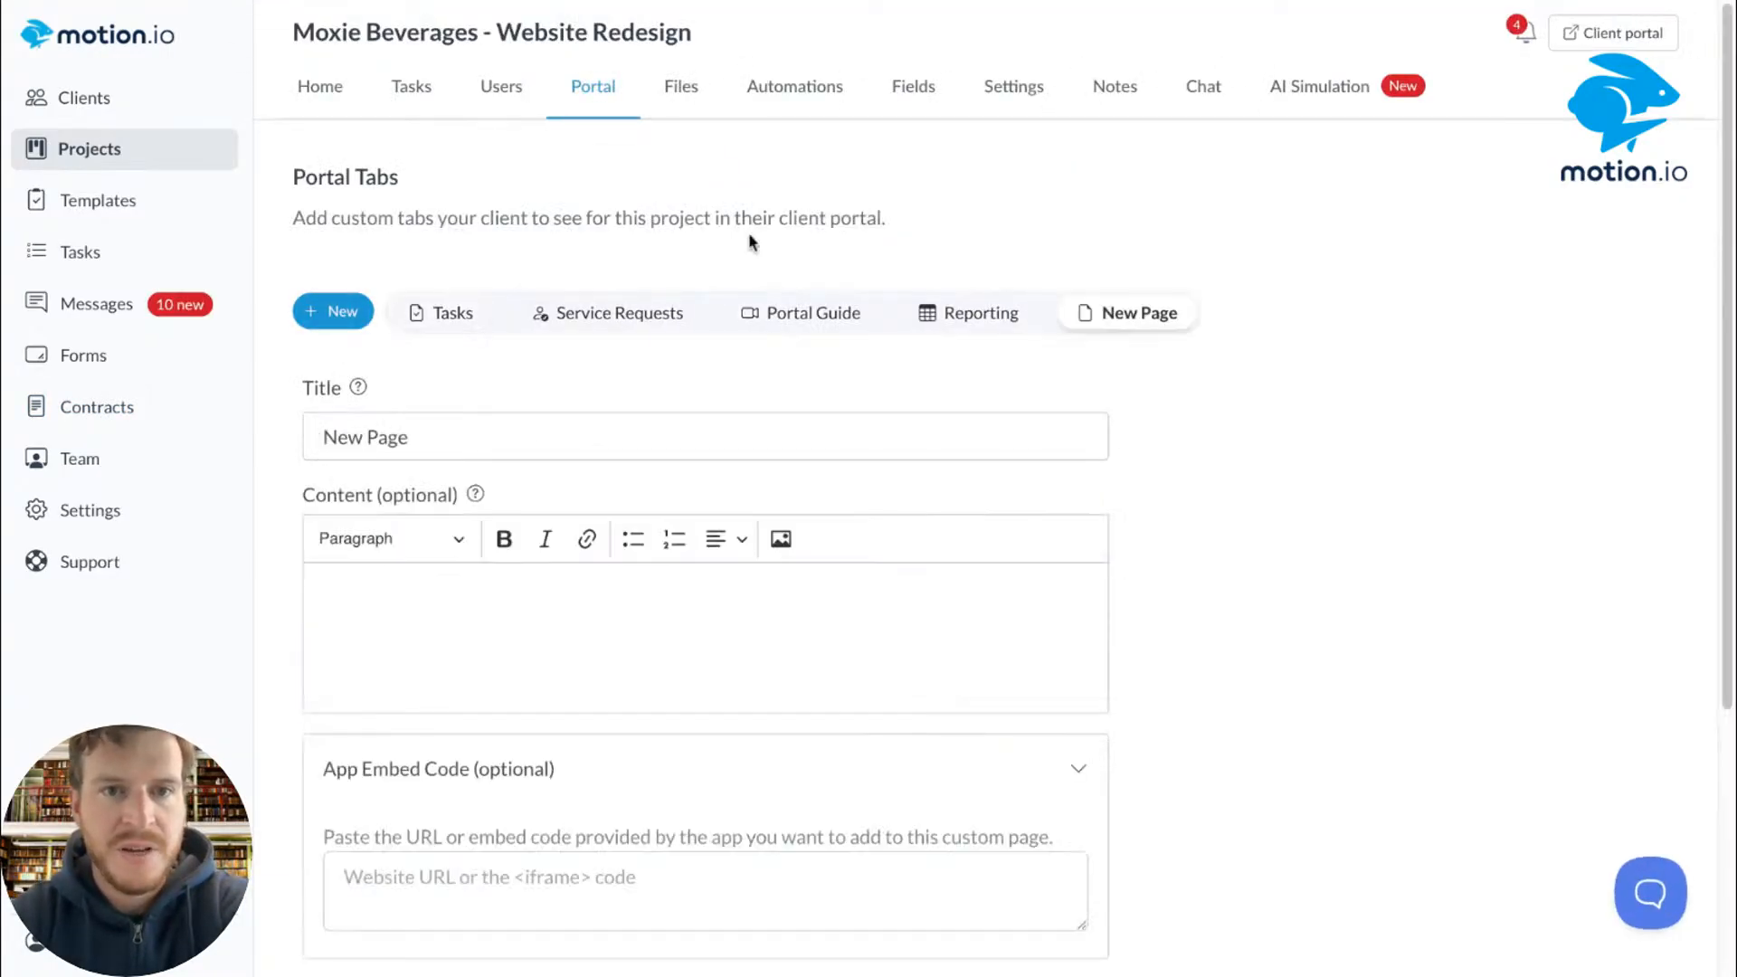
drag(1119, 303, 796, 309)
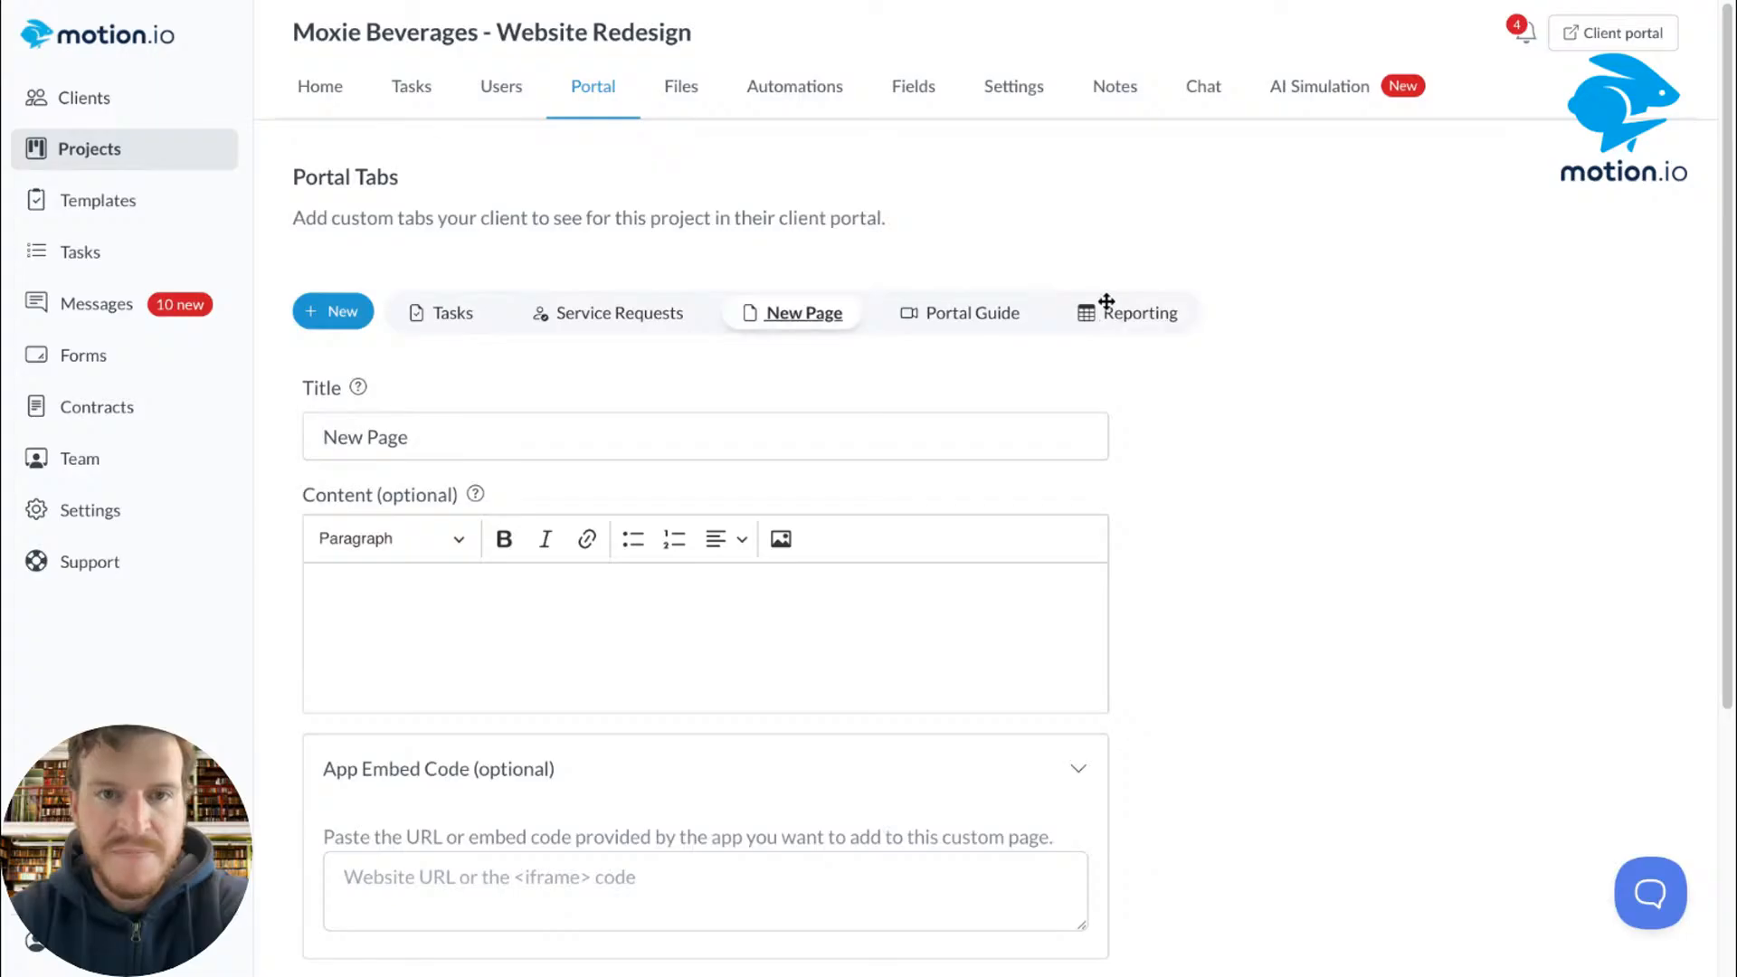
click(576, 436)
key(ctrl+shift+Left)
key(ctrl+shift+Left)
text(U)
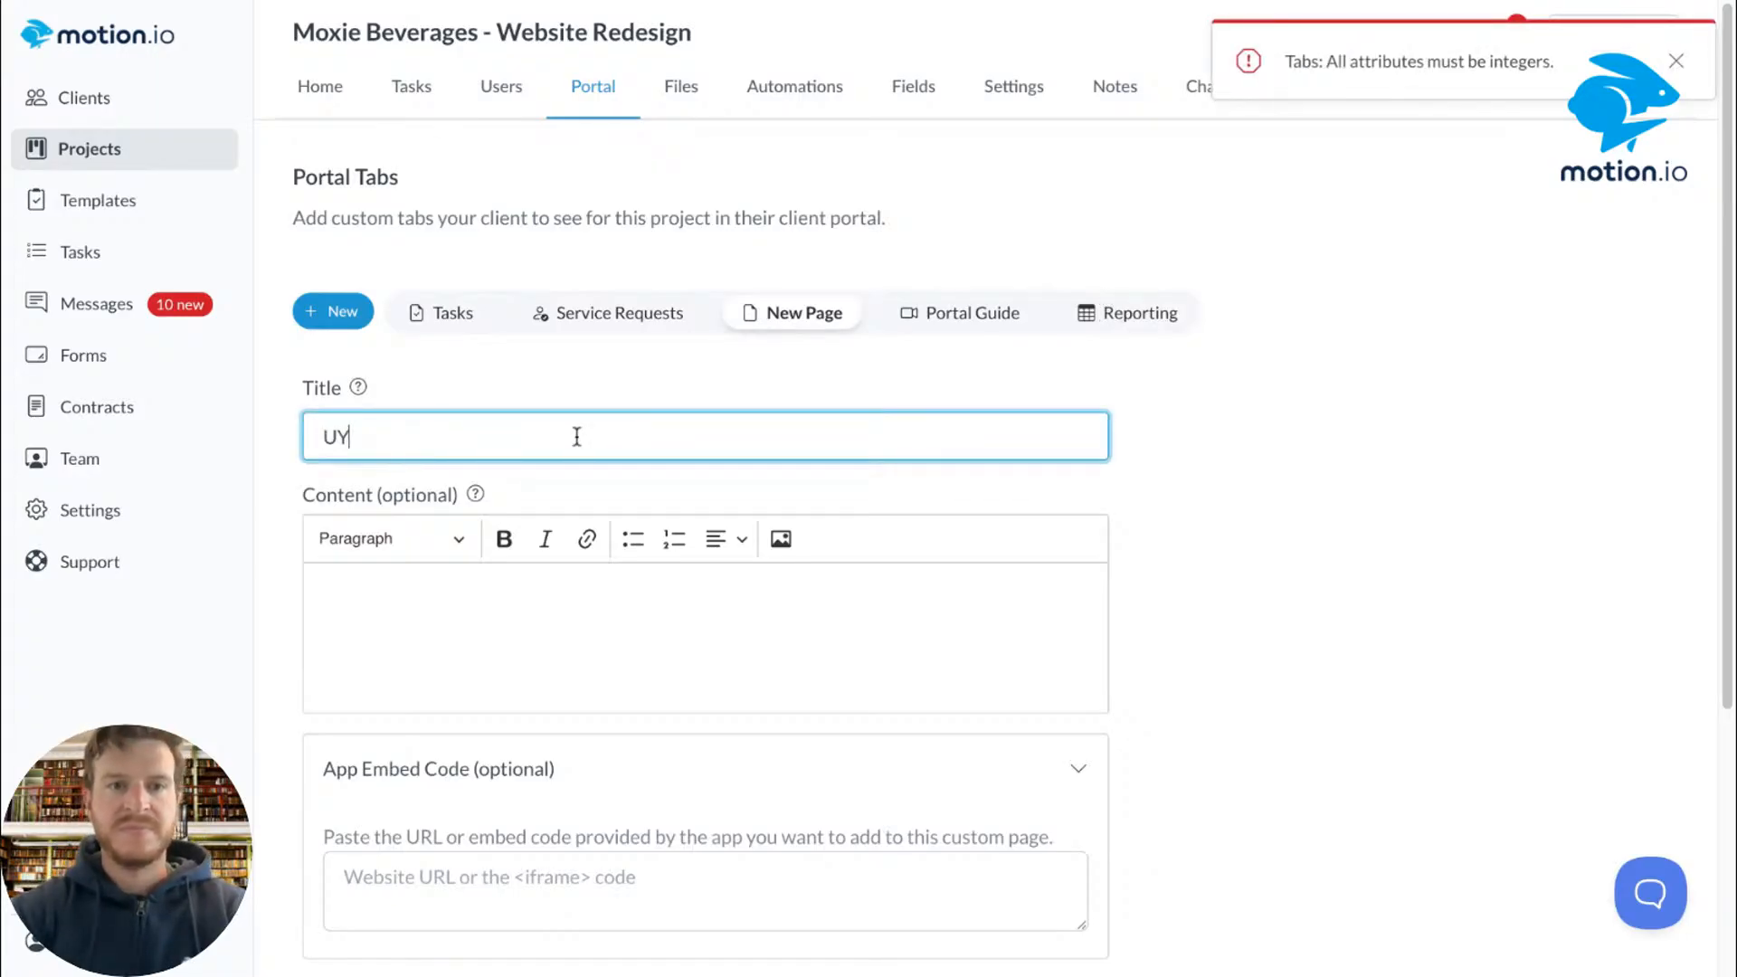
text(Y)
key(BackSpace)
text(pload MOre)
key(BackSpace)
key(BackSpace)
key(BackSpace)
text(ore FIles)
key(BackSpace)
key(BackSpace)
key(BackSpace)
text(les)
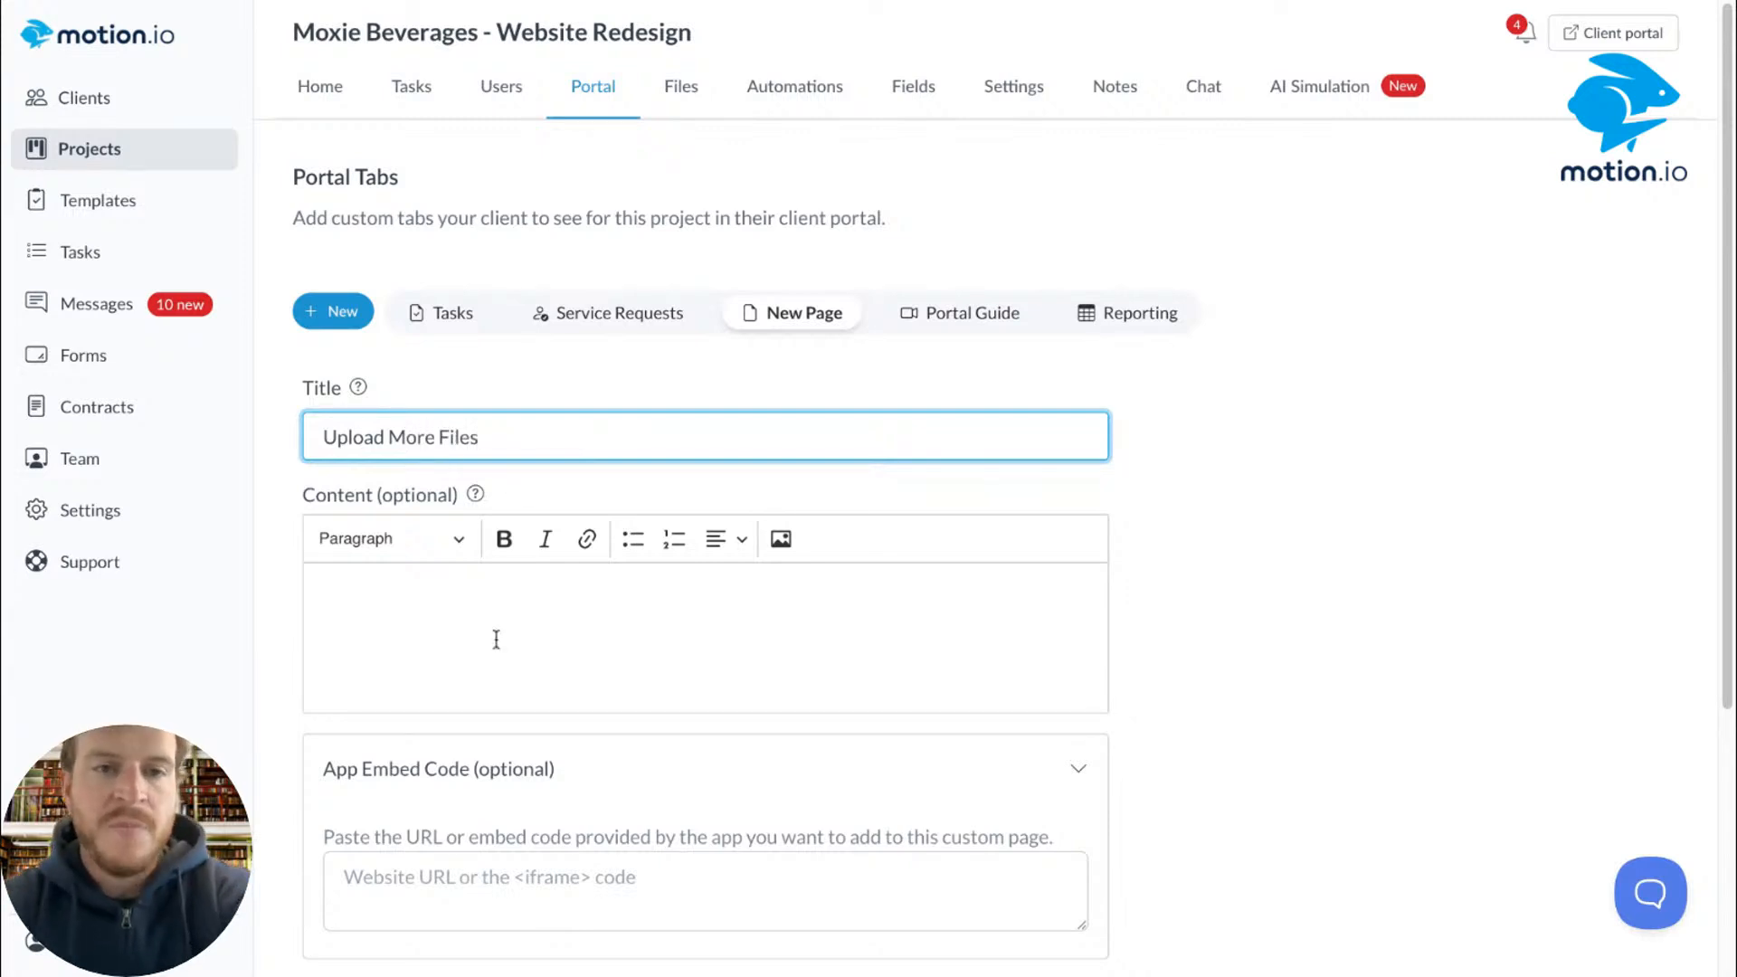
Step: Examine the App Embed Code and other optional settings of the Upload More Files page
scroll(507, 659, down, 3)
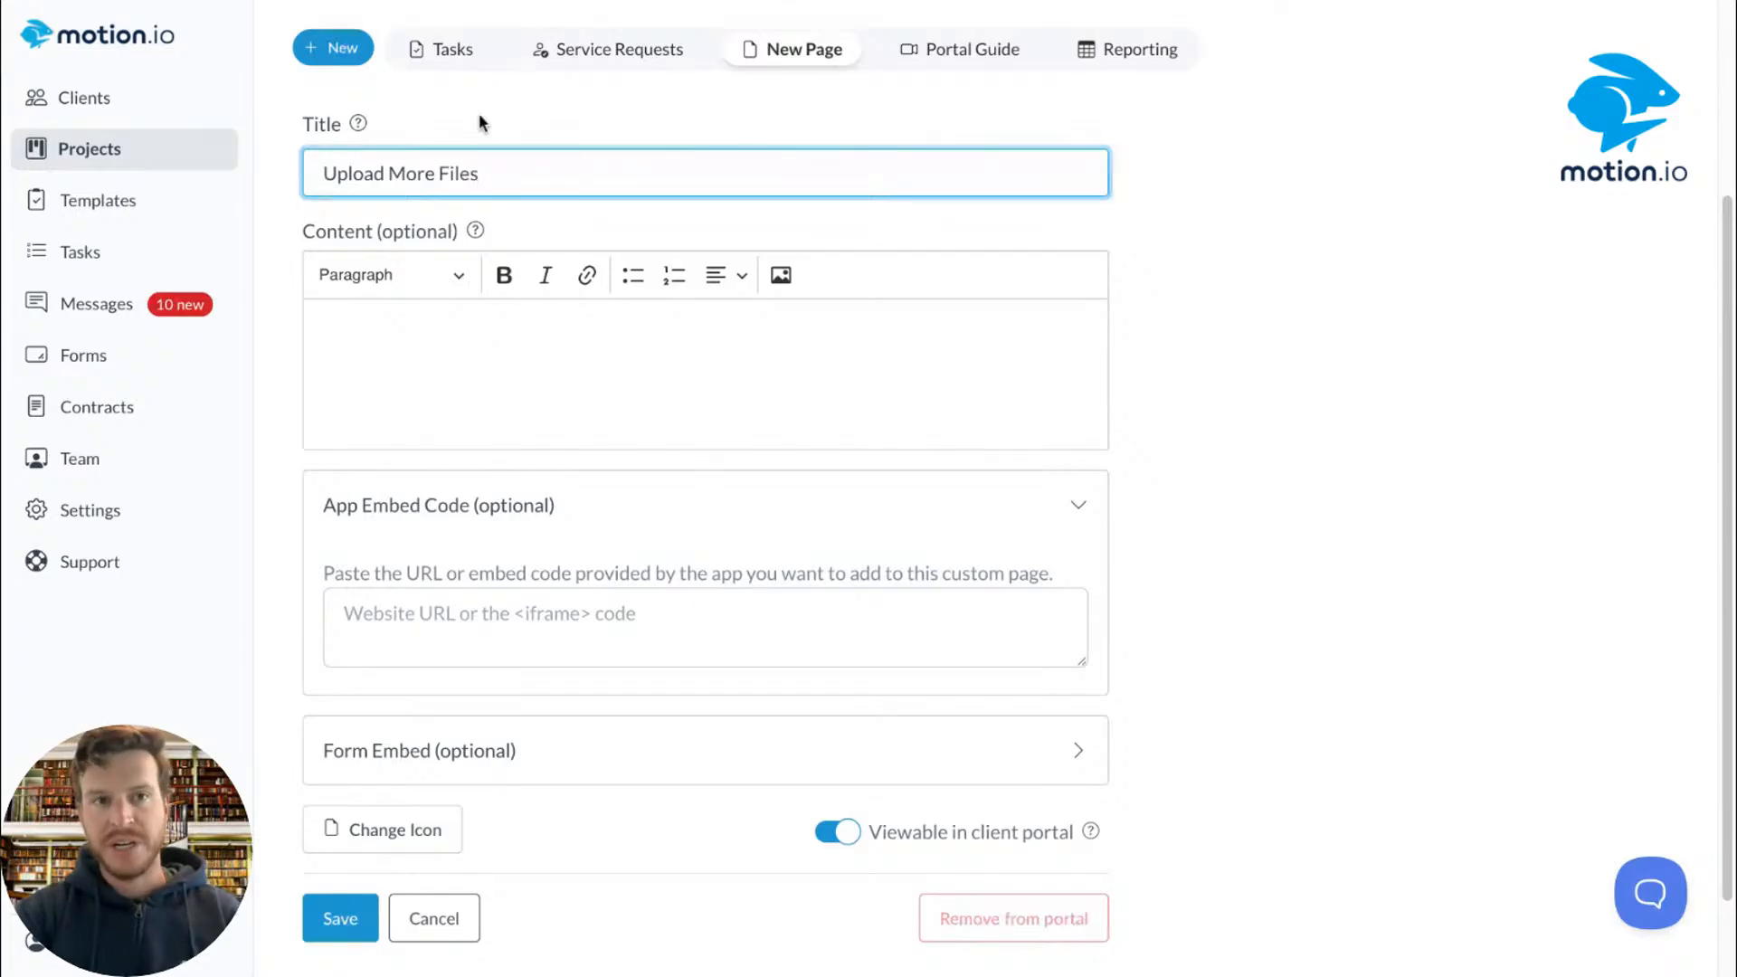
click(558, 630)
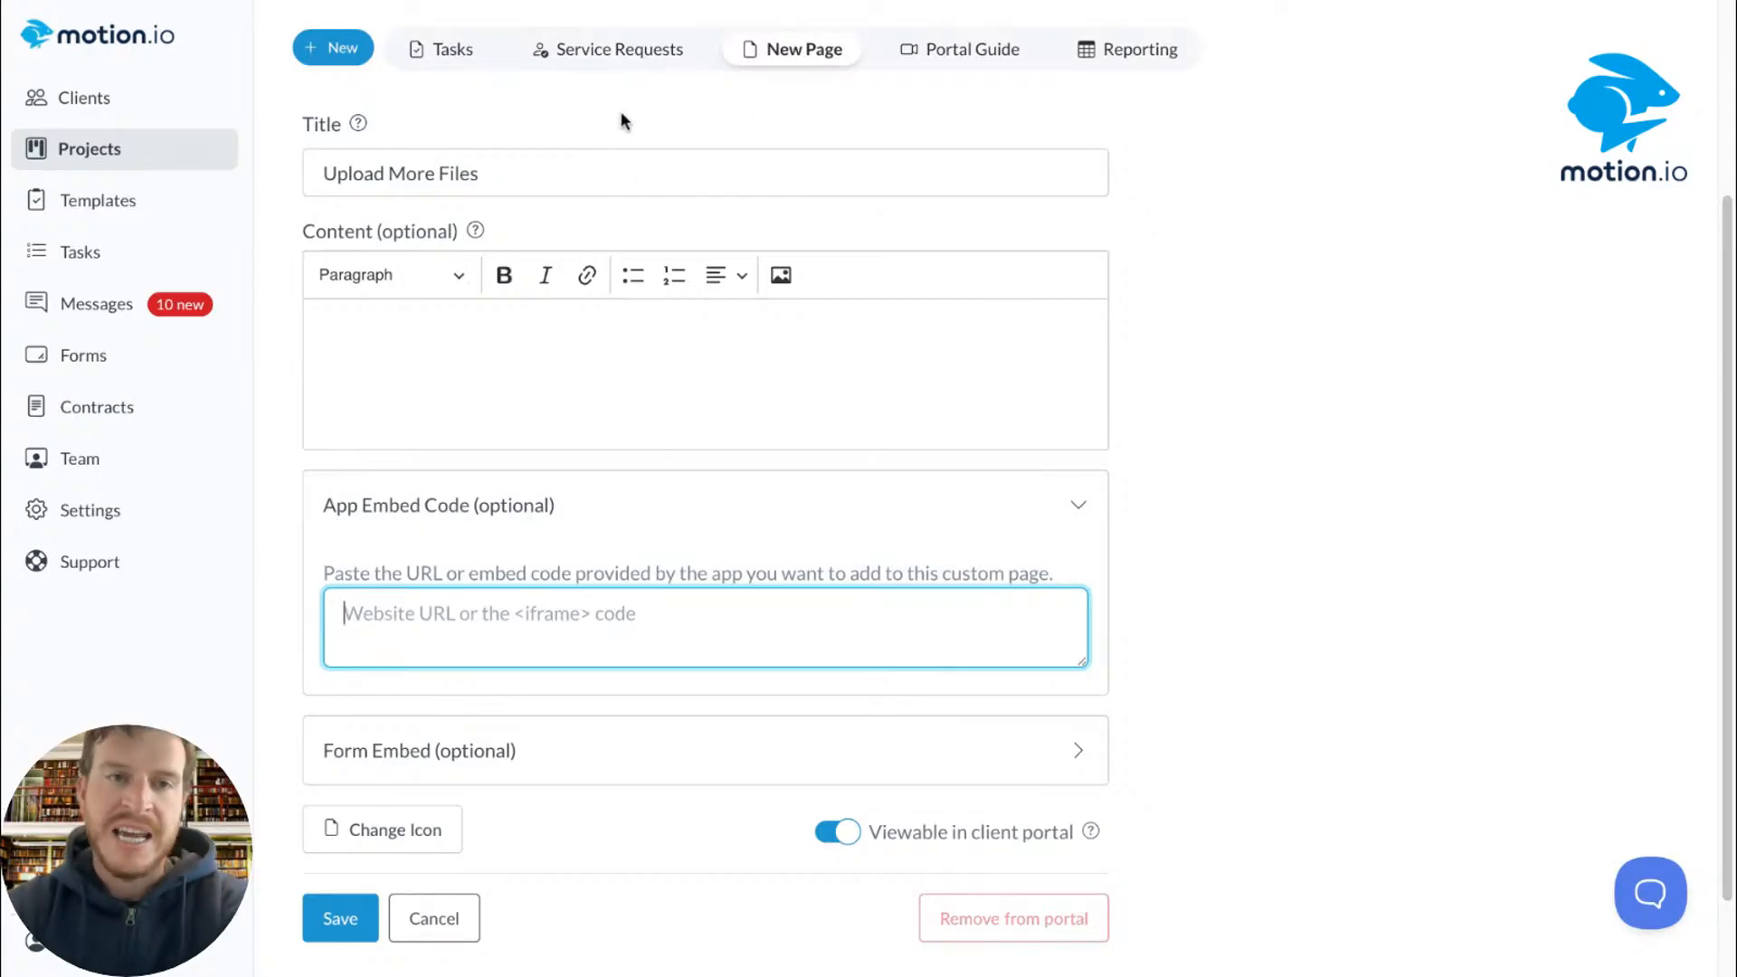
click(631, 7)
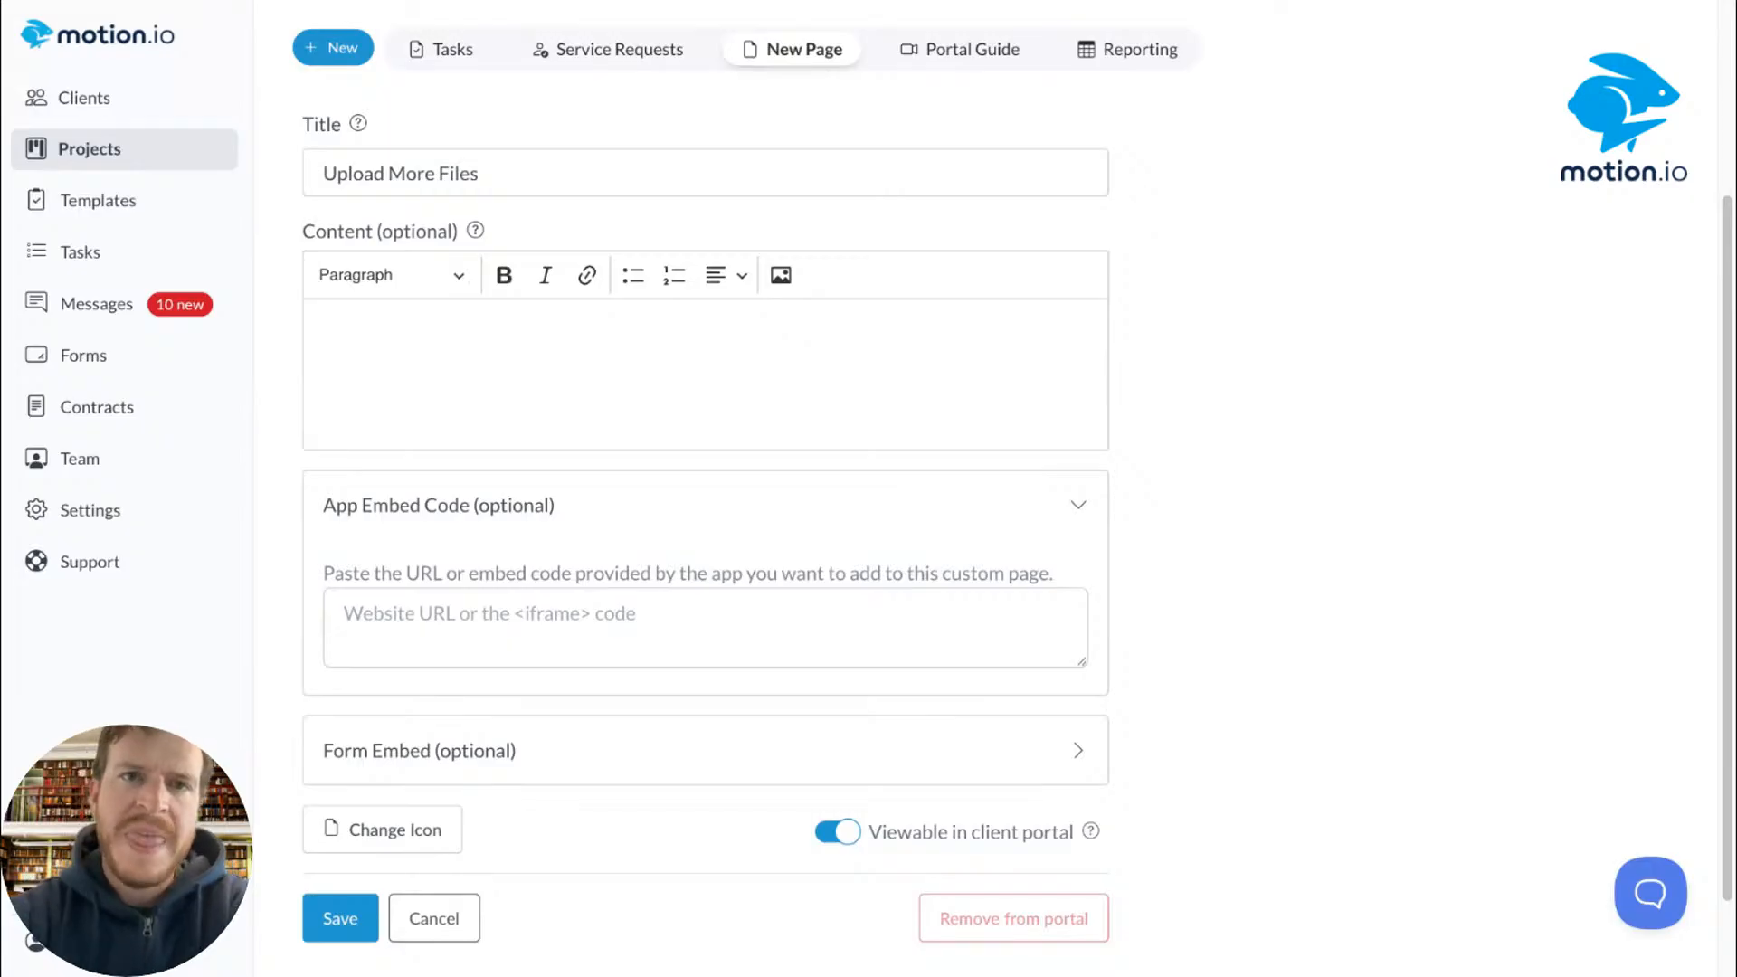
scroll(922, 197, up, 3)
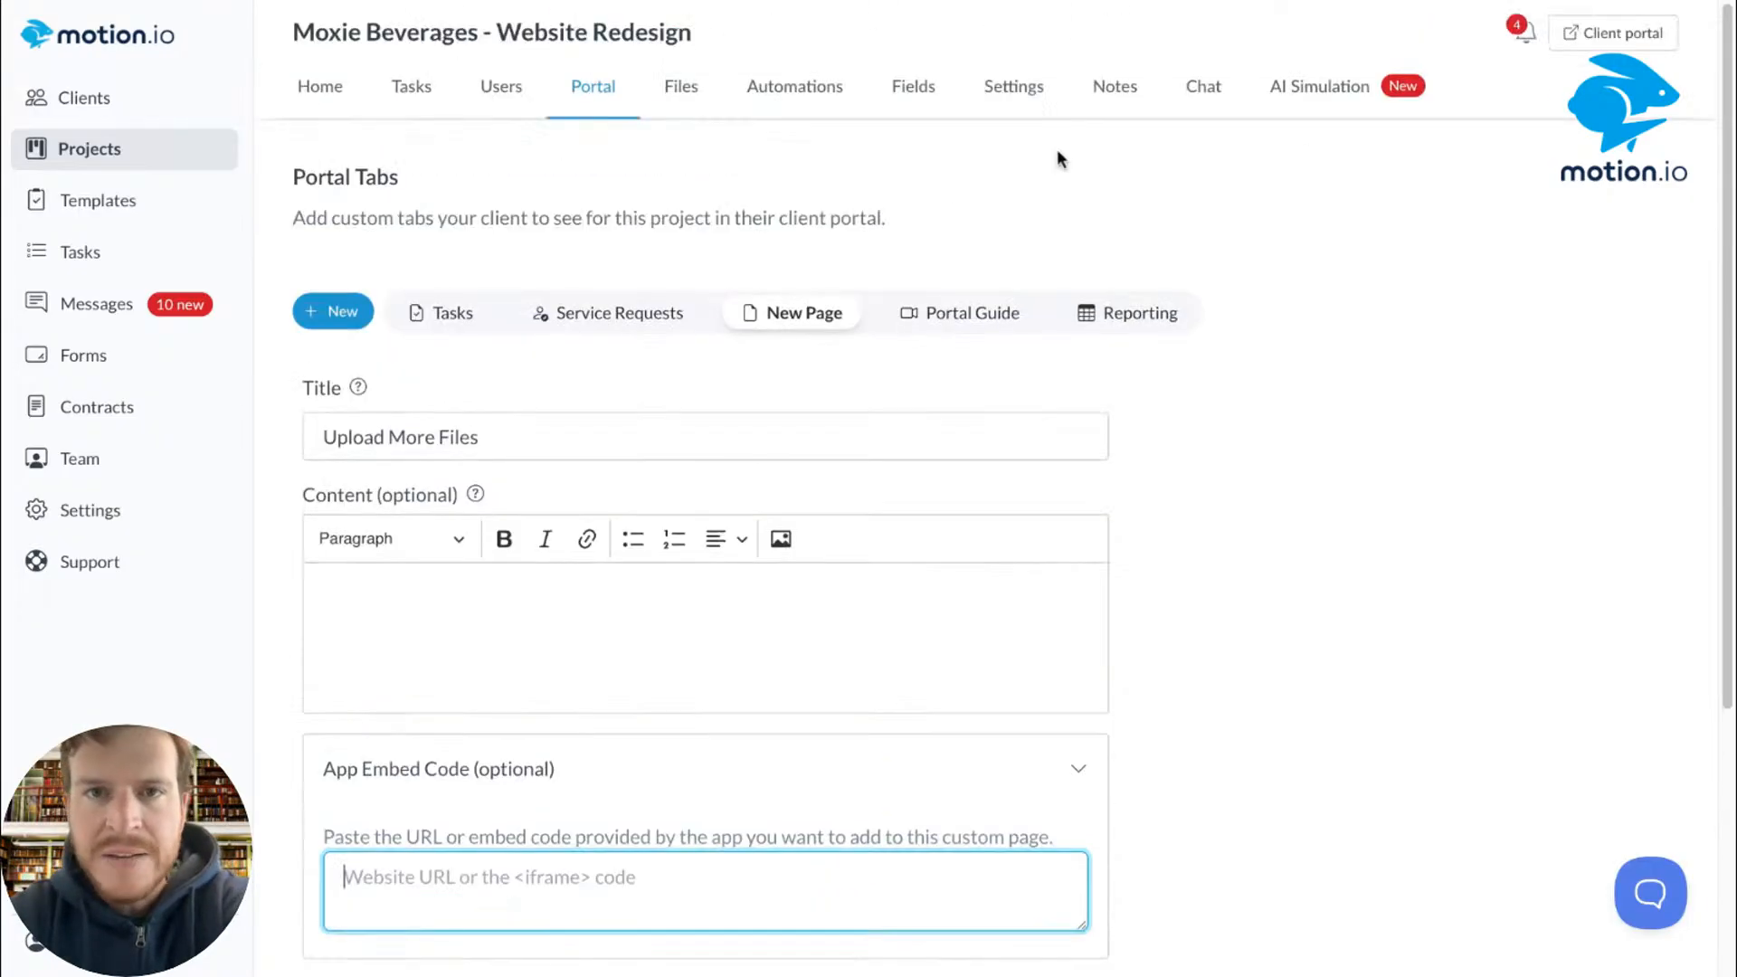
Step: Look at the project's AI Simulation page, and open the same page for My Example Project From Template
click(1318, 88)
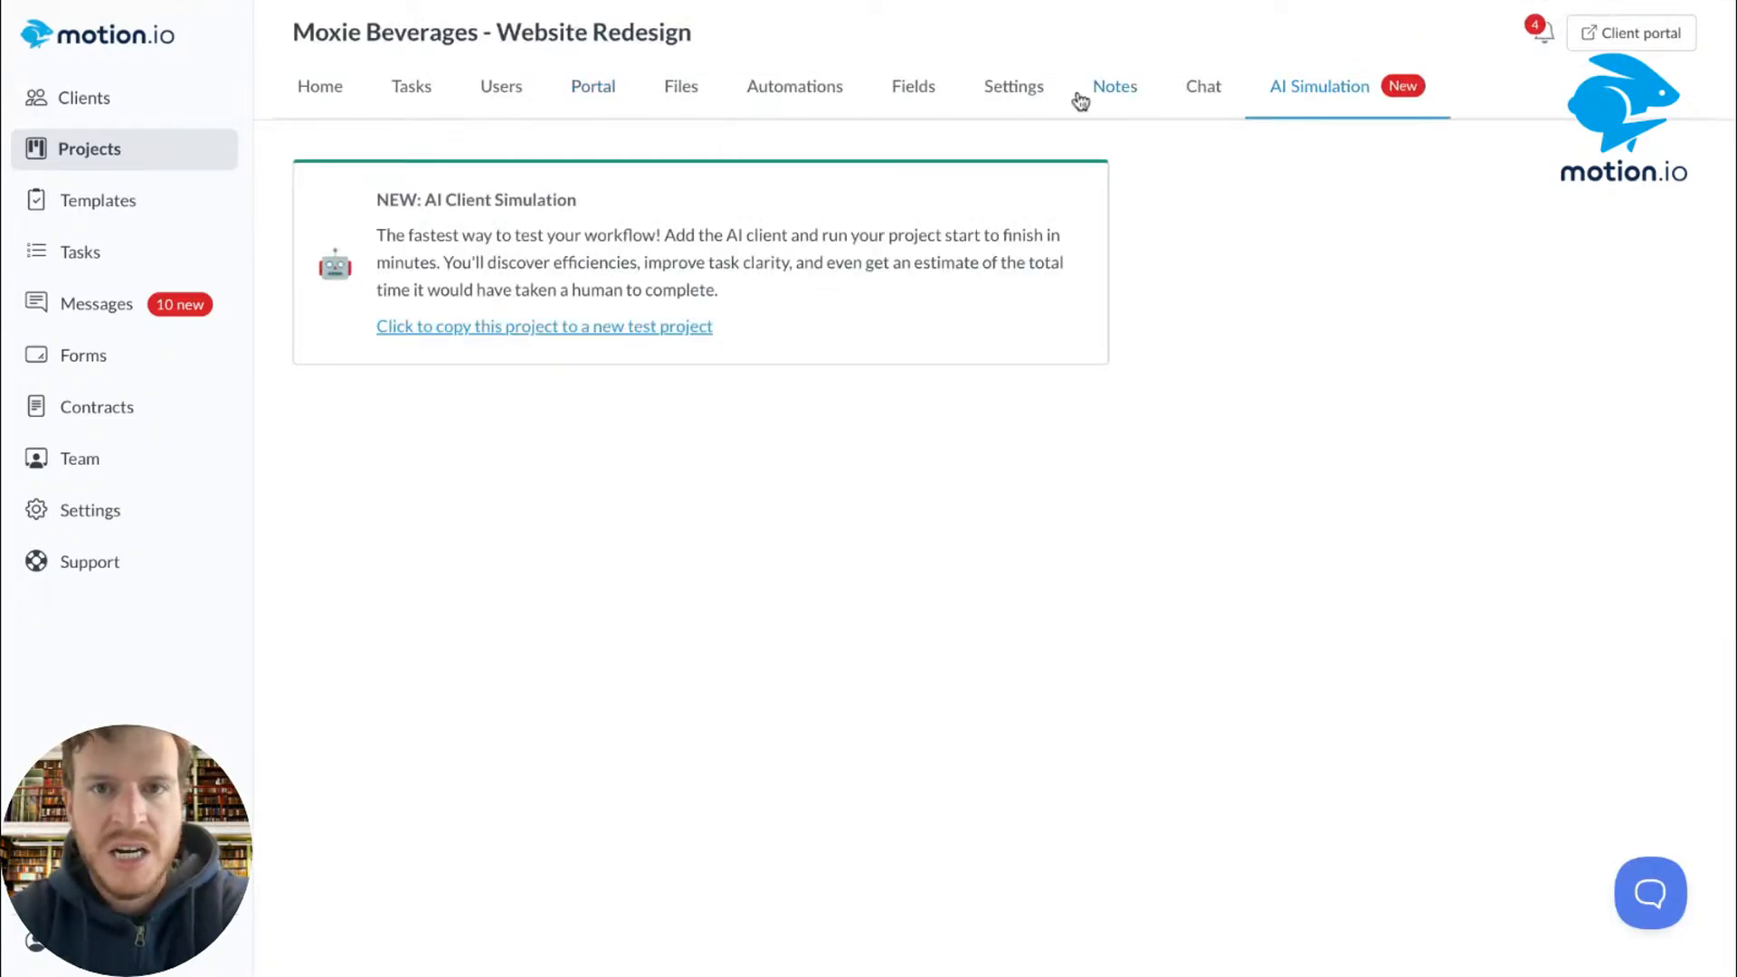
click(133, 210)
click(132, 161)
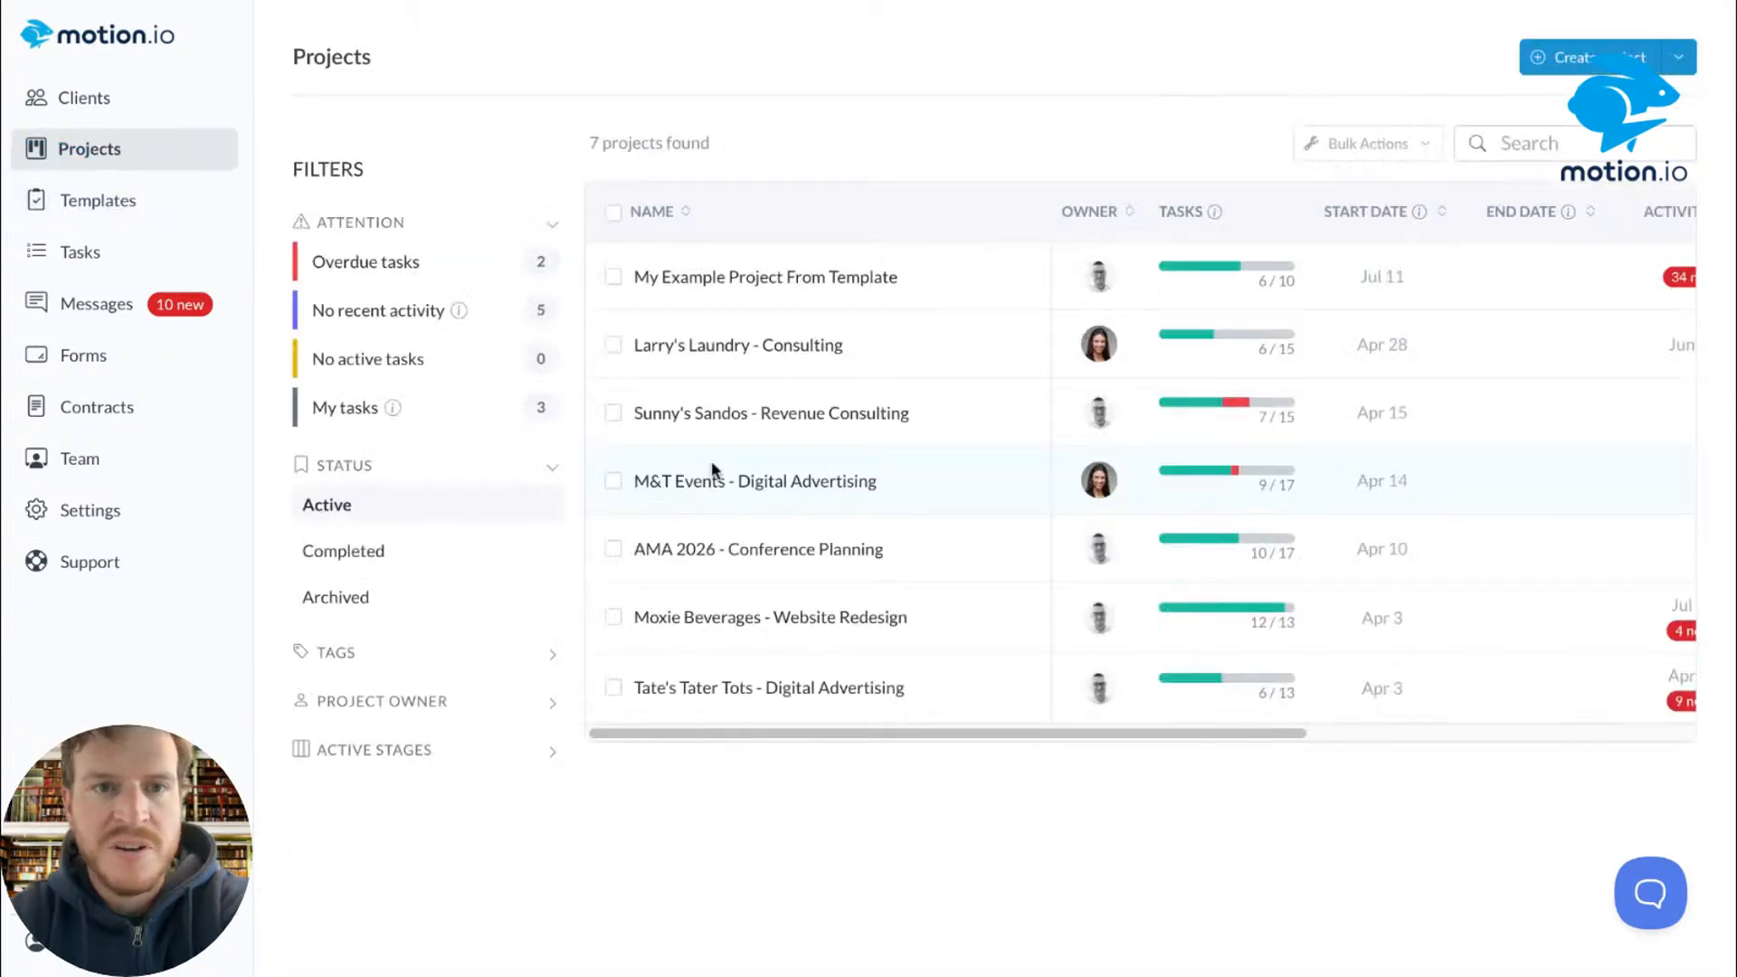
click(744, 277)
click(1313, 88)
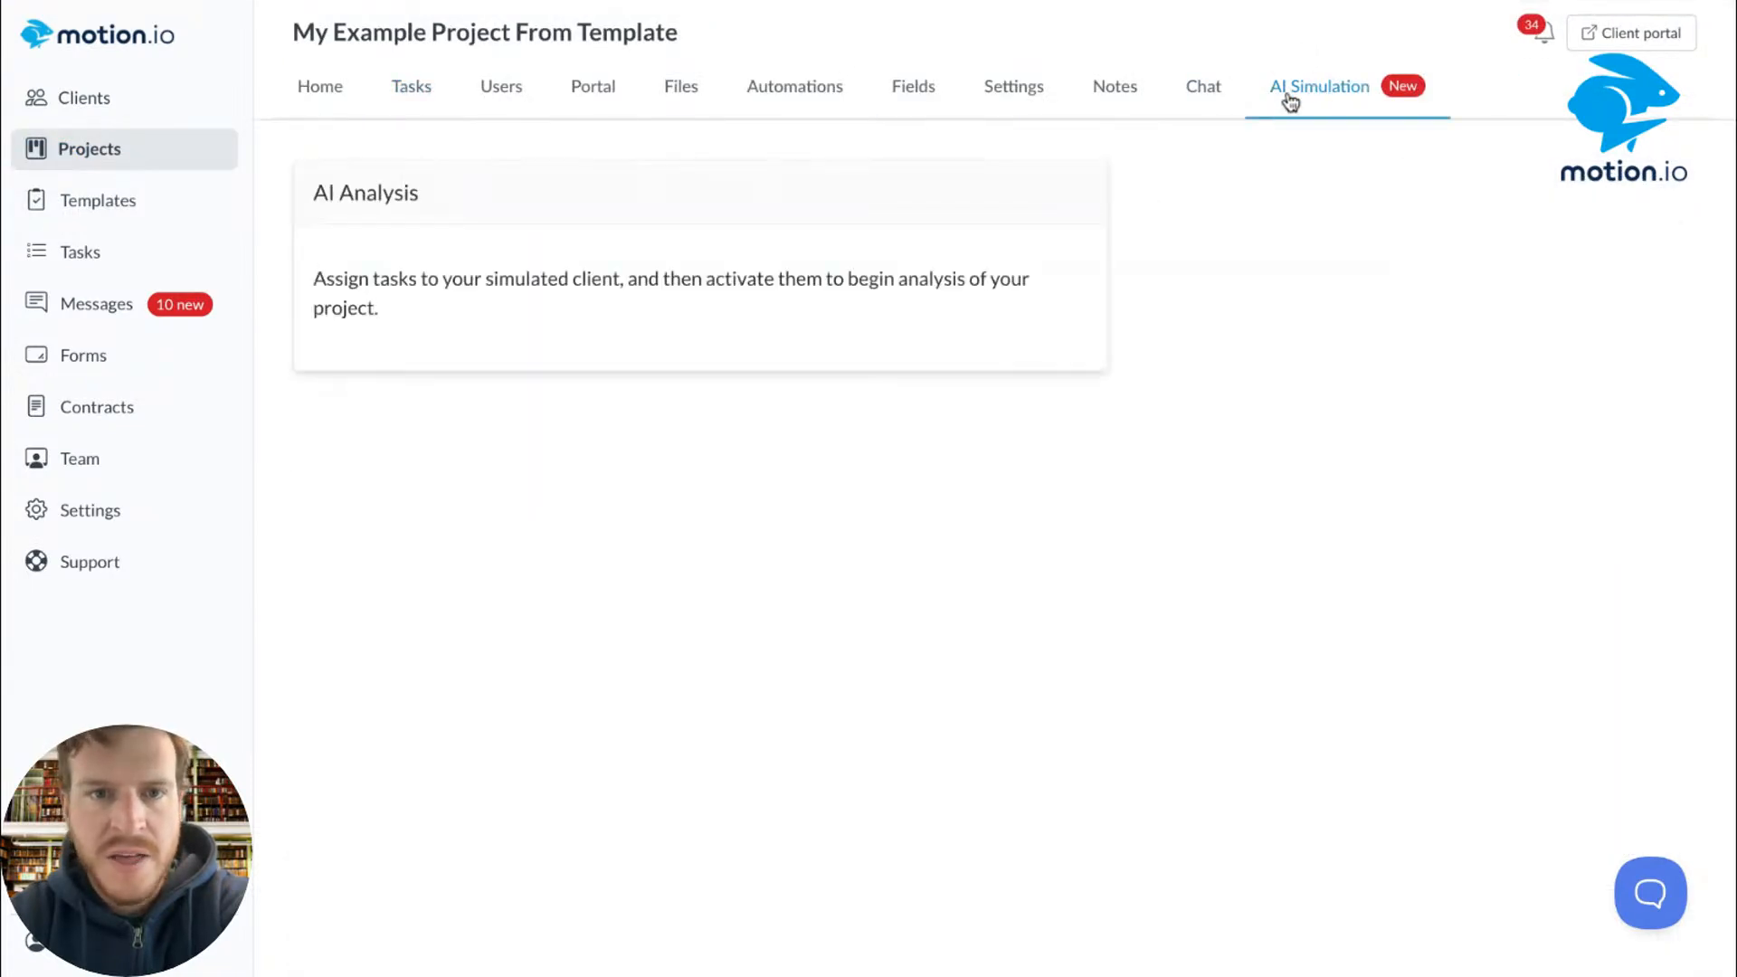
Step: Expand the Contract Signing feedback in the AI Analysis and review the list of analysed tasks
scroll(1043, 207, down, 1)
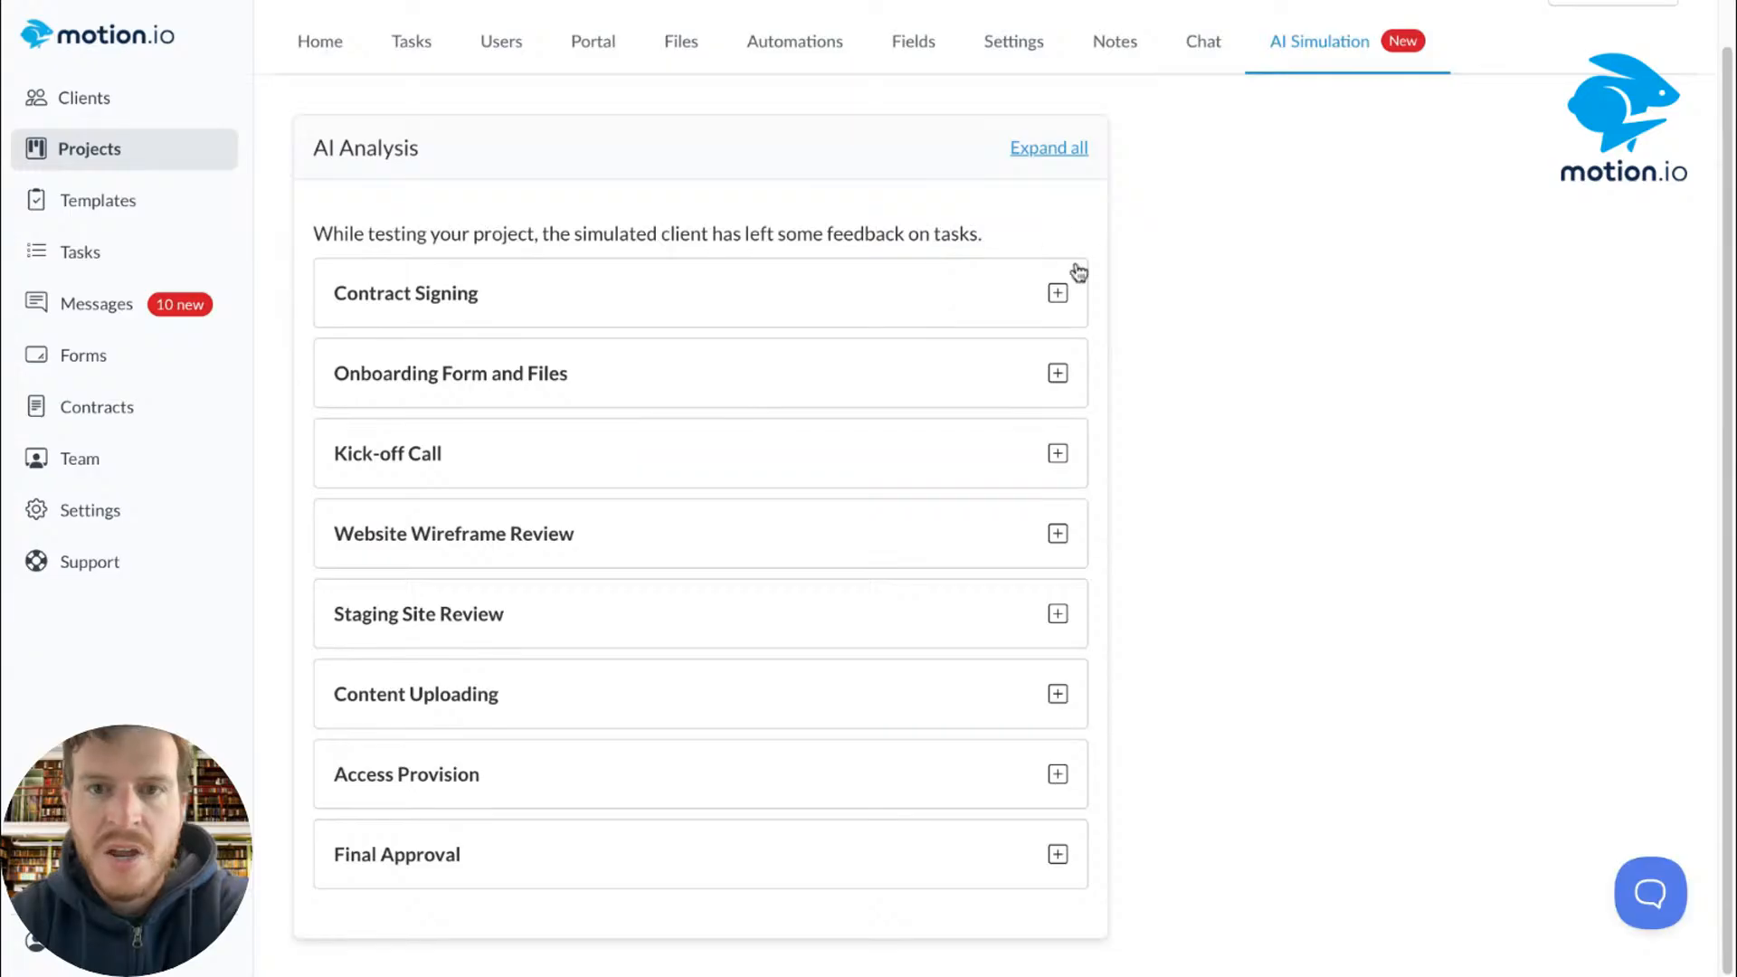
click(1057, 293)
scroll(1016, 334, down, 2)
scroll(1017, 335, up, 3)
scroll(1017, 335, down, 3)
scroll(849, 198, up, 3)
scroll(848, 197, down, 3)
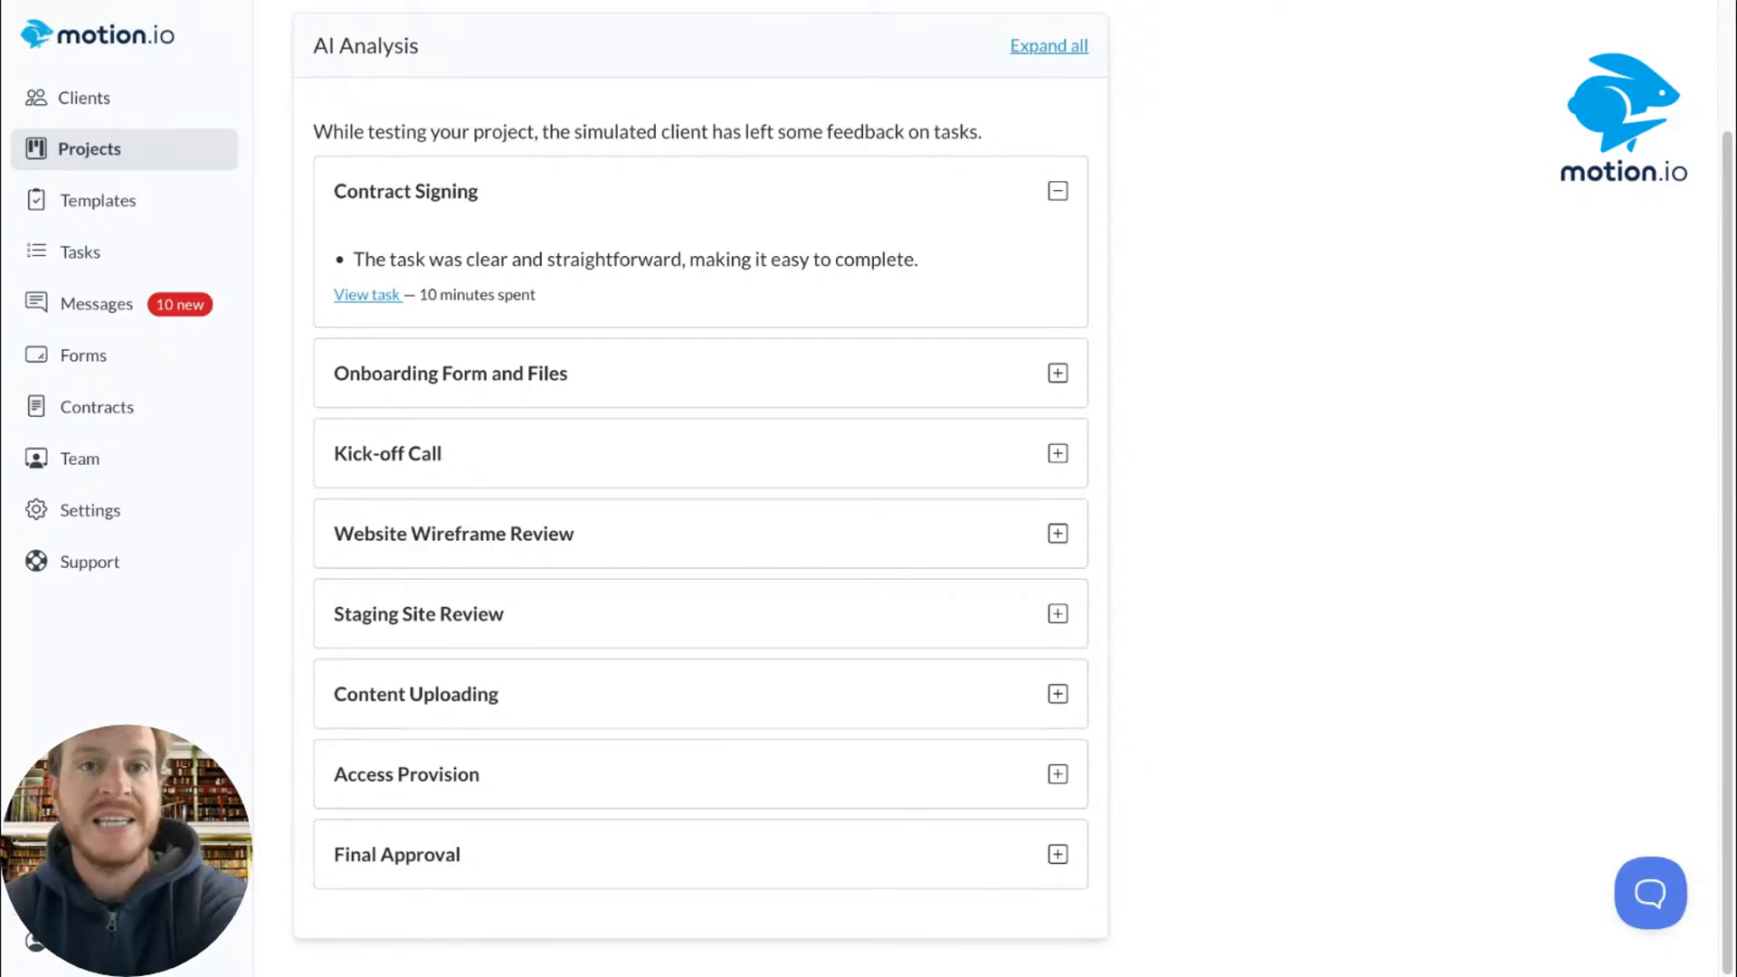
scroll(744, 443, up, 2)
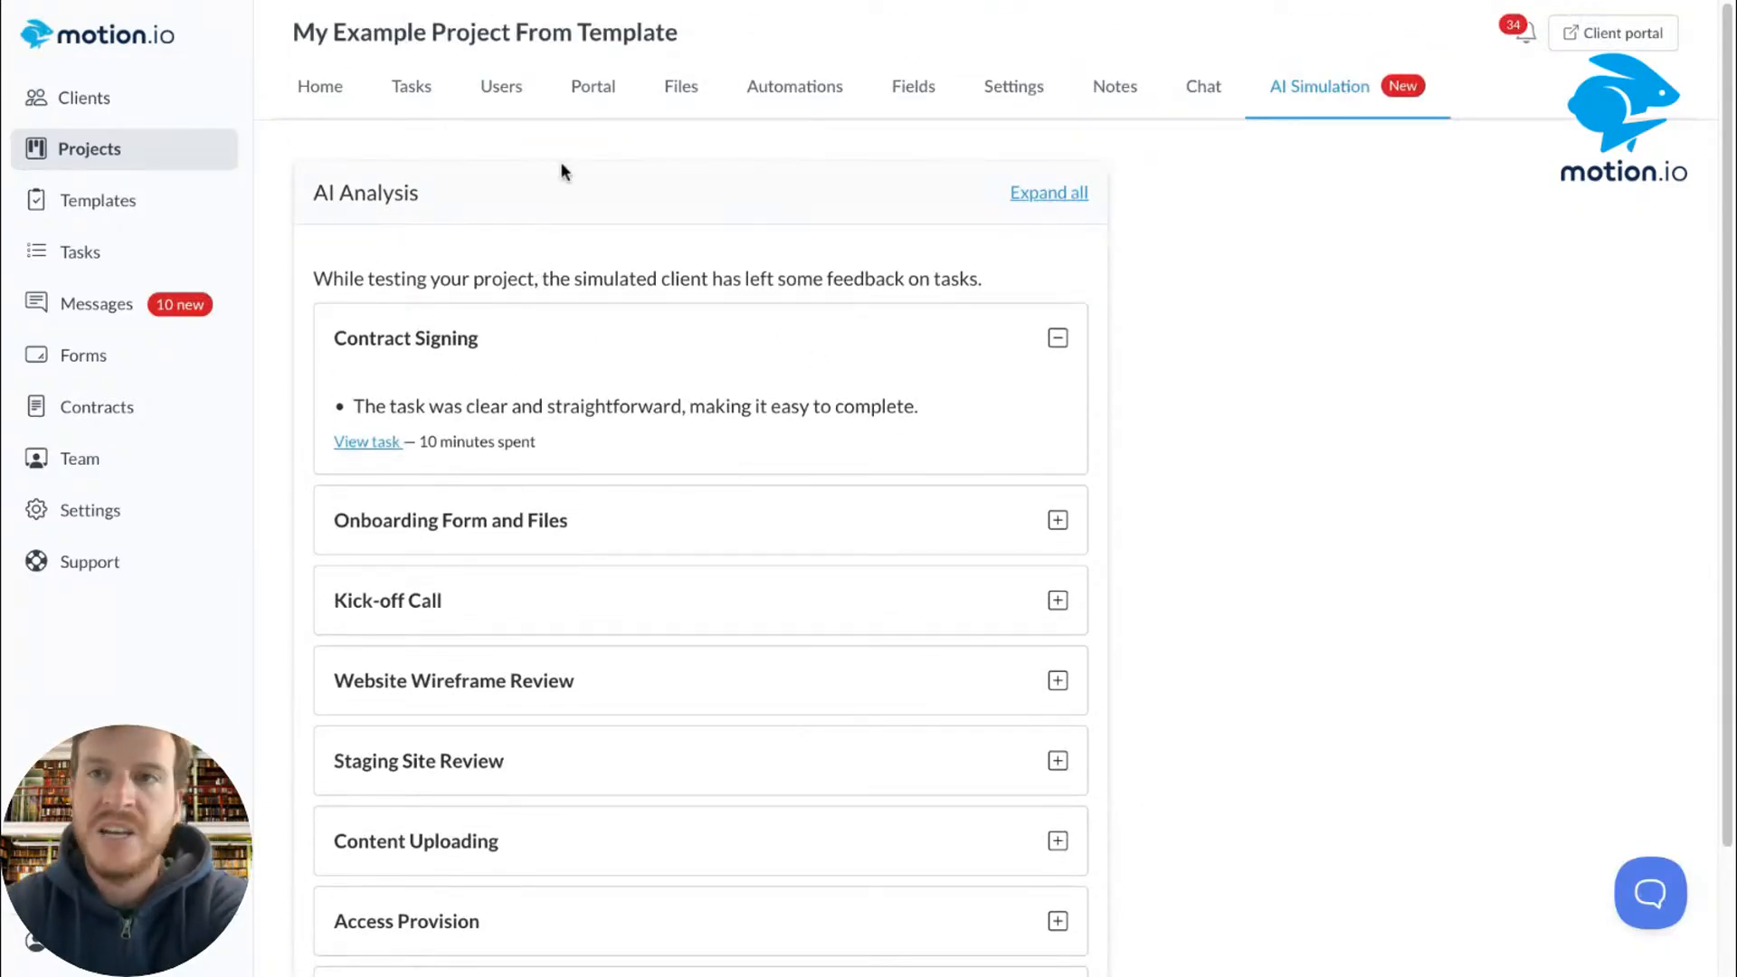
Step: Look over the AI Analysis list and expand the simulated client's feedback for all tasks at once
drag(302, 181, 692, 220)
scroll(692, 220, down, 2)
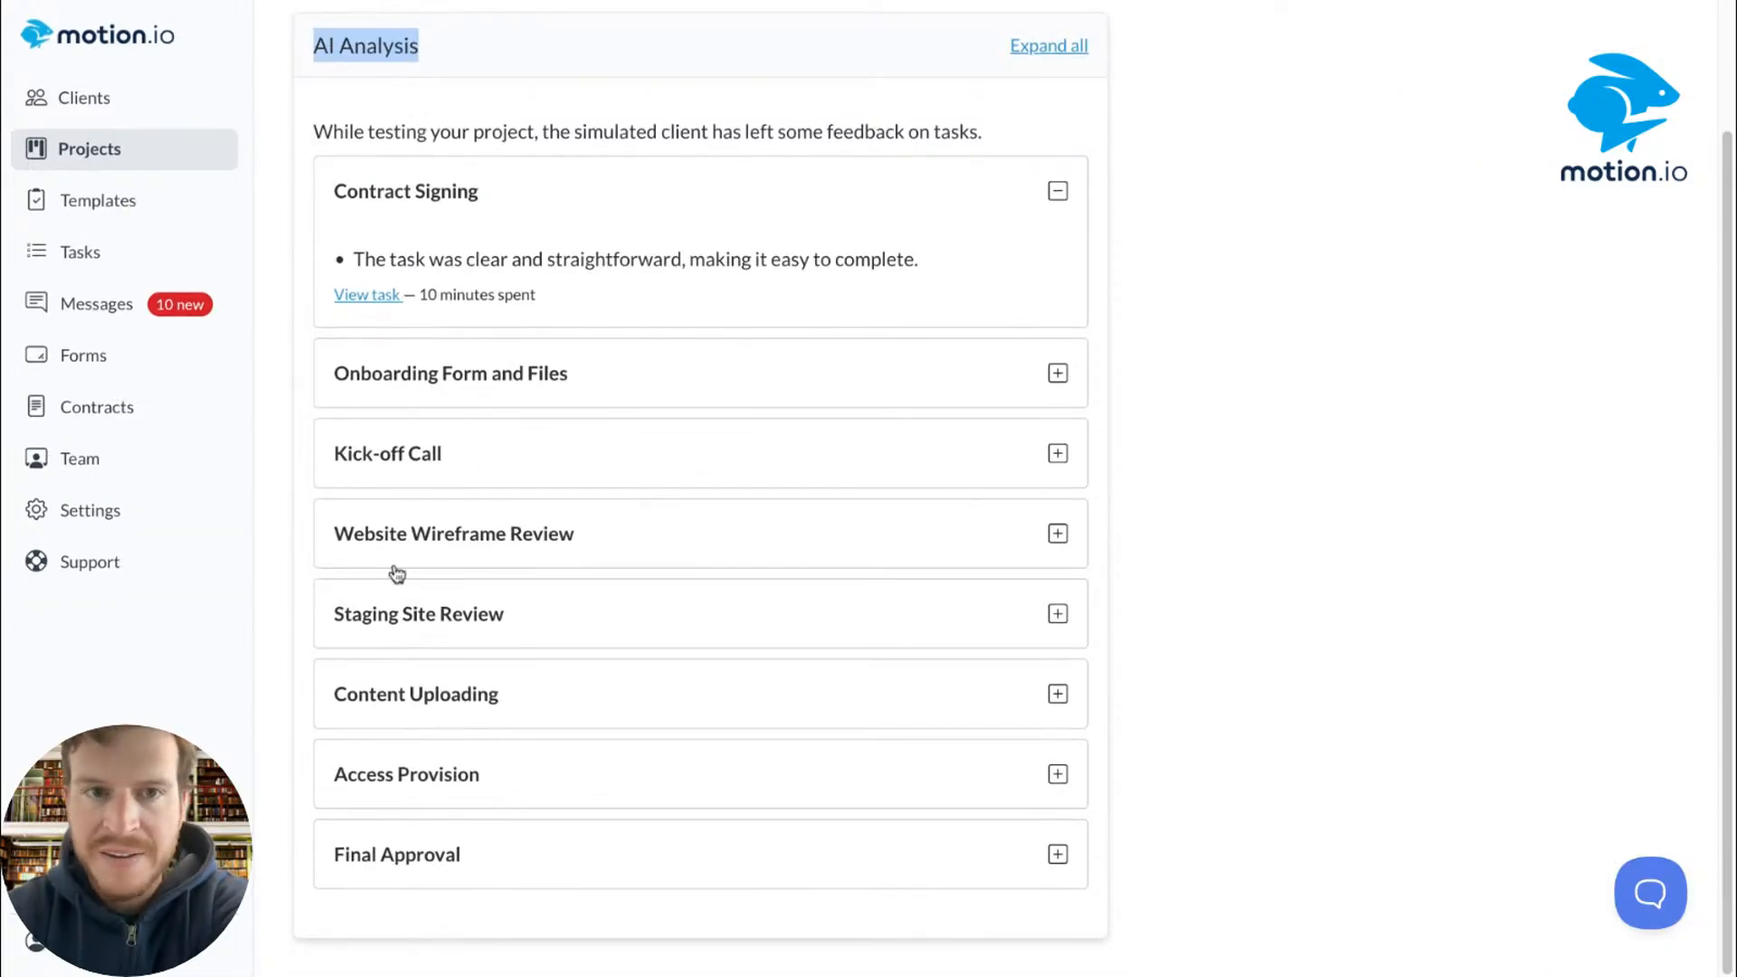
scroll(597, 421, up, 2)
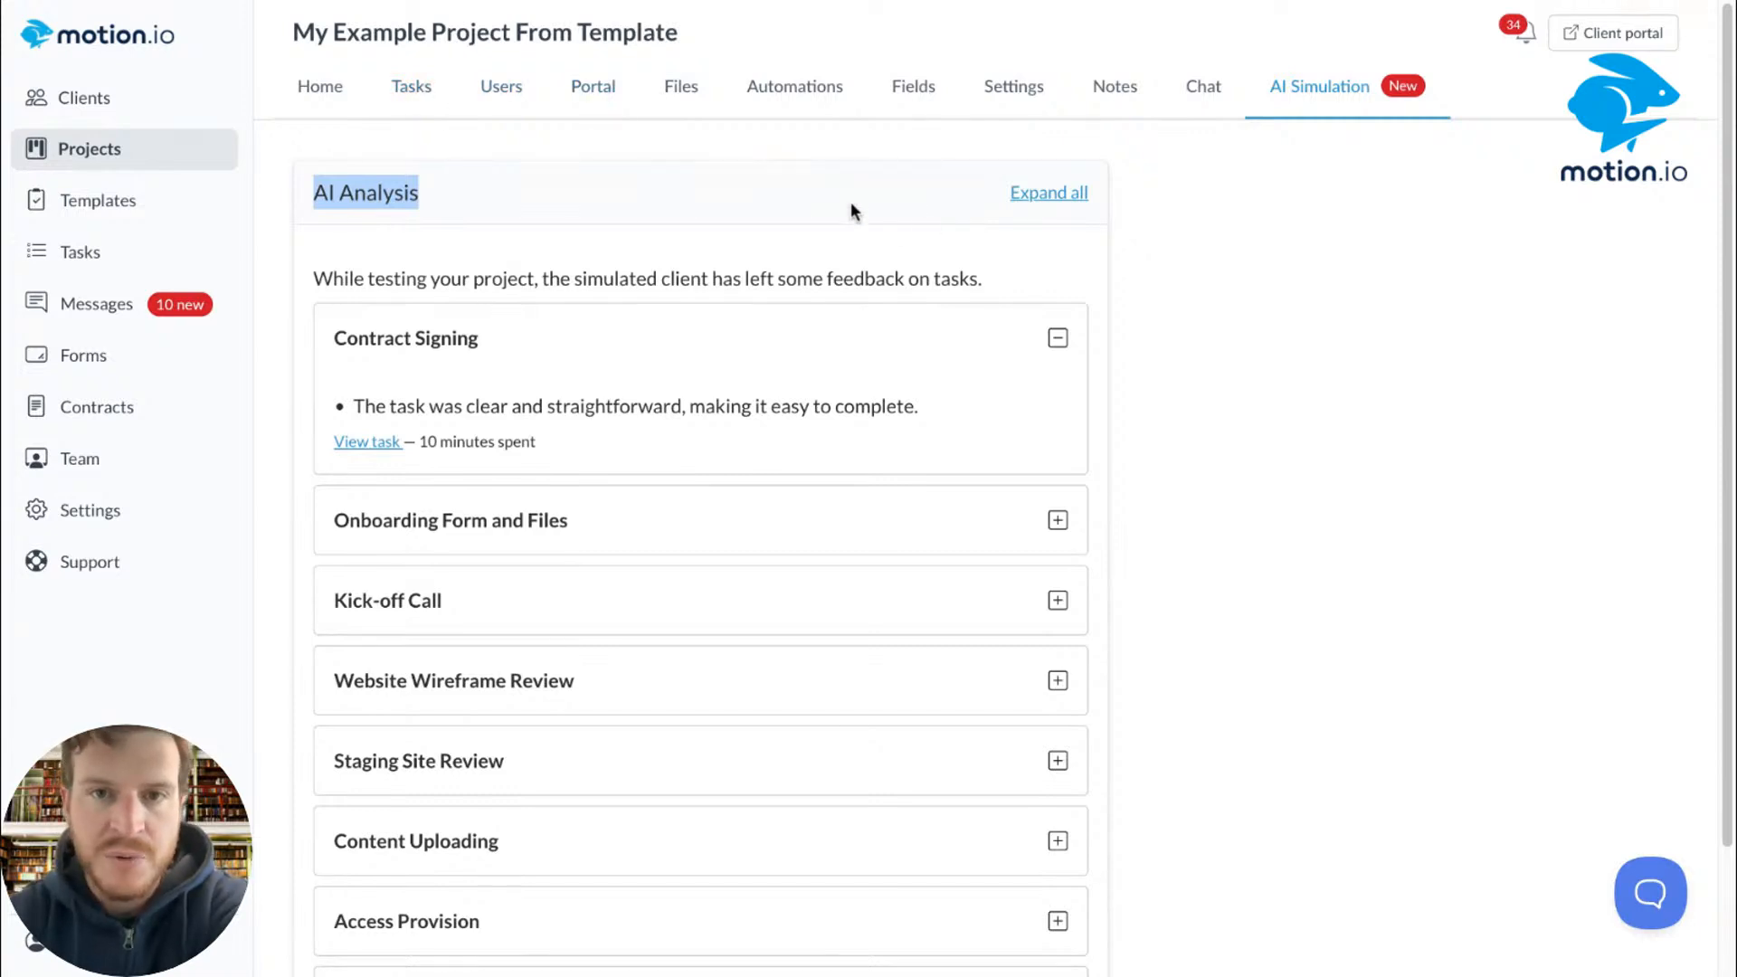
click(1037, 198)
click(1040, 196)
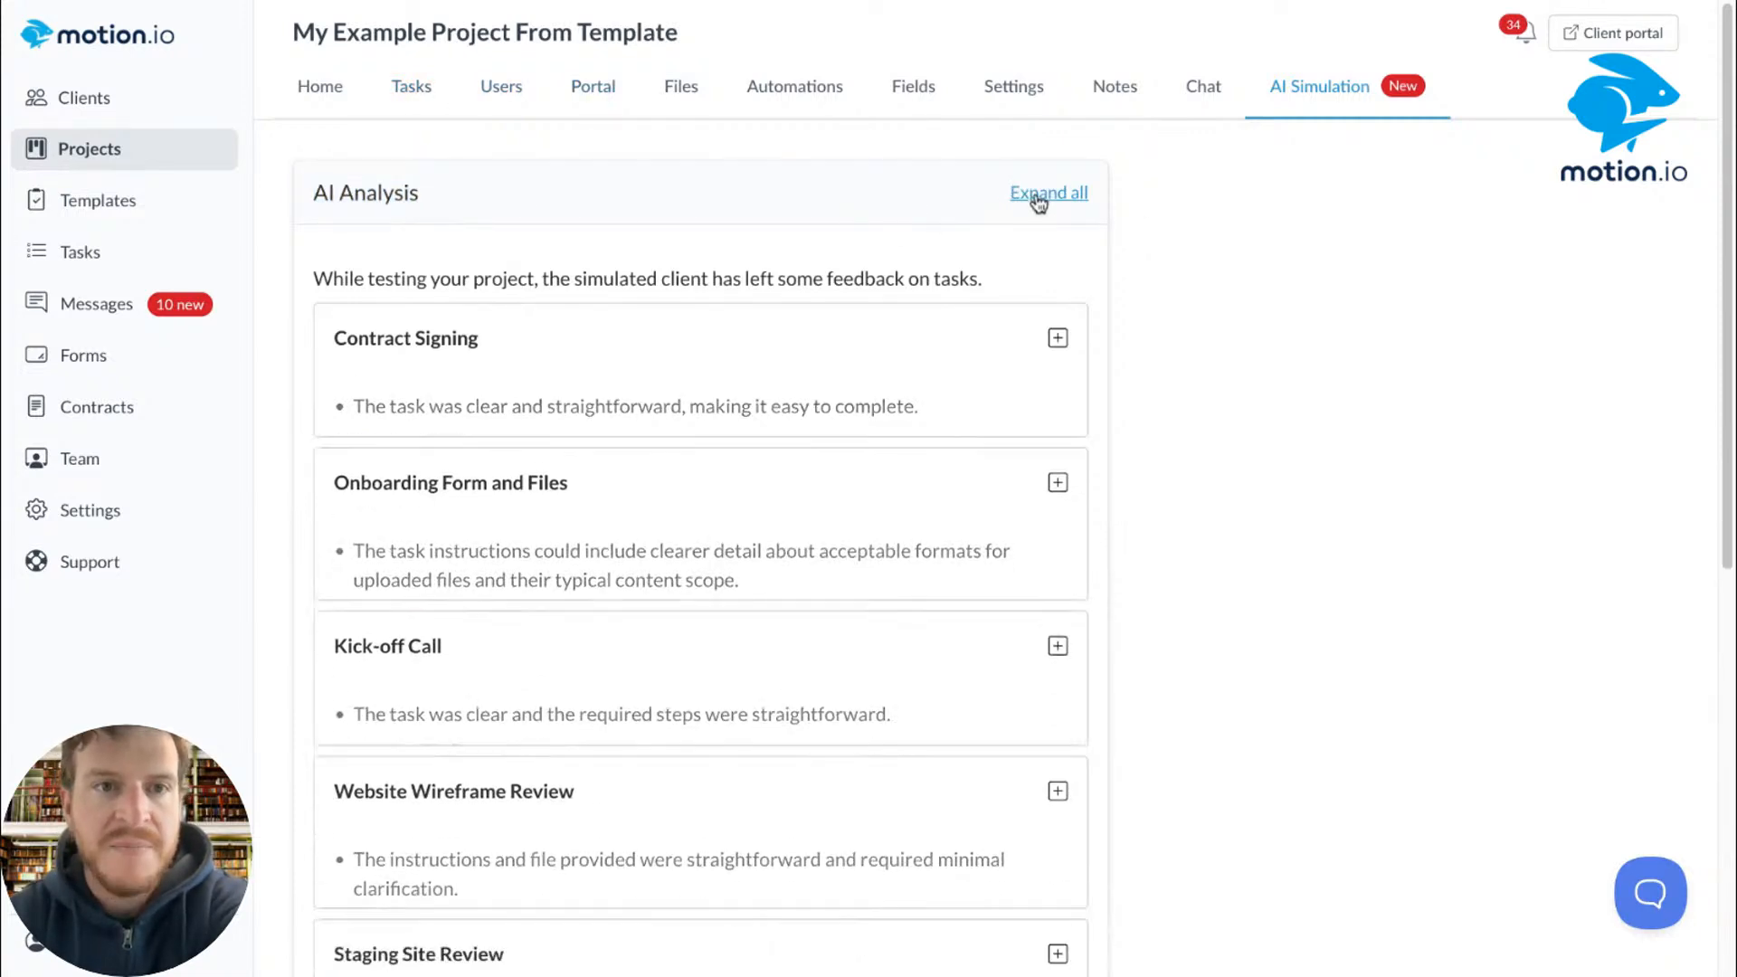